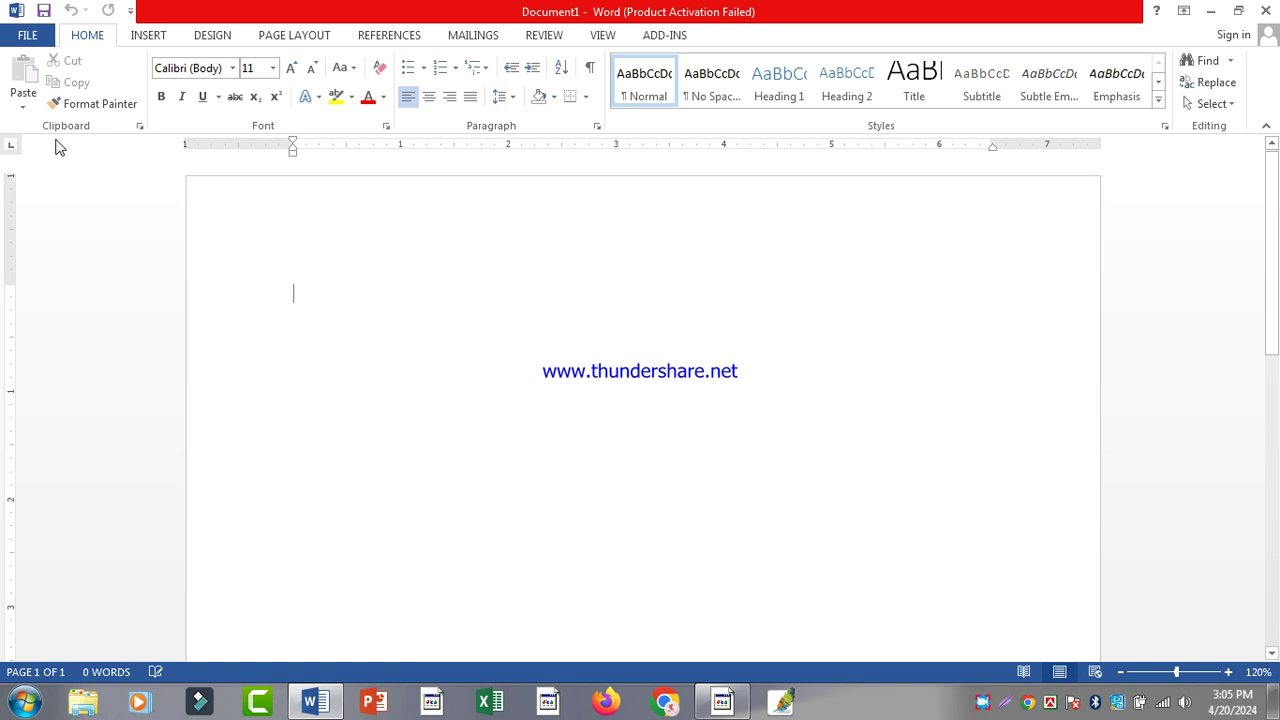
{"action": "left_click", "coordinate": [27, 35]}
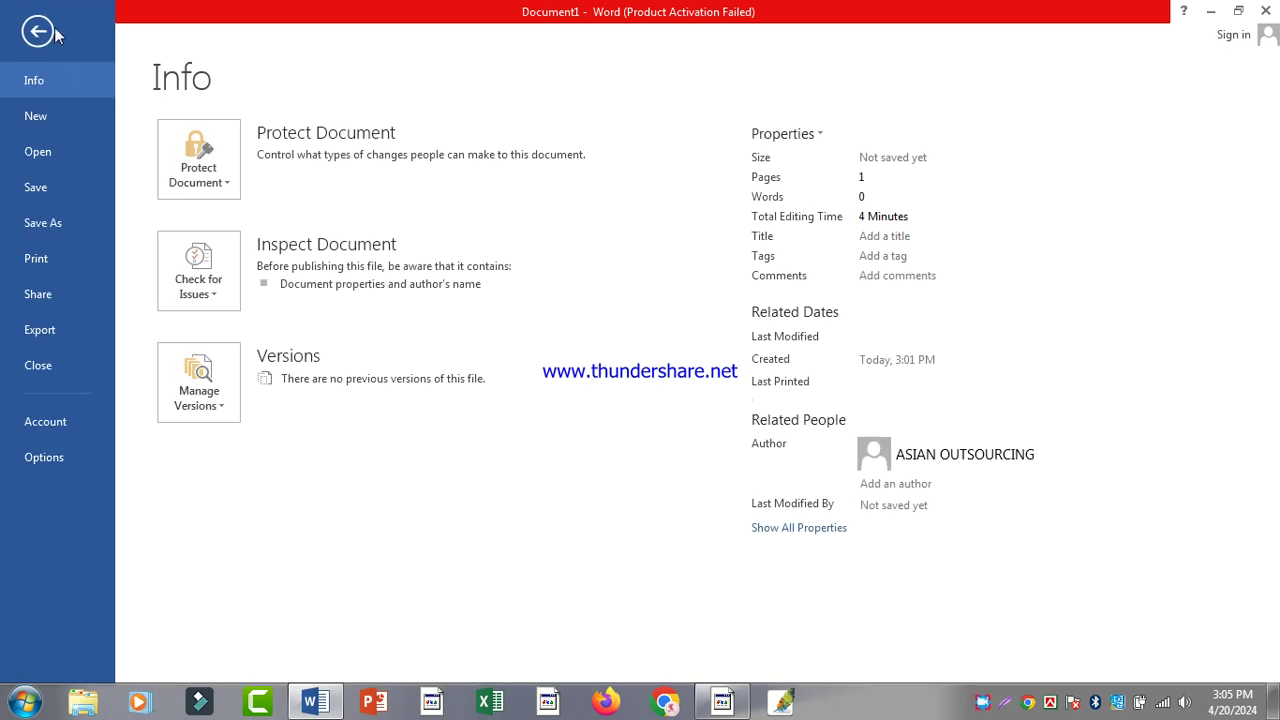
{"action": "left_click", "coordinate": [38, 31]}
{"action": "left_click", "coordinate": [28, 34]}
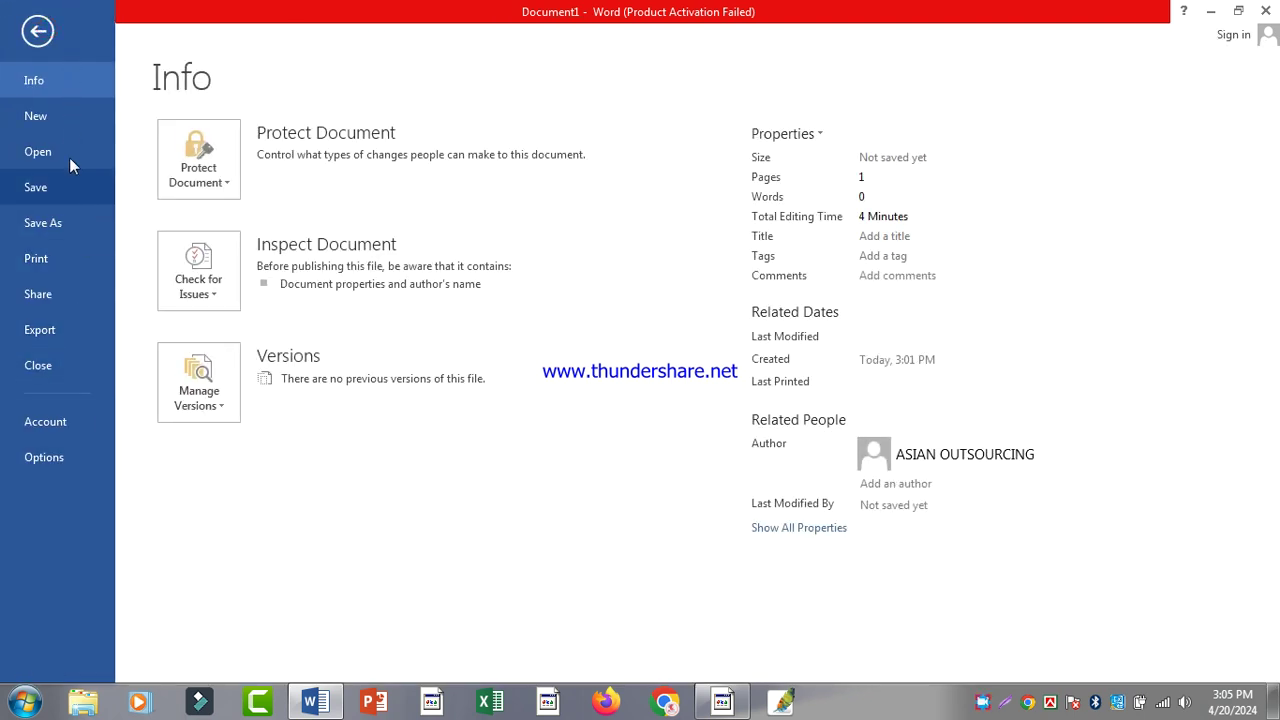
{"action": "left_click", "coordinate": [38, 31]}
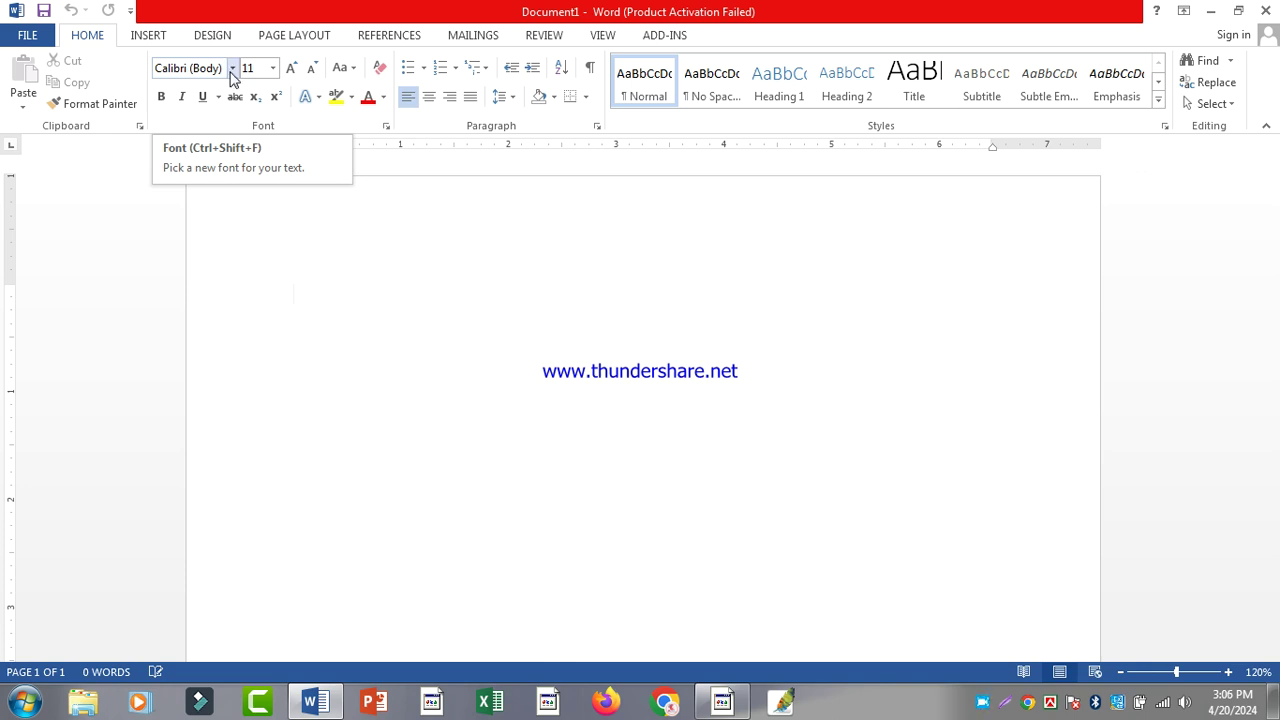
{"action": "left_click", "coordinate": [270, 71]}
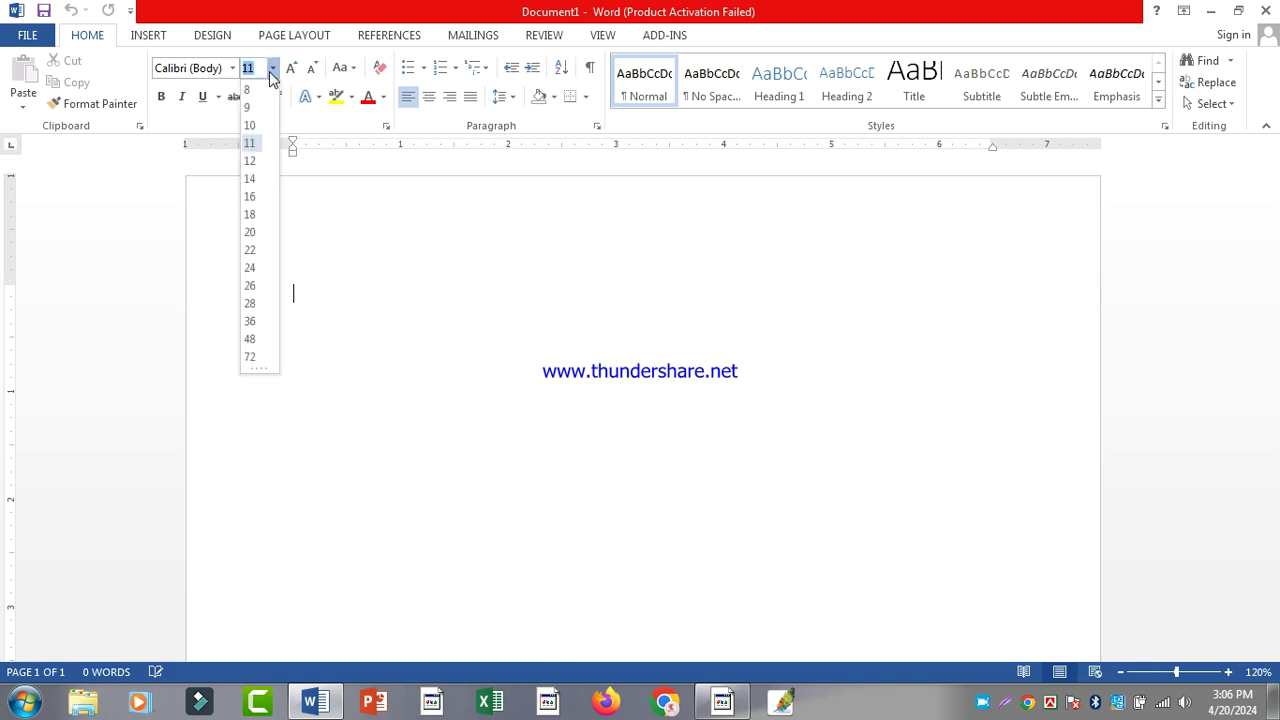
{"action": "left_click", "coordinate": [380, 258]}
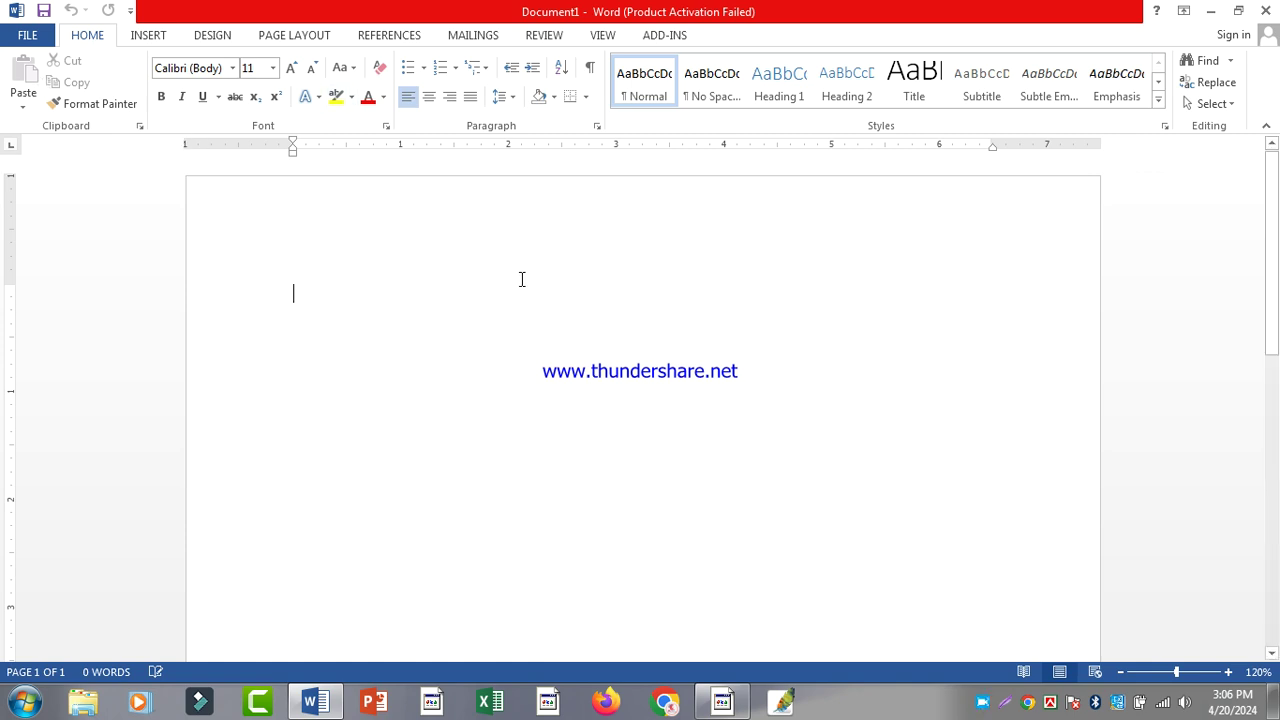
Write the title "Resume of" followed by the person's name, and enlarge it to 28 pt
{"action": "type", "text": "resume of"}
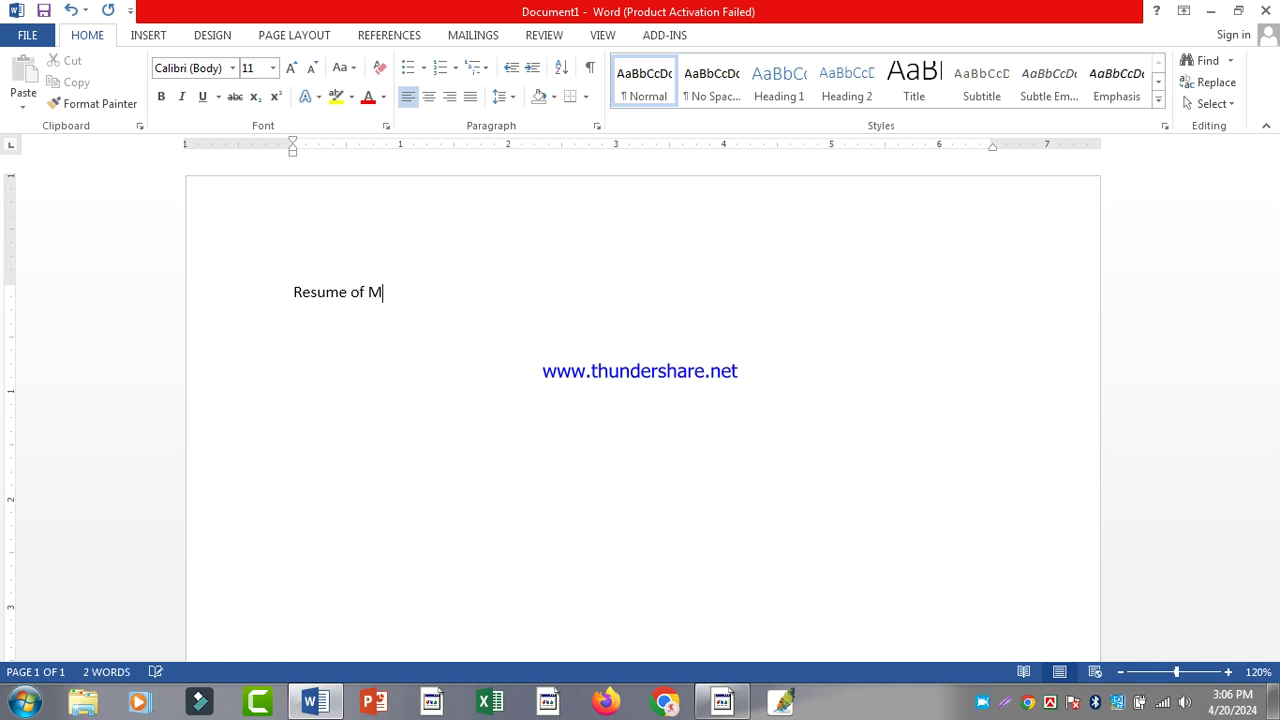
{"action": "type", "text": " Shawon"}
{"action": "key", "text": "ctrl+a"}
{"action": "key", "text": "ctrl+bracketright"}
{"action": "key", "text": "ctrl+bracketright"}
{"action": "key", "text": "ctrl+bracketright"}
{"action": "key", "text": "ctrl+bracketright"}
{"action": "key", "text": "ctrl+bracketright"}
{"action": "key", "text": "ctrl+bracketright"}
{"action": "key", "text": "ctrl+bracketright"}
{"action": "key", "text": "ctrl+bracketright"}
{"action": "key", "text": "ctrl+bracketright"}
{"action": "key", "text": "ctrl+bracketright"}
{"action": "key", "text": "ctrl+bracketright"}
{"action": "key", "text": "ctrl+bracketright"}
{"action": "key", "text": "ctrl+bracketright"}
{"action": "key", "text": "ctrl+bracketright"}
{"action": "key", "text": "ctrl+bracketright"}
{"action": "key", "text": "ctrl+bracketright"}
{"action": "key", "text": "ctrl+bracketright"}
{"action": "left_click", "coordinate": [620, 432]}
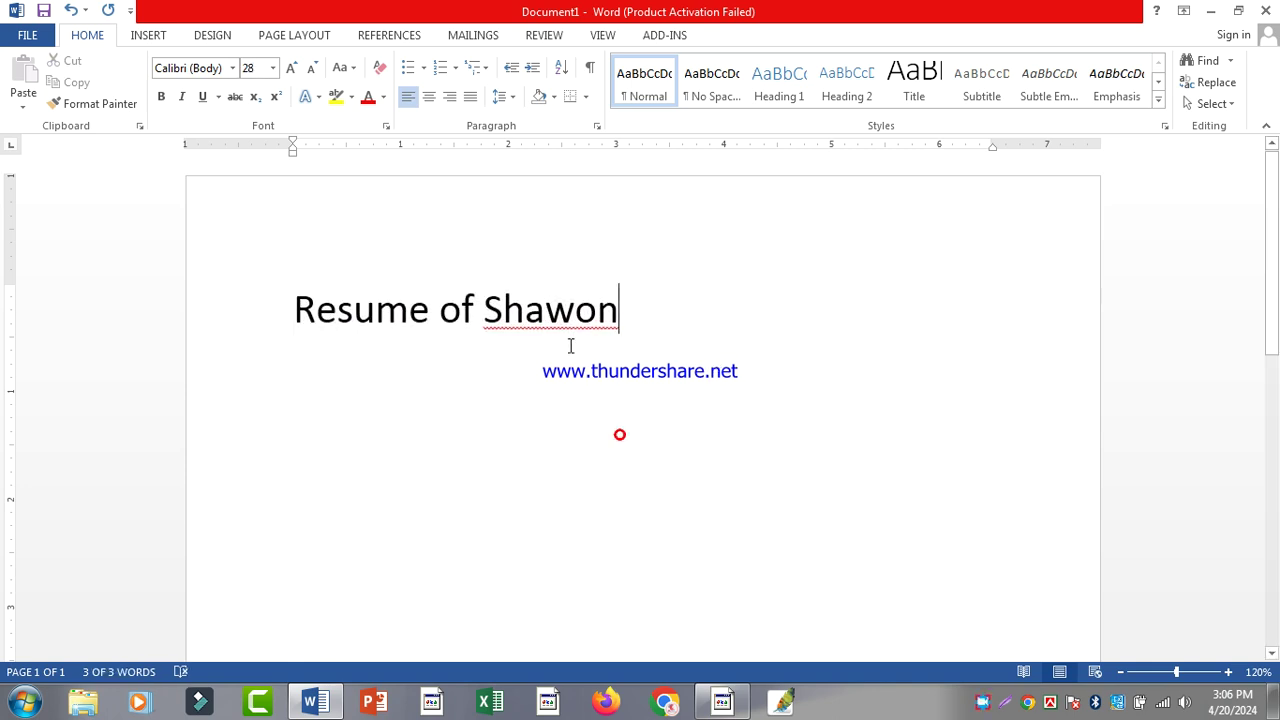
Break the title into three lines: "Resume", "of" and the person's name
{"action": "left_click", "coordinate": [248, 309]}
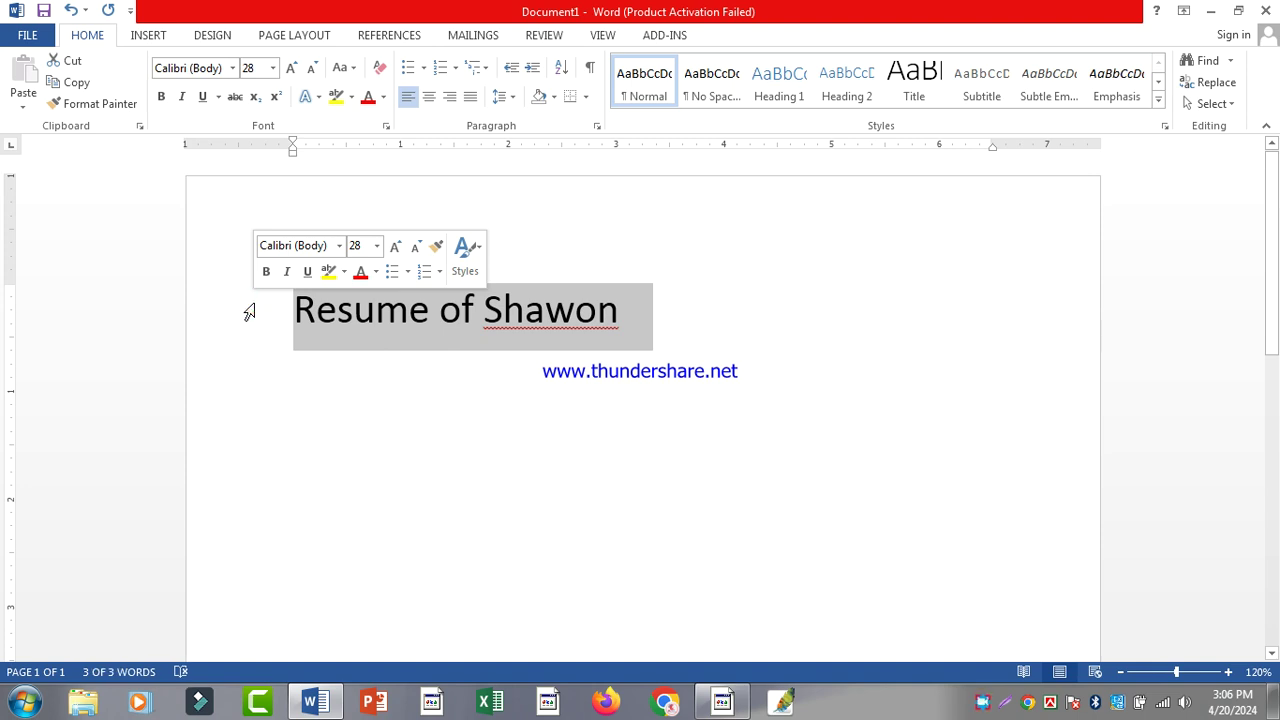
{"action": "left_click", "coordinate": [560, 432]}
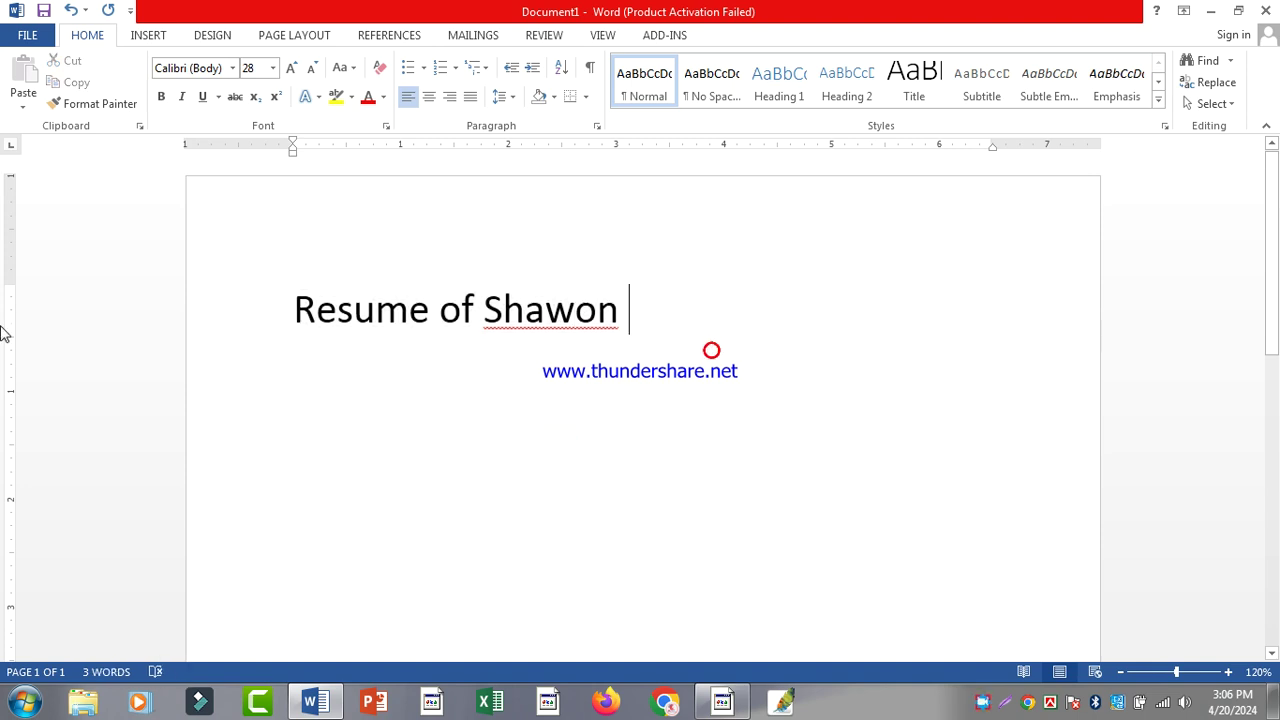
{"action": "left_click", "coordinate": [440, 328]}
{"action": "key", "text": "Return"}
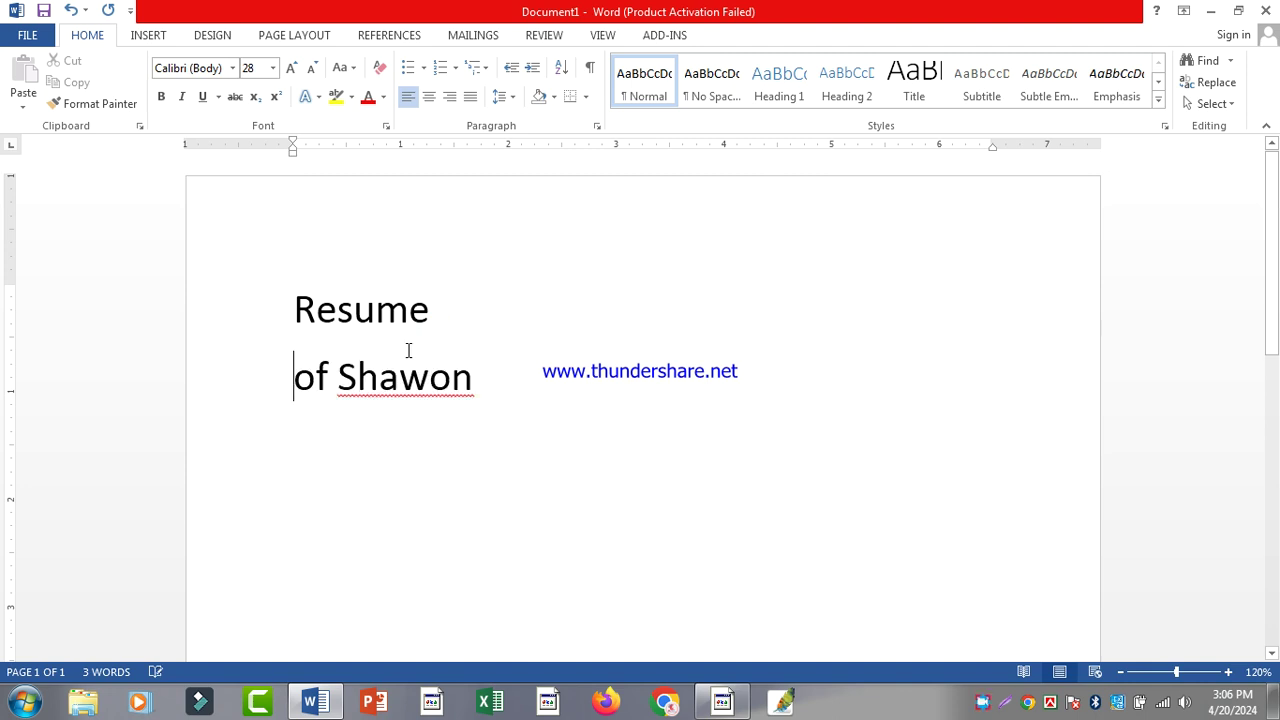
{"action": "left_click", "coordinate": [339, 378]}
{"action": "key", "text": "Return"}
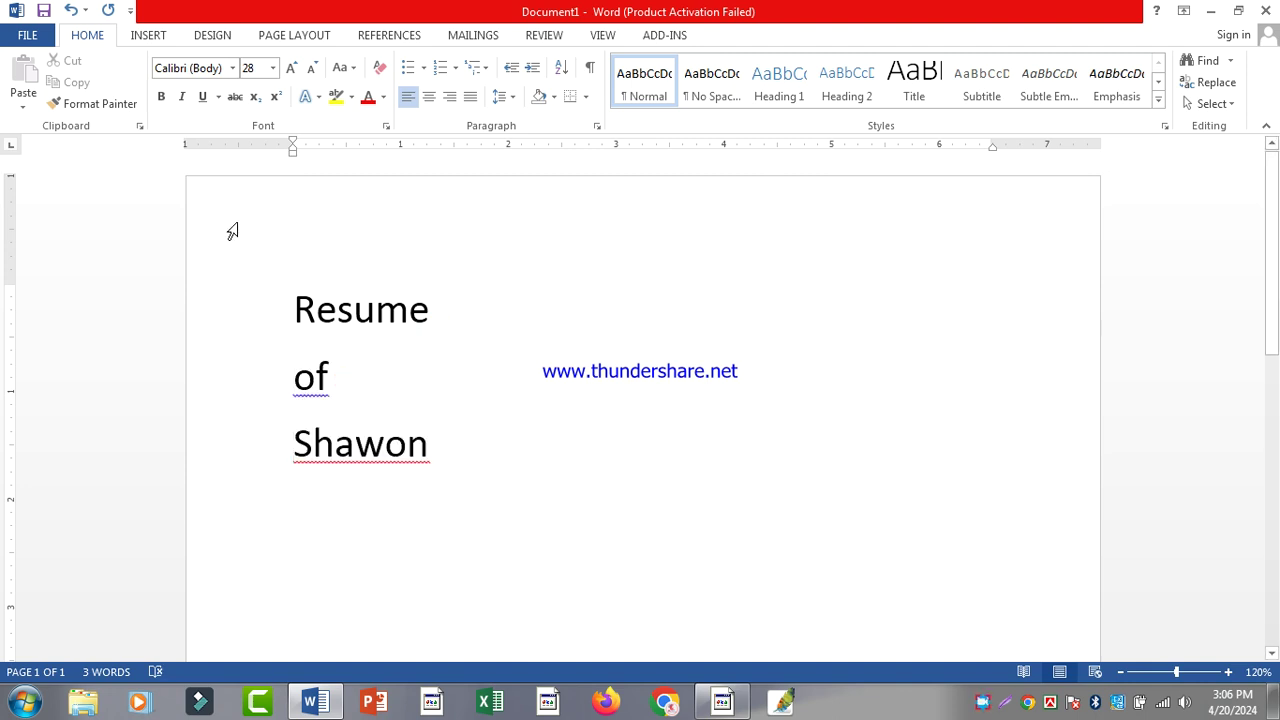
Try the Freestyle Script font and then the Algerian font on all three title lines
{"action": "left_click", "coordinate": [247, 307]}
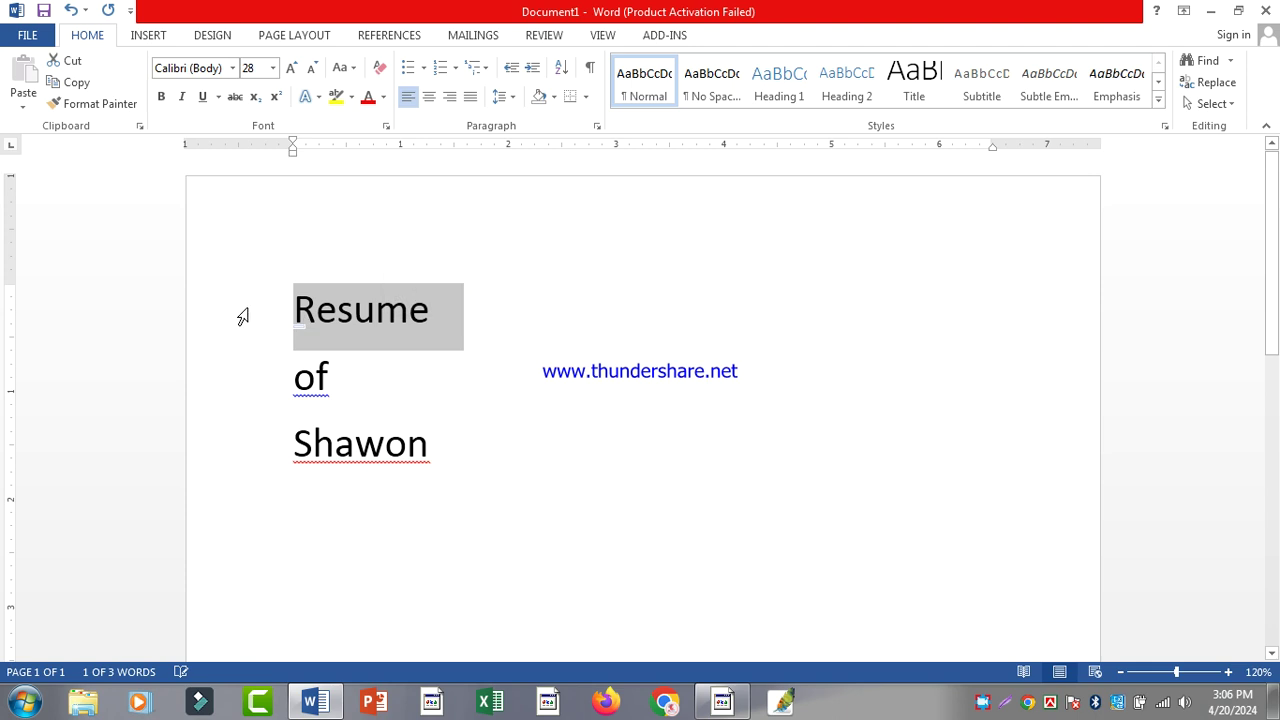
{"action": "left_click_drag", "start_coordinate": [272, 300], "coordinate": [272, 445]}
{"action": "left_click", "coordinate": [272, 67]}
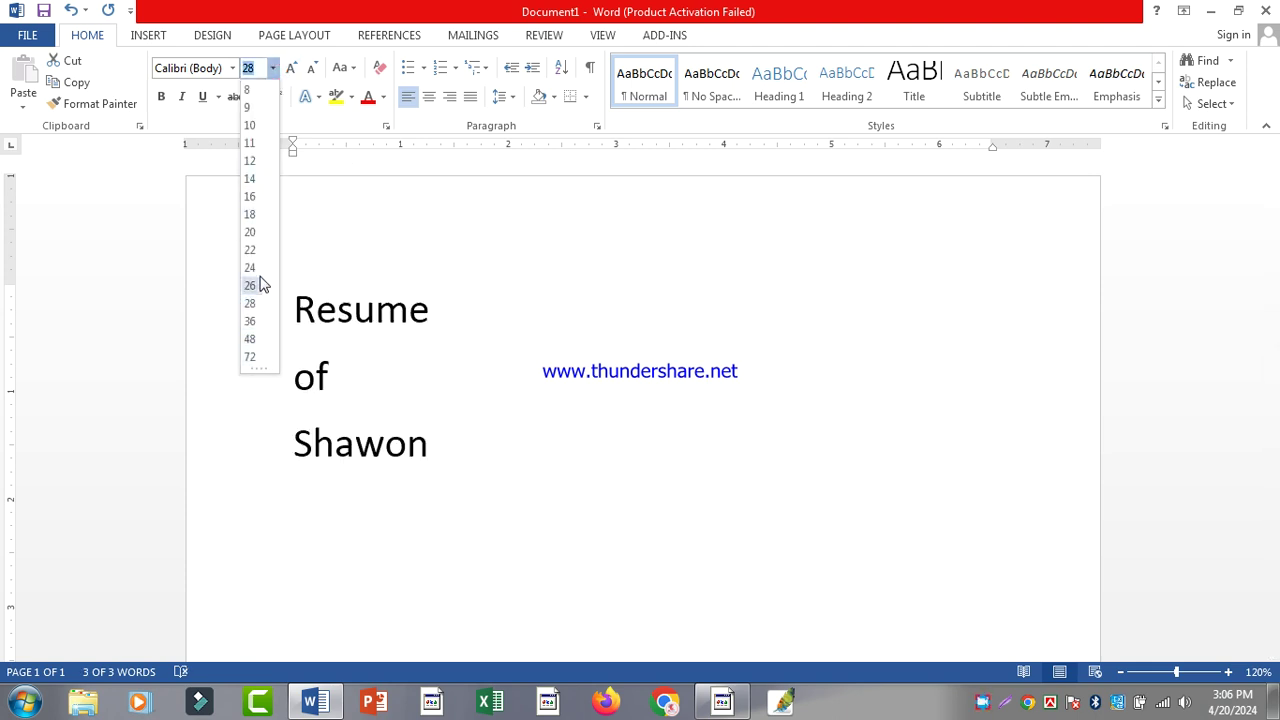
{"action": "left_click", "coordinate": [232, 68]}
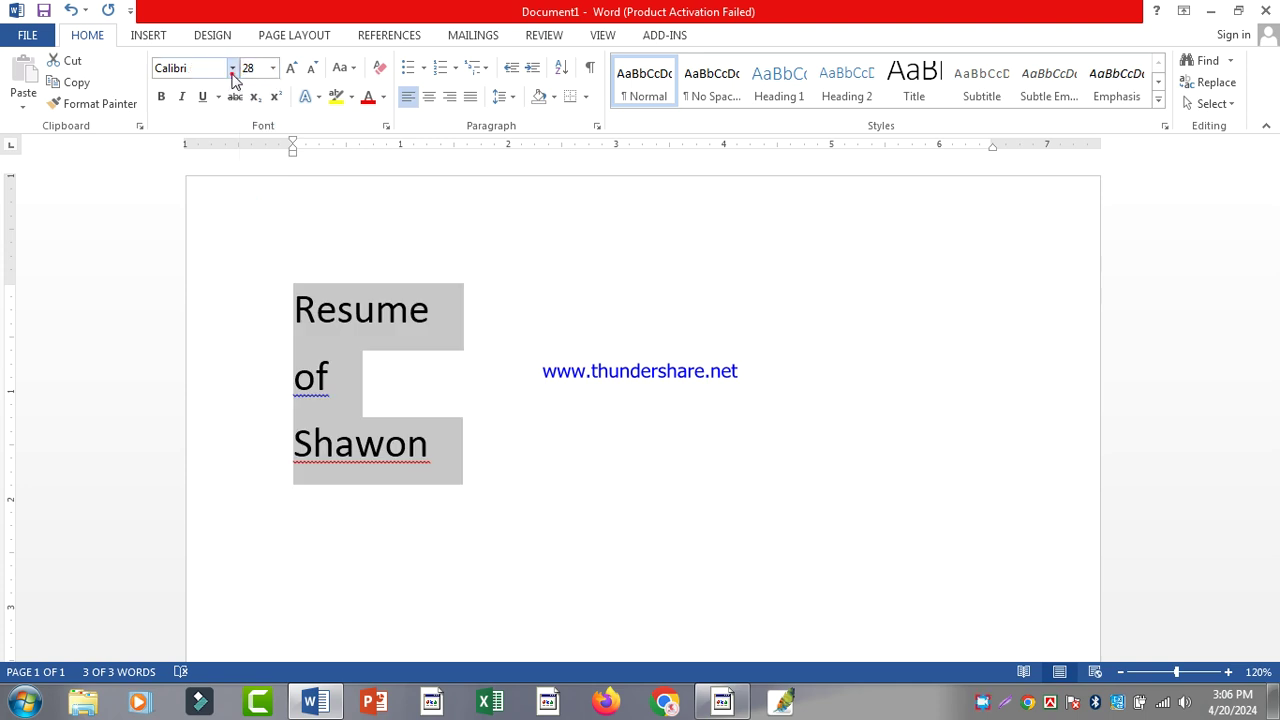
{"action": "left_click", "coordinate": [232, 70]}
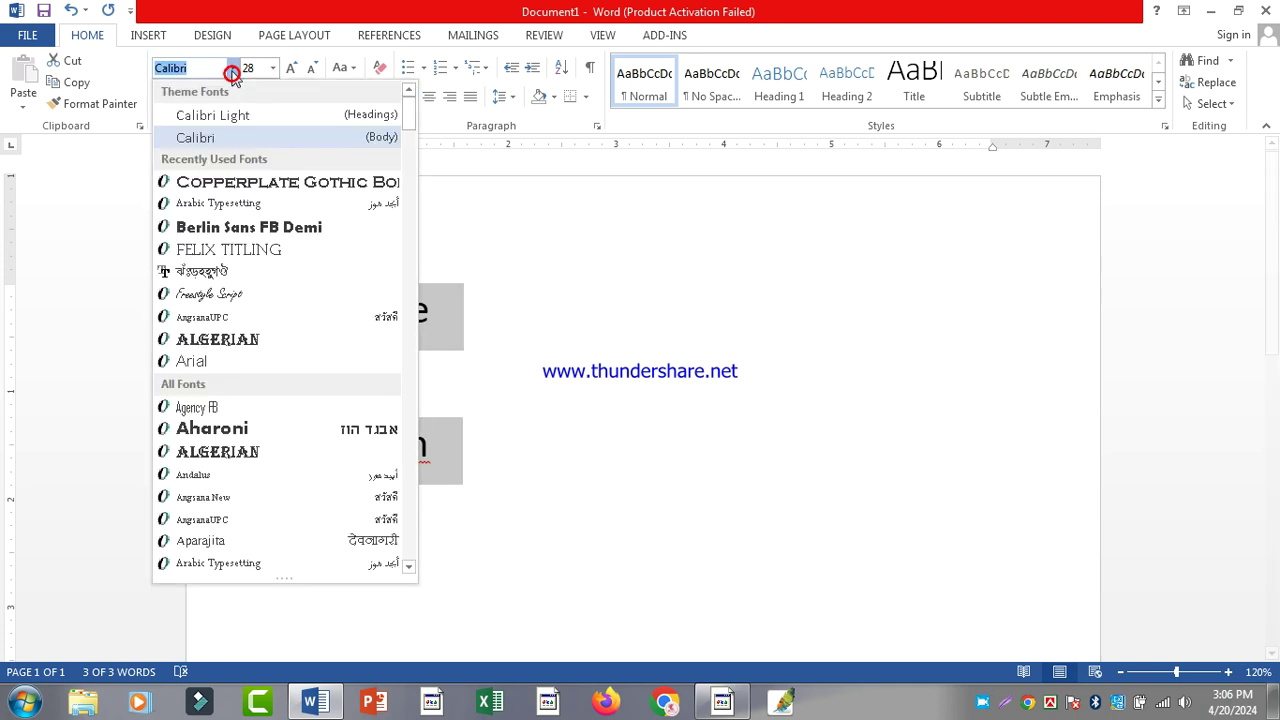
{"action": "left_click", "coordinate": [211, 295]}
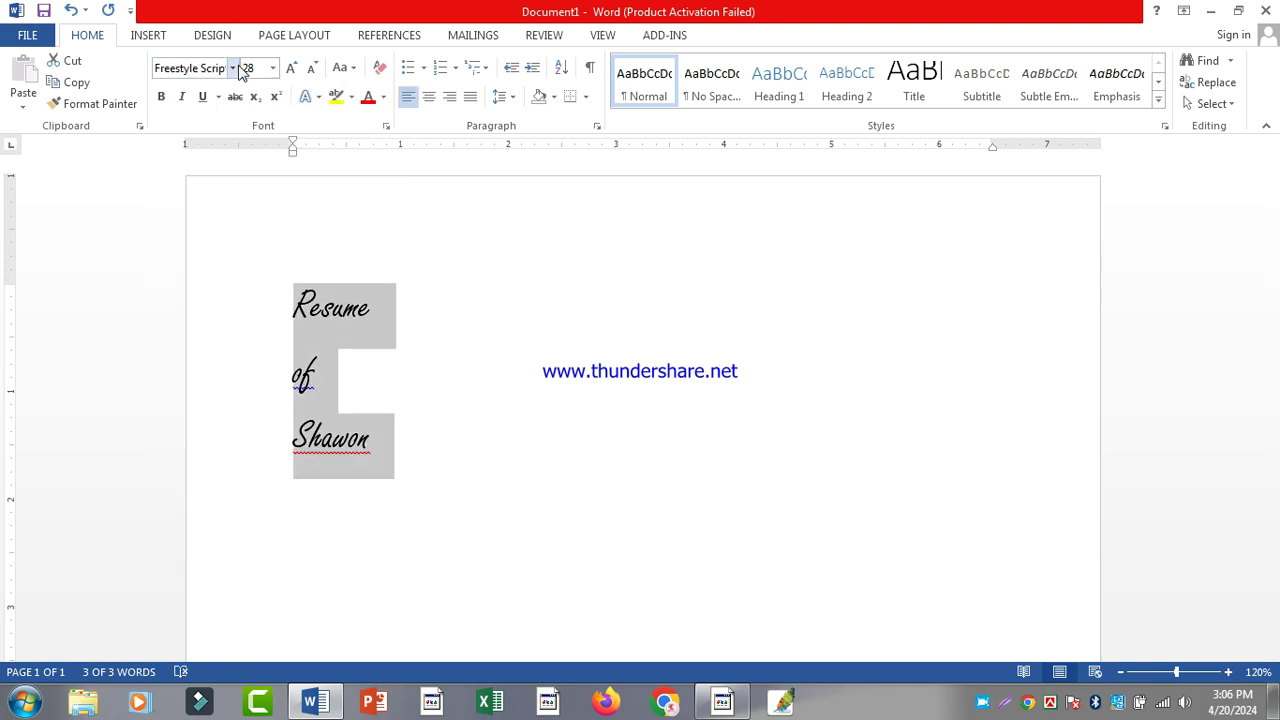
{"action": "left_click", "coordinate": [236, 67]}
{"action": "left_click", "coordinate": [220, 339]}
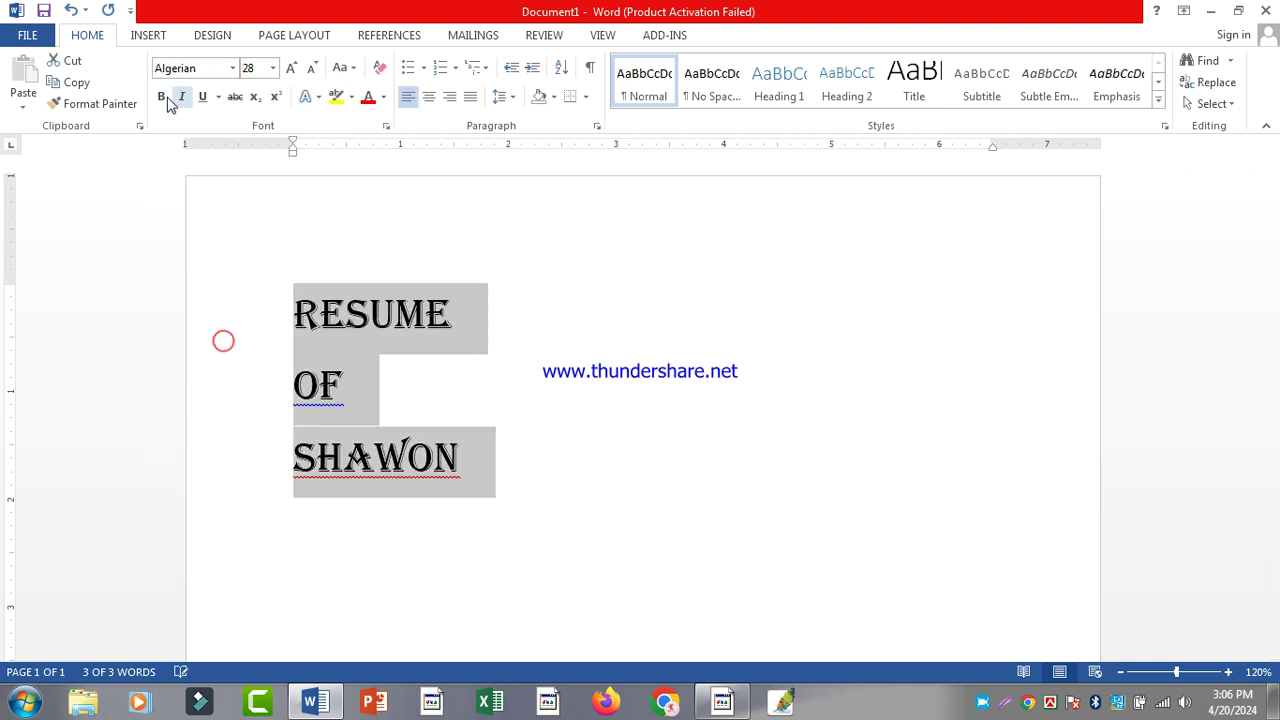
Try bold and italic on the three title lines, switching each one off again
{"action": "left_click", "coordinate": [164, 103]}
{"action": "left_click", "coordinate": [164, 103]}
{"action": "left_click", "coordinate": [164, 103]}
{"action": "left_click", "coordinate": [232, 67]}
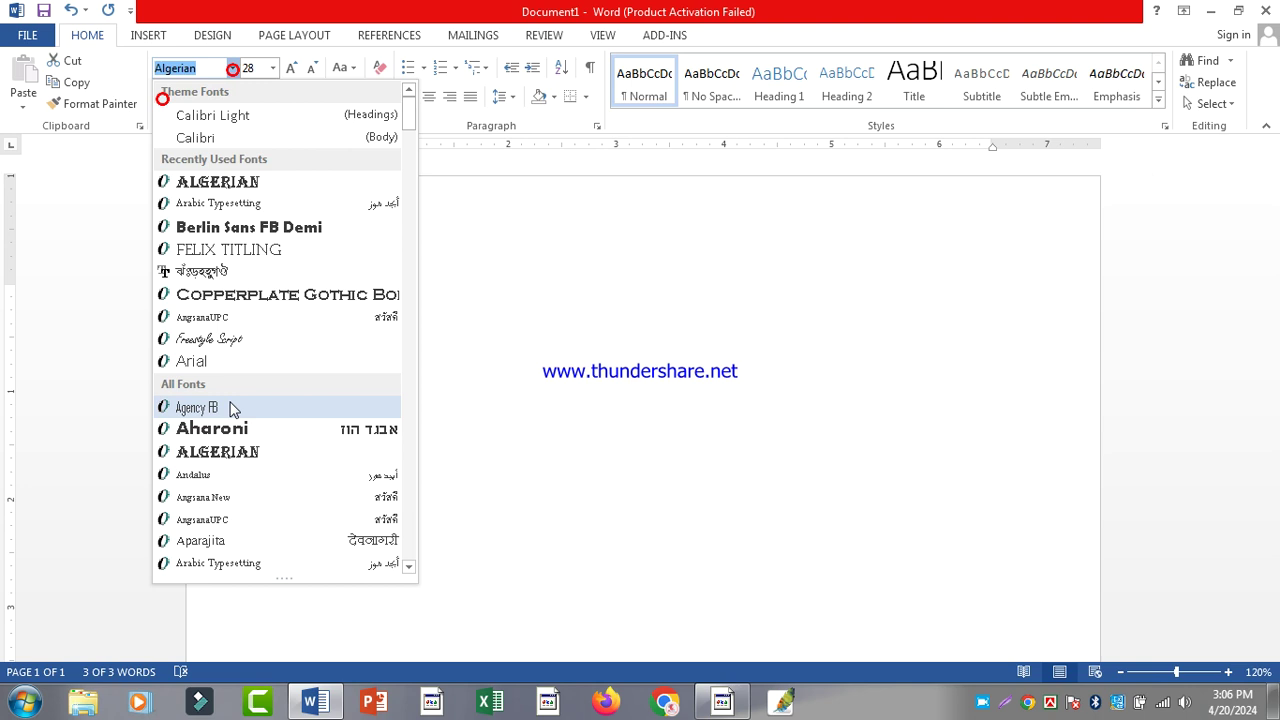
{"action": "scroll", "coordinate": [270, 210], "scroll_direction": "down", "scroll_amount": 4}
{"action": "left_click", "coordinate": [251, 149]}
{"action": "left_click", "coordinate": [180, 96]}
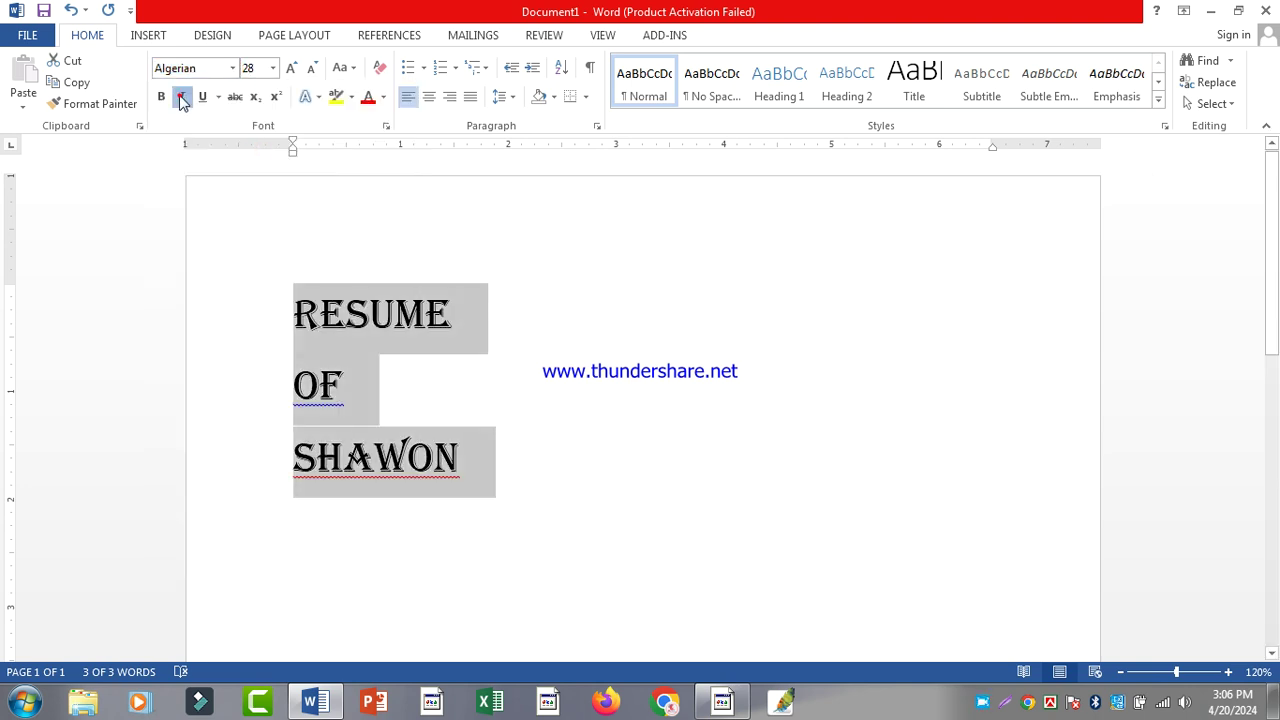
{"action": "left_click", "coordinate": [182, 97]}
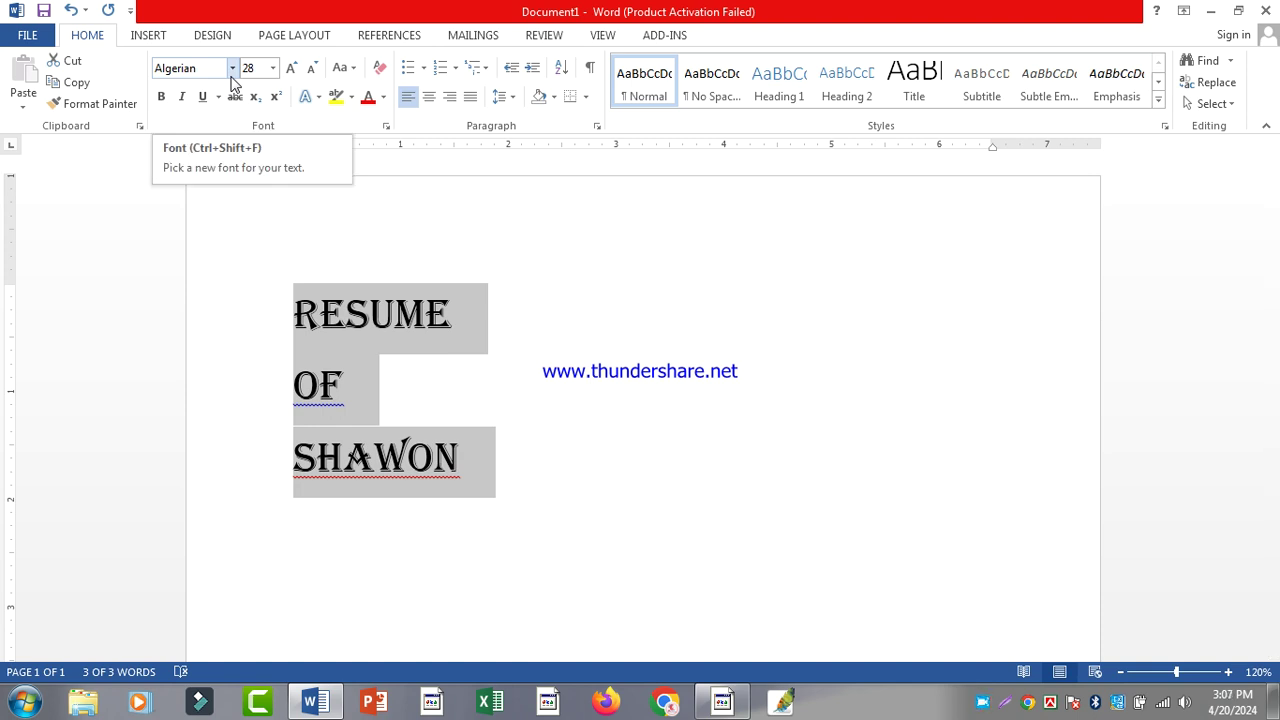
Return the title lines to Calibri (Body) and try underlining, switching it off again
{"action": "left_click", "coordinate": [232, 70]}
{"action": "left_click", "coordinate": [223, 134]}
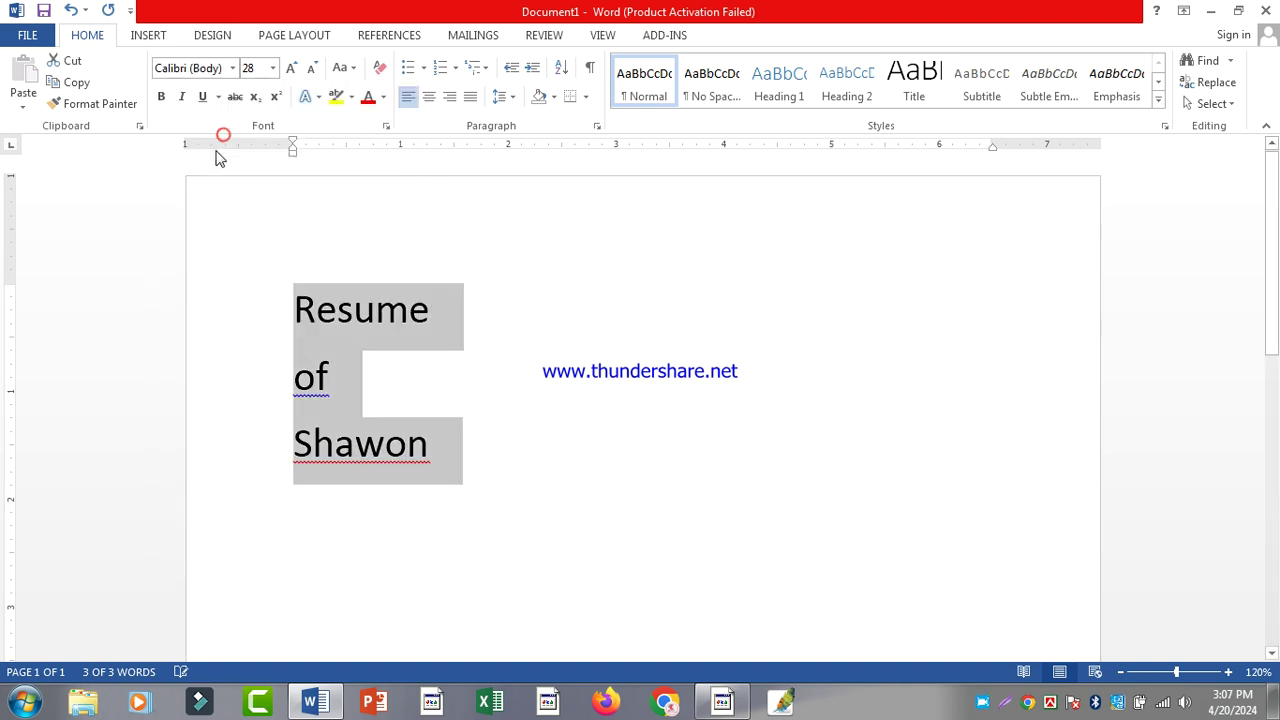
{"action": "left_click", "coordinate": [203, 98]}
{"action": "left_click", "coordinate": [203, 98]}
{"action": "left_click", "coordinate": [204, 98]}
{"action": "left_click", "coordinate": [203, 98]}
Add a line below the name reading "1st", keeping the suffix as plain text
{"action": "left_click", "coordinate": [557, 401]}
{"action": "left_click", "coordinate": [608, 520]}
{"action": "key", "text": "Return"}
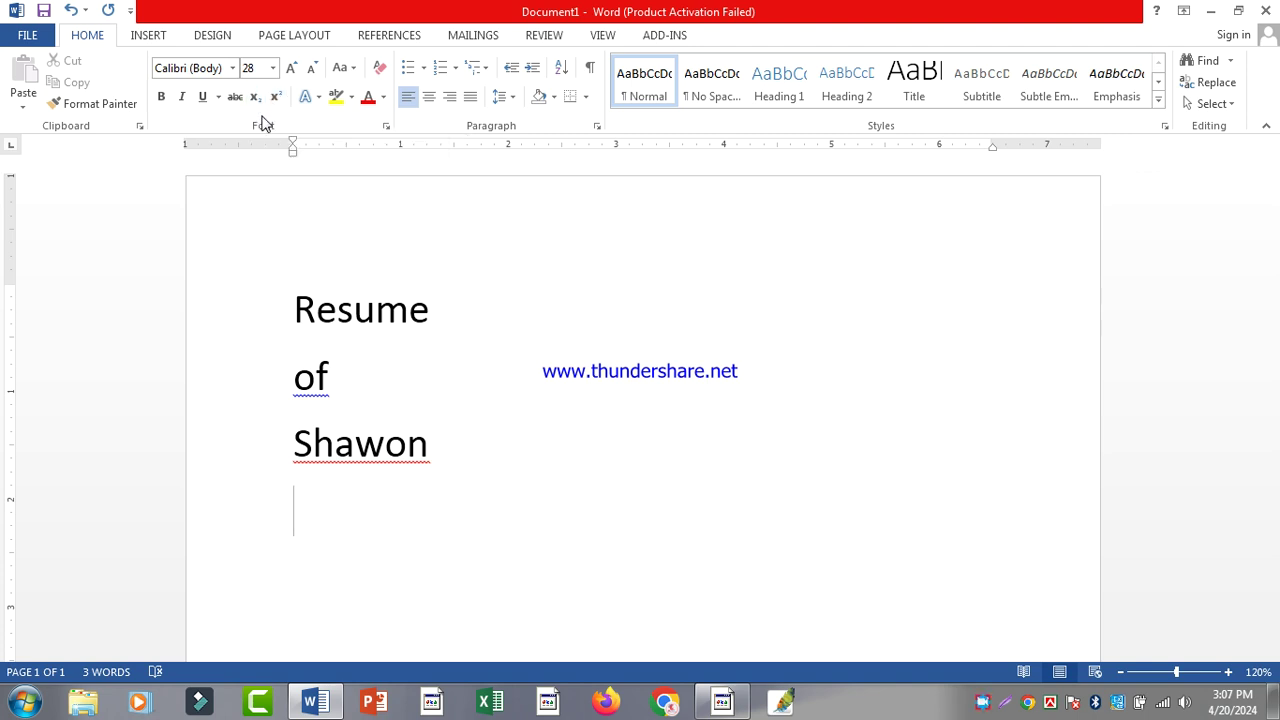
{"action": "left_click", "coordinate": [340, 492]}
{"action": "type", "text": "21"}
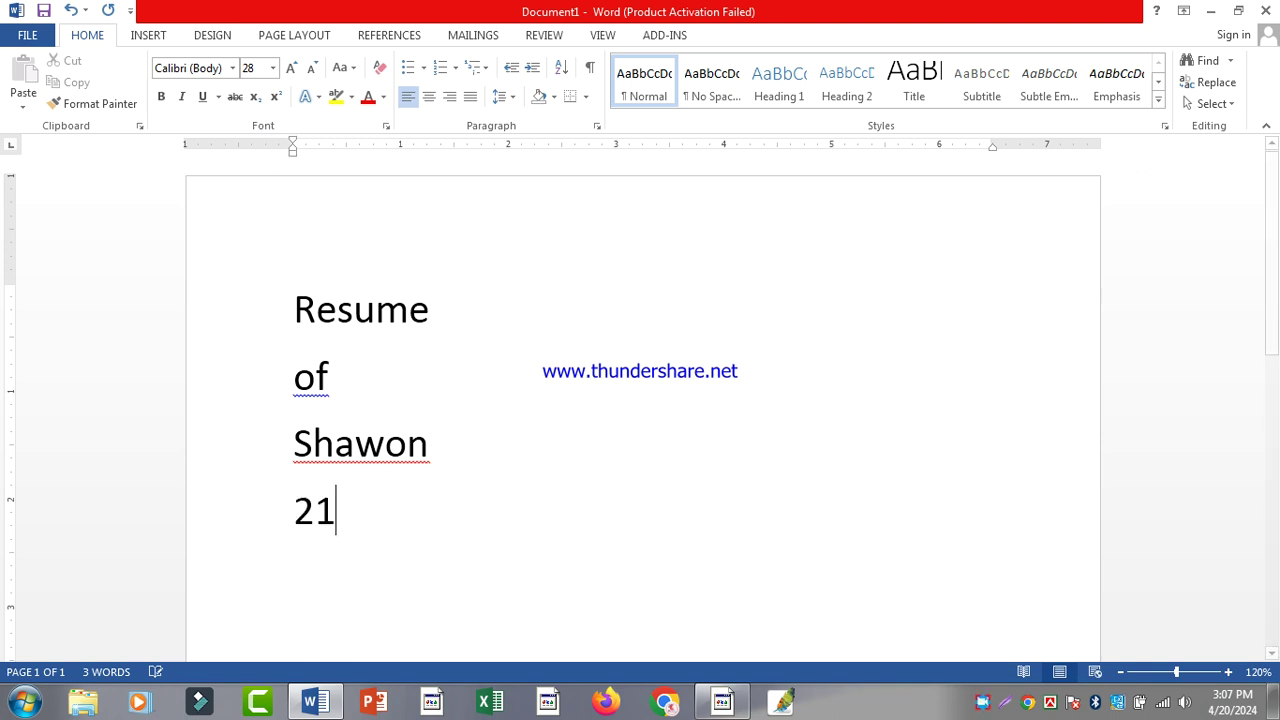
{"action": "key", "text": "BackSpace"}
{"action": "type", "text": "st"}
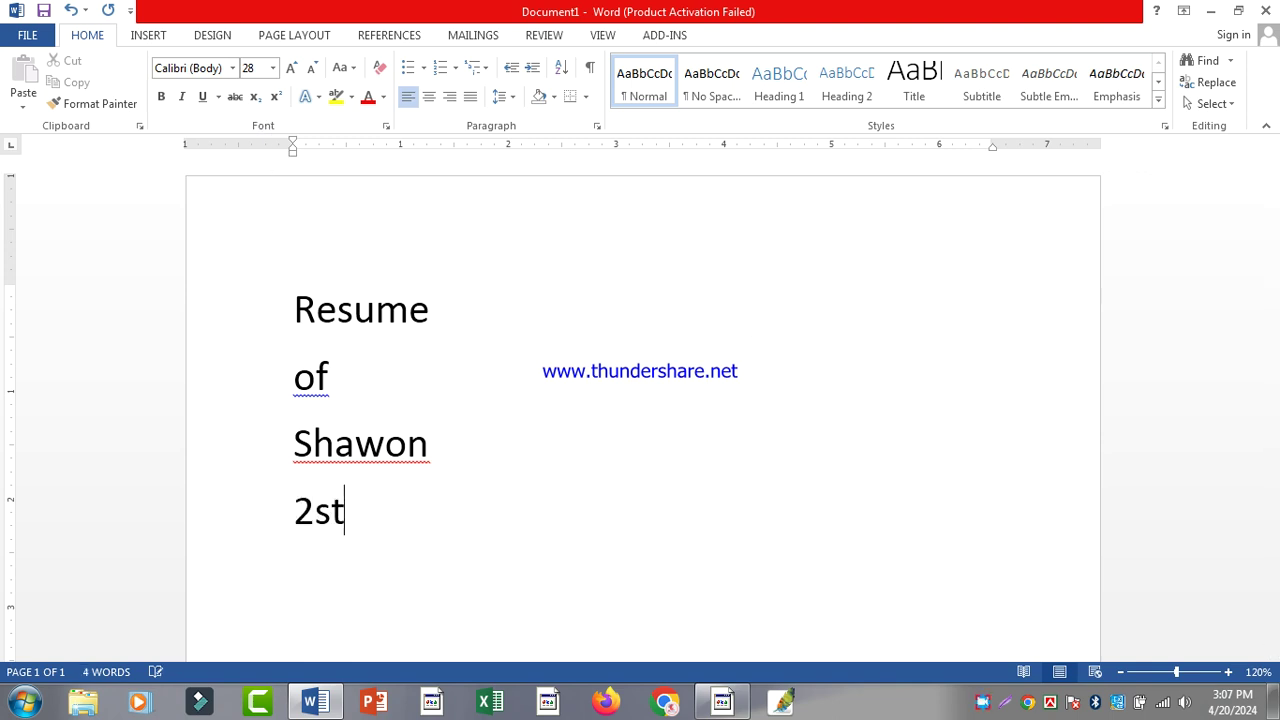
{"action": "key", "text": "BackSpace"}
{"action": "key", "text": "Left"}
{"action": "key", "text": "BackSpace"}
{"action": "type", "text": "s"}
{"action": "key", "text": "Left"}
{"action": "key", "text": "BackSpace"}
{"action": "type", "text": "1"}
{"action": "key", "text": "Right"}
{"action": "key", "text": "Right"}
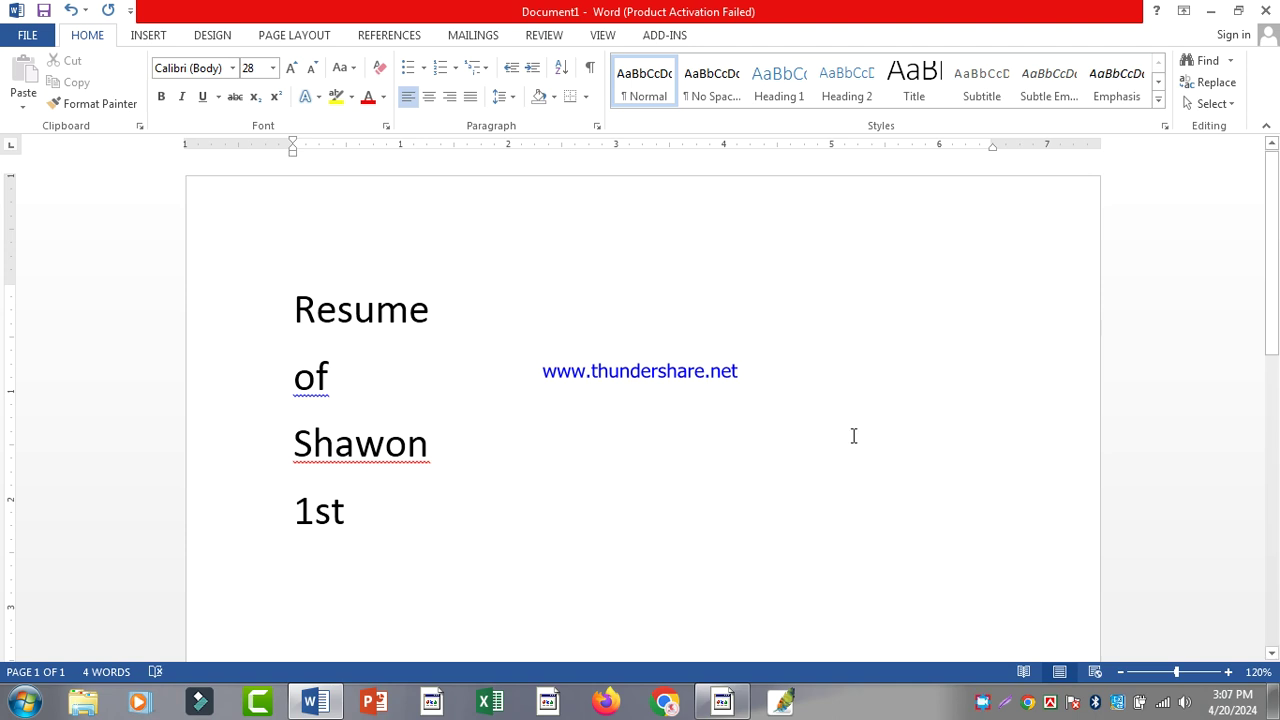
Add "2nd" after "1st" on the same line, keeping its suffix as plain text
{"action": "type", "text": "2ed"}
{"action": "key", "text": "Left"}
{"action": "key", "text": "BackSpace"}
{"action": "type", "text": "n"}
{"action": "key", "text": "Right"}
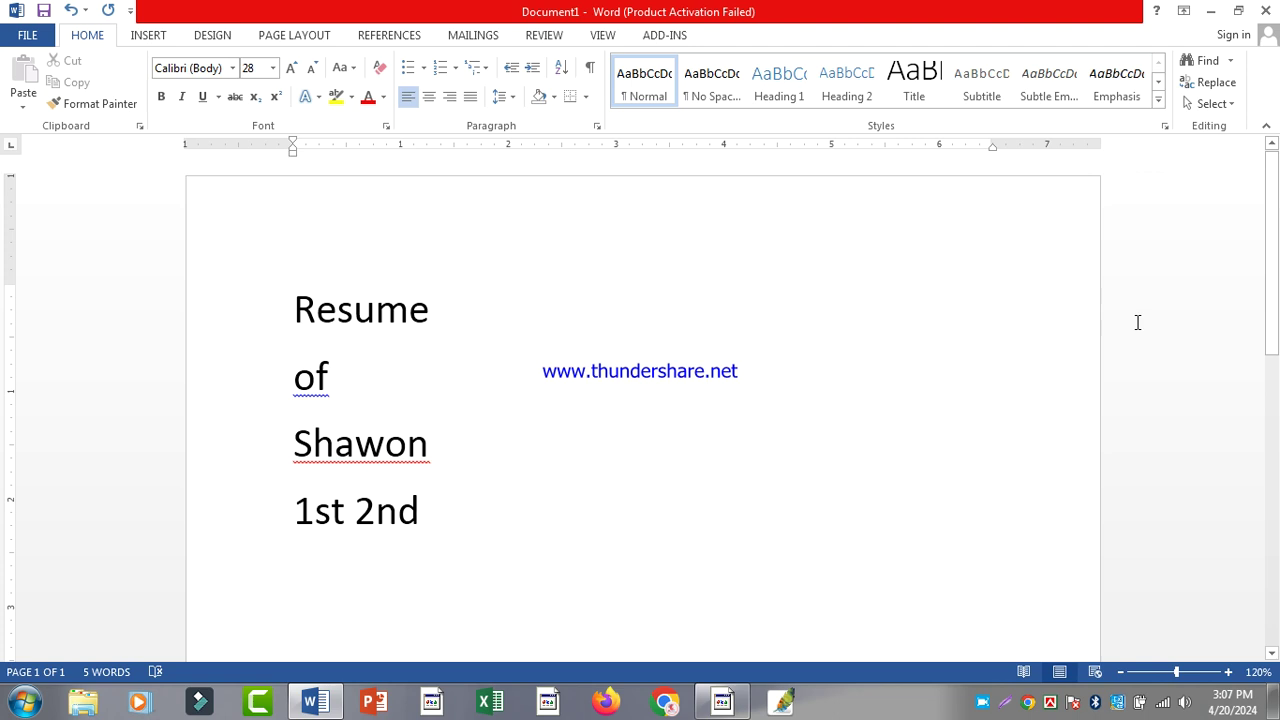
Add "3rd" after "2nd", keeping its suffix as plain text
{"action": "type", "text": "3ed"}
{"action": "key", "text": "Left"}
{"action": "key", "text": "Left"}
{"action": "key", "text": "BackSpace"}
{"action": "type", "text": "r"}
{"action": "key", "text": "End"}
Break the ordinals apart so that "1st", "2nd" and "3rd" each occupy a separate line
{"action": "key", "text": "Return"}
{"action": "left_click", "coordinate": [369, 576]}
{"action": "key", "text": "Return"}
{"action": "scroll", "coordinate": [417, 546], "scroll_direction": "down", "scroll_amount": 3}
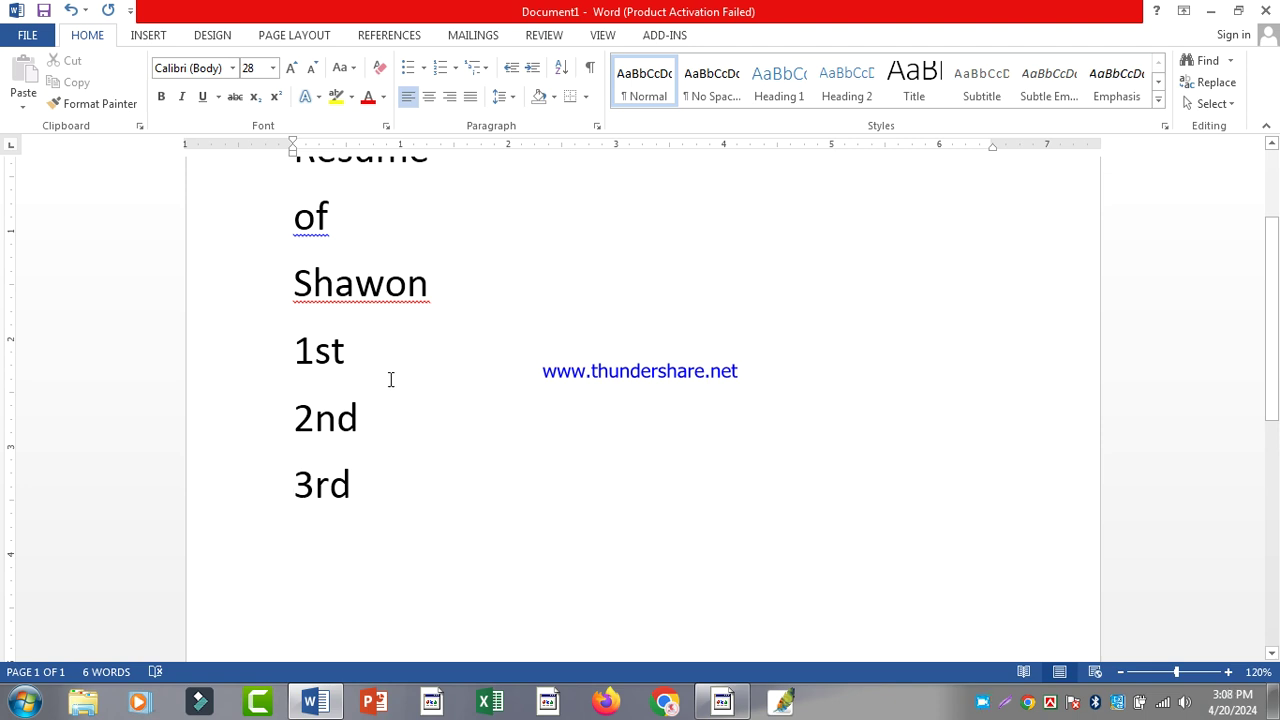
Write "1st 2nd 3rd 4th" on the line below "3rd", with automatically superscripted suffixes
{"action": "left_click_drag", "start_coordinate": [312, 352], "coordinate": [357, 366]}
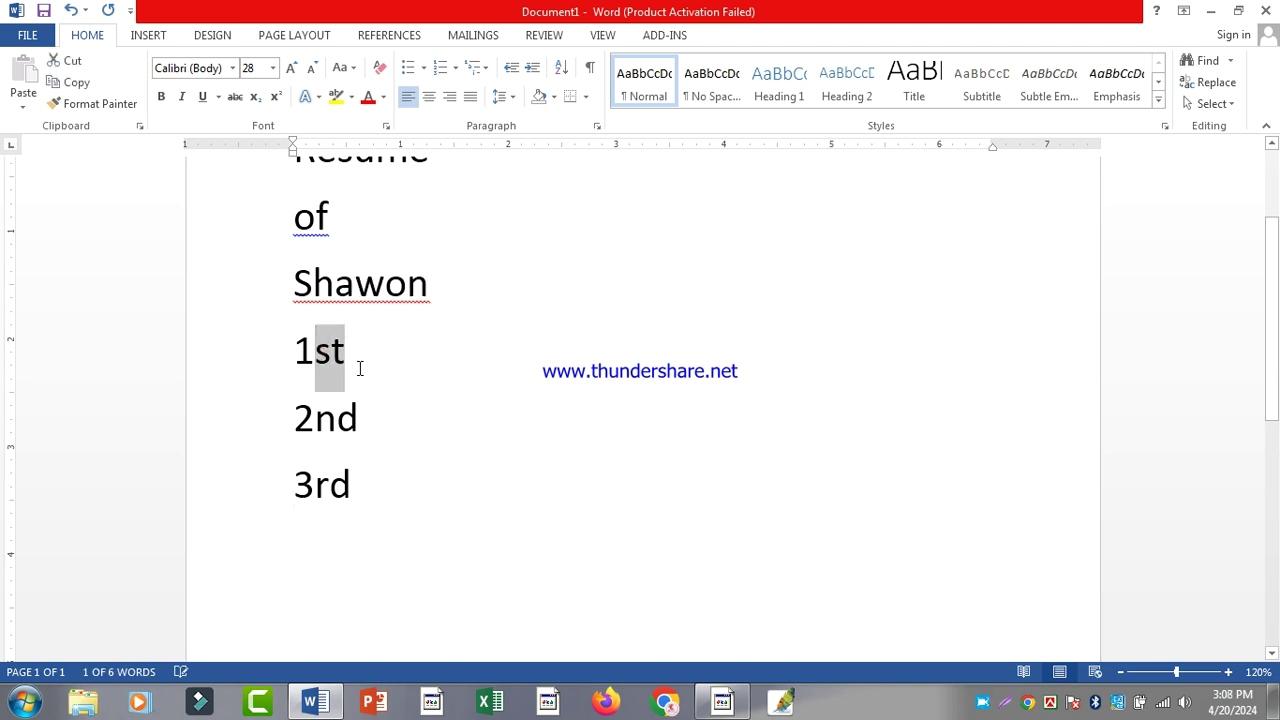
{"action": "left_click", "coordinate": [358, 368]}
{"action": "left_click", "coordinate": [479, 522]}
{"action": "left_click", "coordinate": [526, 557]}
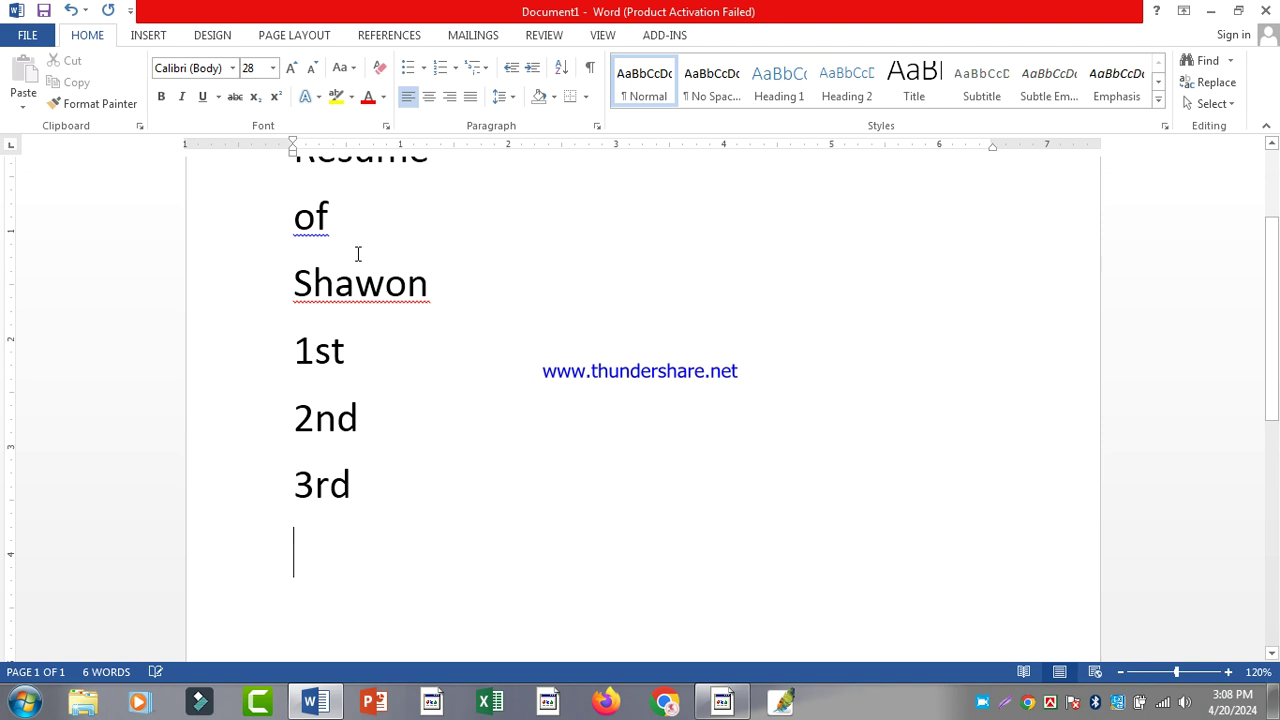
{"action": "type", "text": "1st"}
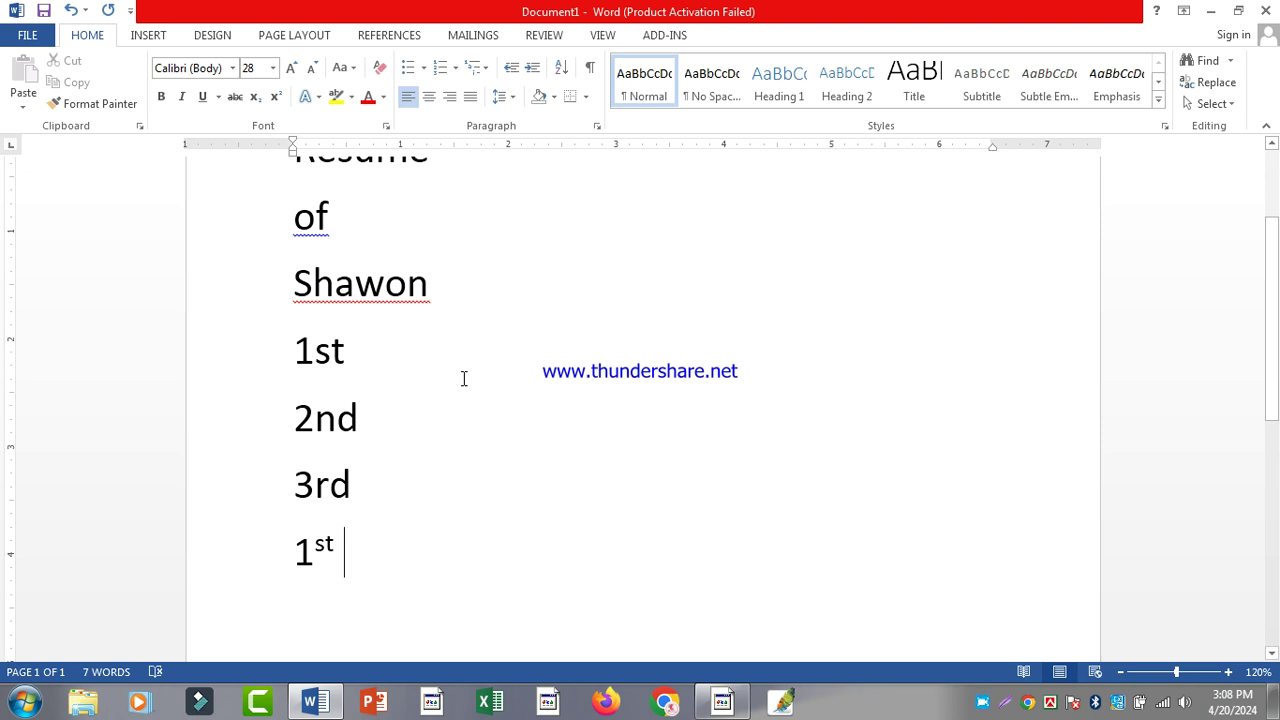
{"action": "type", "text": "2n"}
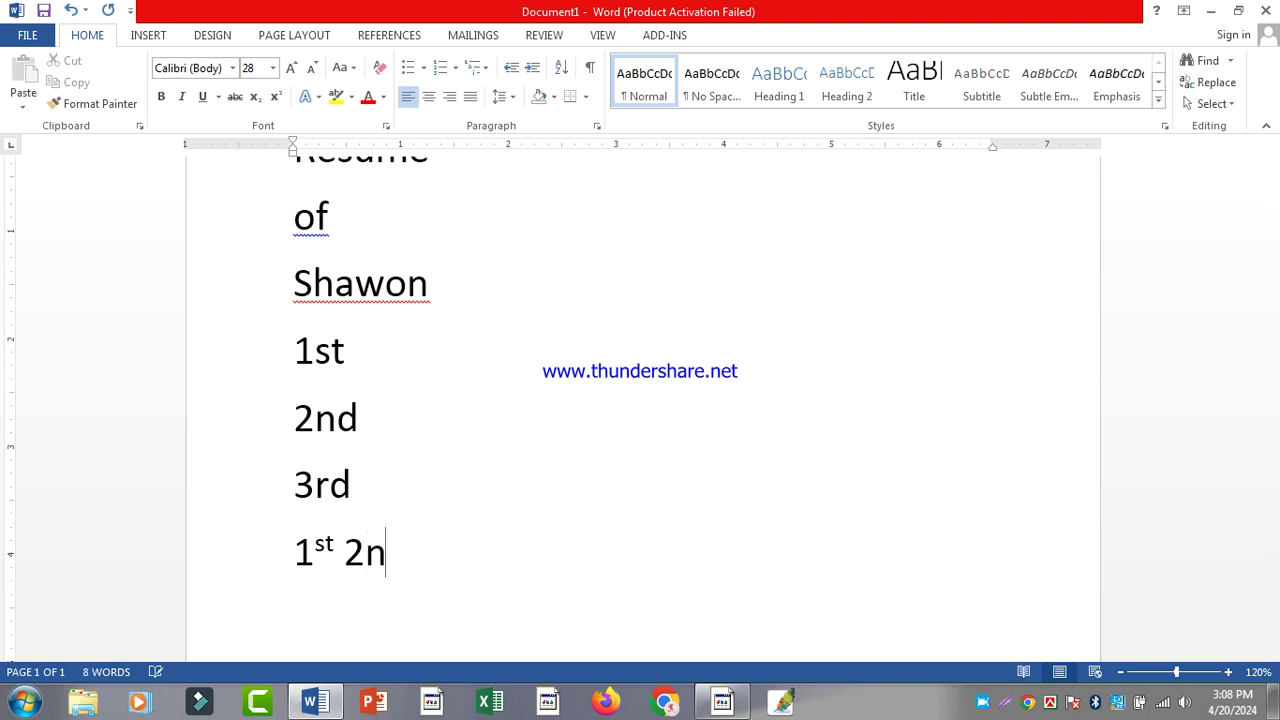
{"action": "type", "text": "d 3rd "}
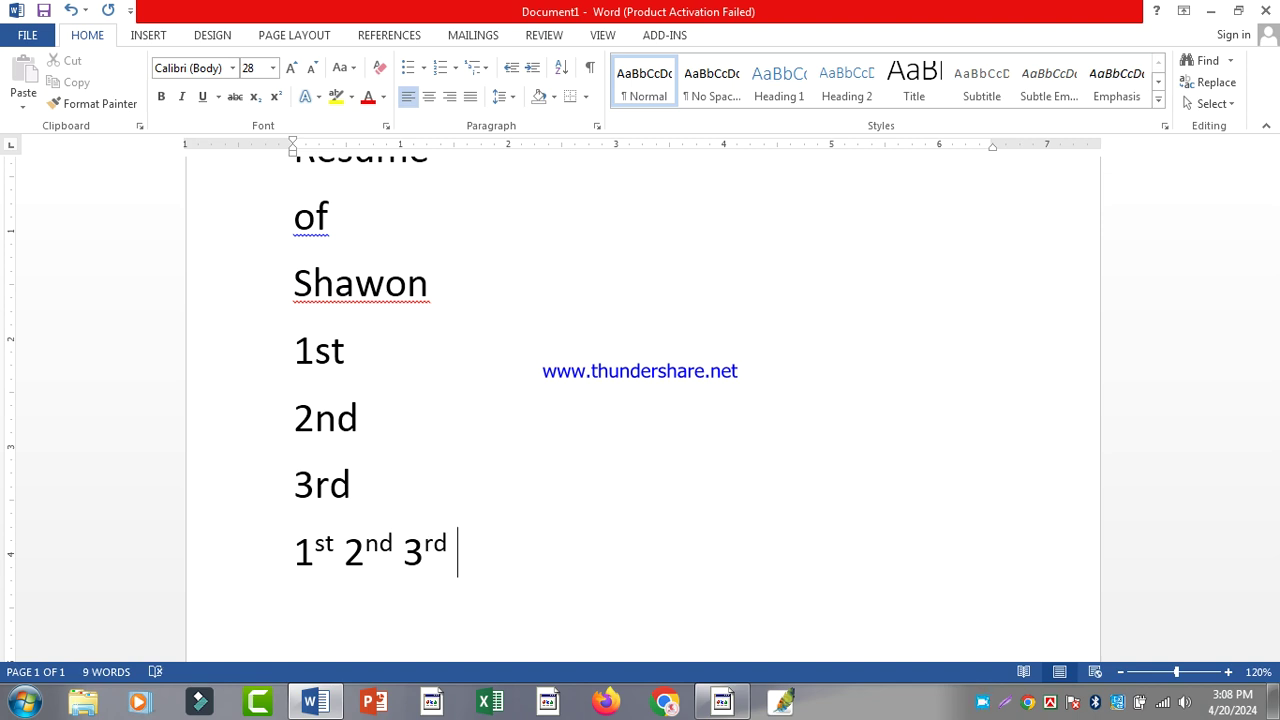
{"action": "type", "text": "4th"}
{"action": "key", "text": "Return"}
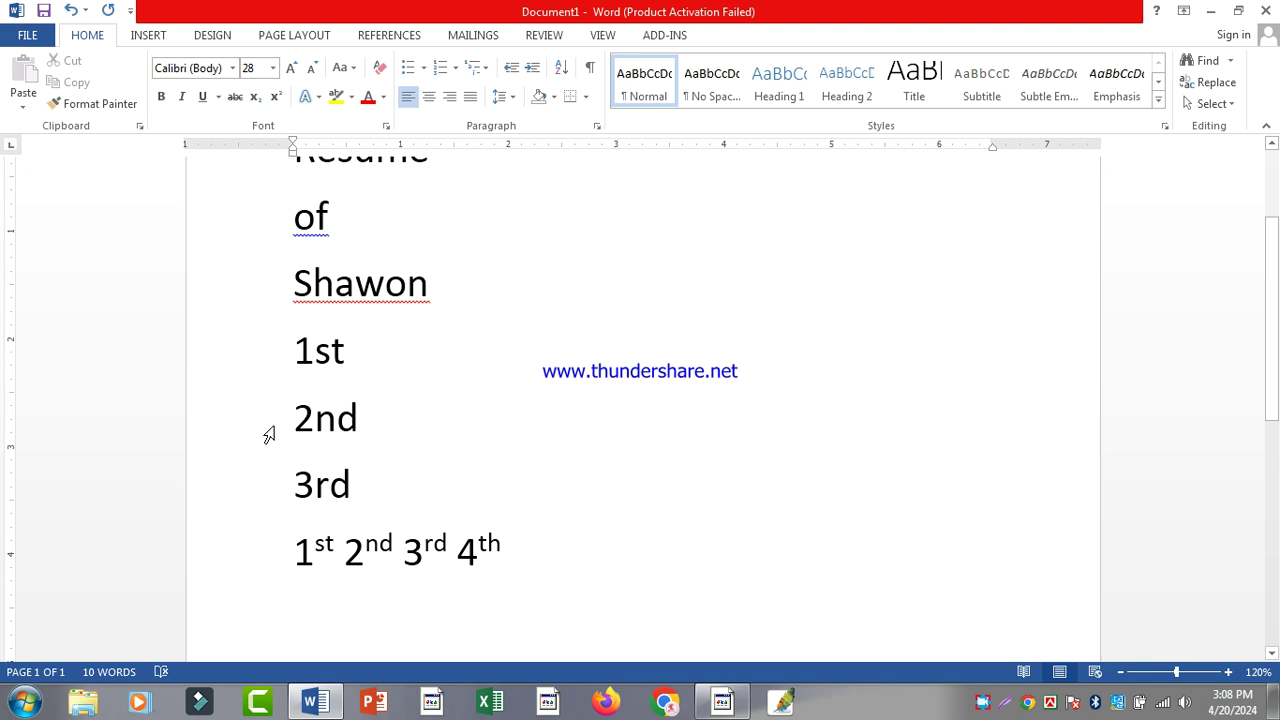
Delete the whole line of superscripted ordinals below "3rd"
{"action": "key", "text": "BackSpace"}
{"action": "key", "text": "BackSpace"}
{"action": "key", "text": "BackSpace"}
{"action": "key", "text": "BackSpace"}
{"action": "key", "text": "BackSpace"}
{"action": "key", "text": "BackSpace"}
{"action": "key", "text": "BackSpace"}
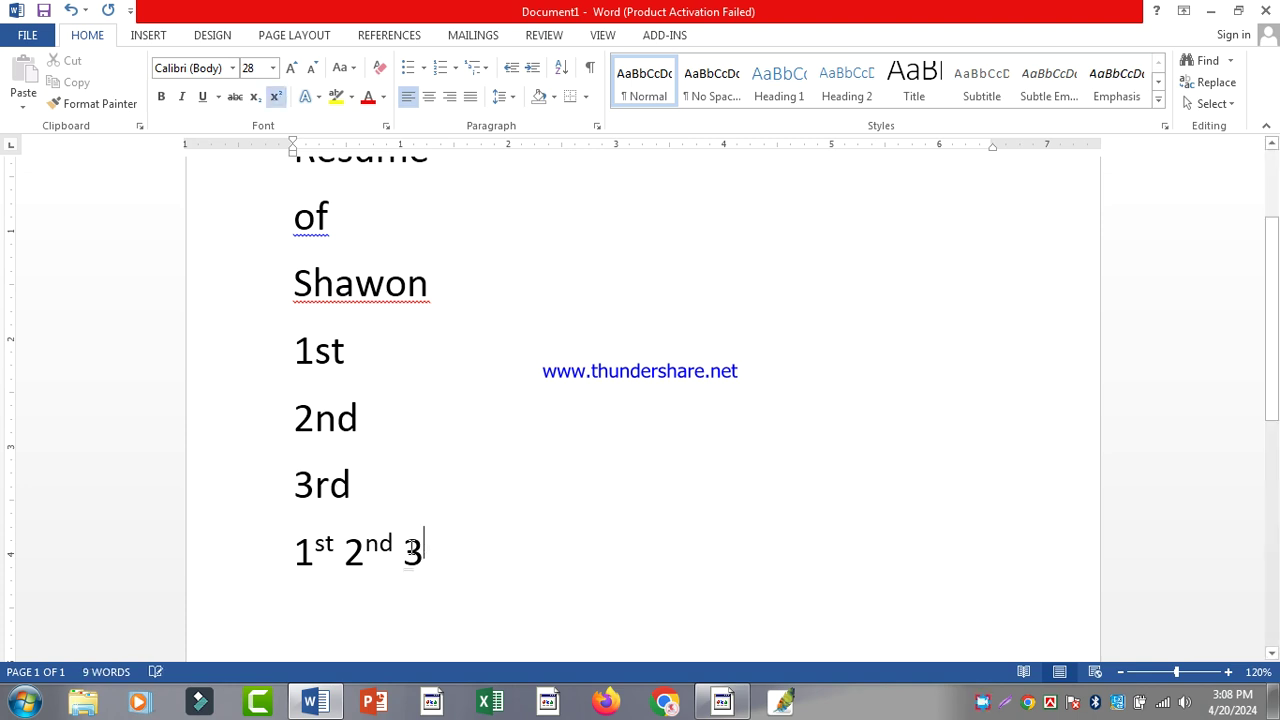
{"action": "left_click_drag", "start_coordinate": [393, 547], "coordinate": [366, 550]}
{"action": "key", "text": "BackSpace"}
{"action": "left_click", "coordinate": [280, 567]}
{"action": "key", "text": "BackSpace"}
{"action": "key", "text": "BackSpace"}
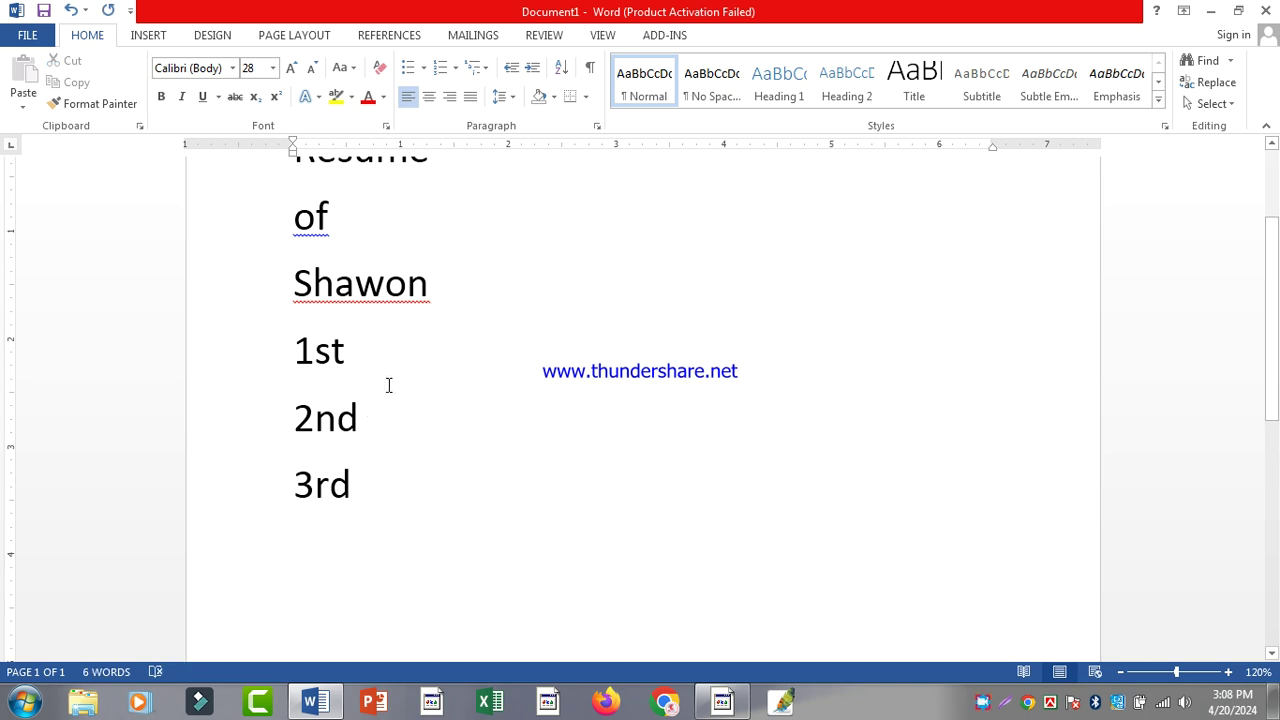
Superscript the "st" of the "1st" line, and return it to normal text
{"action": "left_click_drag", "start_coordinate": [289, 343], "coordinate": [429, 566]}
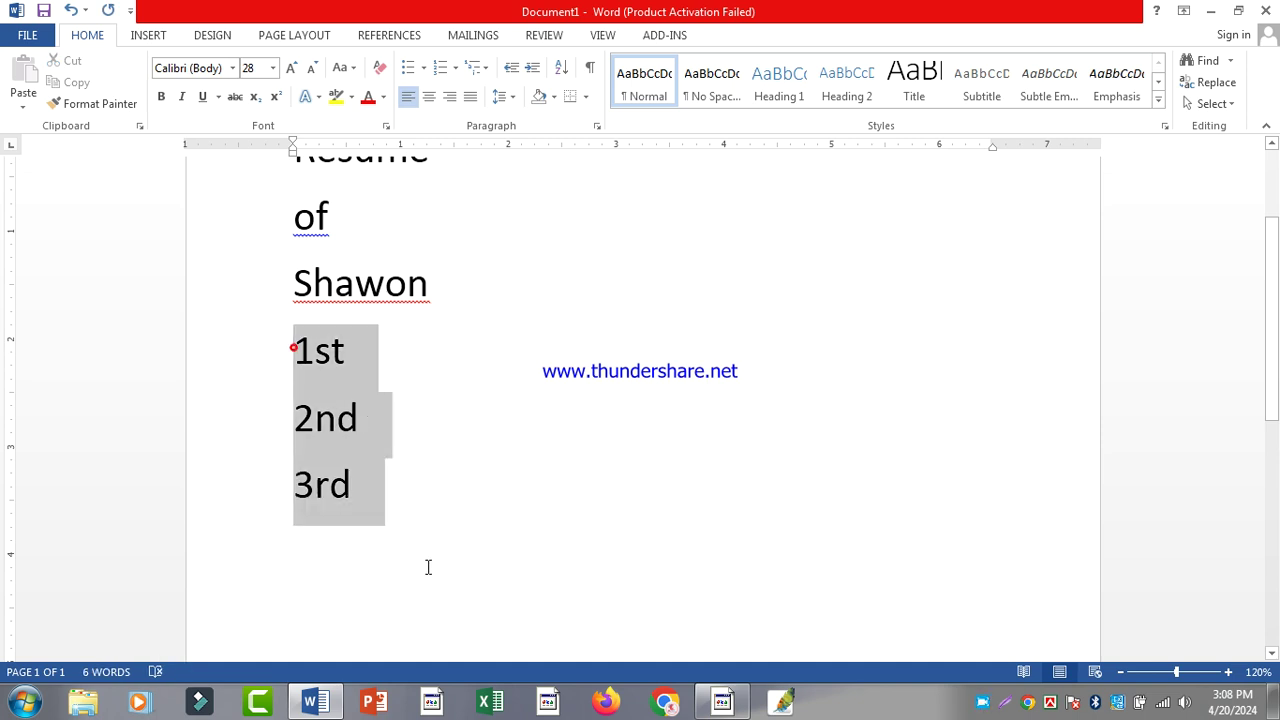
{"action": "left_click", "coordinate": [385, 488]}
{"action": "key", "text": "Return"}
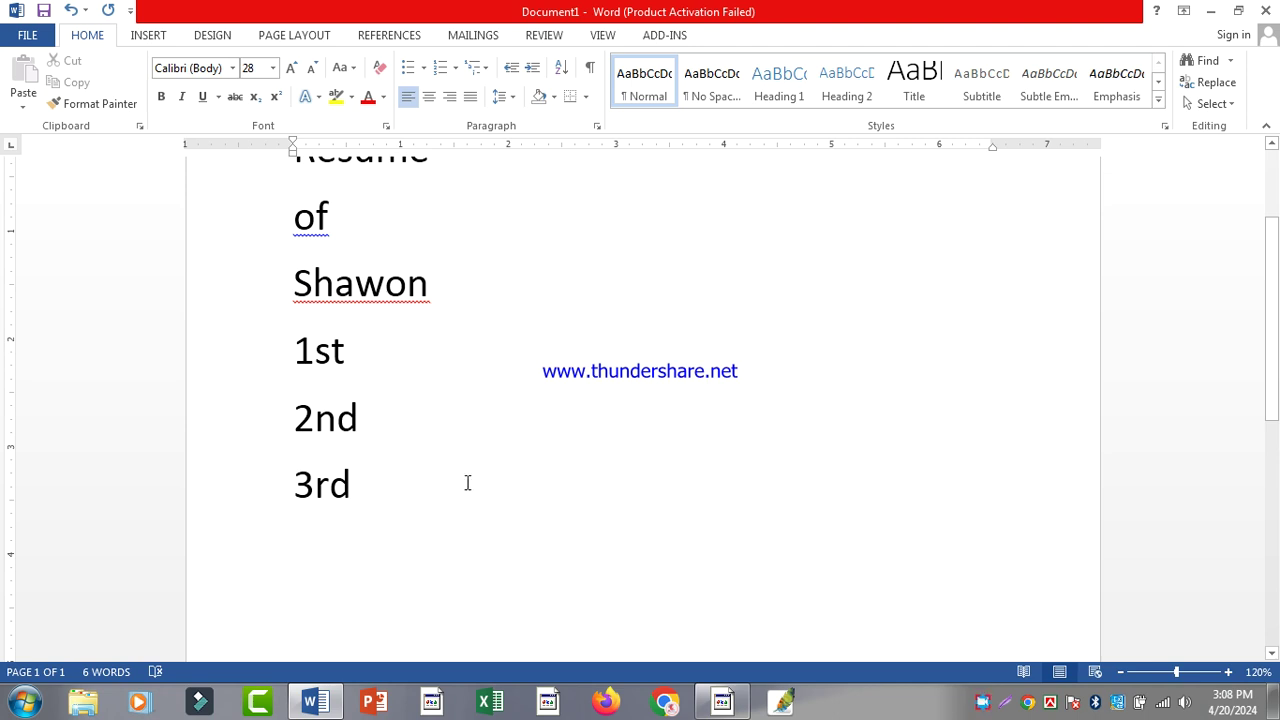
{"action": "left_click", "coordinate": [347, 360]}
{"action": "left_click_drag", "start_coordinate": [350, 352], "coordinate": [315, 350]}
{"action": "left_click", "coordinate": [277, 96]}
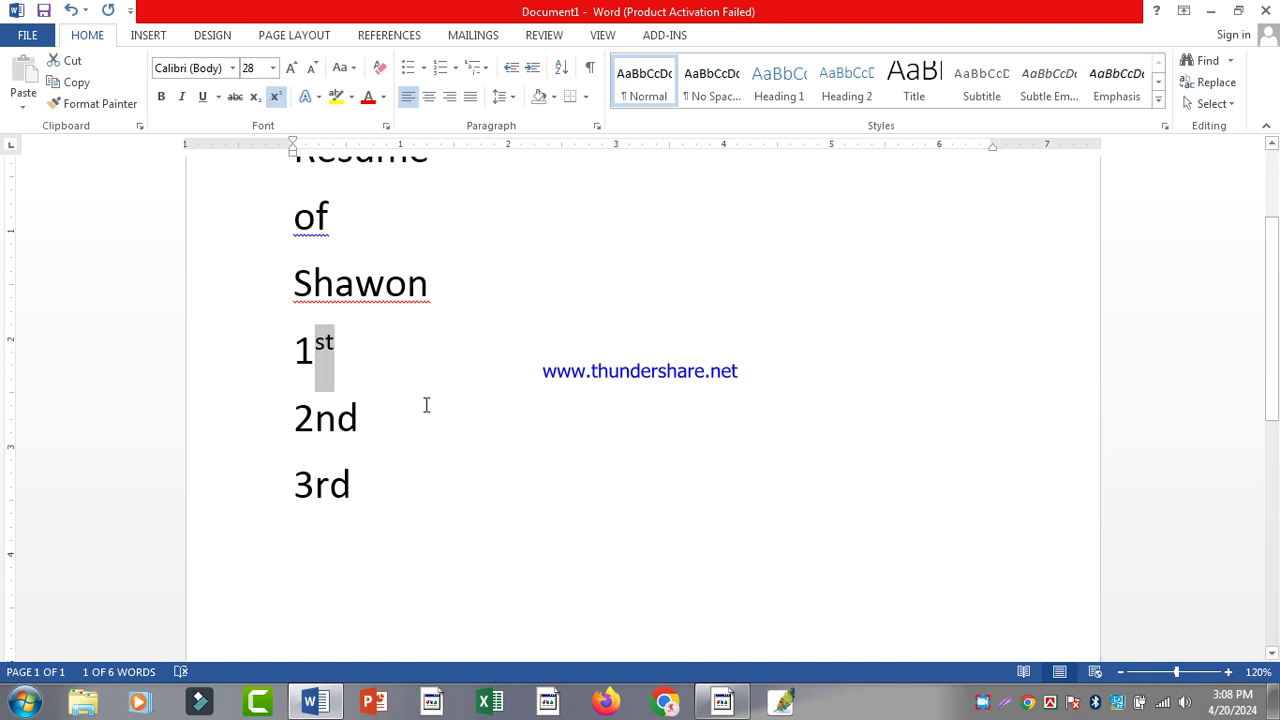
{"action": "left_click", "coordinate": [276, 96]}
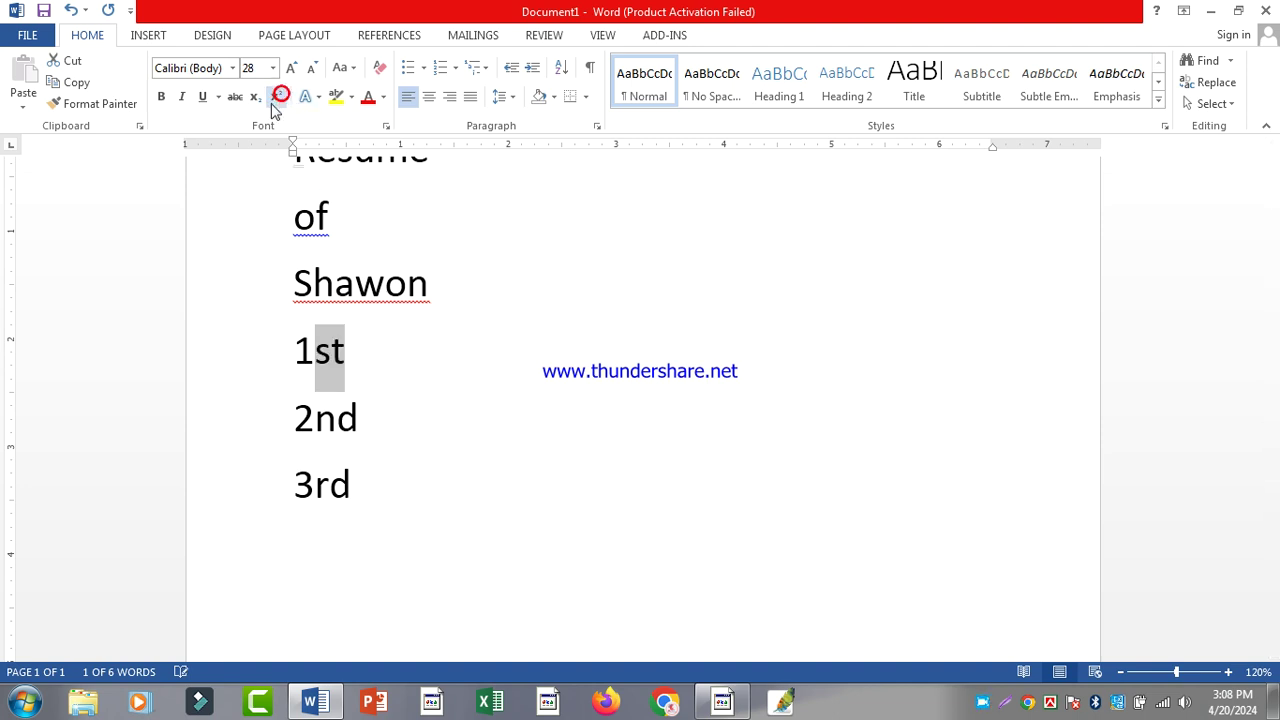
Subscript the "st" of the "1st" line, and remove the subscript again
{"action": "left_click", "coordinate": [253, 104]}
{"action": "left_click", "coordinate": [253, 104]}
{"action": "left_click", "coordinate": [253, 104]}
{"action": "left_click", "coordinate": [253, 104]}
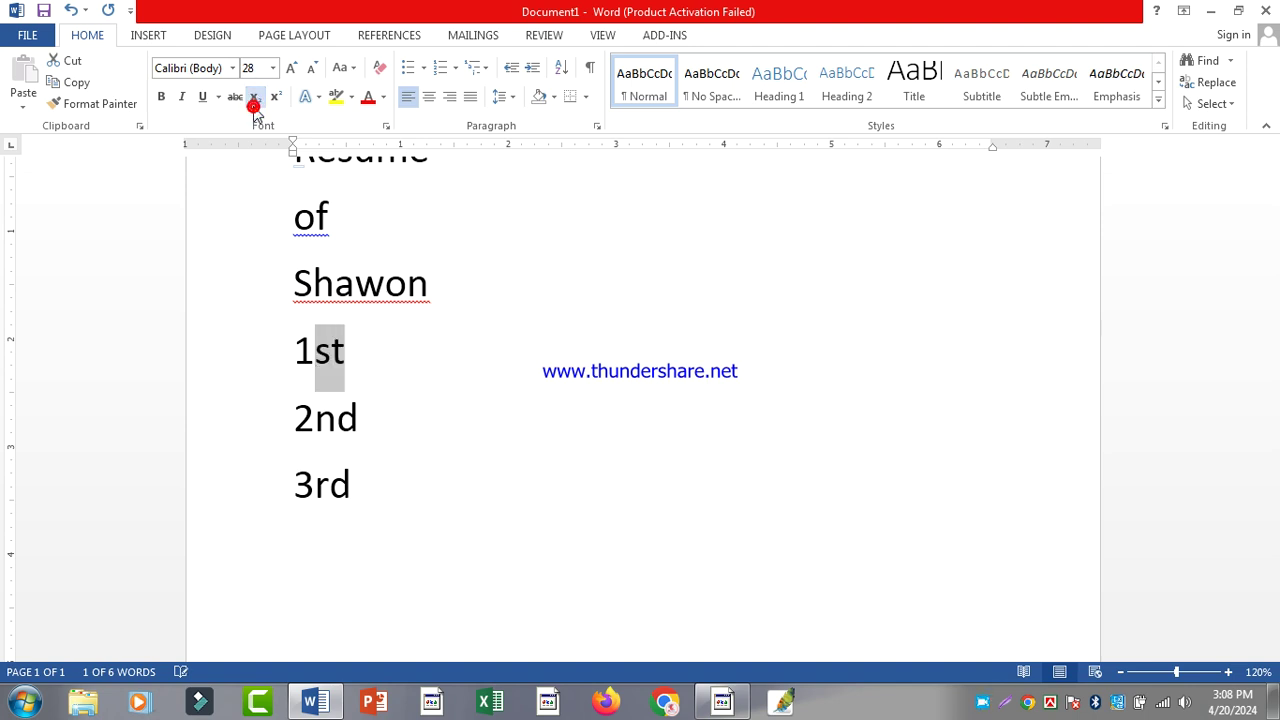
{"action": "left_click", "coordinate": [253, 104]}
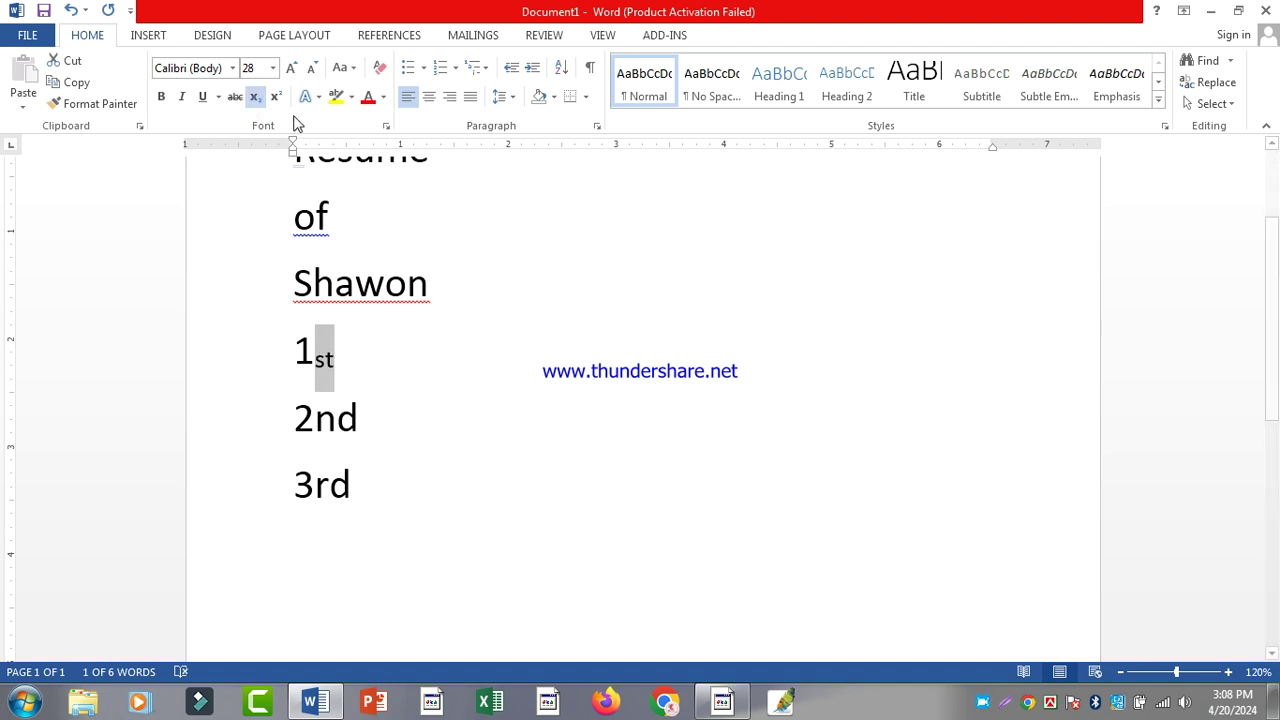
{"action": "left_click", "coordinate": [256, 98]}
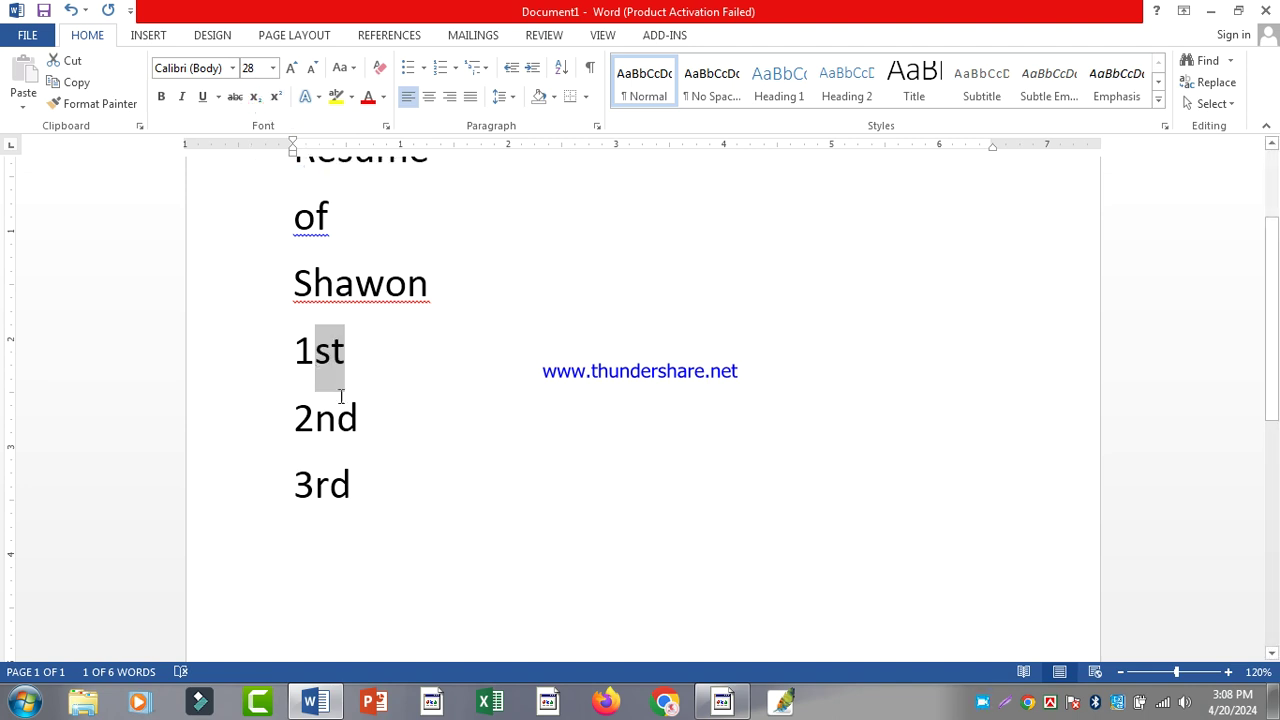
{"action": "left_click", "coordinate": [474, 422]}
Write "1st 1nd 1st" on the line below "3rd", with a wide gap before the last ordinal and automatically superscripted "st" suffixes
{"action": "left_click", "coordinate": [667, 529]}
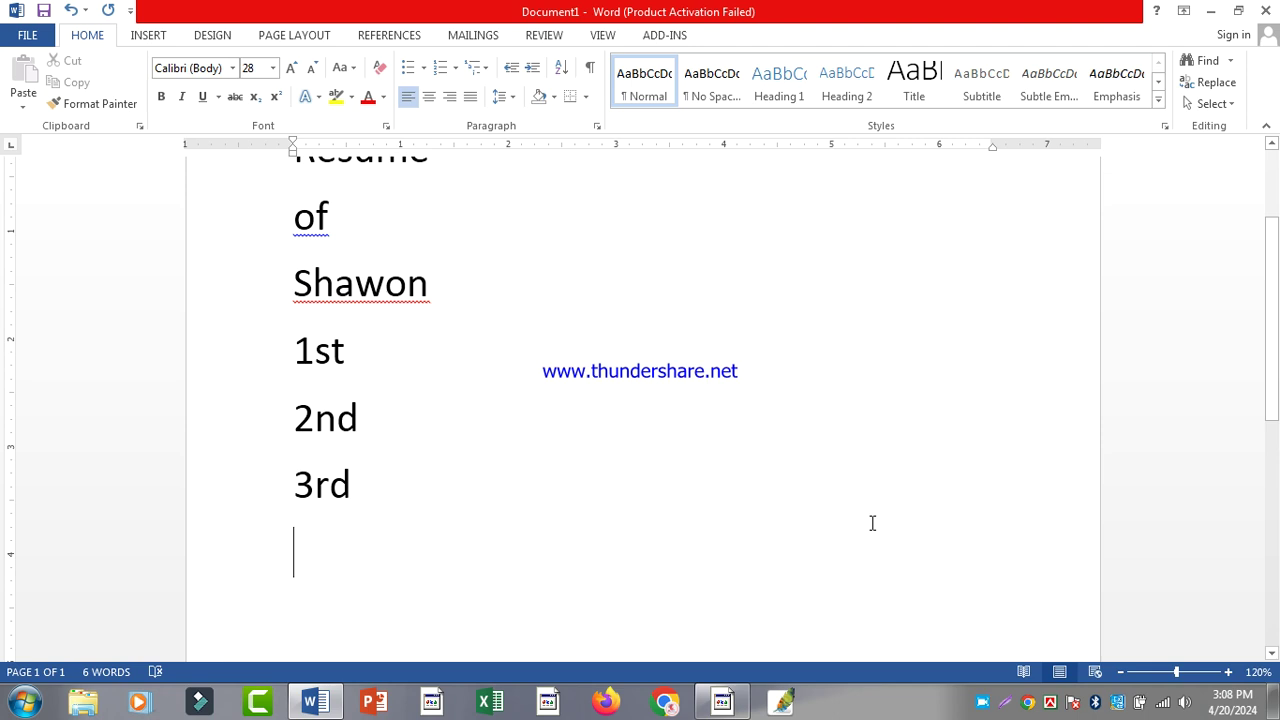
{"action": "type", "text": "1st"}
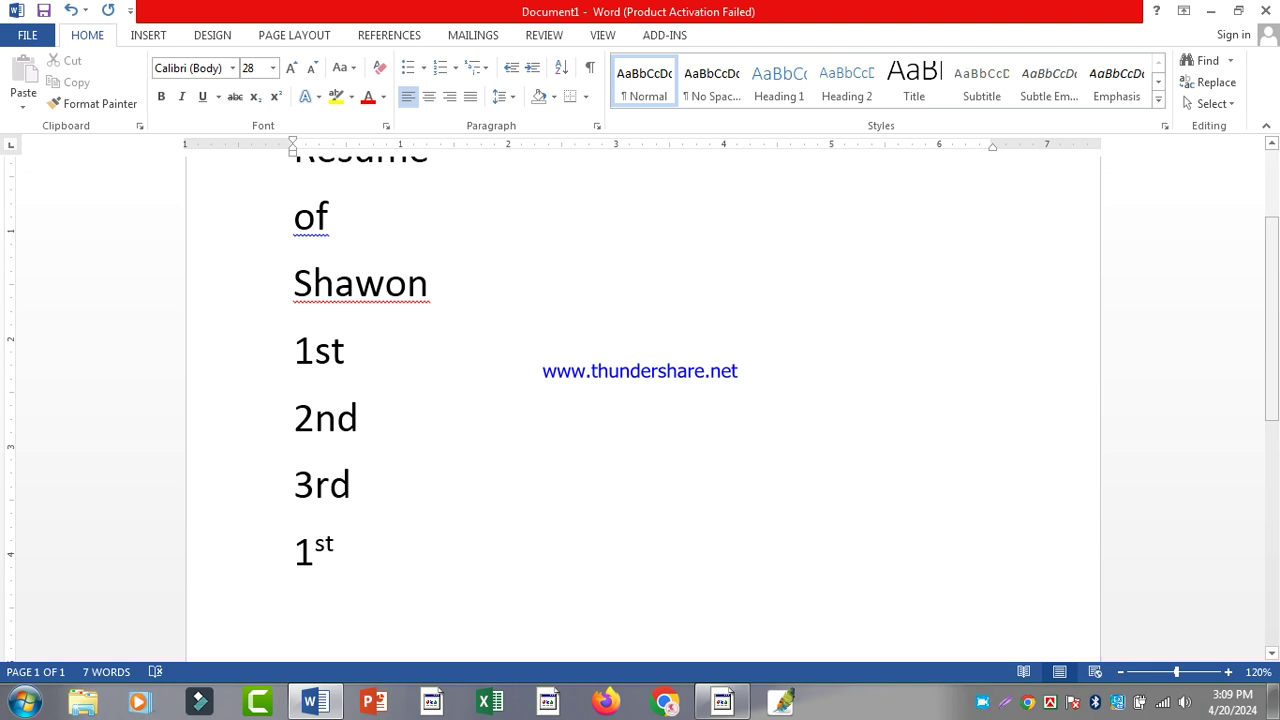
{"action": "type", "text": "2"}
{"action": "key", "text": "BackSpace"}
{"action": "type", "text": "1nd"}
{"action": "type", "text": "1st"}
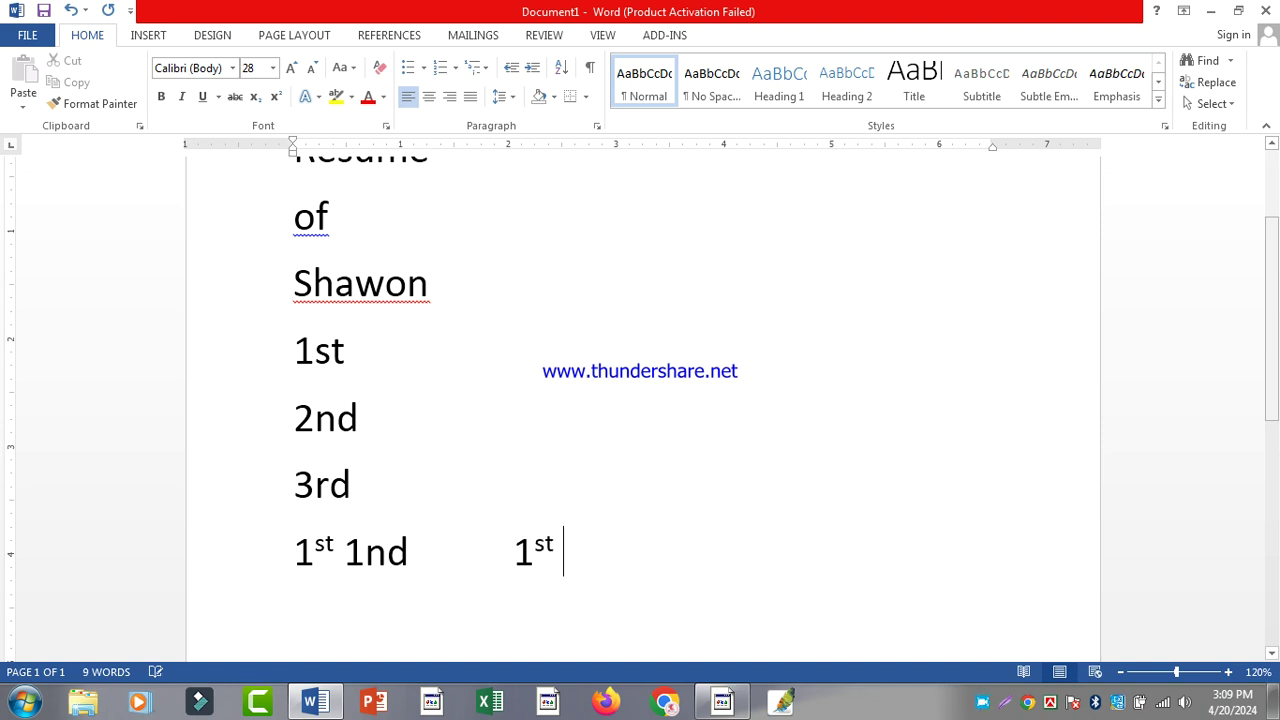
Add another "1st" at the end of the bottom line, keeping its suffix as plain text
{"action": "type", "text": " 1ed"}
{"action": "left_click", "coordinate": [605, 555]}
{"action": "key", "text": "BackSpace"}
{"action": "type", "text": "sd"}
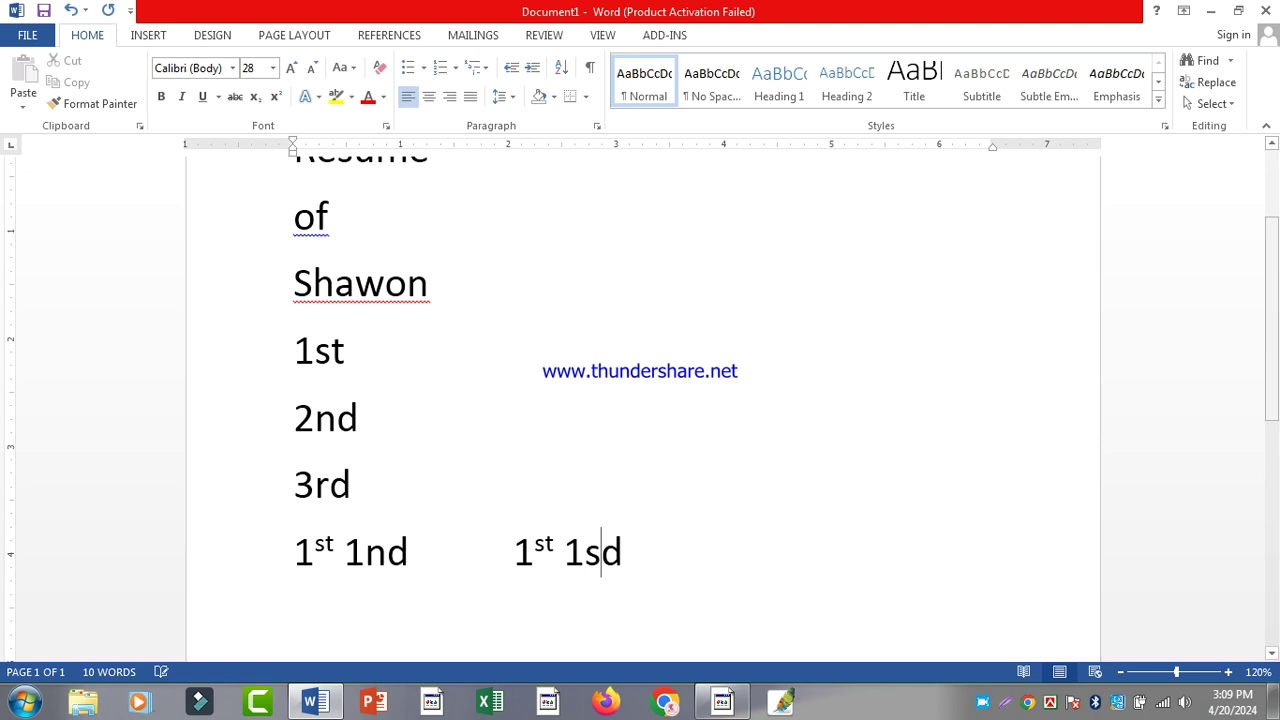
{"action": "key", "text": "Delete"}
{"action": "type", "text": "t"}
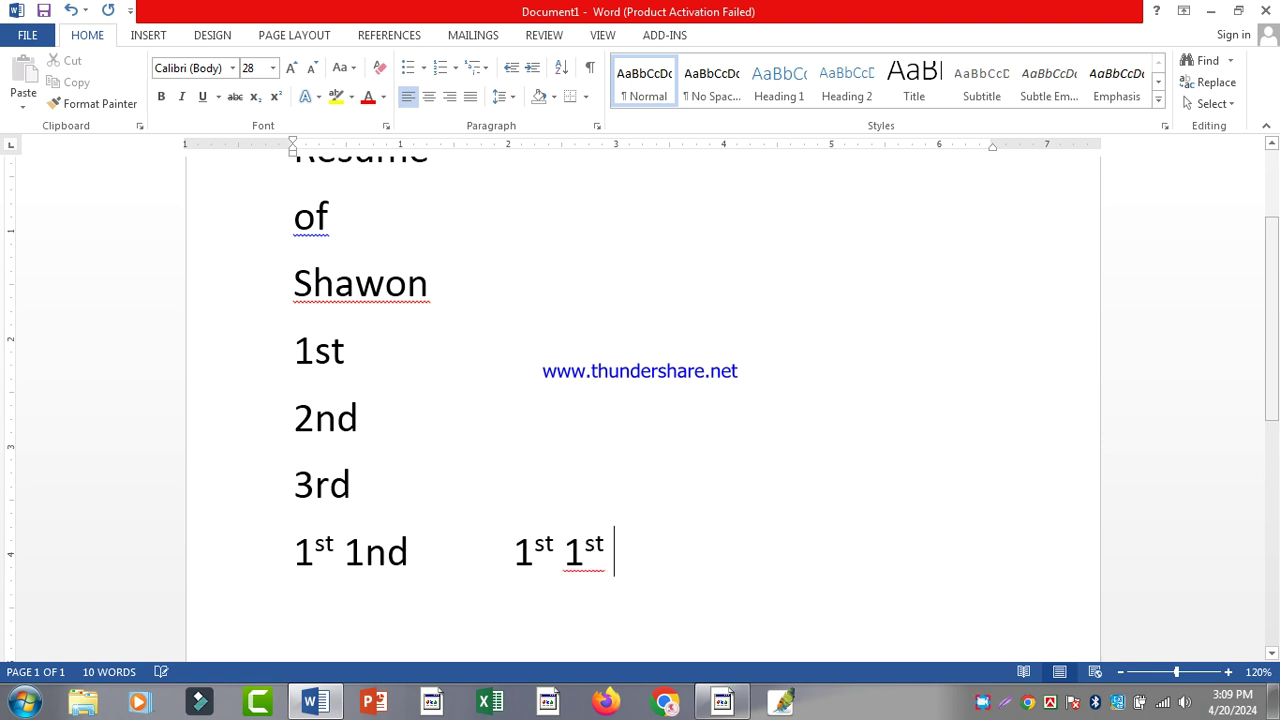
{"action": "key", "text": "ctrl+z"}
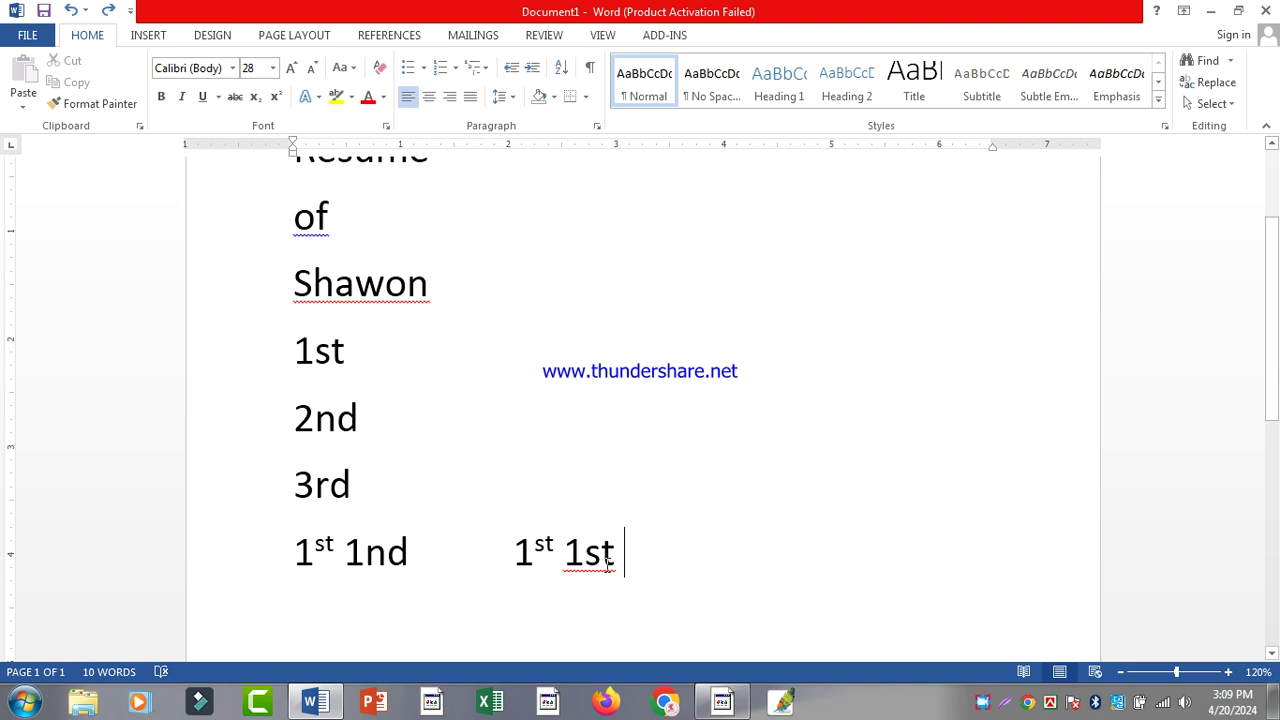
Delete all lines from "2nd" down and superscript the "st" of the remaining "1st"
{"action": "left_click_drag", "start_coordinate": [222, 414], "coordinate": [543, 610]}
{"action": "key", "text": "Delete"}
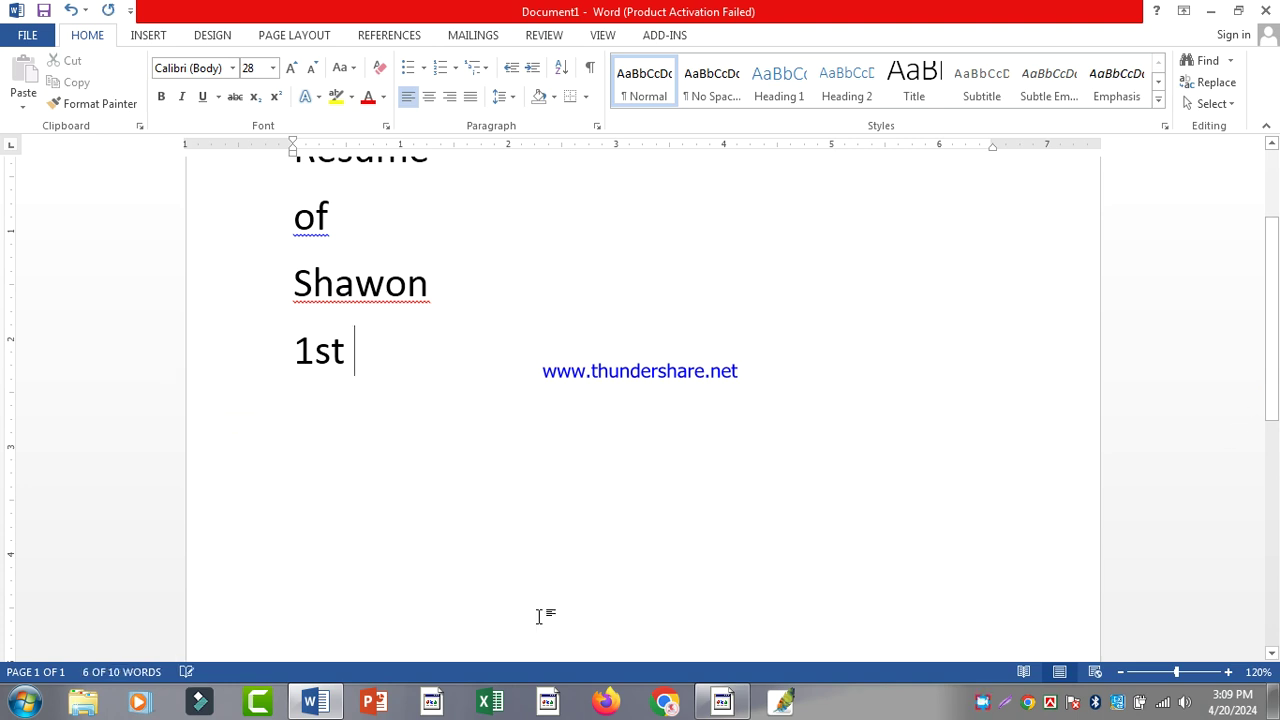
{"action": "left_click_drag", "start_coordinate": [351, 367], "coordinate": [318, 360]}
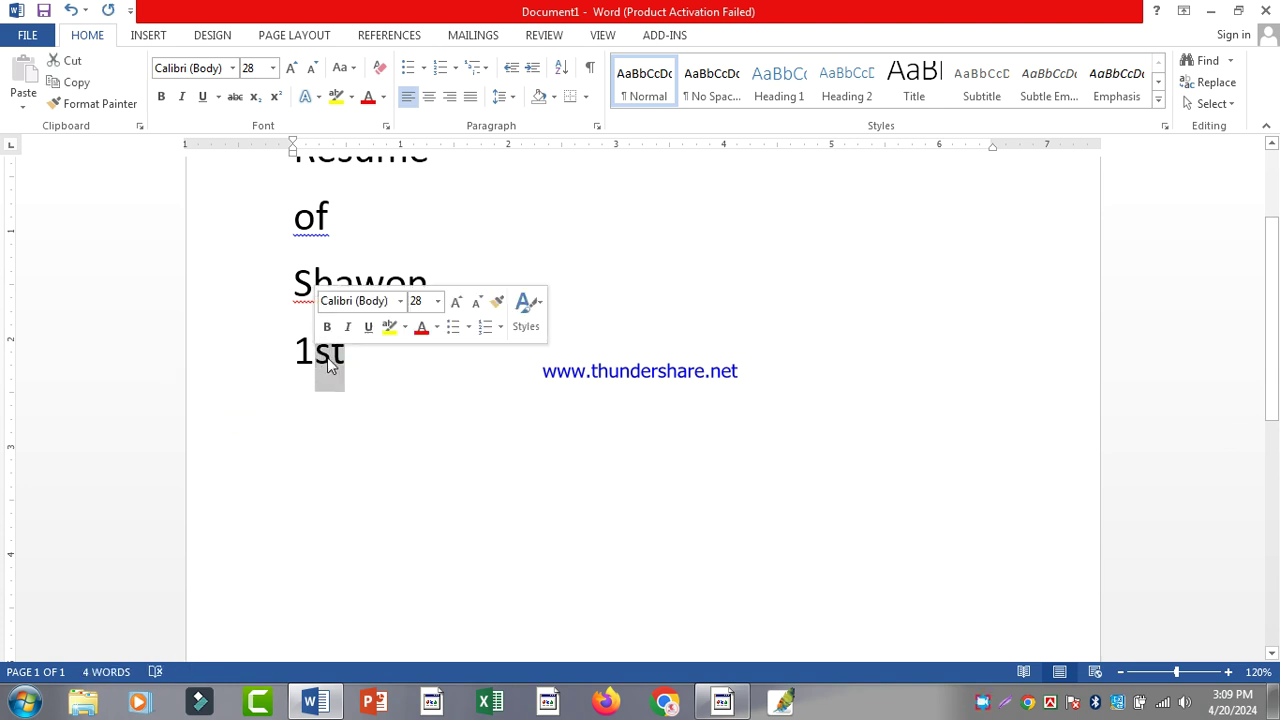
{"action": "left_click", "coordinate": [276, 97]}
{"action": "left_click", "coordinate": [491, 527]}
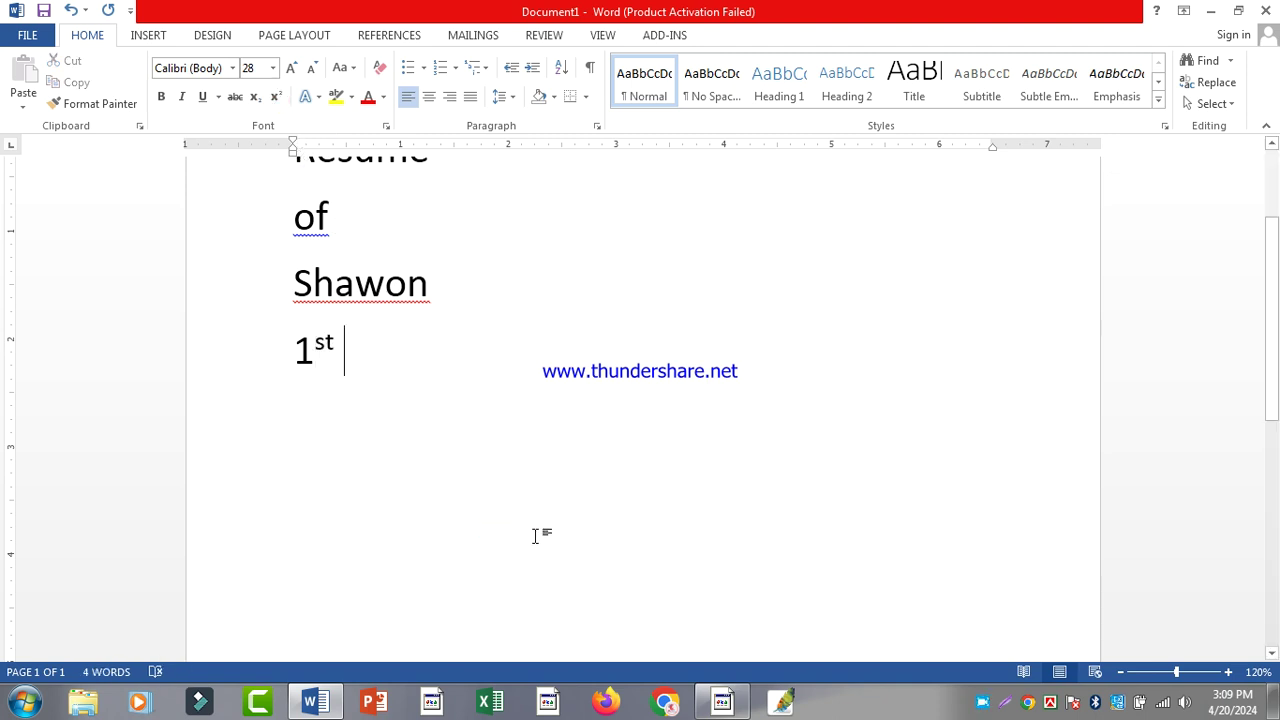
Delete the "1st" line and start a new line, leaving one blank line below the resume title text
{"action": "left_click", "coordinate": [183, 374]}
{"action": "key", "text": "BackSpace"}
{"action": "key", "text": "BackSpace"}
{"action": "key", "text": "Return"}
{"action": "key", "text": "Return"}
{"action": "type", "text": "41"}
{"action": "key", "text": "BackSpace"}
{"action": "key", "text": "BackSpace"}
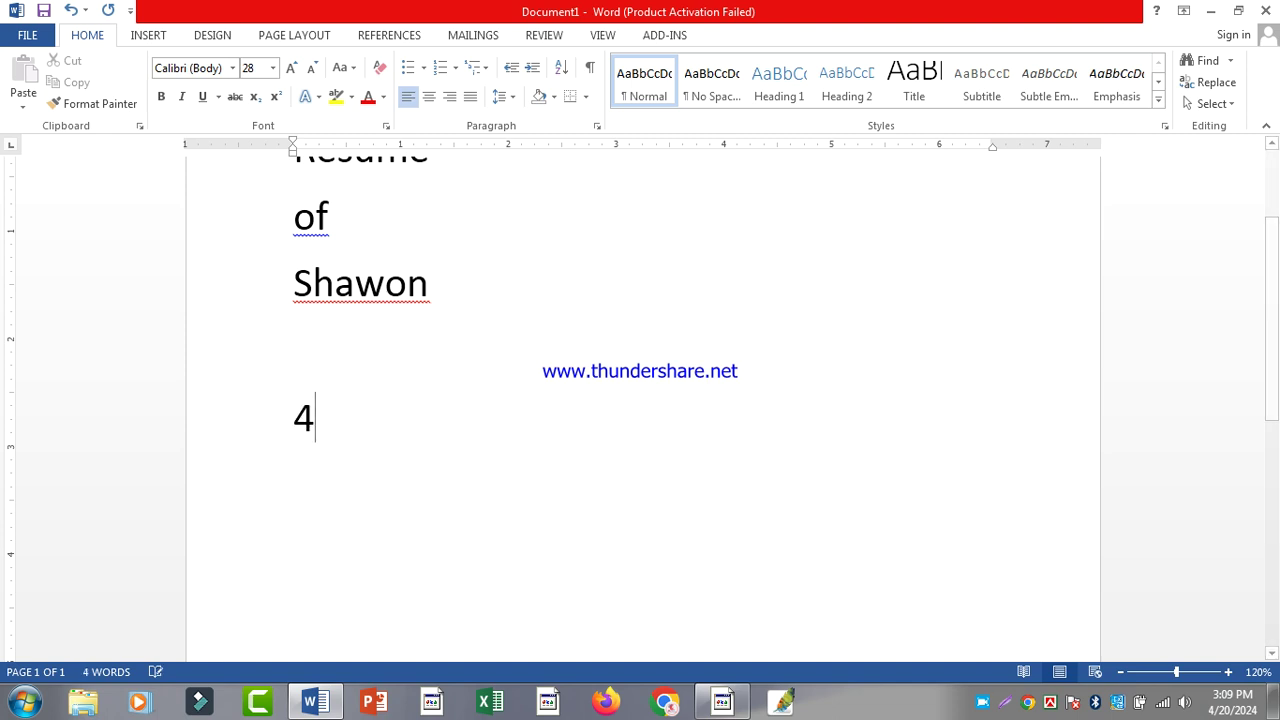
Start a numbered list with "1)" and write "1ST" as its entry, keeping the suffix as plain text
{"action": "type", "text": "1) "}
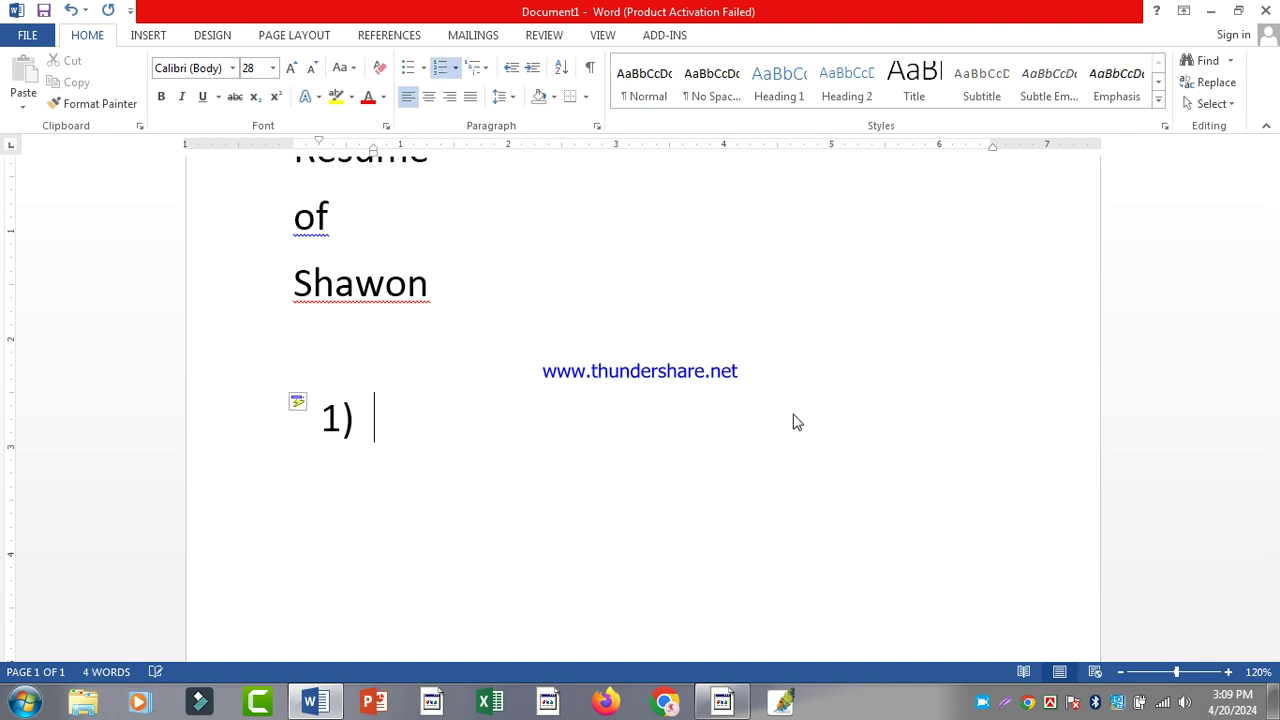
{"action": "type", "text": "1ST"}
{"action": "key", "text": "ctrl+z"}
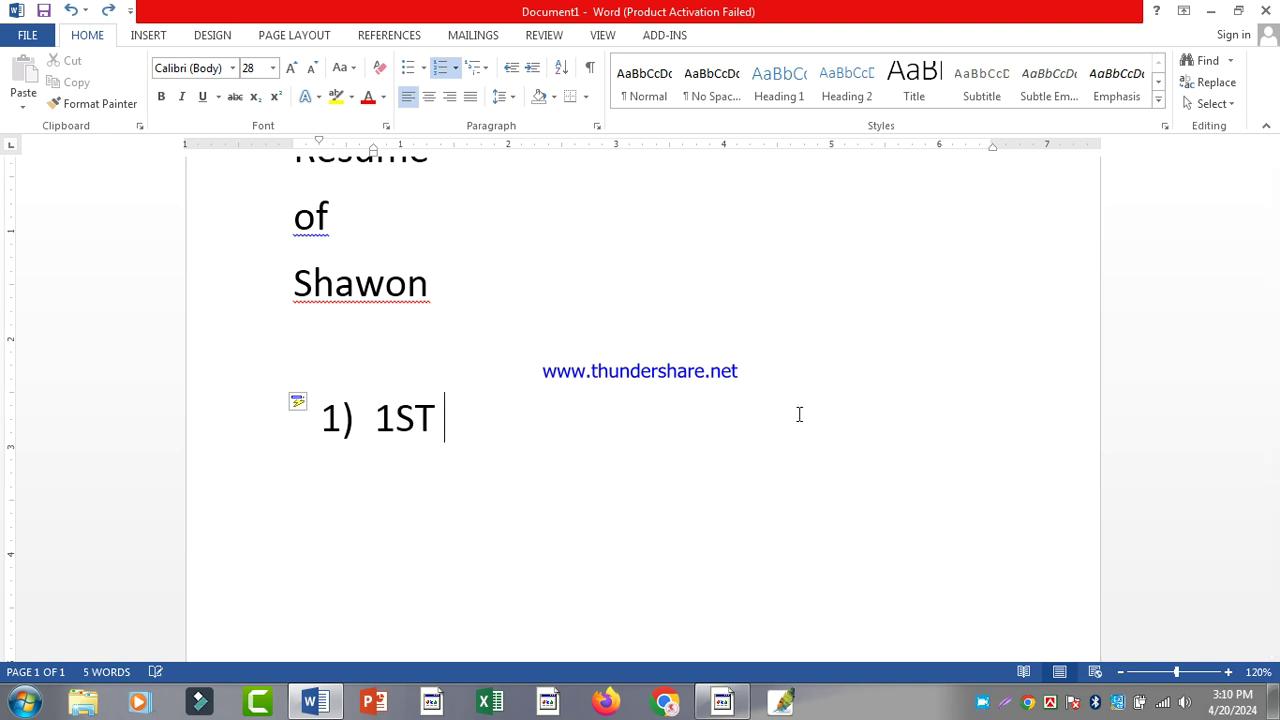
Add "2) 1ND" after a tab on the same line as "1ST"
{"action": "key", "text": "Tab"}
{"action": "type", "text": "2) "}
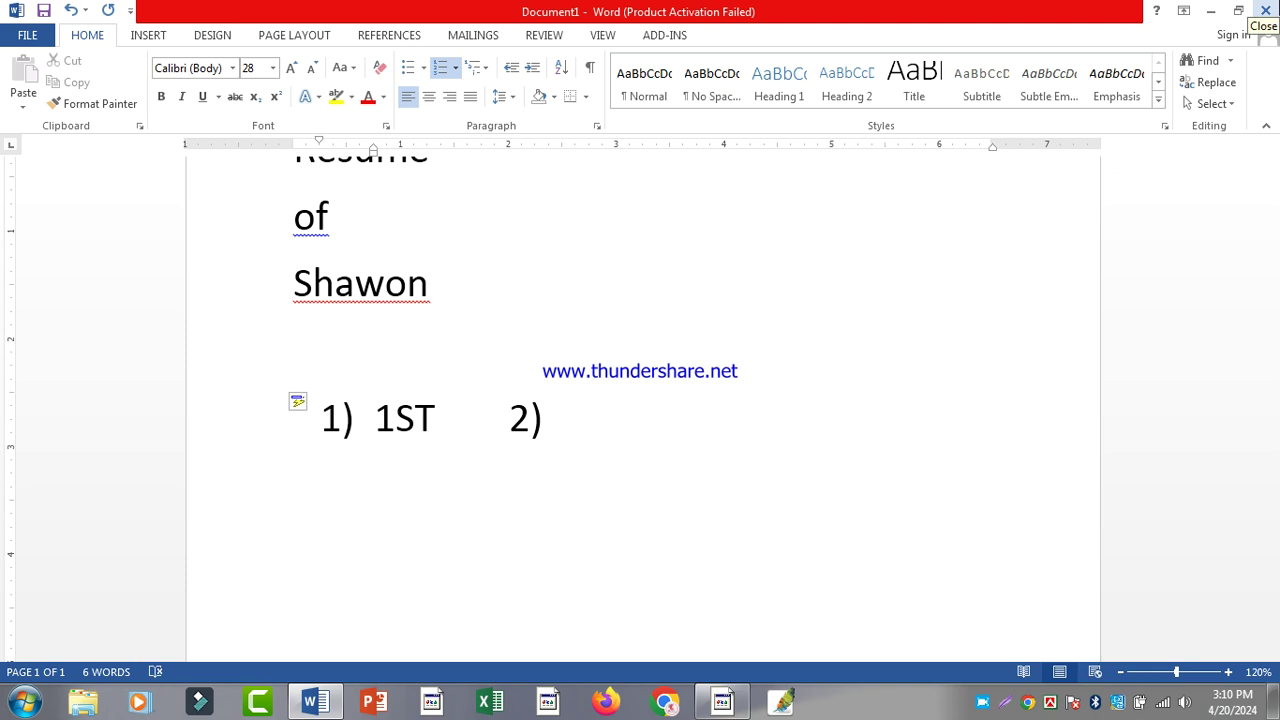
{"action": "type", "text": "S"}
{"action": "key", "text": "BackSpace"}
{"action": "type", "text": "1ND"}
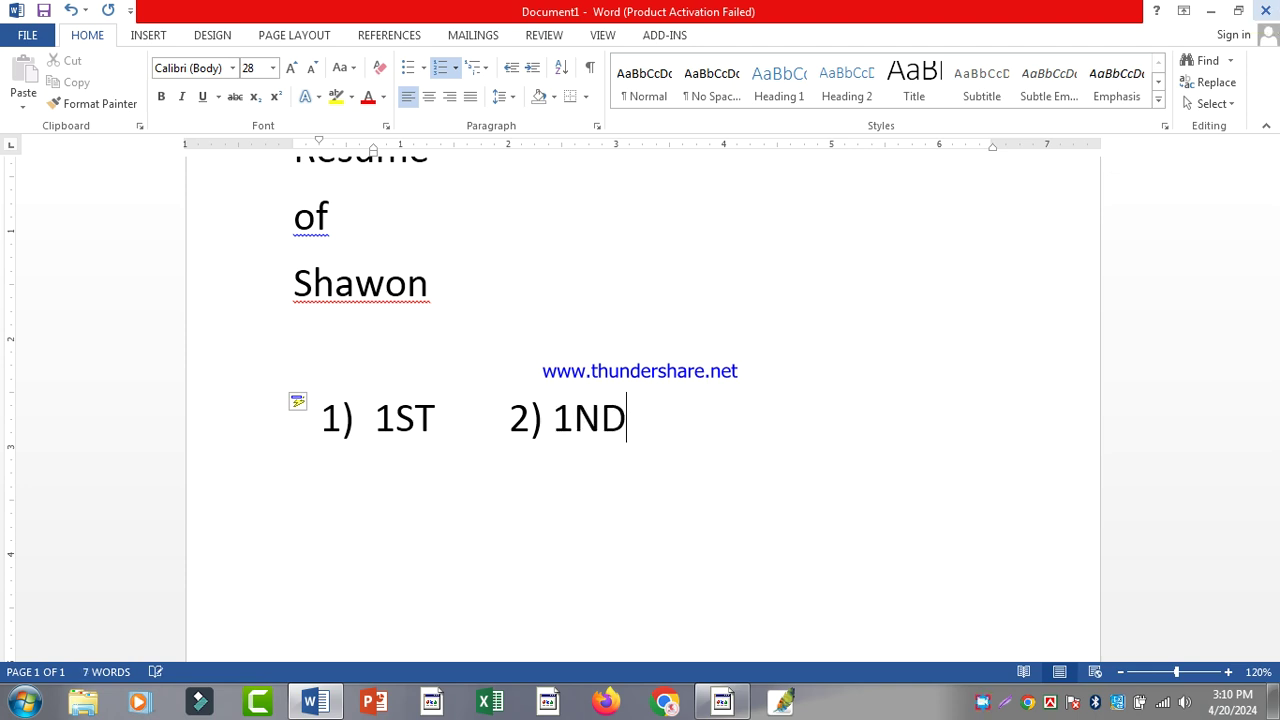
Add a second list line reading "1RD" and make its number 3
{"action": "key", "text": "Return"}
{"action": "key", "text": "BackSpace"}
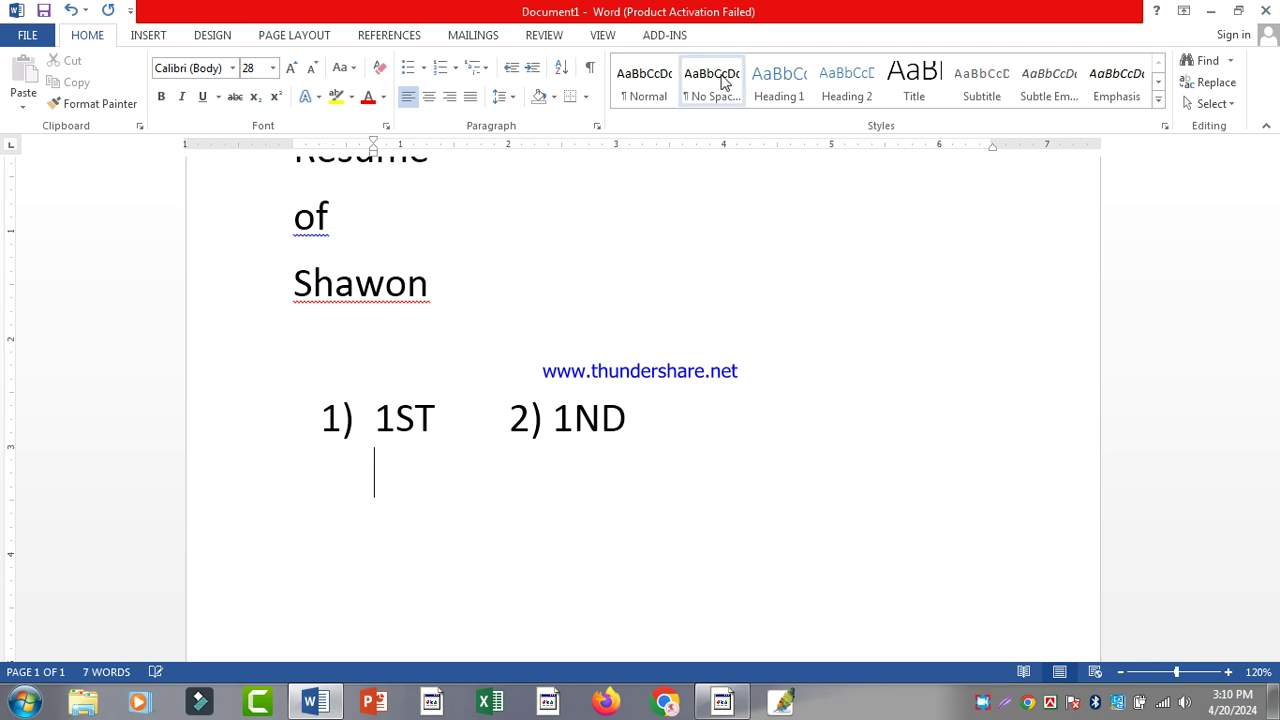
{"action": "type", "text": "3"}
{"action": "type", "text": ") "}
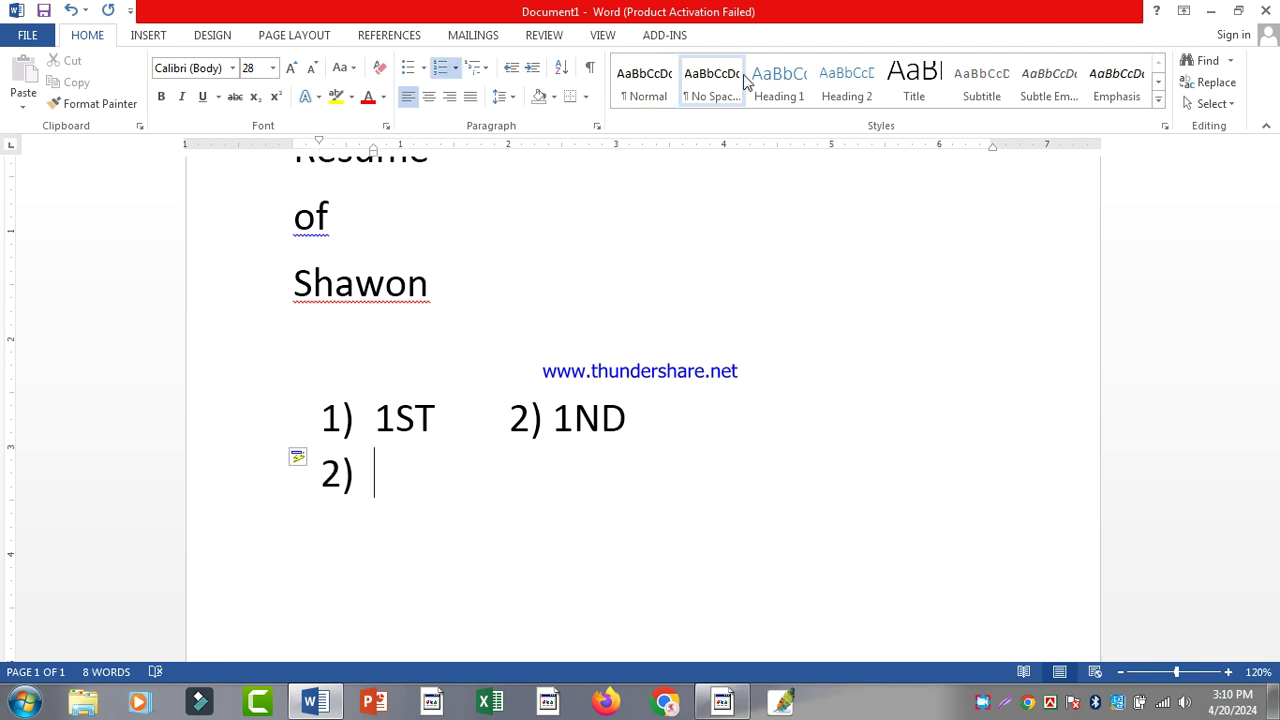
{"action": "type", "text": "1RD"}
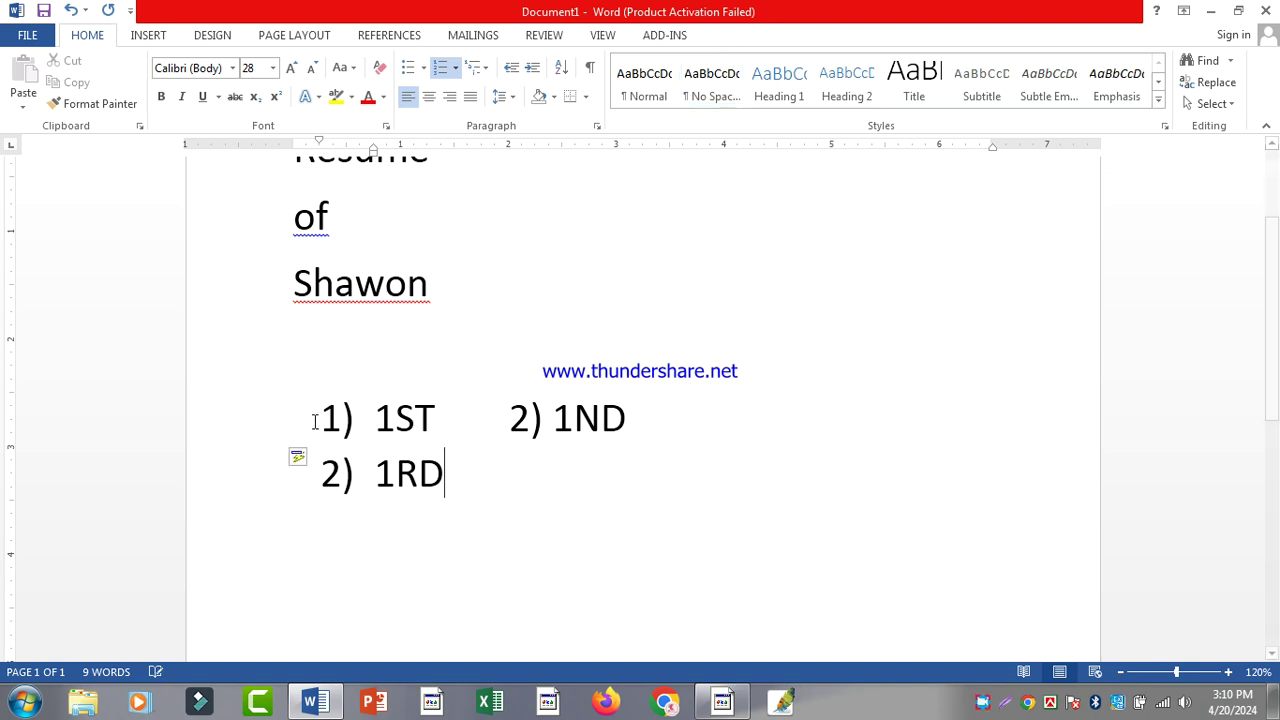
{"action": "left_click", "coordinate": [330, 479]}
{"action": "key", "text": "ctrl+z"}
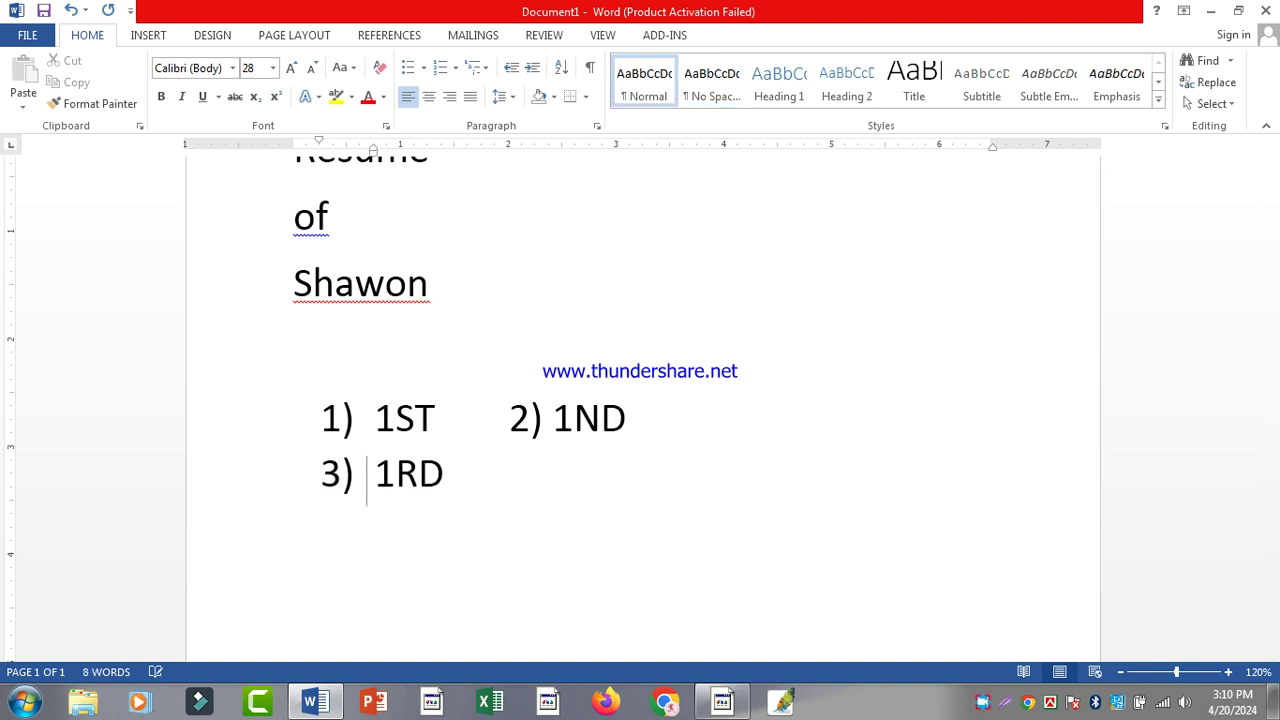
Add "4) 1ED" after a tab on the same line as "1RD"
{"action": "left_click", "coordinate": [515, 487]}
{"action": "key", "text": "Tab"}
{"action": "type", "text": "4"}
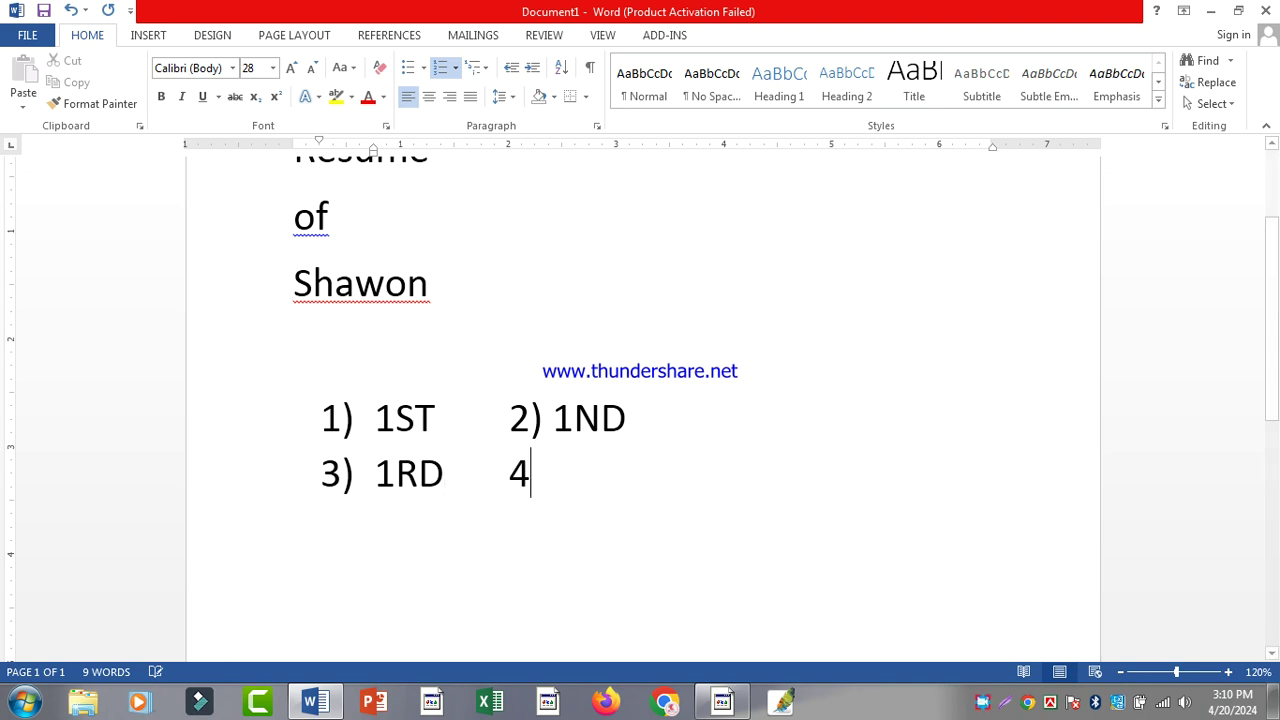
{"action": "type", "text": ") 1"}
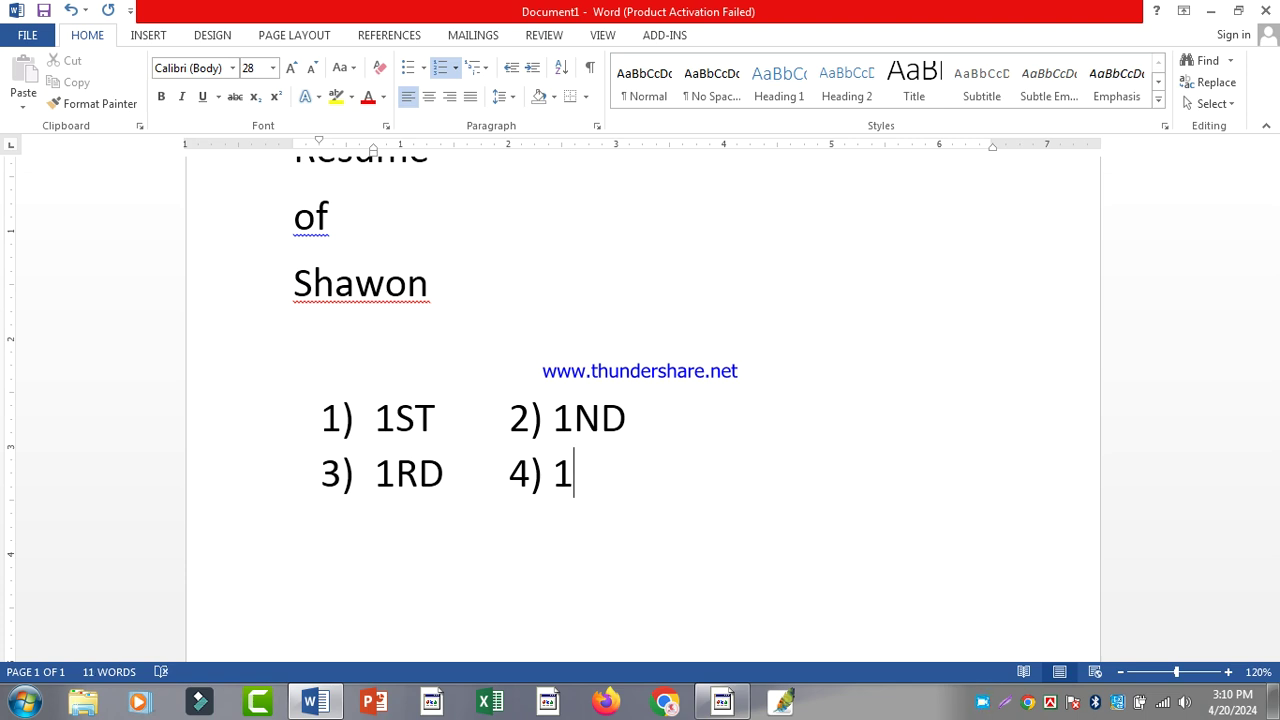
{"action": "type", "text": "ST"}
{"action": "key", "text": "BackSpace"}
{"action": "key", "text": "BackSpace"}
{"action": "type", "text": "ED"}
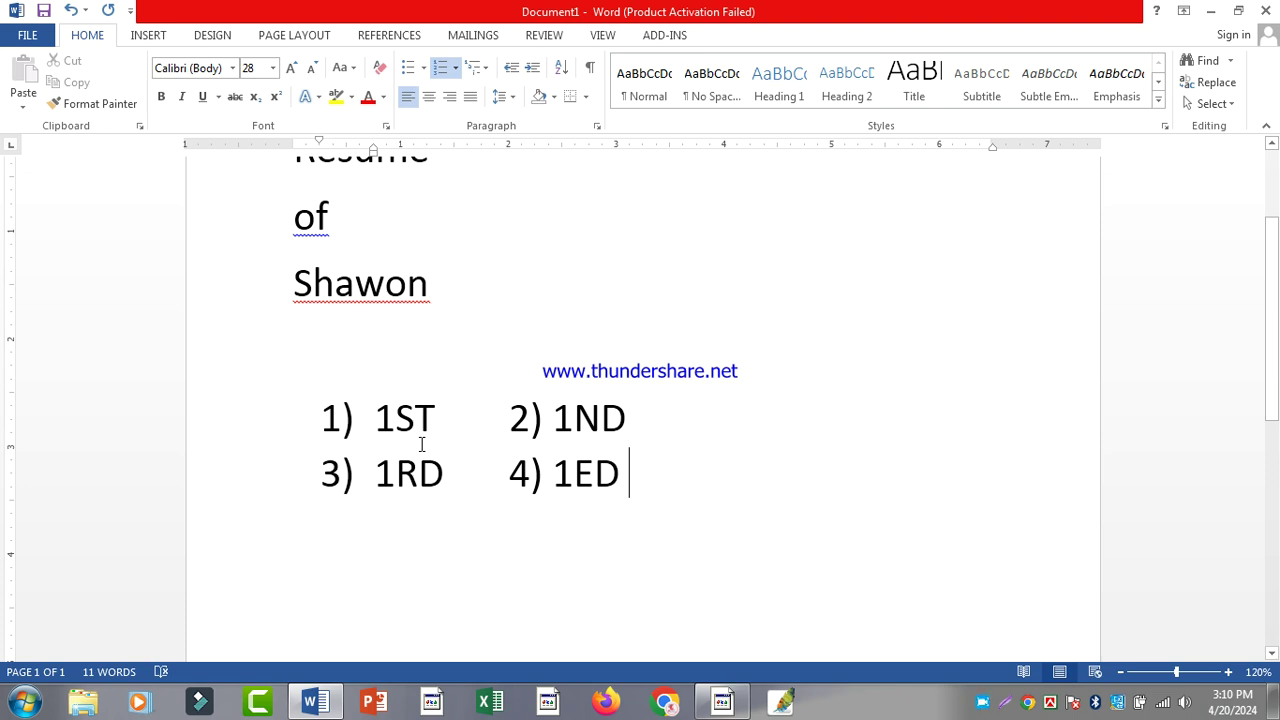
Change the letter suffixes of all four entries, "ST", "ND", "RD" and "ED", to lowercase
{"action": "left_click_drag", "start_coordinate": [400, 424], "coordinate": [437, 432]}
{"action": "left_click_drag", "start_coordinate": [575, 424], "coordinate": [617, 430]}
{"action": "left_click_drag", "start_coordinate": [624, 478], "coordinate": [576, 481]}
{"action": "left_click_drag", "start_coordinate": [446, 484], "coordinate": [398, 480], "text": "ctrl"}
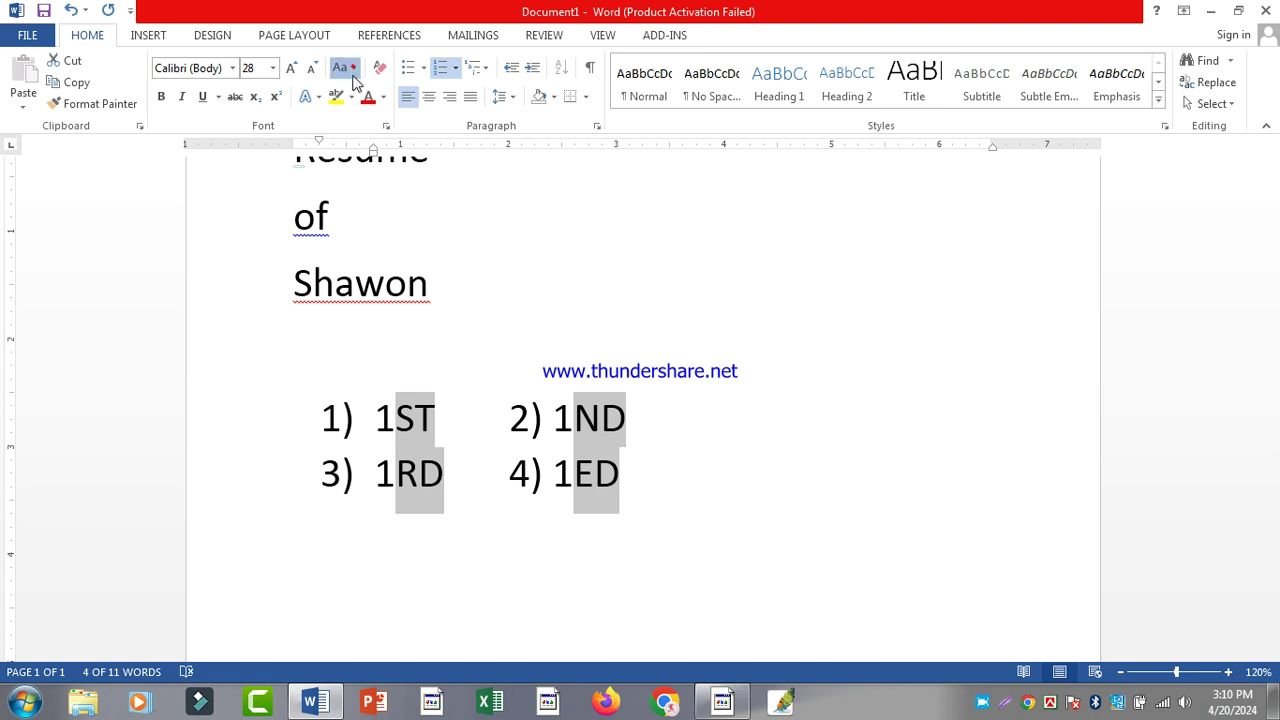
{"action": "left_click", "coordinate": [346, 67]}
{"action": "left_click", "coordinate": [380, 114]}
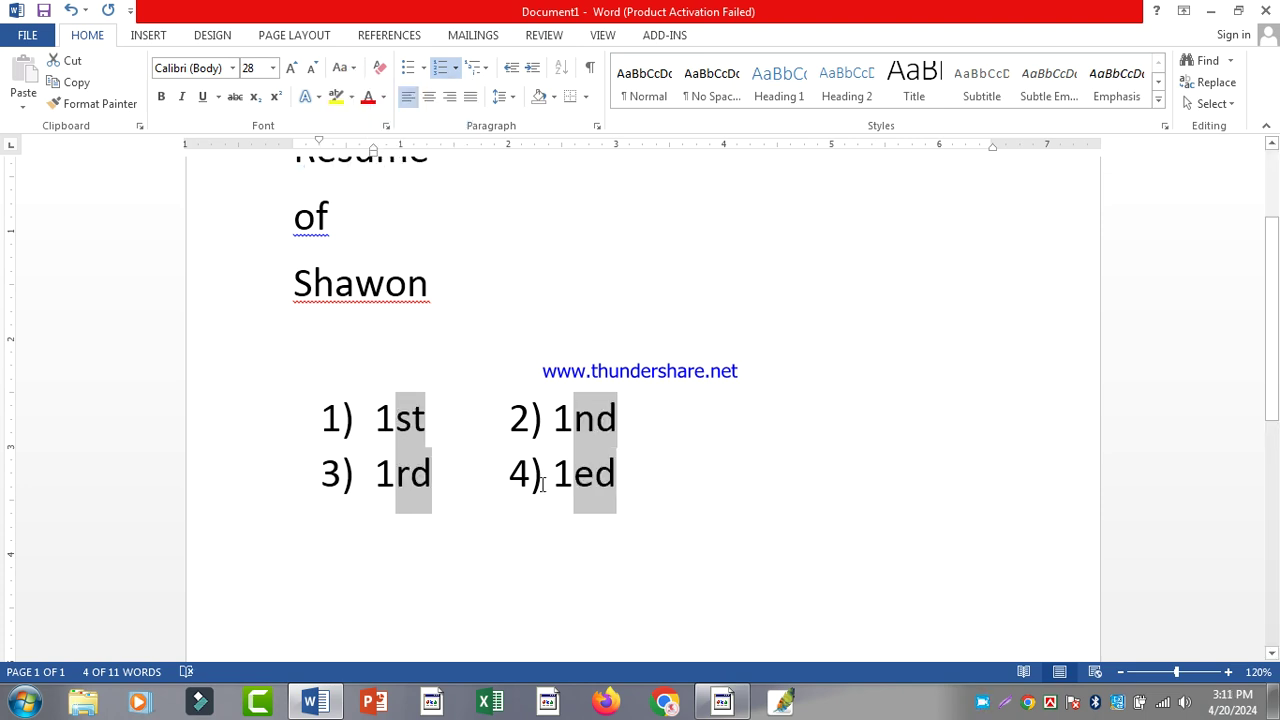
{"action": "left_click", "coordinate": [711, 460]}
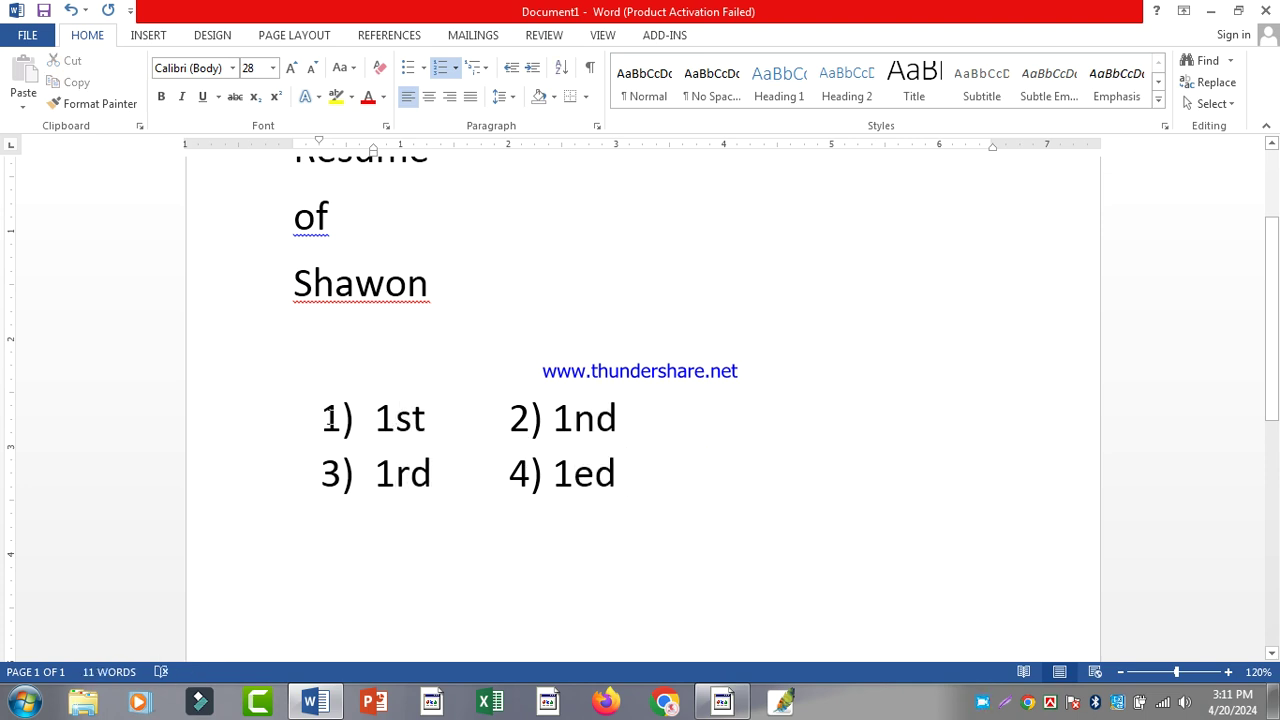
{"action": "left_click_drag", "start_coordinate": [646, 463], "coordinate": [326, 418]}
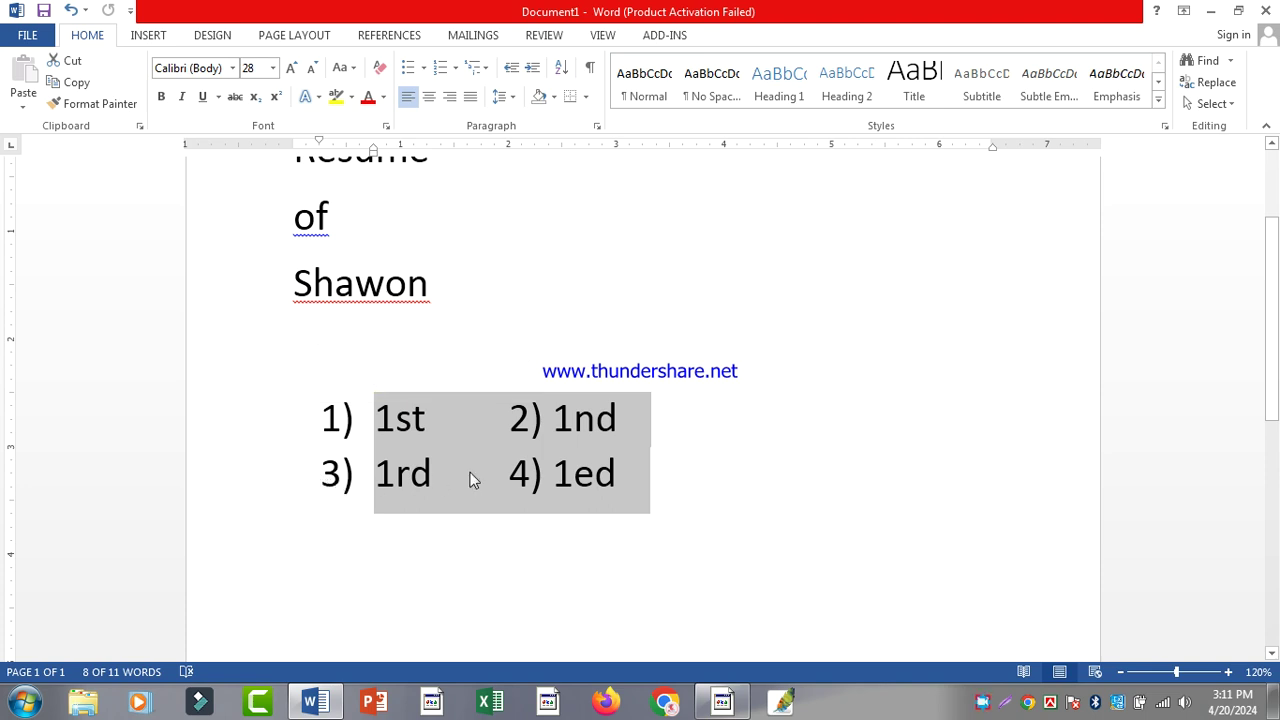
{"action": "left_click", "coordinate": [603, 466]}
{"action": "left_click_drag", "start_coordinate": [396, 418], "coordinate": [425, 418]}
{"action": "double_click", "coordinate": [397, 485]}
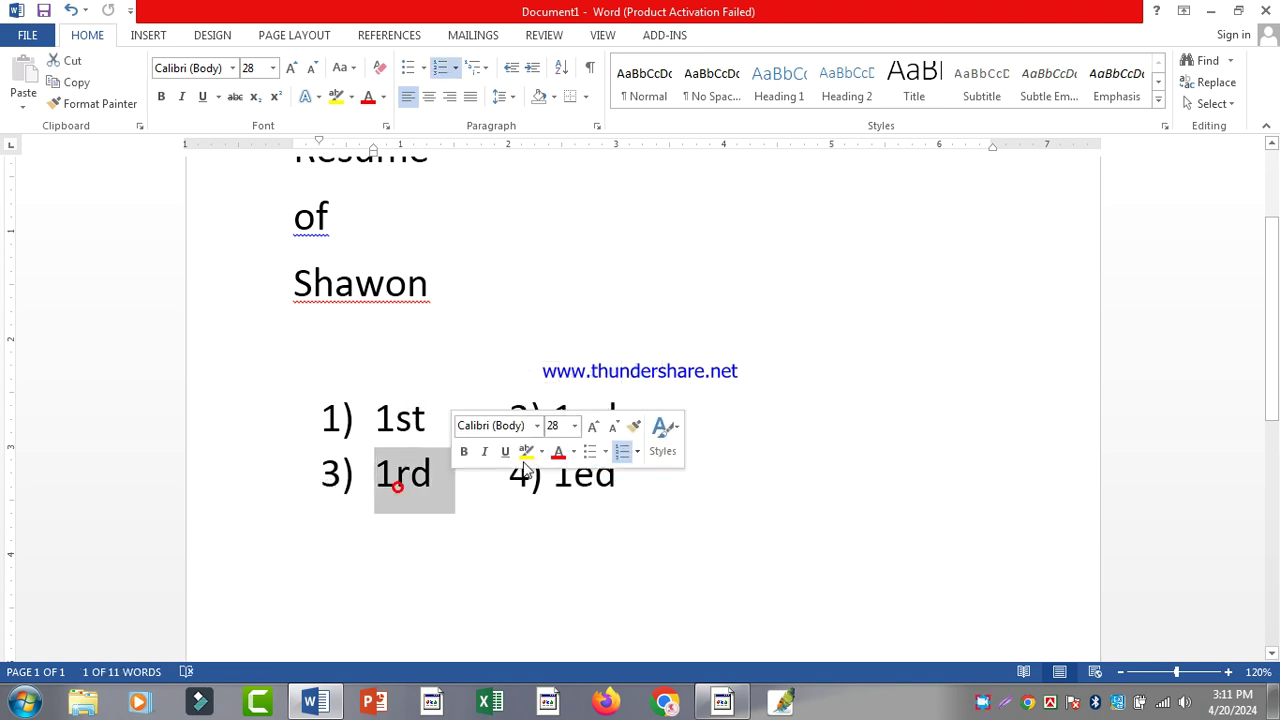
{"action": "left_click", "coordinate": [643, 385]}
{"action": "left_click_drag", "start_coordinate": [614, 478], "coordinate": [585, 483]}
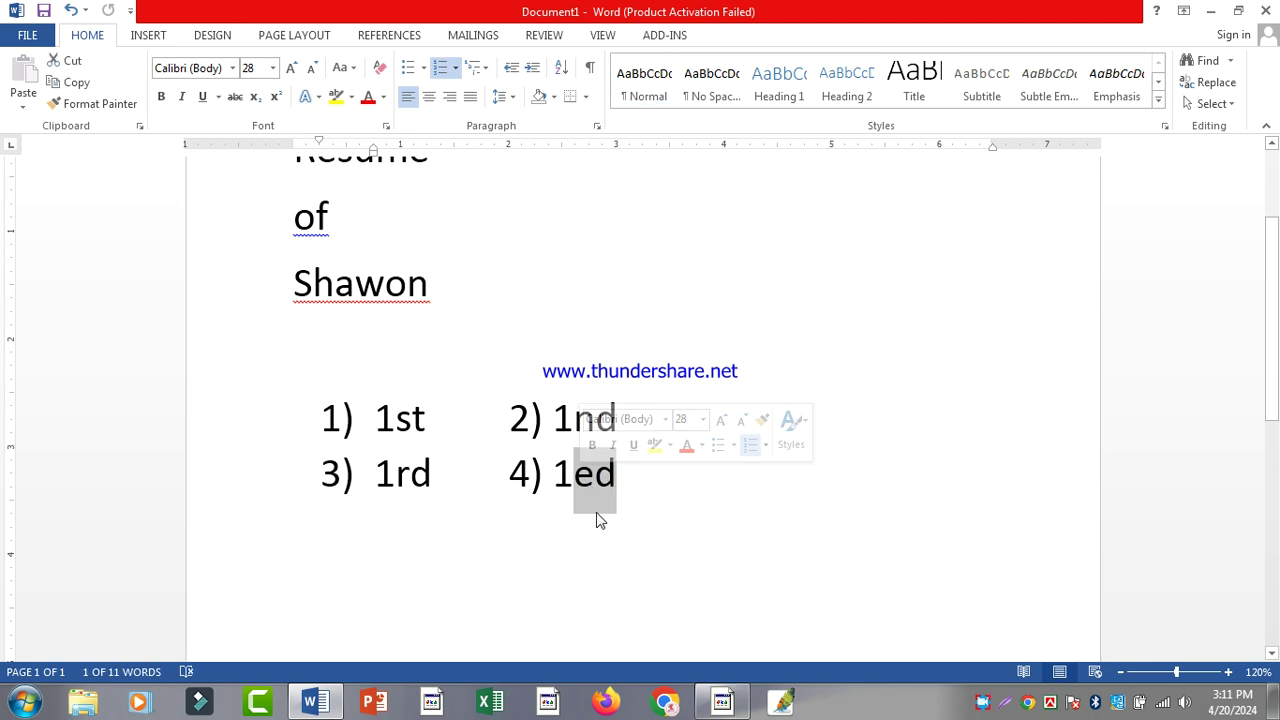
{"action": "left_click", "coordinate": [598, 520]}
Make the suffixes "st", "nd", "rd" and "ed" of all four numbered entries superscript in one go
{"action": "left_click_drag", "start_coordinate": [614, 484], "coordinate": [555, 520]}
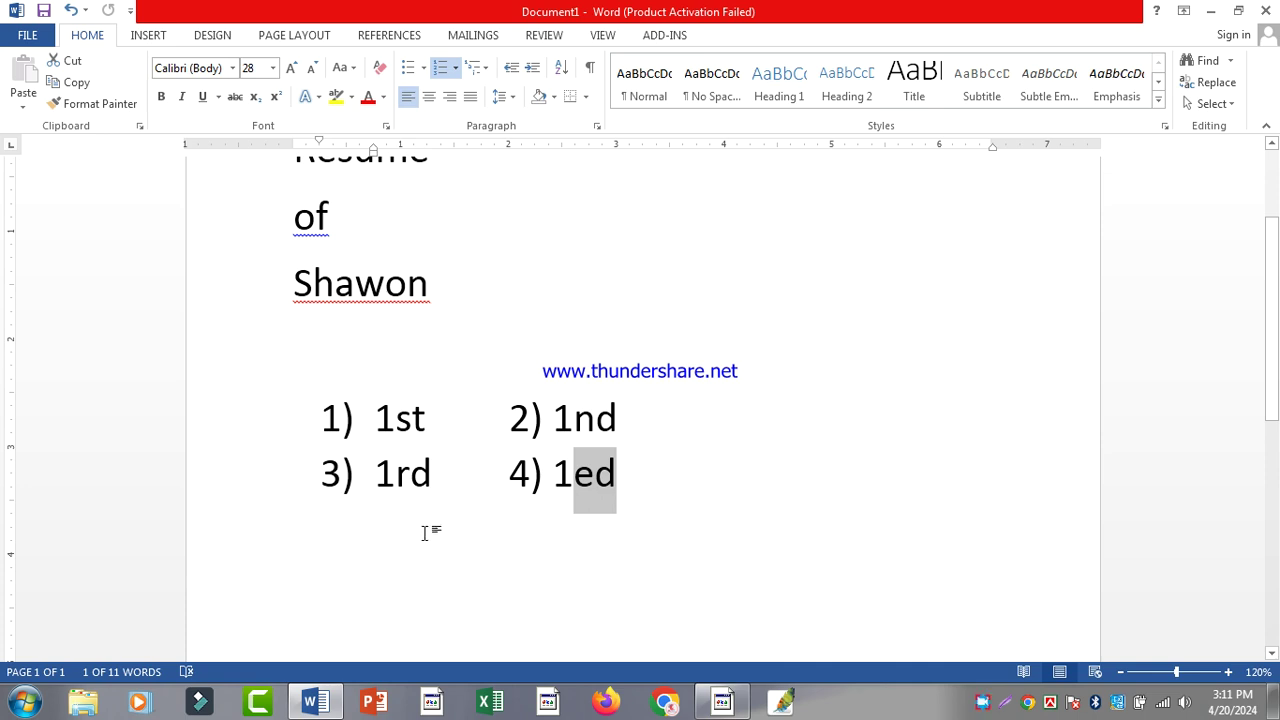
{"action": "left_click_drag", "start_coordinate": [432, 478], "coordinate": [396, 480]}
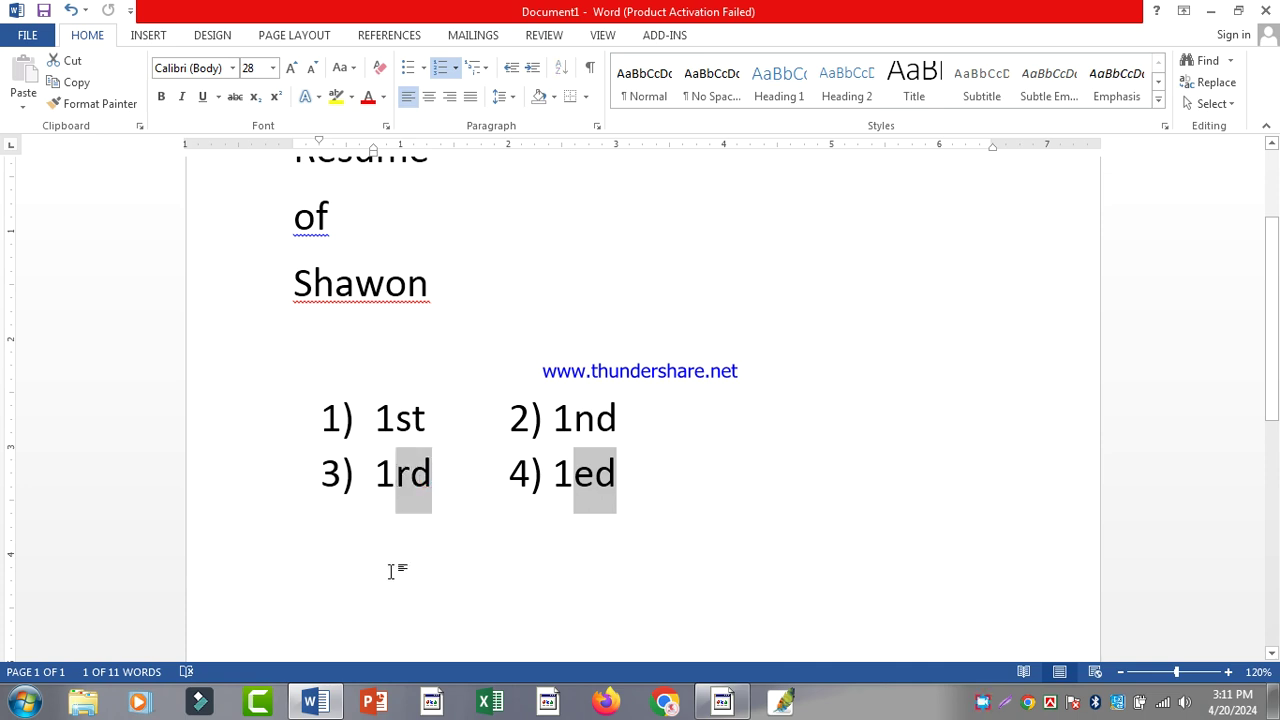
{"action": "left_click_drag", "start_coordinate": [616, 420], "coordinate": [574, 420]}
{"action": "left_click_drag", "start_coordinate": [426, 420], "coordinate": [396, 420]}
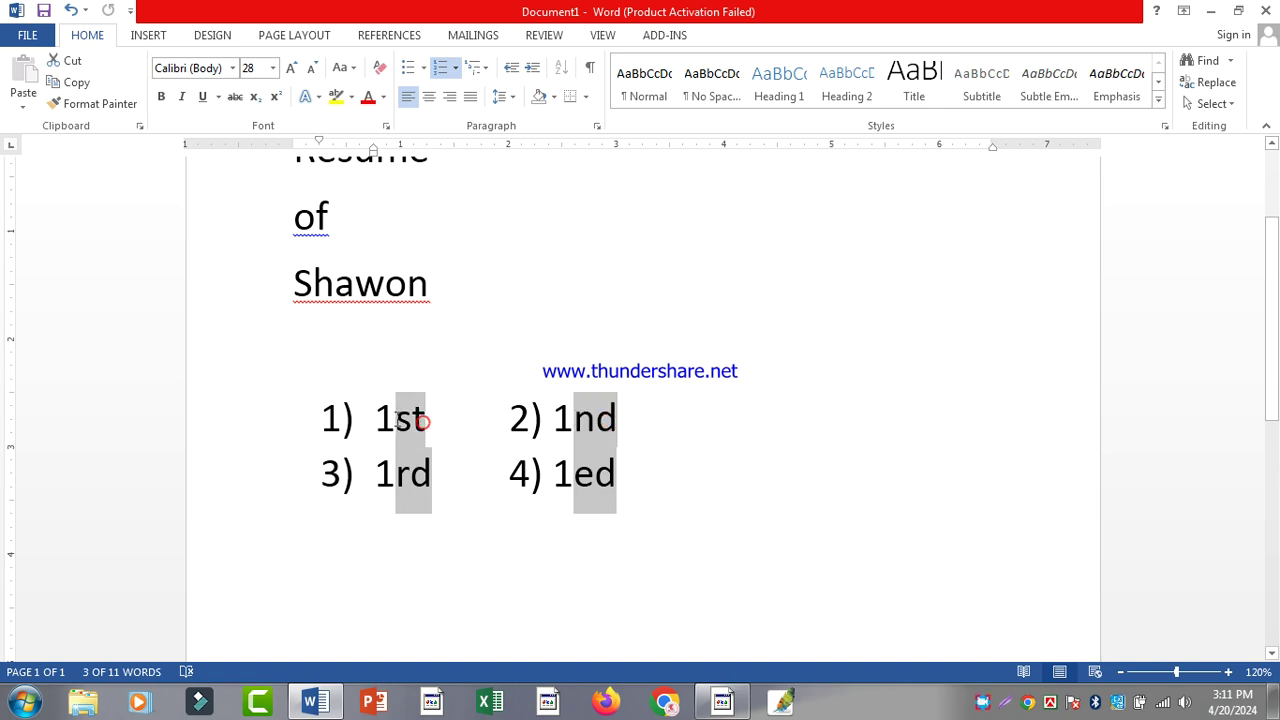
{"action": "left_click", "coordinate": [276, 96]}
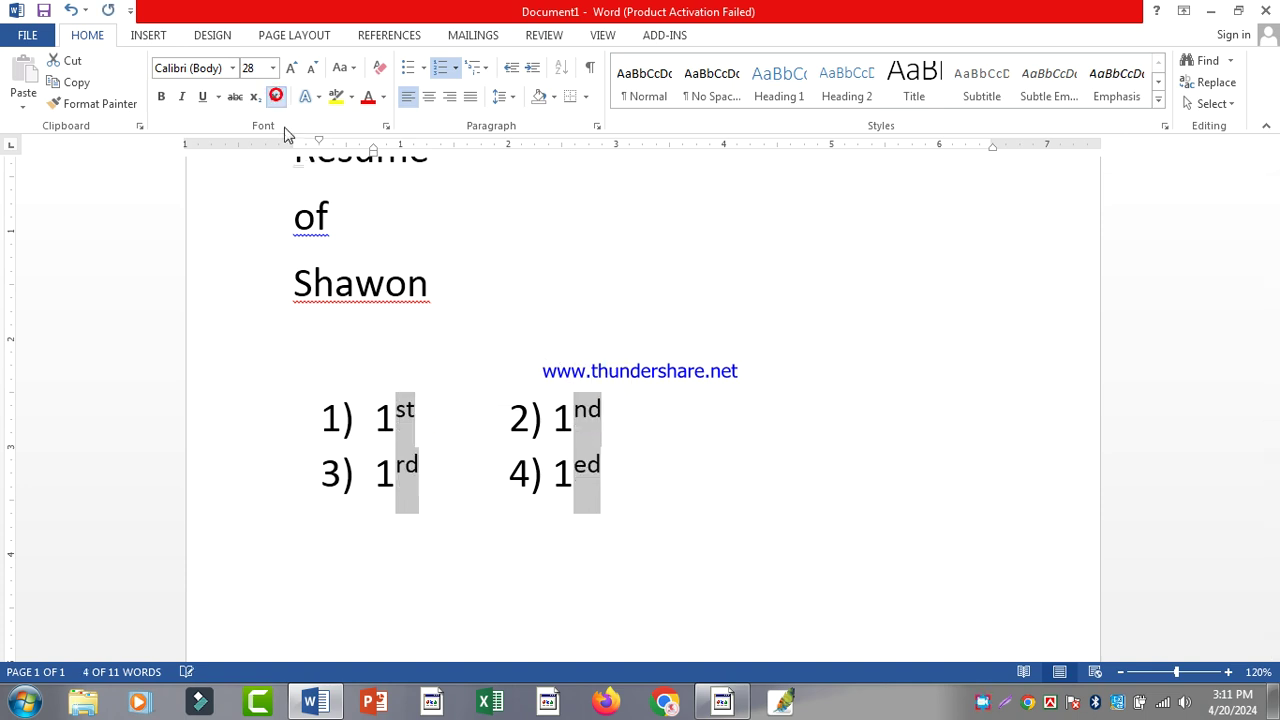
{"action": "left_click", "coordinate": [778, 524]}
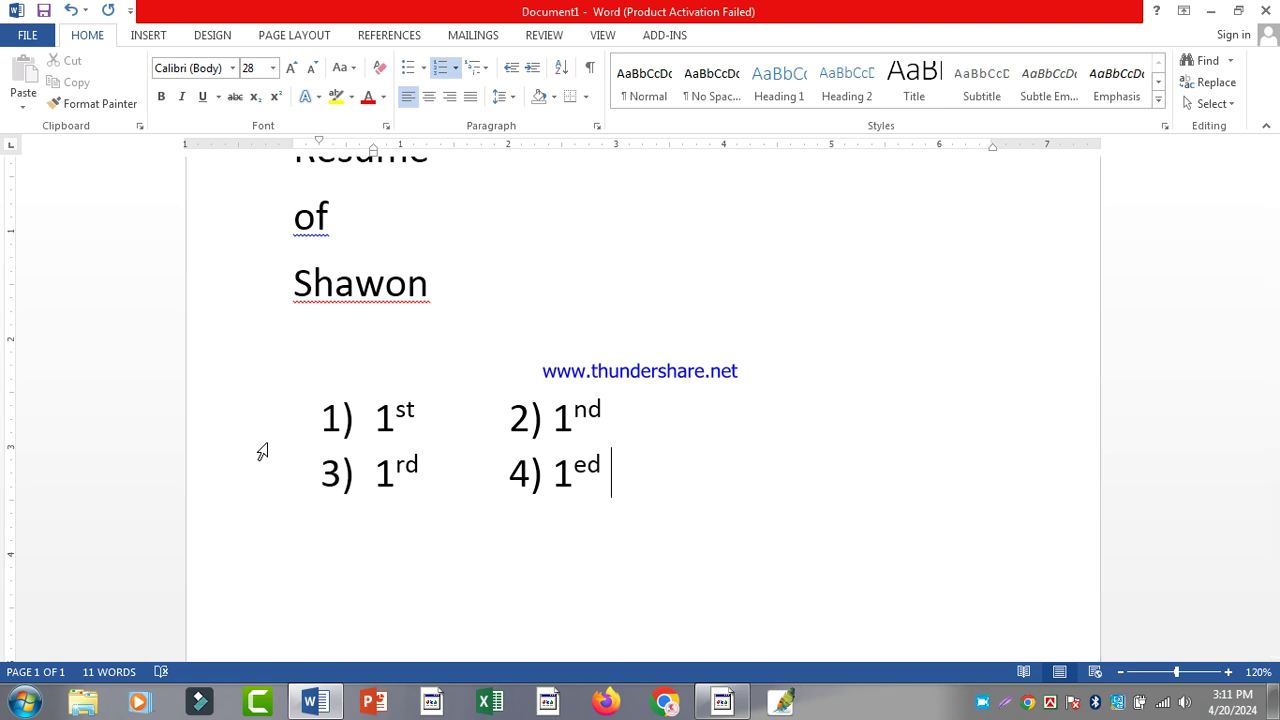
Delete both numbered list lines below the resume title
{"action": "double_click", "coordinate": [200, 400]}
{"action": "key", "text": "BackSpace"}
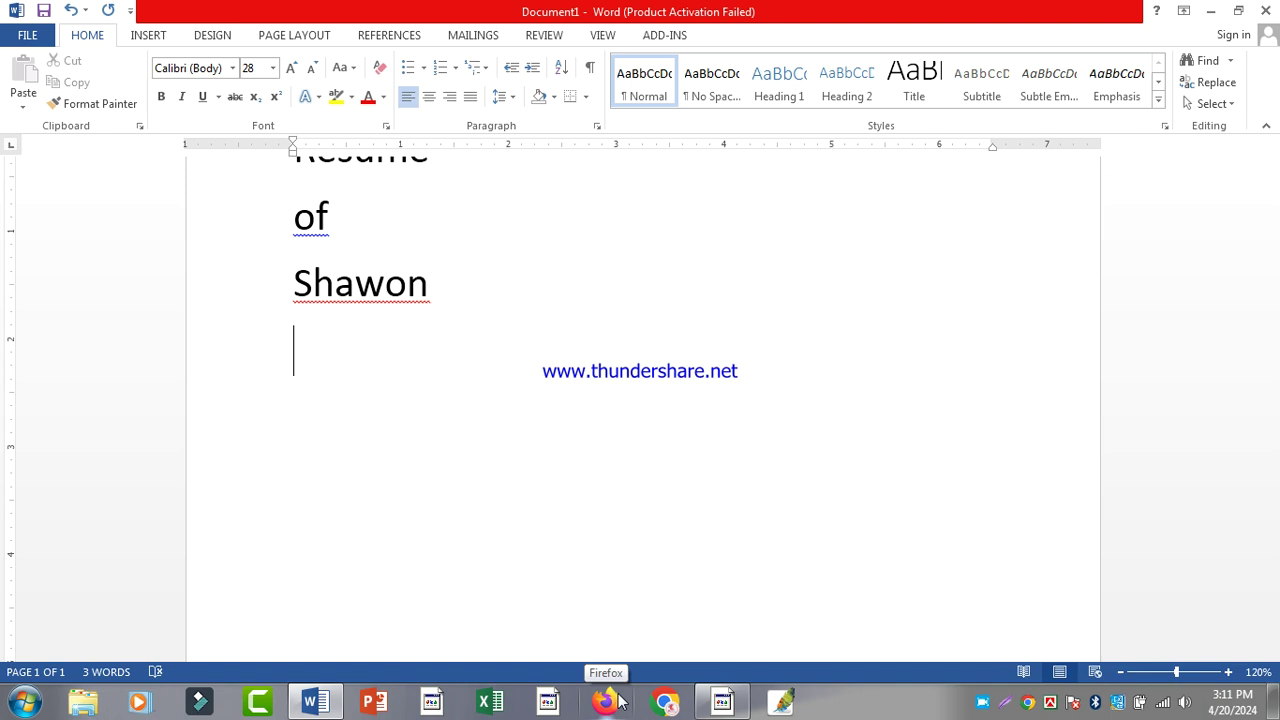
{"action": "scroll", "coordinate": [429, 543], "scroll_direction": "up", "scroll_amount": 1}
{"action": "scroll", "coordinate": [417, 526], "scroll_direction": "up", "scroll_amount": 3}
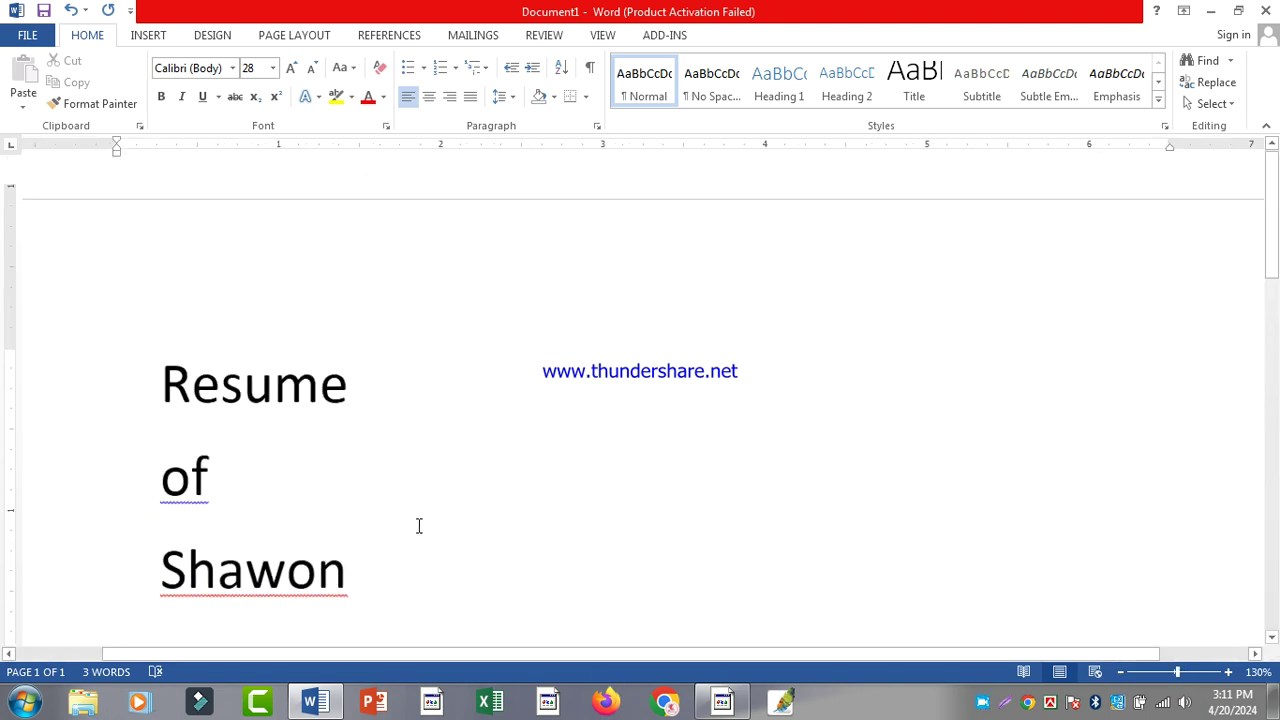
{"action": "scroll", "coordinate": [419, 526], "scroll_direction": "down", "scroll_amount": 4}
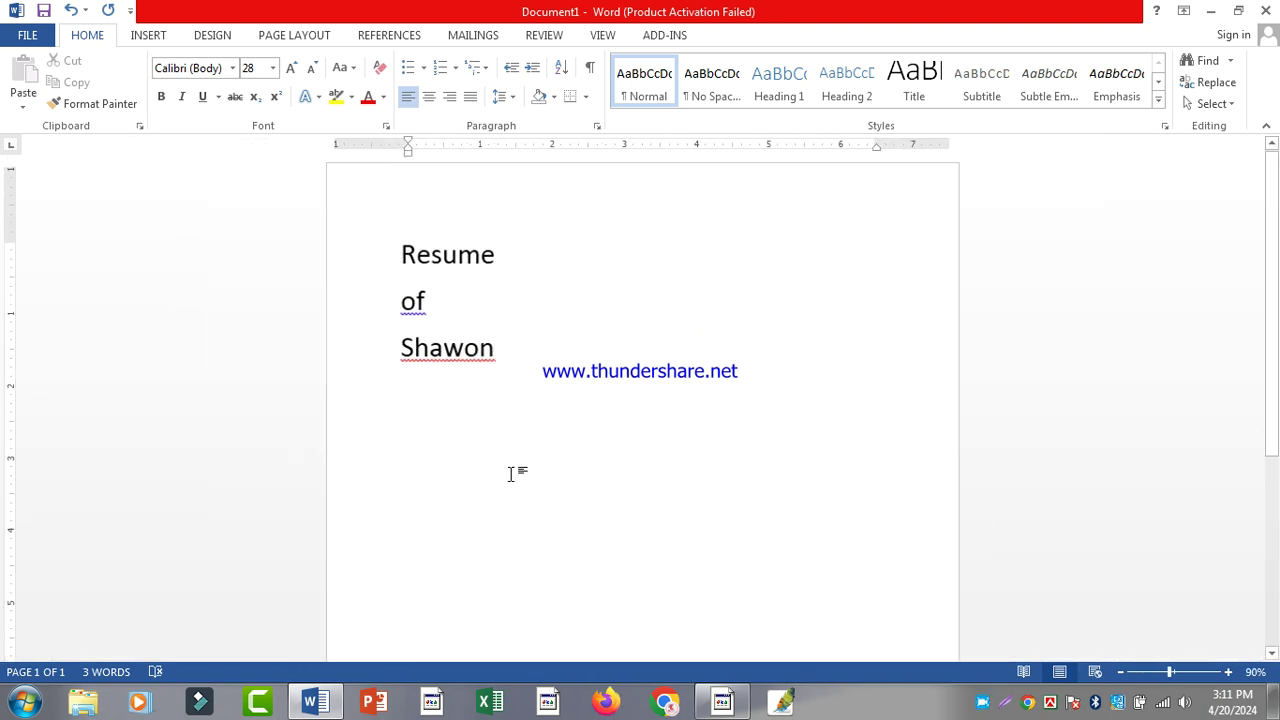
{"action": "scroll", "coordinate": [510, 473], "scroll_direction": "up", "scroll_amount": 3}
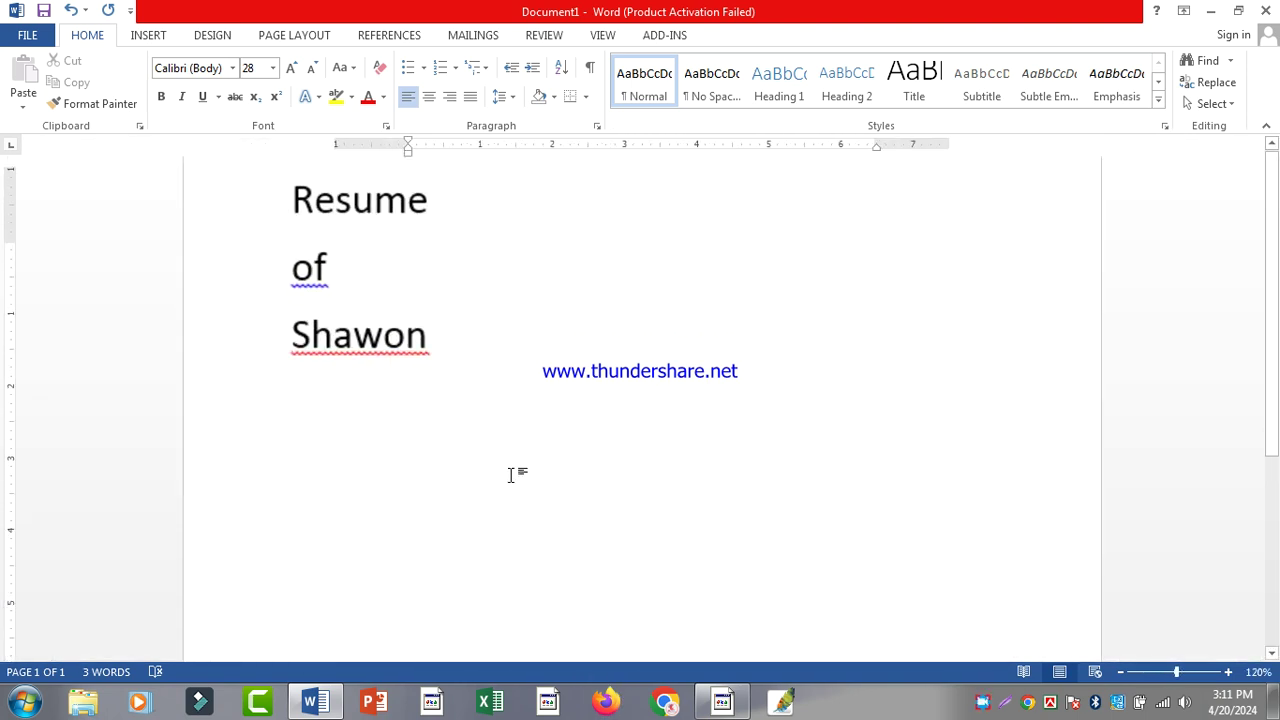
{"action": "left_click", "coordinate": [347, 78]}
{"action": "left_click", "coordinate": [351, 72]}
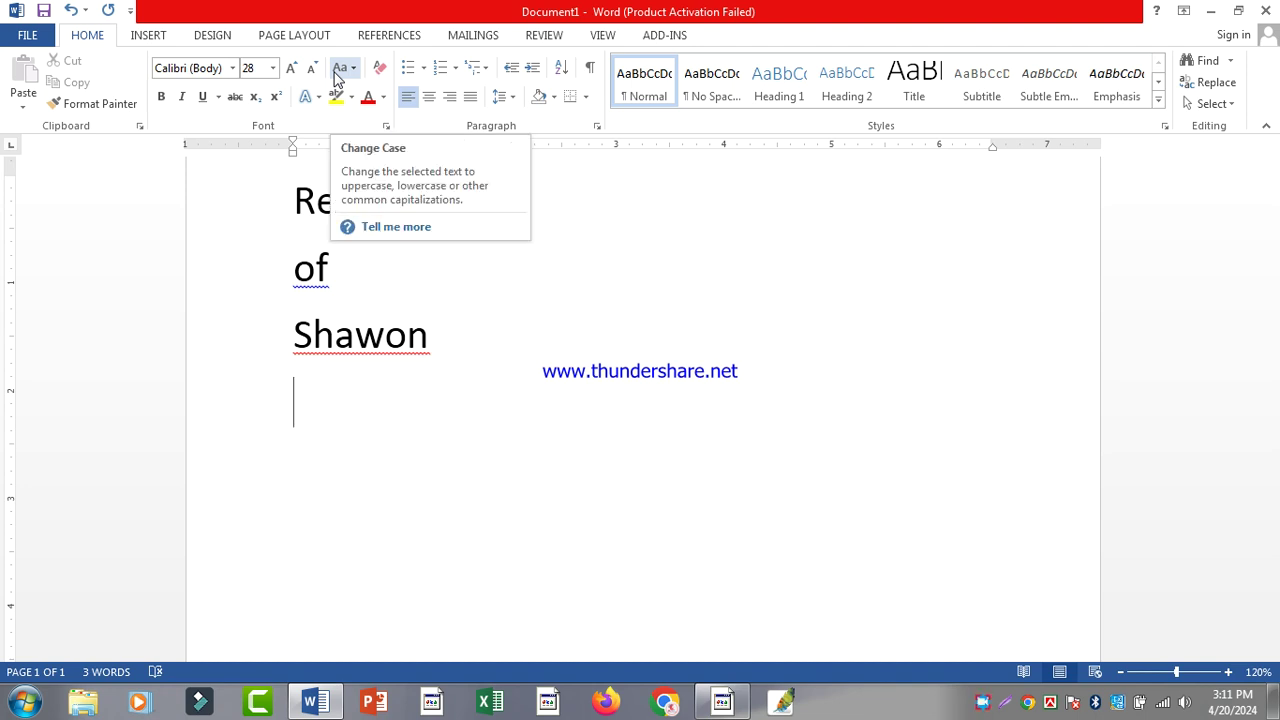
{"action": "scroll", "coordinate": [431, 389], "scroll_direction": "up", "scroll_amount": 2}
{"action": "left_click_drag", "start_coordinate": [263, 281], "coordinate": [660, 563]}
{"action": "left_click", "coordinate": [543, 501]}
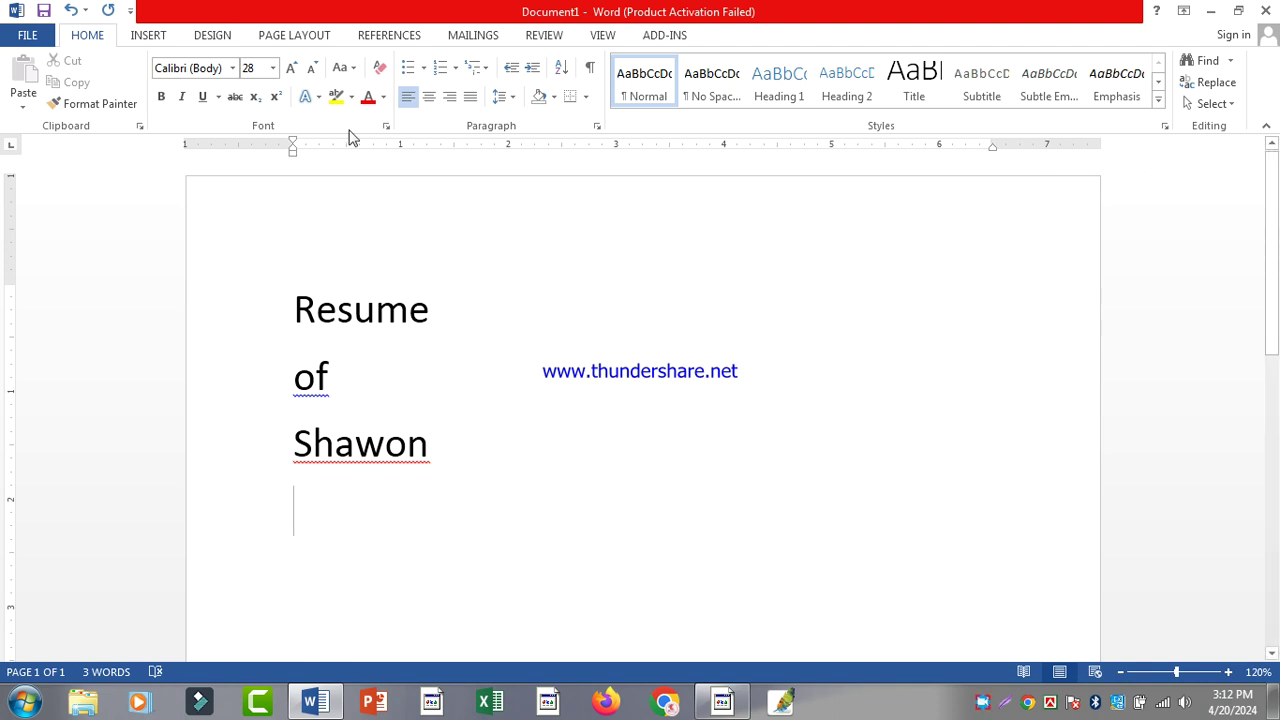
{"action": "left_click", "coordinate": [344, 69]}
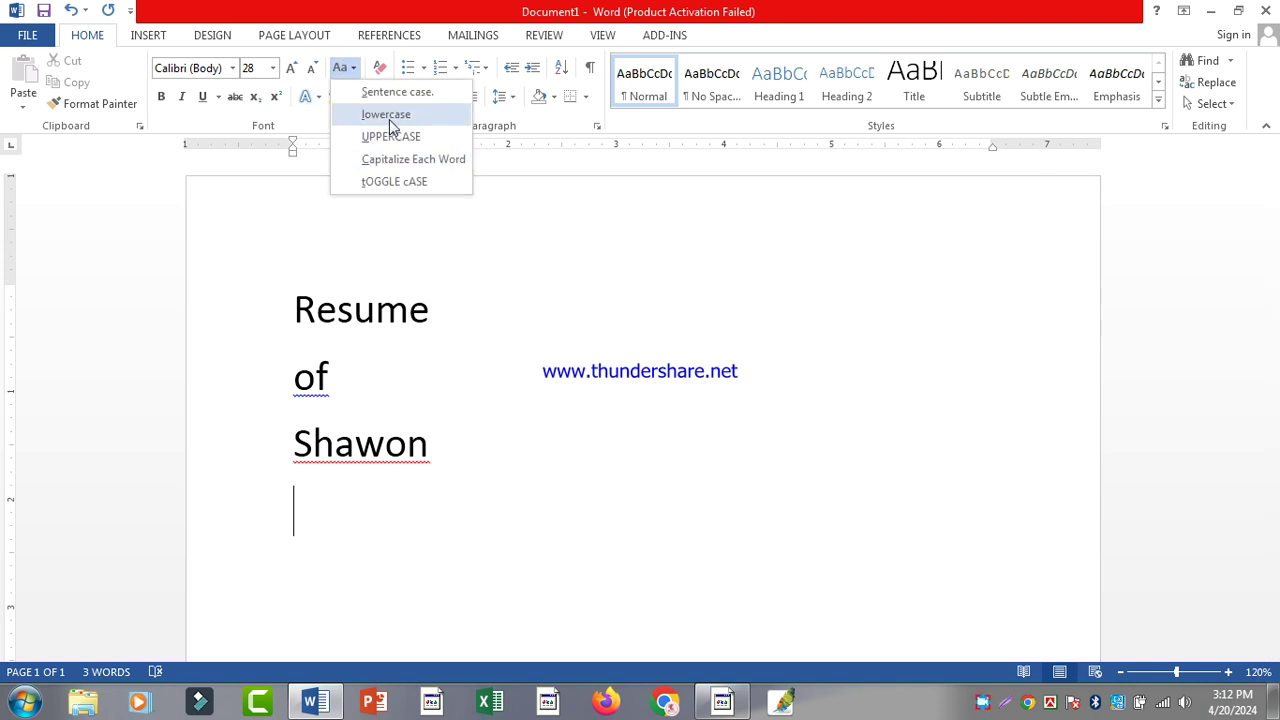
{"action": "left_click", "coordinate": [457, 406]}
Change the case of the three resume title lines to UPPERCASE, followed by Capitalize Each Word
{"action": "left_click_drag", "start_coordinate": [271, 260], "coordinate": [717, 591]}
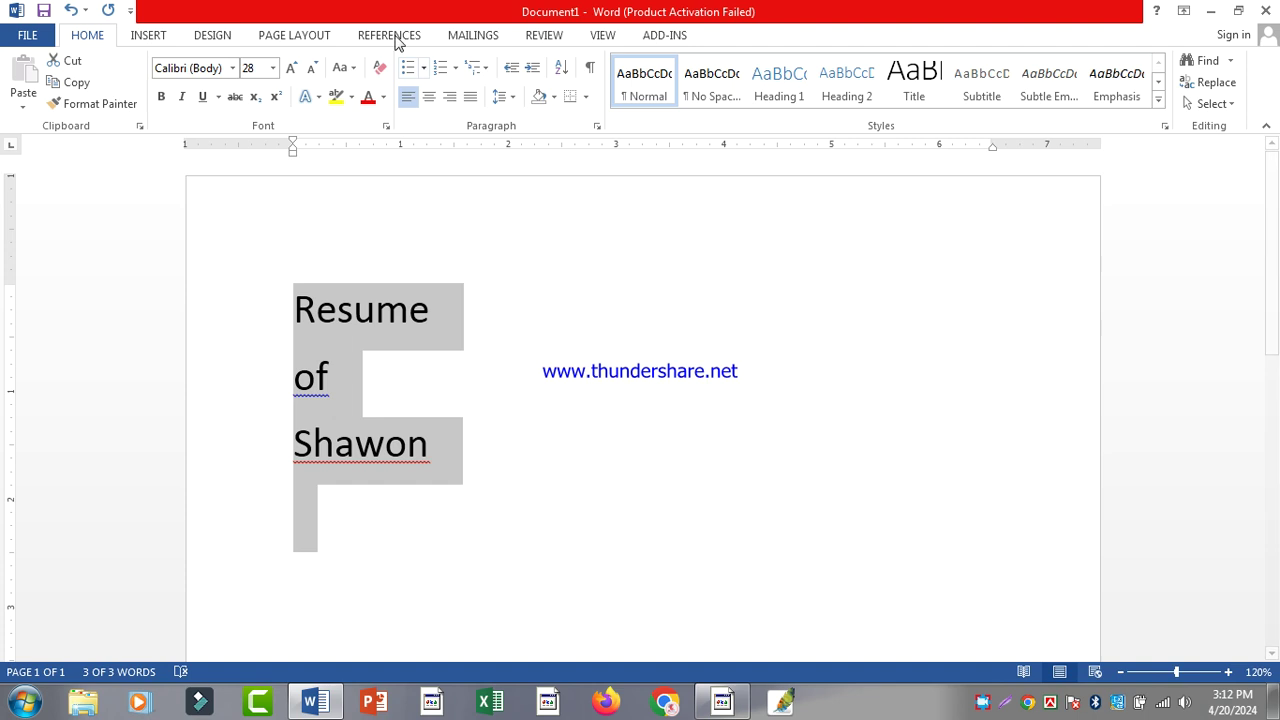
{"action": "left_click", "coordinate": [341, 68]}
{"action": "left_click", "coordinate": [400, 140]}
{"action": "left_click", "coordinate": [351, 64]}
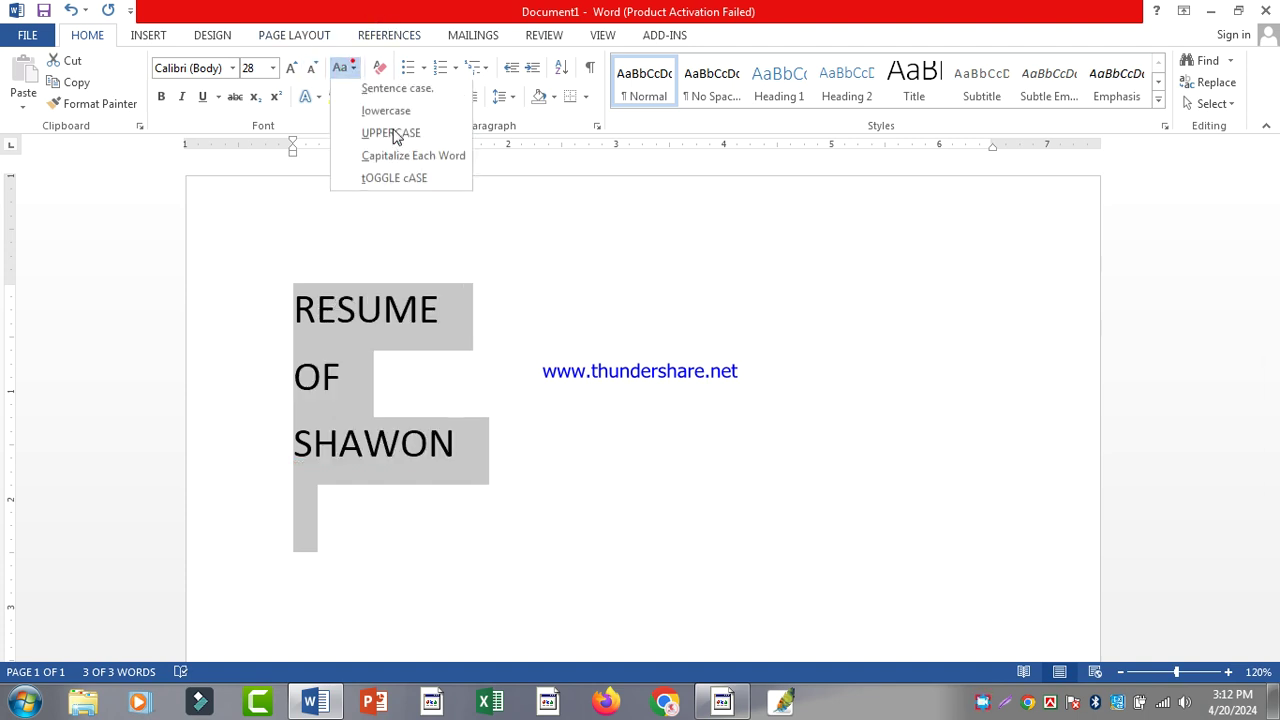
{"action": "left_click", "coordinate": [404, 160]}
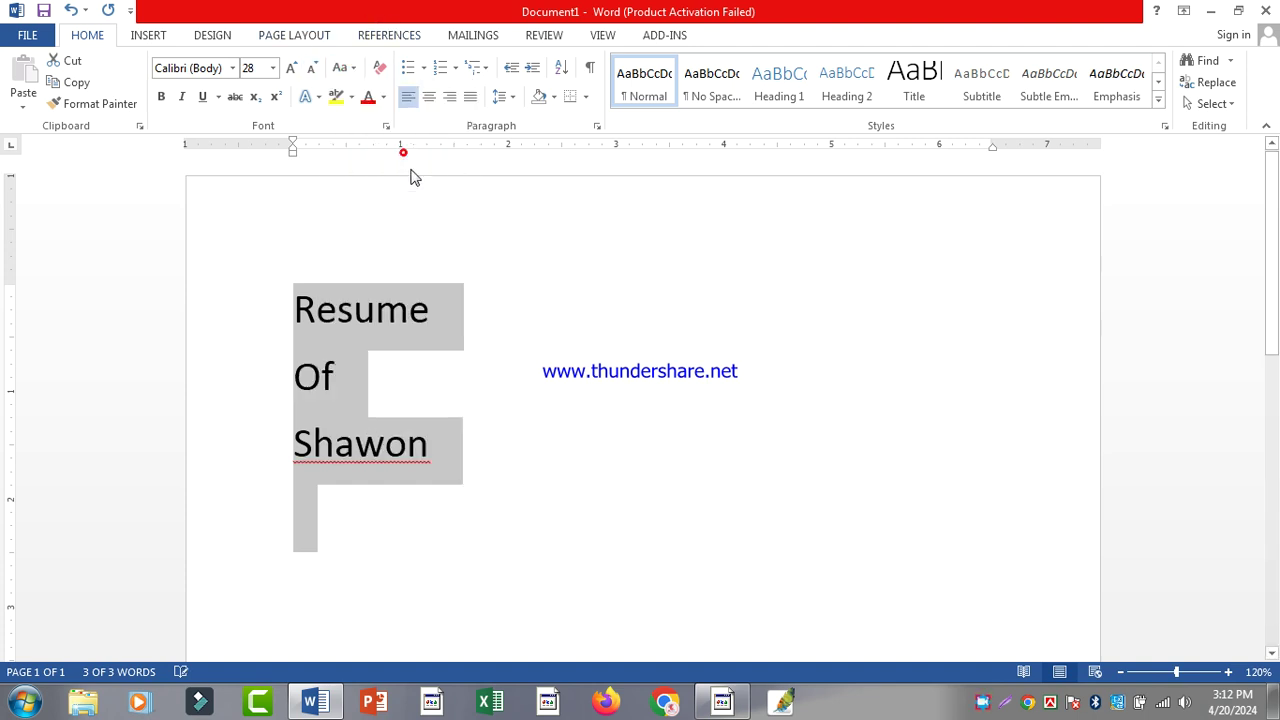
Try lowercase on the three title lines and return them to Capitalize Each Word
{"action": "left_click", "coordinate": [341, 68]}
{"action": "left_click", "coordinate": [388, 114]}
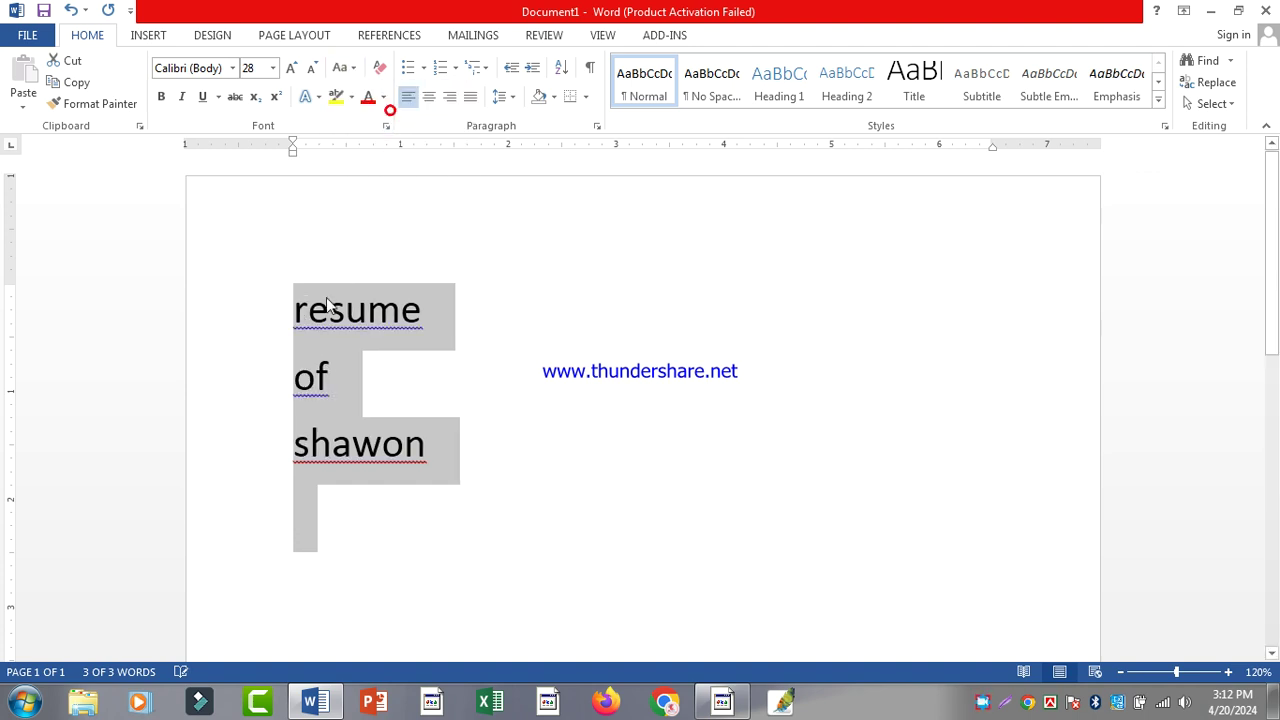
{"action": "left_click", "coordinate": [341, 66]}
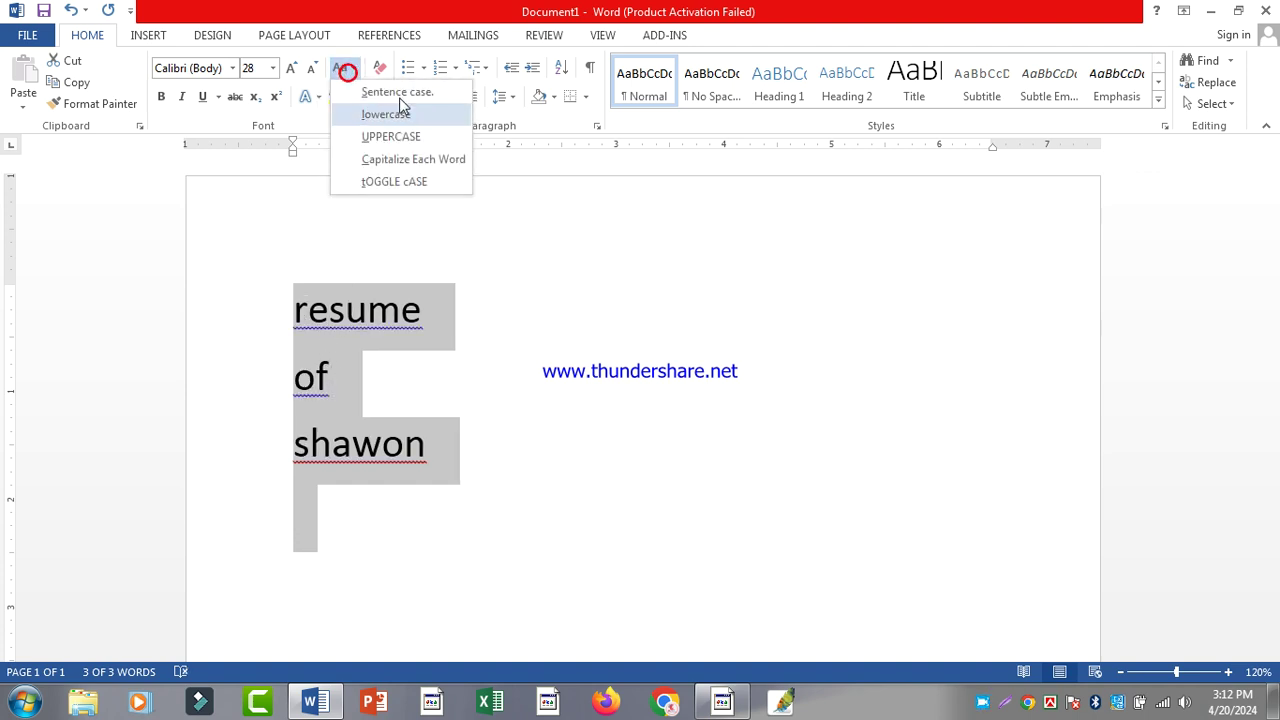
{"action": "left_click", "coordinate": [404, 160]}
{"action": "left_click", "coordinate": [476, 476]}
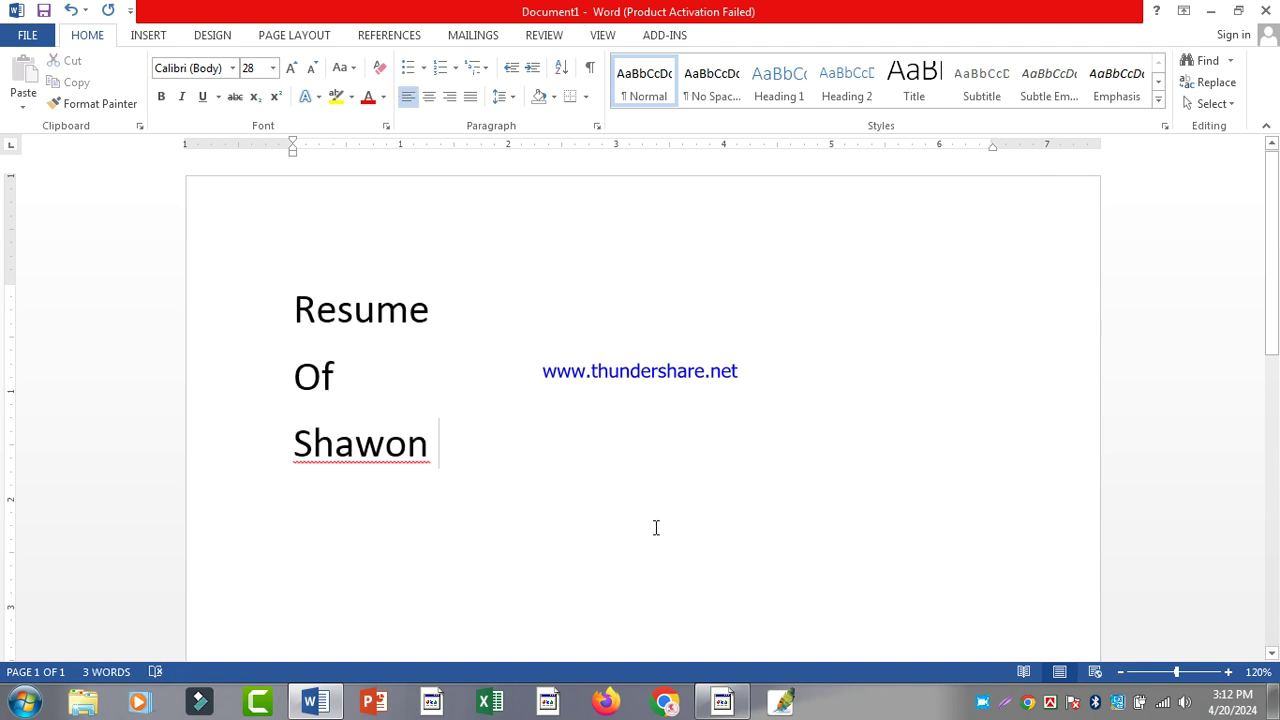
Set the font color of the whole resume title to a dark blue theme color
{"action": "key", "text": "ctrl+a"}
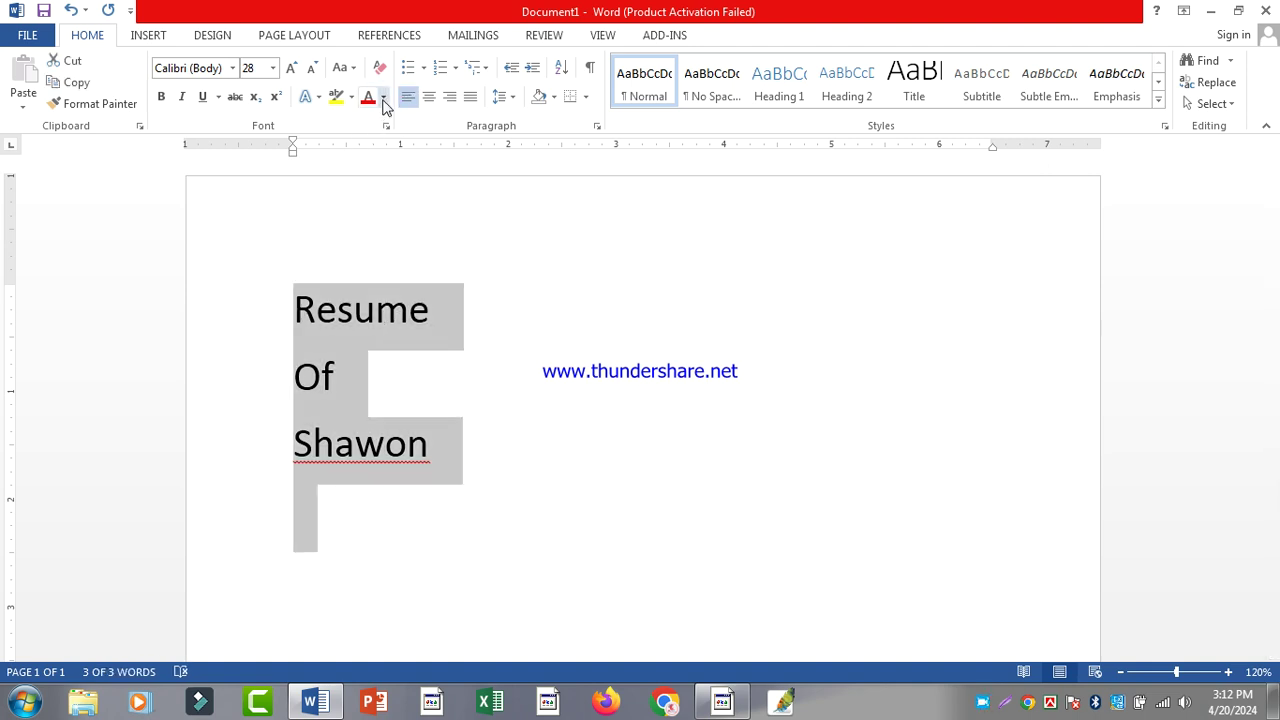
{"action": "left_click", "coordinate": [383, 97]}
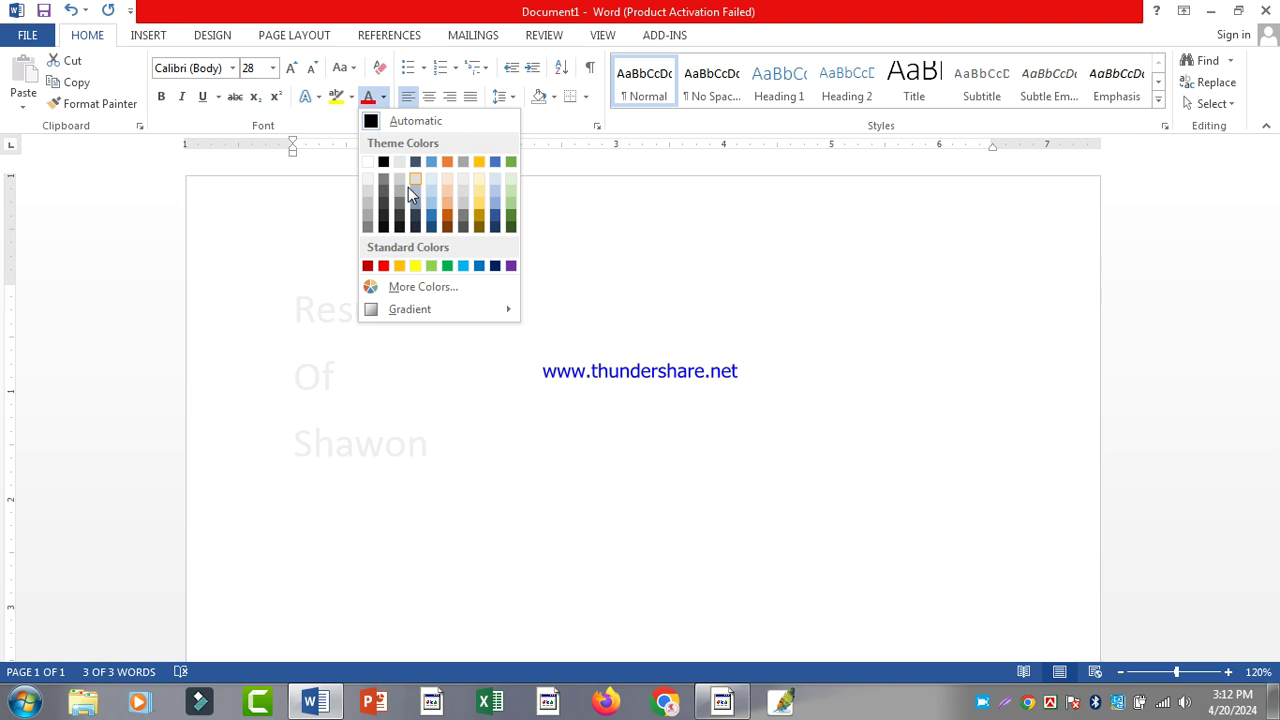
{"action": "left_click", "coordinate": [496, 214]}
{"action": "left_click", "coordinate": [600, 390]}
Highlight the three title lines in bright green and undo the highlighting
{"action": "triple_click", "coordinate": [255, 333]}
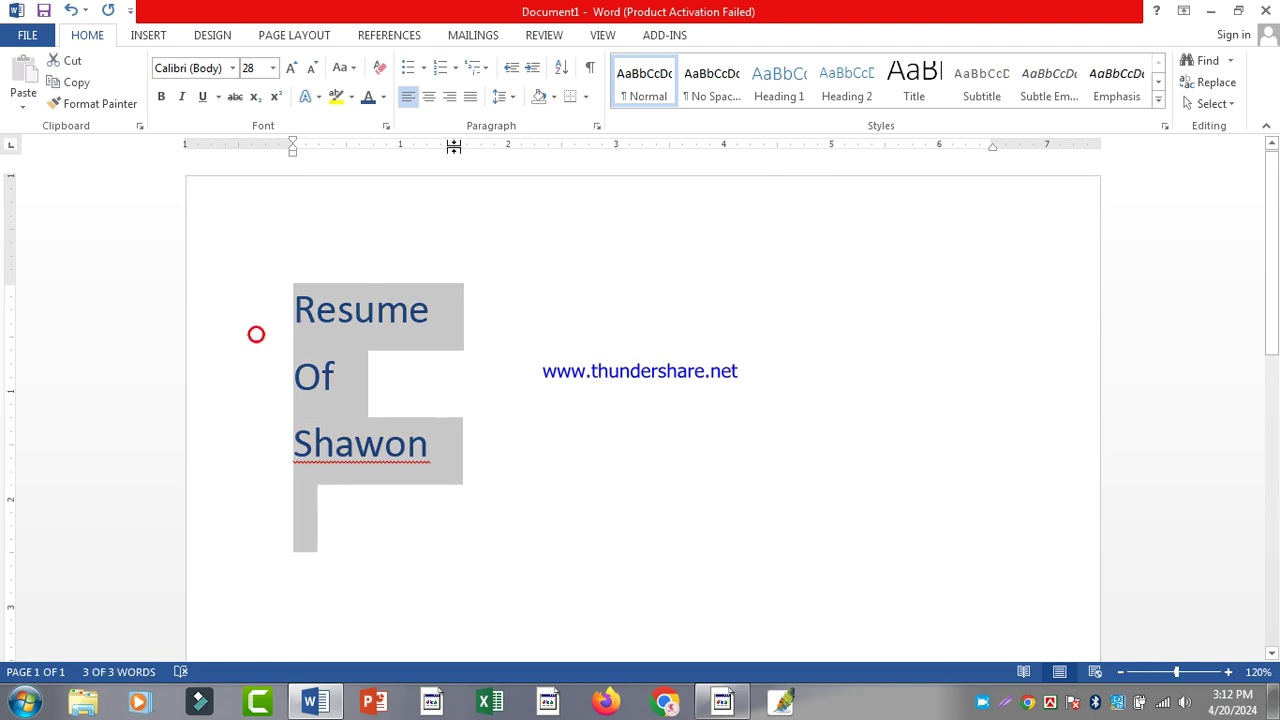
{"action": "left_click", "coordinate": [352, 97]}
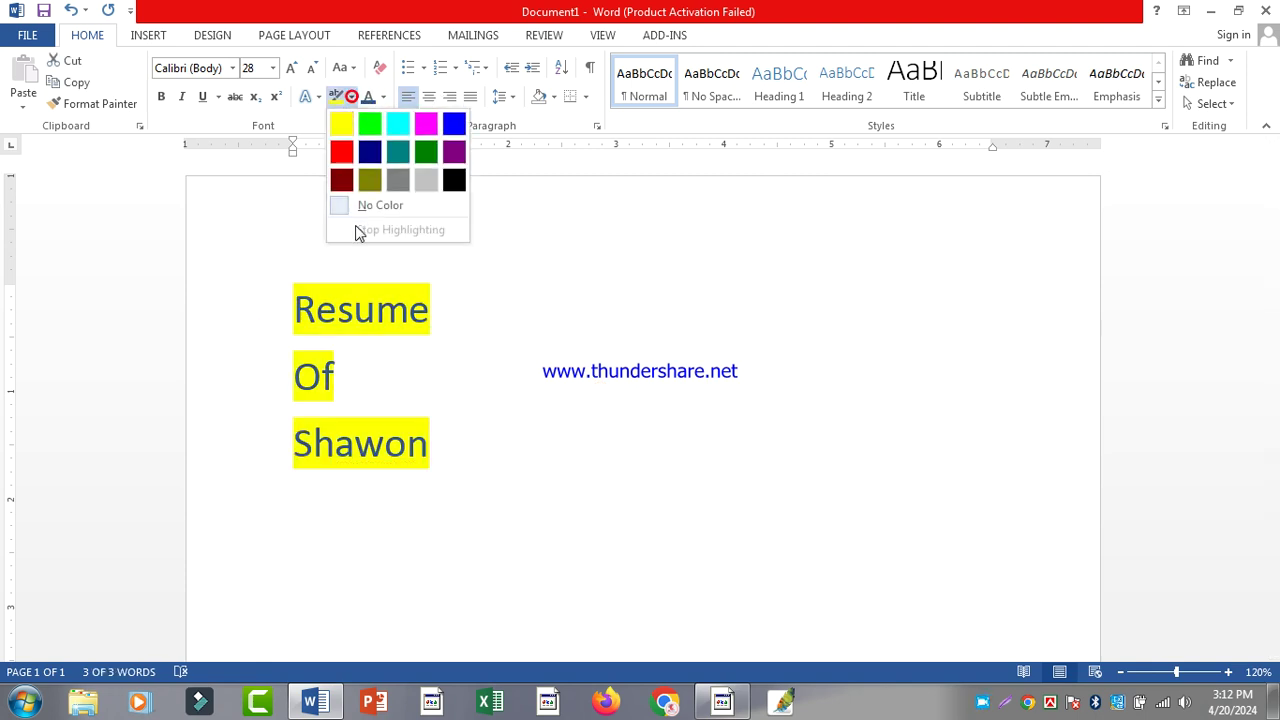
{"action": "left_click", "coordinate": [375, 130]}
{"action": "left_click", "coordinate": [469, 337]}
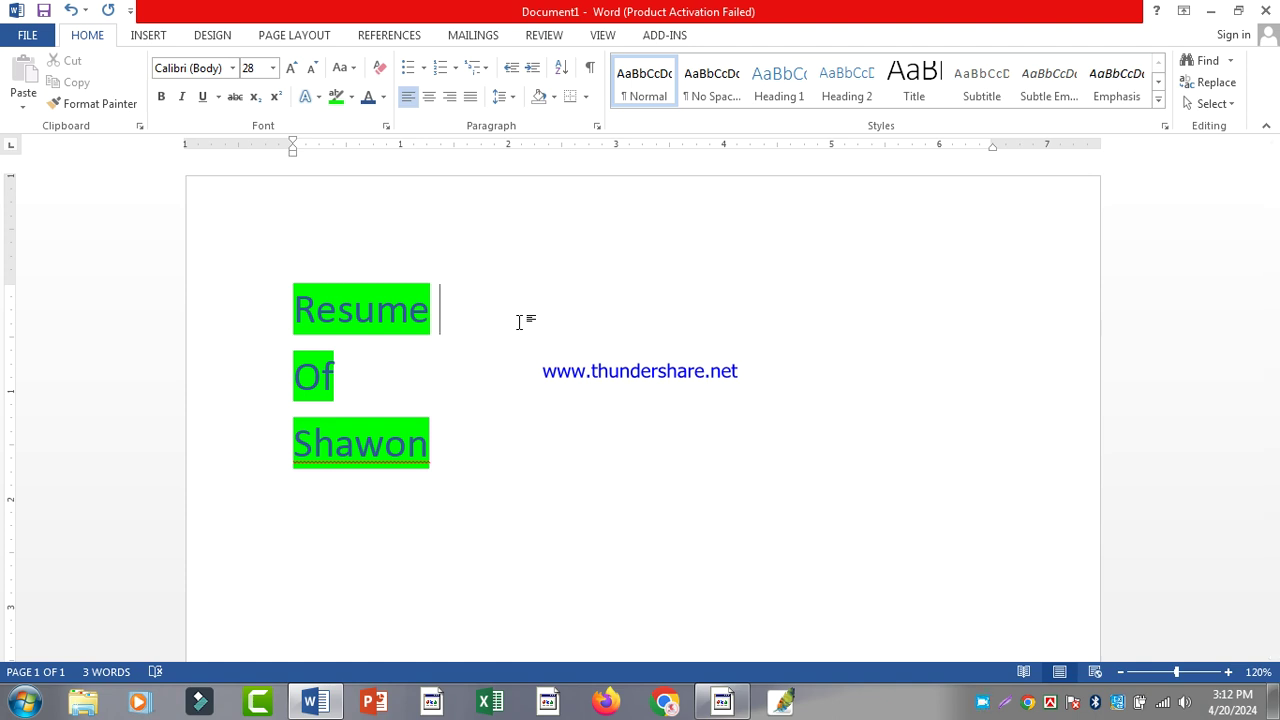
{"action": "key", "text": "ctrl+z"}
{"action": "left_click", "coordinate": [528, 437]}
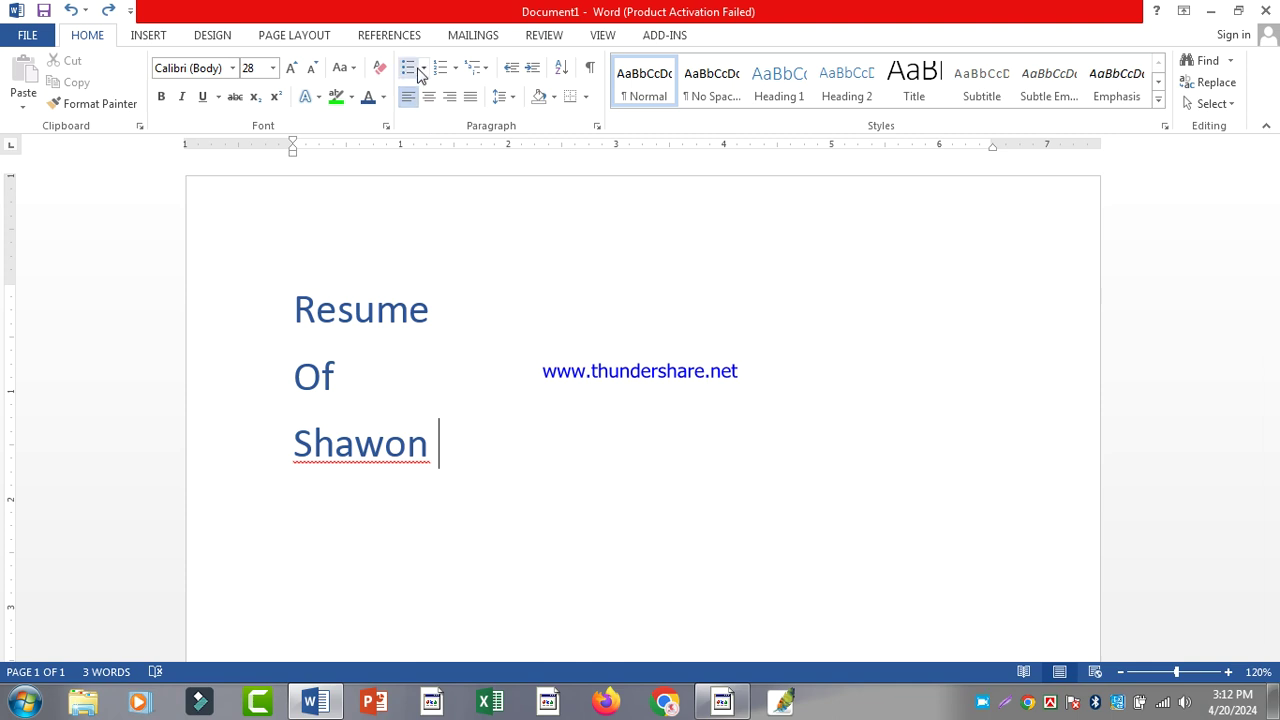
Replace the document's entire text with "Bangladesh" and start a new line below it
{"action": "key", "text": "Return"}
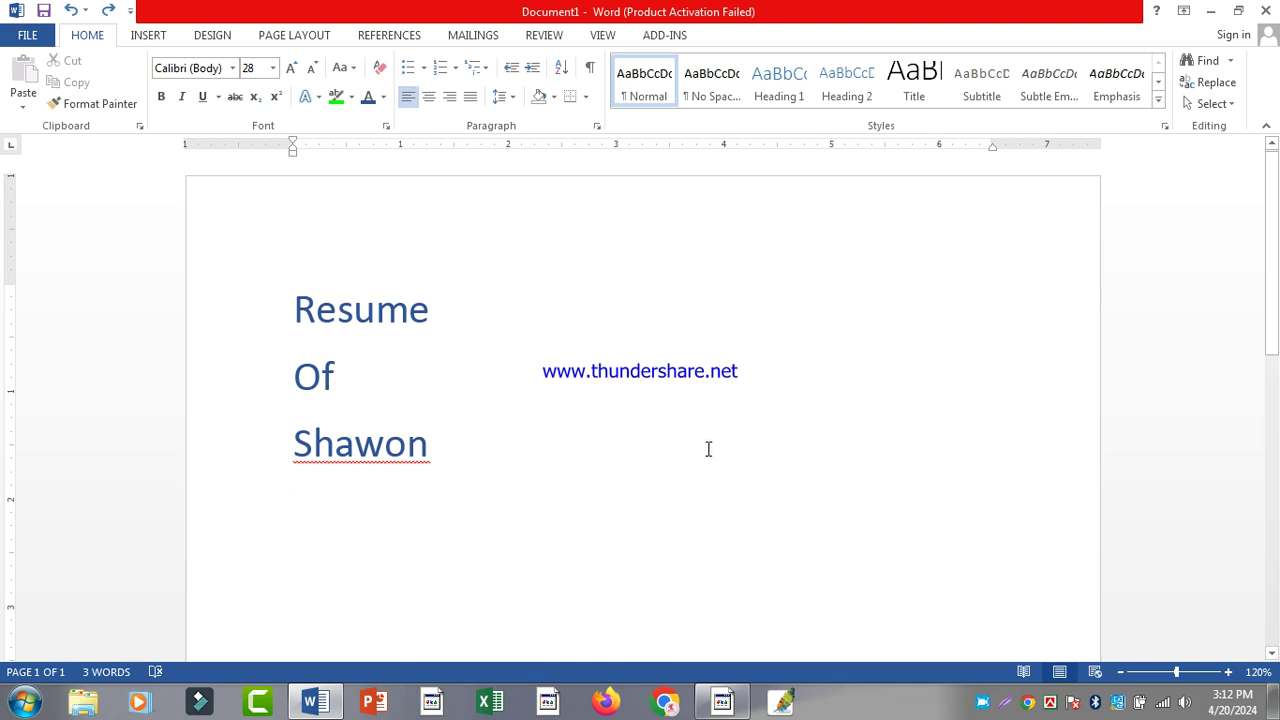
{"action": "scroll", "coordinate": [686, 586], "scroll_direction": "down", "scroll_amount": 1}
{"action": "key", "text": "ctrl+a"}
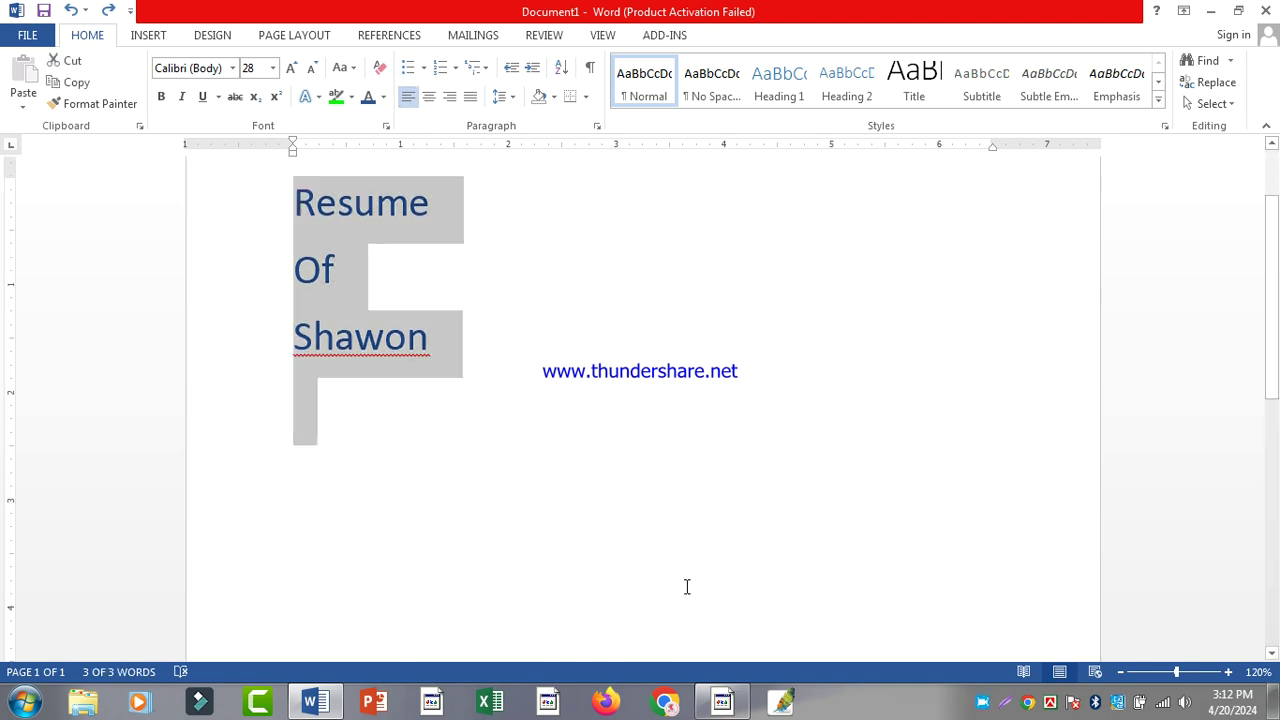
{"action": "type", "text": "bANGLADES"}
{"action": "key", "text": "ctrl+a"}
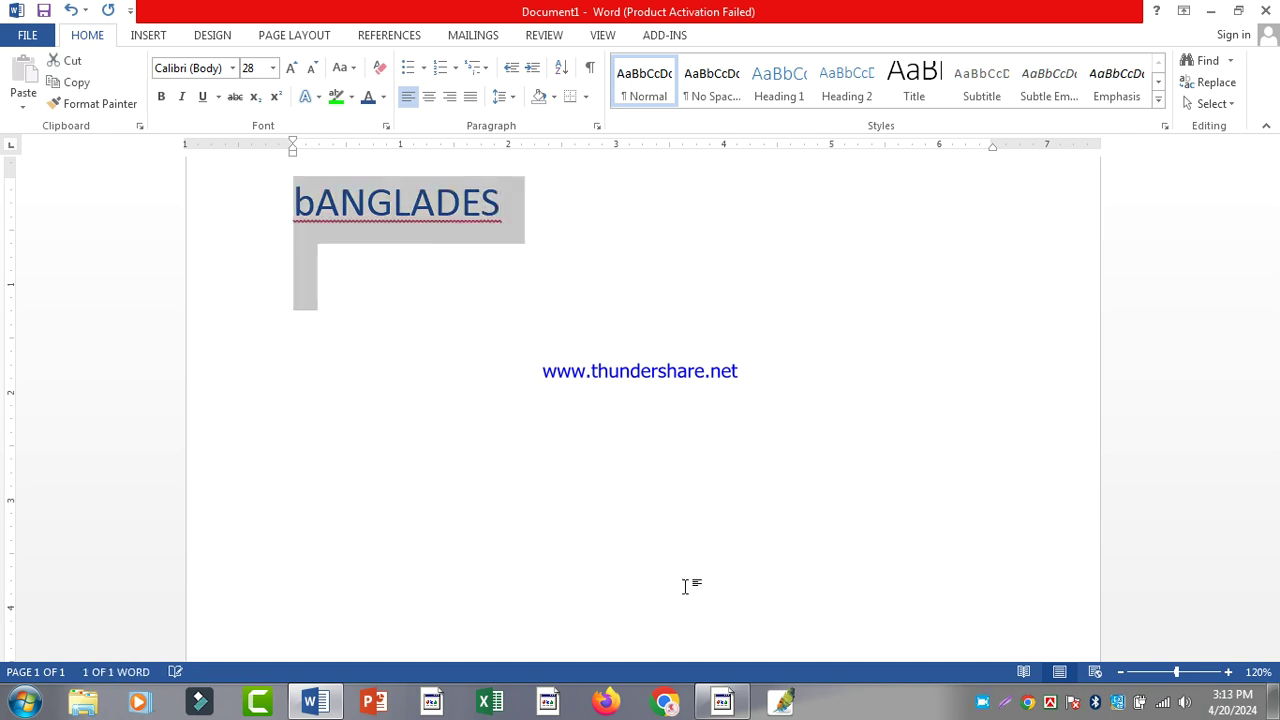
{"action": "type", "text": "Bangla"}
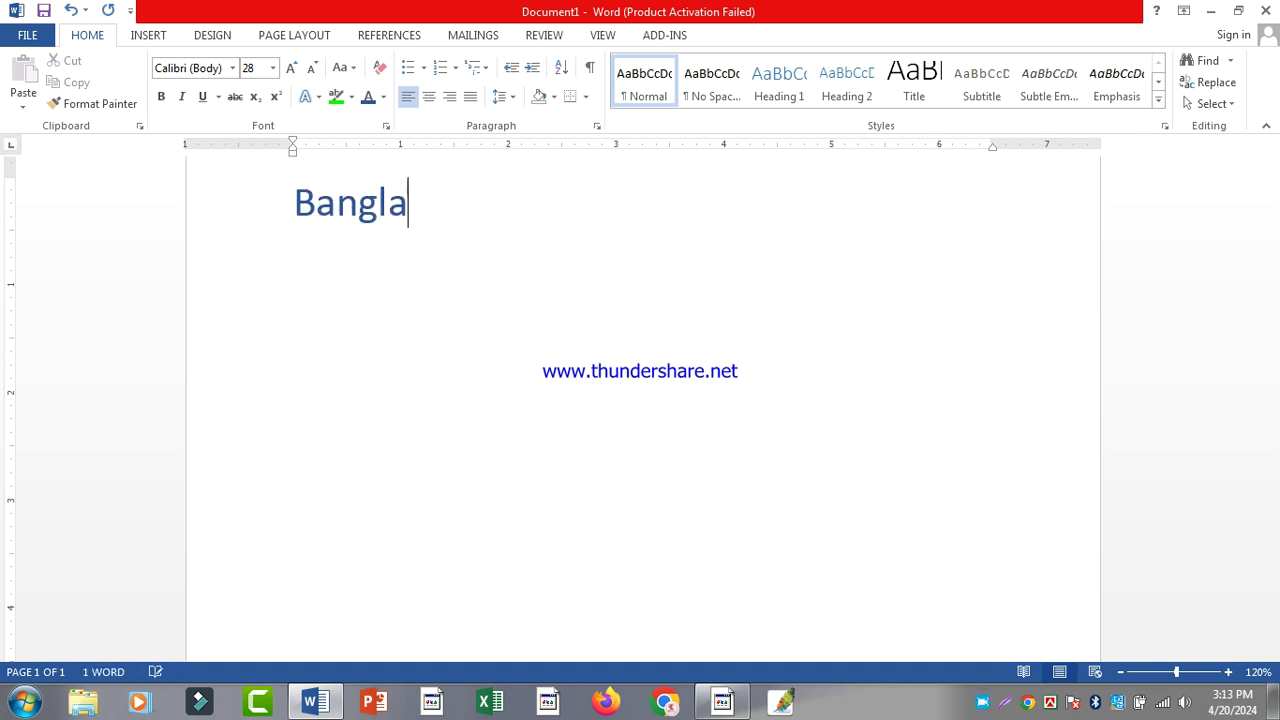
{"action": "type", "text": "desh"}
{"action": "key", "text": "Return"}
{"action": "scroll", "coordinate": [697, 594], "scroll_direction": "up", "scroll_amount": 1}
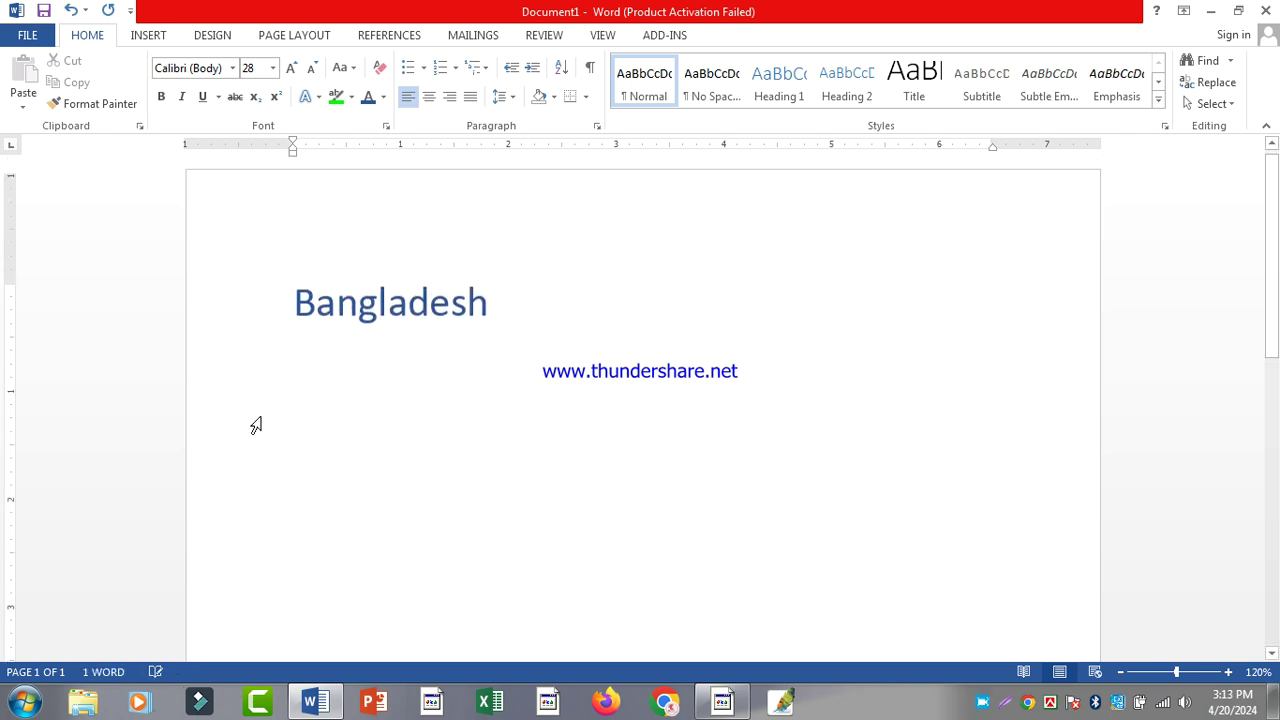
Center the "Bangladesh" line and undo the centering
{"action": "left_click", "coordinate": [258, 310]}
{"action": "key", "text": "ctrl+e"}
{"action": "left_click", "coordinate": [469, 480]}
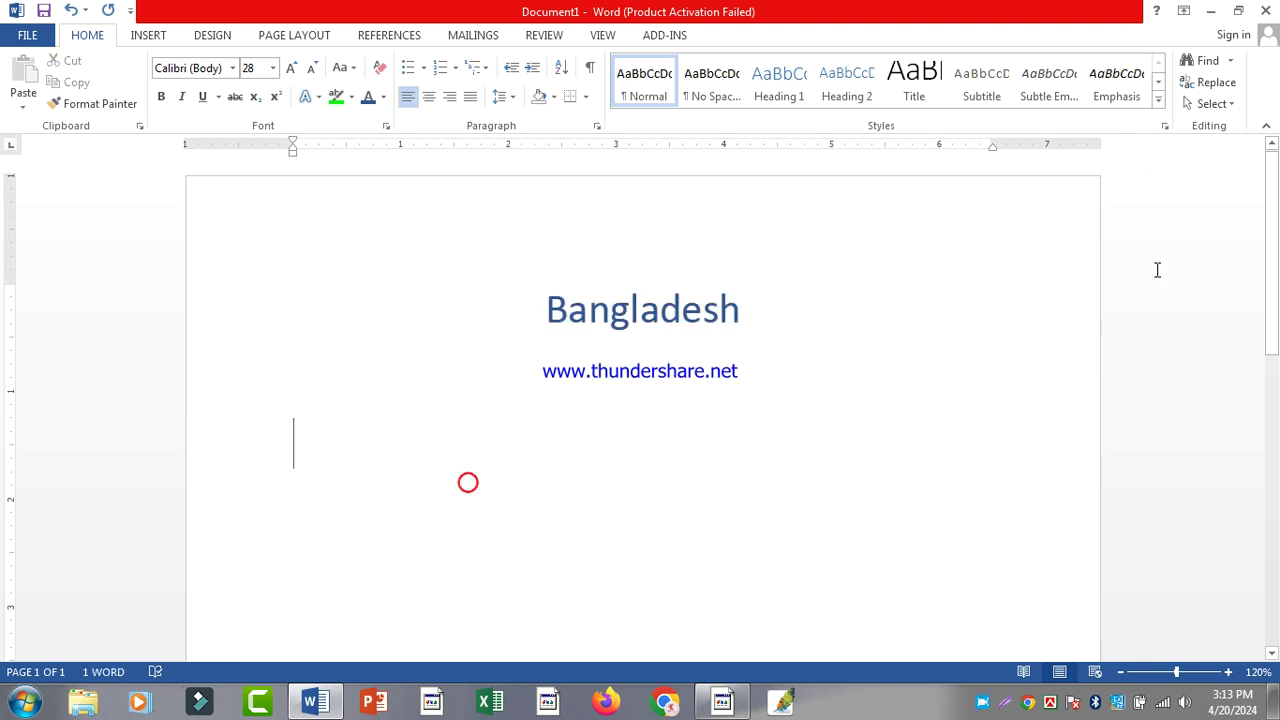
{"action": "key", "text": "ctrl+z"}
Add "Dhaka" on the line below "Bangladesh" at font size 24
{"action": "left_click", "coordinate": [624, 378]}
{"action": "left_click", "coordinate": [750, 634]}
{"action": "key", "text": "Return"}
{"action": "key", "text": "BackSpace"}
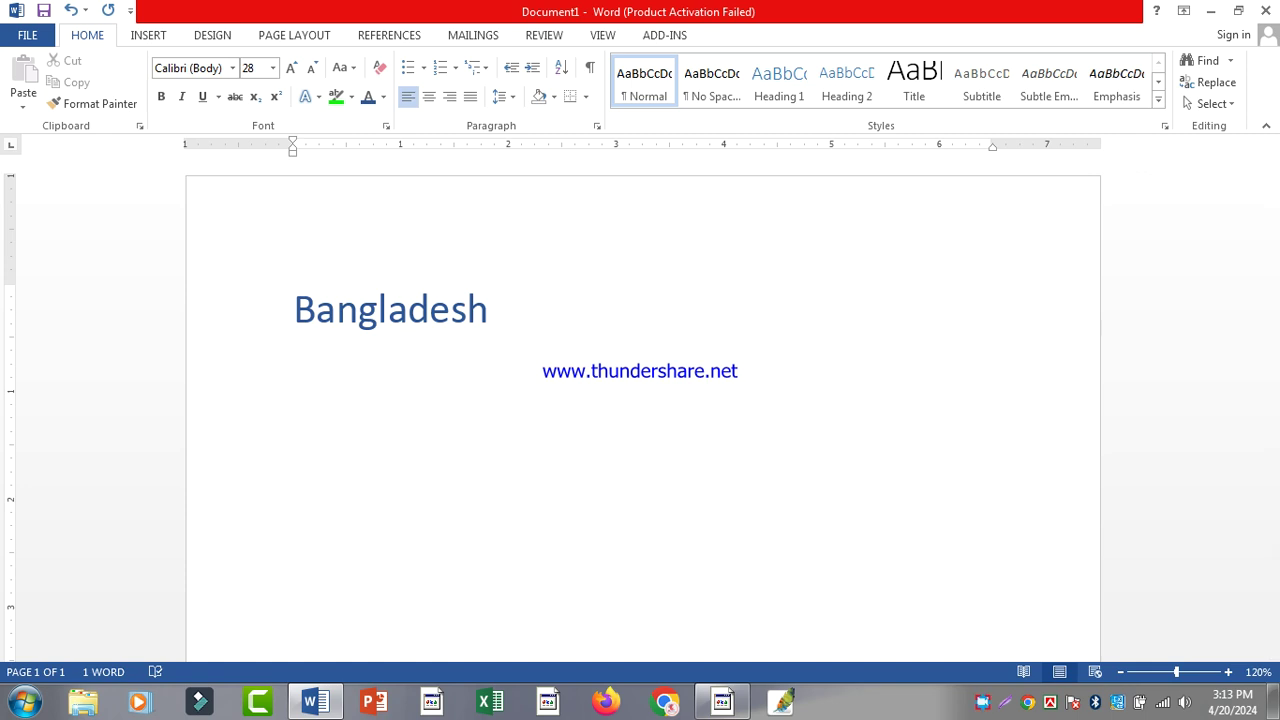
{"action": "key", "text": "ctrl+bracketleft"}
{"action": "type", "text": "Dhaka "}
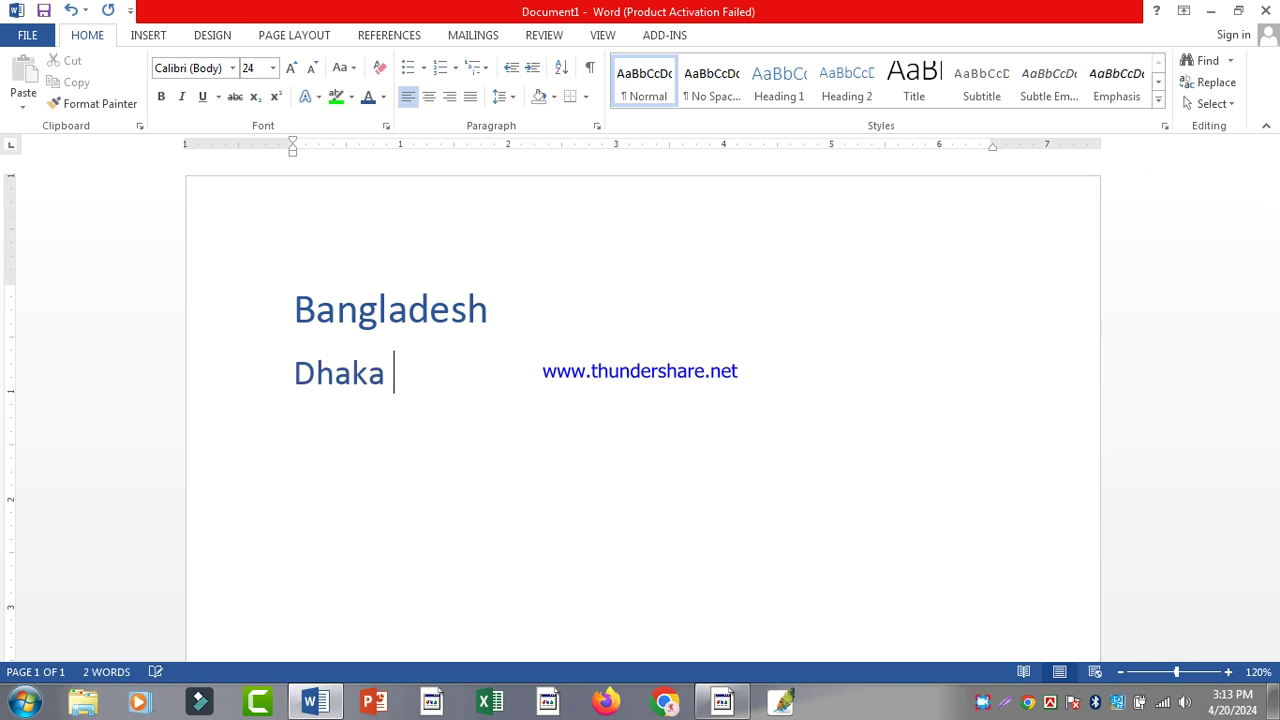
Add the lines "Rongpur", "Rajshahi", "Dinajpur", "Chitaggonj" and "Faridpur" below "Dhaka"
{"action": "type", "text": "Rongpur"}
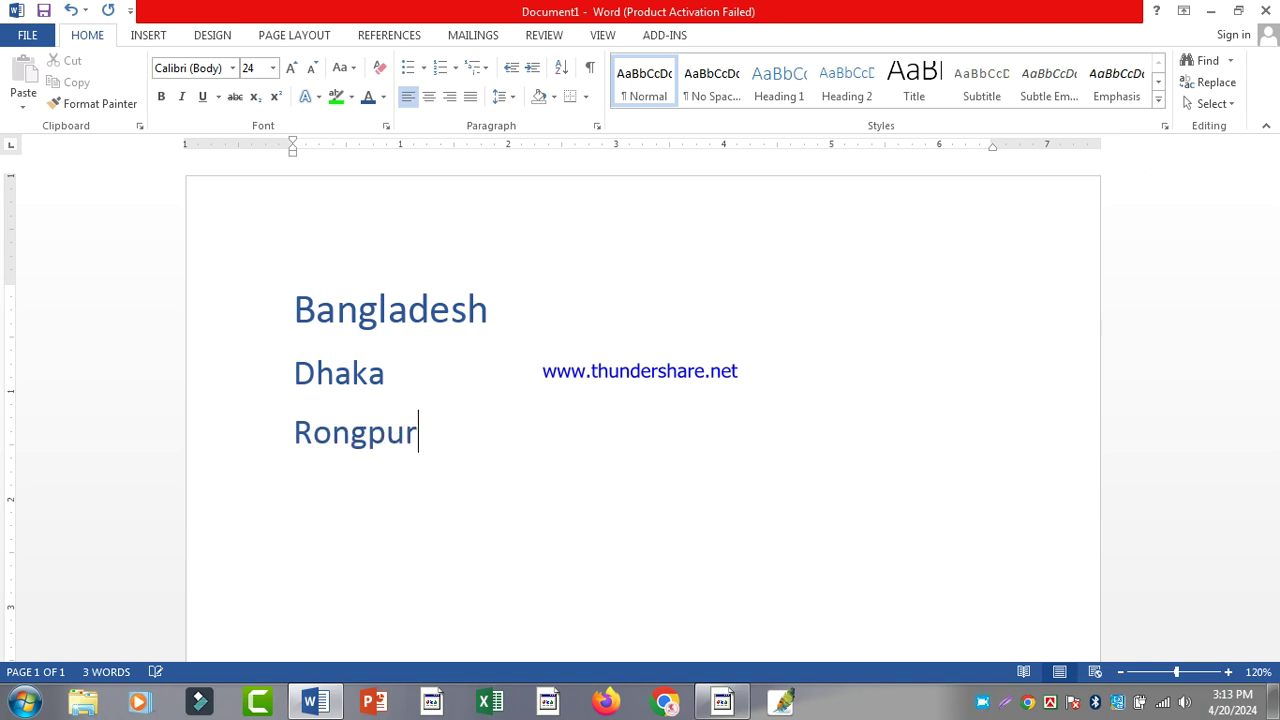
{"action": "key", "text": "Return"}
{"action": "type", "text": "Rajshaiu"}
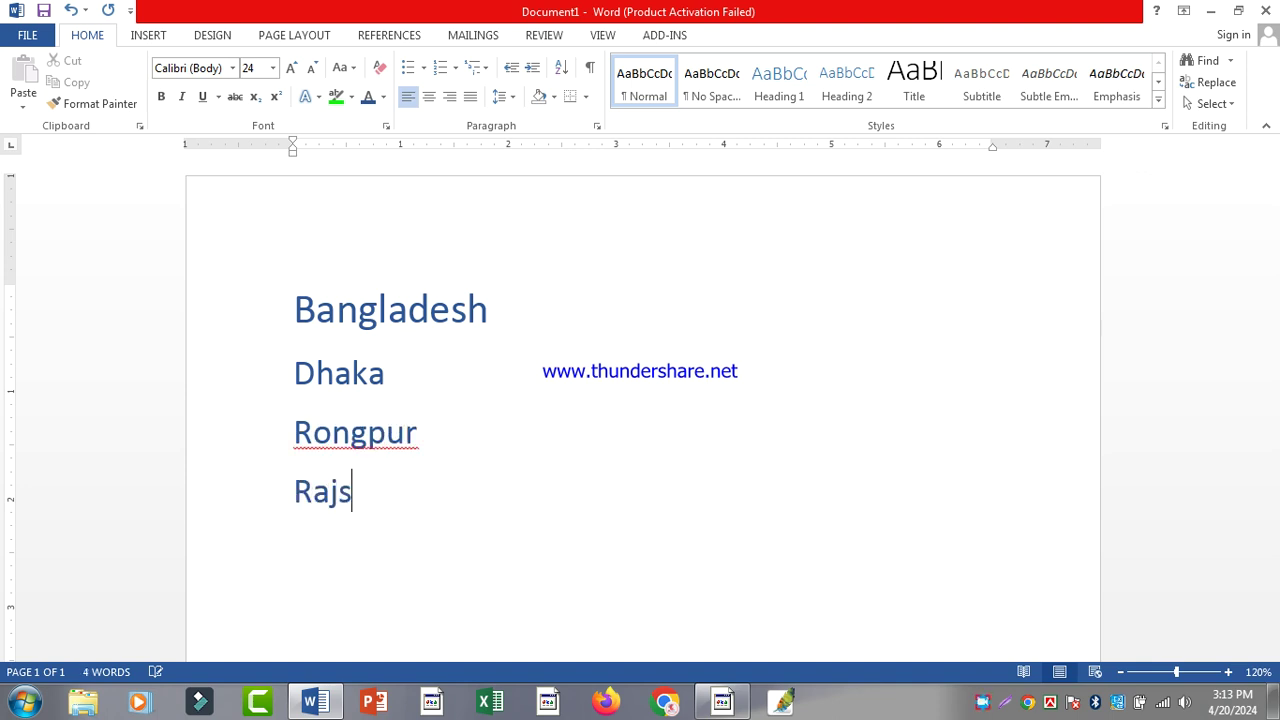
{"action": "key", "text": "BackSpace"}
{"action": "type", "text": "hi"}
{"action": "key", "text": "Return"}
{"action": "type", "text": "Dinajpu"}
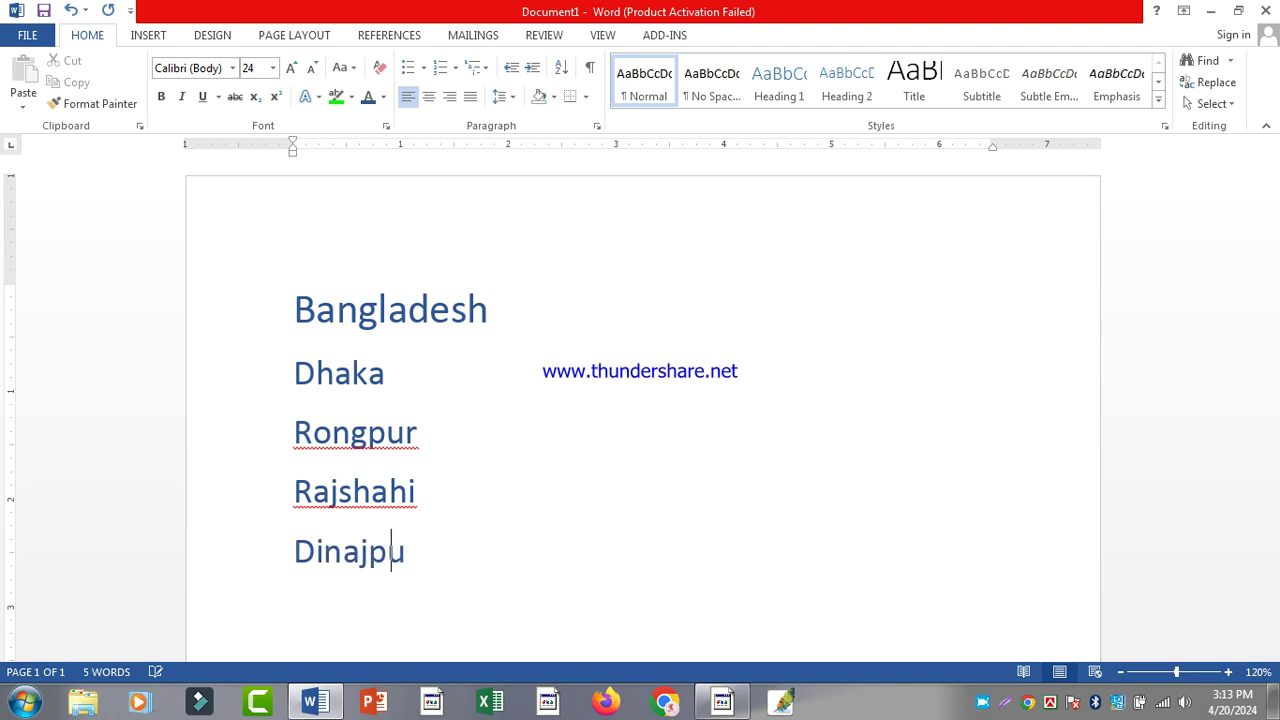
{"action": "type", "text": "rChit"}
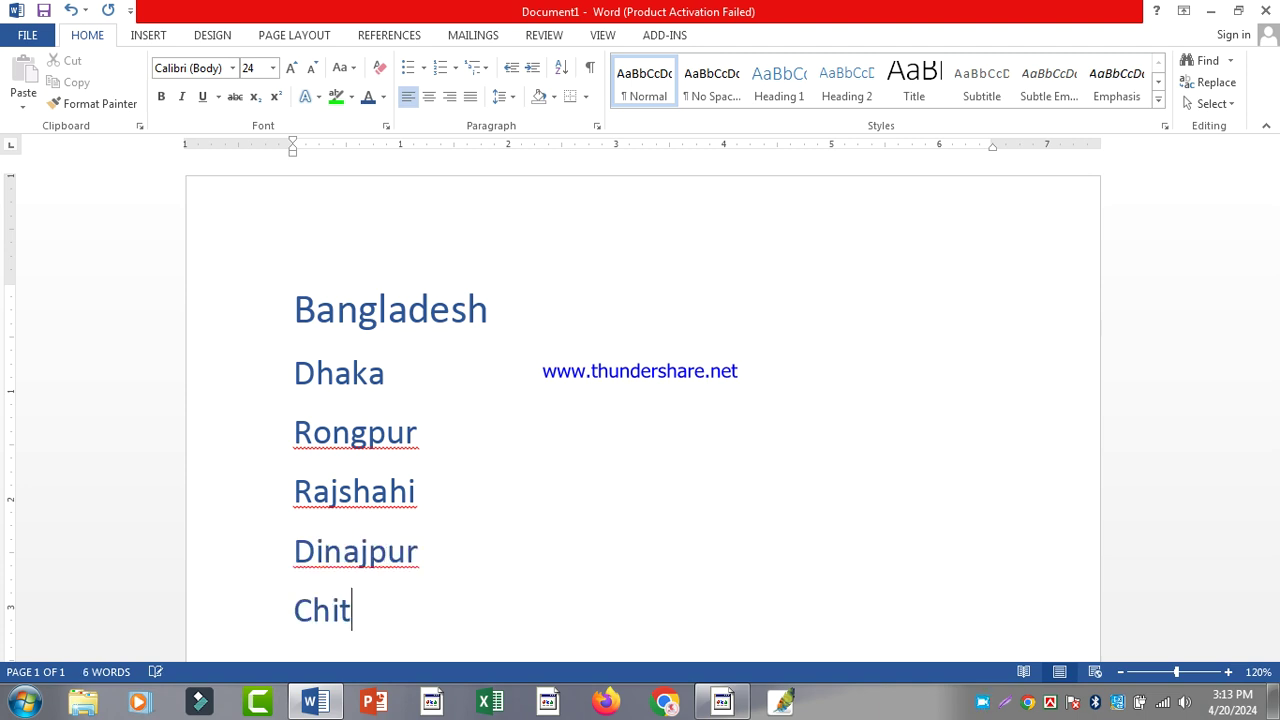
{"action": "type", "text": "aggong"}
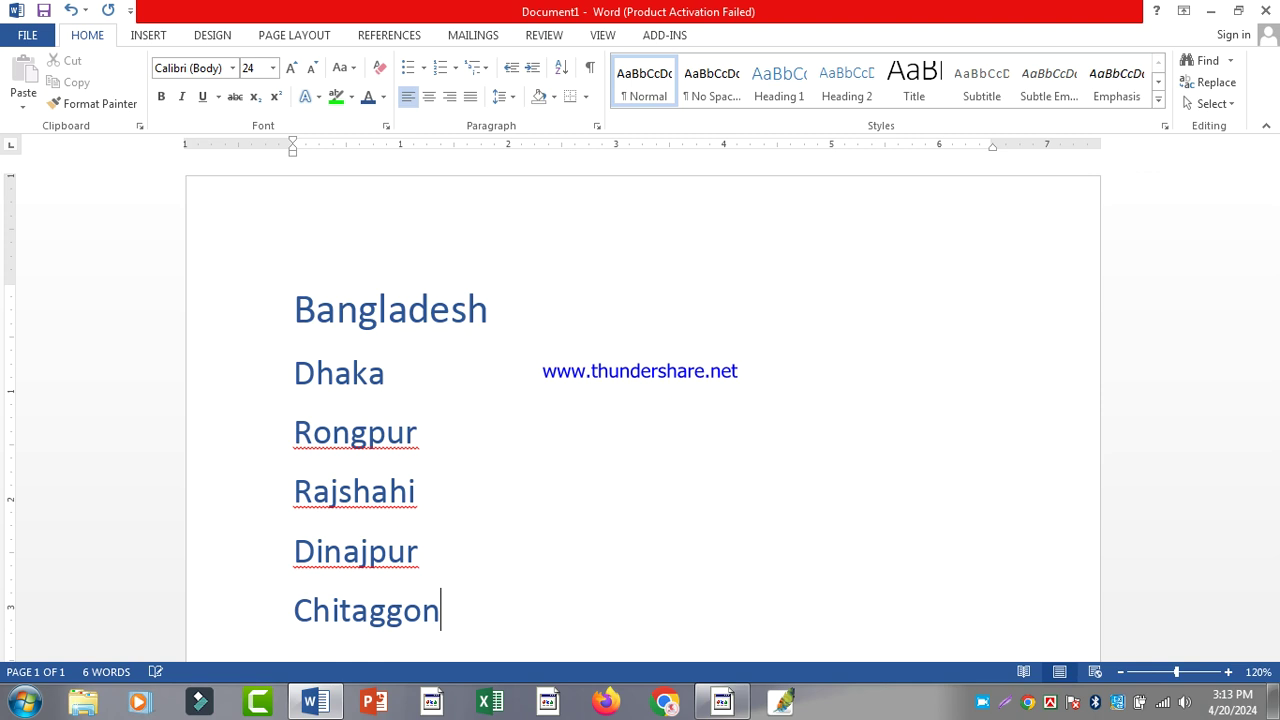
{"action": "key", "text": "BackSpace"}
{"action": "type", "text": "j"}
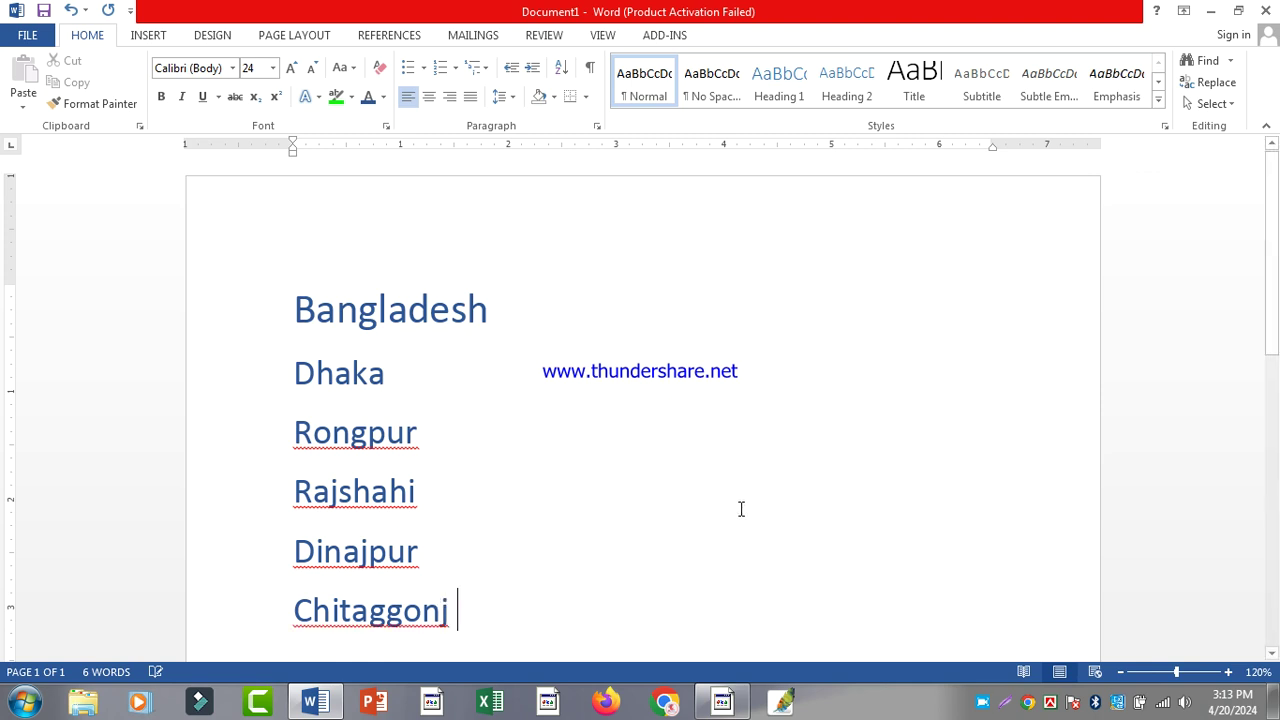
{"action": "key", "text": "Return"}
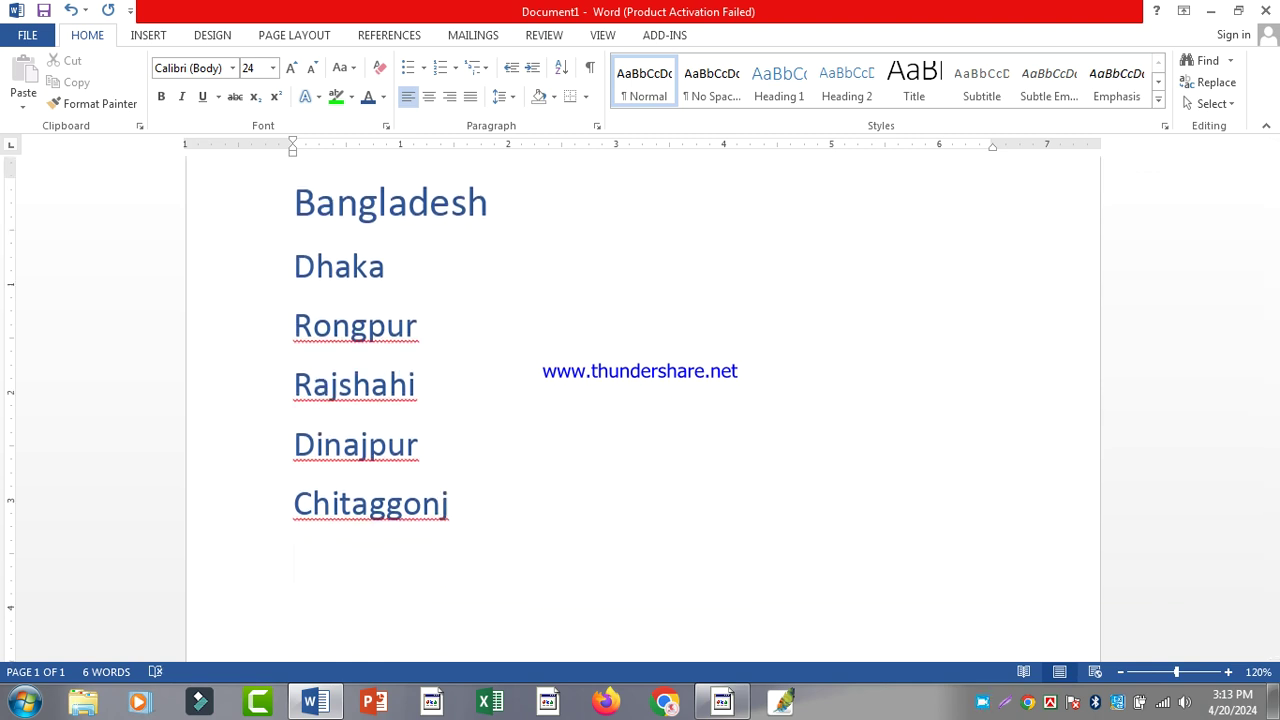
{"action": "type", "text": "Faridpur"}
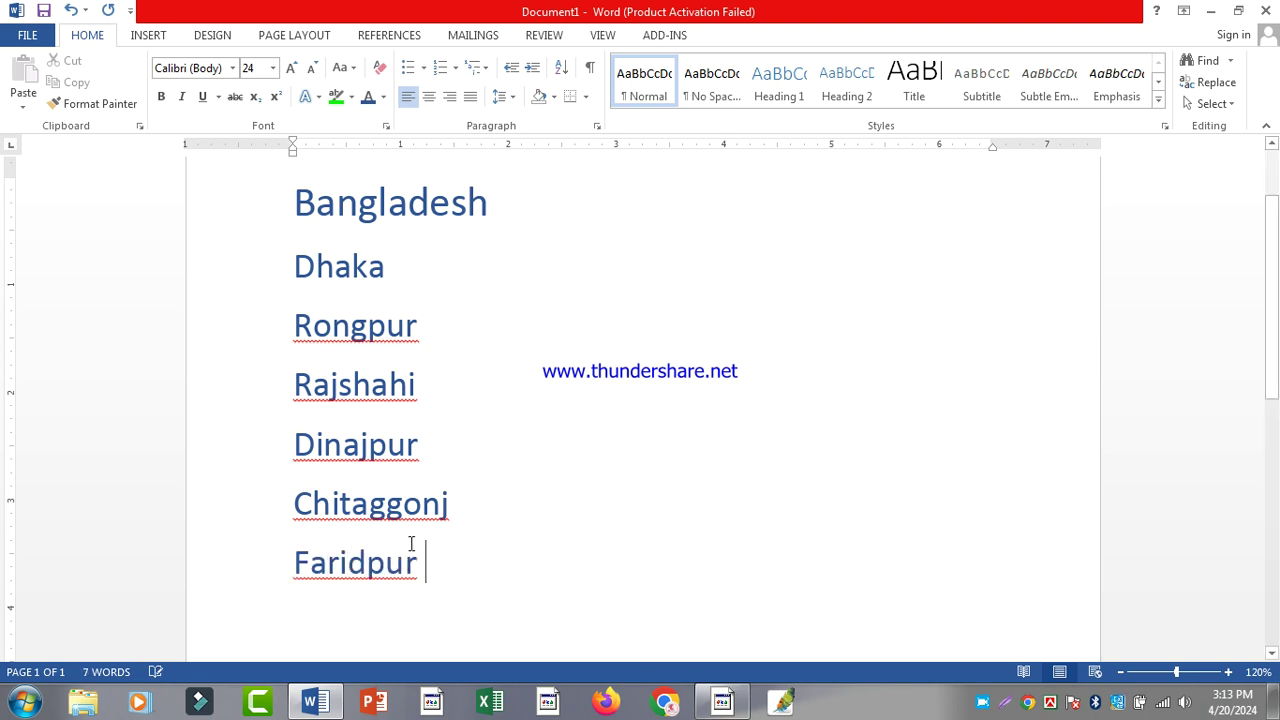
Apply arrow bullets to the six city lines from "Dhaka" to "Faridpur"
{"action": "scroll", "coordinate": [420, 537], "scroll_direction": "up", "scroll_amount": 2}
{"action": "scroll", "coordinate": [400, 460], "scroll_direction": "down", "scroll_amount": 1}
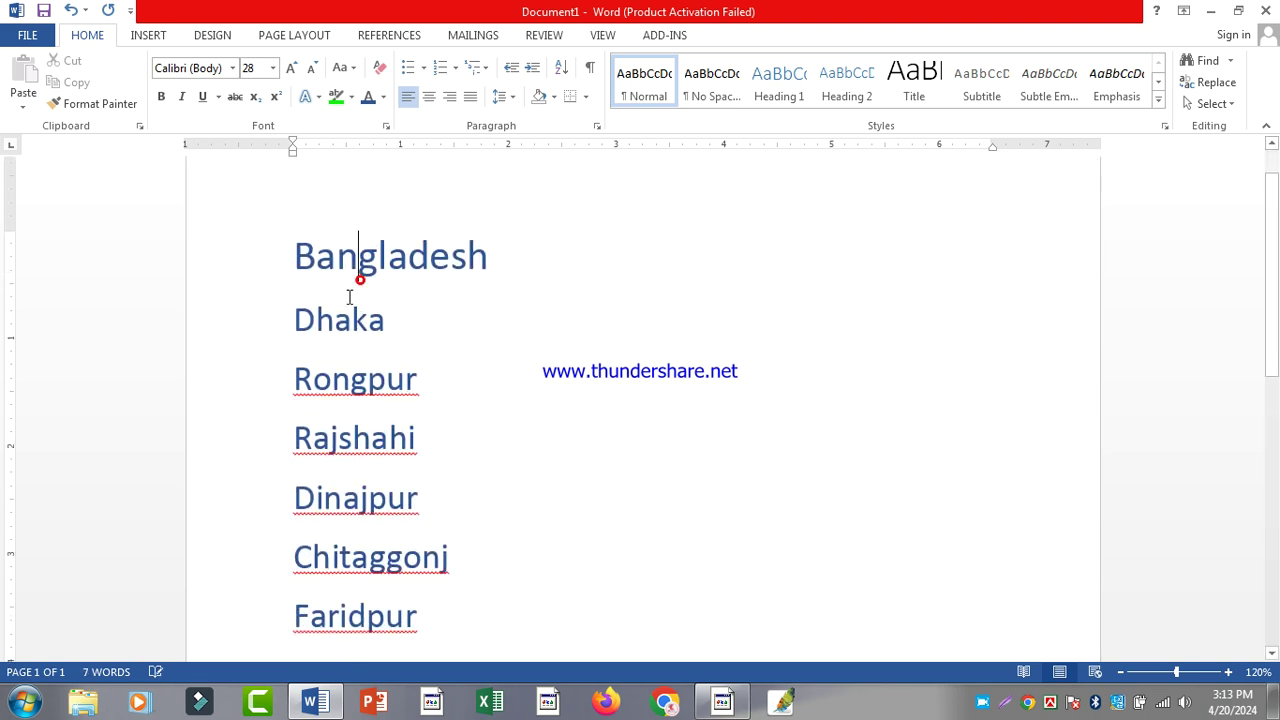
{"action": "left_click_drag", "start_coordinate": [264, 328], "coordinate": [365, 635]}
{"action": "scroll", "coordinate": [365, 635], "scroll_direction": "down", "scroll_amount": 1}
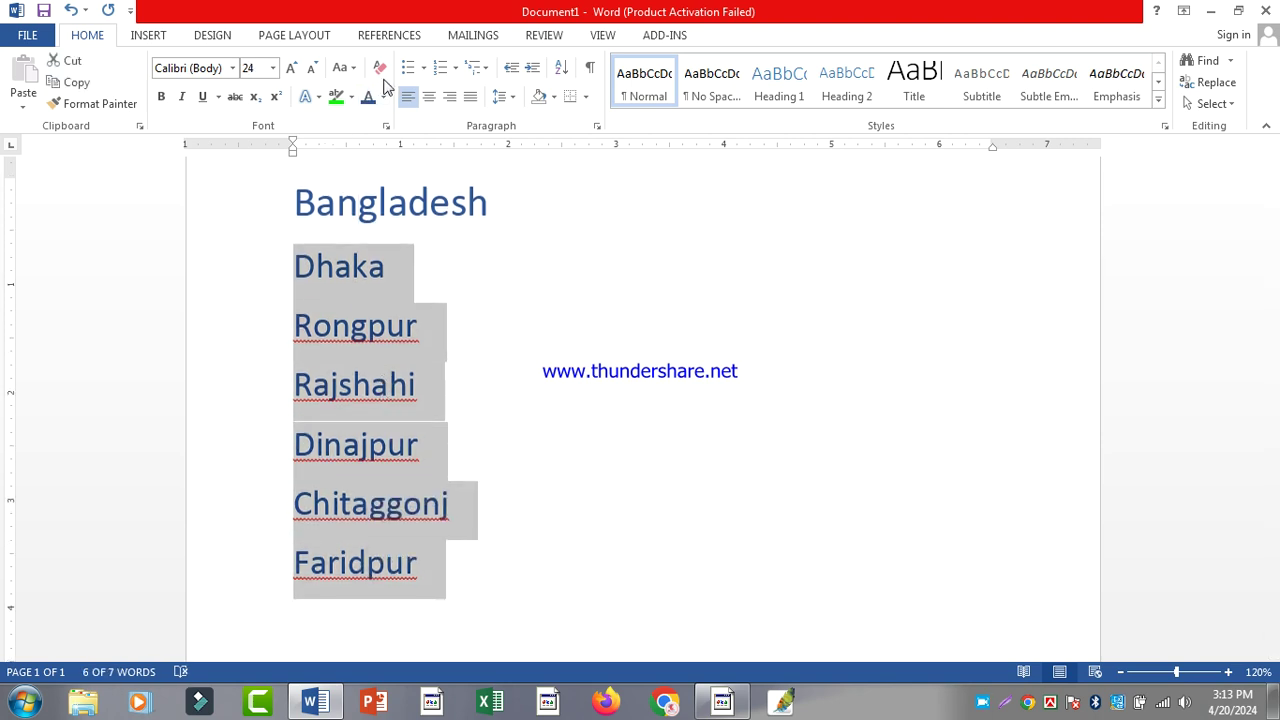
{"action": "left_click", "coordinate": [423, 68]}
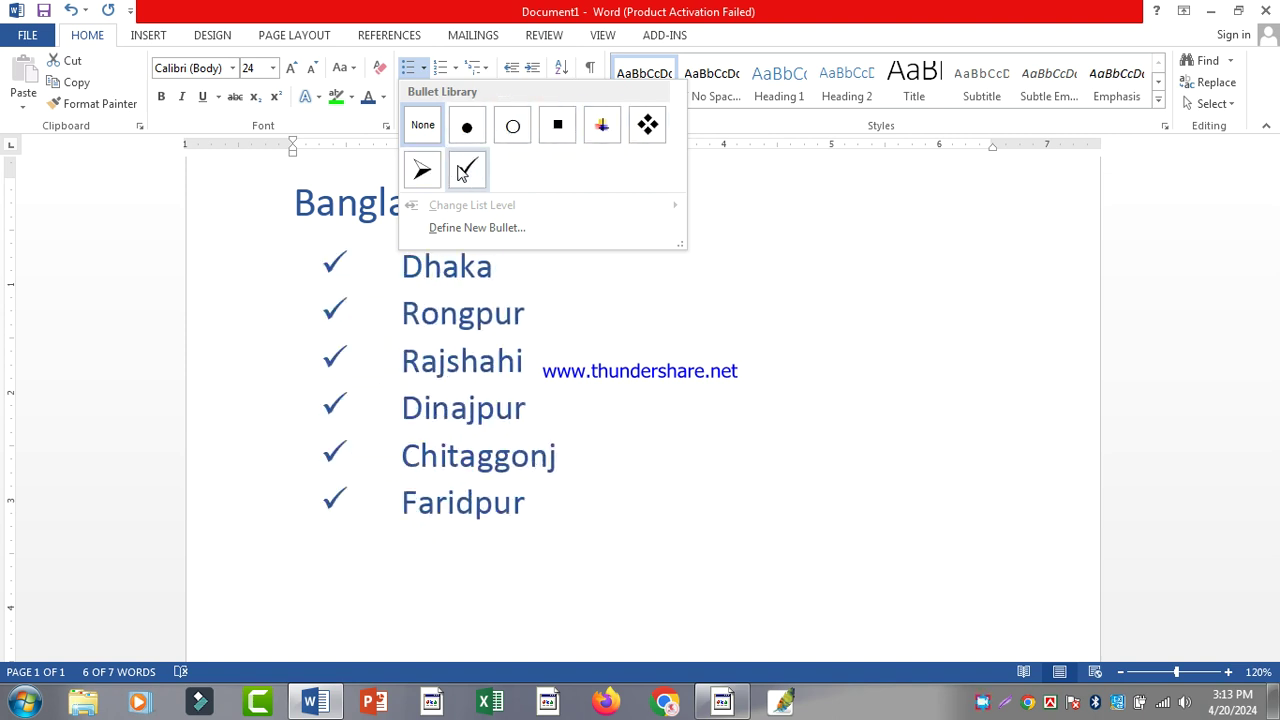
{"action": "left_click", "coordinate": [422, 168]}
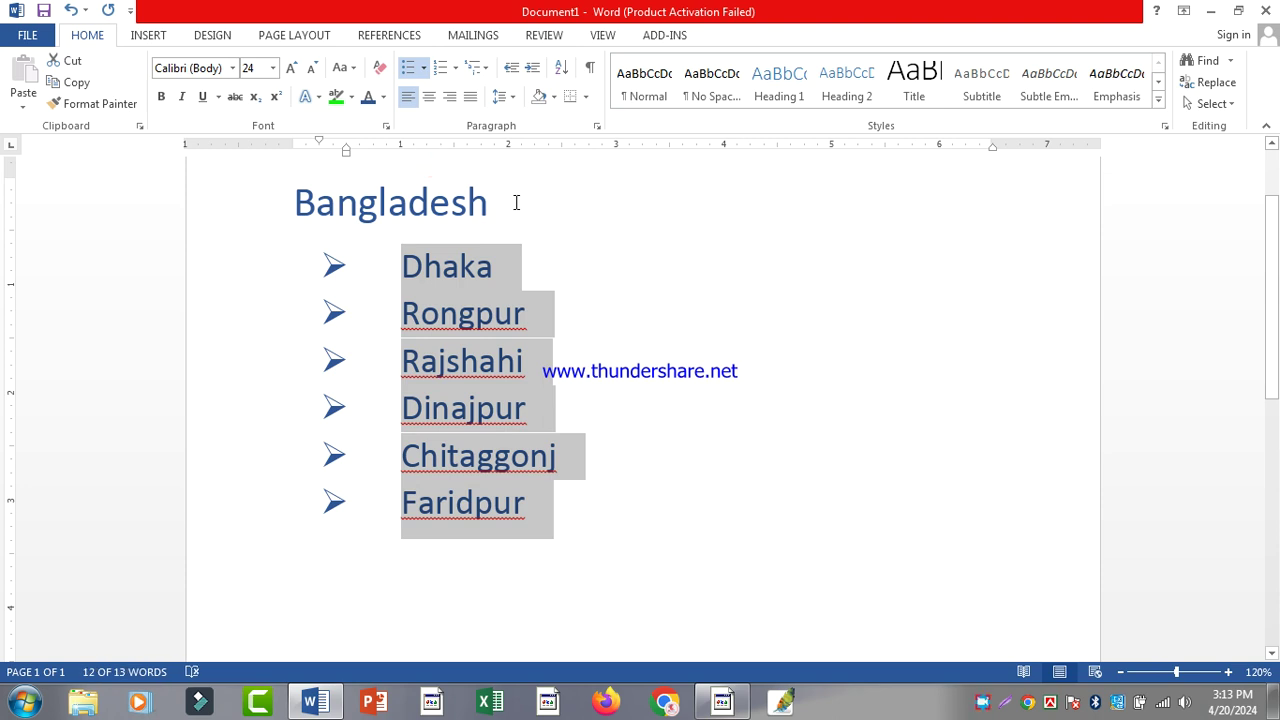
Format the six city lines as a numbered list in the 1., 2., 3. style
{"action": "left_click", "coordinate": [457, 70]}
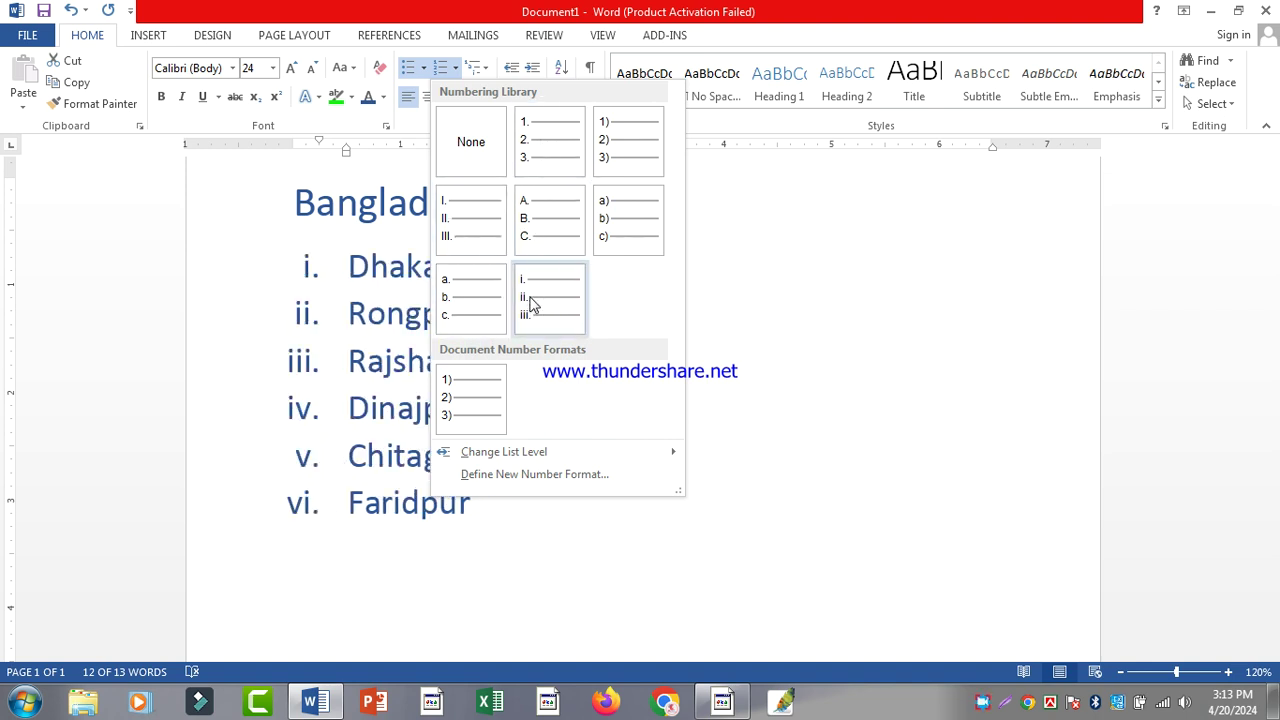
{"action": "left_click", "coordinate": [567, 122]}
{"action": "left_click", "coordinate": [603, 350]}
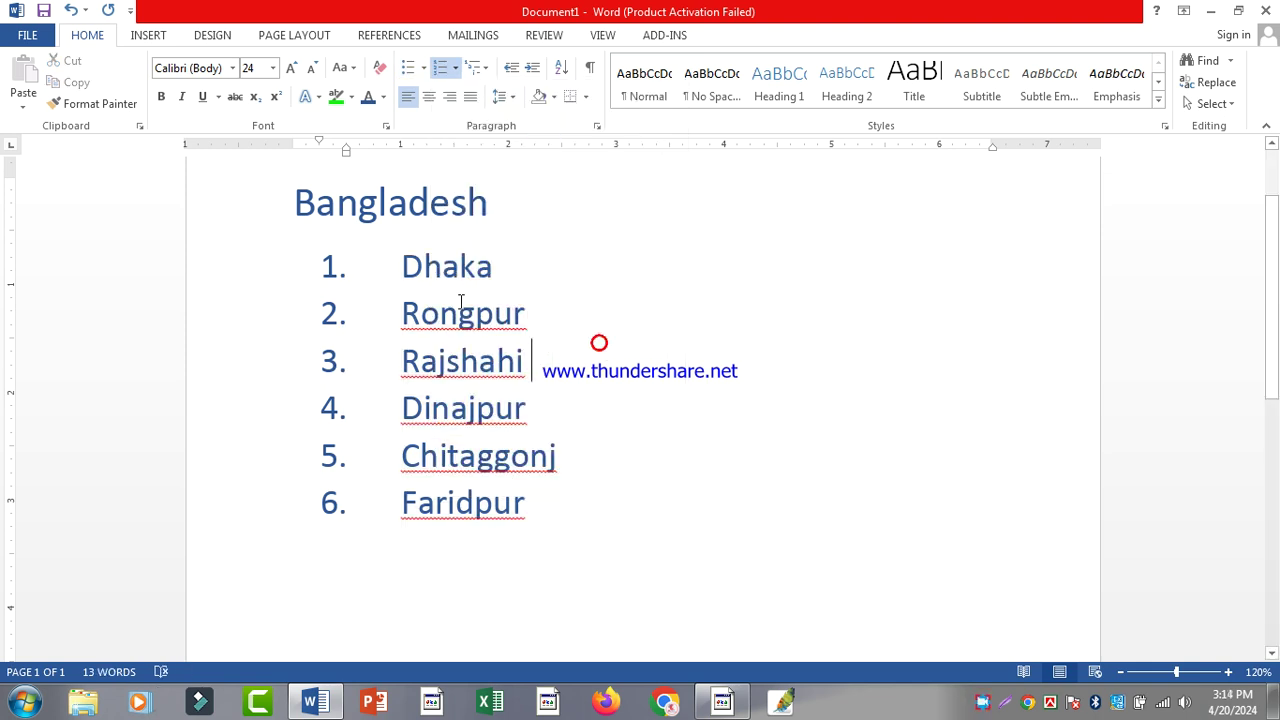
Add "Feni" and "Cumillah" as new numbered items after "Faridpur"
{"action": "left_click", "coordinate": [536, 512]}
{"action": "scroll", "coordinate": [565, 545], "scroll_direction": "down", "scroll_amount": 1}
{"action": "key", "text": "Return"}
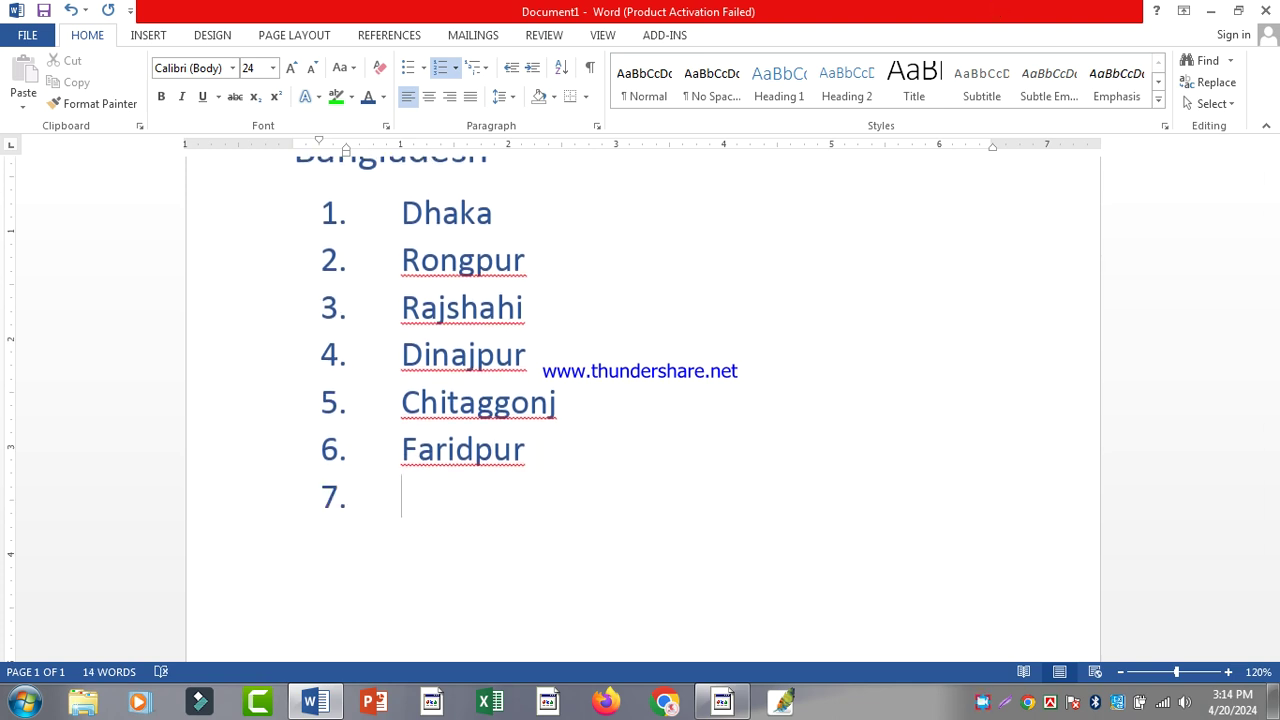
{"action": "type", "text": "Feni"}
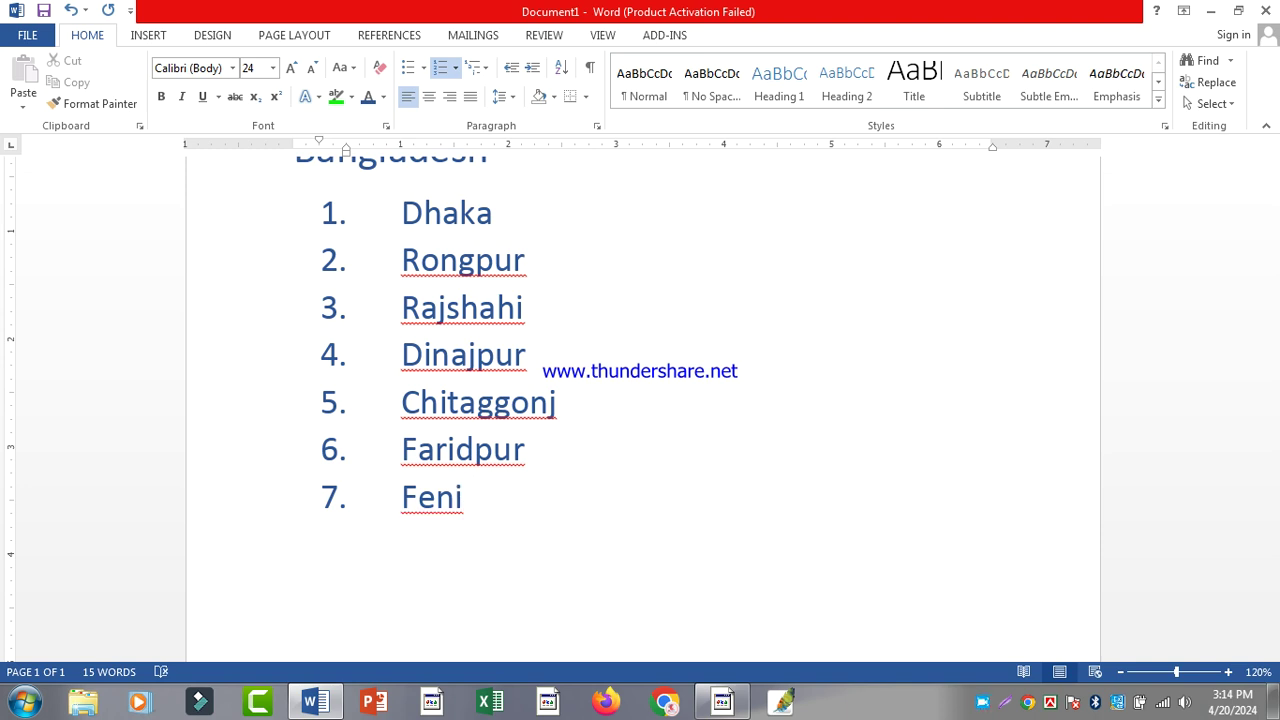
{"action": "key", "text": "Return"}
{"action": "type", "text": "Cumillah"}
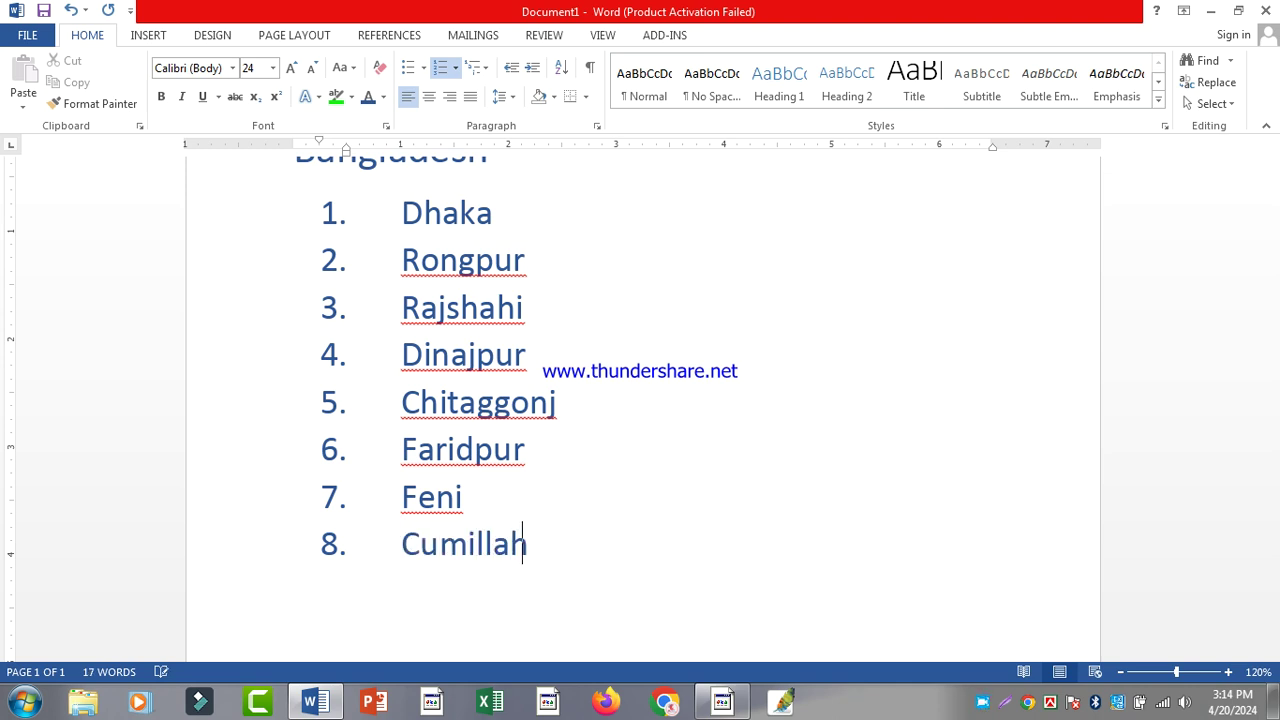
Replace the "u" in "Cumillah" with "o" and undo the replacement
{"action": "key", "text": "Right"}
{"action": "key", "text": "shift+Right"}
{"action": "type", "text": "o"}
{"action": "key", "text": "End"}
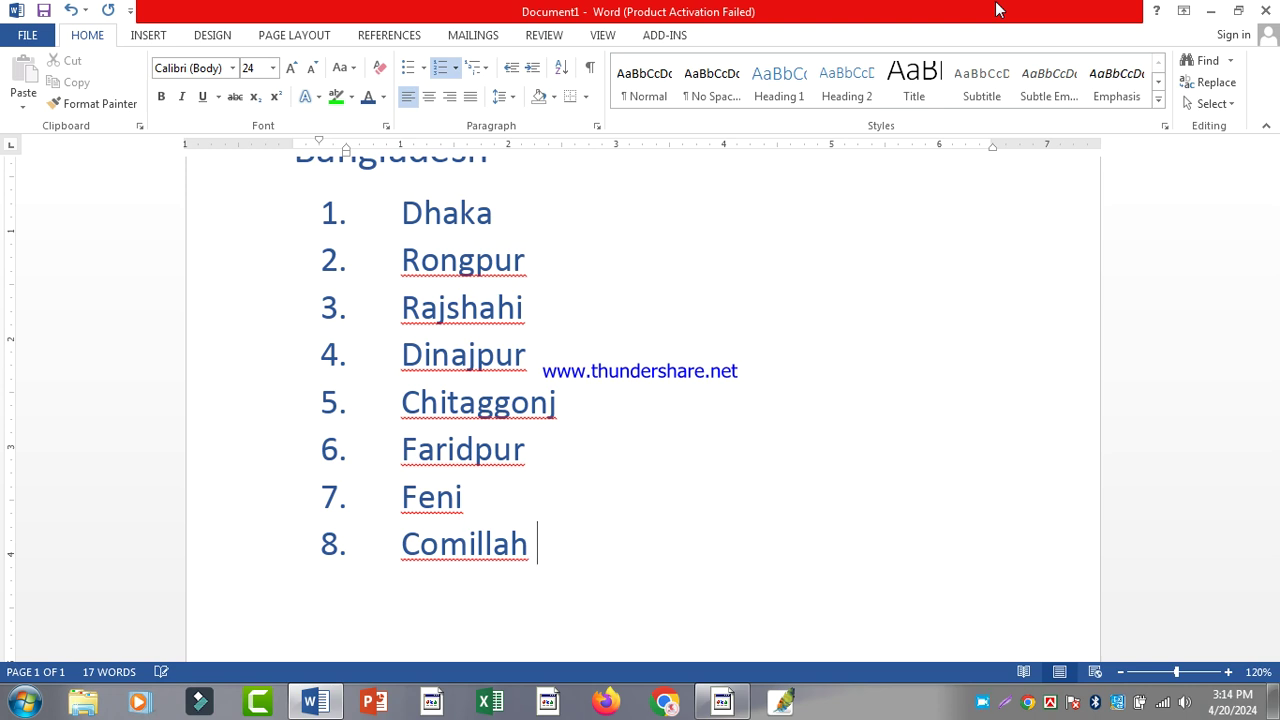
{"action": "key", "text": "ctrl+z"}
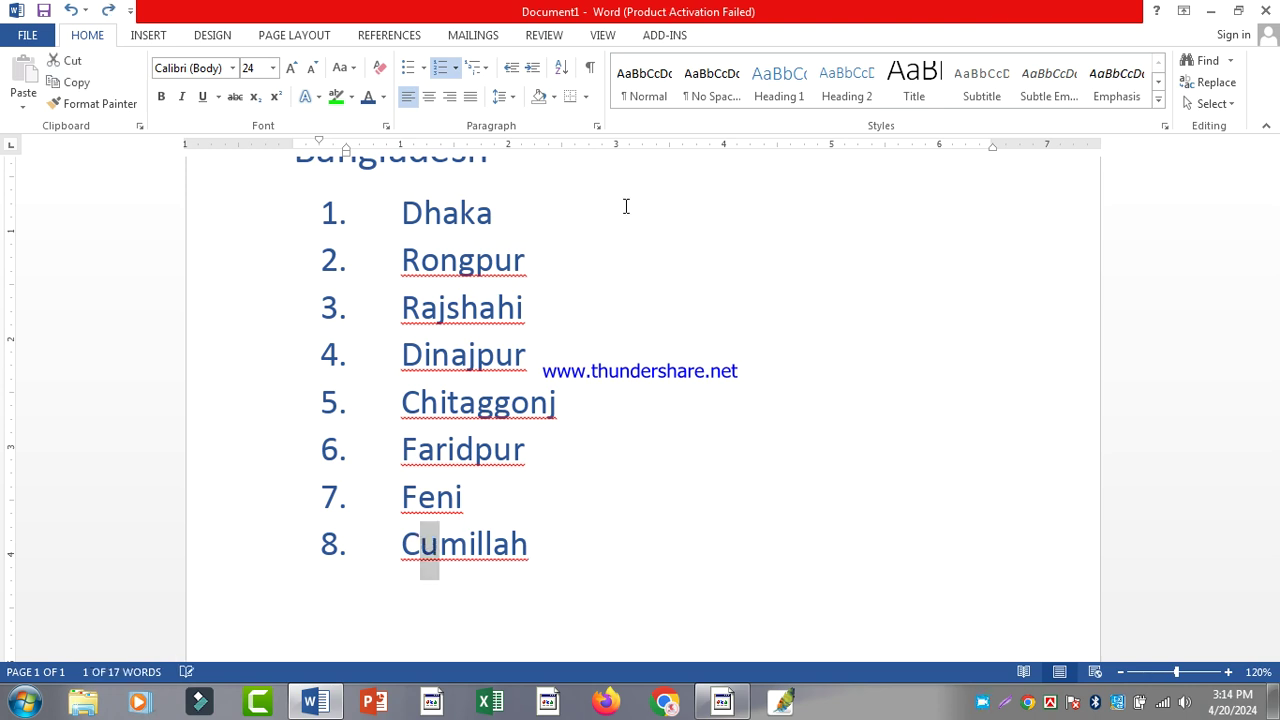
Center the "Bangladesh" heading above the numbered list
{"action": "scroll", "coordinate": [603, 461], "scroll_direction": "up", "scroll_amount": 1}
{"action": "scroll", "coordinate": [603, 461], "scroll_direction": "up", "scroll_amount": 1}
{"action": "left_click", "coordinate": [613, 388]}
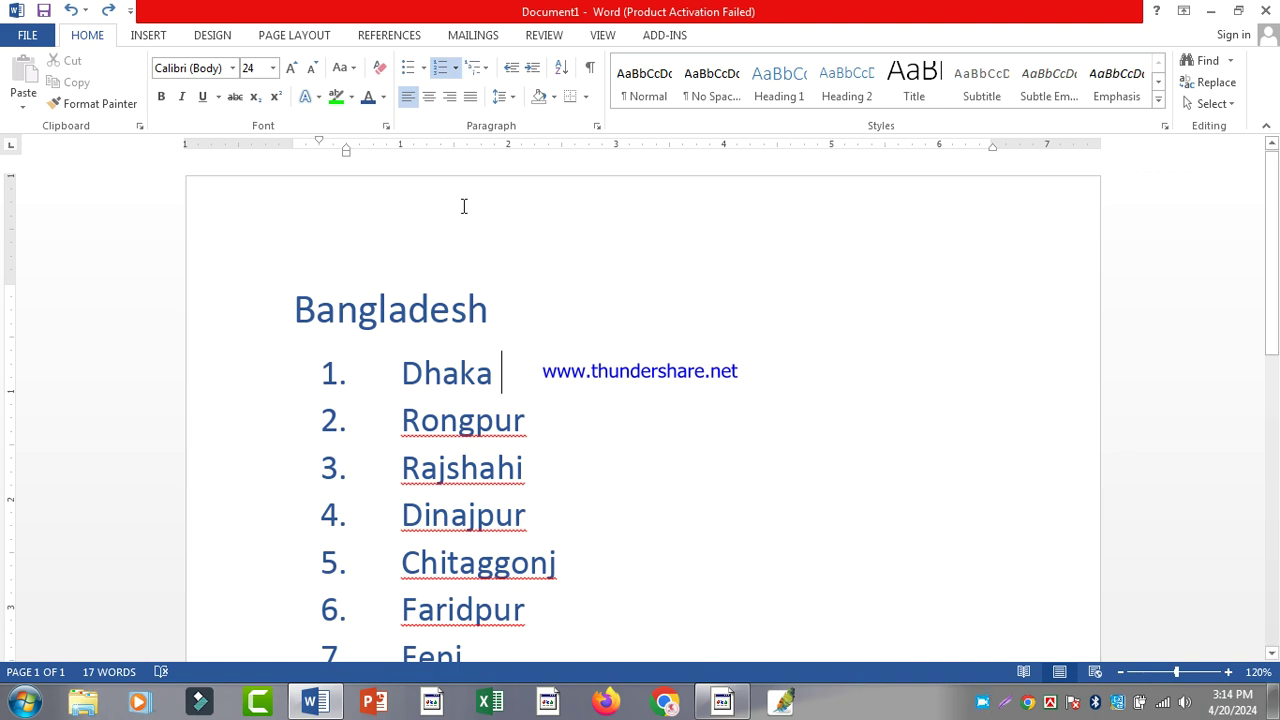
{"action": "left_click", "coordinate": [399, 304]}
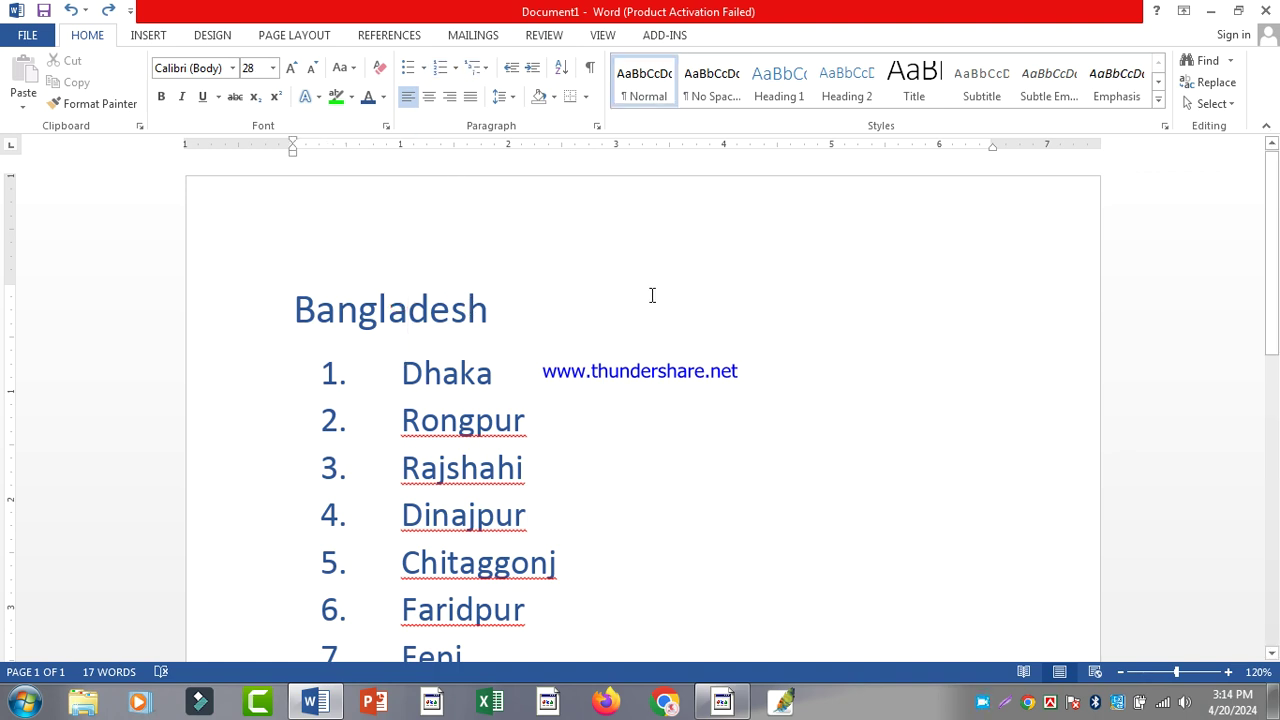
{"action": "left_click", "coordinate": [428, 96]}
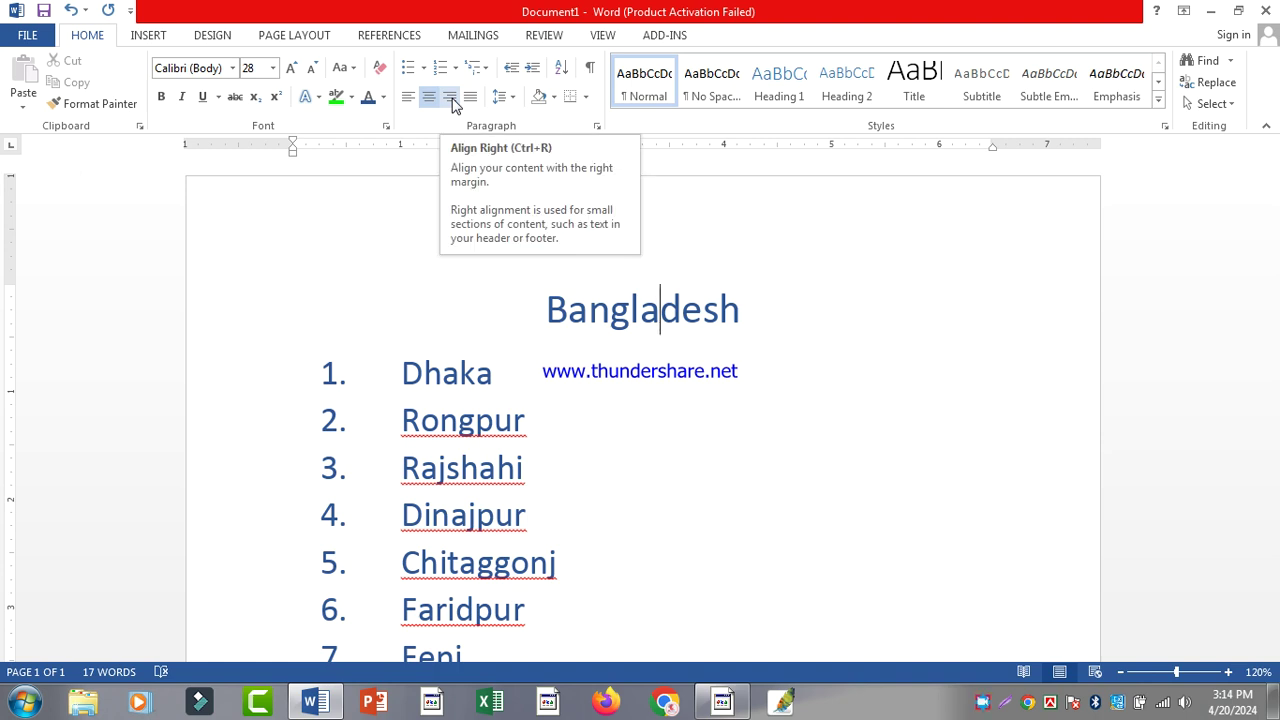
Try right and left alignment on the "Bangladesh" heading and return it to centered
{"action": "left_click", "coordinate": [451, 100]}
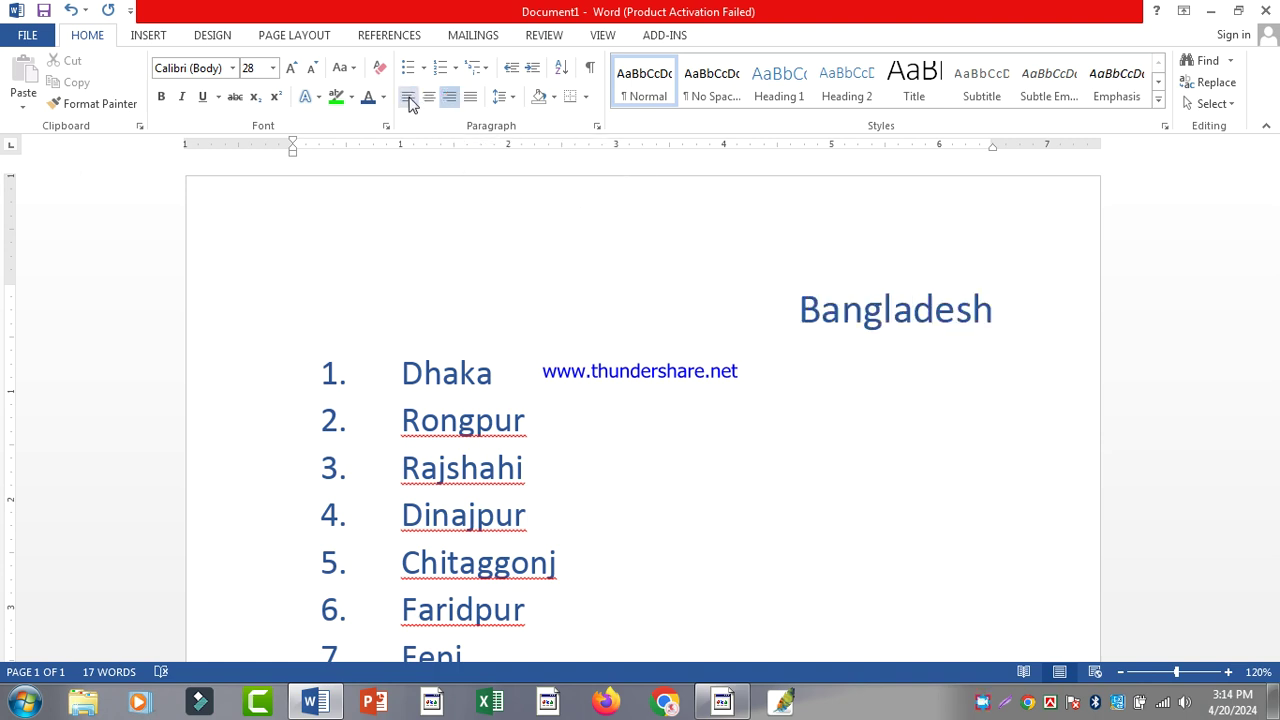
{"action": "left_click", "coordinate": [408, 98]}
{"action": "left_click", "coordinate": [427, 99]}
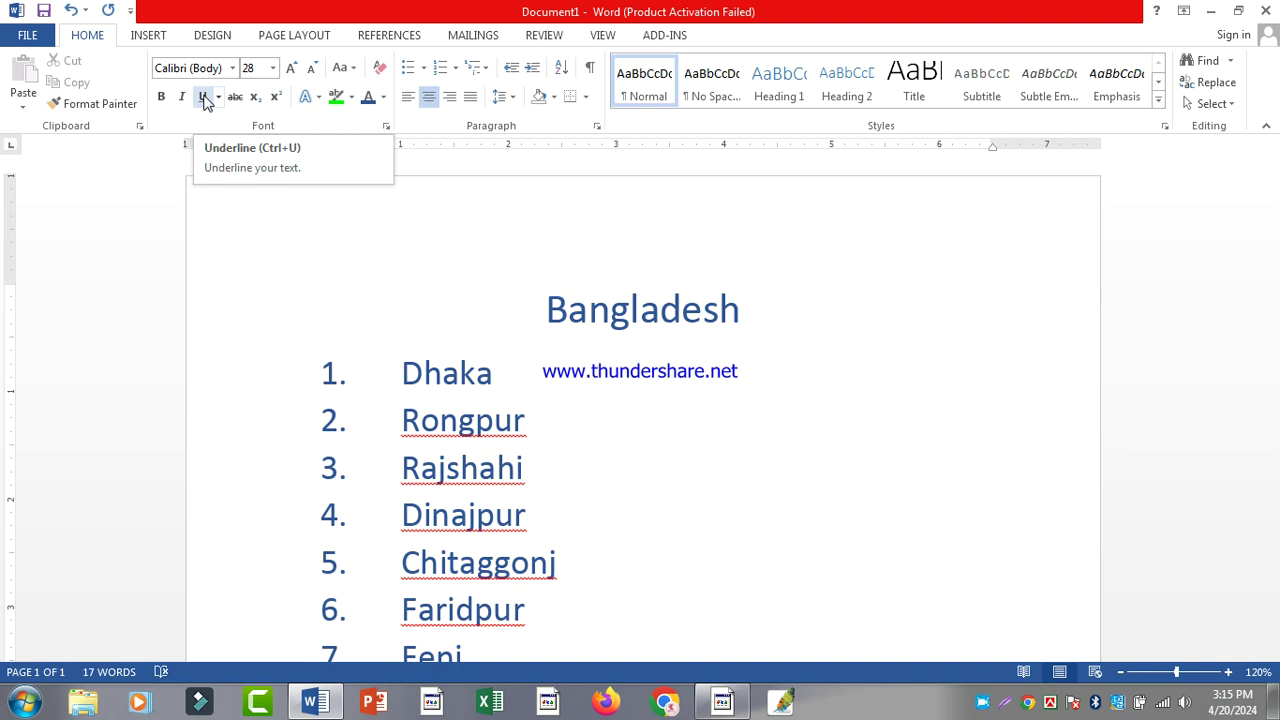
Try to enlarge the font to 48 with the cursor at the end of the "Bangladesh" heading
{"action": "left_click", "coordinate": [1009, 363]}
{"action": "left_click", "coordinate": [919, 321]}
{"action": "left_click", "coordinate": [846, 421]}
{"action": "left_click", "coordinate": [829, 369]}
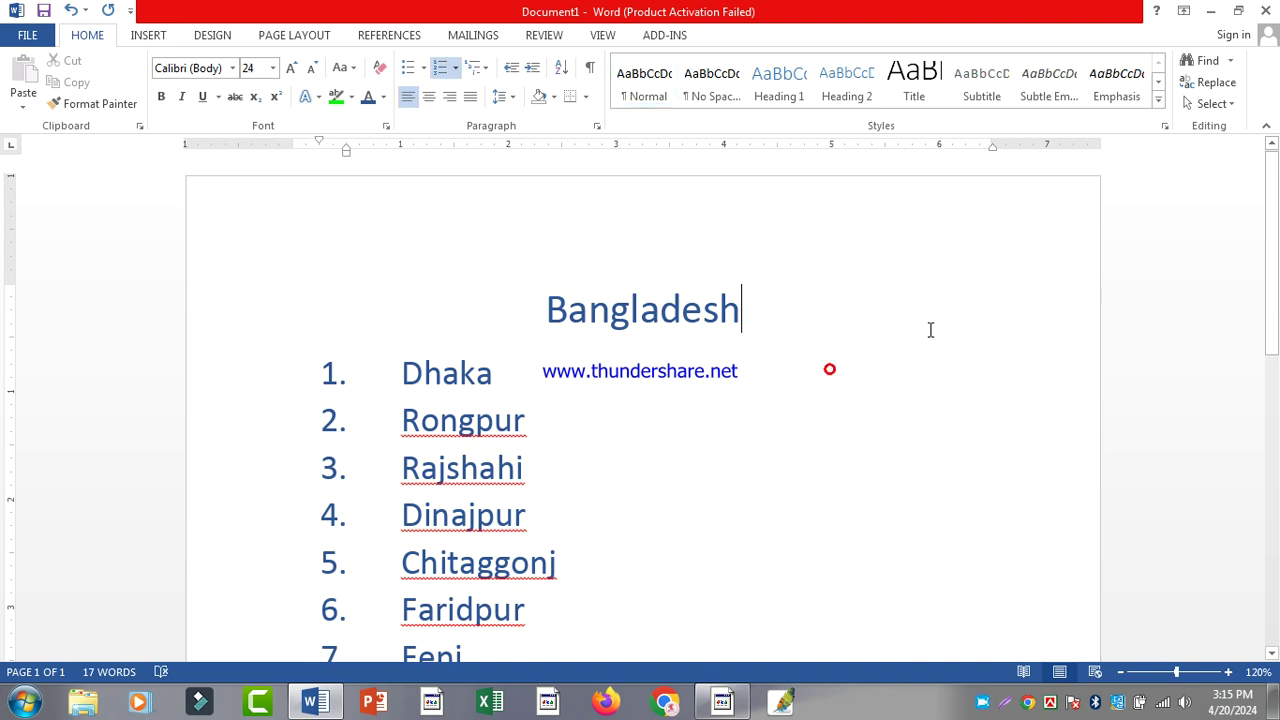
{"action": "left_click", "coordinate": [922, 327]}
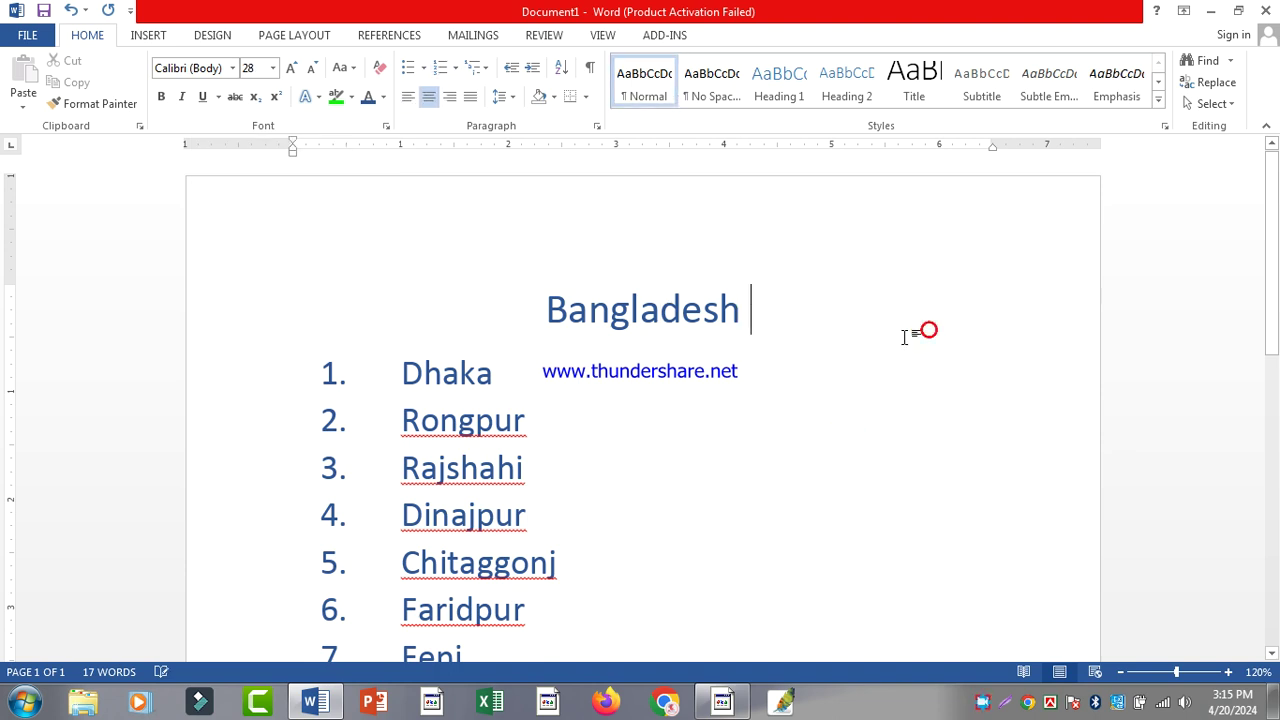
{"action": "left_click", "coordinate": [298, 73]}
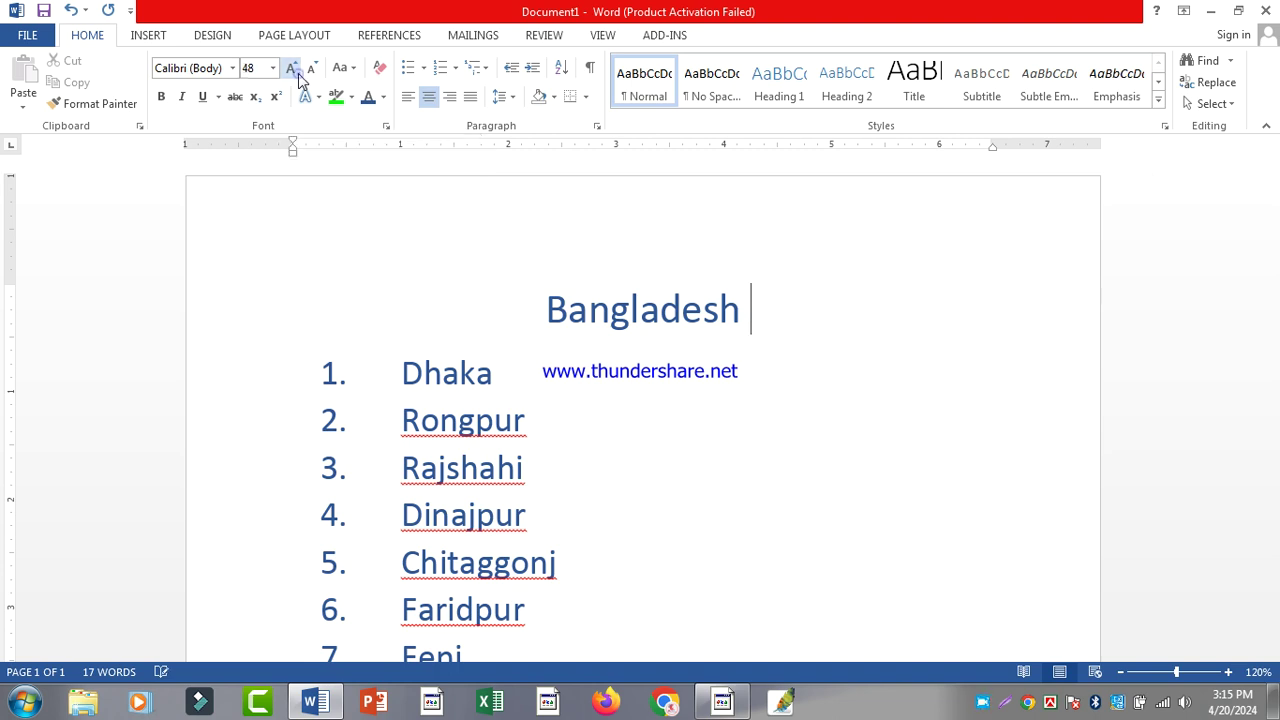
Set the whole "Bangladesh" heading to font size 72
{"action": "left_click_drag", "start_coordinate": [551, 300], "coordinate": [258, 312]}
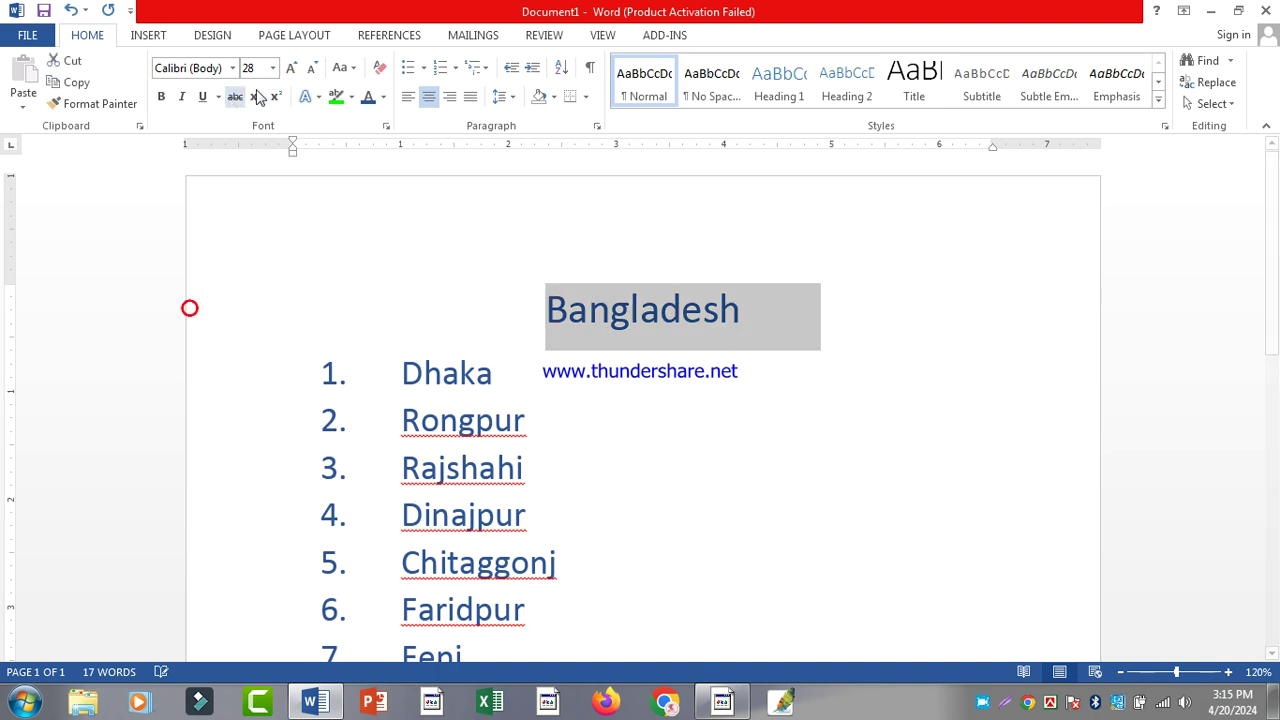
{"action": "left_click", "coordinate": [273, 69]}
{"action": "left_click", "coordinate": [250, 356]}
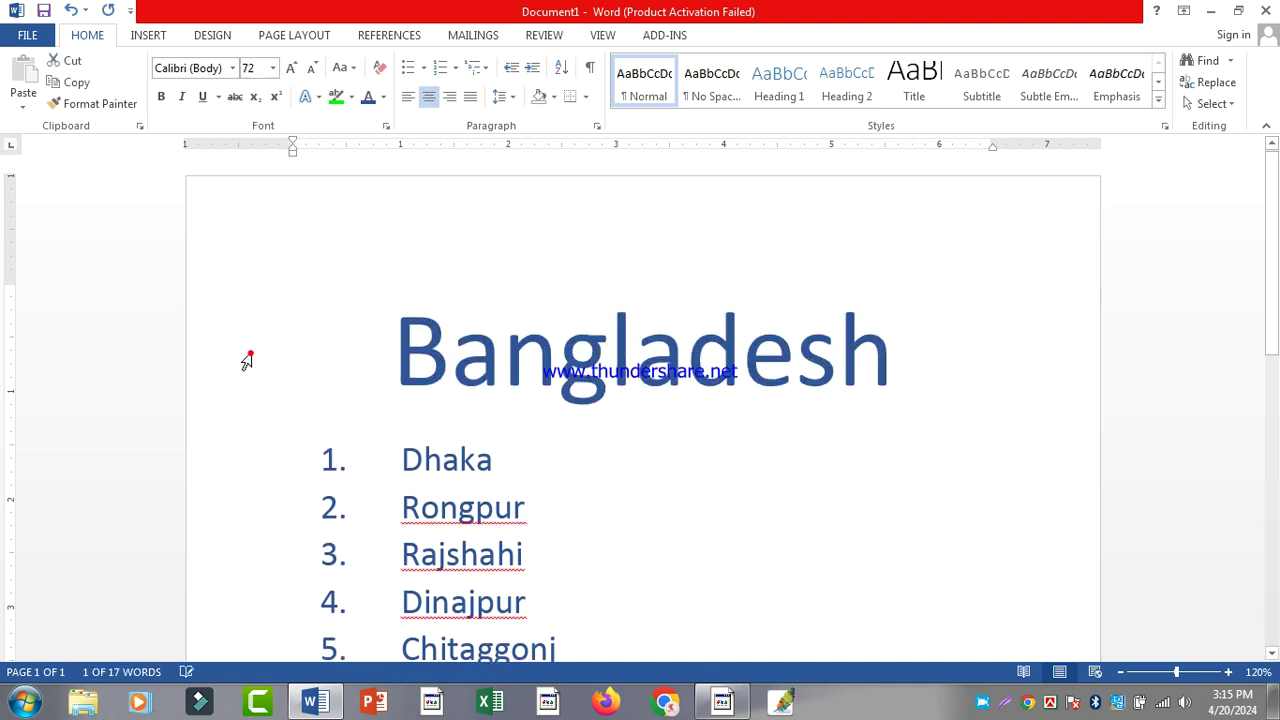
Switch the enlarged "Bangladesh" heading between left and right alignment and center it again
{"action": "scroll", "coordinate": [483, 300], "scroll_direction": "down", "scroll_amount": 2}
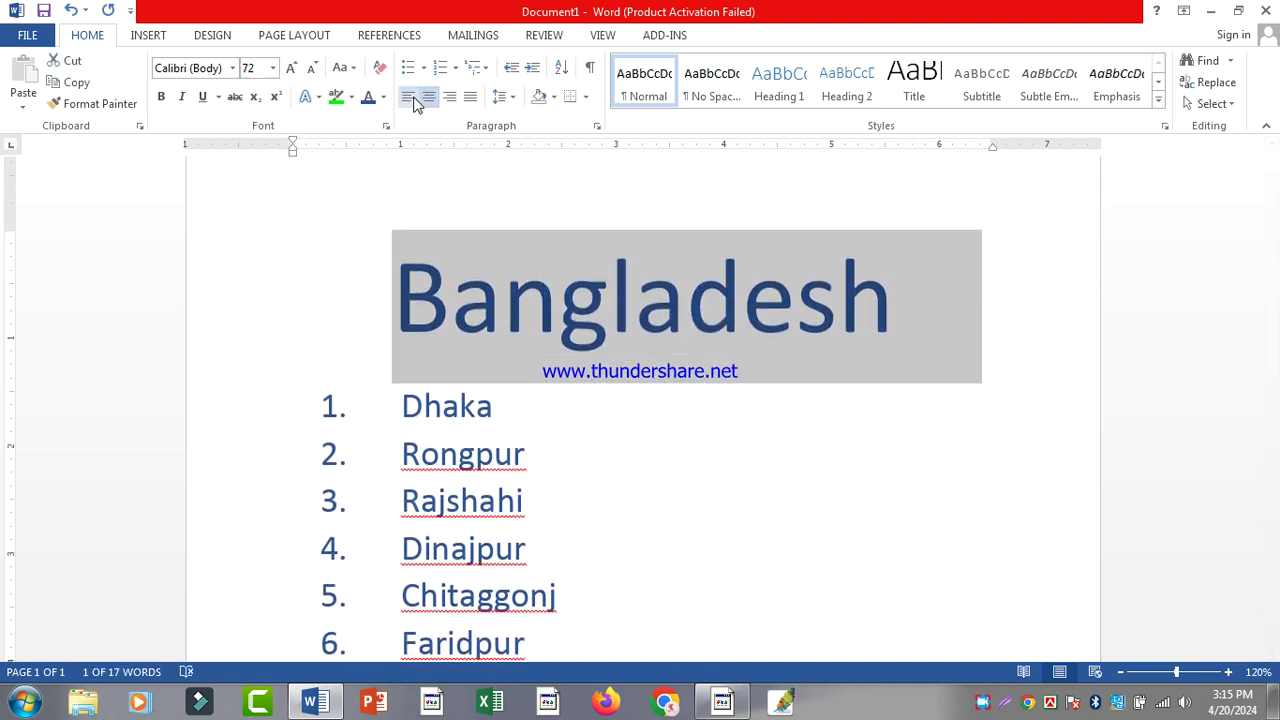
{"action": "key", "text": "ctrl+l"}
{"action": "left_click", "coordinate": [450, 97]}
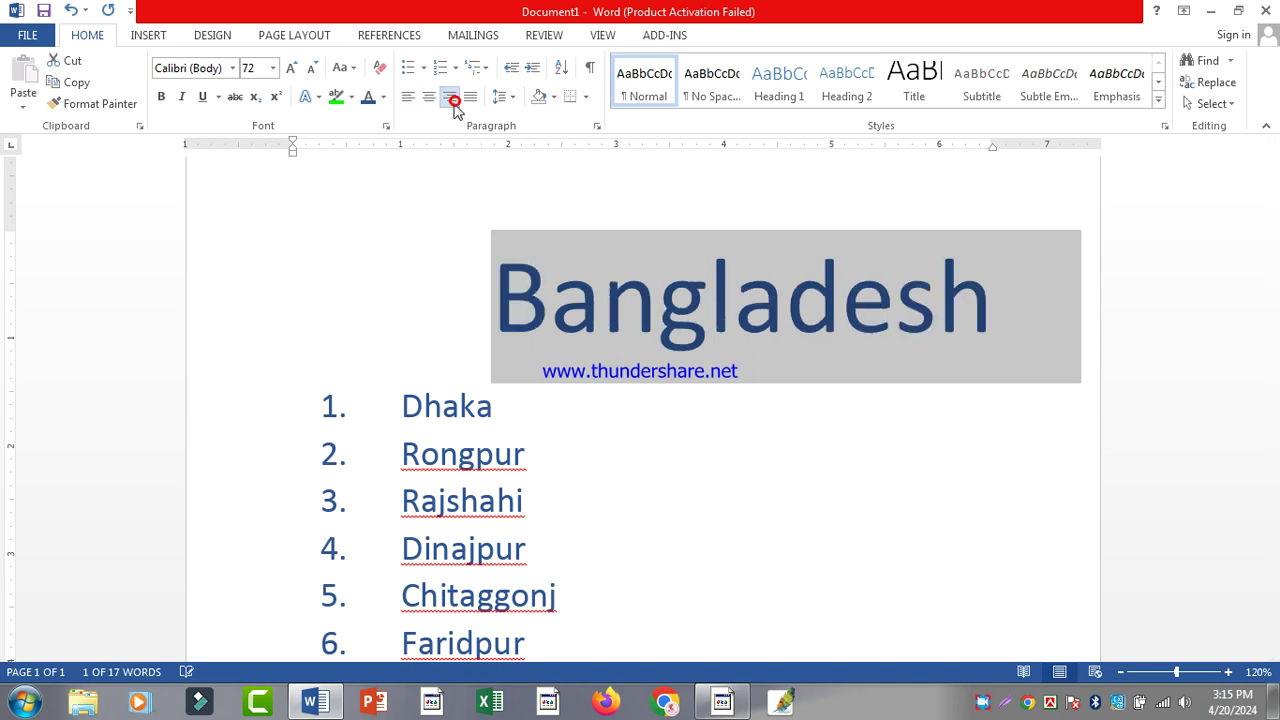
{"action": "left_click", "coordinate": [408, 96]}
{"action": "left_click", "coordinate": [423, 99]}
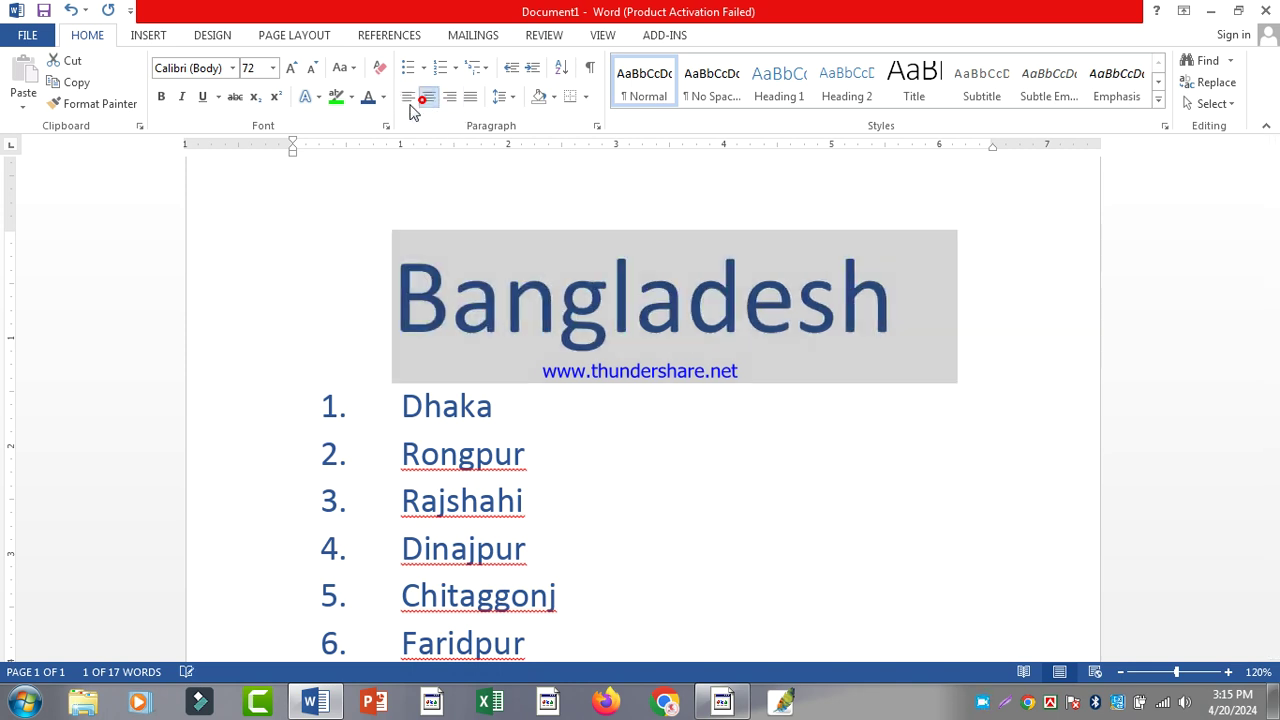
Increase the font size of the "Bangladesh" heading to 130 in successive increments
{"action": "left_click", "coordinate": [272, 67]}
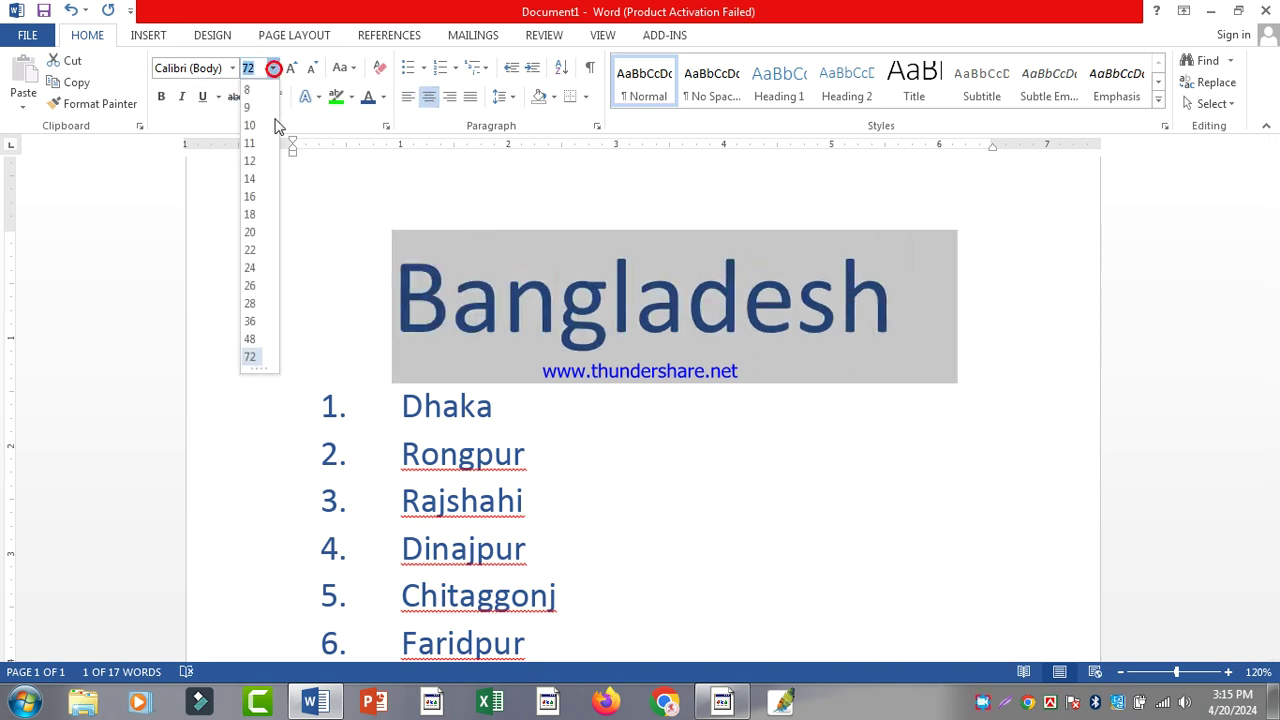
{"action": "left_click", "coordinate": [272, 67]}
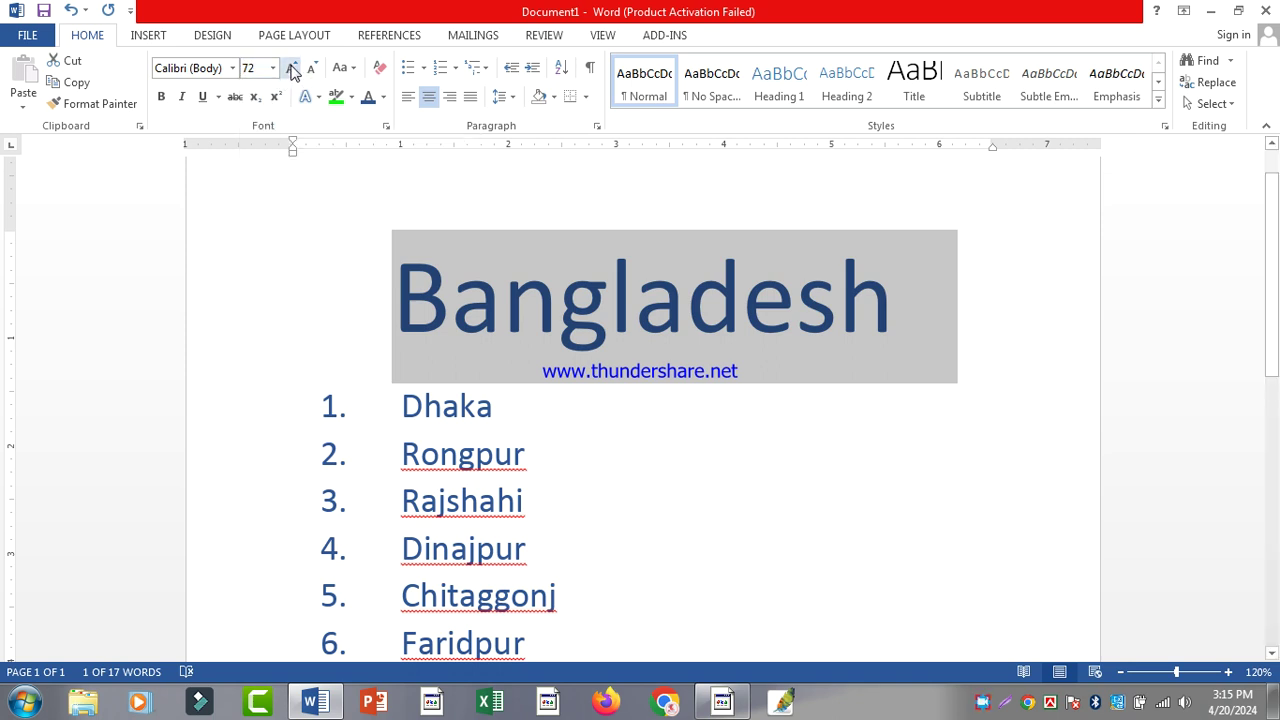
{"action": "left_click", "coordinate": [291, 68]}
{"action": "left_click", "coordinate": [291, 68]}
{"action": "left_click", "coordinate": [291, 68]}
{"action": "left_click", "coordinate": [292, 68]}
{"action": "left_click", "coordinate": [292, 68]}
{"action": "left_click", "coordinate": [292, 68]}
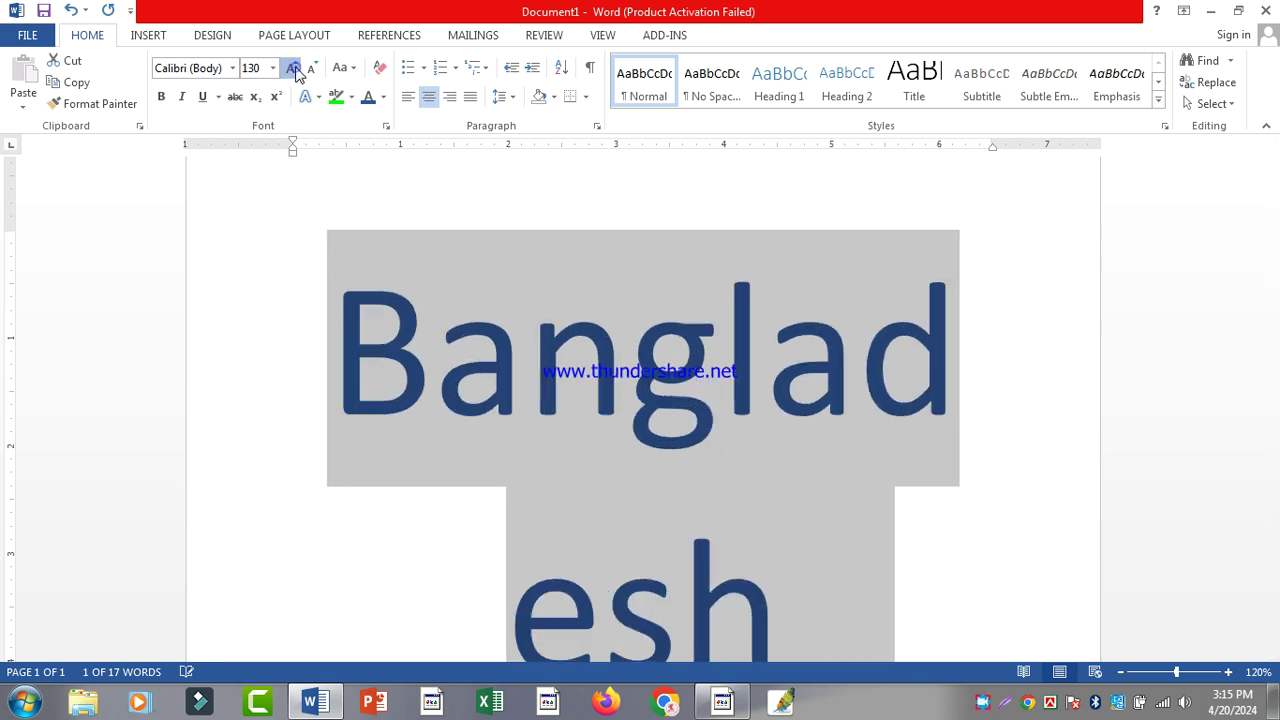
Increase the font size of the "Bangladesh" heading to 180 in successive increments
{"action": "left_click", "coordinate": [292, 68]}
{"action": "left_click", "coordinate": [292, 68]}
{"action": "left_click", "coordinate": [292, 68]}
{"action": "left_click", "coordinate": [292, 68]}
{"action": "left_click", "coordinate": [292, 68]}
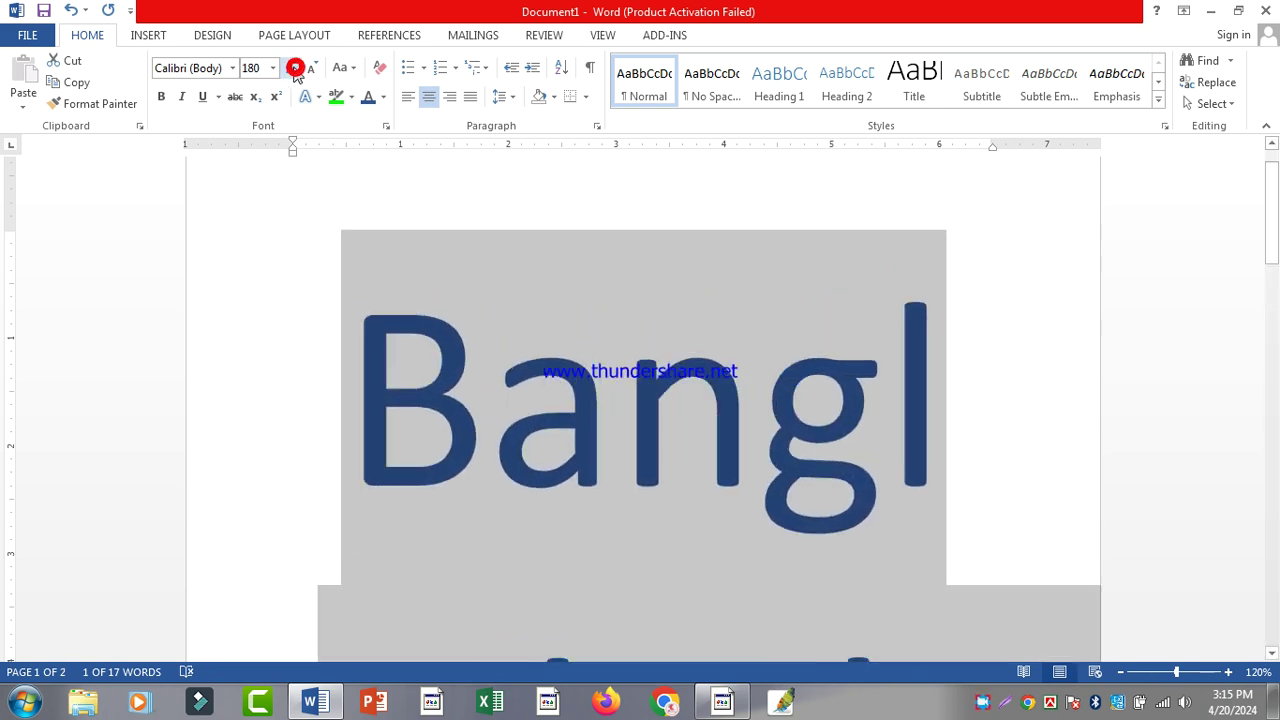
Shrink the "Bangladesh" heading in successive decrements down to font size 6
{"action": "left_click", "coordinate": [311, 68]}
{"action": "left_click", "coordinate": [311, 68]}
{"action": "left_click", "coordinate": [311, 68]}
{"action": "left_click", "coordinate": [311, 68]}
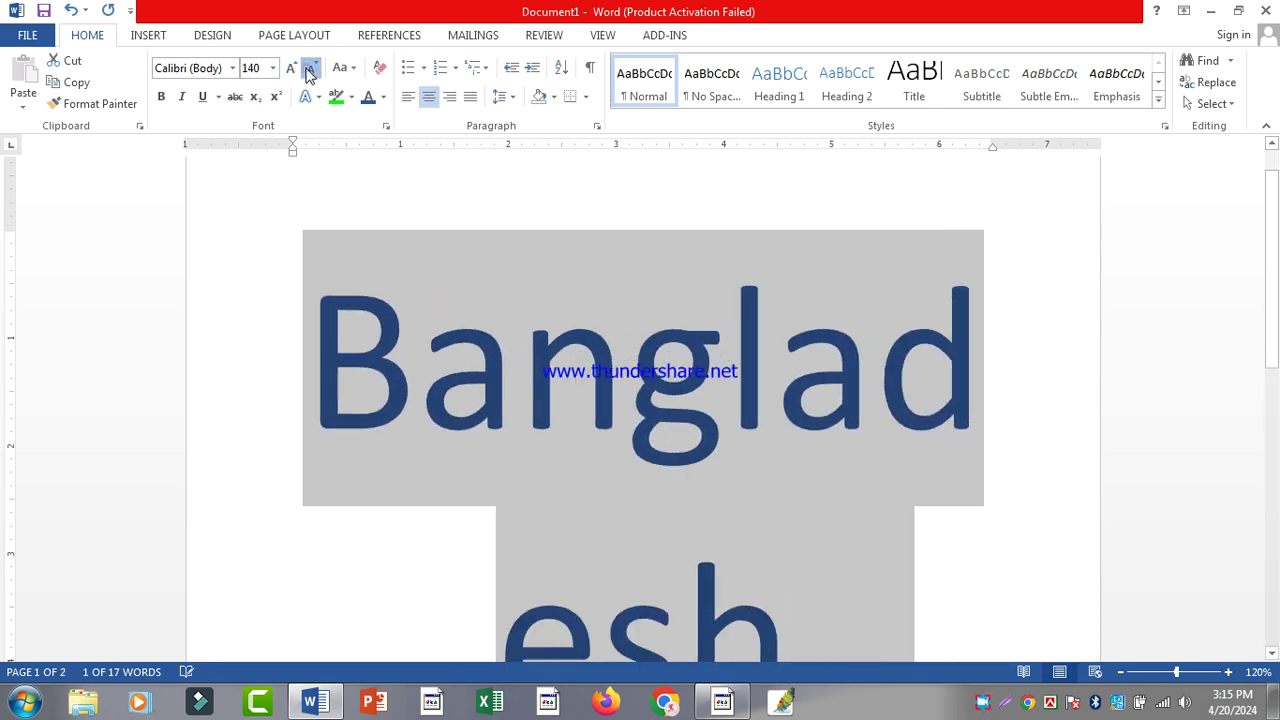
{"action": "left_click", "coordinate": [311, 68]}
{"action": "left_click", "coordinate": [311, 68]}
{"action": "left_click", "coordinate": [311, 68]}
{"action": "left_click", "coordinate": [311, 68]}
{"action": "left_click", "coordinate": [311, 68]}
{"action": "left_click", "coordinate": [311, 68]}
{"action": "left_click", "coordinate": [311, 68]}
{"action": "left_click", "coordinate": [311, 68]}
{"action": "left_click", "coordinate": [309, 70]}
{"action": "left_click", "coordinate": [309, 70]}
{"action": "left_click", "coordinate": [309, 70]}
{"action": "left_click", "coordinate": [309, 70]}
{"action": "left_click", "coordinate": [309, 70]}
{"action": "left_click", "coordinate": [309, 70]}
{"action": "left_click", "coordinate": [309, 70]}
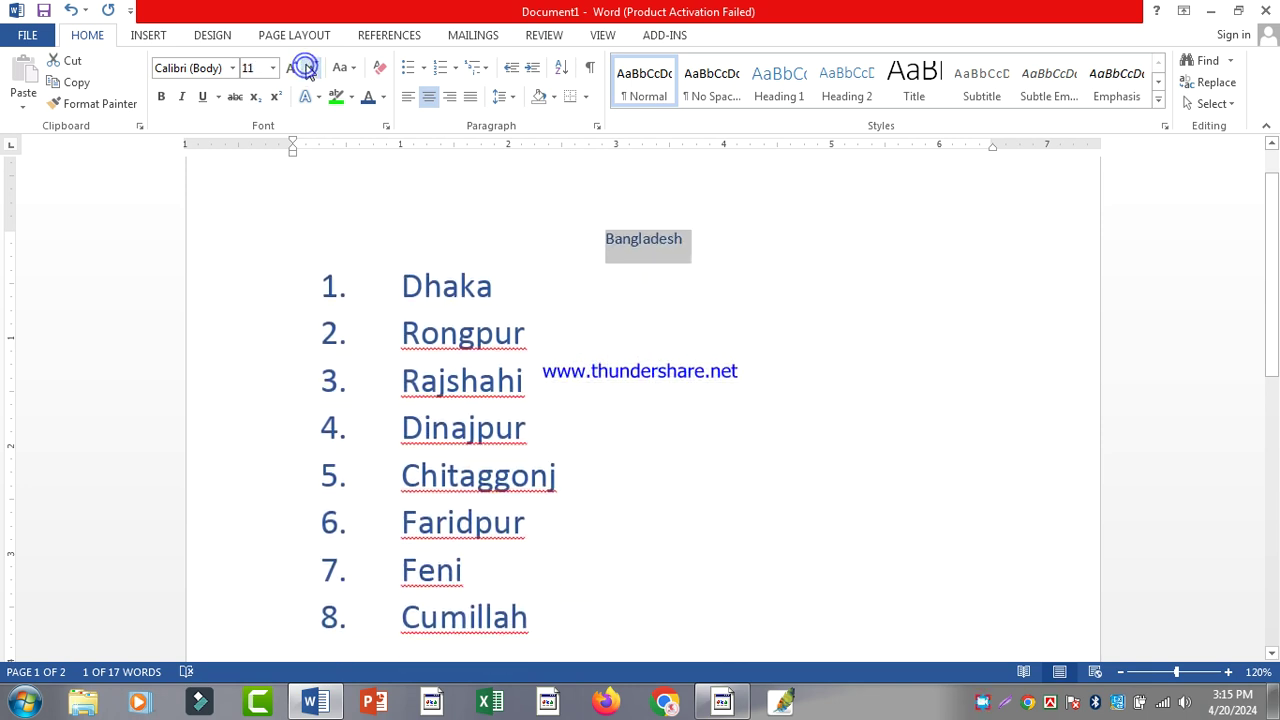
{"action": "left_click", "coordinate": [307, 68]}
{"action": "left_click", "coordinate": [307, 68]}
{"action": "left_click", "coordinate": [307, 68]}
{"action": "left_click", "coordinate": [307, 68]}
{"action": "left_click", "coordinate": [307, 68]}
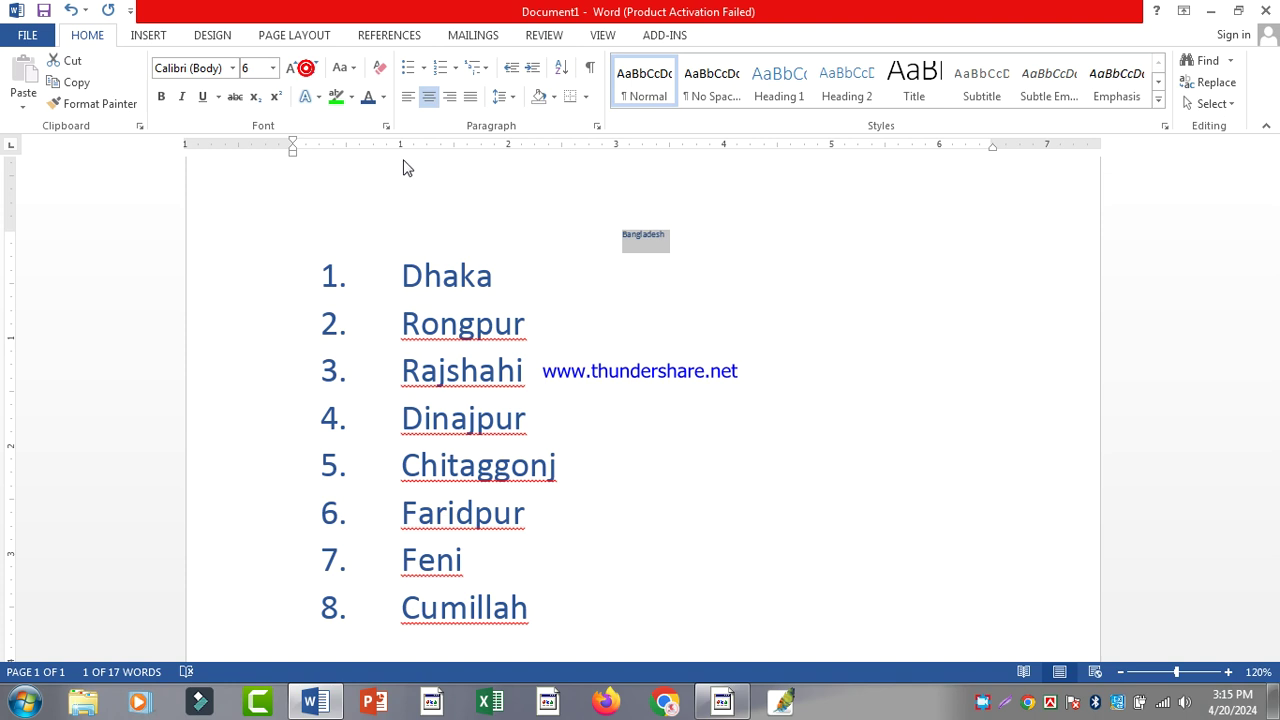
Set the whole "Bangladesh" heading to font size 22 and replace that with 111
{"action": "left_click", "coordinate": [273, 68]}
{"action": "left_click", "coordinate": [246, 240]}
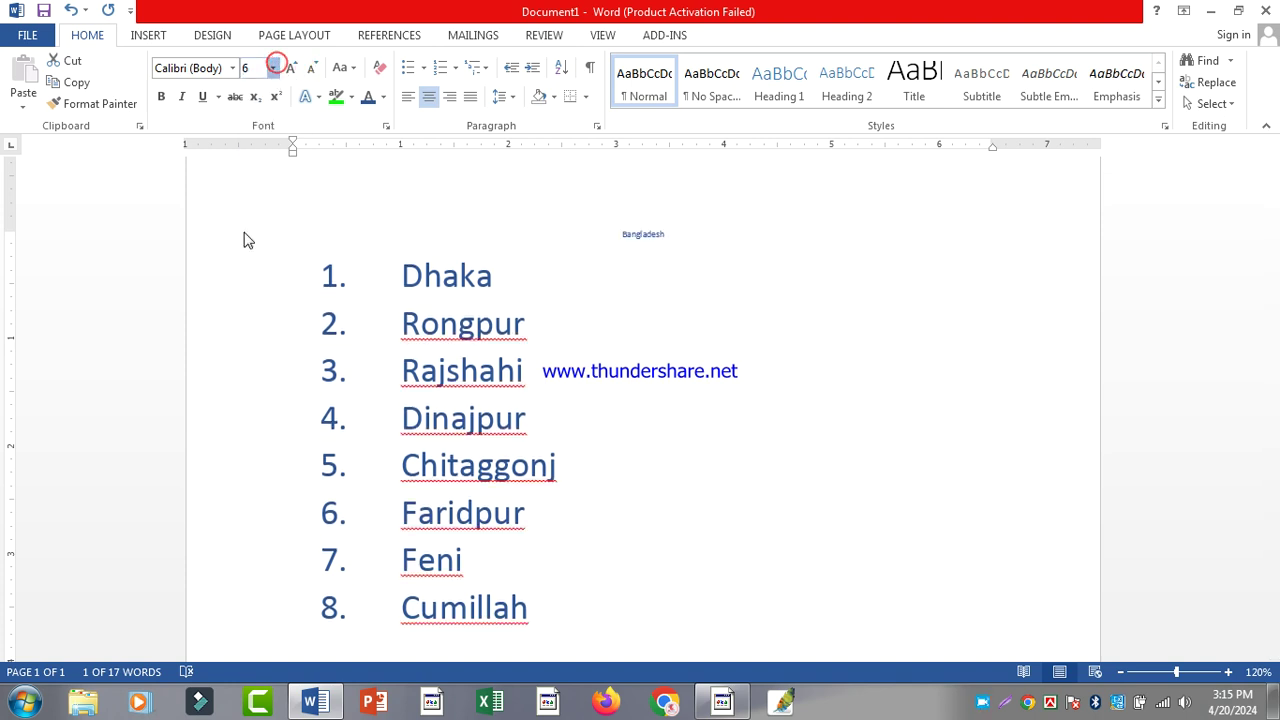
{"action": "left_click", "coordinate": [255, 70]}
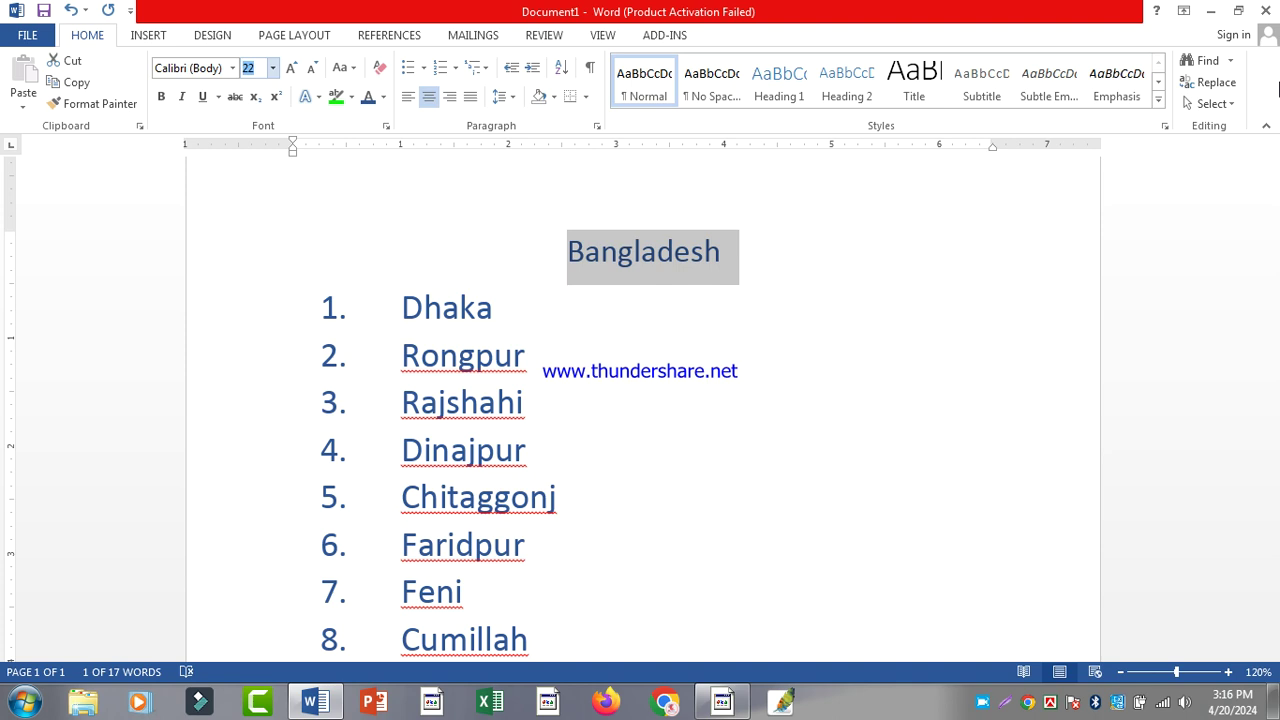
{"action": "type", "text": "111"}
{"action": "key", "text": "Return"}
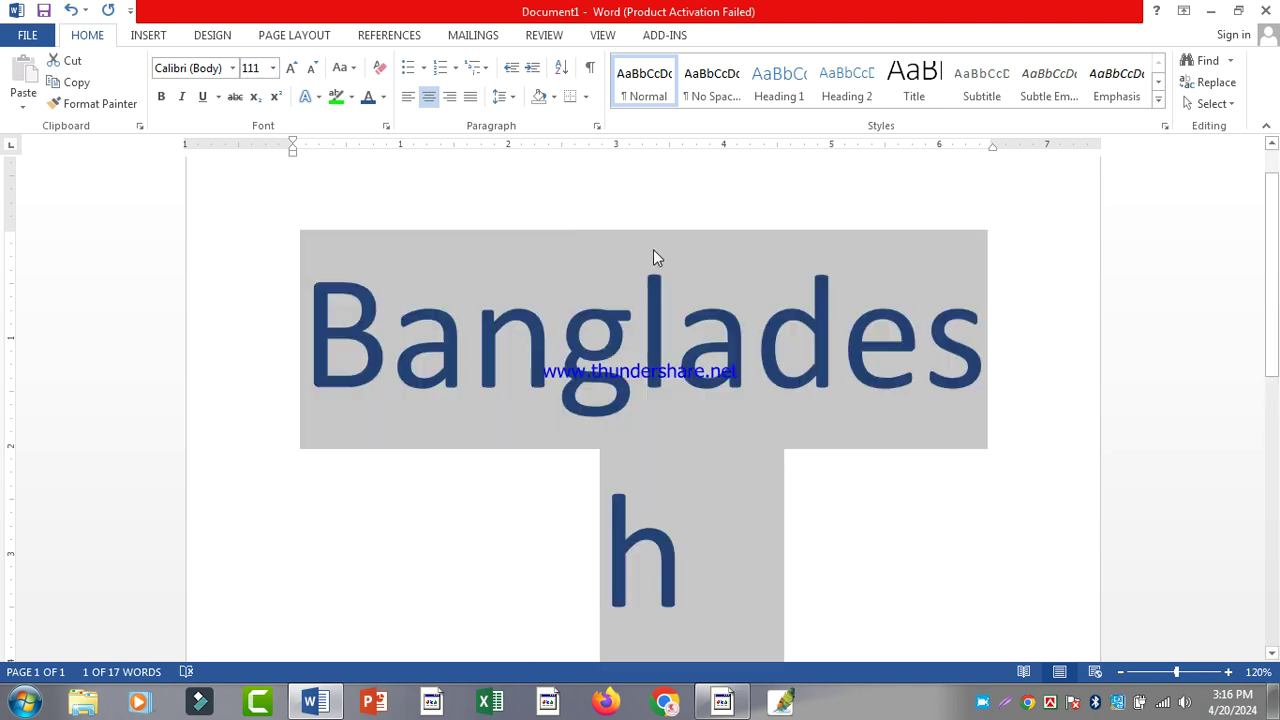
Set the font size of the selected "Bangladesh" heading to 12
{"action": "left_click", "coordinate": [250, 68]}
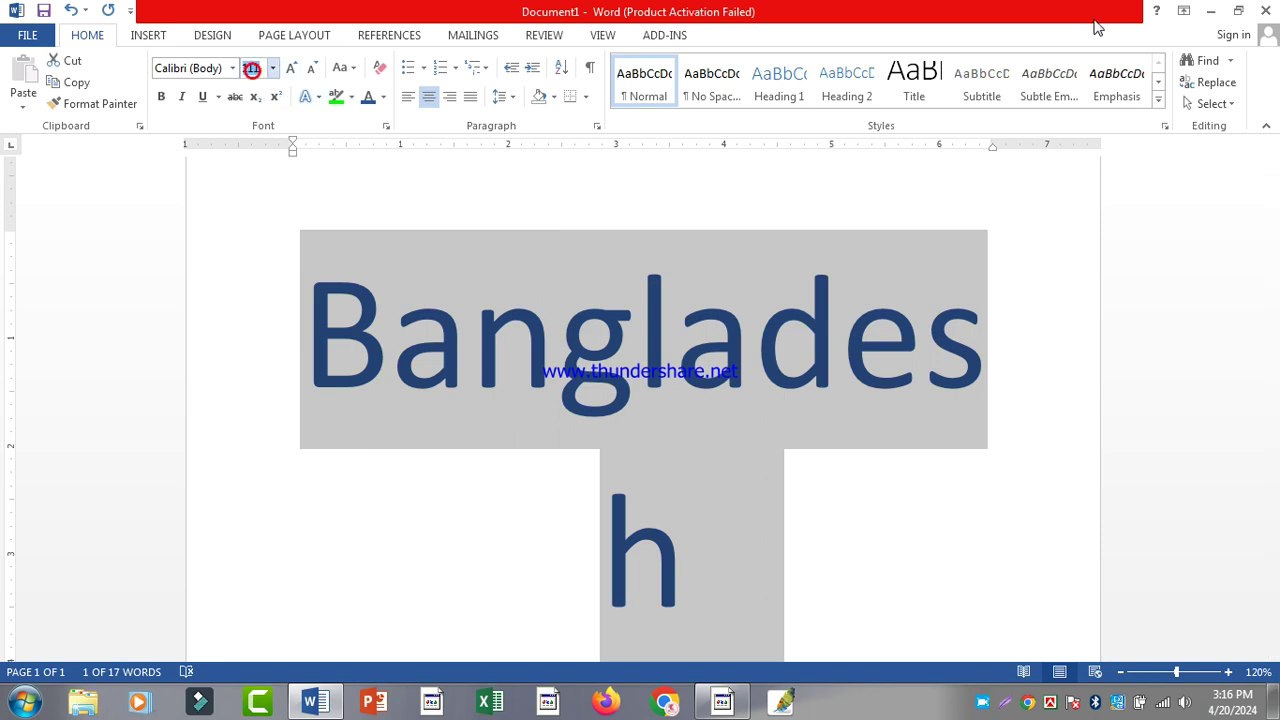
{"action": "type", "text": "12"}
{"action": "key", "text": "Return"}
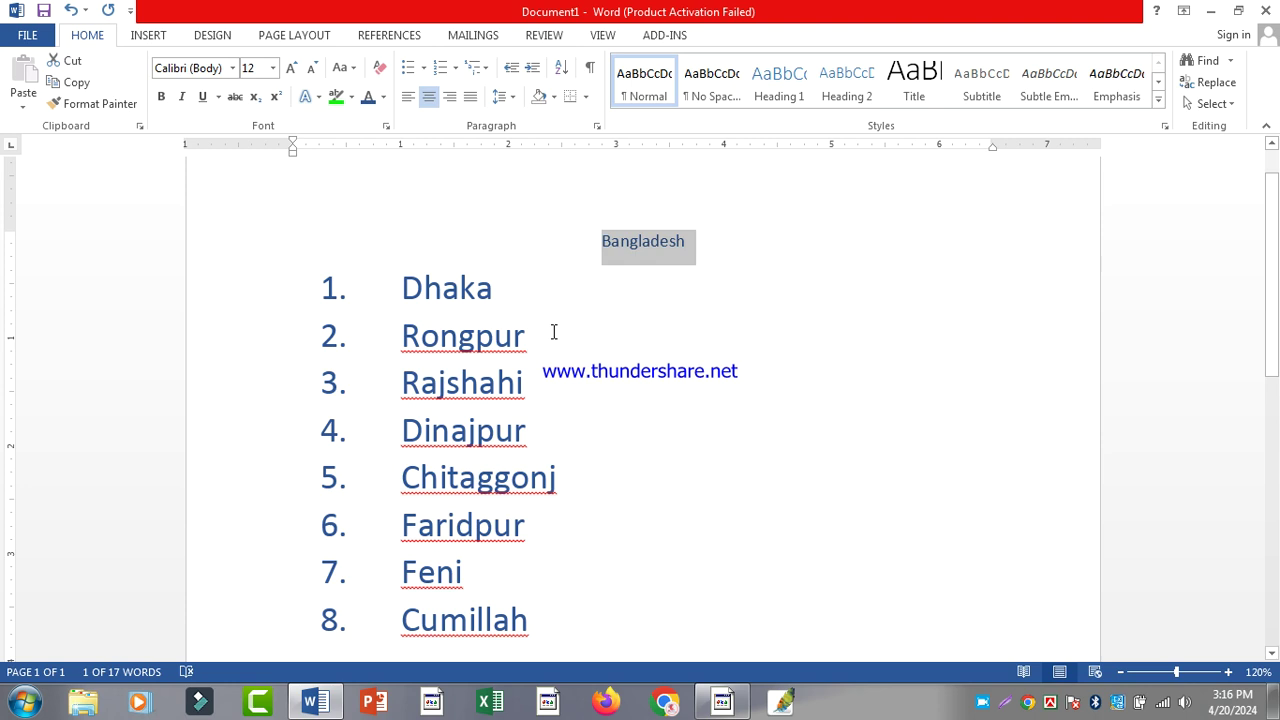
Enlarge the "Bangladesh" heading in successive increments up to font size 48
{"action": "left_click", "coordinate": [295, 75]}
{"action": "left_click", "coordinate": [295, 75]}
{"action": "left_click", "coordinate": [295, 75]}
{"action": "left_click", "coordinate": [295, 75]}
{"action": "left_click", "coordinate": [295, 75]}
{"action": "left_click", "coordinate": [295, 75]}
{"action": "left_click", "coordinate": [295, 75]}
{"action": "left_click", "coordinate": [295, 75]}
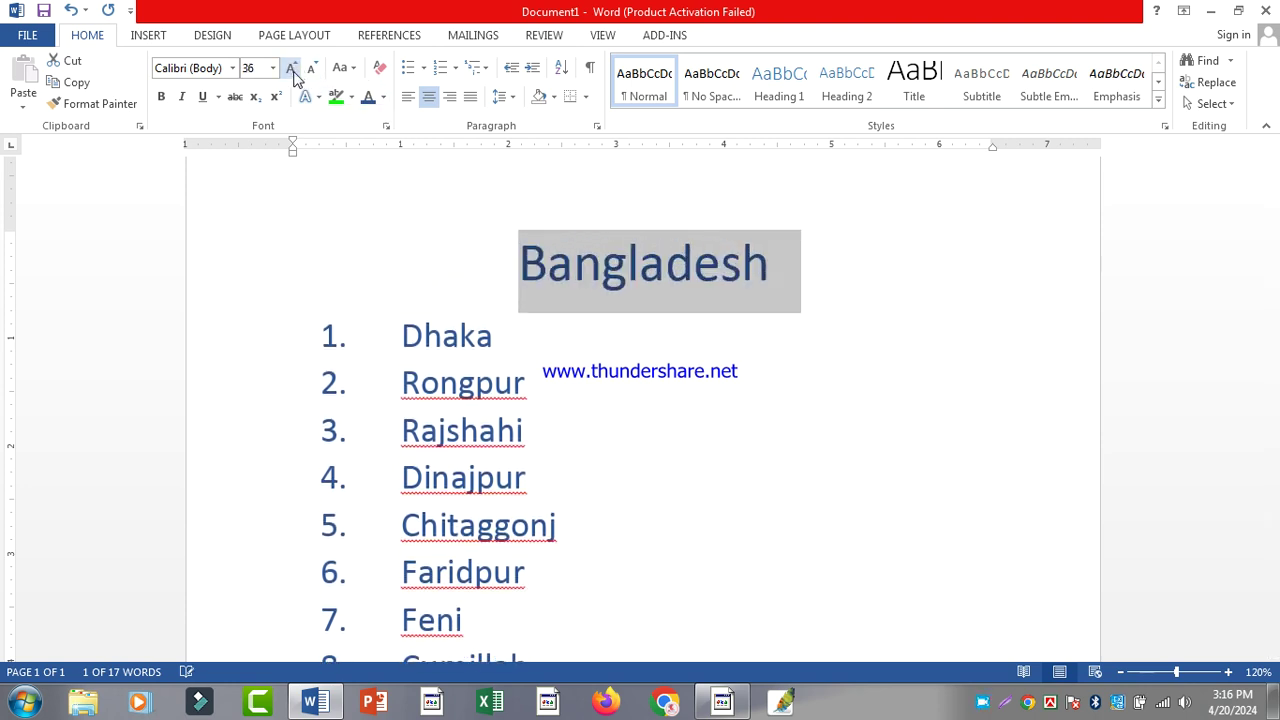
{"action": "left_click", "coordinate": [295, 75]}
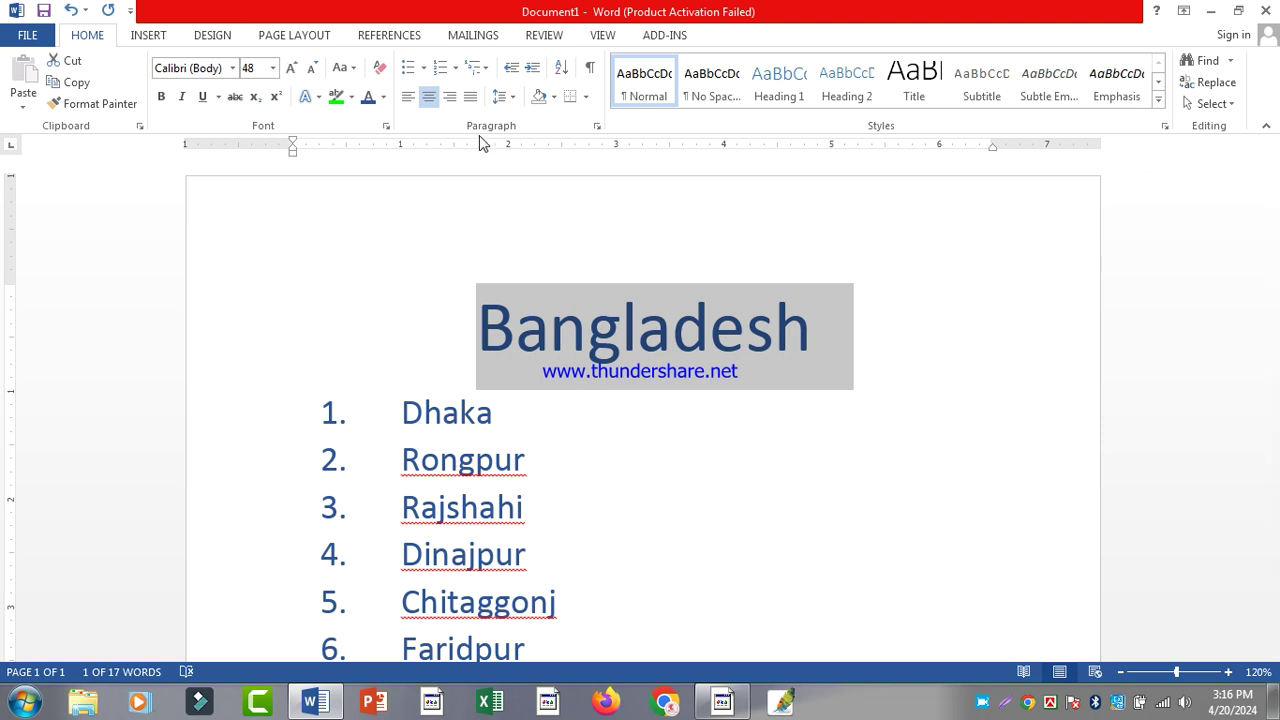
{"action": "left_click", "coordinate": [1222, 104]}
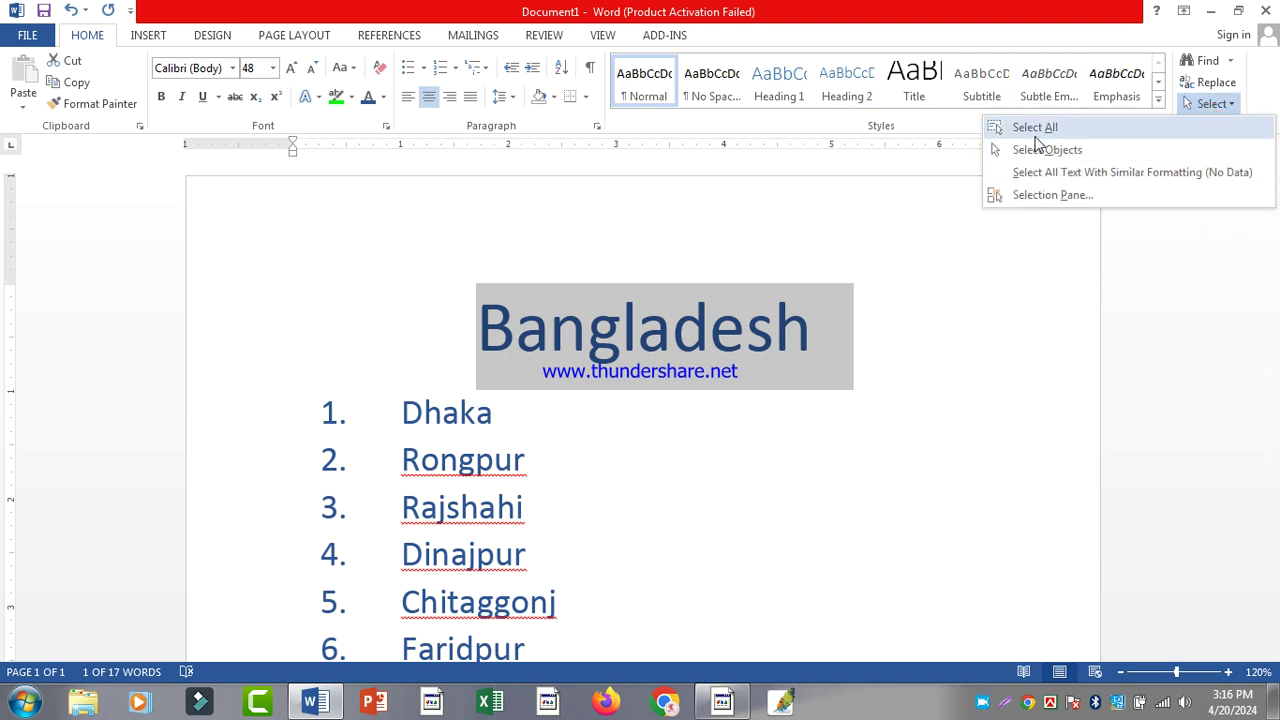
{"action": "left_click", "coordinate": [691, 594]}
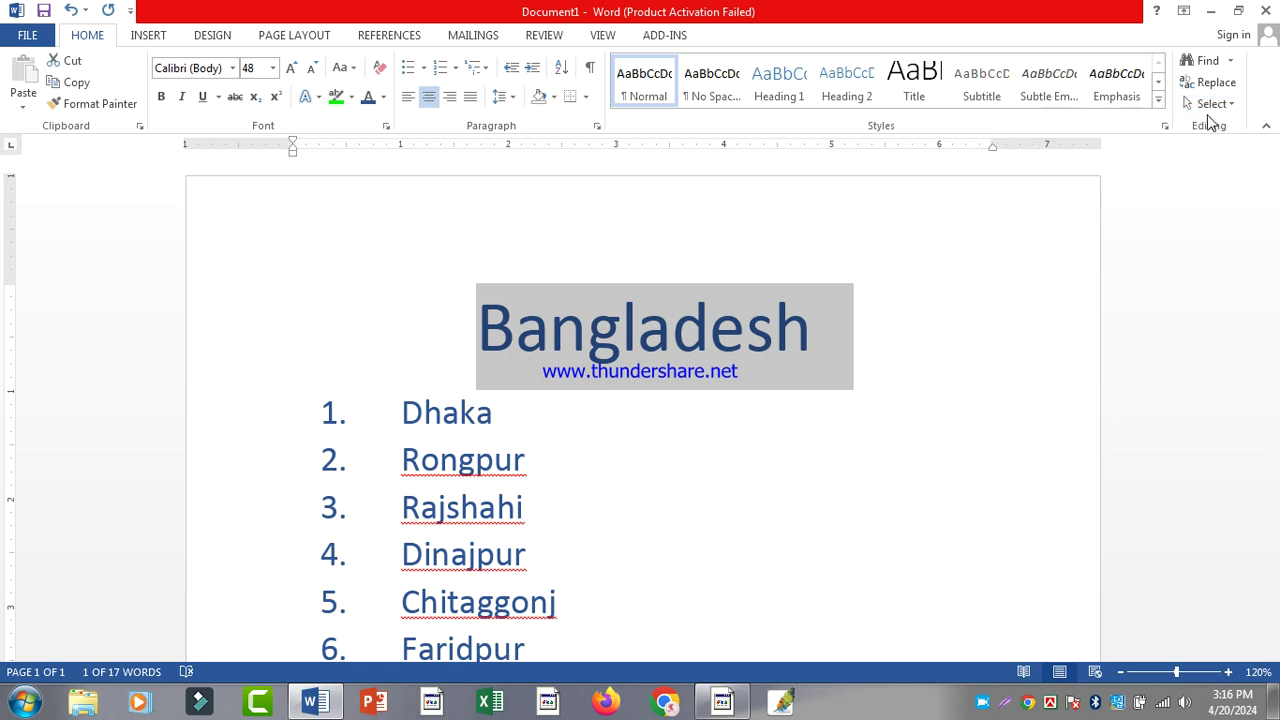
{"action": "scroll", "coordinate": [1210, 118], "scroll_direction": "down", "scroll_amount": 3}
{"action": "left_click", "coordinate": [951, 403]}
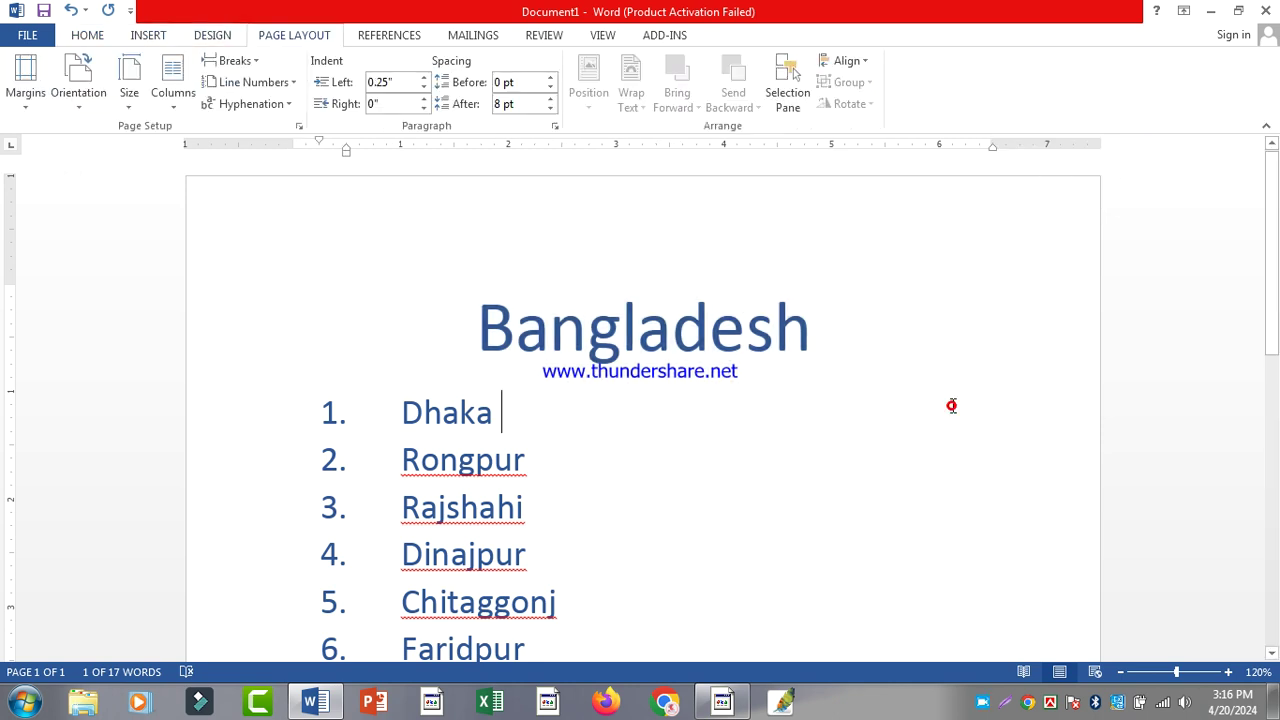
Select all the text in the document, including the heading and the whole city list, and clear the selection
{"action": "left_click", "coordinate": [87, 35]}
{"action": "left_click", "coordinate": [1187, 104]}
{"action": "left_click", "coordinate": [1055, 132]}
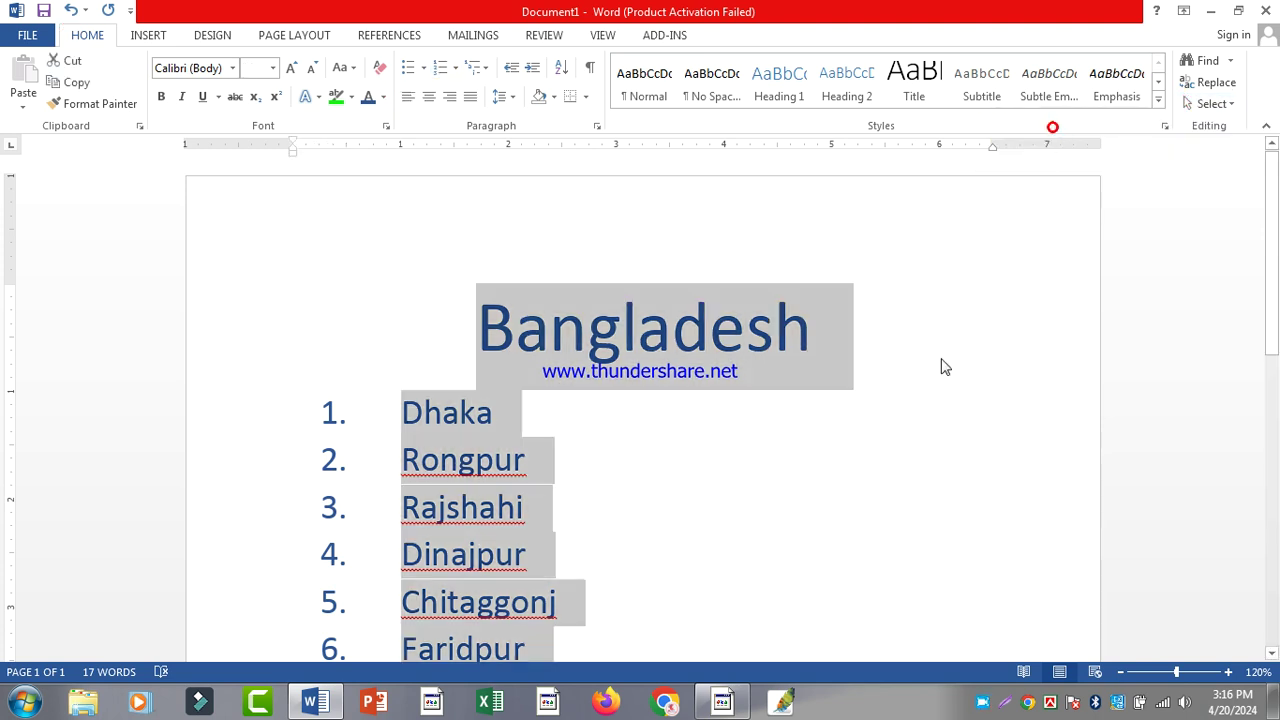
{"action": "scroll", "coordinate": [943, 366], "scroll_direction": "down", "scroll_amount": 5}
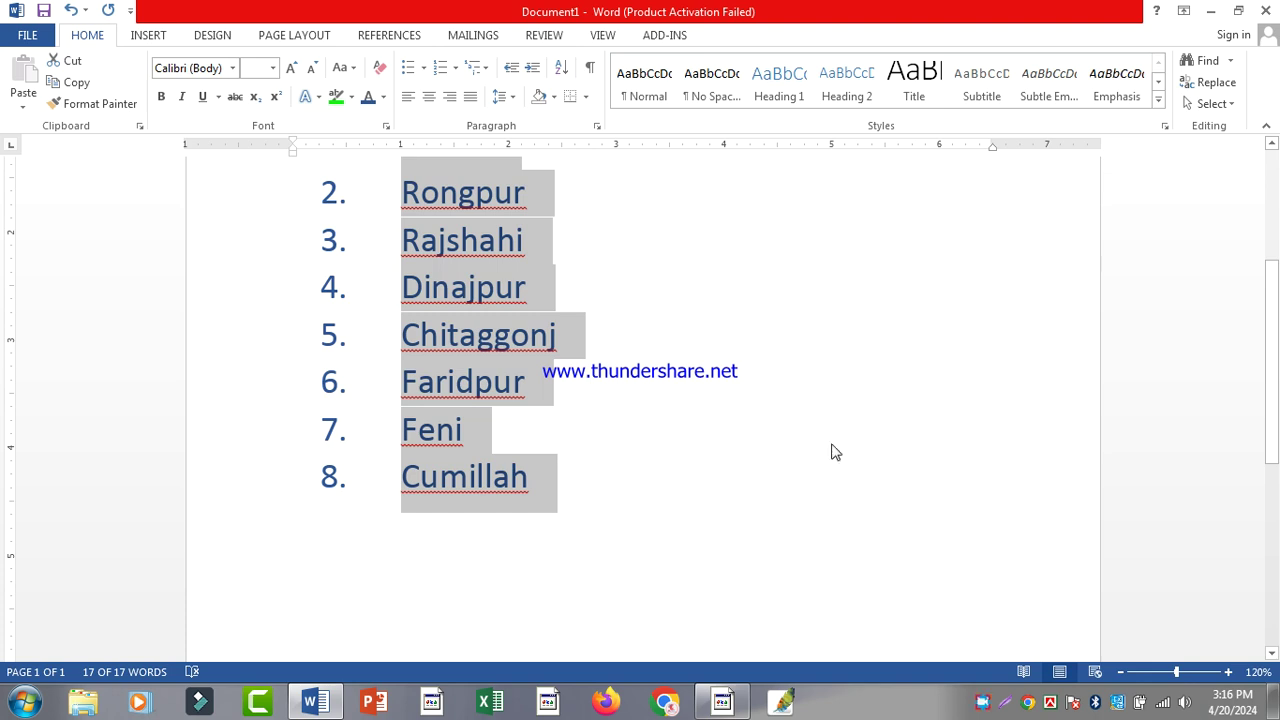
{"action": "left_click", "coordinate": [410, 588]}
{"action": "scroll", "coordinate": [410, 588], "scroll_direction": "up", "scroll_amount": 3}
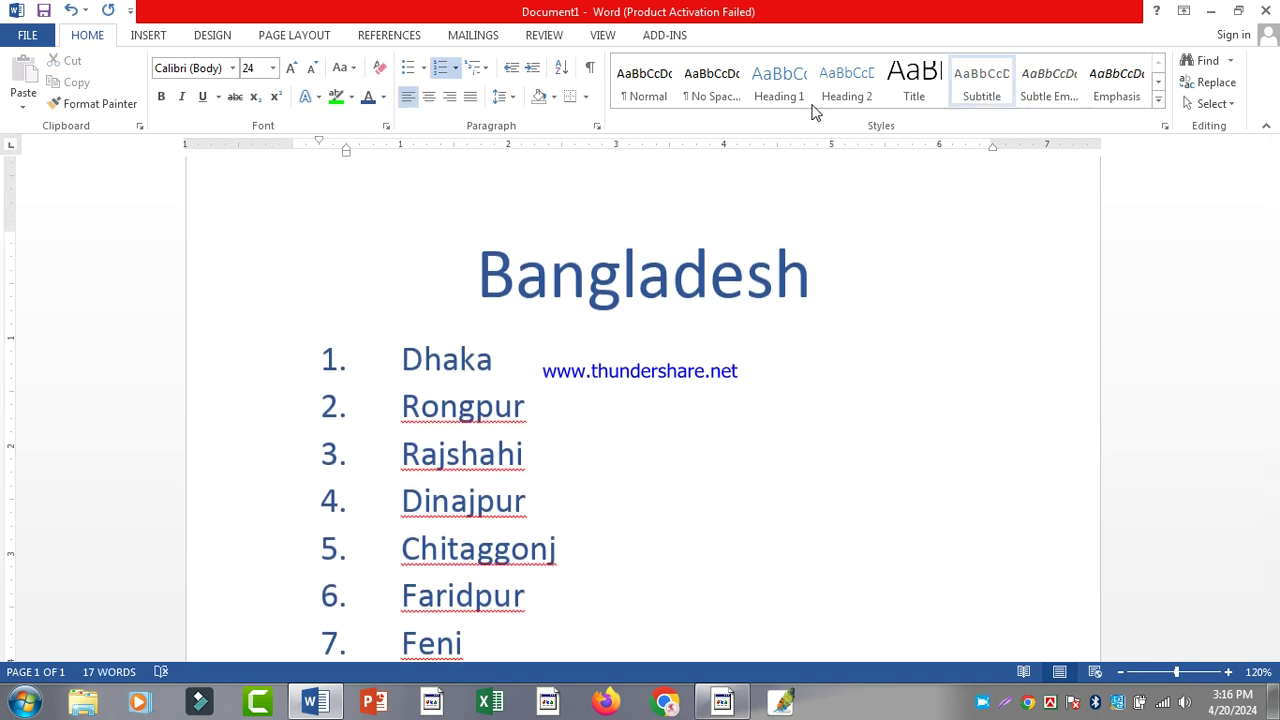
{"action": "left_click", "coordinate": [137, 45]}
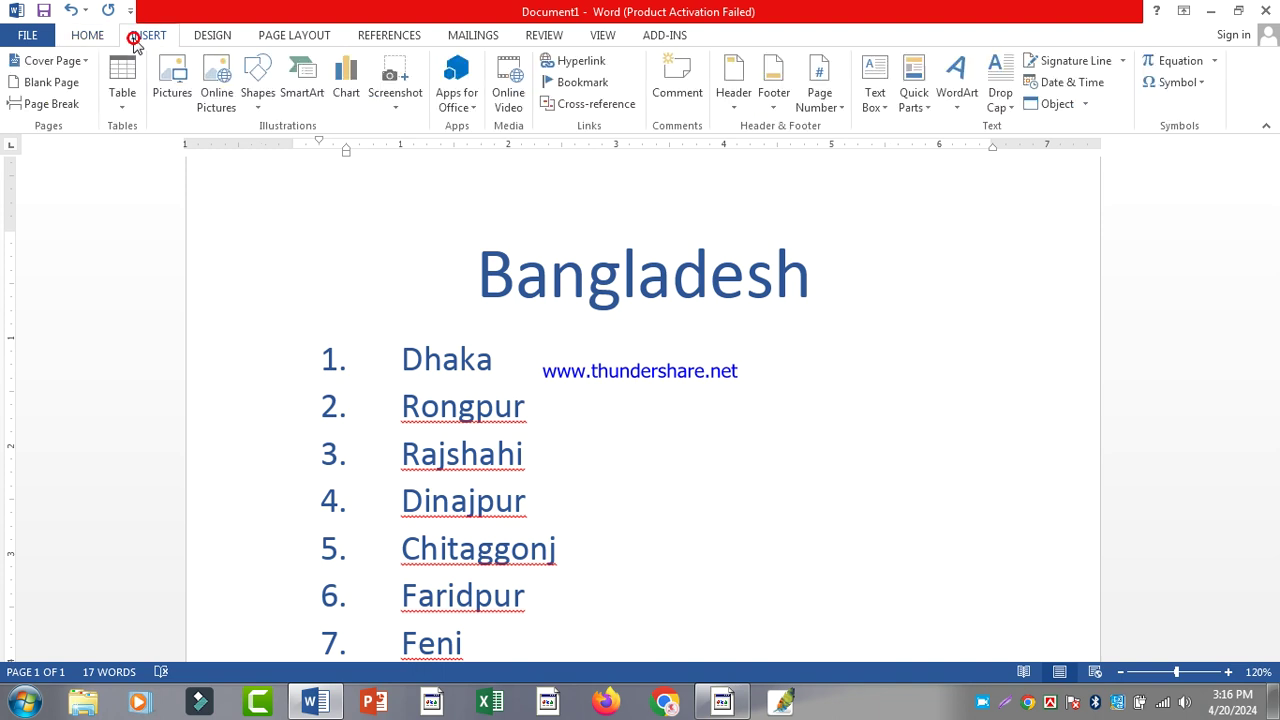
{"action": "left_click", "coordinate": [90, 44]}
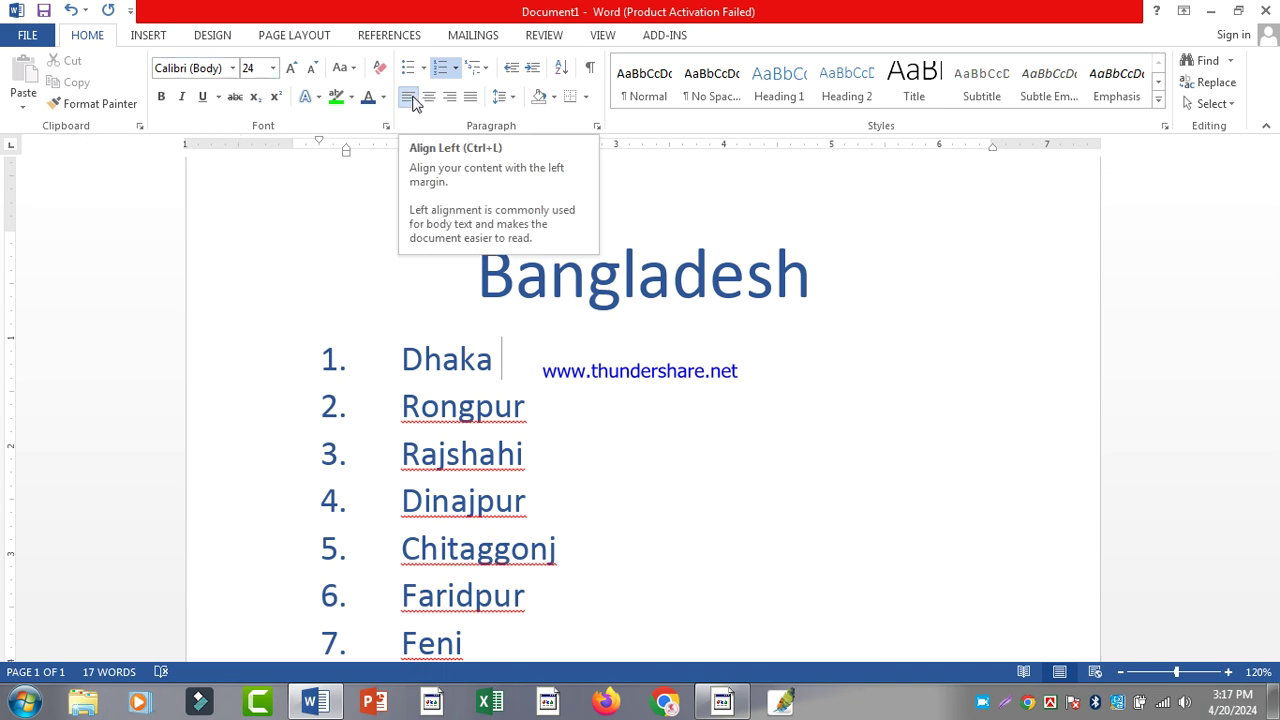
Align the "Bangladesh" heading to the left margin and the right margin, and center it again
{"action": "left_click", "coordinate": [669, 278]}
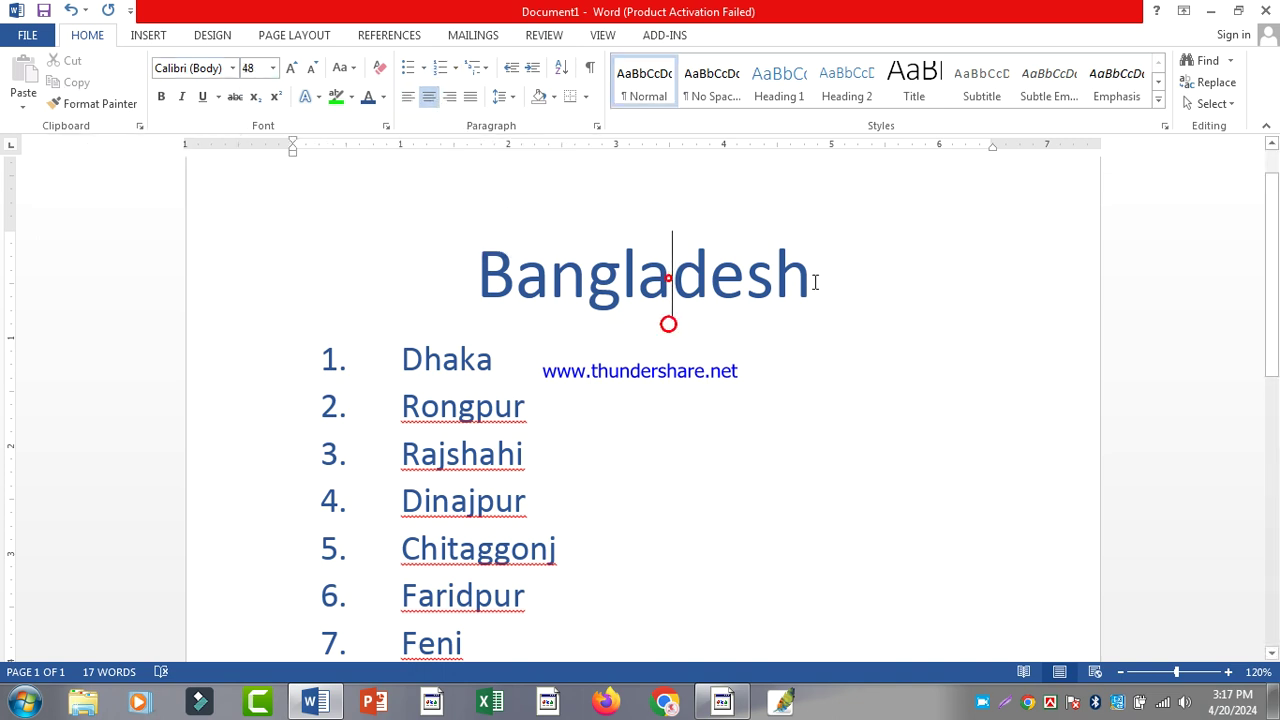
{"action": "left_click", "coordinate": [622, 278]}
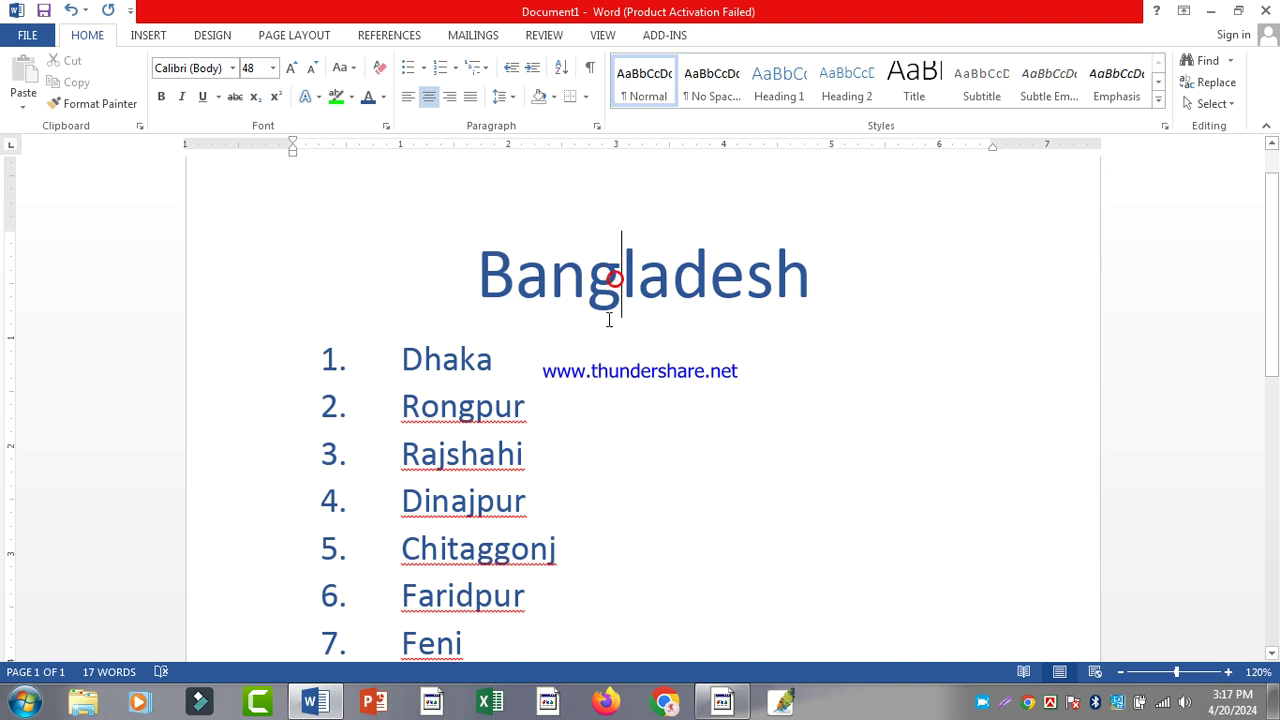
{"action": "key", "text": "Left"}
{"action": "key", "text": "Left"}
{"action": "key", "text": "ctrl+l"}
{"action": "key", "text": "ctrl+r"}
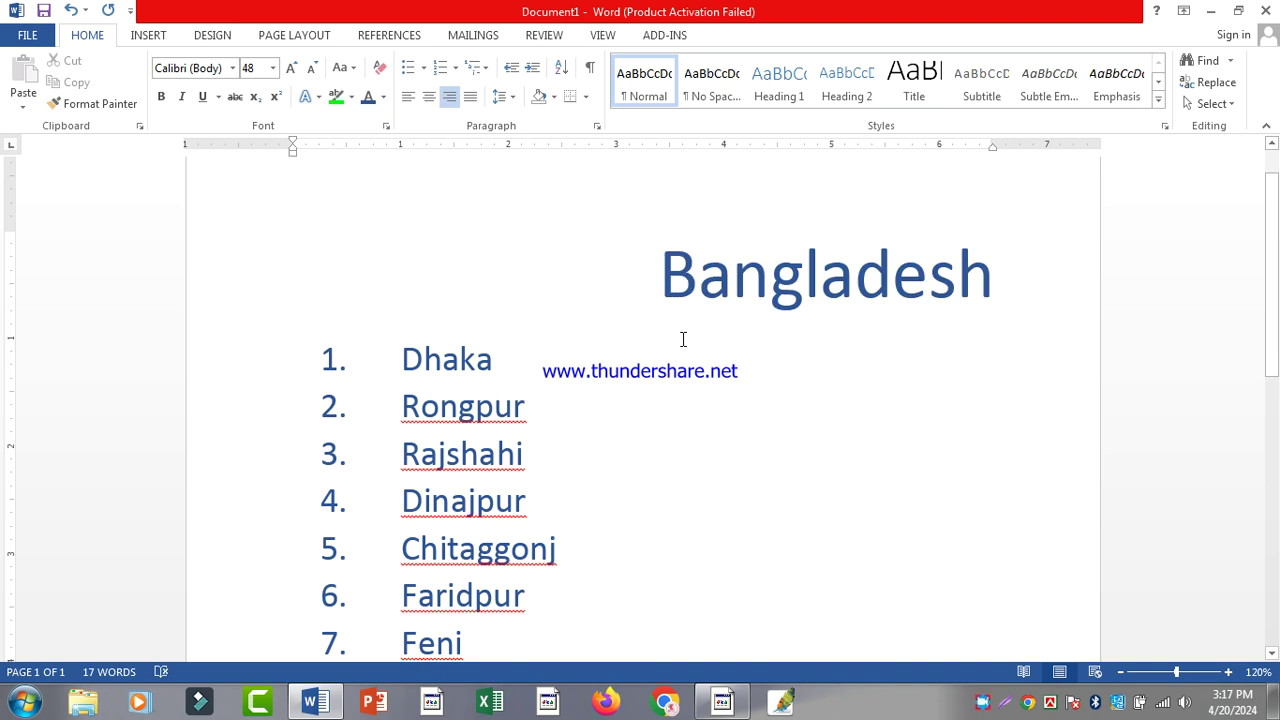
{"action": "key", "text": "ctrl+e"}
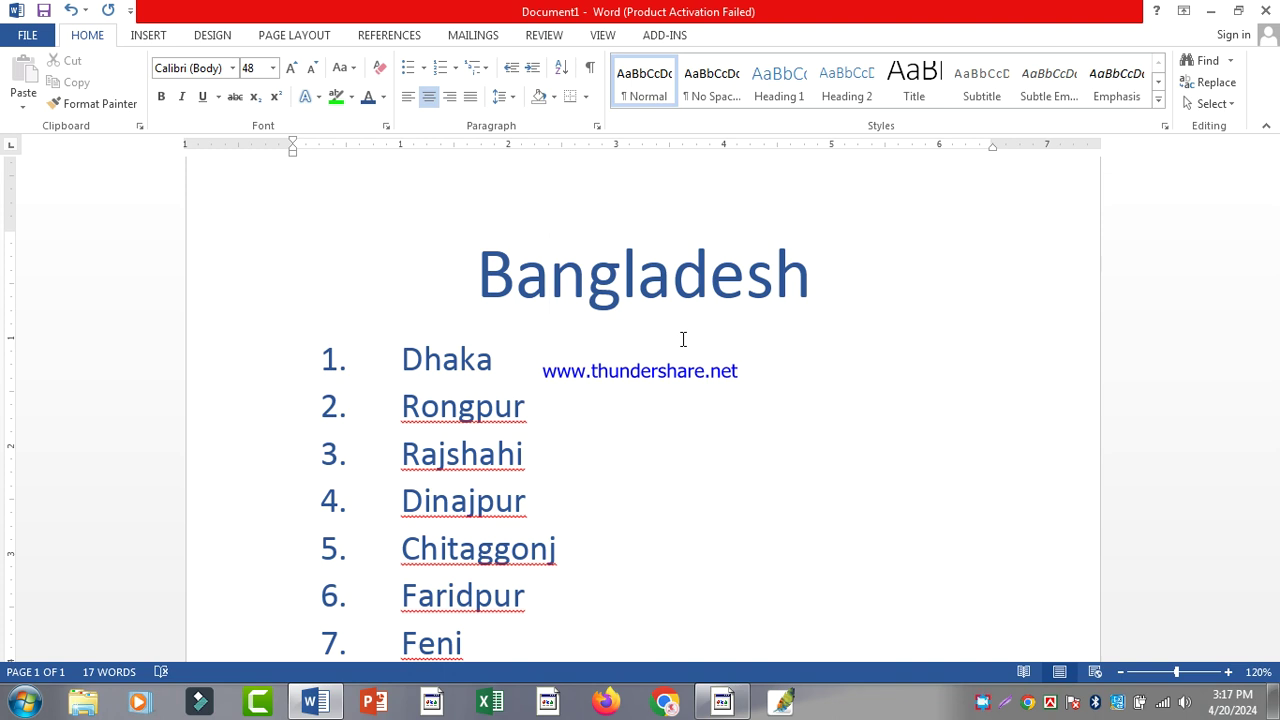
Switch the "Bangladesh" heading between justified and left alignment and return it to centered
{"action": "left_click", "coordinate": [464, 100]}
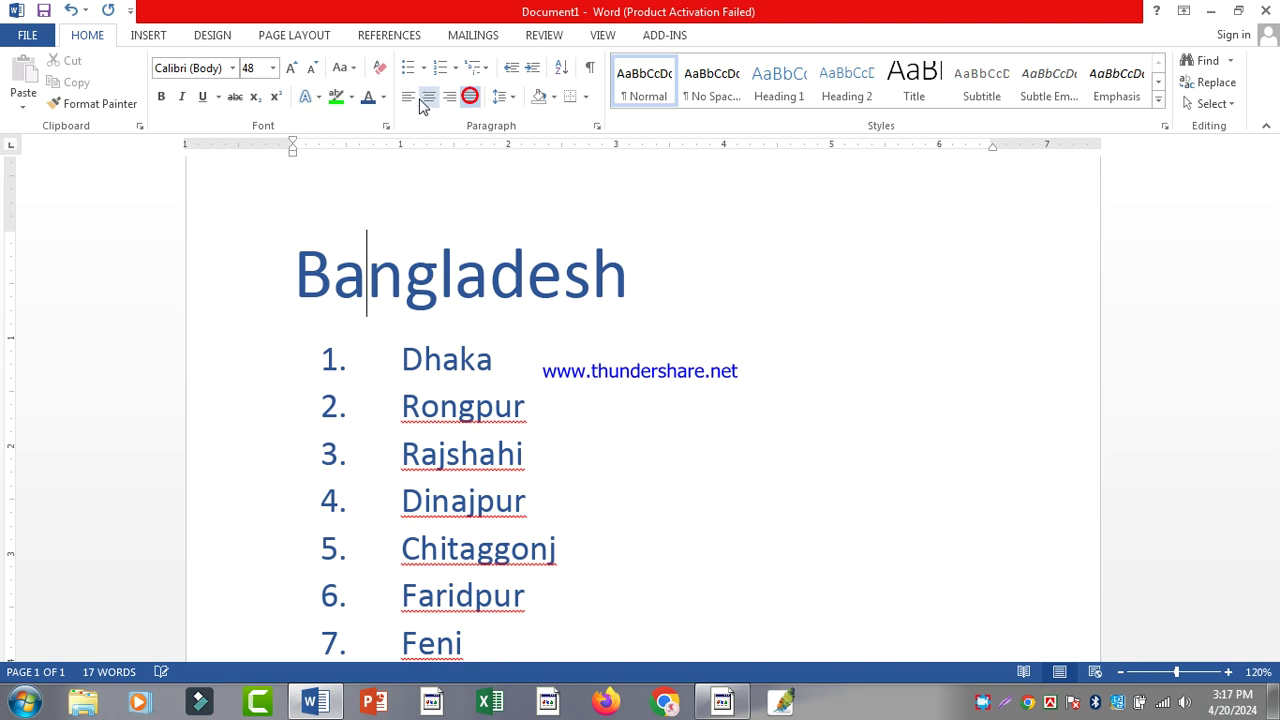
{"action": "left_click", "coordinate": [474, 103]}
{"action": "left_click", "coordinate": [408, 96]}
{"action": "left_click", "coordinate": [470, 96]}
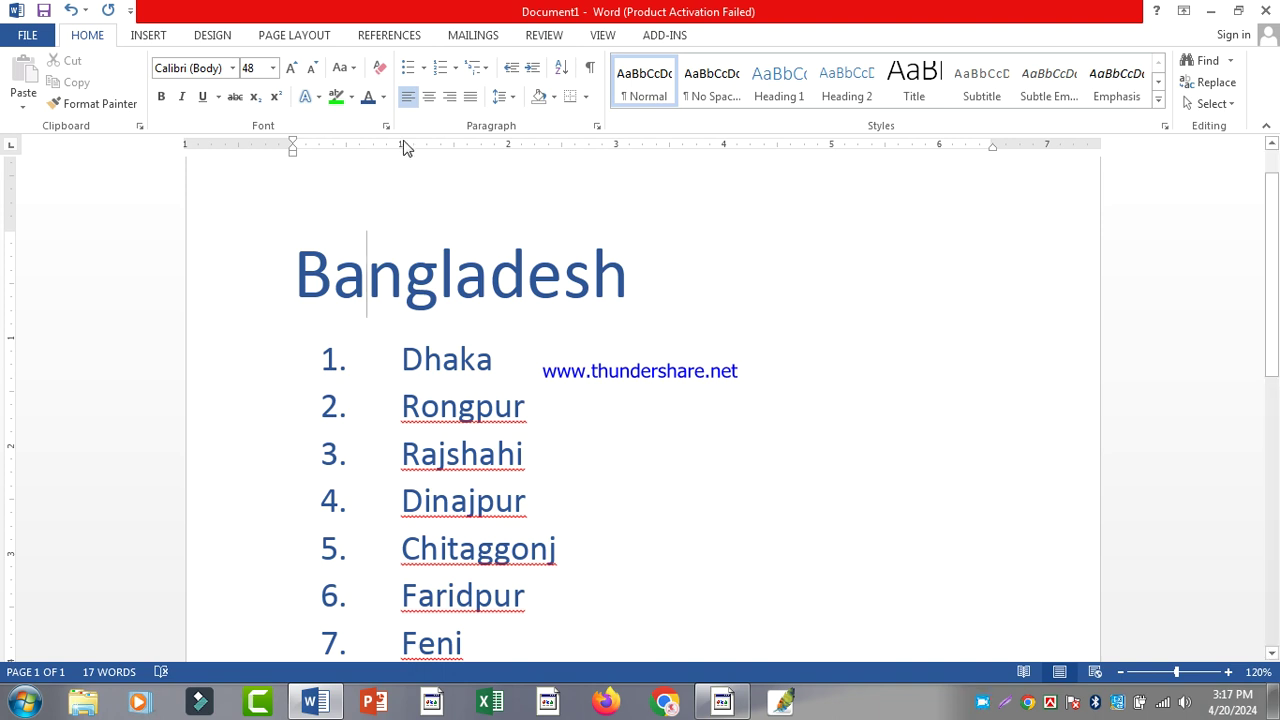
{"action": "left_click", "coordinate": [470, 96]}
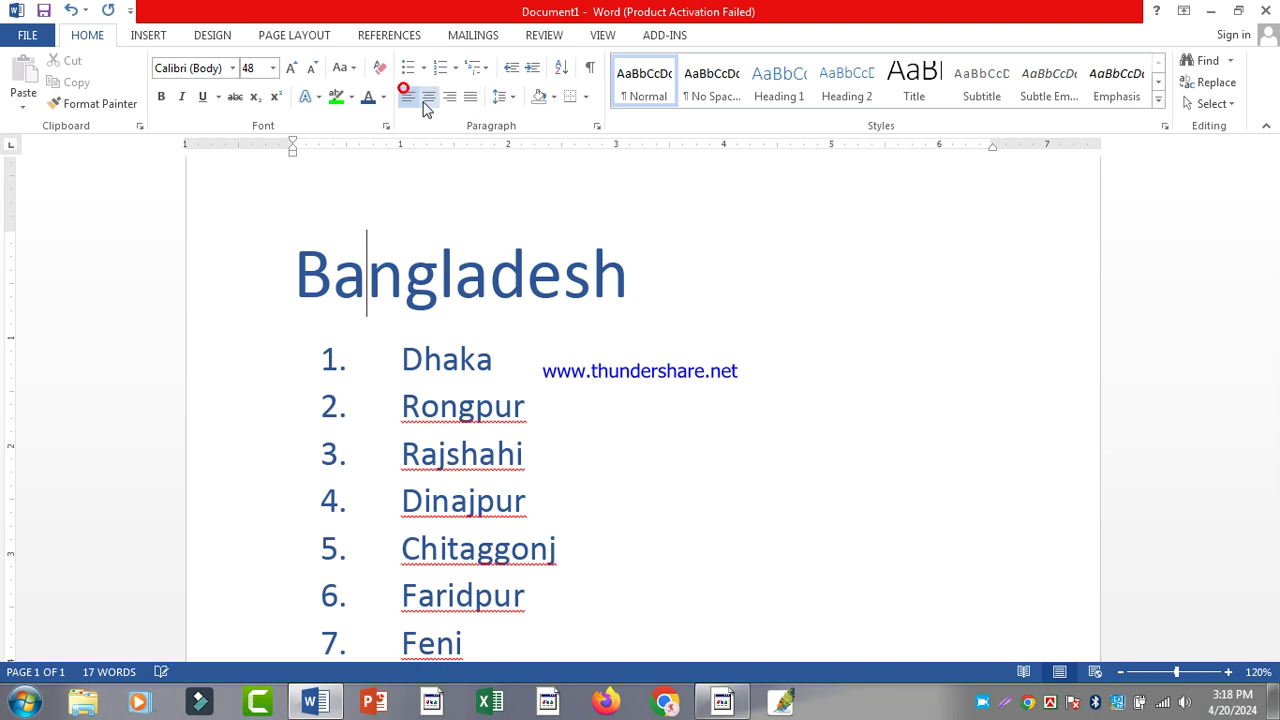
{"action": "left_click", "coordinate": [429, 96]}
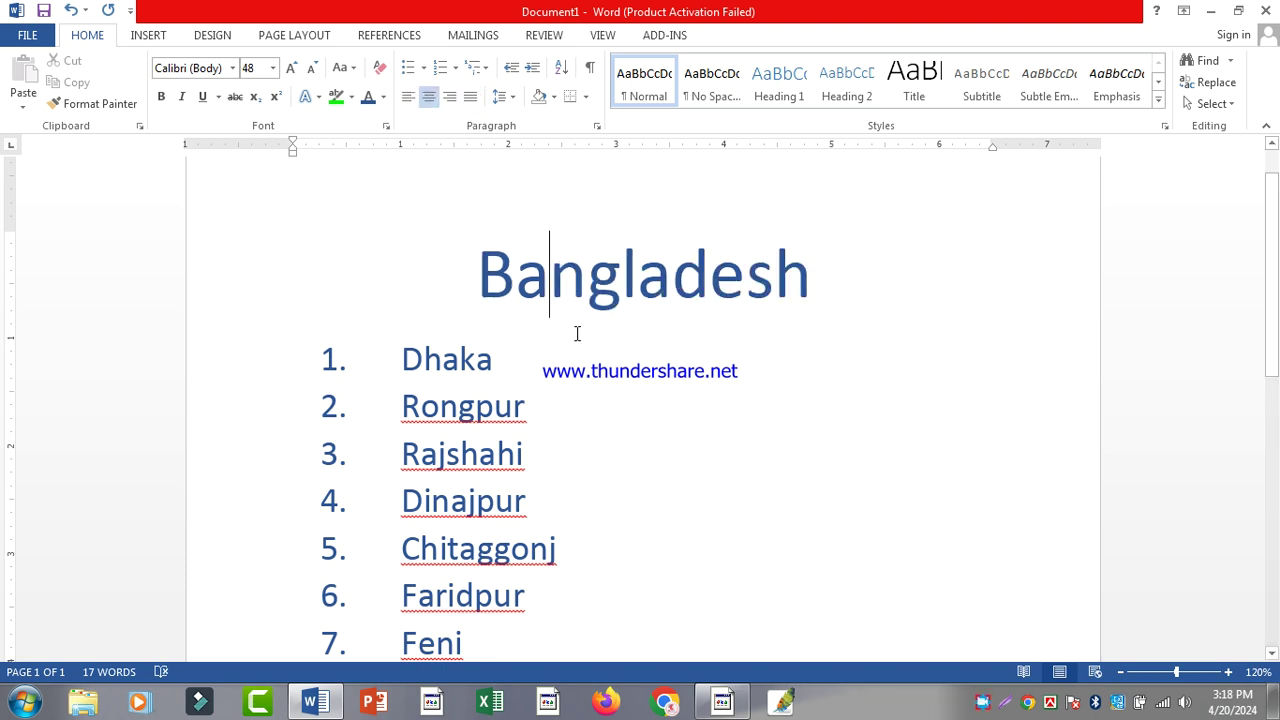
Add an unnumbered paragraph of random filler letters, several lines long, below the "Cumillah" list item
{"action": "left_click", "coordinate": [846, 304]}
{"action": "scroll", "coordinate": [766, 526], "scroll_direction": "down", "scroll_amount": 5}
{"action": "left_click", "coordinate": [752, 511]}
{"action": "key", "text": "Return"}
{"action": "left_click", "coordinate": [650, 80]}
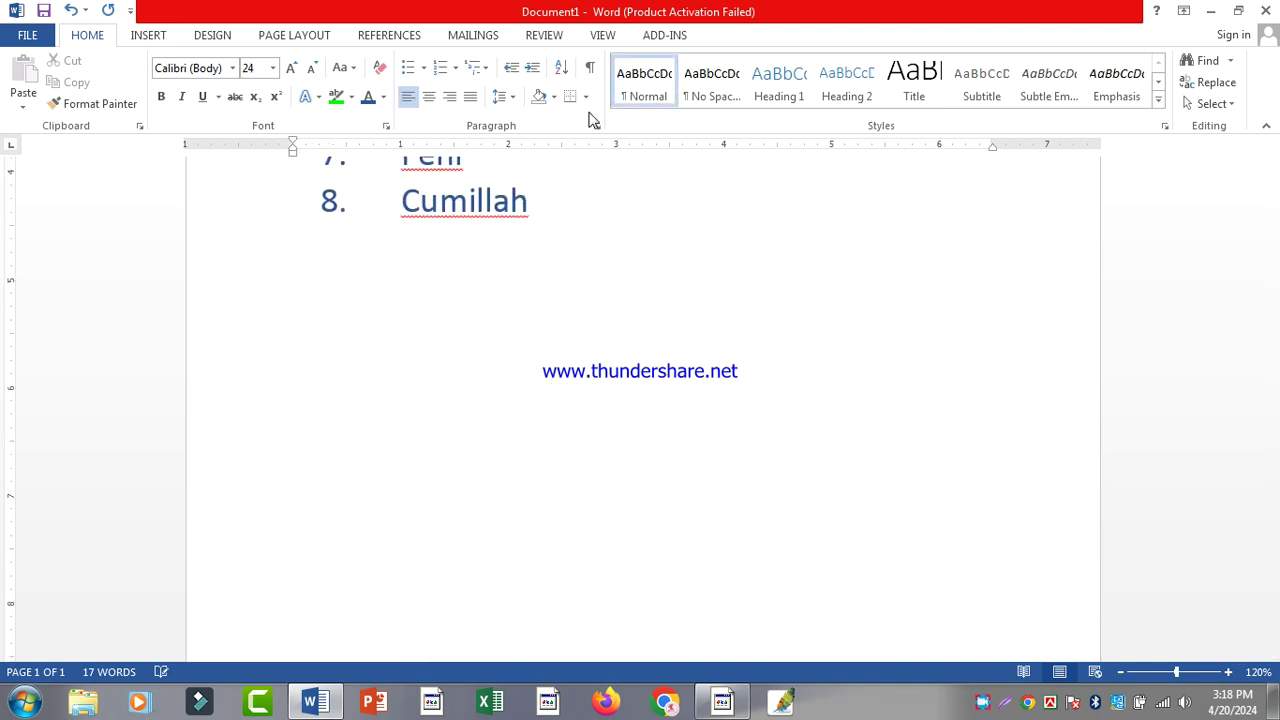
{"action": "type", "text": "sdfldsakaj dslkjf ldkjfosj oujhfdisuhf slk"}
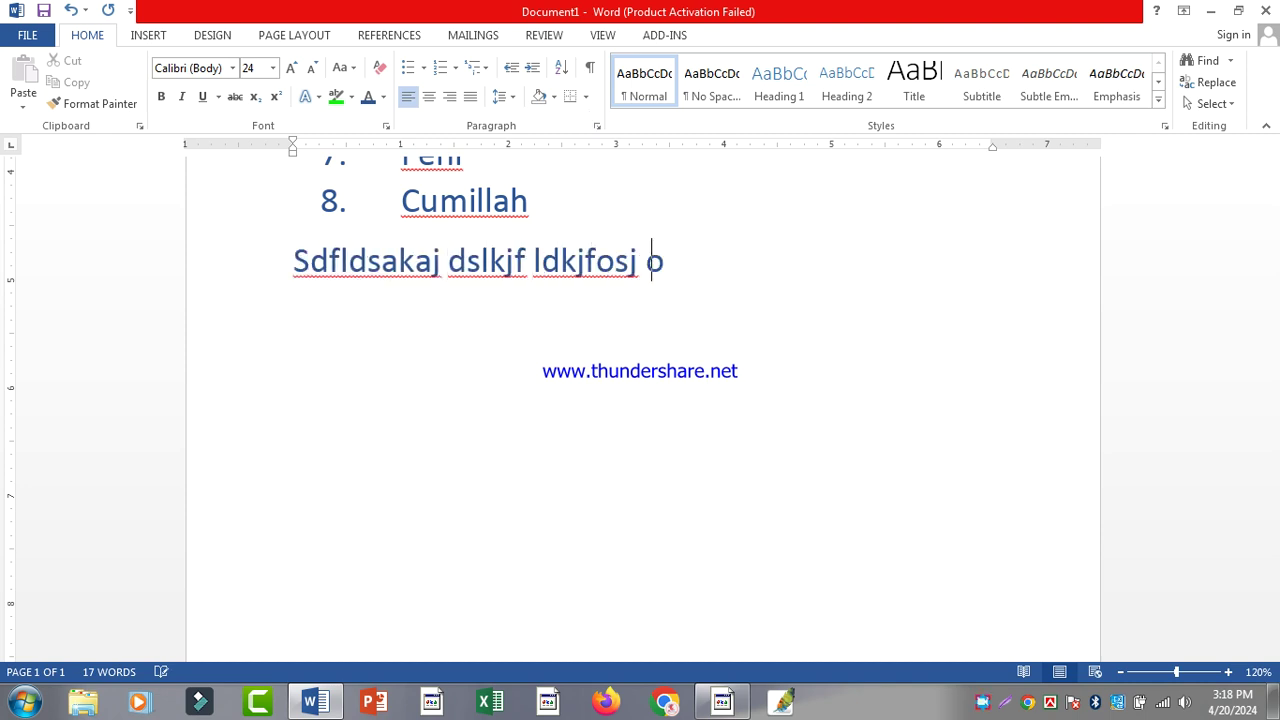
{"action": "type", "text": "cvoihsj9xocjfewlkj ncoidisaocjoidzxjfdoiaj"}
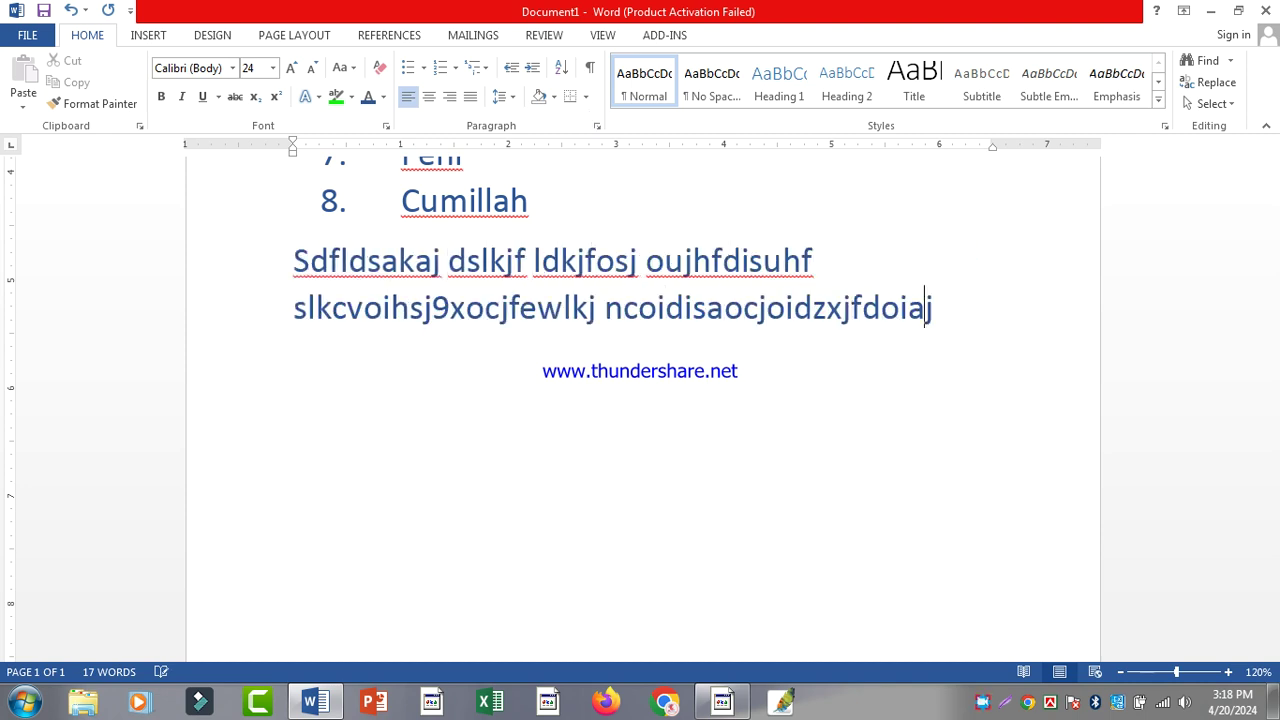
{"action": "type", "text": "fdiojaoidjfcsaio jodisajd oisajoid joij oiusahjdciuohg saioucnda"}
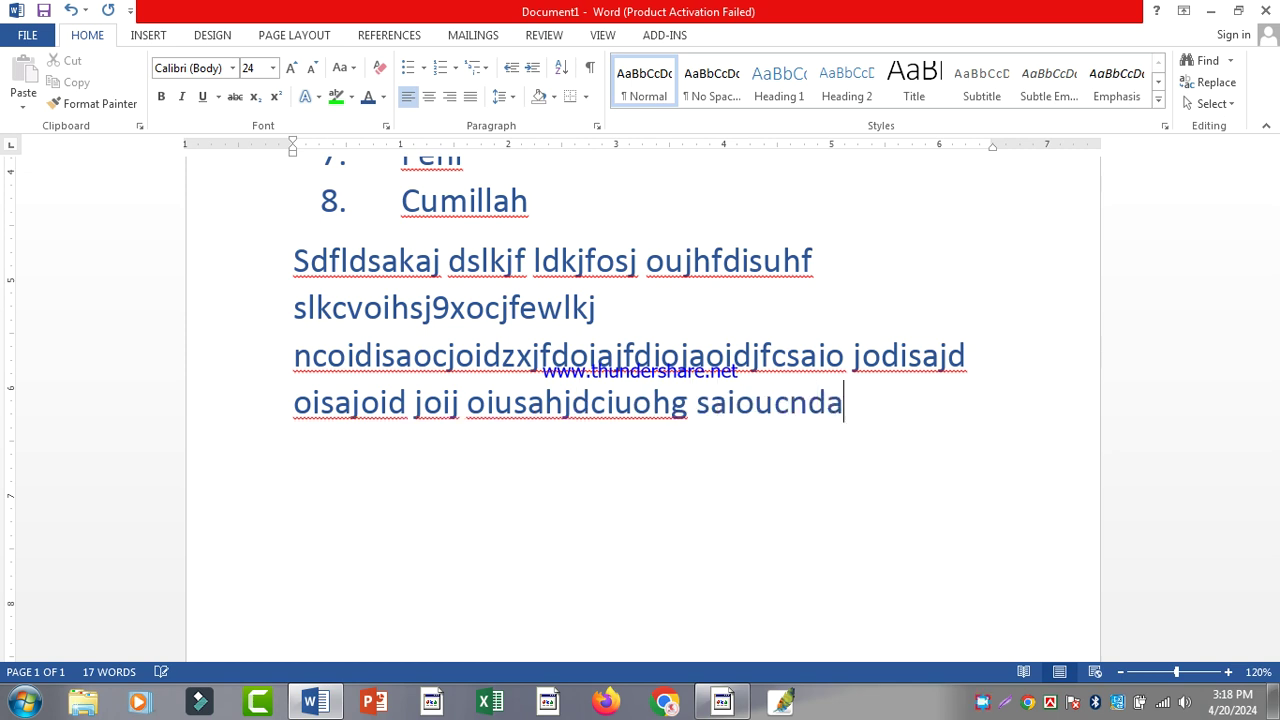
{"action": "type", "text": " njdciuaoshoiusa lkdmsaoijd oiusahjdoisaj odijsaoijd isaojodisaj"}
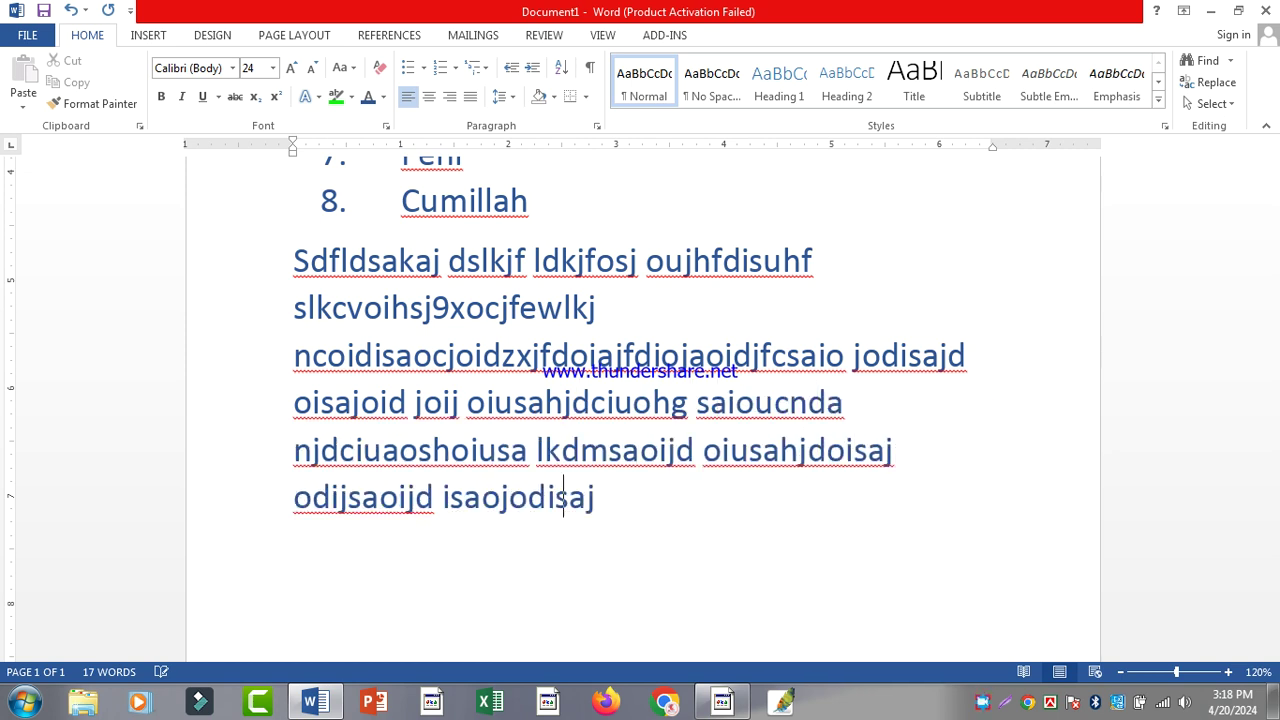
{"action": "type", "text": " dsafdd safdsa dssda"}
Break the long letter strings in the filler paragraph below "Cumillah" into shorter words by inserting spaces
{"action": "left_click", "coordinate": [430, 356]}
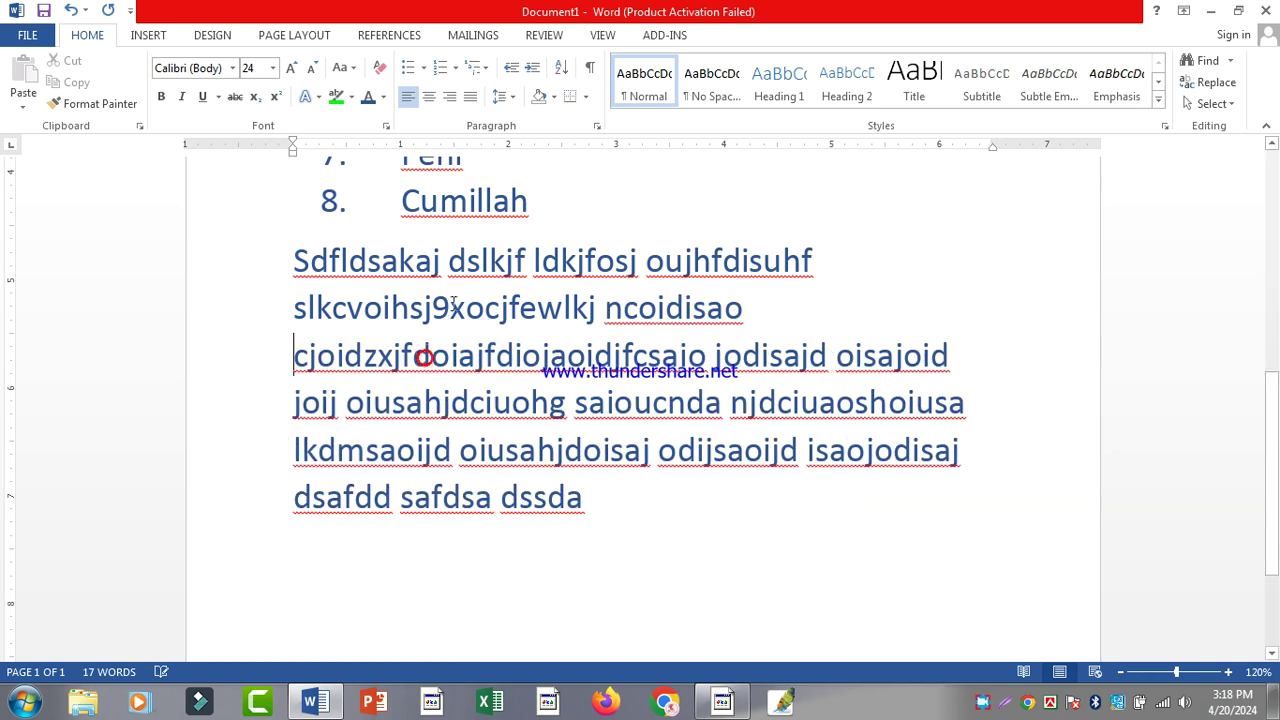
{"action": "left_click", "coordinate": [448, 356]}
{"action": "left_click", "coordinate": [528, 356]}
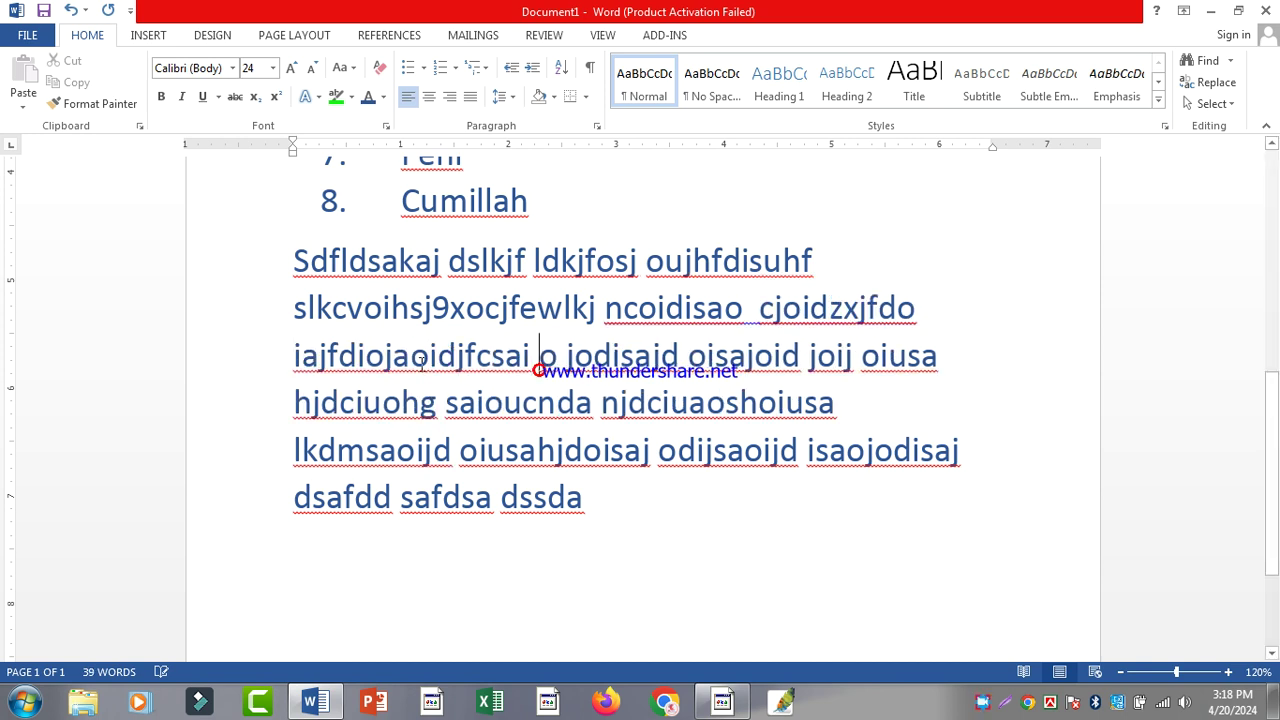
{"action": "left_click", "coordinate": [409, 356]}
{"action": "left_click", "coordinate": [462, 262]}
{"action": "left_click", "coordinate": [370, 262]}
{"action": "left_click", "coordinate": [698, 266]}
{"action": "left_click", "coordinate": [676, 310]}
{"action": "left_click", "coordinate": [460, 308]}
{"action": "left_click", "coordinate": [362, 308]}
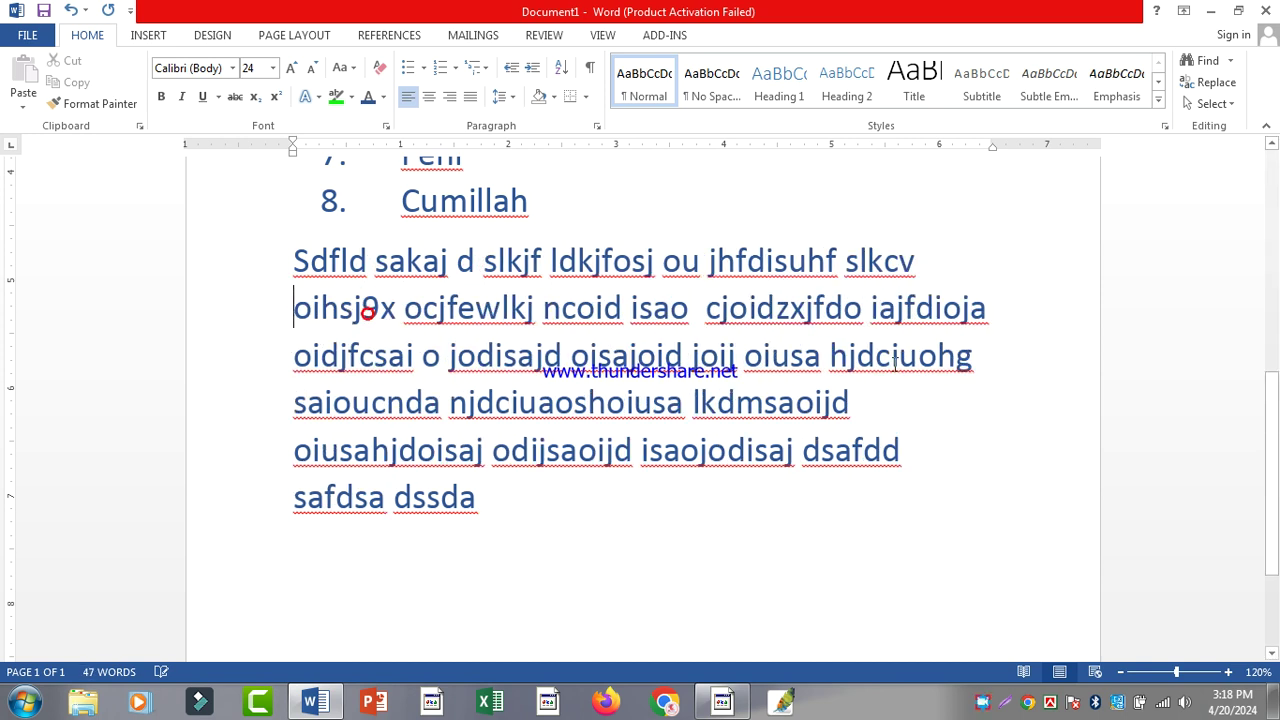
{"action": "left_click", "coordinate": [951, 310]}
{"action": "left_click", "coordinate": [873, 356]}
{"action": "left_click", "coordinate": [627, 356]}
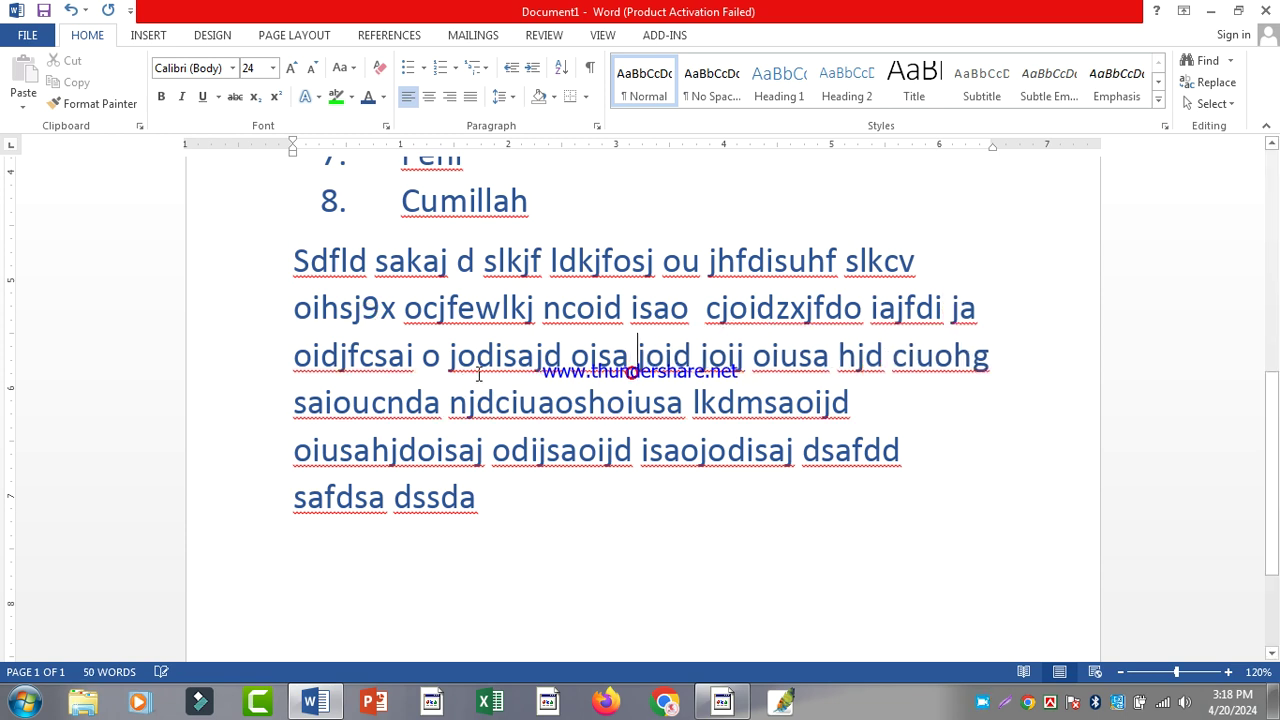
{"action": "left_click", "coordinate": [479, 362]}
{"action": "left_click", "coordinate": [558, 404]}
{"action": "left_click", "coordinate": [626, 404]}
{"action": "left_click", "coordinate": [710, 402]}
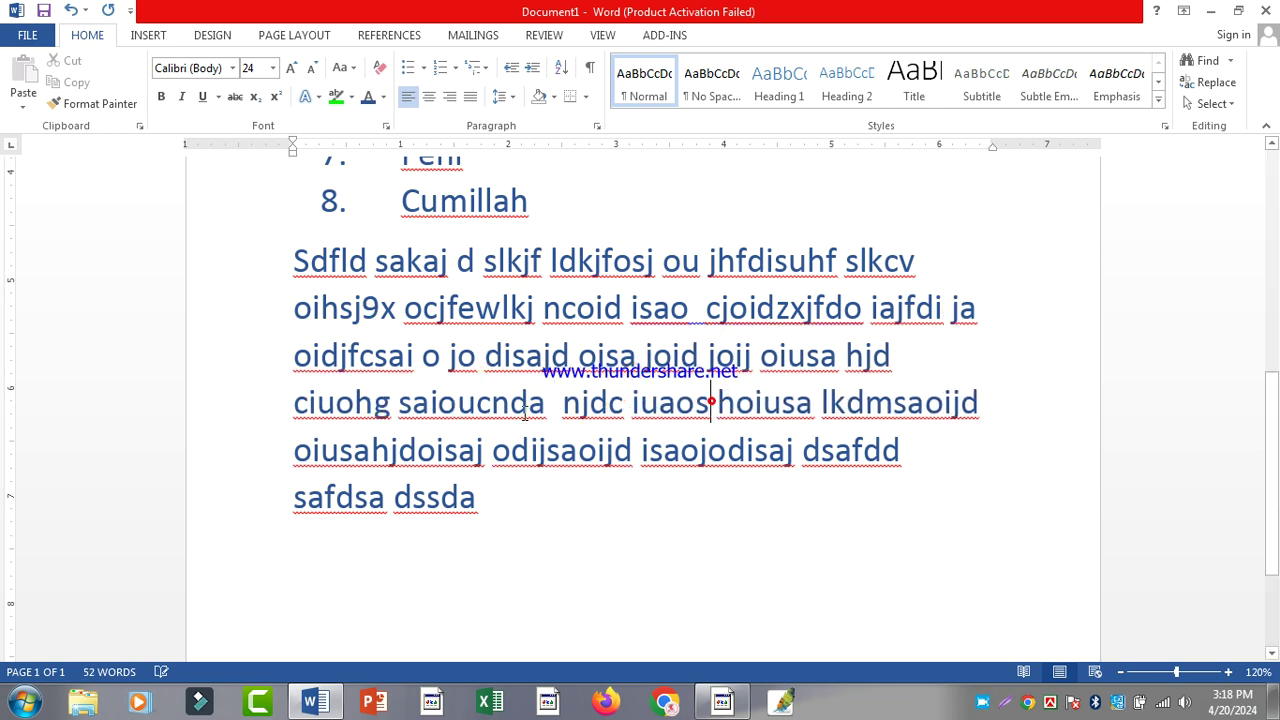
{"action": "left_click", "coordinate": [481, 406]}
{"action": "left_click", "coordinate": [436, 452]}
{"action": "left_click", "coordinate": [579, 474]}
{"action": "left_click", "coordinate": [727, 450]}
{"action": "left_click", "coordinate": [892, 403]}
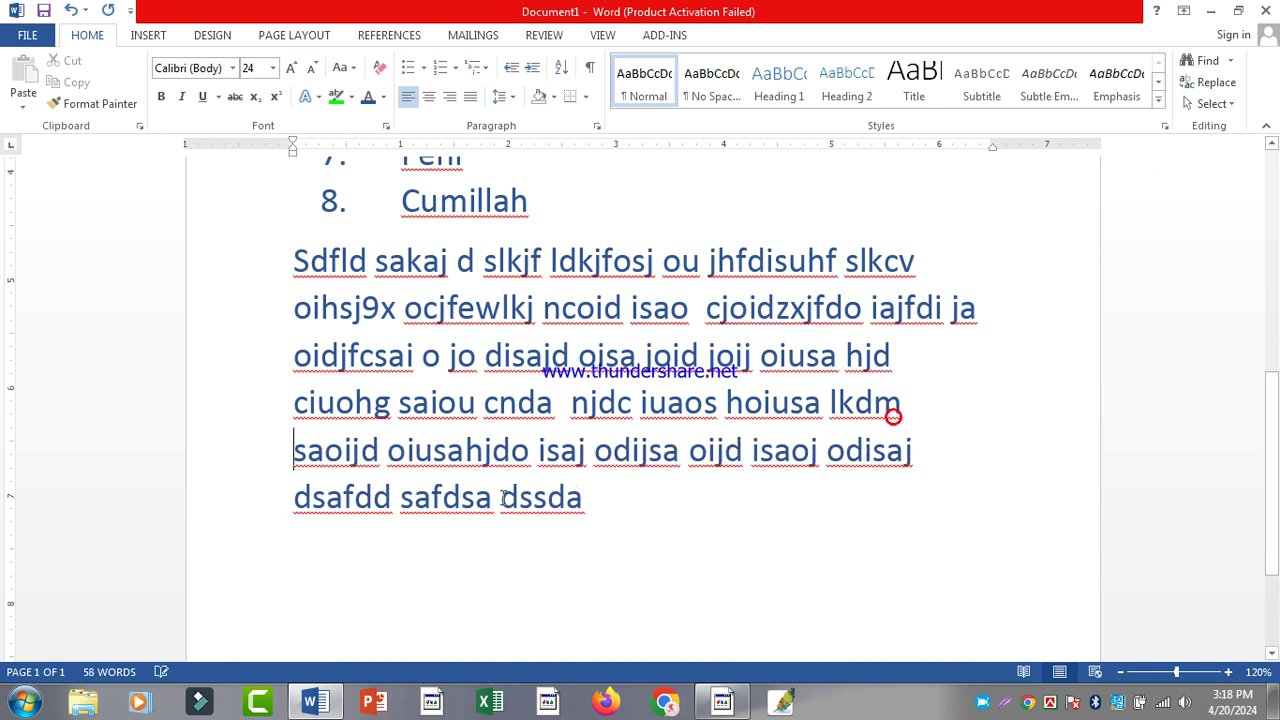
{"action": "left_click", "coordinate": [714, 480]}
Set the font color of all the text in the document to black and clear the selection
{"action": "scroll", "coordinate": [480, 360], "scroll_direction": "up", "scroll_amount": 2}
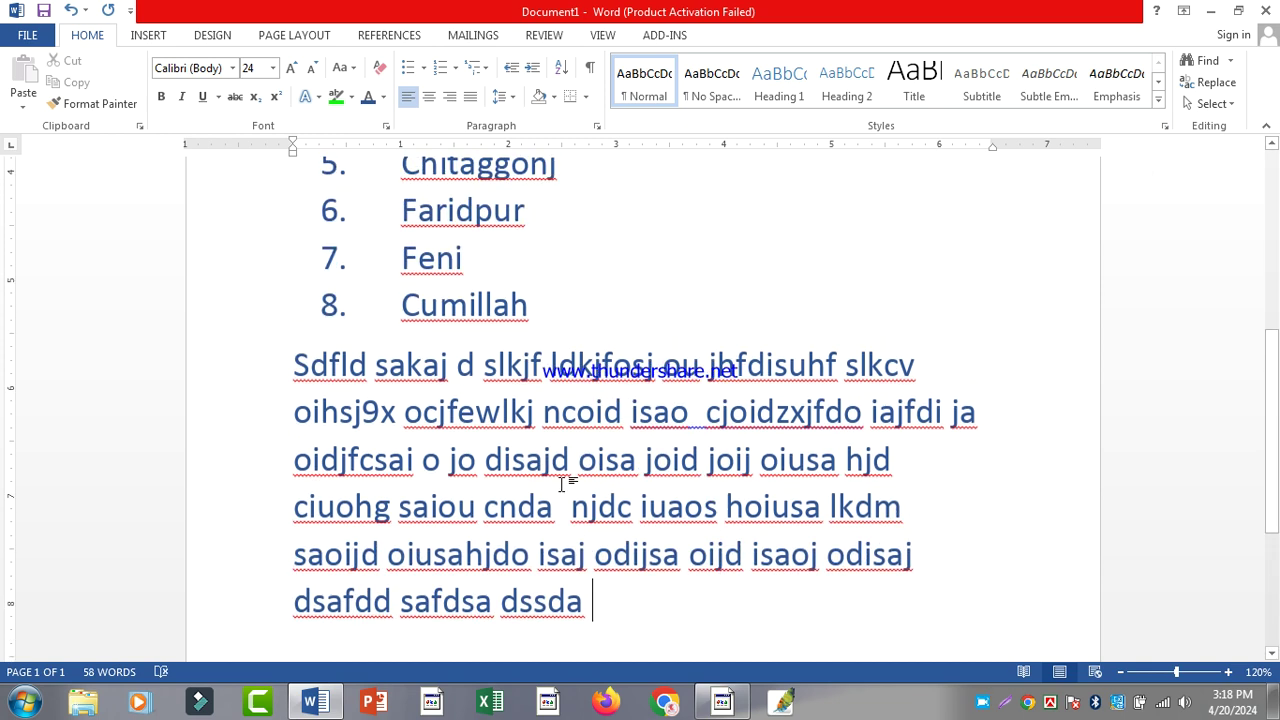
{"action": "scroll", "coordinate": [251, 234], "scroll_direction": "down", "scroll_amount": 3}
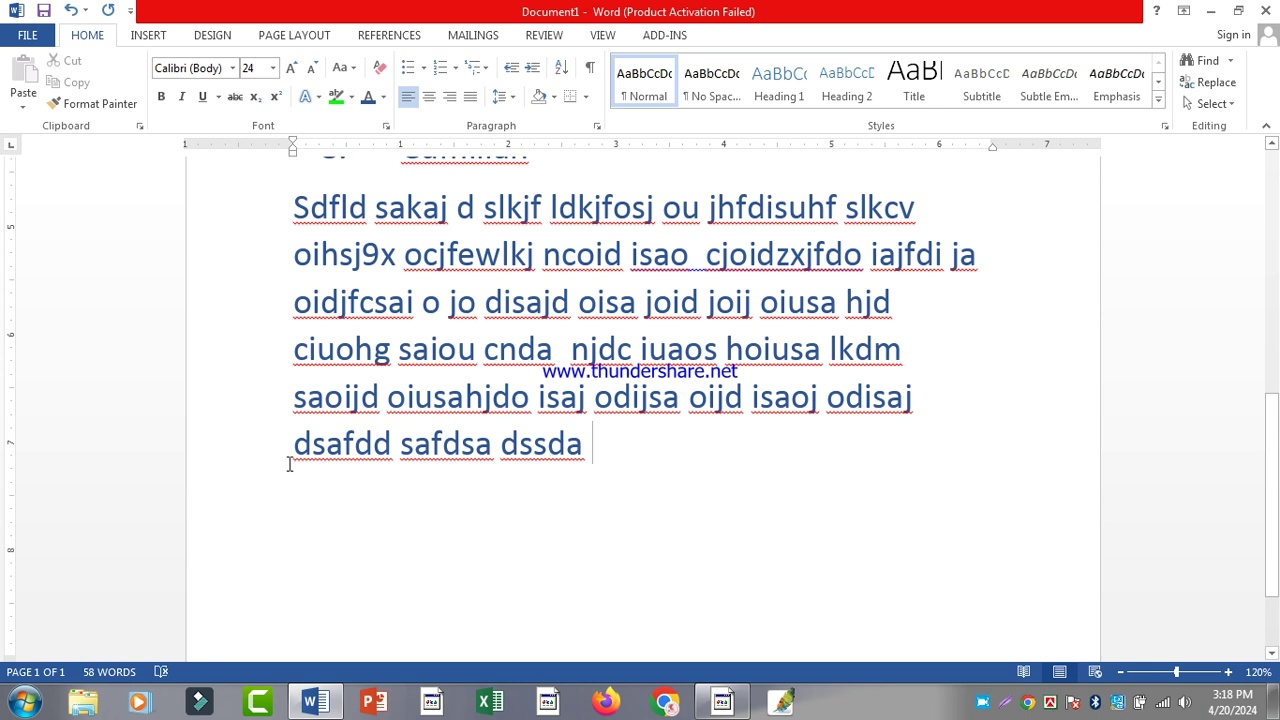
{"action": "key", "text": "ctrl+a"}
{"action": "left_click", "coordinate": [383, 96]}
{"action": "left_click", "coordinate": [383, 163]}
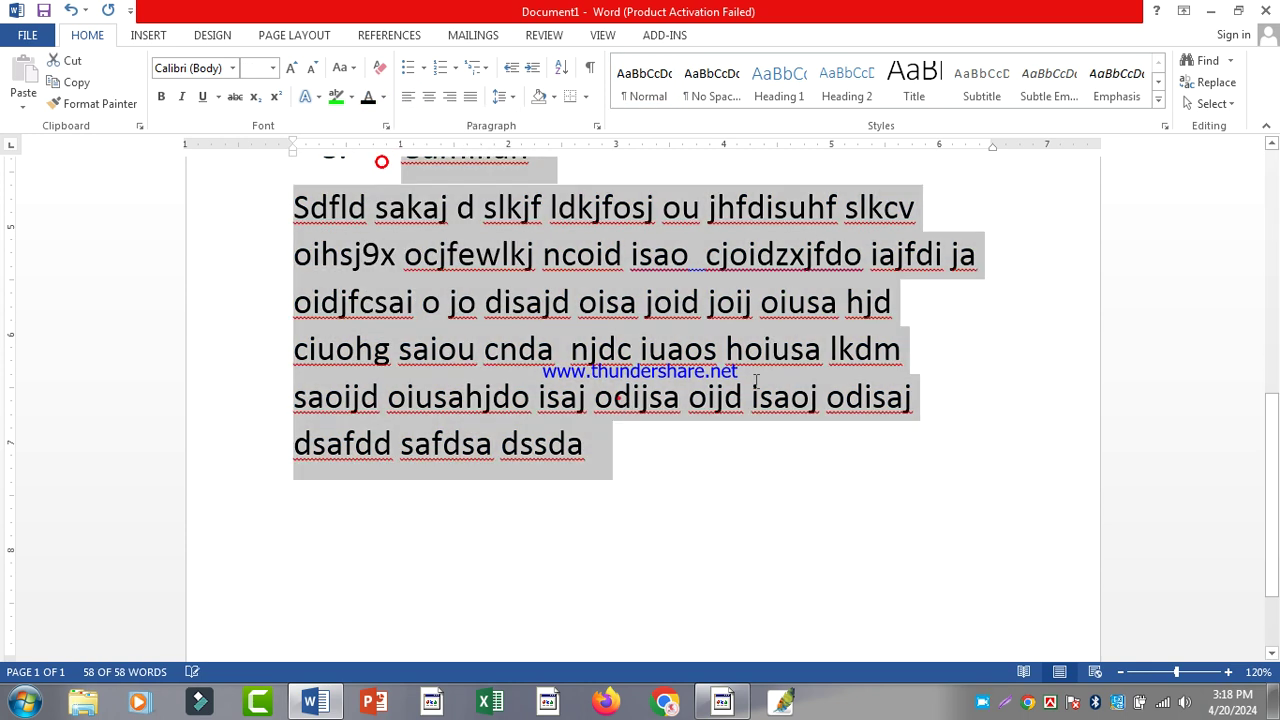
{"action": "left_click", "coordinate": [612, 397]}
Align the whole filler paragraph below the city list to the right margin, and center it
{"action": "scroll", "coordinate": [934, 310], "scroll_direction": "up", "scroll_amount": 1}
{"action": "left_click_drag", "start_coordinate": [260, 264], "coordinate": [596, 565]}
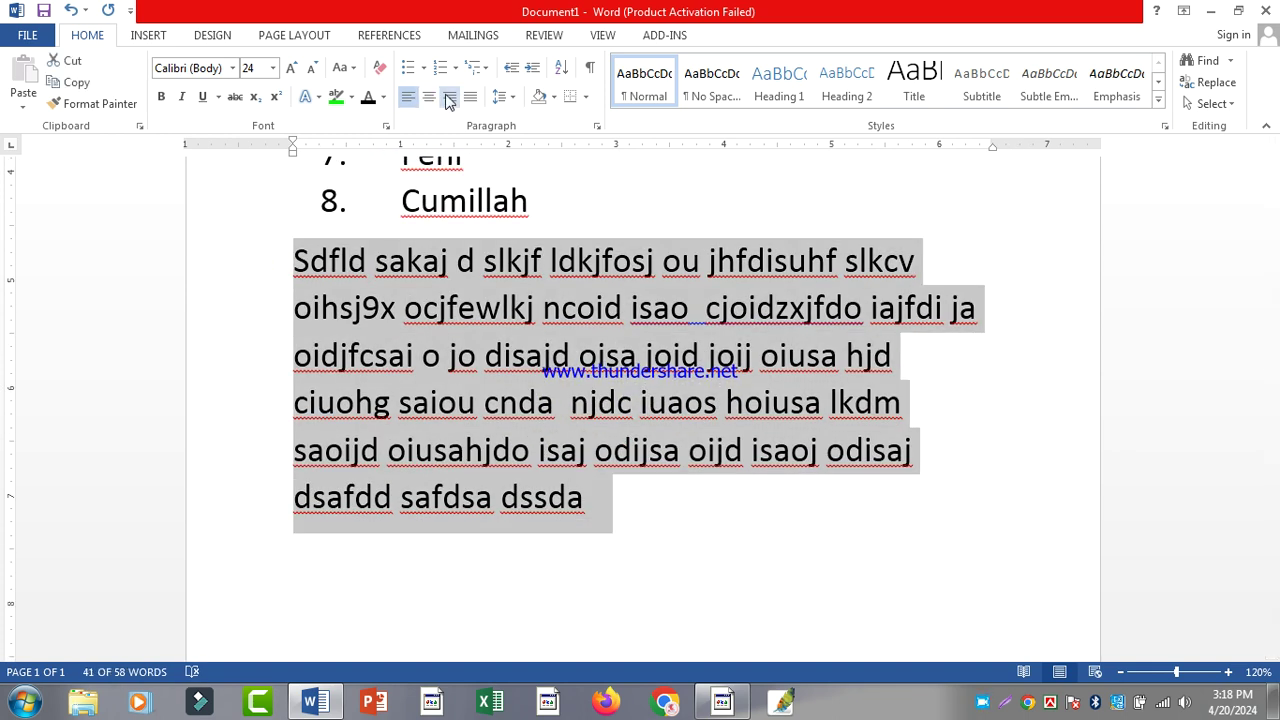
{"action": "left_click", "coordinate": [449, 96]}
{"action": "left_click", "coordinate": [1045, 462]}
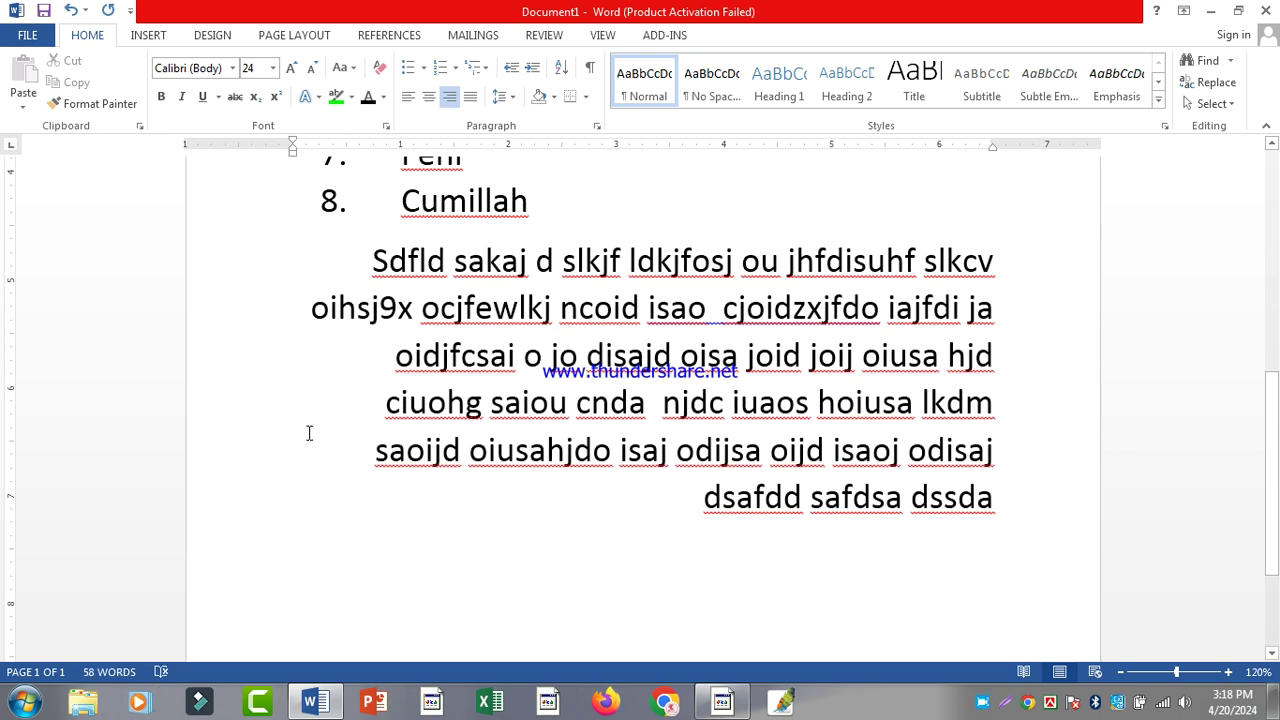
{"action": "triple_click", "coordinate": [300, 256]}
{"action": "left_click", "coordinate": [428, 97]}
{"action": "left_click", "coordinate": [950, 403]}
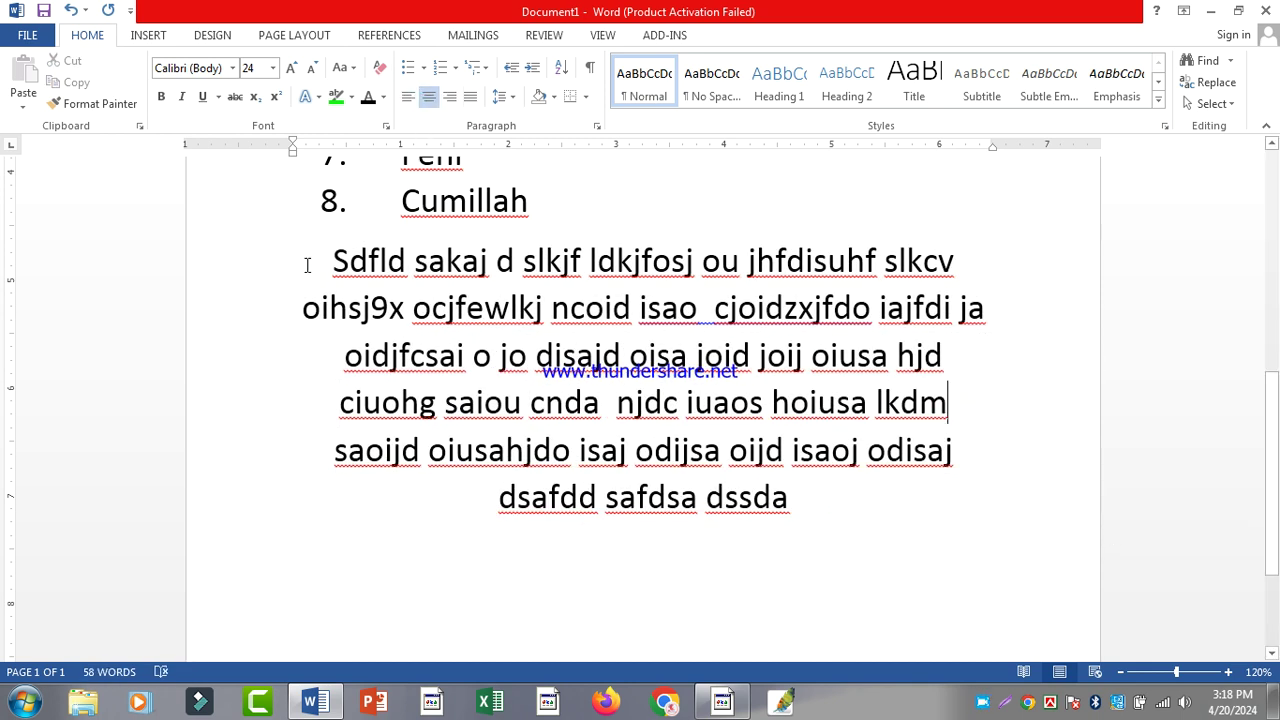
Justify the whole filler paragraph so its text spans both margins
{"action": "left_click_drag", "start_coordinate": [307, 265], "coordinate": [886, 563]}
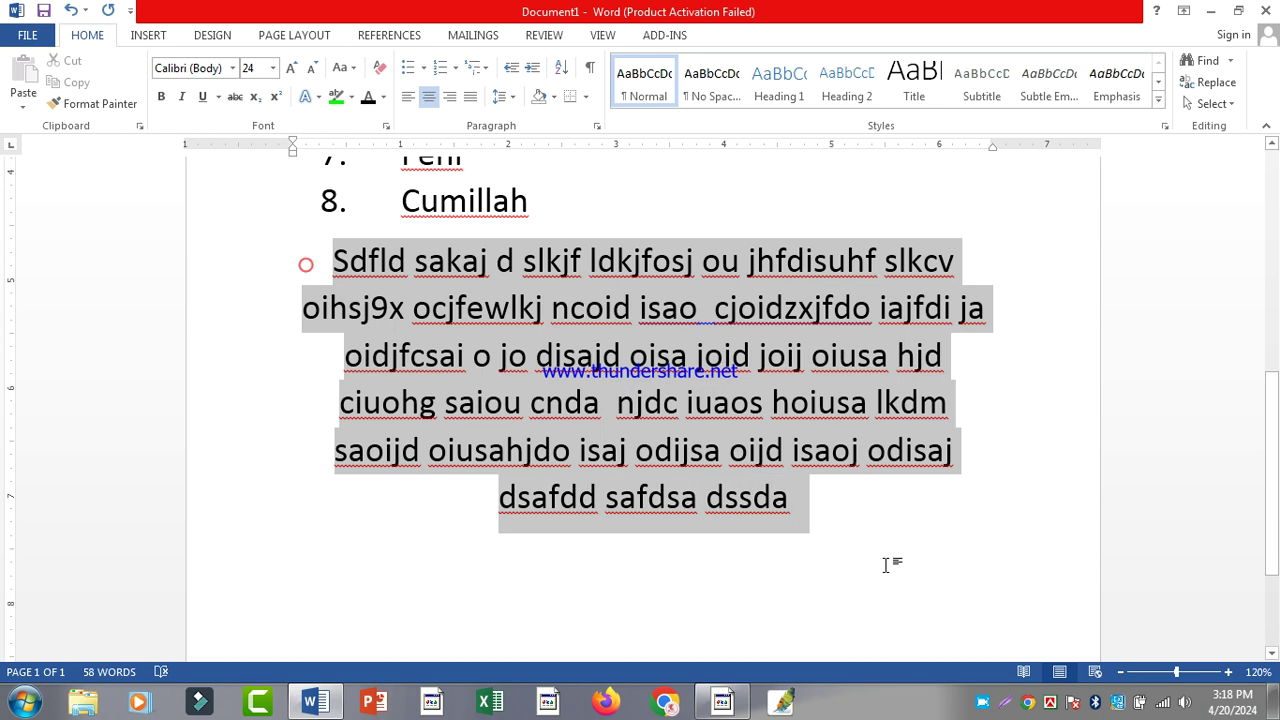
{"action": "left_click", "coordinate": [470, 97]}
{"action": "left_click", "coordinate": [525, 512]}
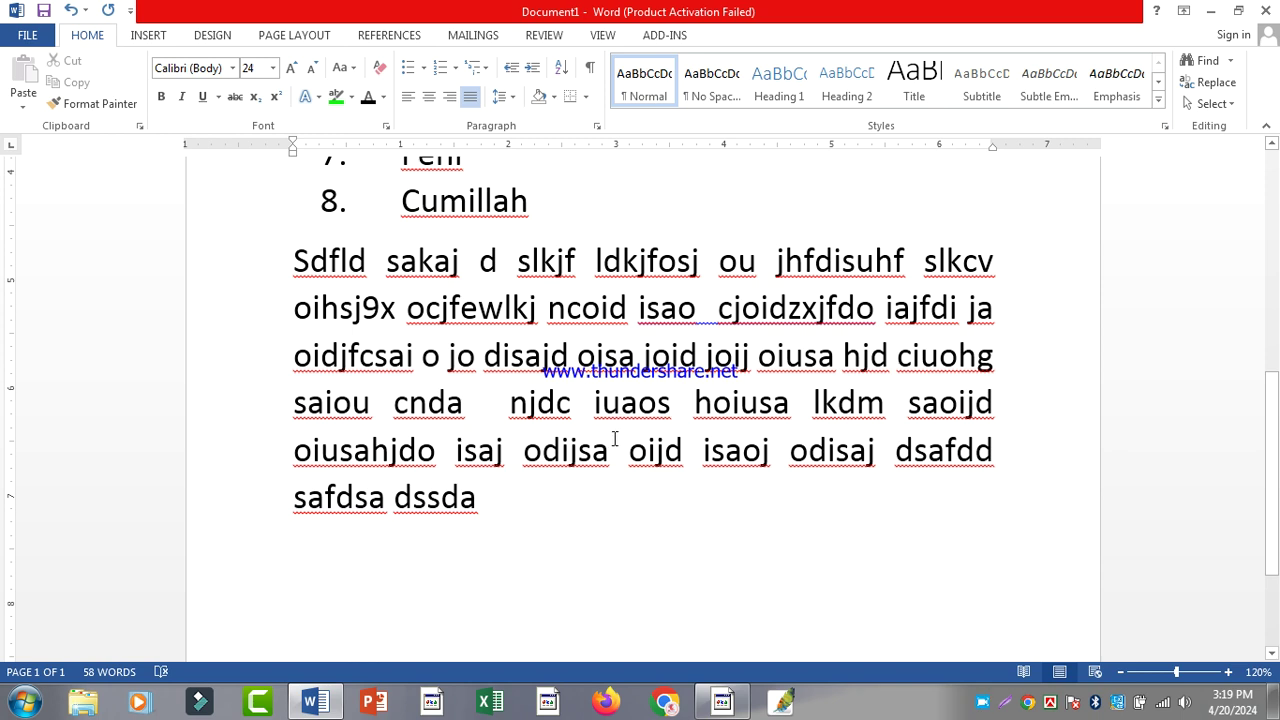
Extend the end of the justified filler paragraph with several more lines of random filler letters
{"action": "left_click", "coordinate": [420, 515]}
{"action": "type", "text": ";sd ojkfldskjfl hdsajkujfhdsijkhf adsujkhf hdsa kfhdskujfh dskjhf kjdskj hkj hlj lokjds lkjl kj kjhiokujdsh ljkednfl jdslkjf ldskjf"}
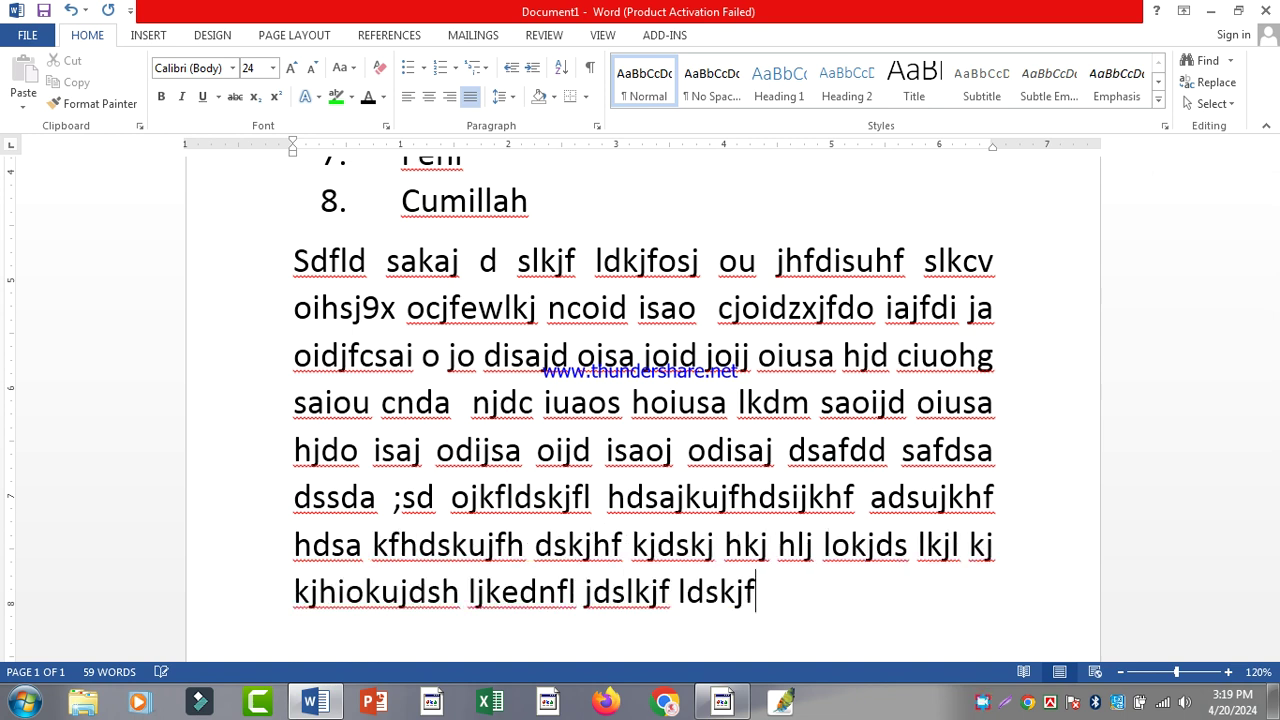
{"action": "type", "text": "dsjklk jdslkj l lkjl kj lojkjo ujhiuoj huo houh"}
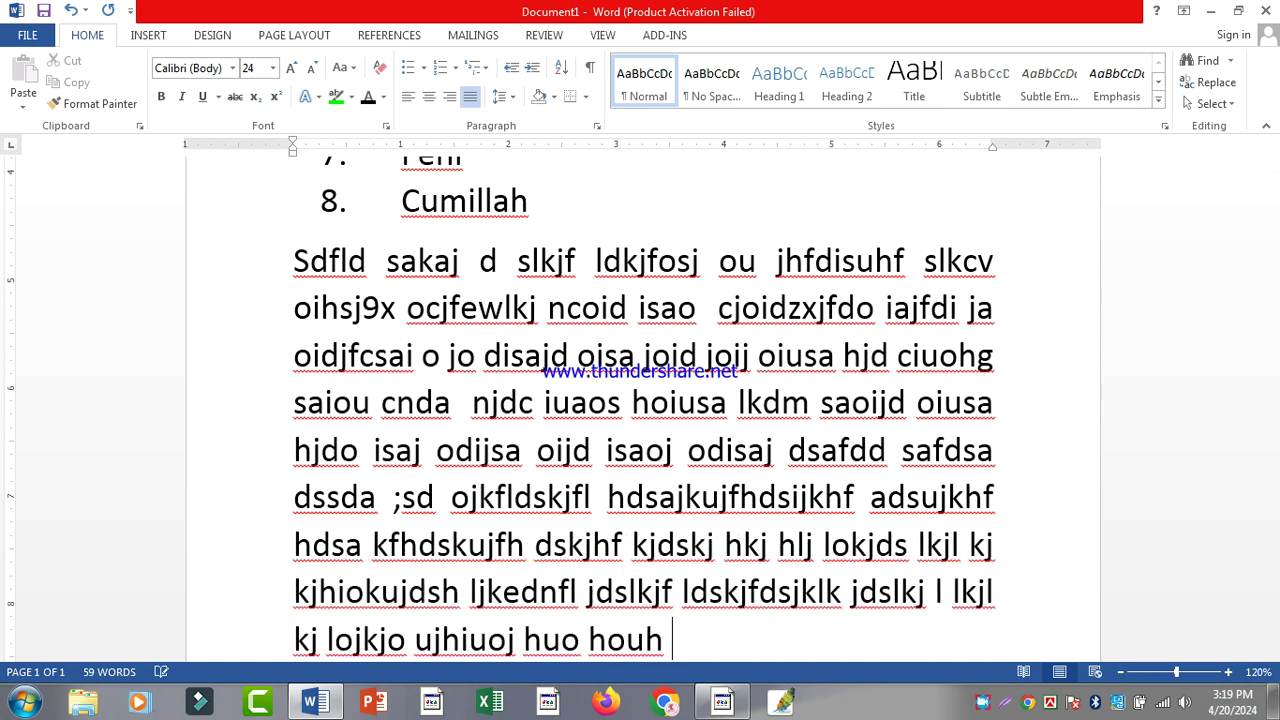
{"action": "type", "text": " oiuh o oi ioj ij"}
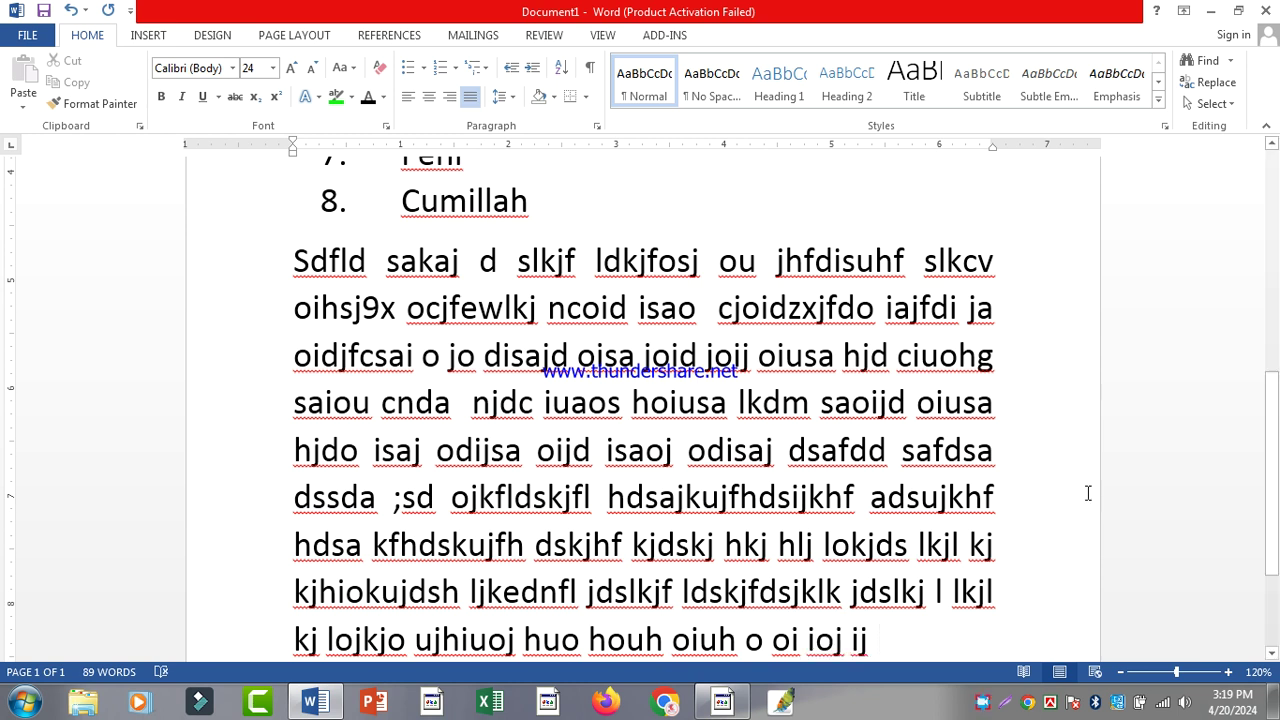
Select the entire extended filler paragraph to show its straight edges, and clear the selection
{"action": "scroll", "coordinate": [449, 402], "scroll_direction": "down", "scroll_amount": 2}
{"action": "scroll", "coordinate": [449, 383], "scroll_direction": "down", "scroll_amount": 5}
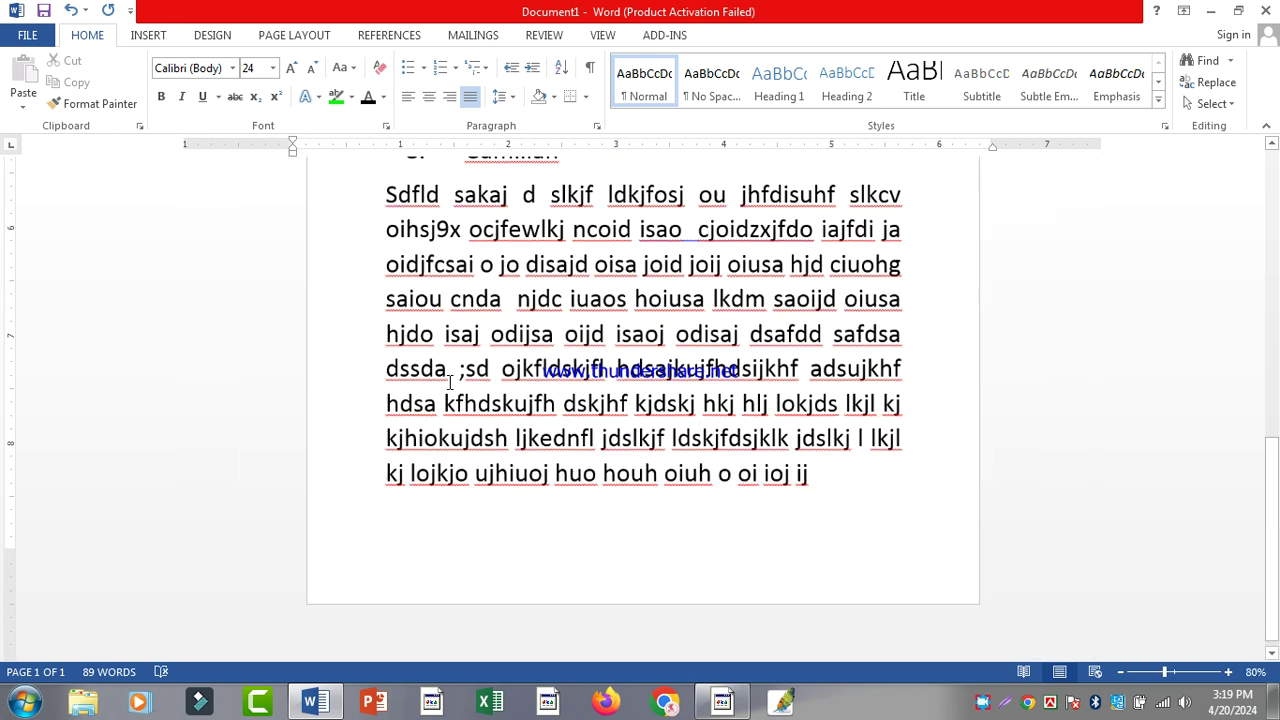
{"action": "double_click", "coordinate": [418, 340]}
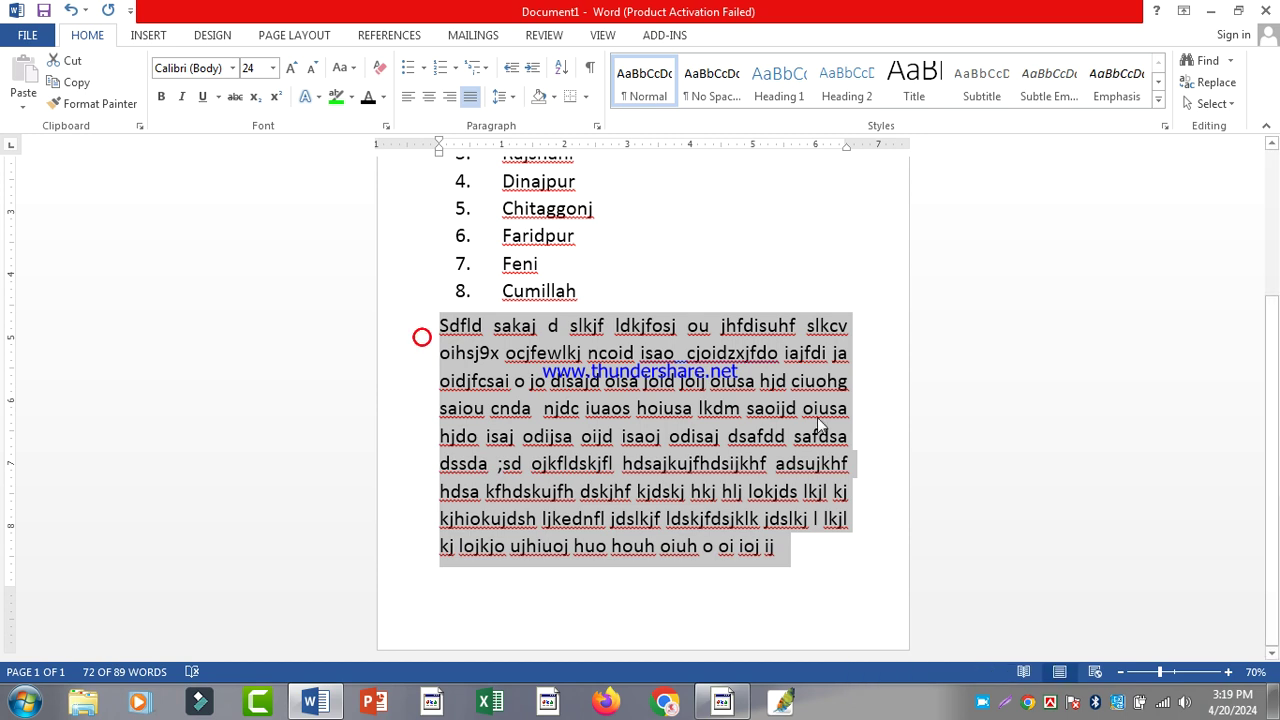
{"action": "left_click", "coordinate": [739, 320]}
{"action": "scroll", "coordinate": [739, 320], "scroll_direction": "up", "scroll_amount": 6}
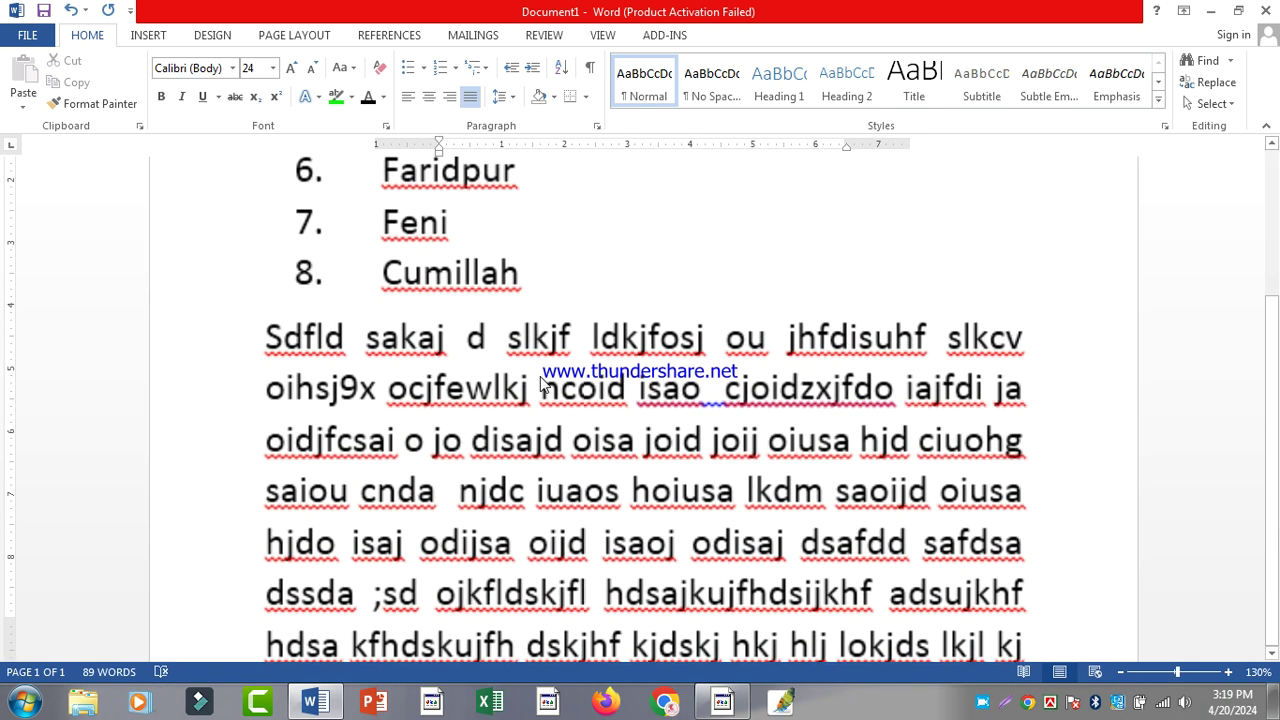
{"action": "scroll", "coordinate": [526, 415], "scroll_direction": "down", "scroll_amount": 3}
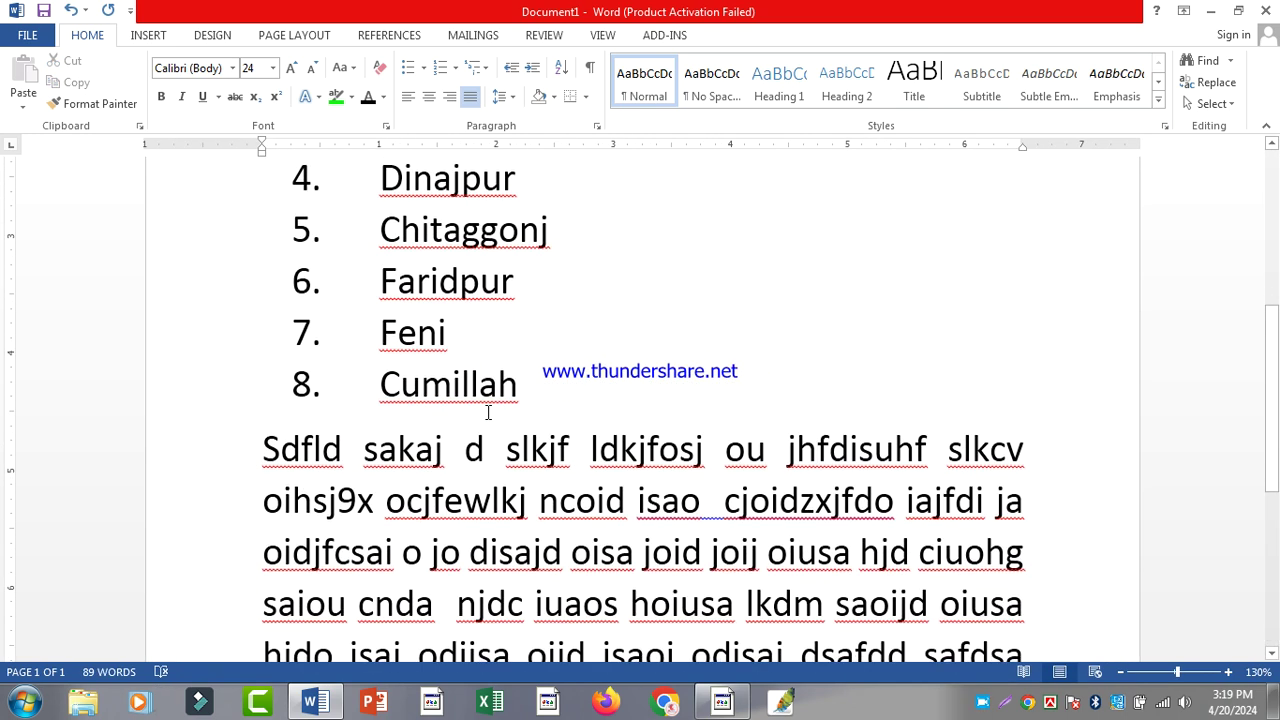
{"action": "scroll", "coordinate": [480, 400], "scroll_direction": "up", "scroll_amount": 5}
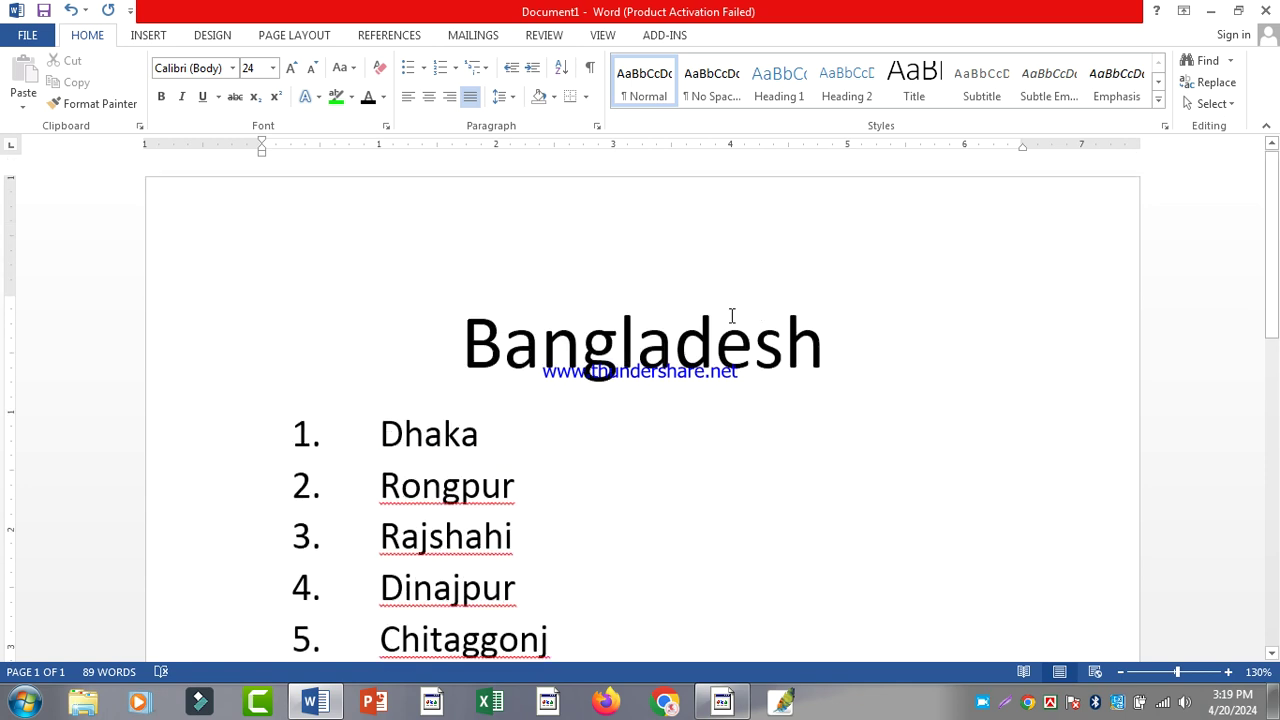
{"action": "left_click", "coordinate": [730, 316]}
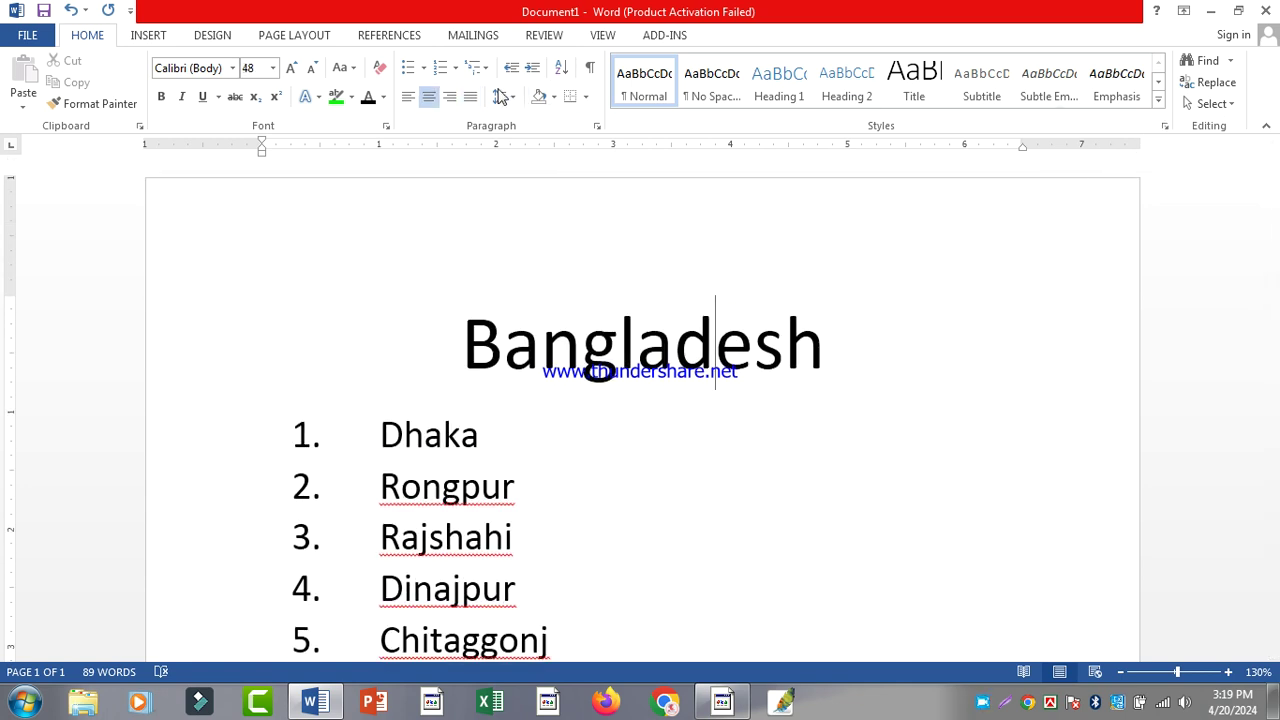
{"action": "left_click", "coordinate": [553, 96]}
{"action": "left_click", "coordinate": [268, 329]}
{"action": "left_click", "coordinate": [268, 329]}
{"action": "left_click", "coordinate": [596, 345]}
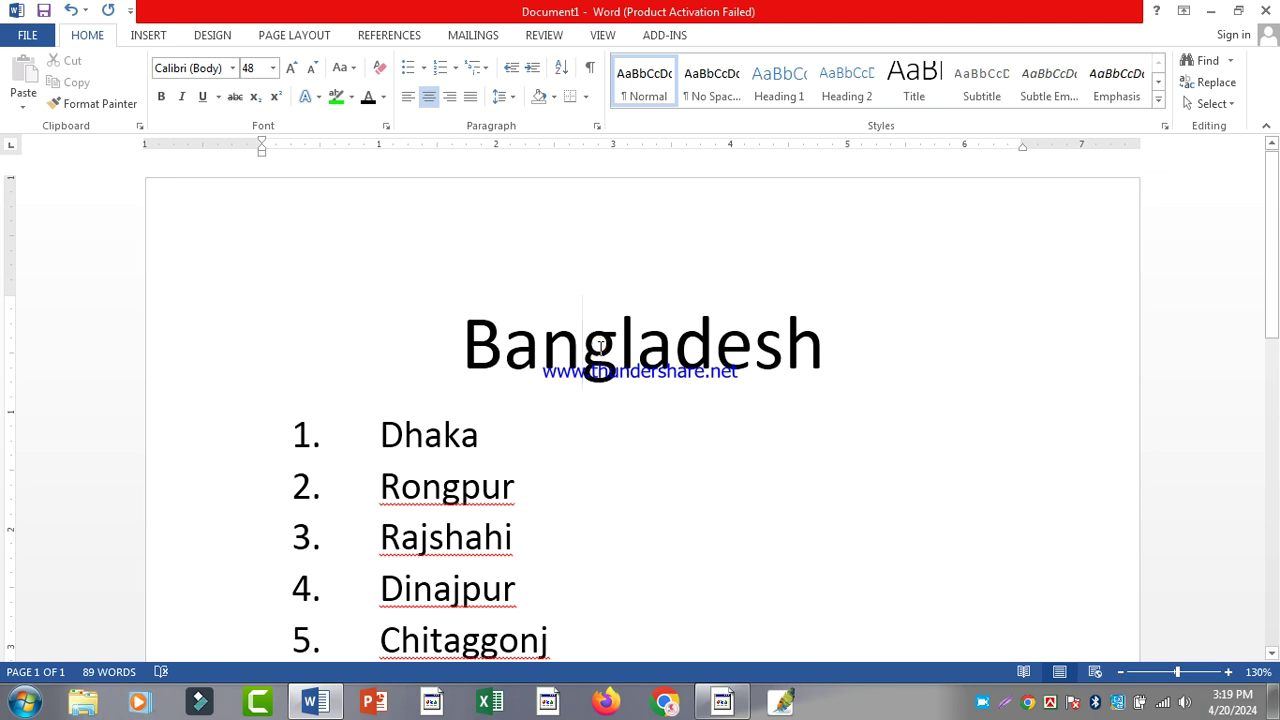
Reduce the font size of the "Bangladesh" heading to 28
{"action": "left_click", "coordinate": [197, 390]}
{"action": "key", "text": "ctrl+bracketleft"}
{"action": "key", "text": "ctrl+bracketleft"}
{"action": "key", "text": "ctrl+bracketleft"}
{"action": "key", "text": "ctrl+bracketleft"}
{"action": "key", "text": "ctrl+bracketleft"}
{"action": "key", "text": "ctrl+bracketleft"}
{"action": "key", "text": "ctrl+bracketleft"}
{"action": "key", "text": "ctrl+bracketleft"}
{"action": "key", "text": "ctrl+bracketleft"}
{"action": "key", "text": "ctrl+bracketleft"}
{"action": "key", "text": "ctrl+bracketleft"}
{"action": "key", "text": "ctrl+bracketleft"}
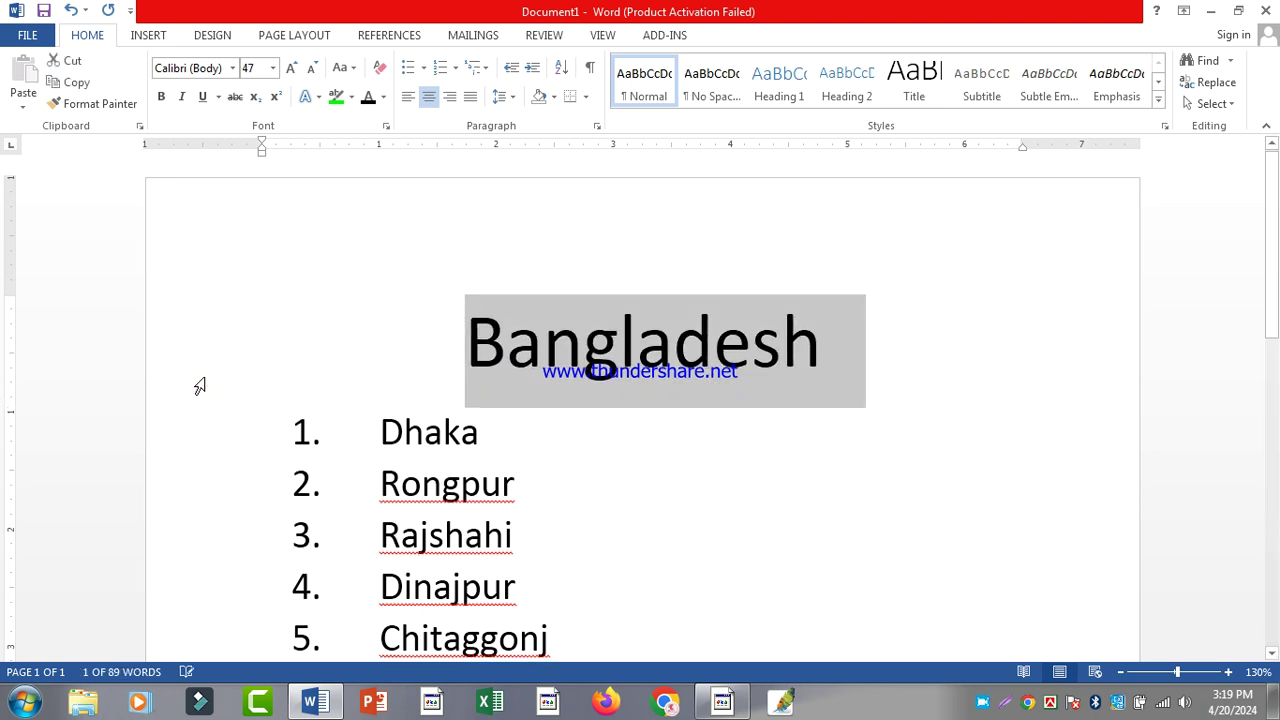
{"action": "key", "text": "ctrl+shift+comma"}
Apply a light blue paragraph shading to the "Bangladesh" heading and undo it
{"action": "left_click", "coordinate": [661, 322]}
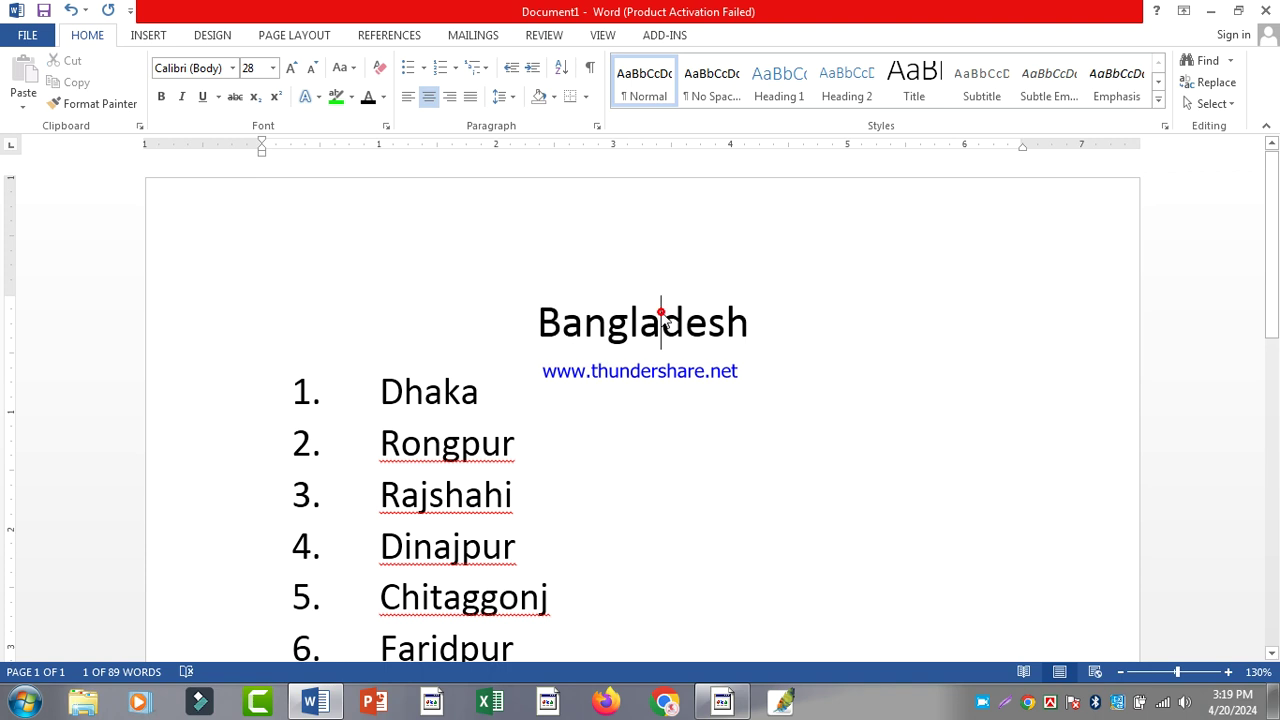
{"action": "left_click", "coordinate": [555, 97]}
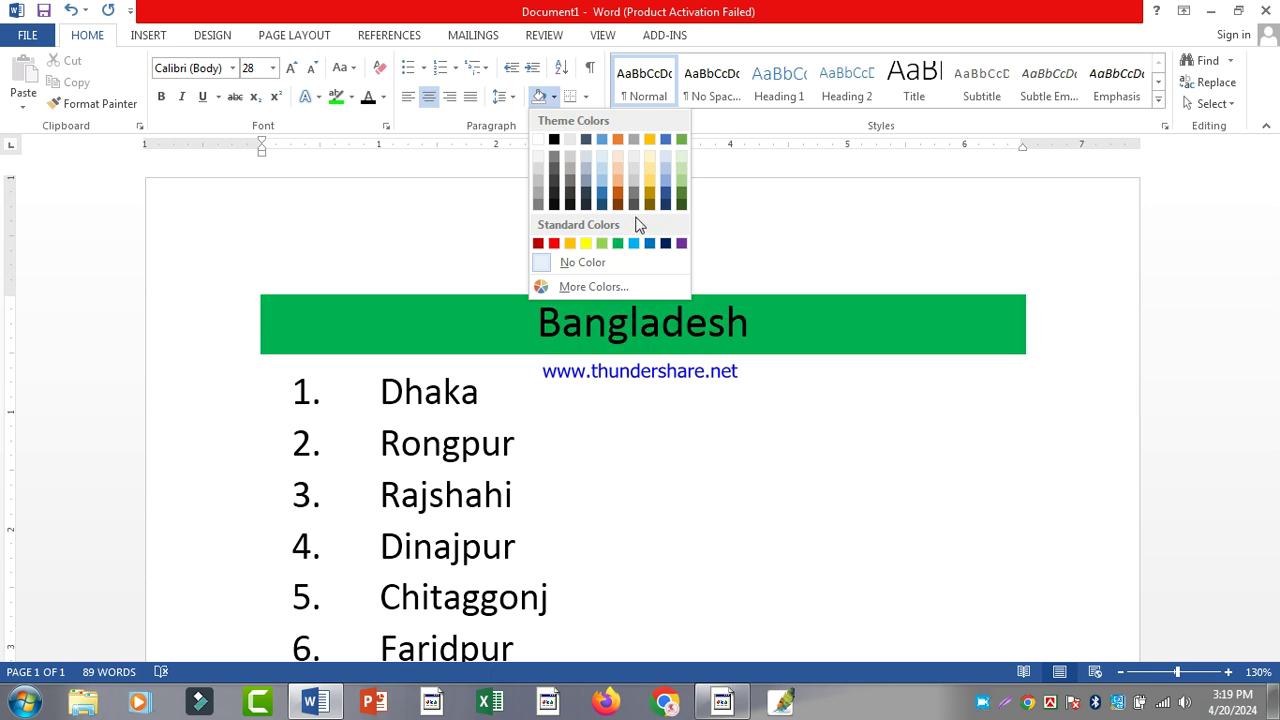
{"action": "left_click", "coordinate": [602, 156]}
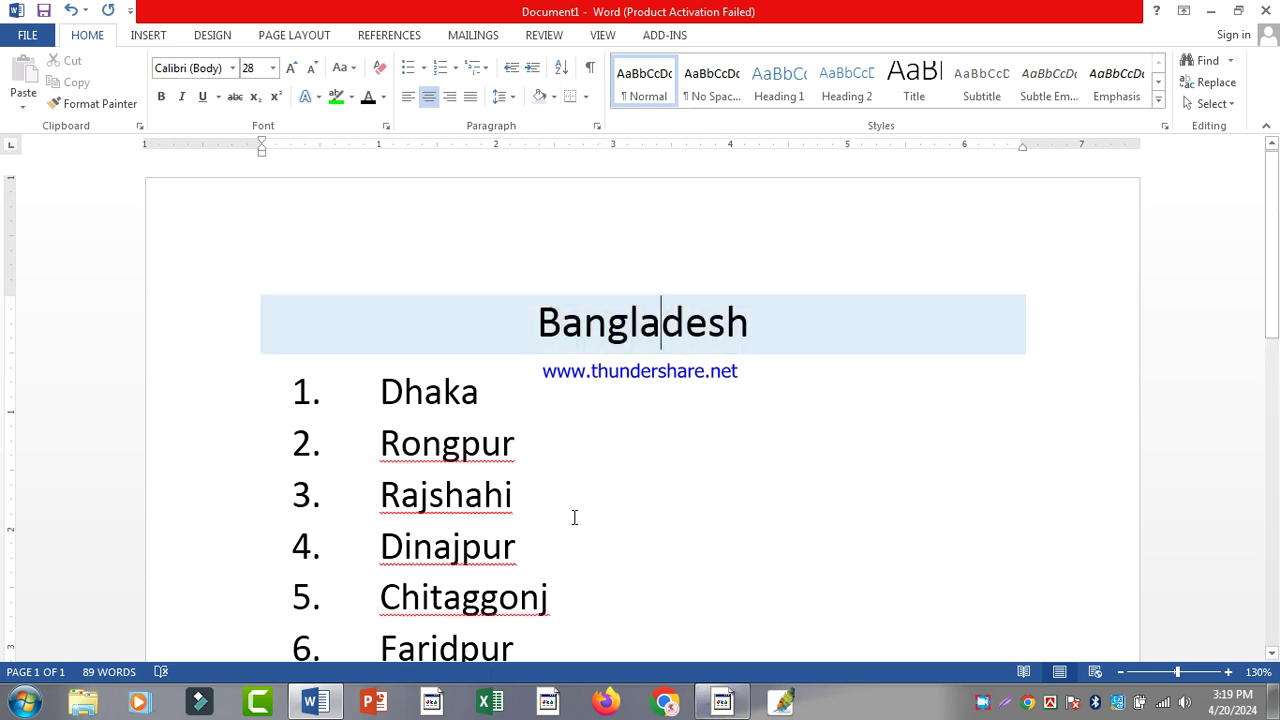
{"action": "left_click", "coordinate": [738, 379]}
{"action": "key", "text": "ctrl+z"}
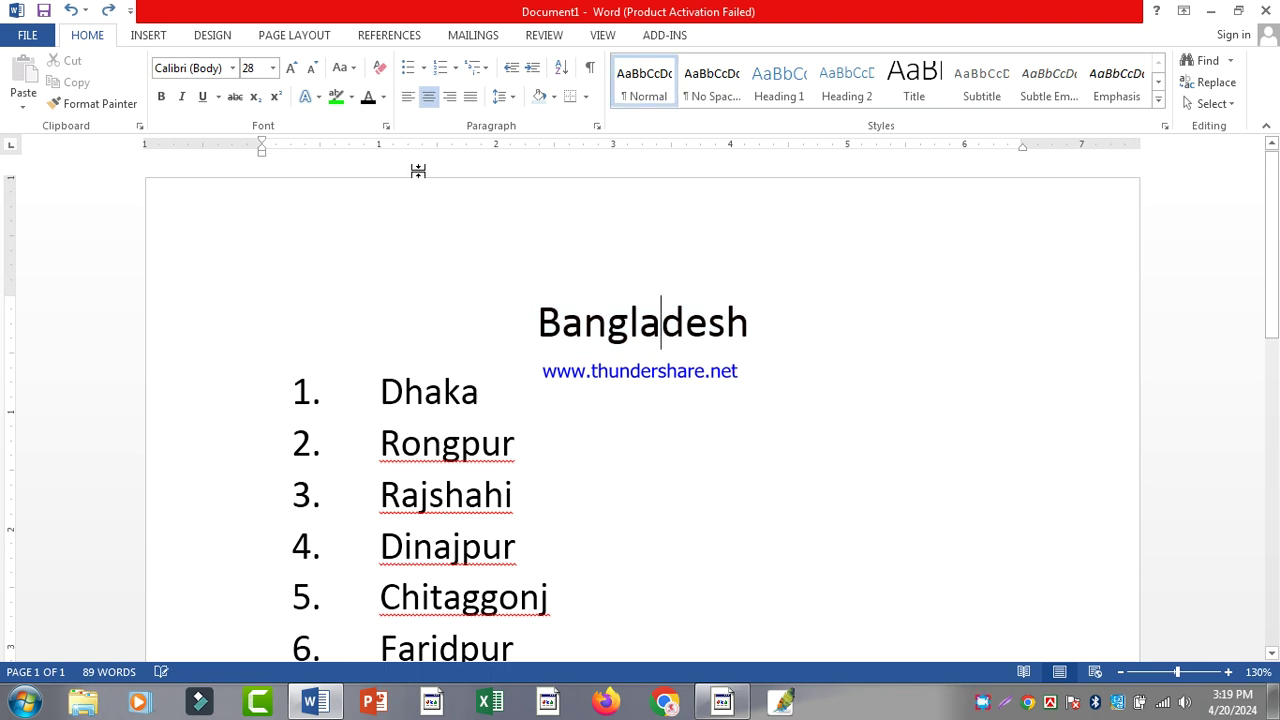
Apply the light blue paragraph shading to the "Dhaka" list item and undo it
{"action": "left_click", "coordinate": [469, 376]}
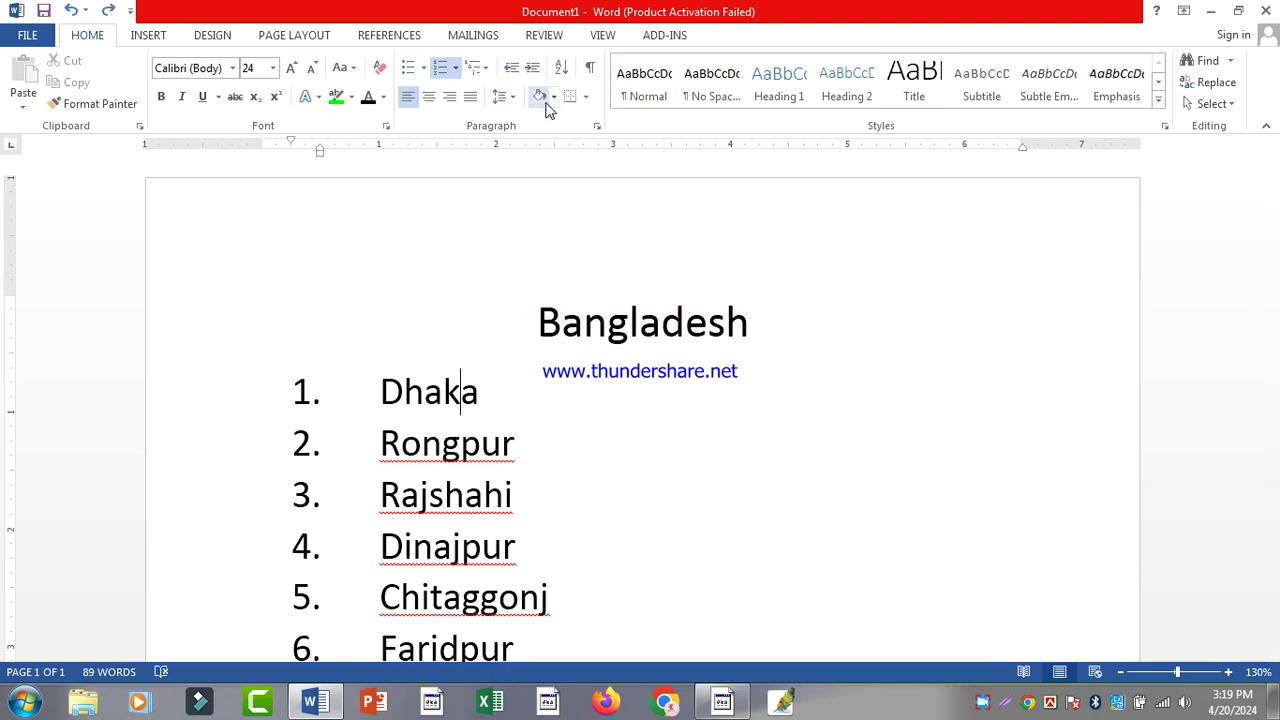
{"action": "left_click", "coordinate": [542, 98]}
{"action": "left_click", "coordinate": [539, 97]}
{"action": "scroll", "coordinate": [580, 448], "scroll_direction": "down", "scroll_amount": 3}
{"action": "key", "text": "ctrl+z"}
{"action": "key", "text": "ctrl+z"}
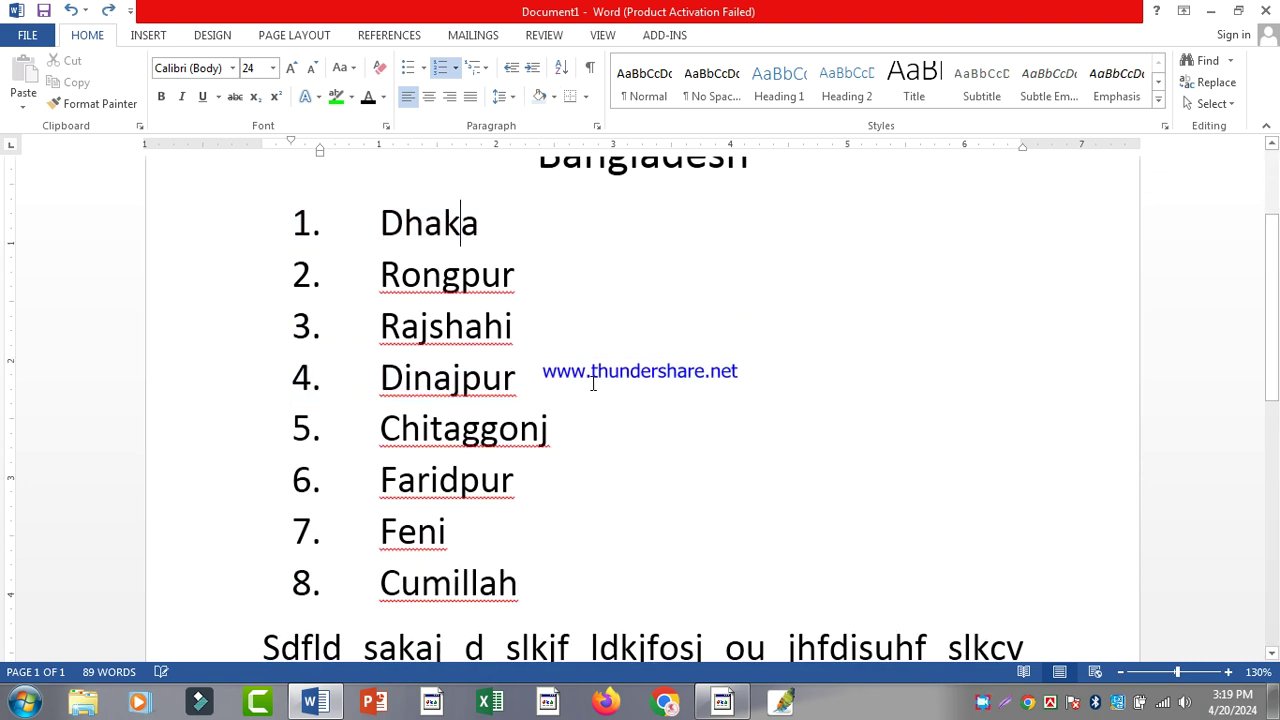
Shade the alternate list items "Dhaka", "Rajshahi", "Chitaggonj" and "Feni" light blue in one multiple selection
{"action": "scroll", "coordinate": [594, 374], "scroll_direction": "down", "scroll_amount": 4}
{"action": "scroll", "coordinate": [363, 312], "scroll_direction": "up", "scroll_amount": 1}
{"action": "left_click", "coordinate": [363, 303]}
{"action": "left_click", "coordinate": [381, 356], "text": "ctrl"}
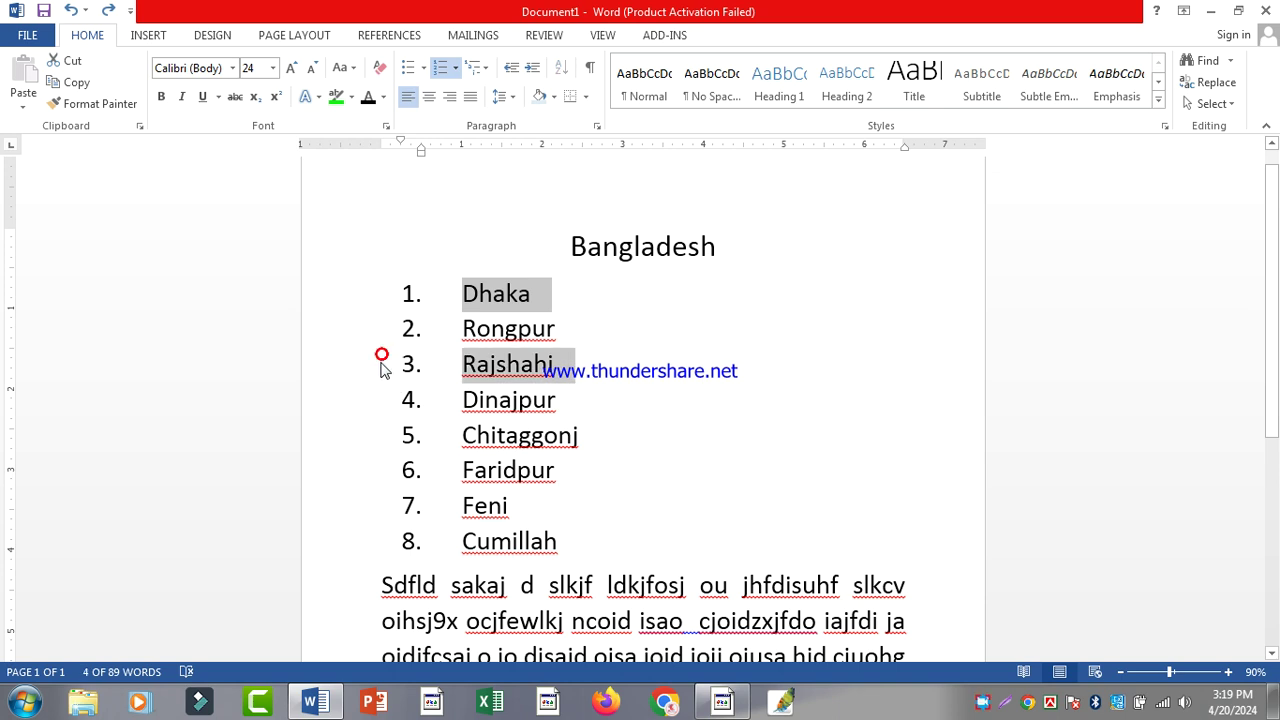
{"action": "left_click", "coordinate": [367, 428], "text": "ctrl"}
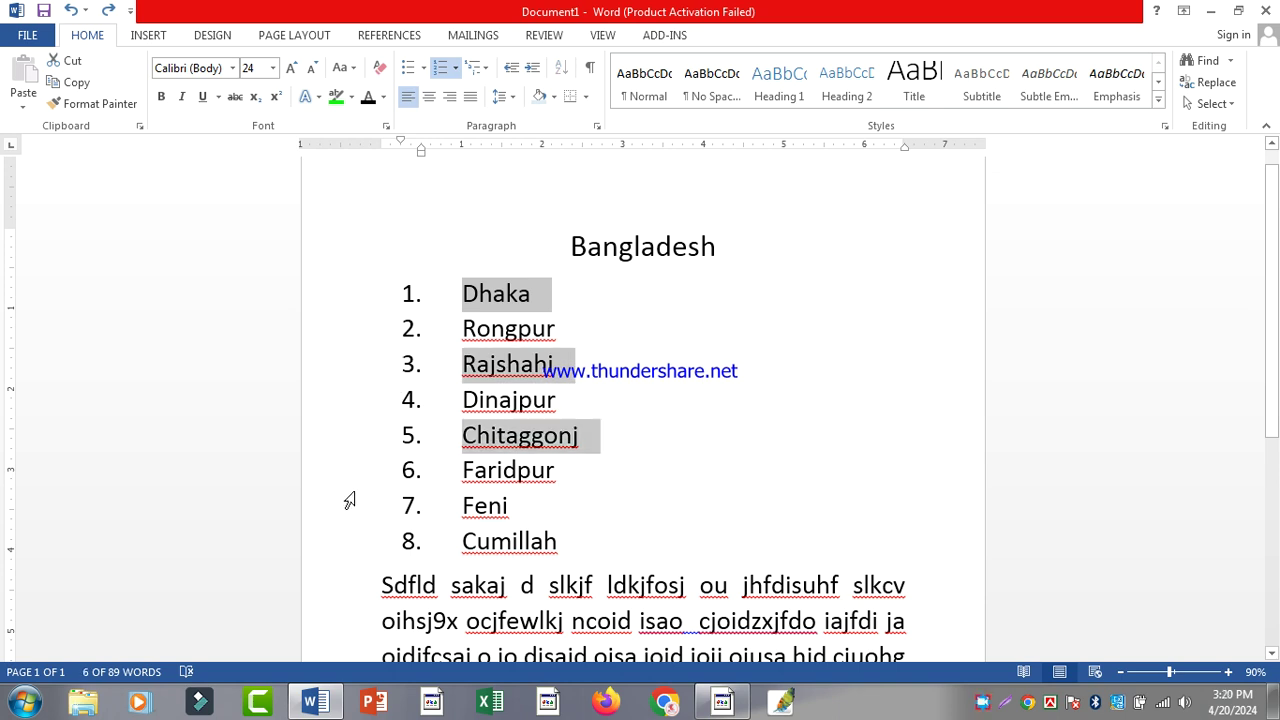
{"action": "left_click", "coordinate": [349, 503], "text": "ctrl"}
{"action": "left_click", "coordinate": [540, 98]}
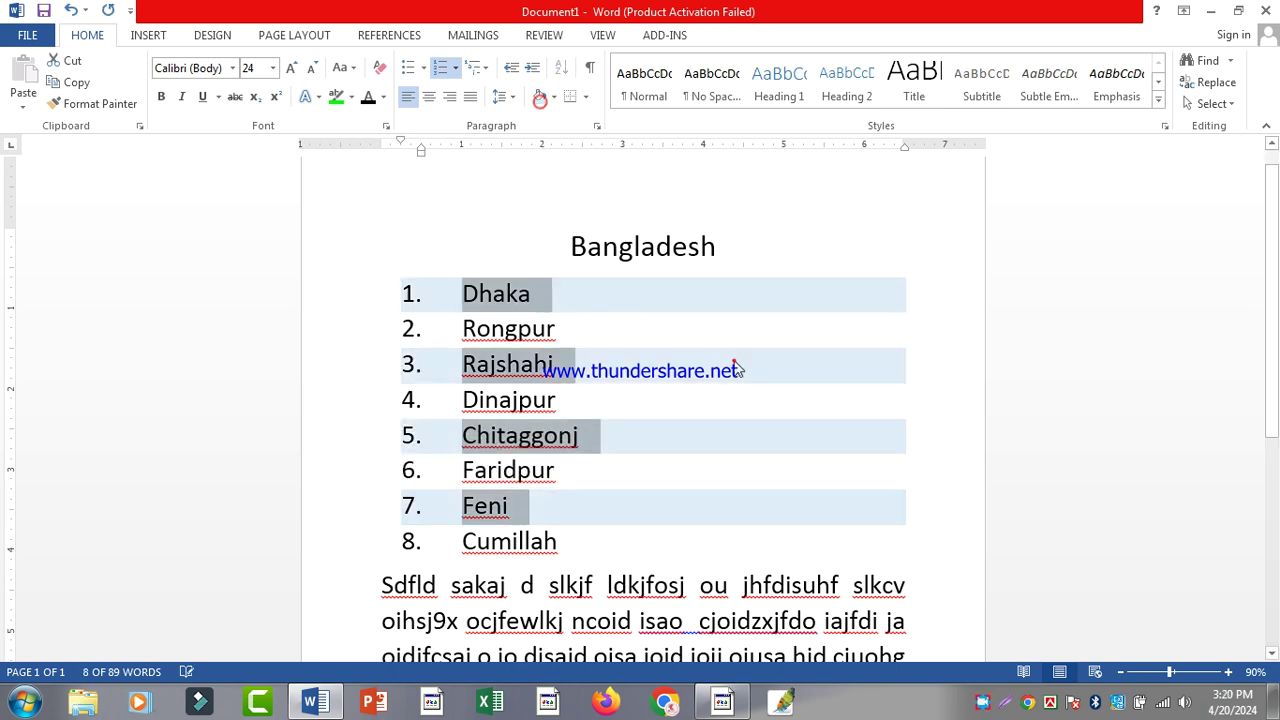
{"action": "left_click", "coordinate": [735, 366]}
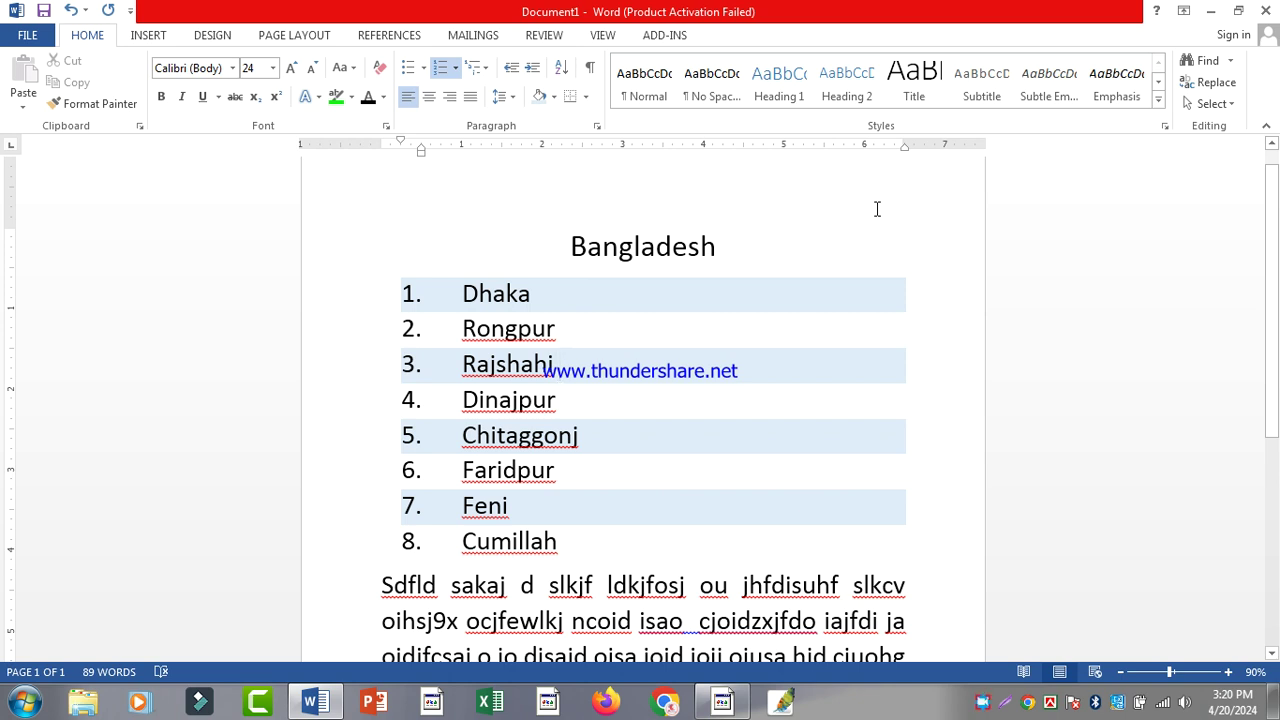
Undo the light blue shading of the alternate list items
{"action": "scroll", "coordinate": [661, 281], "scroll_direction": "up", "scroll_amount": 5}
{"action": "key", "text": "ctrl+z"}
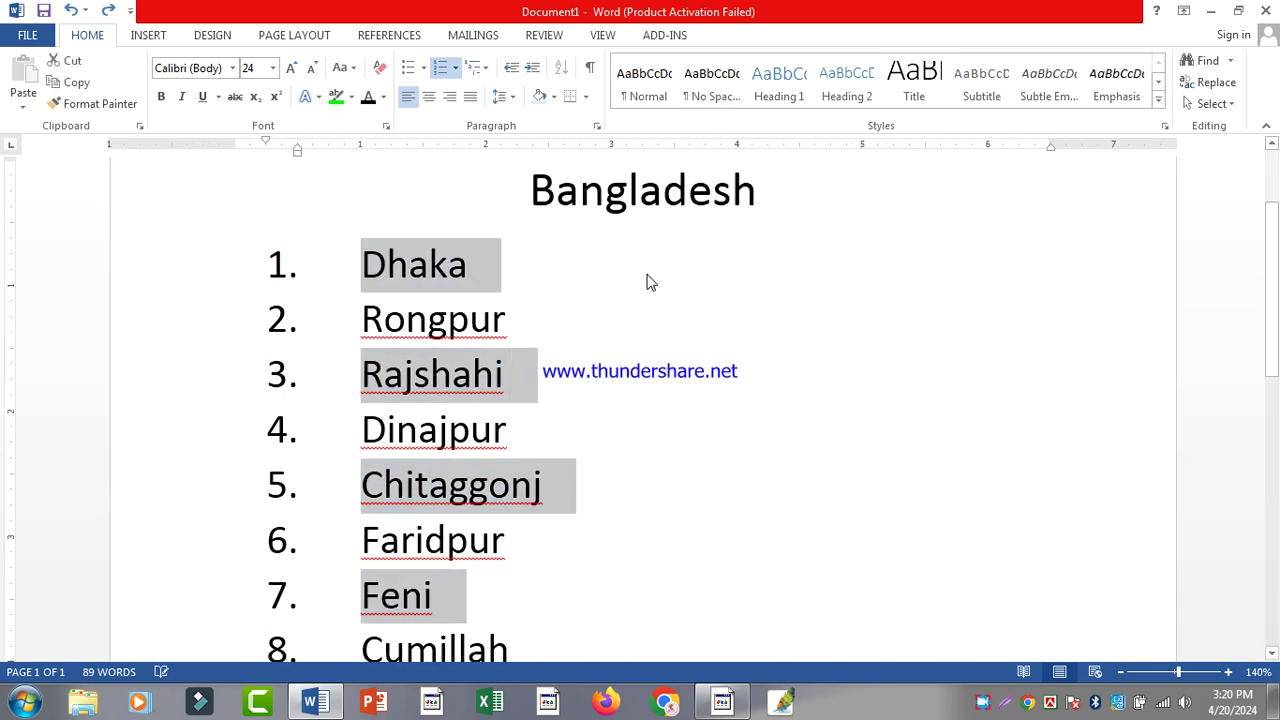
{"action": "left_click", "coordinate": [558, 297]}
Put an outside border around the "Bangladesh" heading and undo it
{"action": "scroll", "coordinate": [558, 297], "scroll_direction": "up", "scroll_amount": 2}
{"action": "left_click", "coordinate": [577, 316]}
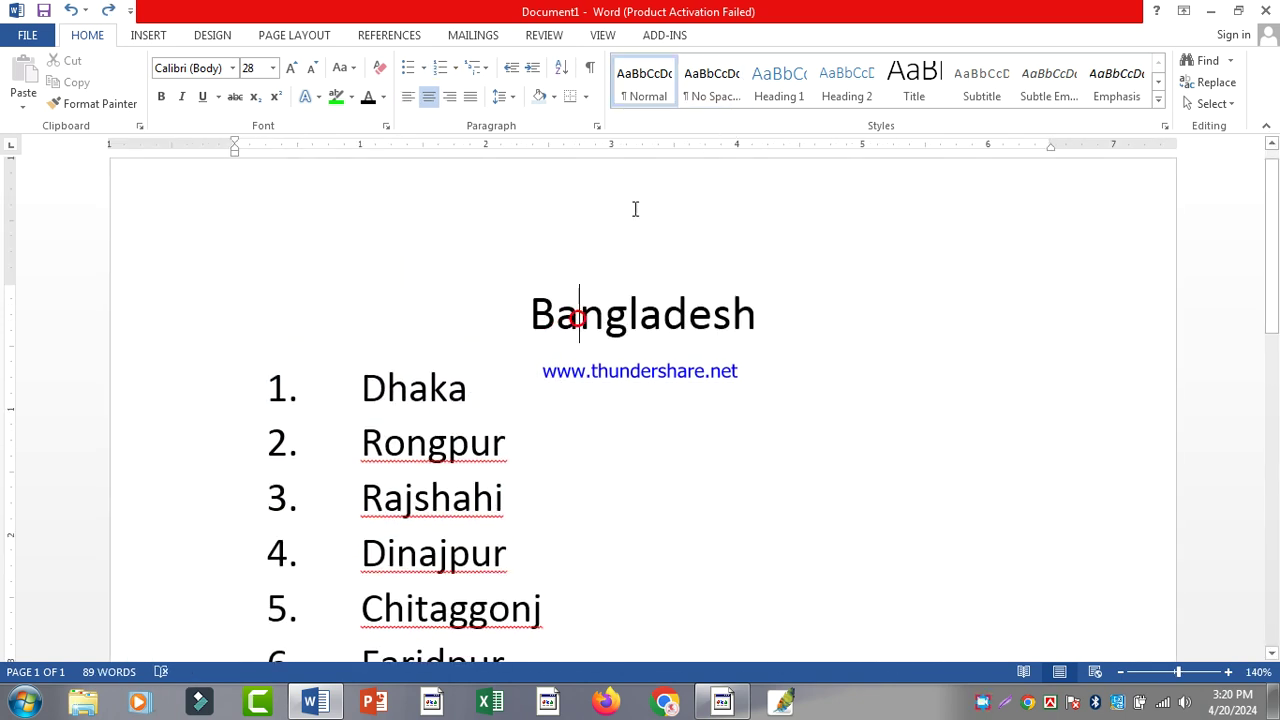
{"action": "left_click", "coordinate": [586, 96]}
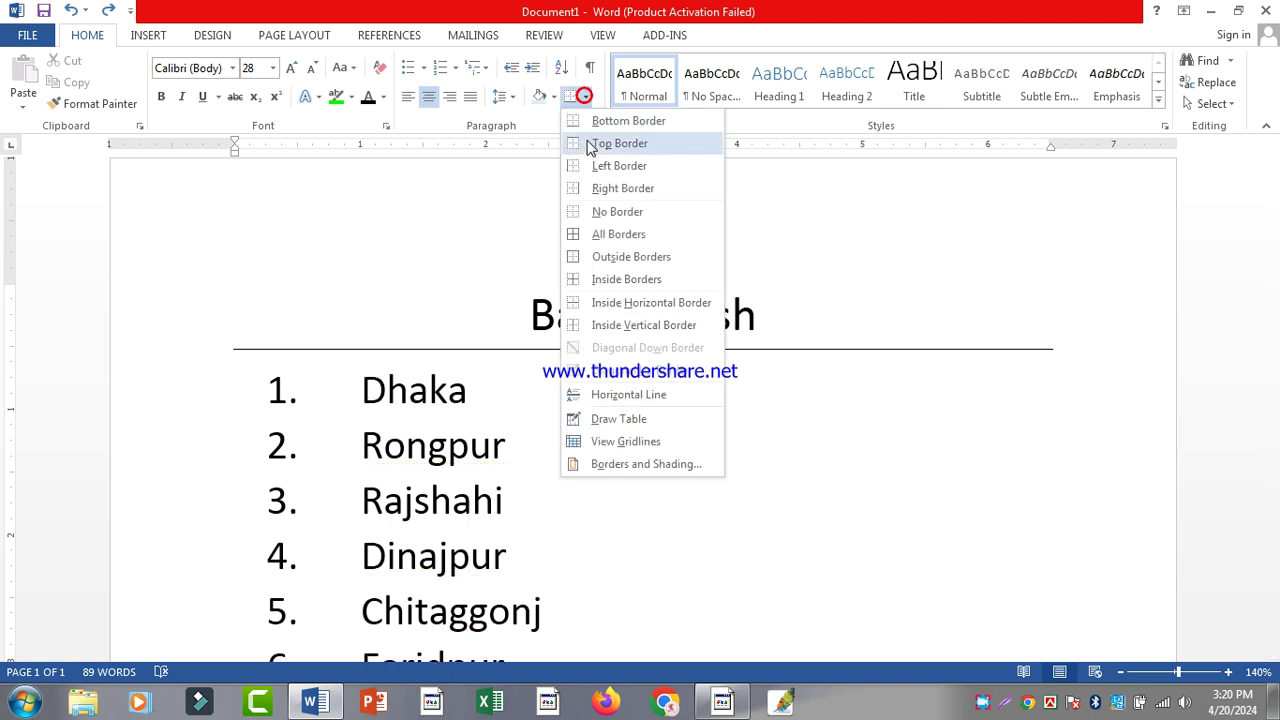
{"action": "left_click", "coordinate": [601, 262]}
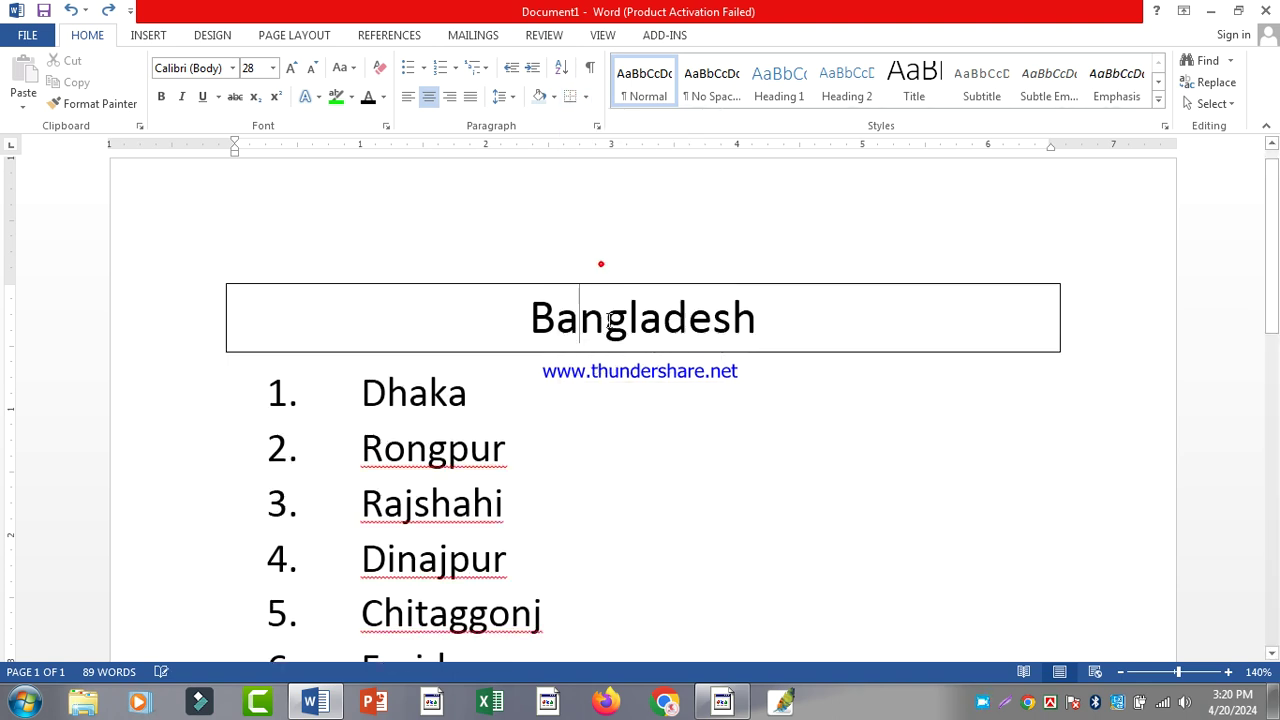
{"action": "left_click", "coordinate": [790, 394]}
{"action": "scroll", "coordinate": [571, 526], "scroll_direction": "down", "scroll_amount": 4, "text": "ctrl"}
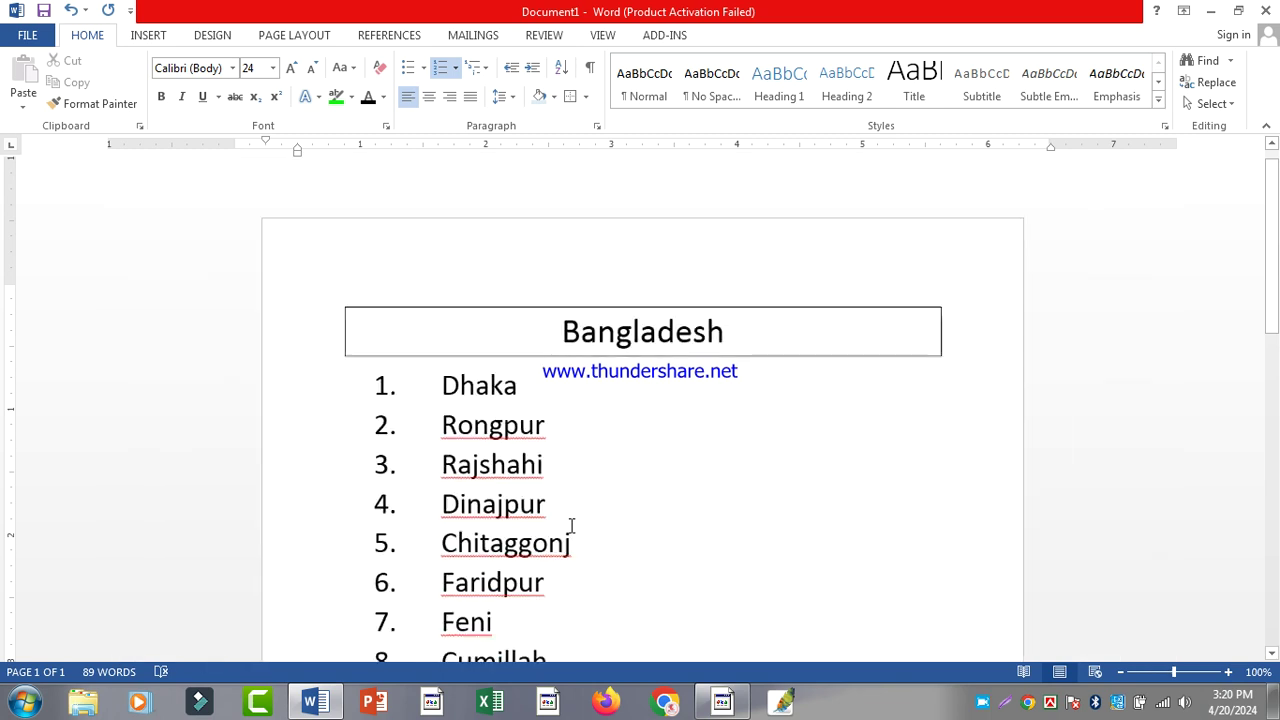
{"action": "scroll", "coordinate": [597, 345], "scroll_direction": "up", "scroll_amount": 4, "text": "ctrl"}
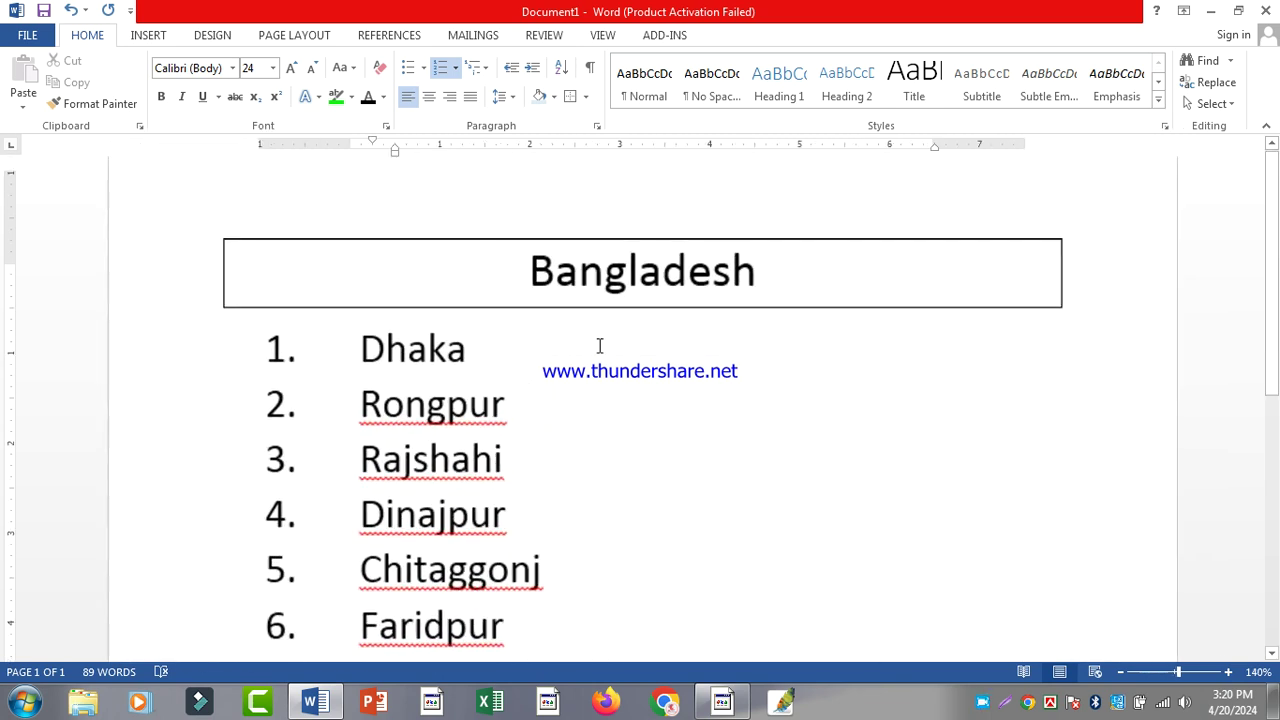
{"action": "key", "text": "ctrl+z"}
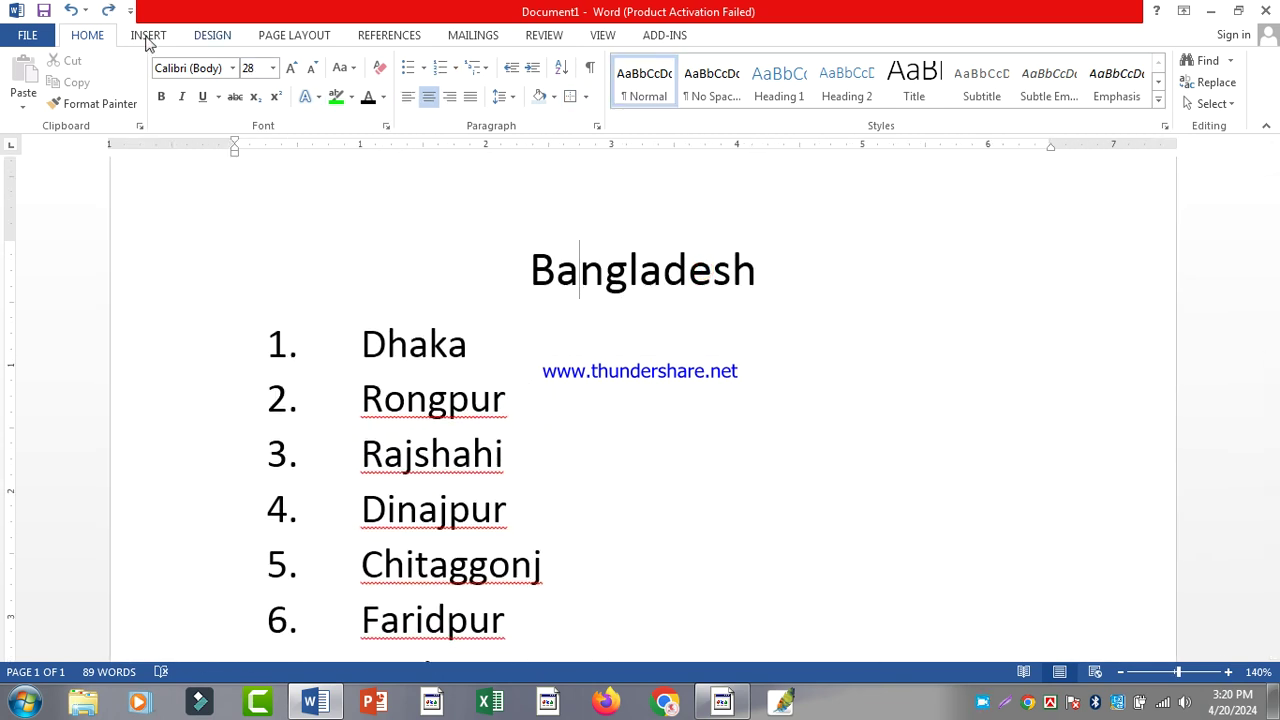
Draw a Curved Up Arrow block shape about 0.97" high and 2.81" wide beside the city list
{"action": "left_click", "coordinate": [147, 36]}
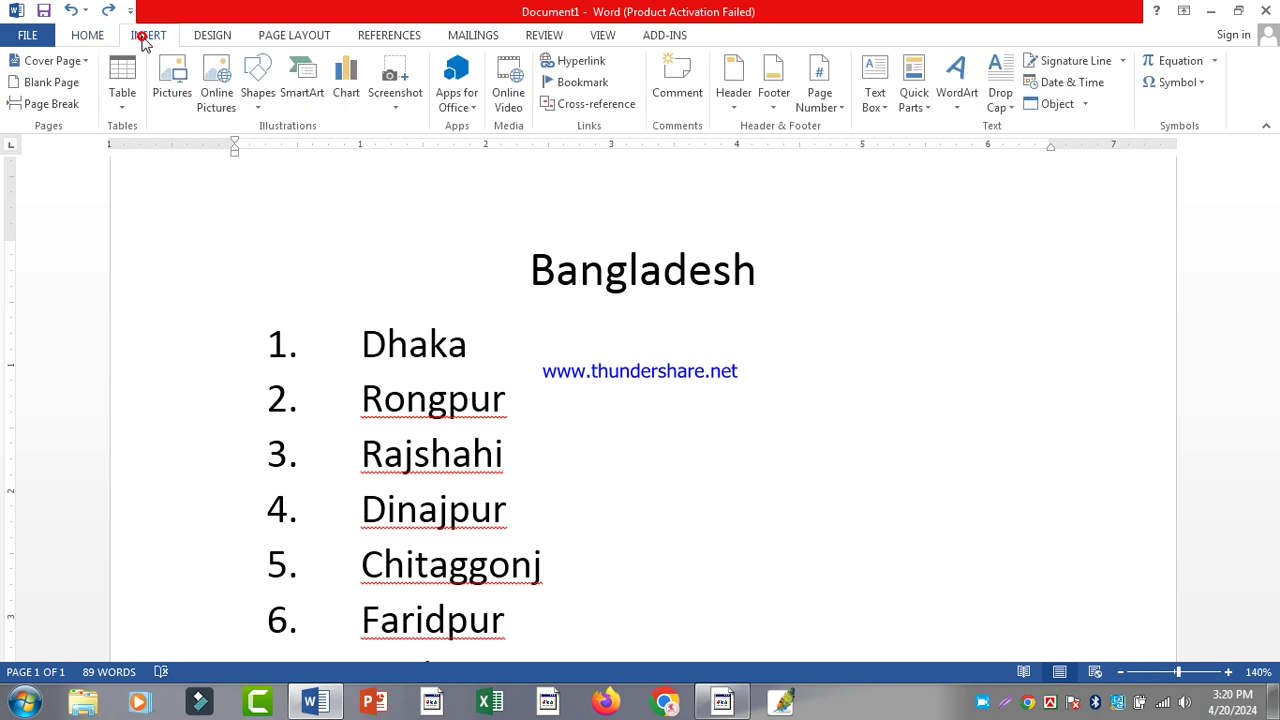
{"action": "left_click", "coordinate": [259, 90]}
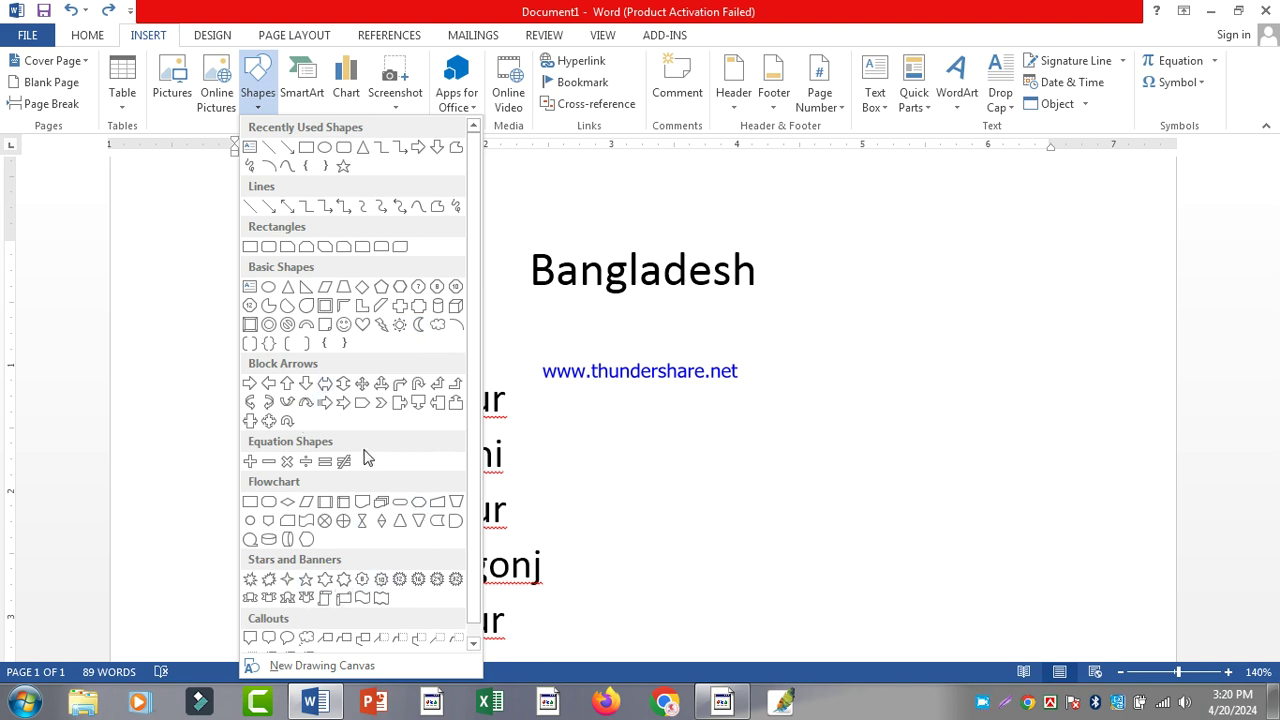
{"action": "left_click", "coordinate": [268, 405]}
{"action": "mouse_move", "coordinate": [612, 352]}
{"action": "left_mouse_down"}
{"action": "mouse_move", "coordinate": [894, 546]}
{"action": "mouse_move", "coordinate": [965, 476]}
{"action": "left_mouse_up"}
Reshape the curved arrow's head and shaft with its adjustment points and delete the shape
{"action": "left_click_drag", "start_coordinate": [898, 352], "coordinate": [780, 345]}
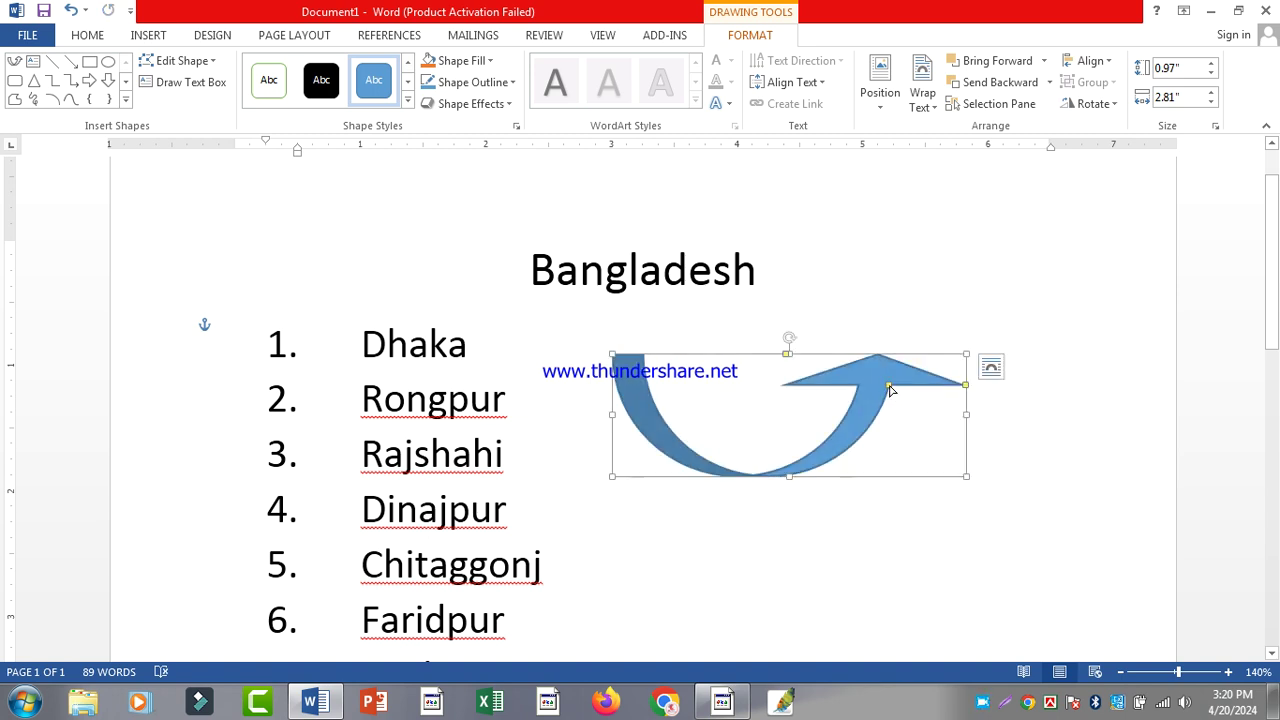
{"action": "left_click_drag", "start_coordinate": [889, 386], "coordinate": [926, 480]}
{"action": "left_click", "coordinate": [867, 576]}
{"action": "left_click", "coordinate": [746, 472]}
{"action": "key", "text": "Delete"}
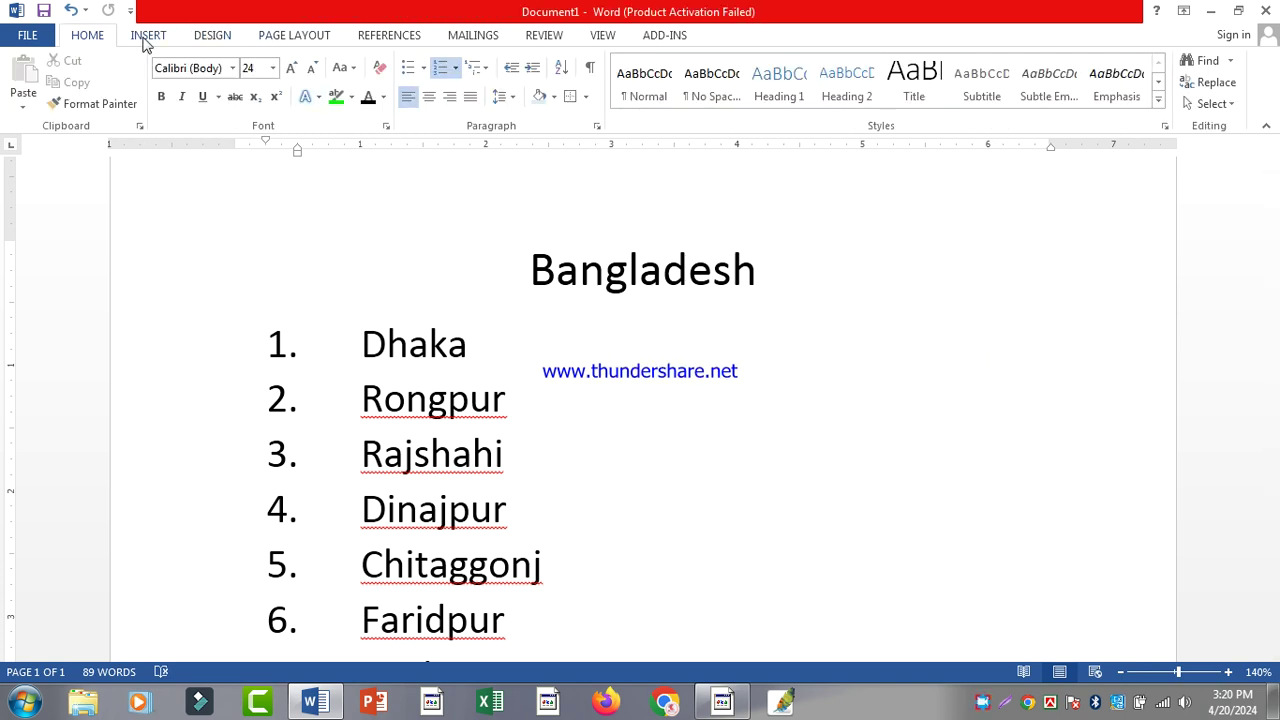
Draw a rectangle about 0.6" high and 3.87" wide and move it over the "Bangladesh" heading
{"action": "left_click", "coordinate": [147, 35]}
{"action": "left_click", "coordinate": [257, 75]}
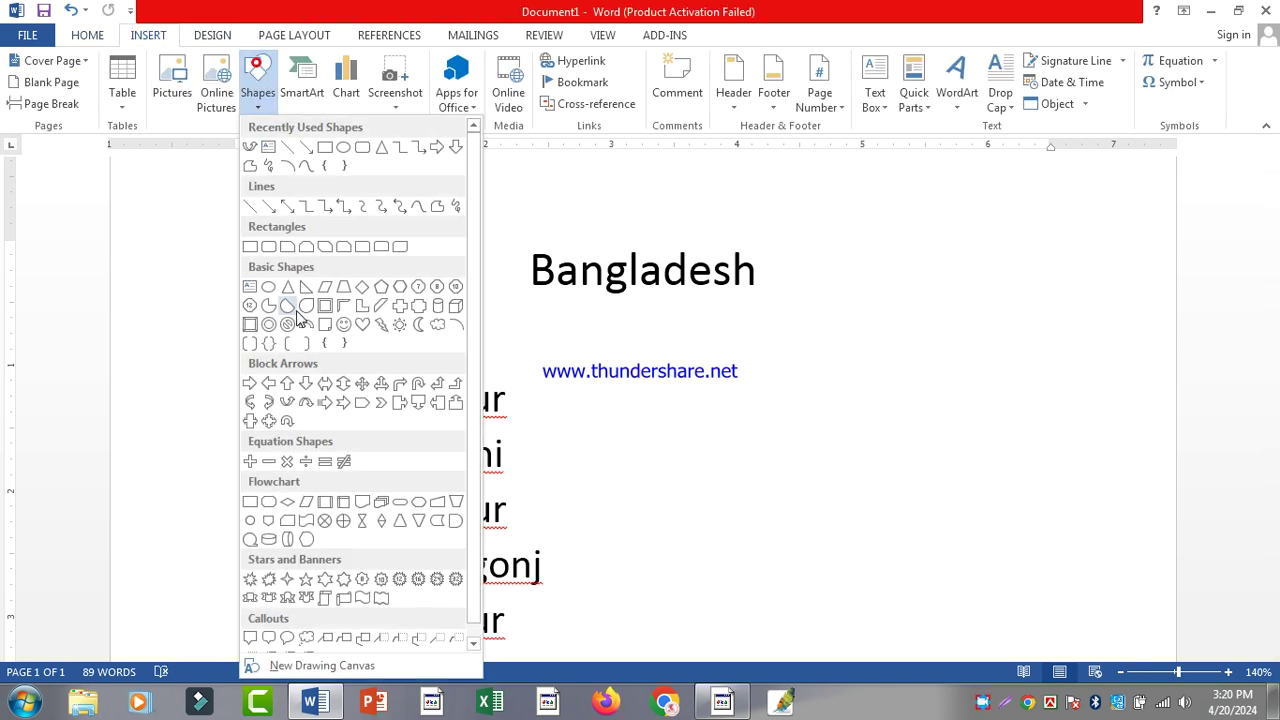
{"action": "left_click", "coordinate": [327, 150]}
{"action": "mouse_move", "coordinate": [620, 400]}
{"action": "left_mouse_down"}
{"action": "mouse_move", "coordinate": [683, 563]}
{"action": "mouse_move", "coordinate": [830, 518]}
{"action": "mouse_move", "coordinate": [877, 537]}
{"action": "mouse_move", "coordinate": [654, 606]}
{"action": "mouse_move", "coordinate": [911, 280]}
{"action": "mouse_move", "coordinate": [926, 436]}
{"action": "mouse_move", "coordinate": [1107, 341]}
{"action": "left_mouse_up"}
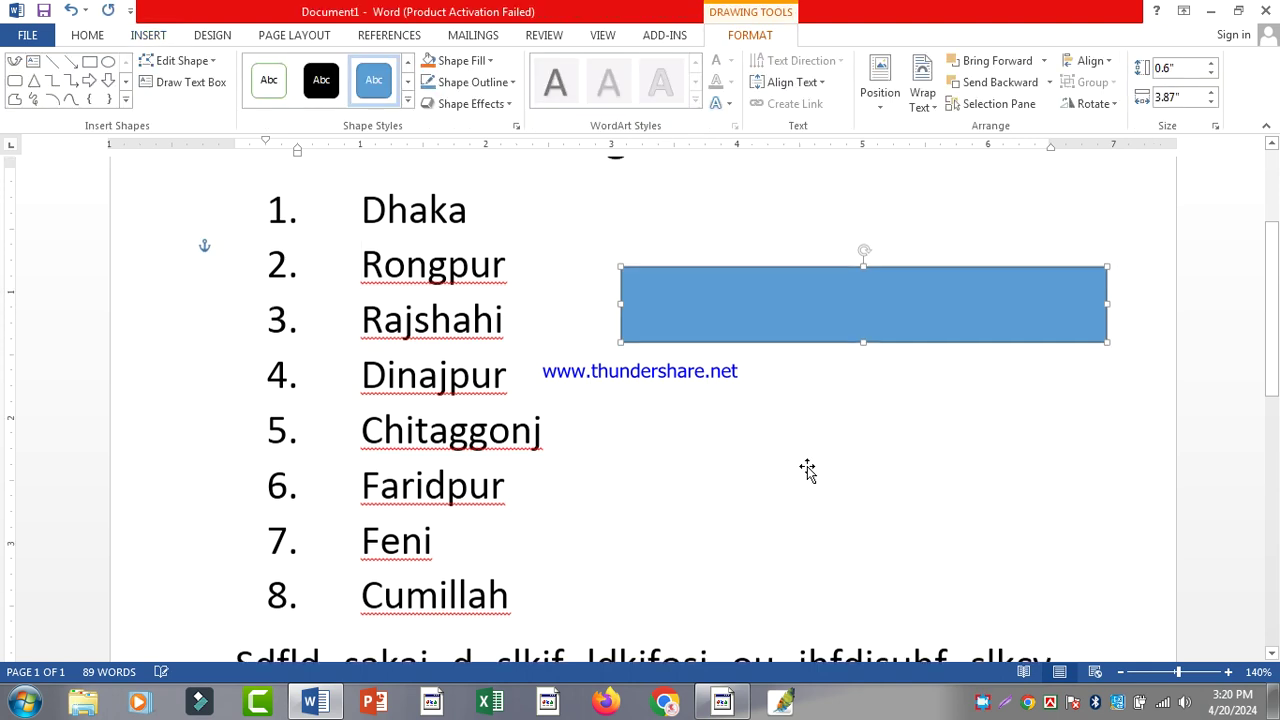
{"action": "scroll", "coordinate": [807, 480], "scroll_direction": "up", "scroll_amount": 3}
{"action": "left_click_drag", "start_coordinate": [794, 500], "coordinate": [569, 297]}
Set the rectangle's text wrapping to Behind Text
{"action": "right_click", "coordinate": [623, 323]}
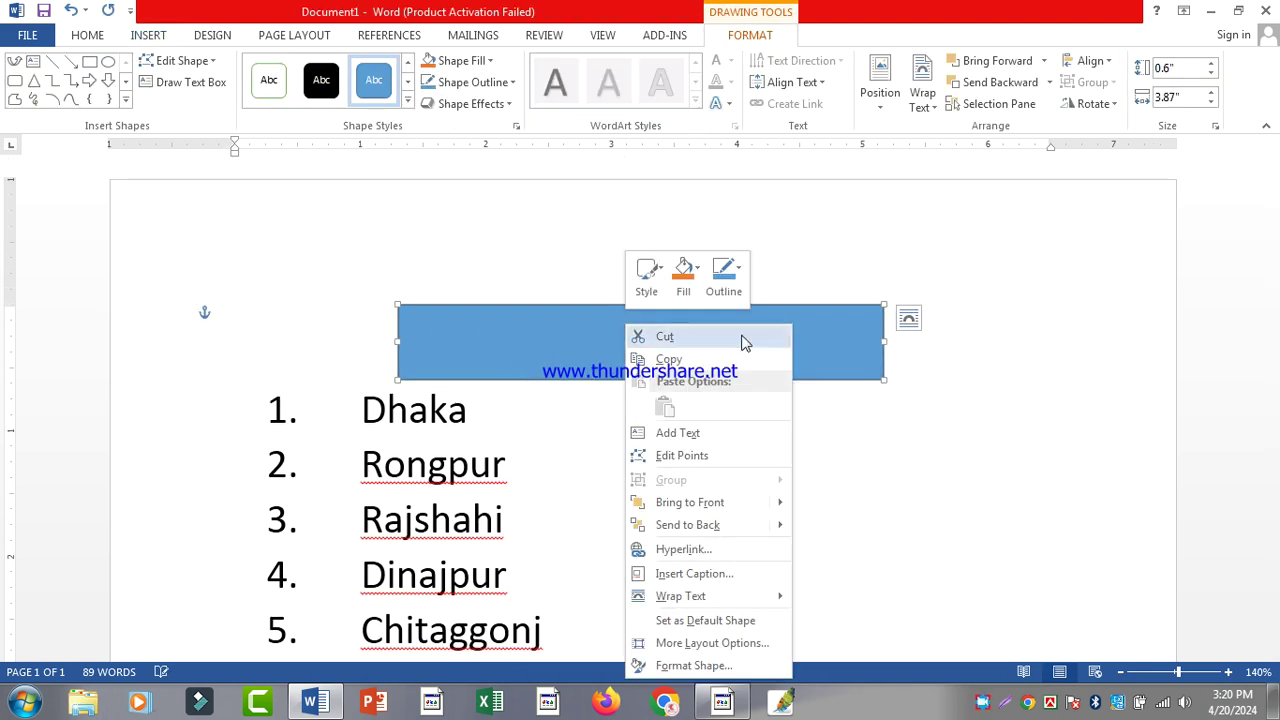
{"action": "left_click", "coordinate": [907, 320]}
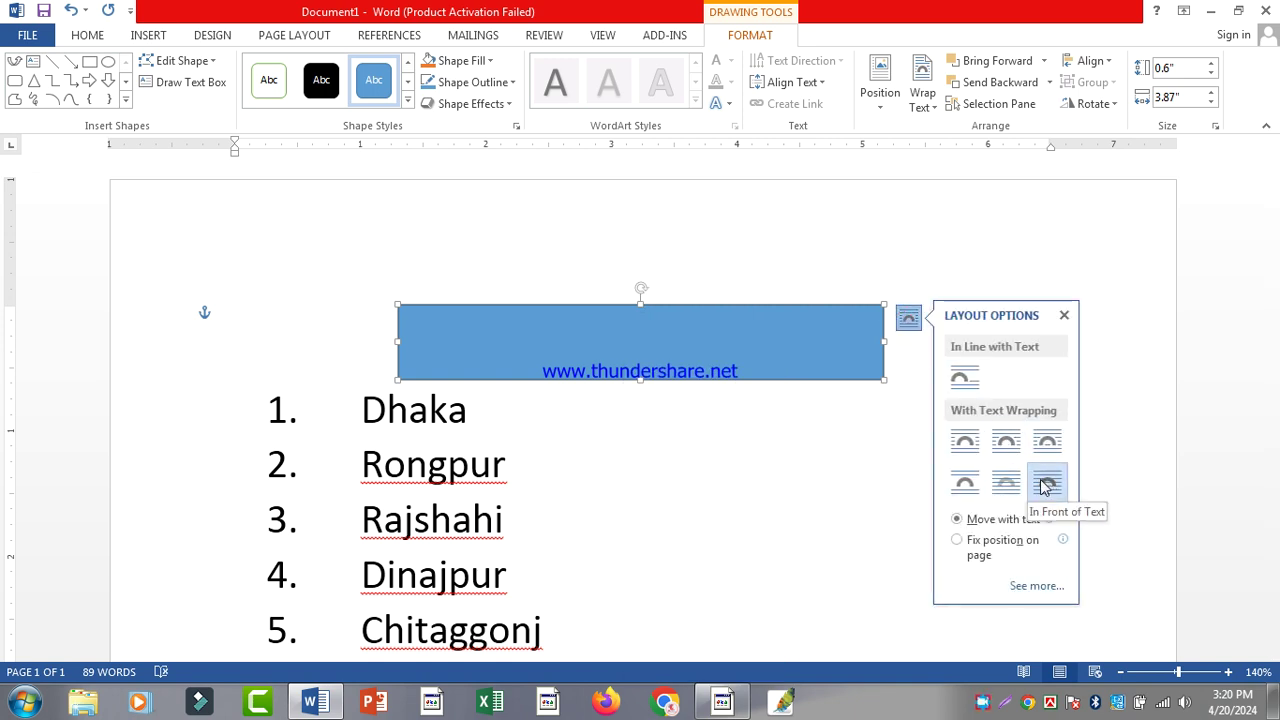
{"action": "mouse_move", "coordinate": [491, 362]}
{"action": "left_mouse_down"}
{"action": "mouse_move", "coordinate": [506, 423]}
{"action": "mouse_move", "coordinate": [462, 443]}
{"action": "mouse_move", "coordinate": [493, 335]}
{"action": "mouse_move", "coordinate": [514, 334]}
{"action": "mouse_move", "coordinate": [494, 329]}
{"action": "mouse_move", "coordinate": [480, 378]}
{"action": "left_mouse_up"}
{"action": "left_click", "coordinate": [908, 318]}
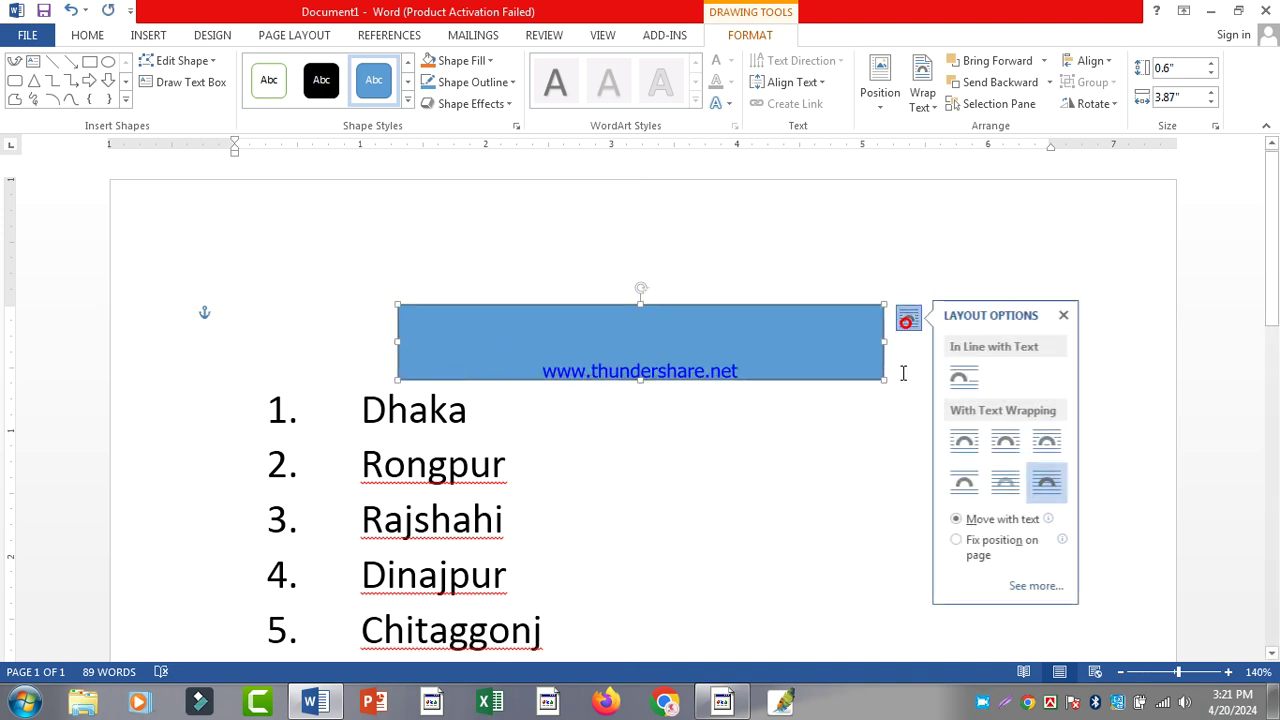
{"action": "left_click", "coordinate": [1005, 484]}
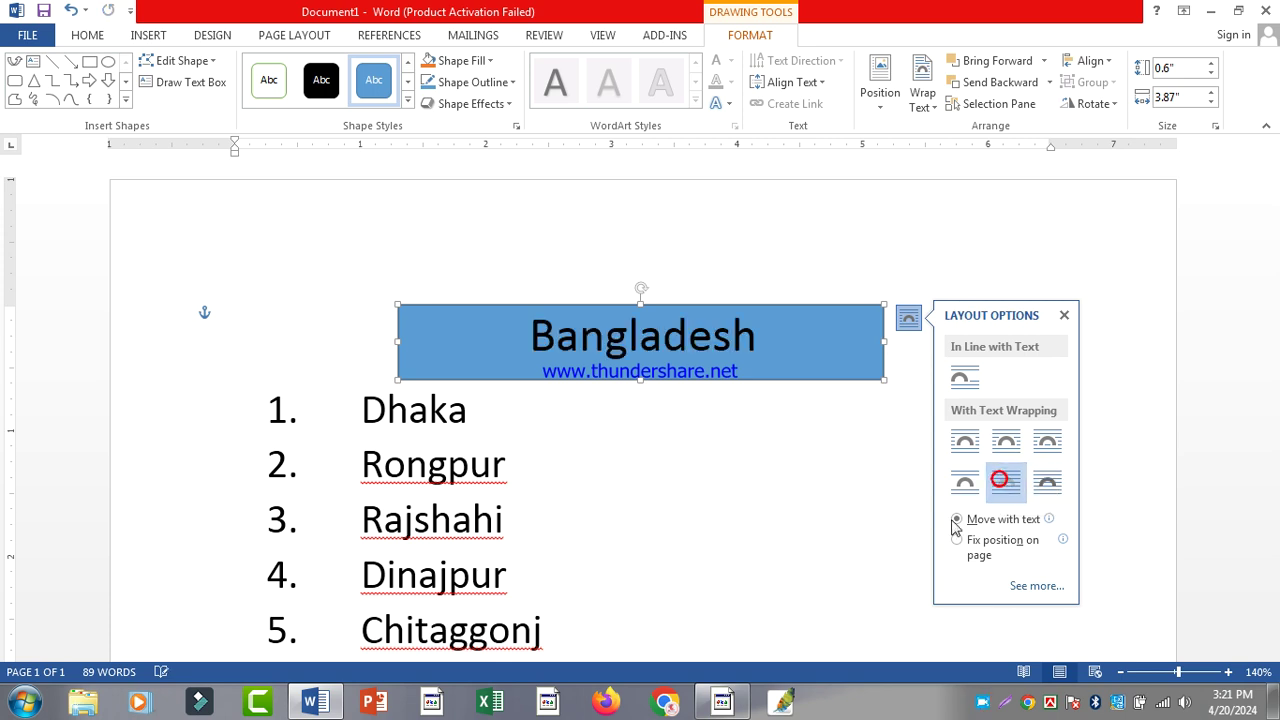
Reduce the rectangle's height to about 0.51" so it fits closely around the heading
{"action": "left_click", "coordinate": [761, 524]}
{"action": "left_click", "coordinate": [788, 377]}
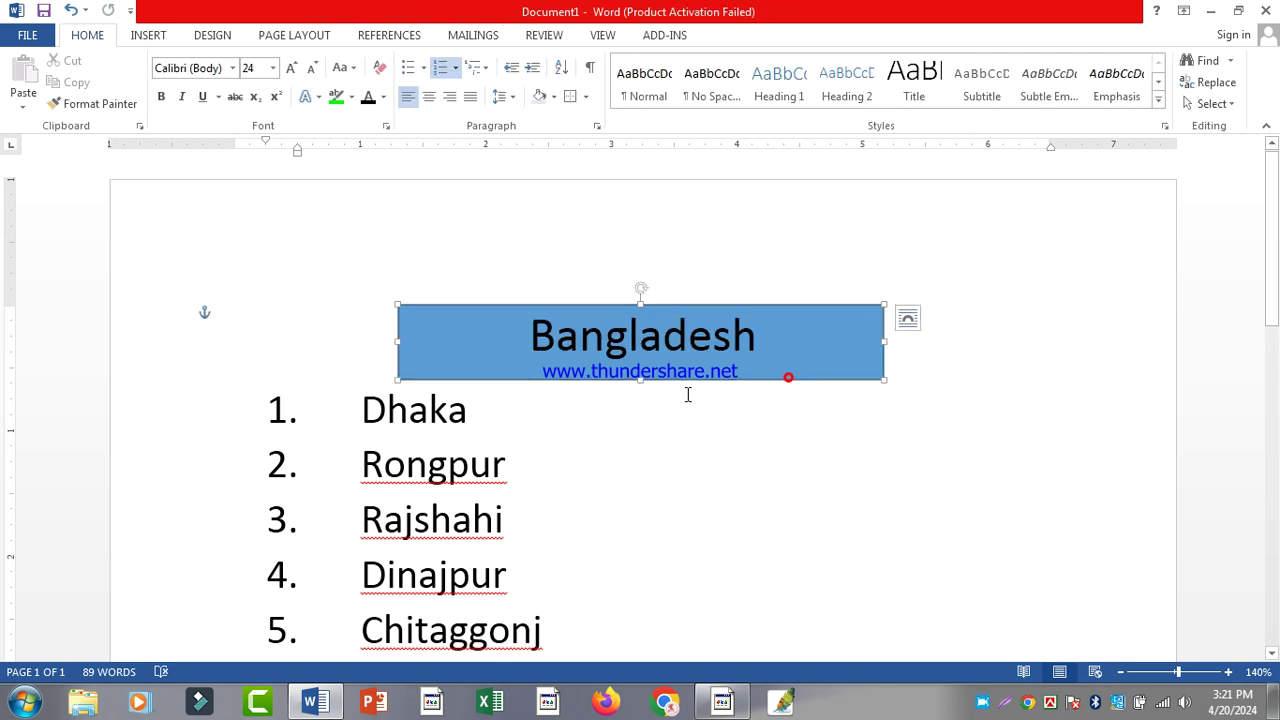
{"action": "left_click_drag", "start_coordinate": [640, 381], "coordinate": [725, 369]}
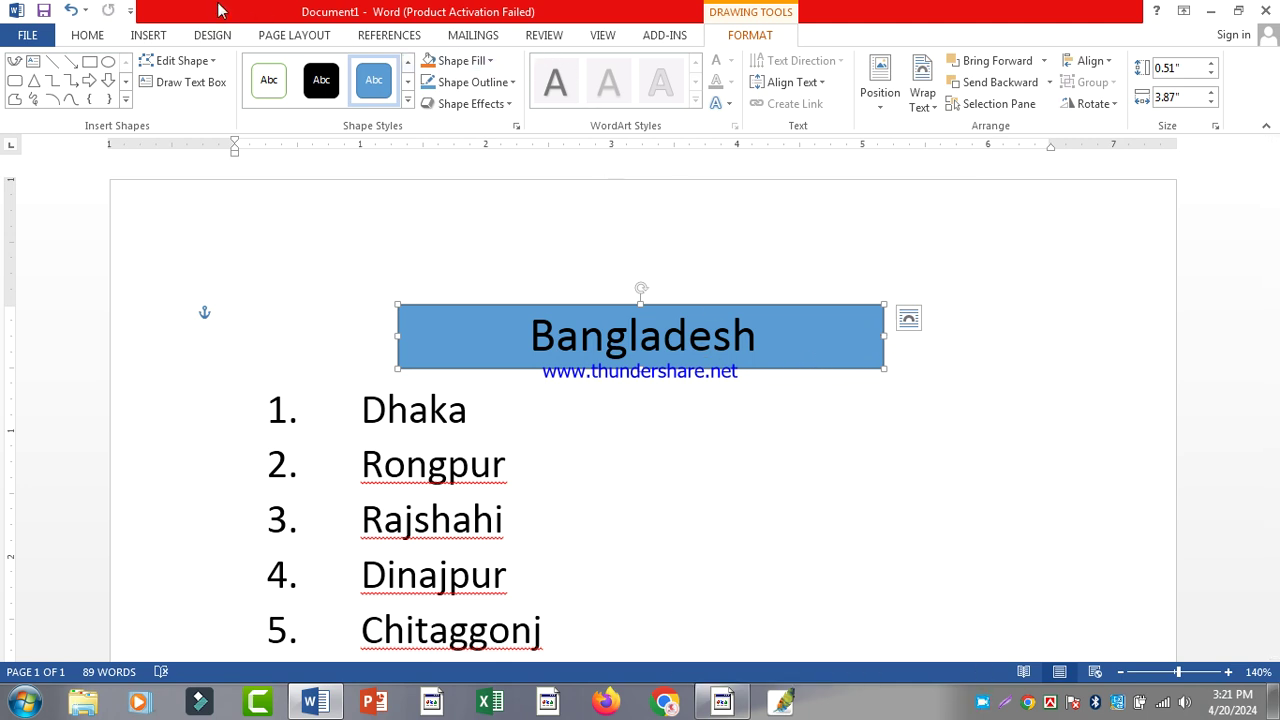
Fill the heading rectangle with light gold and set its outline to No Outline
{"action": "left_click", "coordinate": [88, 36]}
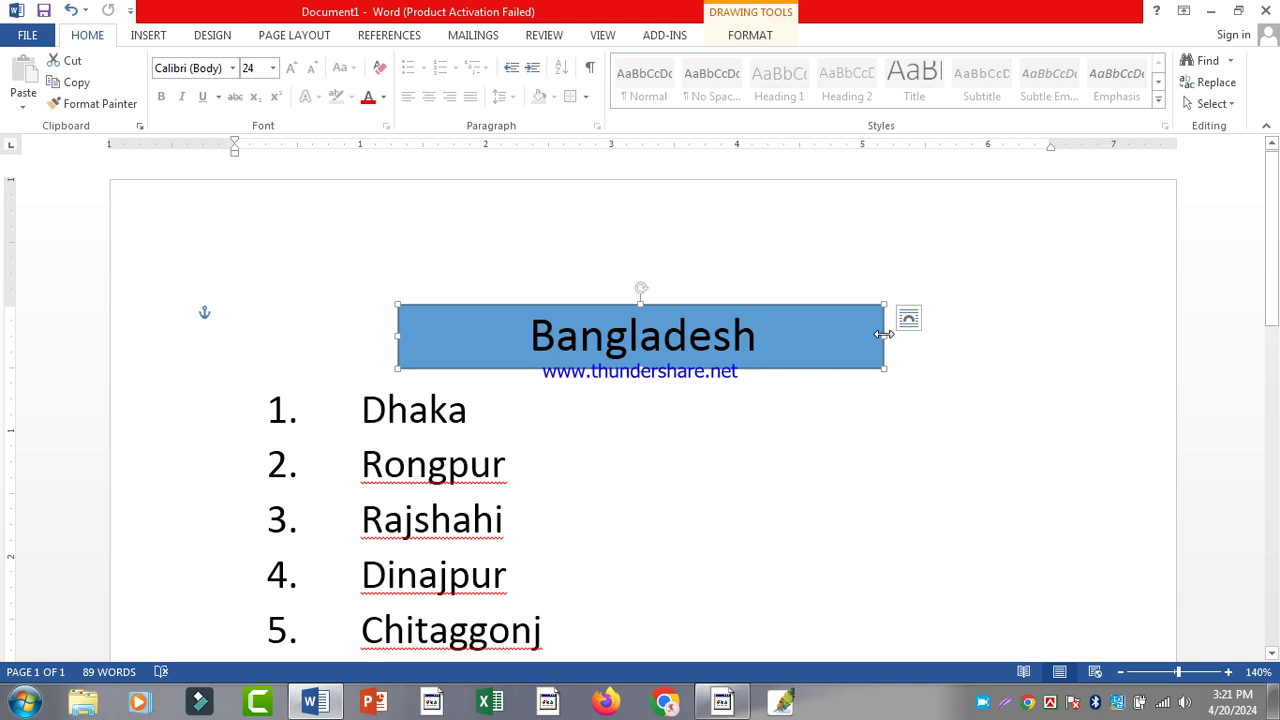
{"action": "left_click", "coordinate": [750, 35]}
{"action": "left_click", "coordinate": [488, 62]}
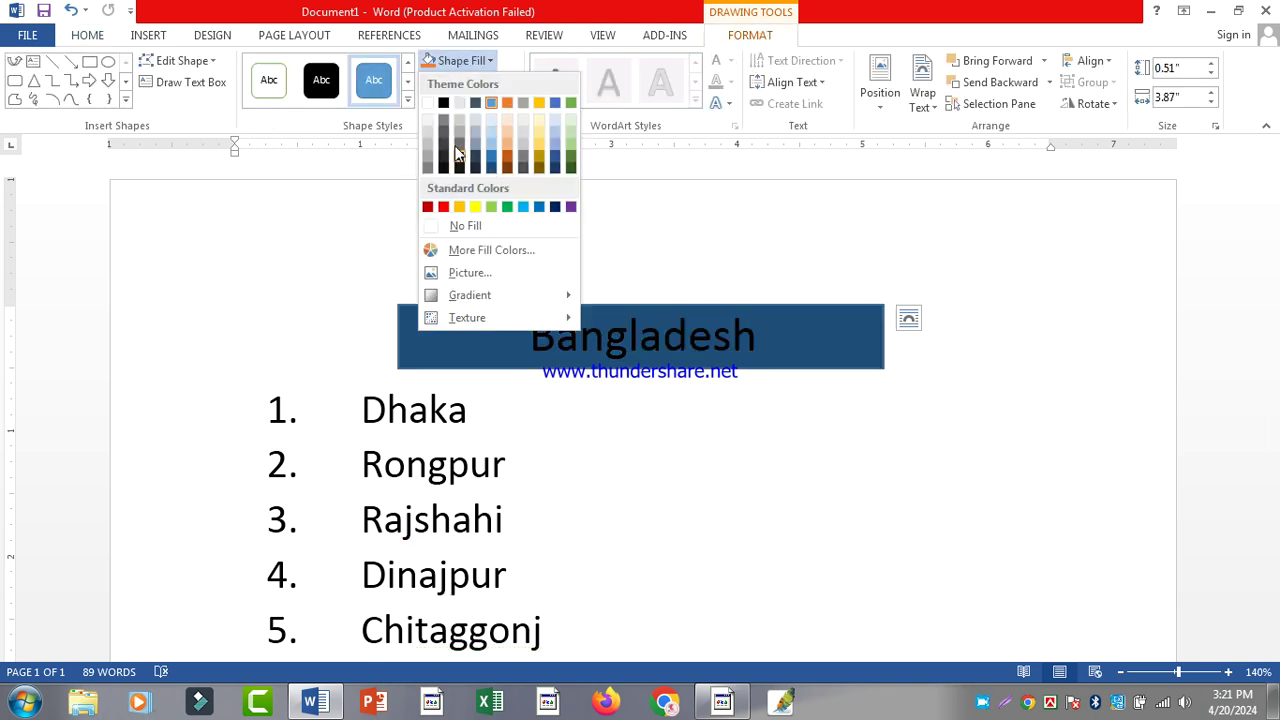
{"action": "left_click", "coordinate": [540, 128]}
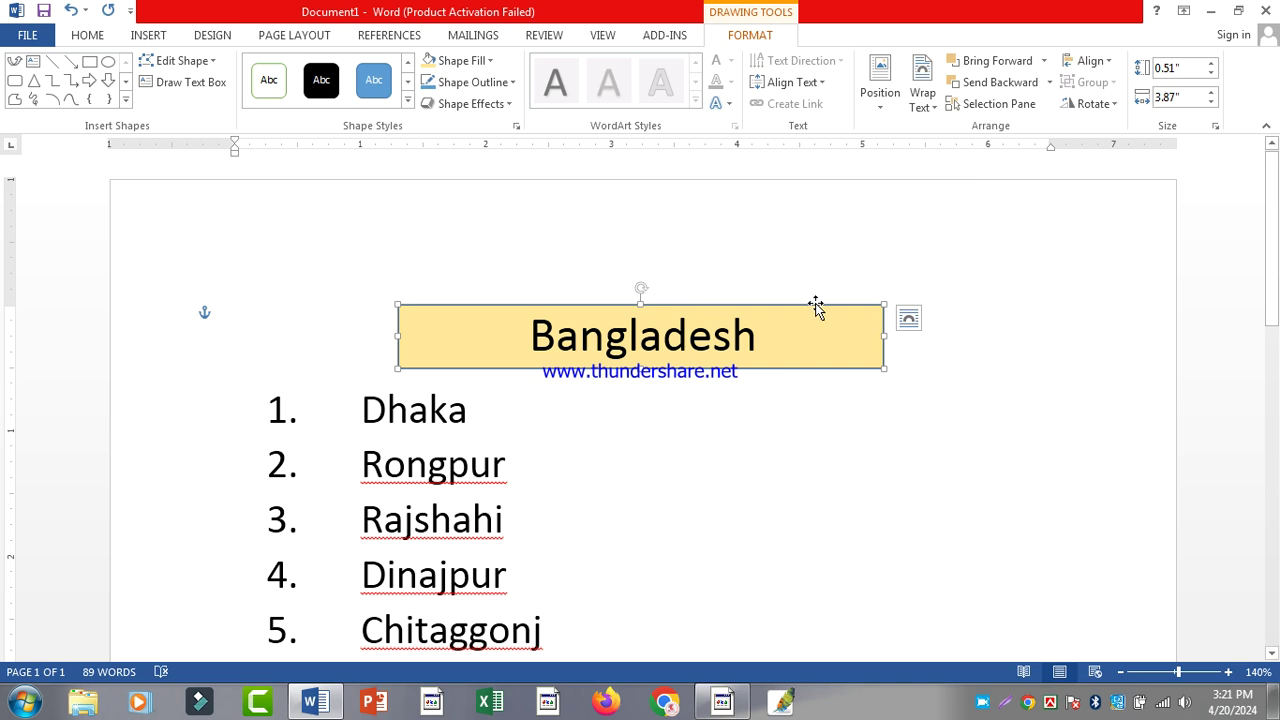
{"action": "left_click", "coordinate": [470, 82]}
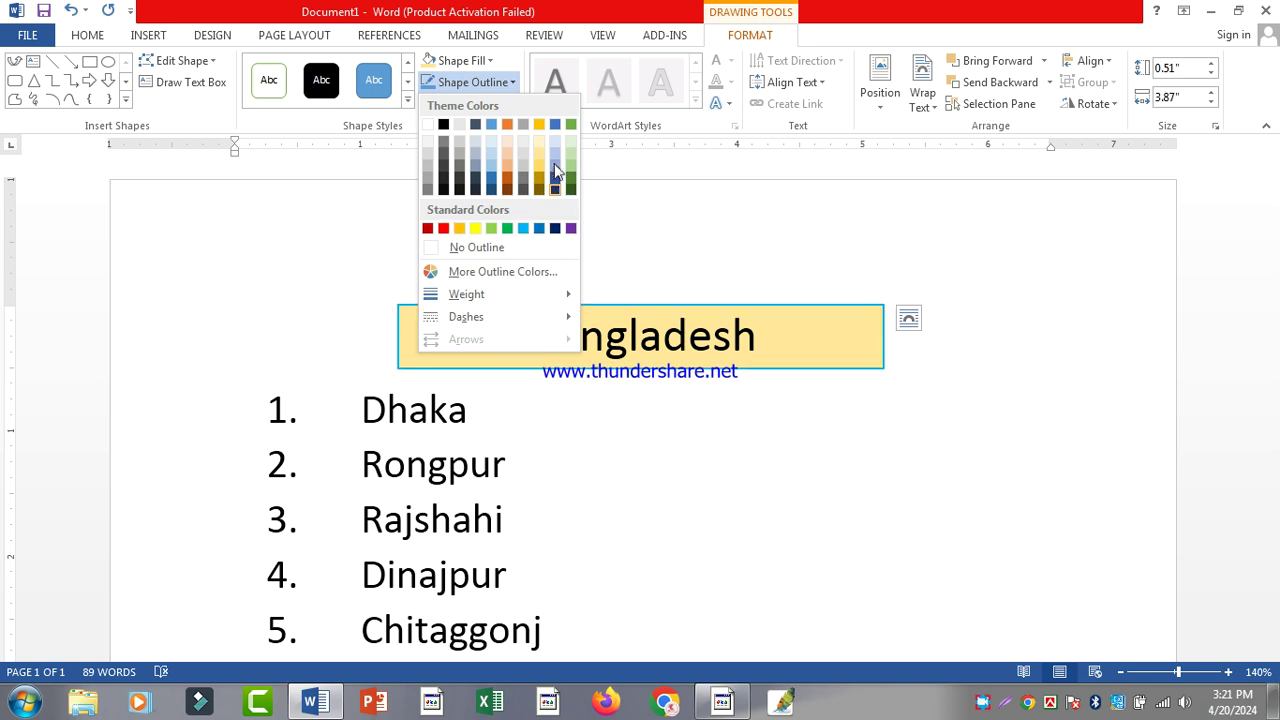
{"action": "left_click", "coordinate": [465, 246]}
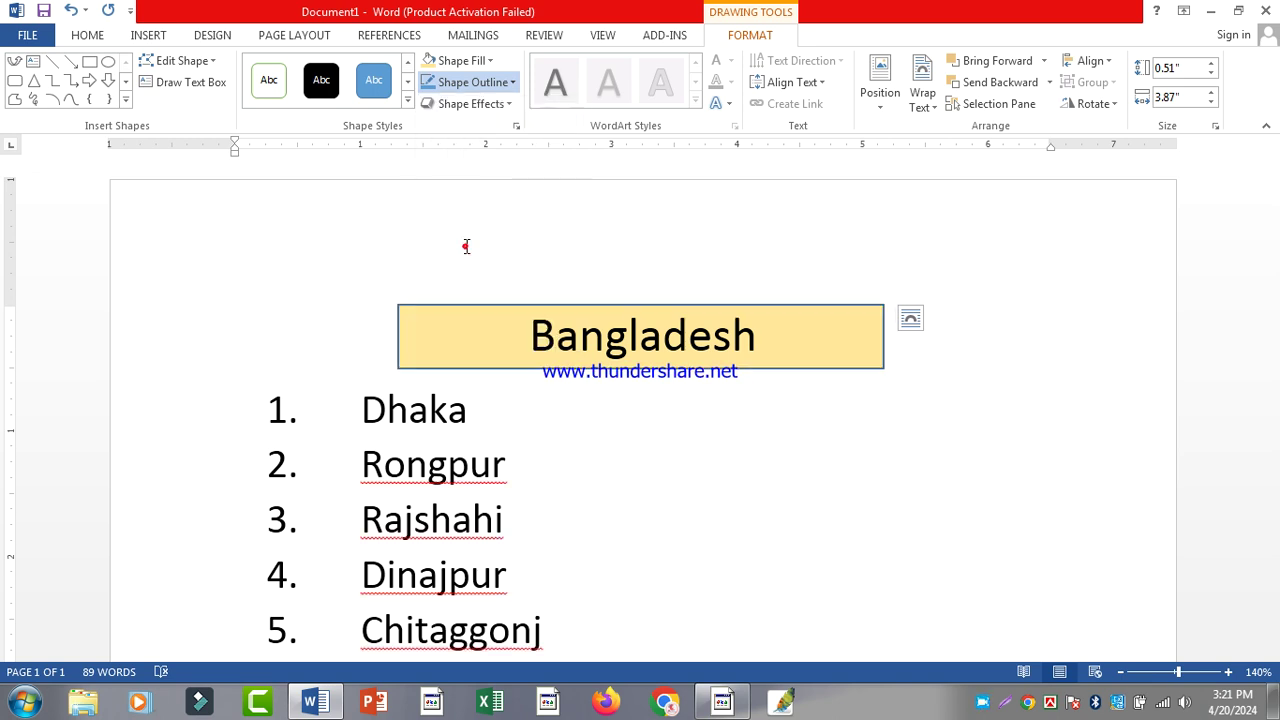
Apply the second Preset shape effect, a bevelled look, to the heading rectangle
{"action": "left_click", "coordinate": [490, 106]}
{"action": "mouse_move", "coordinate": [478, 136]}
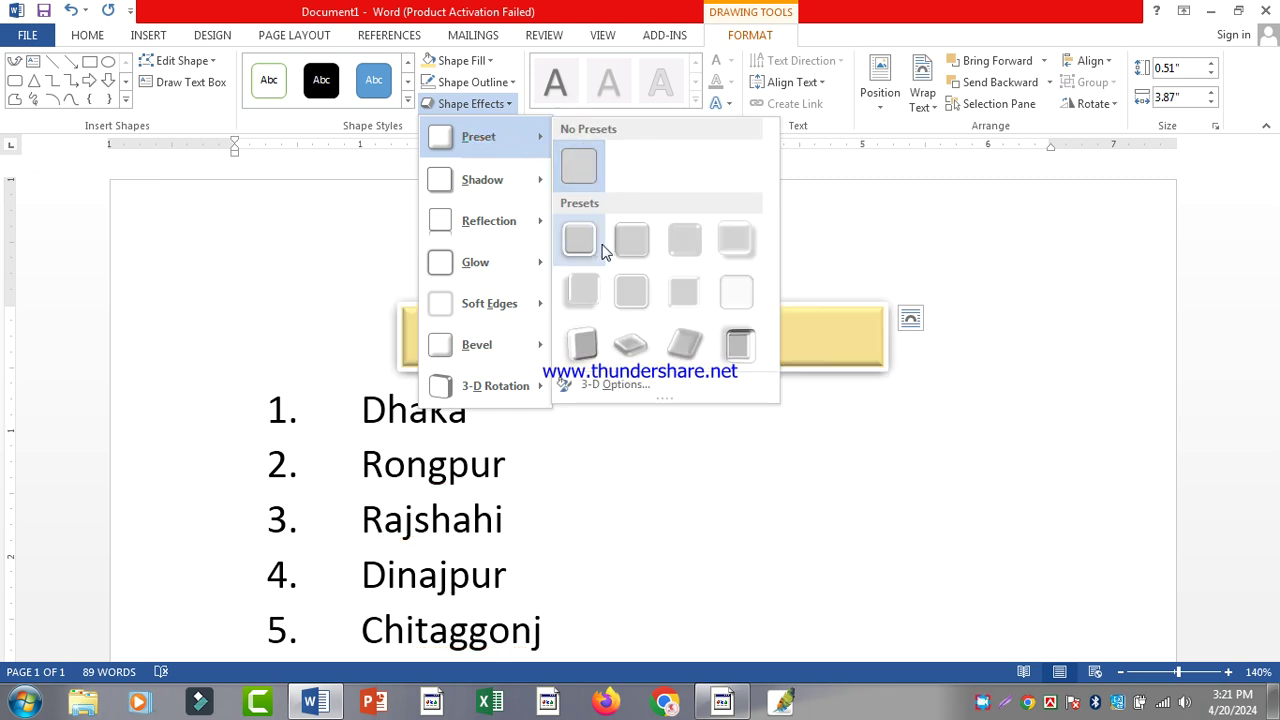
{"action": "left_click", "coordinate": [624, 244]}
{"action": "left_click", "coordinate": [825, 436]}
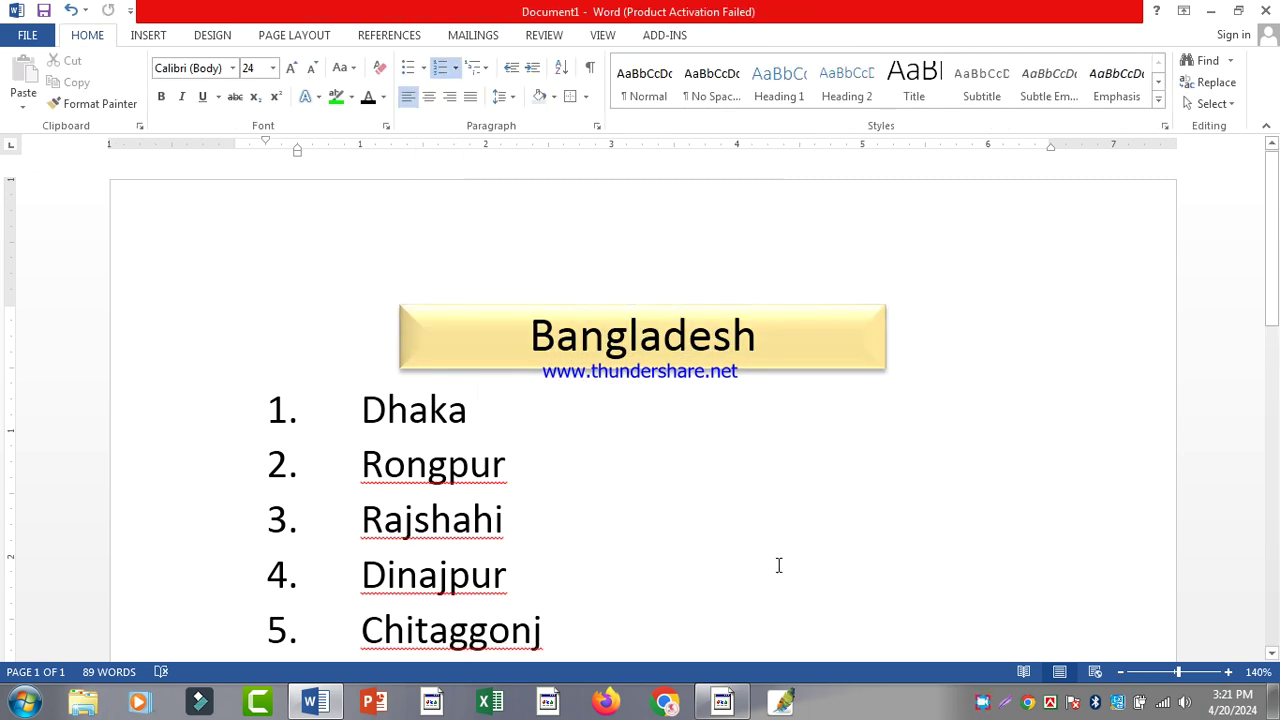
{"action": "left_click", "coordinate": [868, 338]}
{"action": "left_click", "coordinate": [741, 530]}
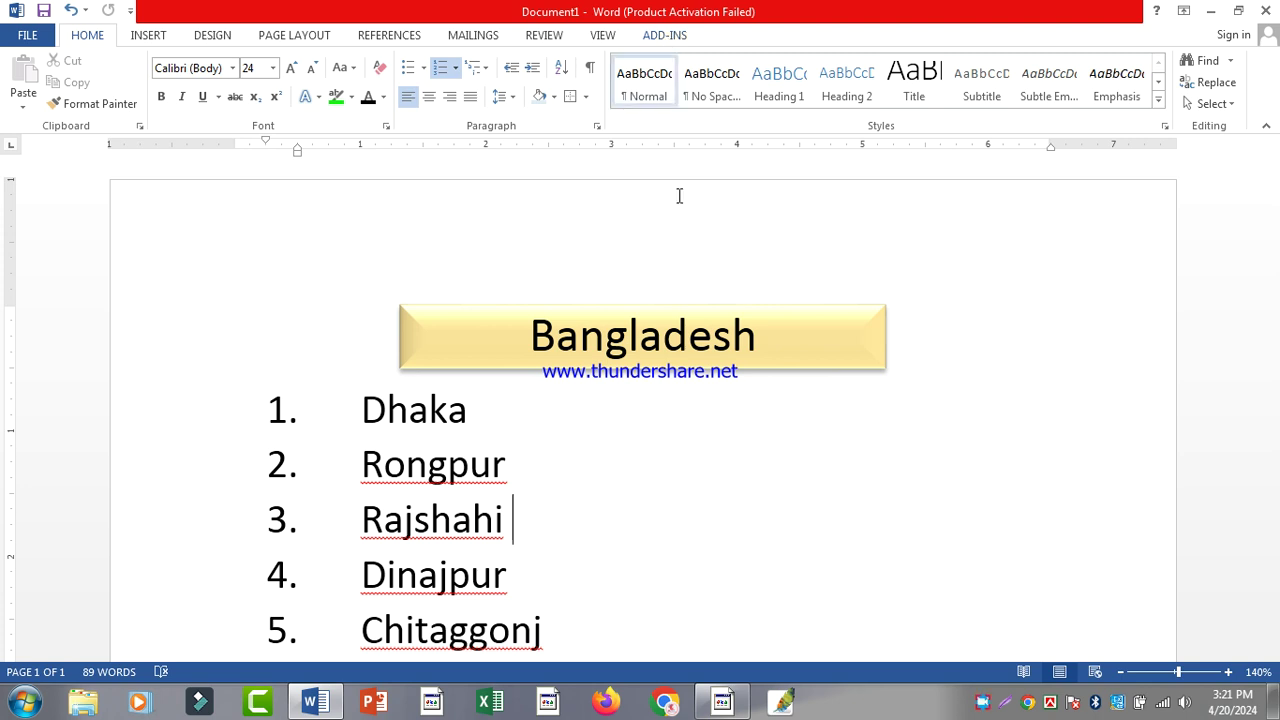
{"action": "left_click", "coordinate": [851, 342]}
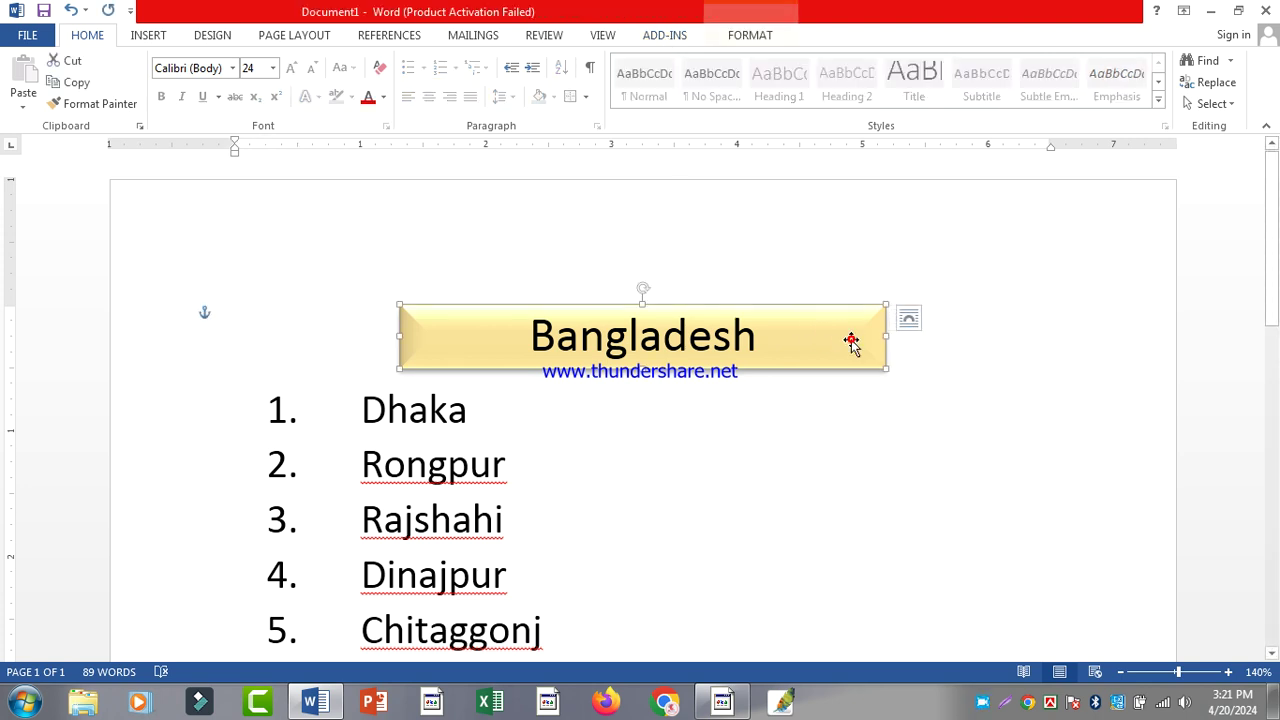
{"action": "left_click", "coordinate": [740, 36]}
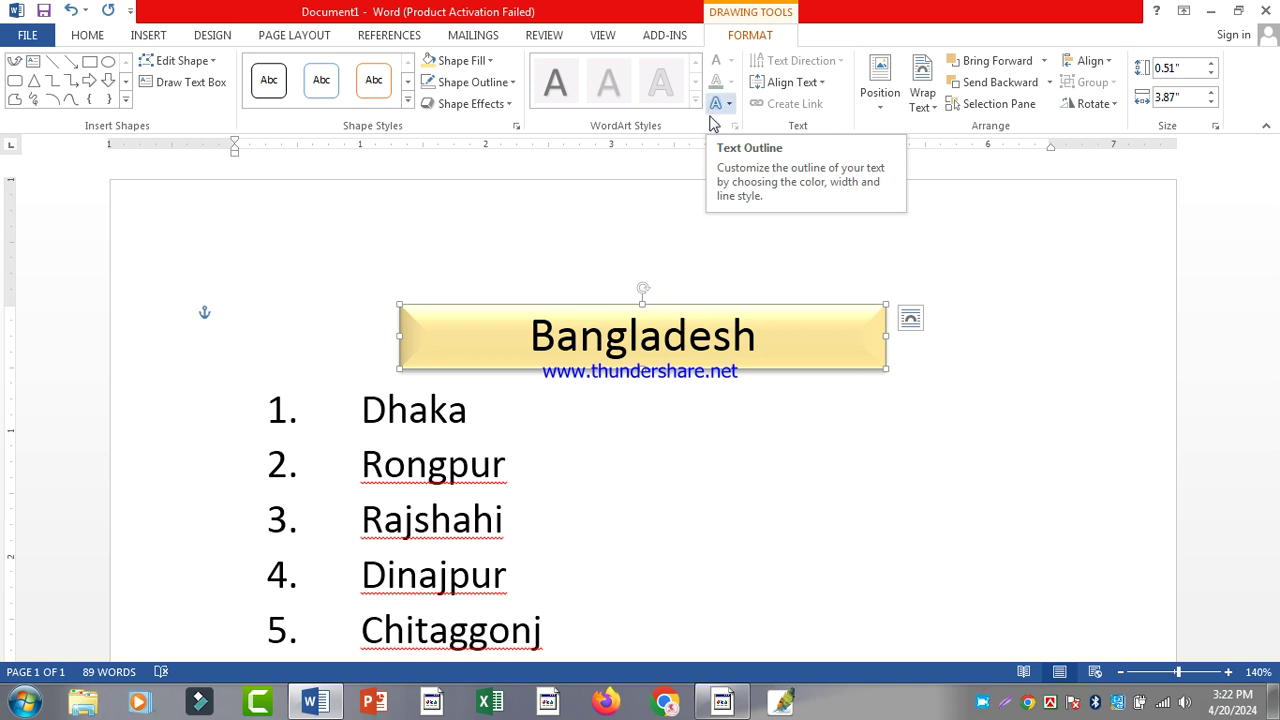
{"action": "left_click", "coordinate": [963, 286]}
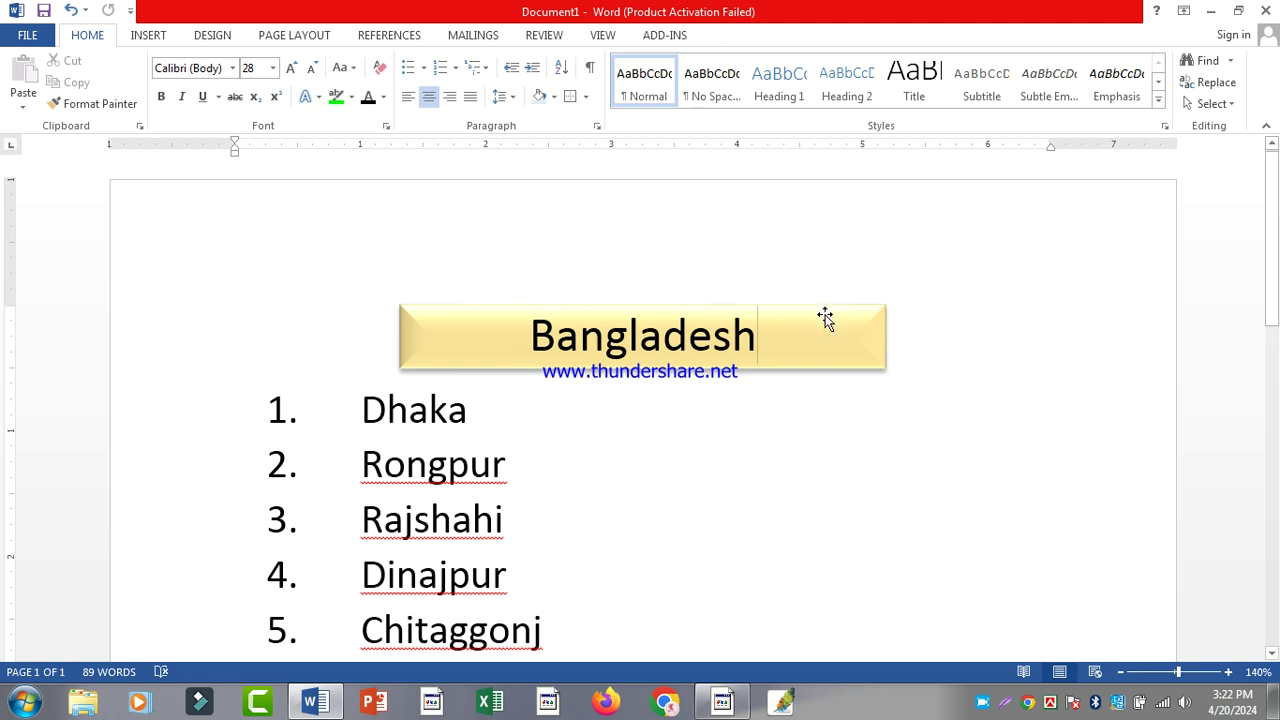
{"action": "left_click", "coordinate": [860, 330]}
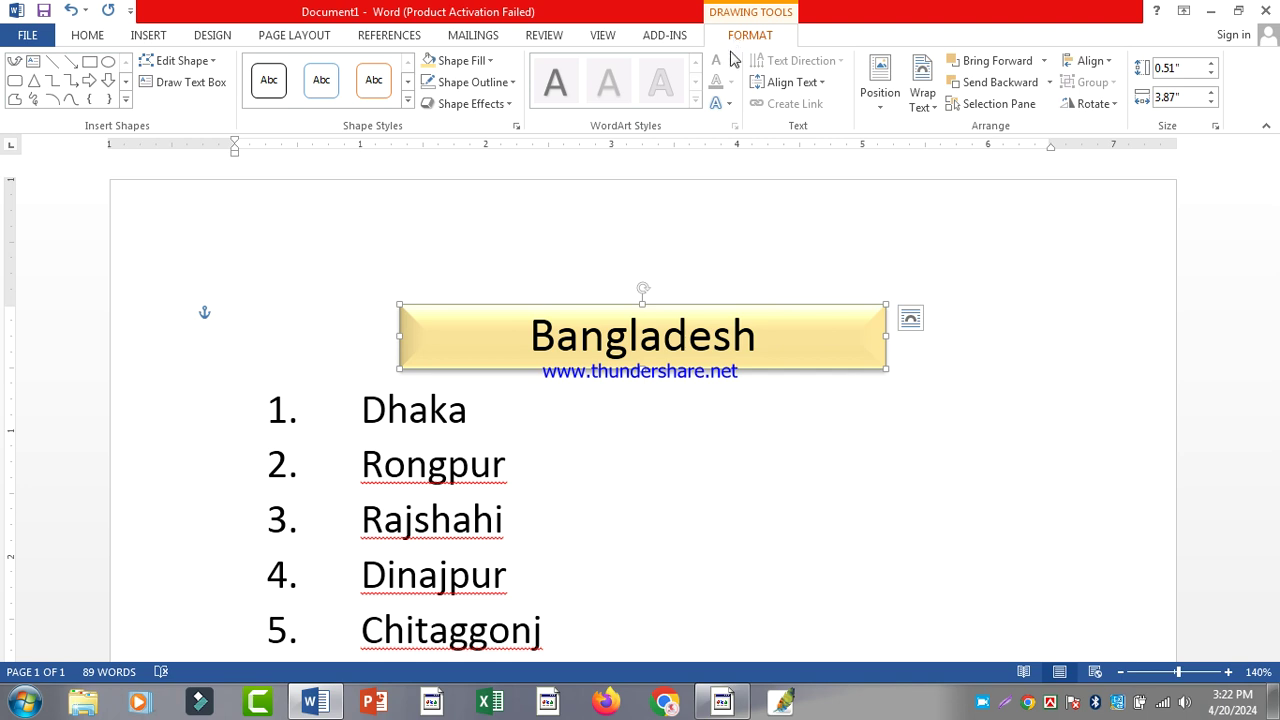
{"action": "left_click", "coordinate": [985, 320]}
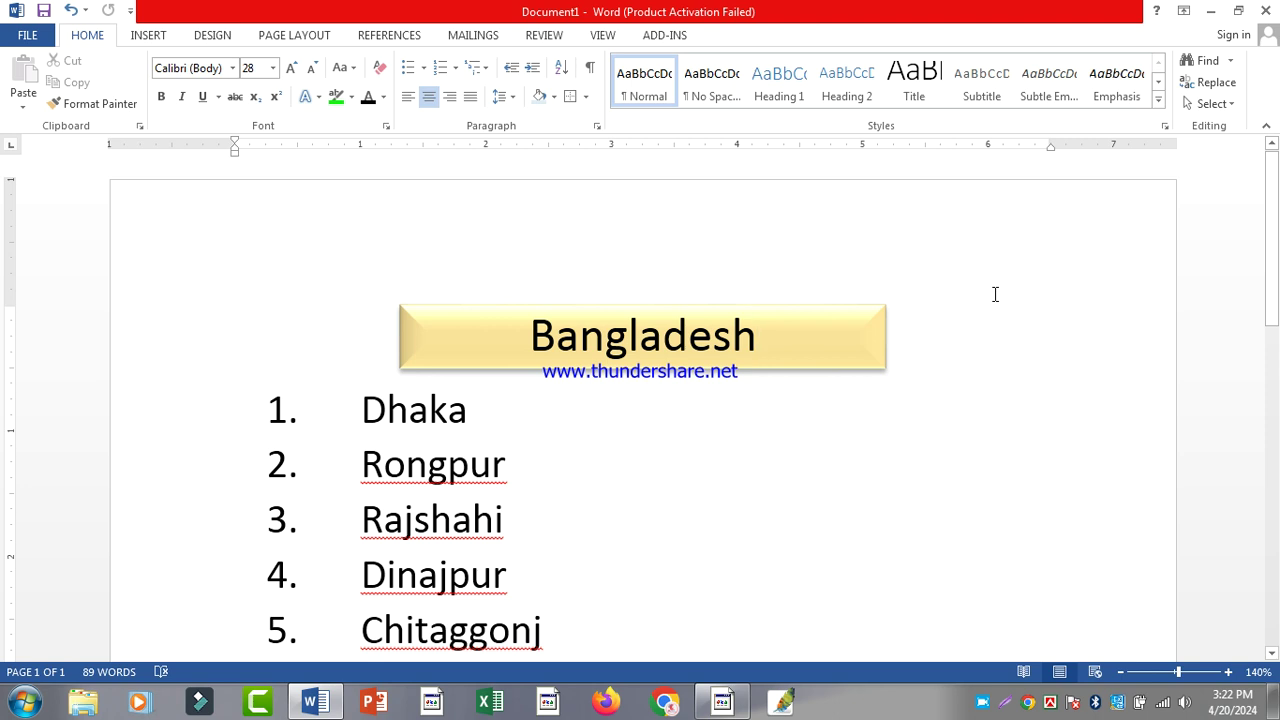
Insert the Chrysanthemum picture from the Sample Pictures folder after the "Bangladesh" heading text
{"action": "left_click", "coordinate": [148, 36]}
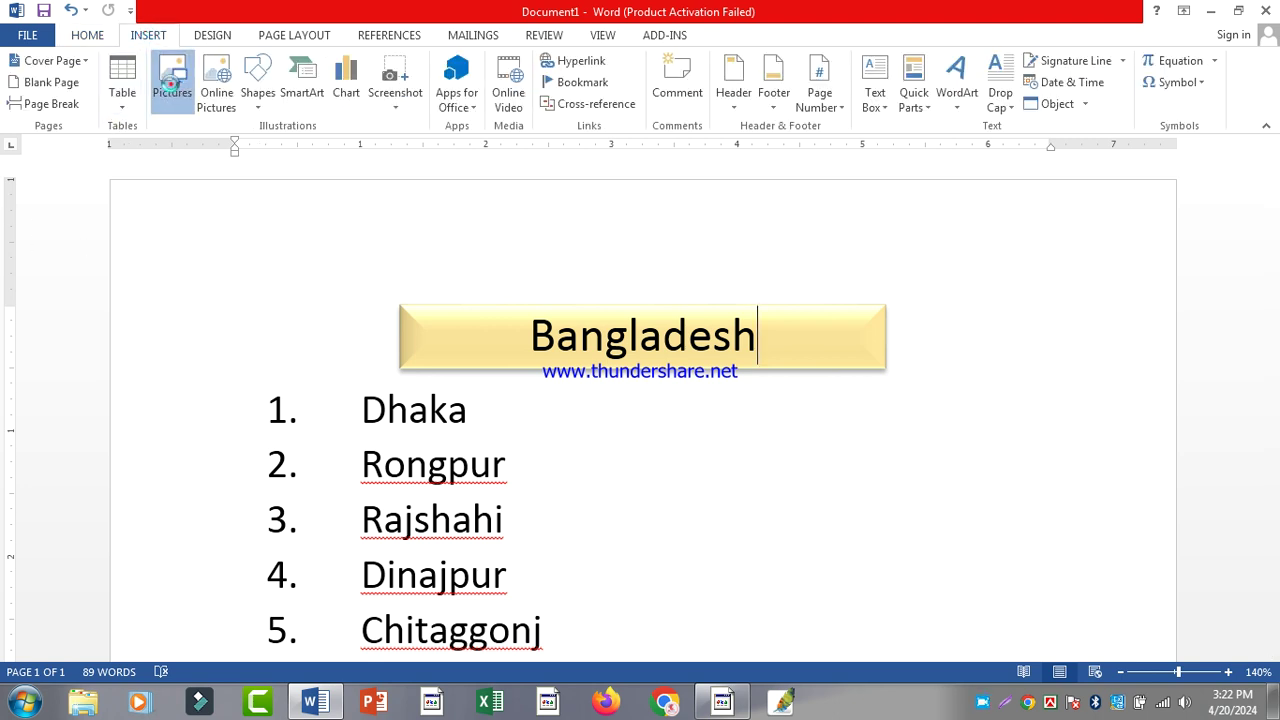
{"action": "left_click", "coordinate": [171, 84]}
{"action": "double_click", "coordinate": [215, 200]}
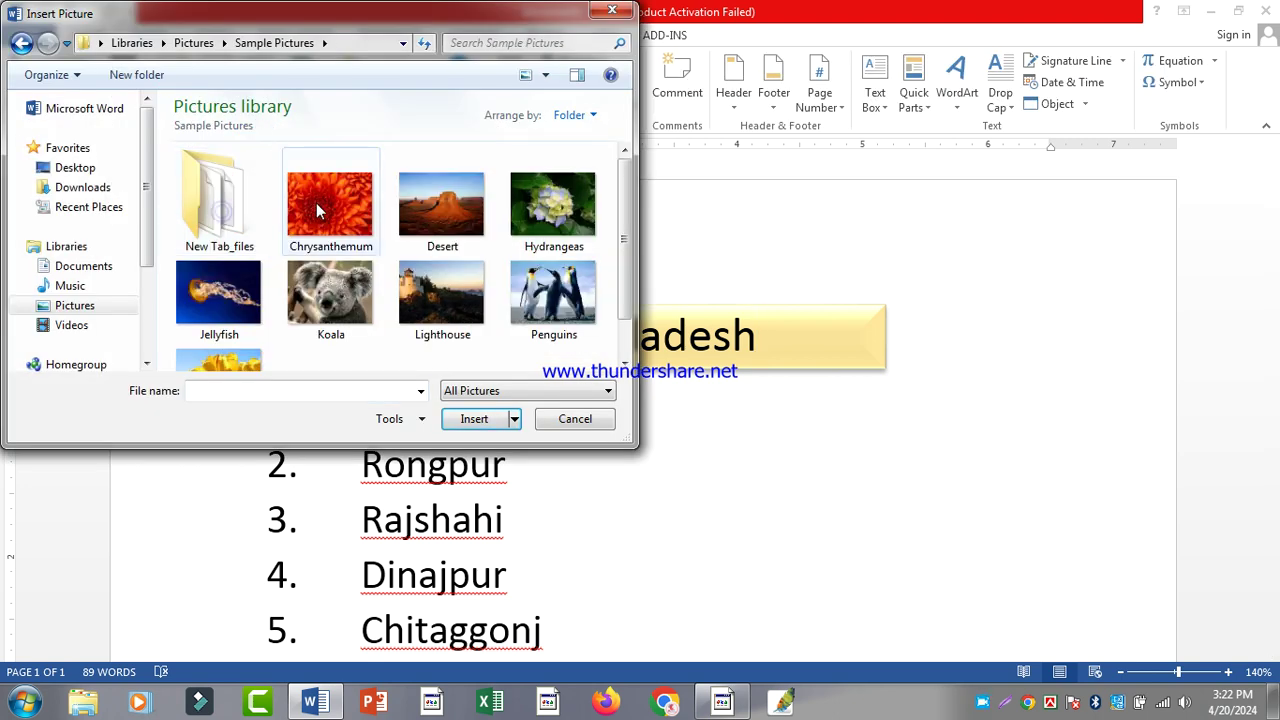
{"action": "double_click", "coordinate": [297, 234]}
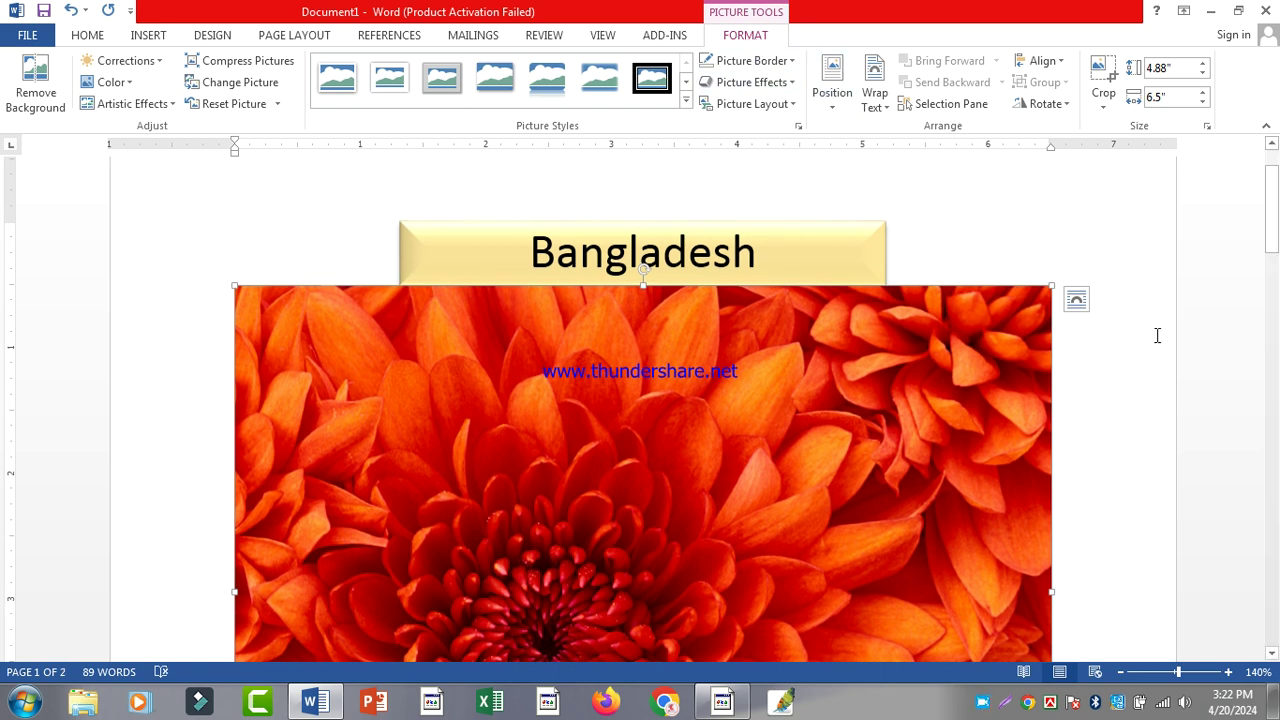
Shrink the Chrysanthemum picture to about 2.23" by 2.97" and float it freely beside the city list
{"action": "left_click_drag", "start_coordinate": [1052, 284], "coordinate": [620, 563]}
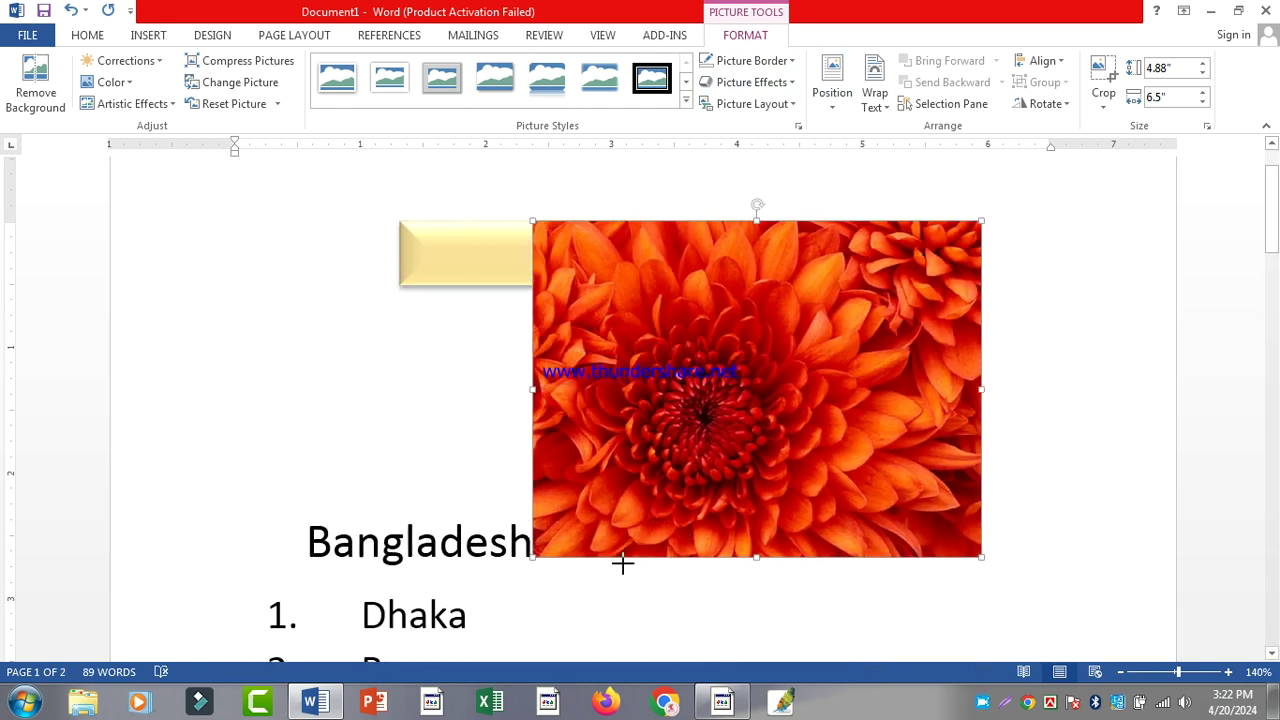
{"action": "left_click", "coordinate": [968, 234]}
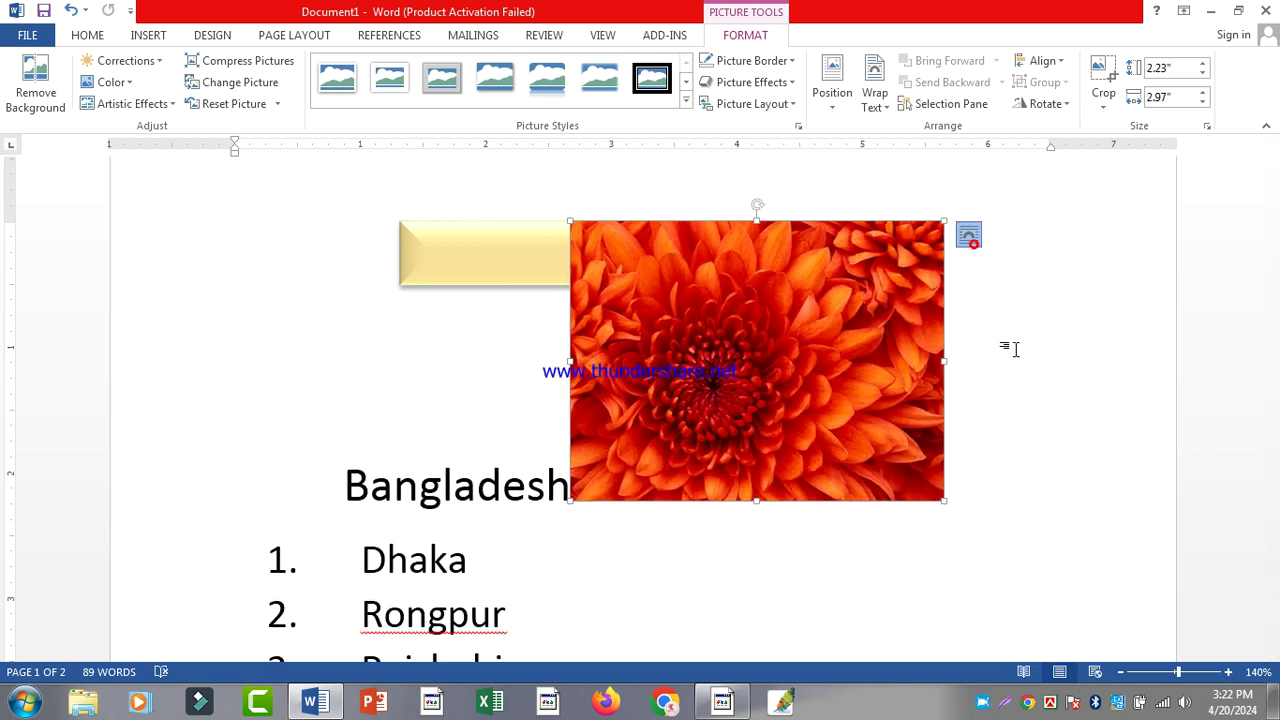
{"action": "left_click", "coordinate": [1063, 400]}
{"action": "left_click_drag", "start_coordinate": [885, 475], "coordinate": [1080, 555]}
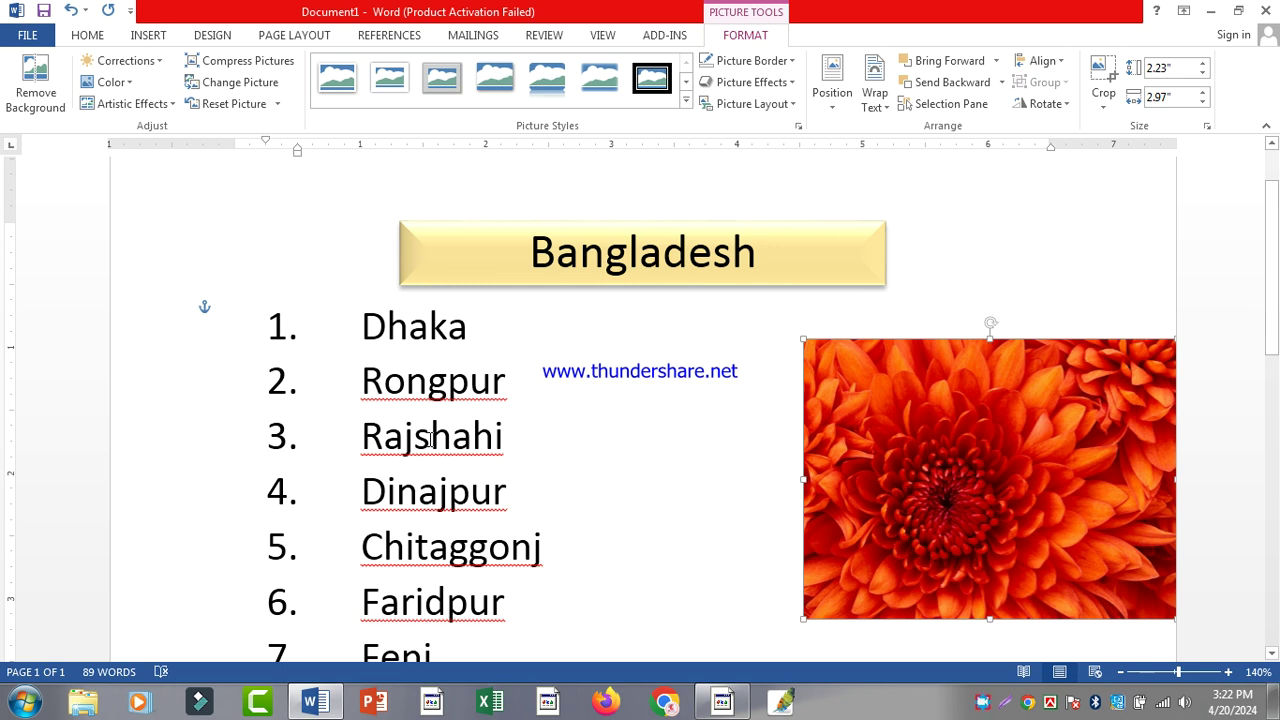
Compare the formatting tools offered for the heading rectangle with those offered for the flower picture
{"action": "left_click", "coordinate": [866, 250]}
{"action": "left_click", "coordinate": [750, 36]}
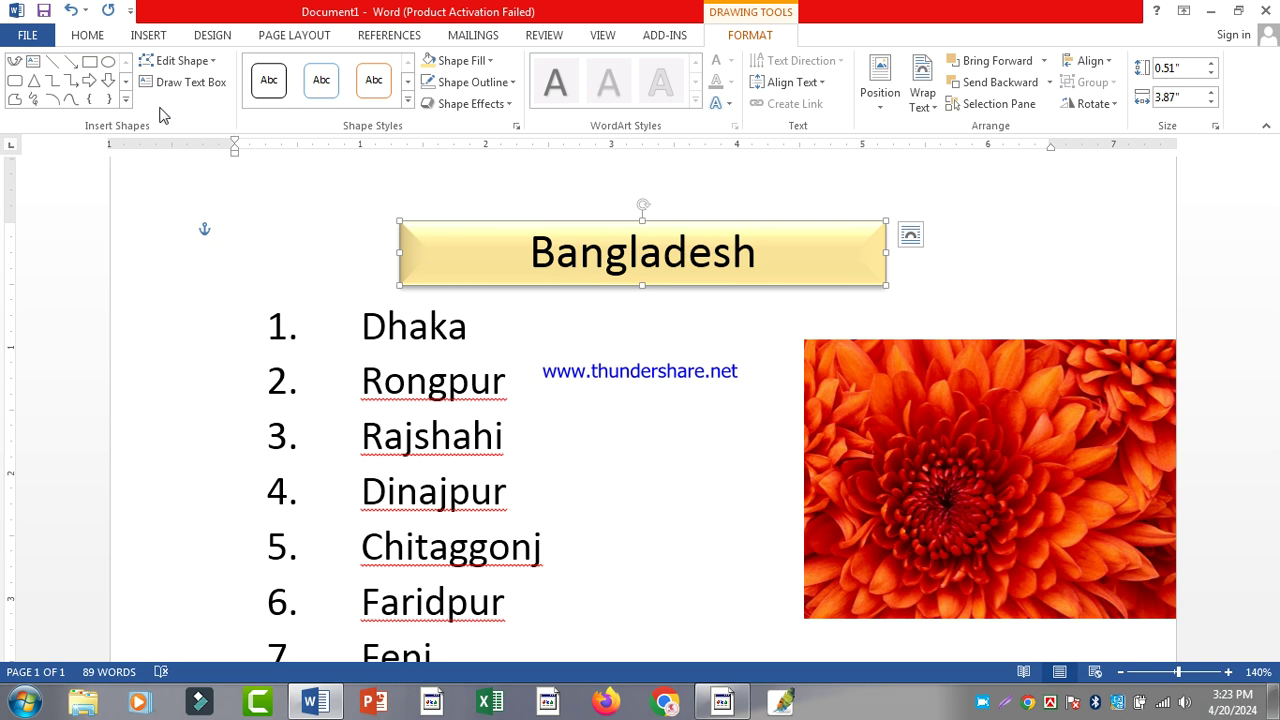
{"action": "left_click", "coordinate": [1003, 441]}
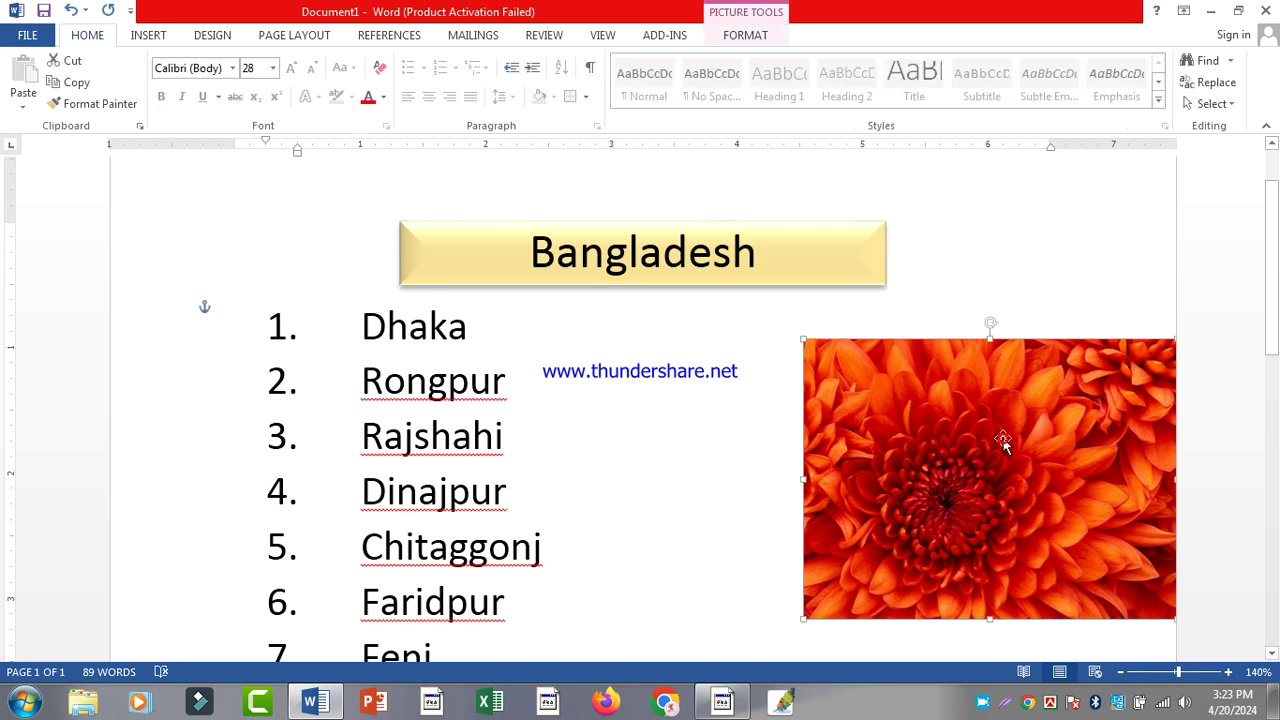
{"action": "left_click", "coordinate": [750, 36]}
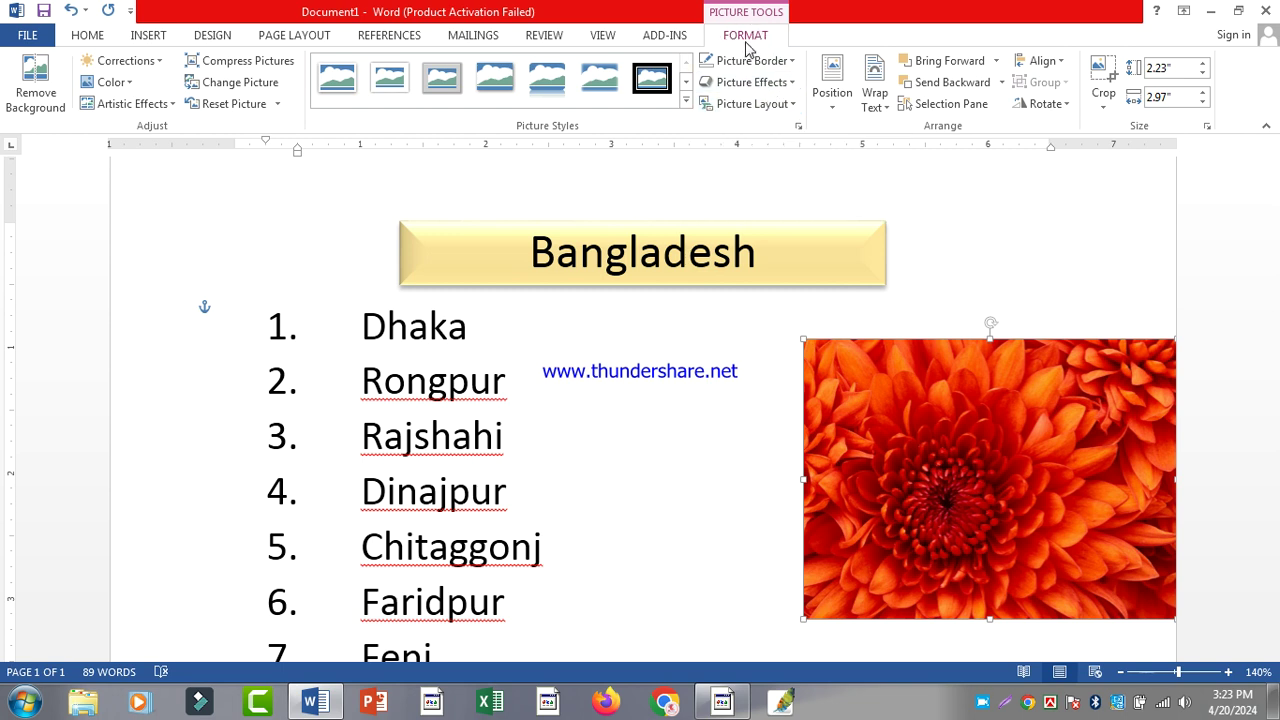
{"action": "left_click", "coordinate": [849, 250]}
{"action": "left_click", "coordinate": [740, 30]}
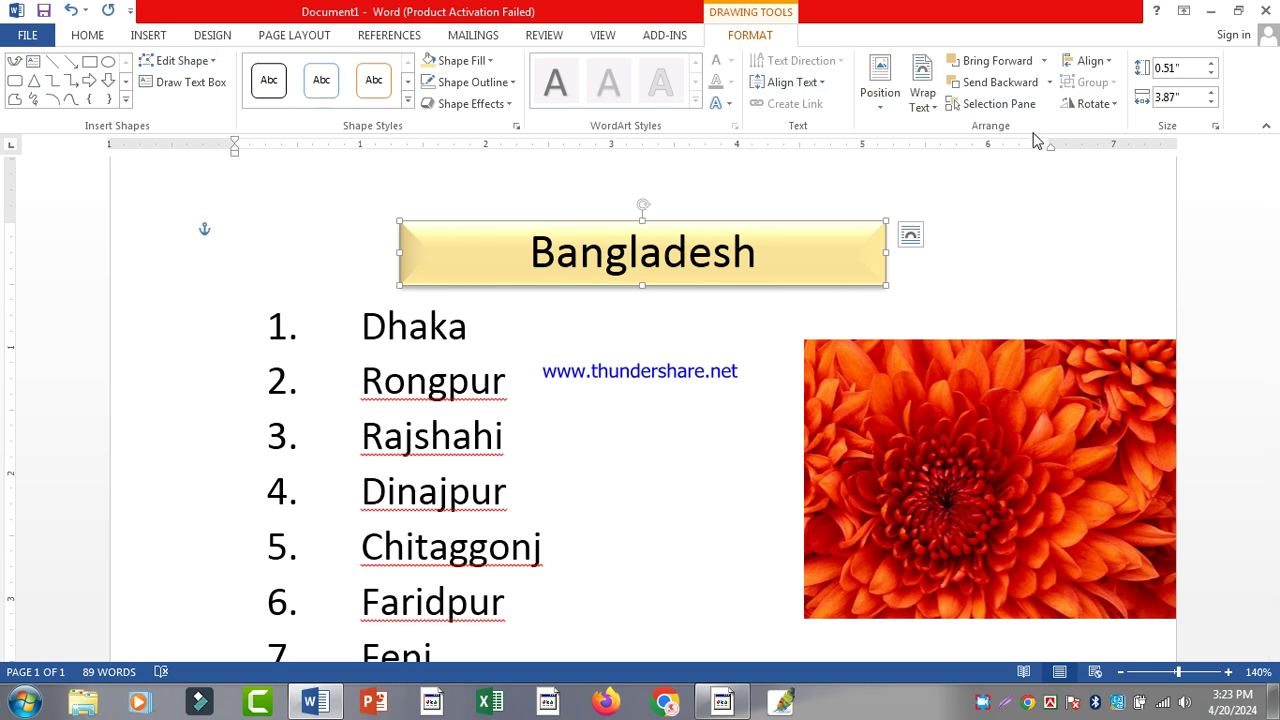
{"action": "left_click", "coordinate": [1043, 527]}
{"action": "left_click", "coordinate": [740, 36]}
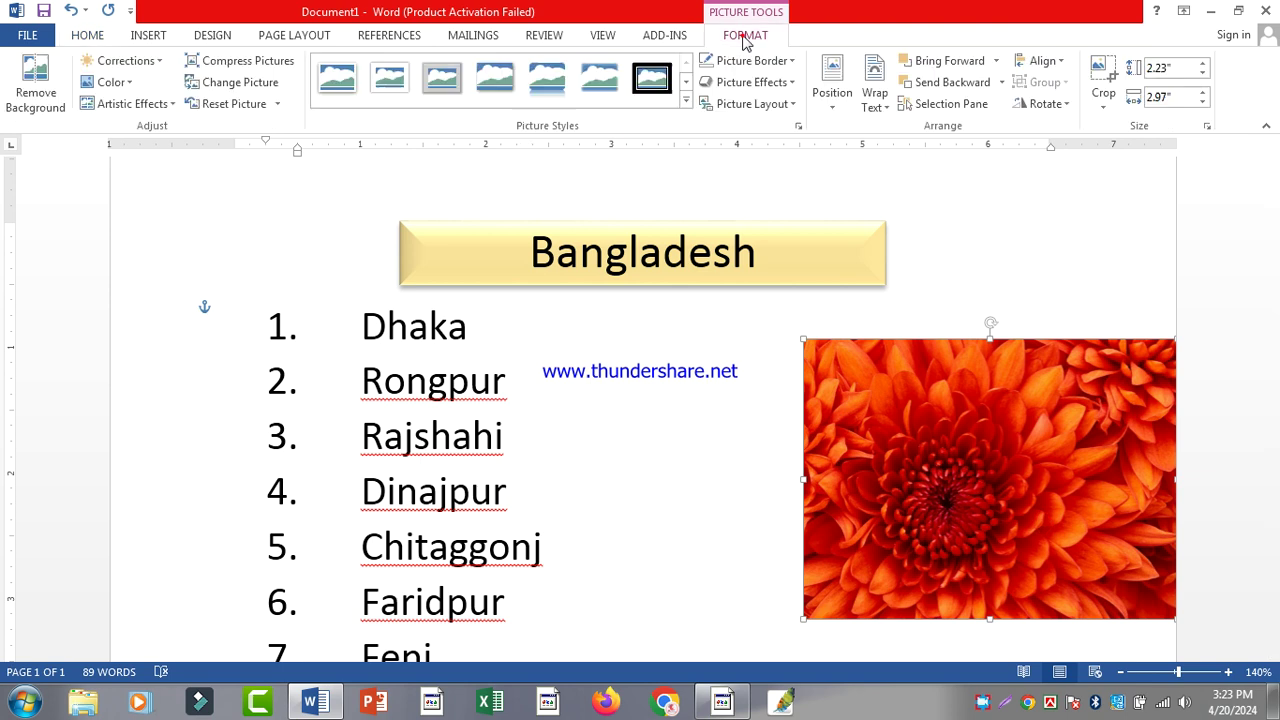
Apply the rounded-corner picture style with a reflection to the flower picture
{"action": "left_click", "coordinate": [446, 94]}
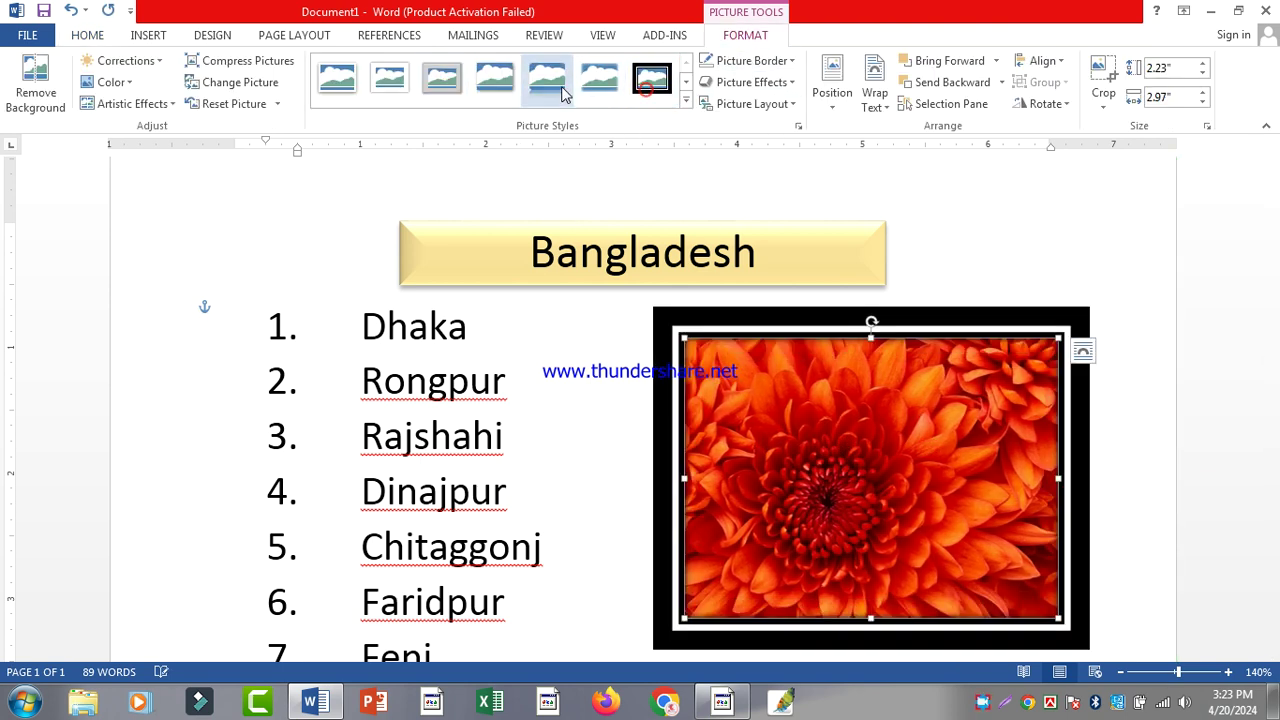
{"action": "left_click", "coordinate": [566, 93]}
{"action": "scroll", "coordinate": [824, 422], "scroll_direction": "down", "scroll_amount": 1}
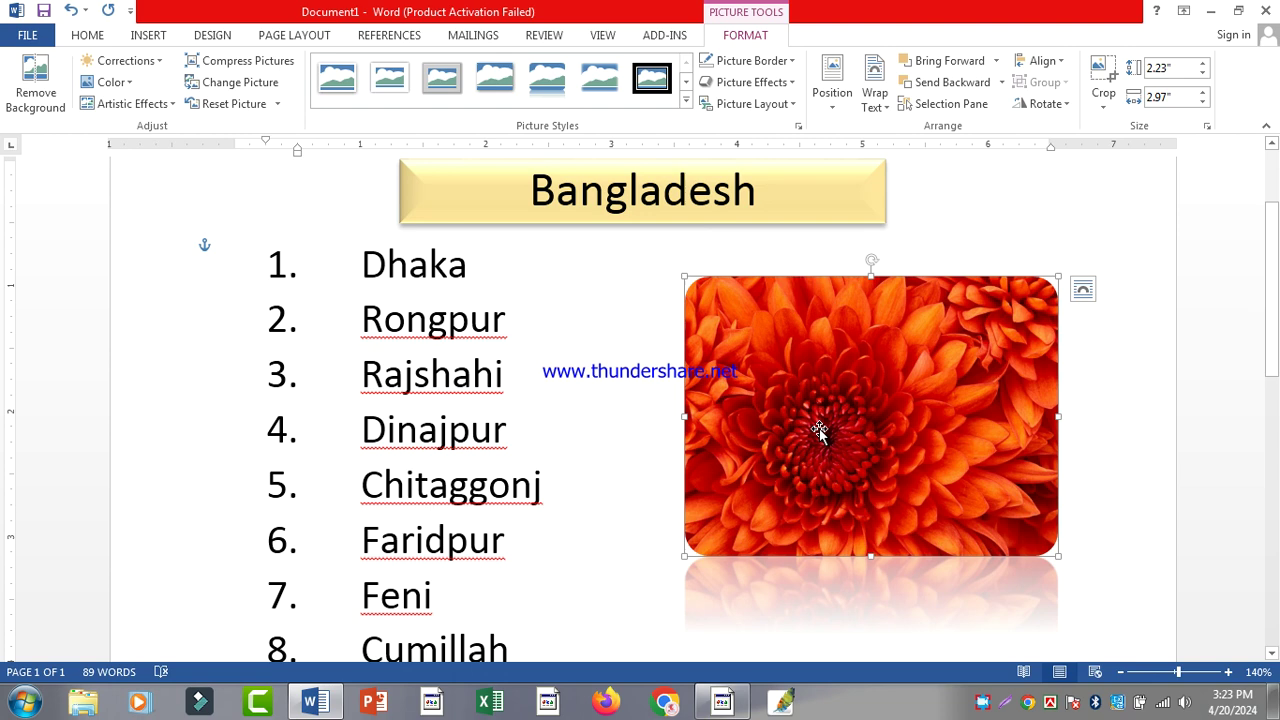
{"action": "scroll", "coordinate": [757, 306], "scroll_direction": "up", "scroll_amount": 2}
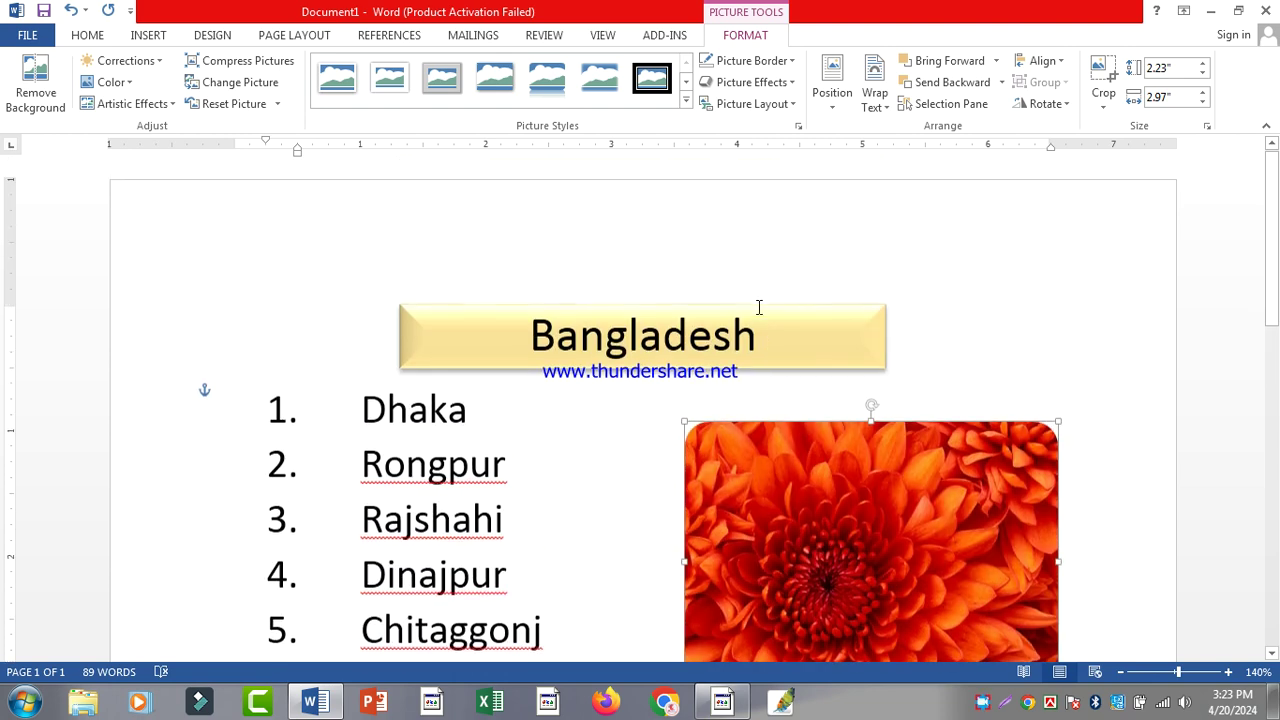
Cut the filler paragraph from the document and end the numbered list after "Cumillah"
{"action": "scroll", "coordinate": [720, 366], "scroll_direction": "down", "scroll_amount": 1}
{"action": "scroll", "coordinate": [655, 365], "scroll_direction": "down", "scroll_amount": 8}
{"action": "scroll", "coordinate": [655, 365], "scroll_direction": "down", "scroll_amount": 3}
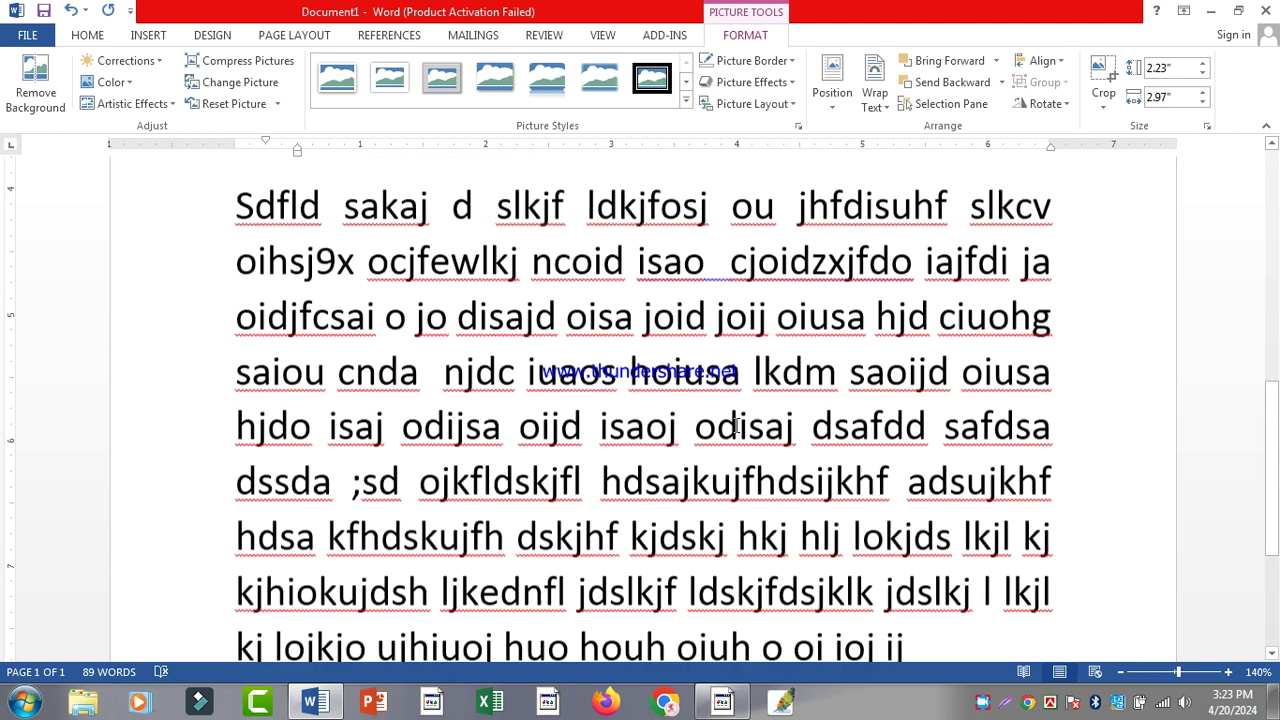
{"action": "scroll", "coordinate": [194, 266], "scroll_direction": "up", "scroll_amount": 1}
{"action": "double_click", "coordinate": [220, 249]}
{"action": "scroll", "coordinate": [830, 555], "scroll_direction": "down", "scroll_amount": 3}
{"action": "key", "text": "ctrl+x"}
{"action": "key", "text": "Return"}
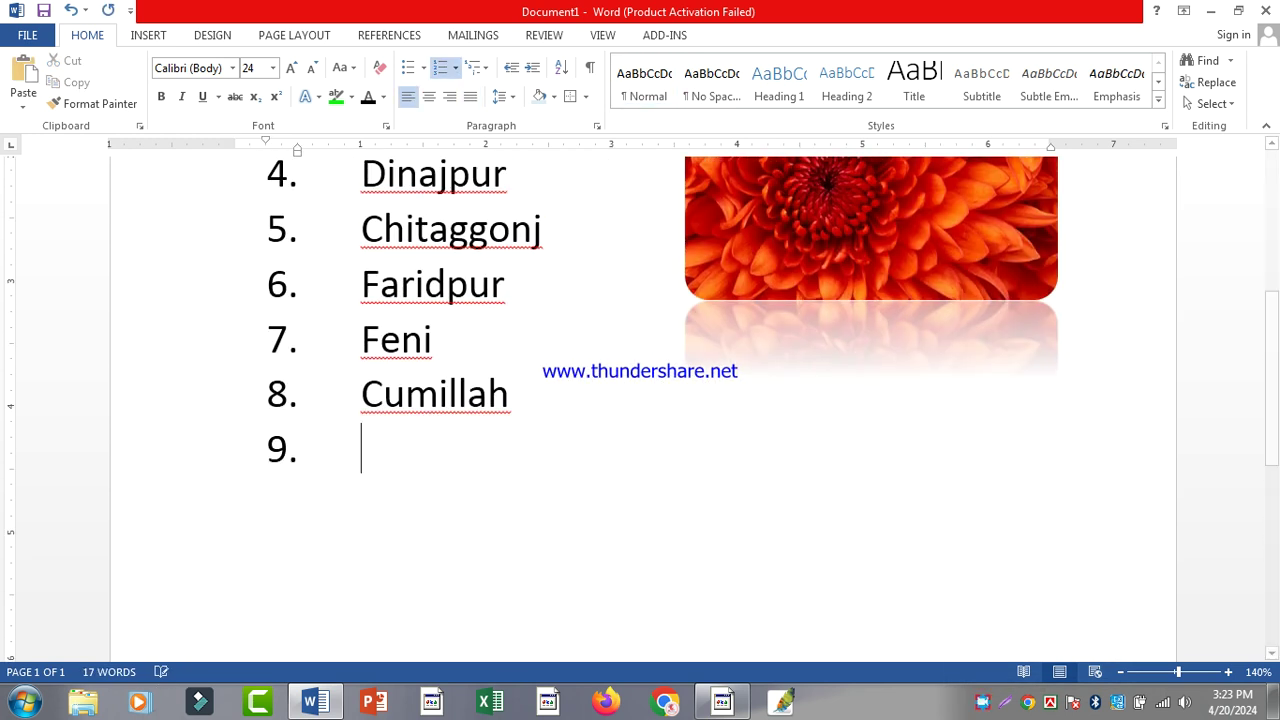
{"action": "key", "text": "Return"}
Insert a table of six columns and two rows below the city list
{"action": "scroll", "coordinate": [500, 360], "scroll_direction": "down", "scroll_amount": 2}
{"action": "left_click", "coordinate": [148, 35]}
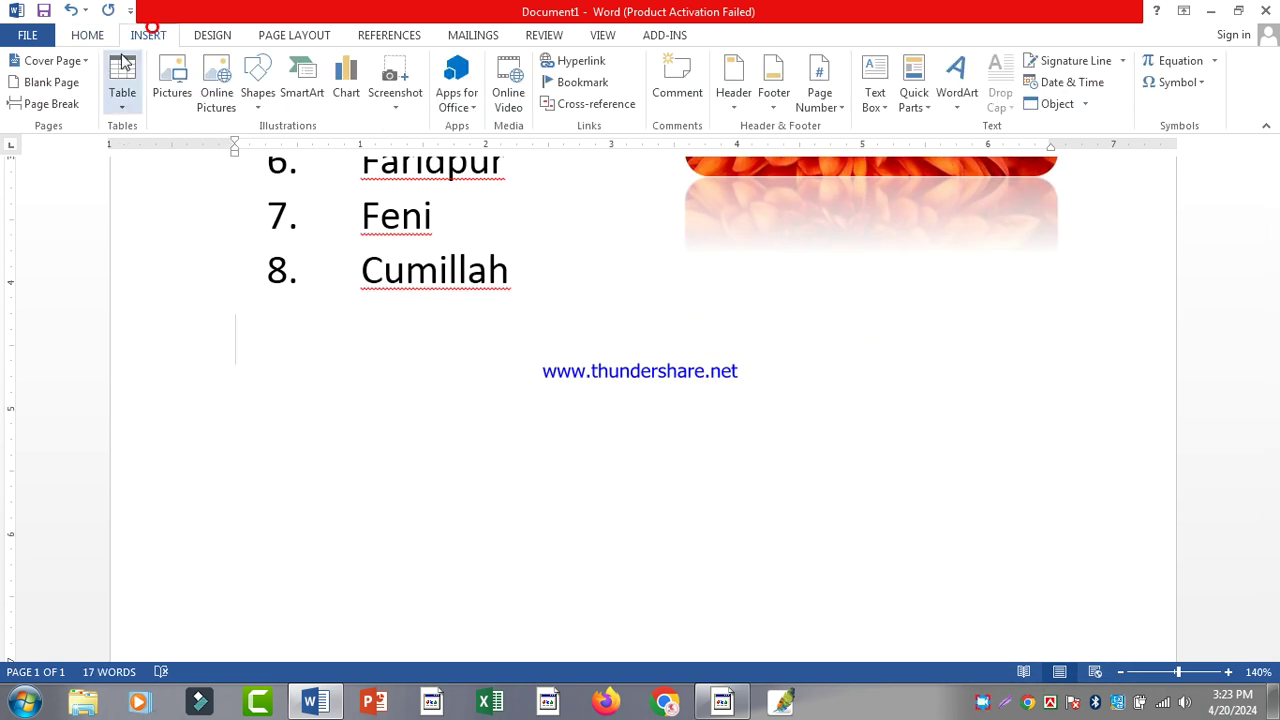
{"action": "left_click", "coordinate": [123, 90]}
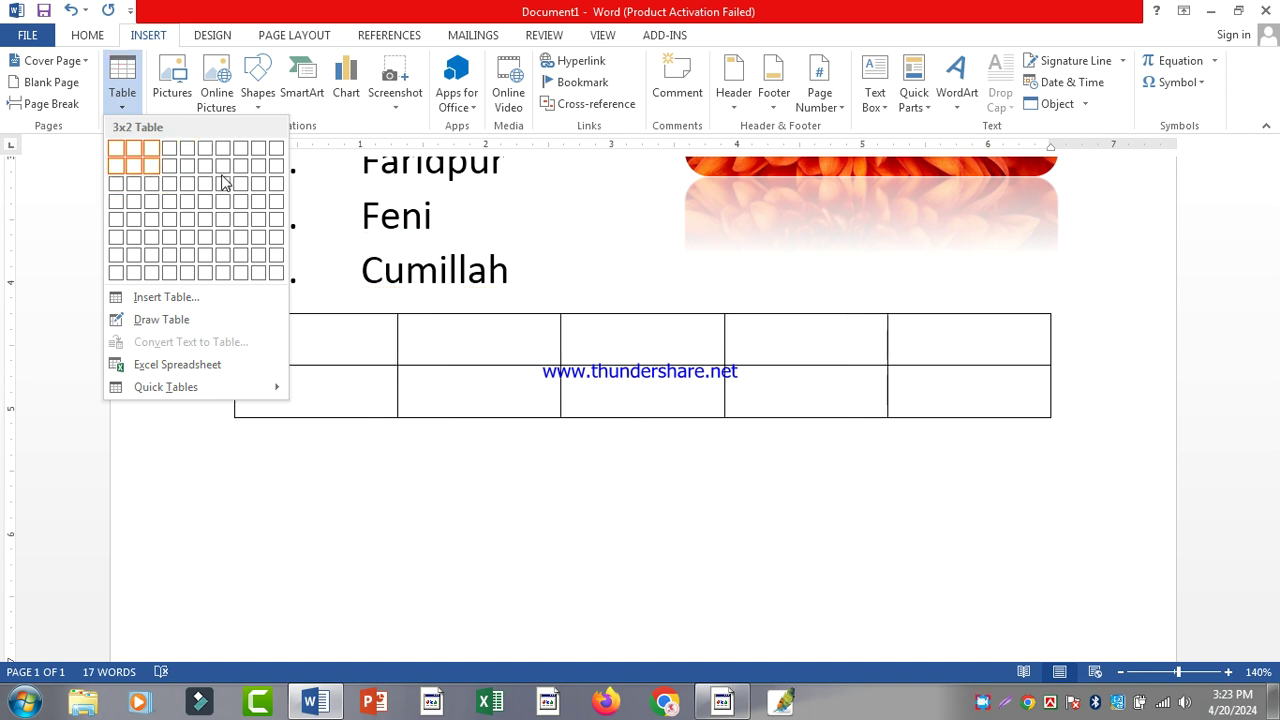
{"action": "left_click", "coordinate": [208, 168]}
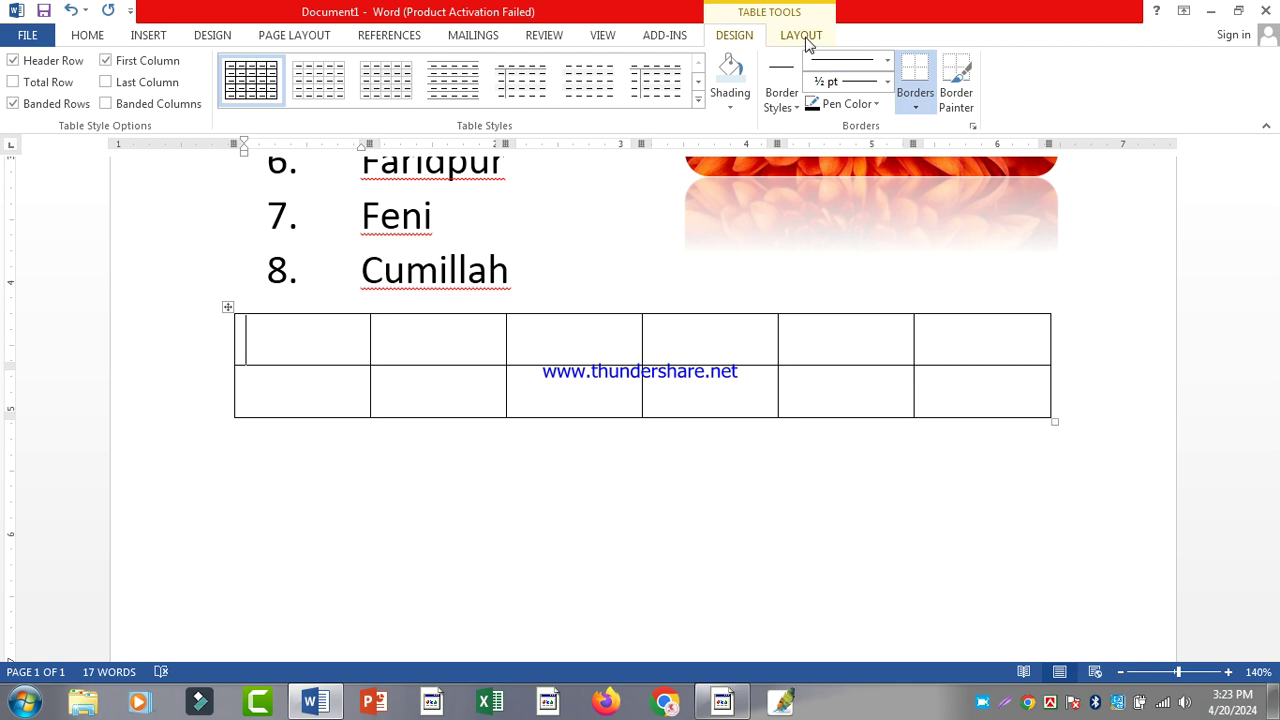
Examine the Design and Layout tools that are available for the table
{"action": "left_click", "coordinate": [568, 282]}
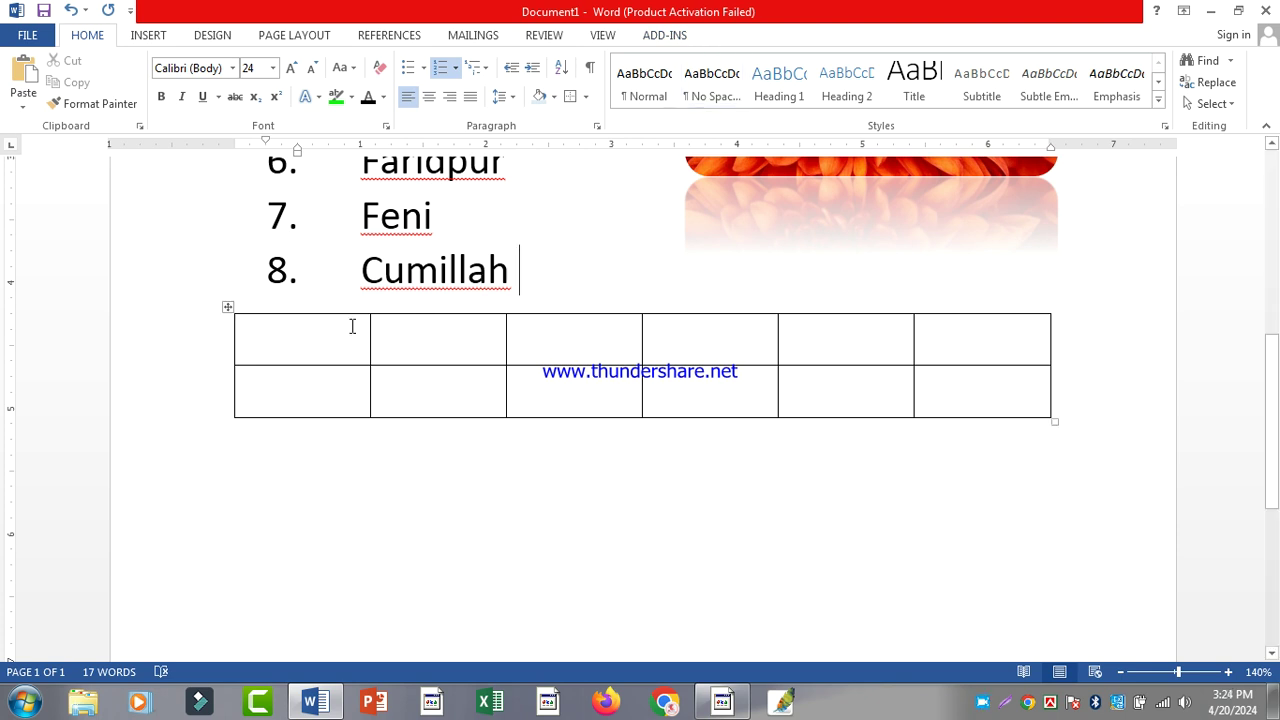
{"action": "left_click", "coordinate": [721, 395]}
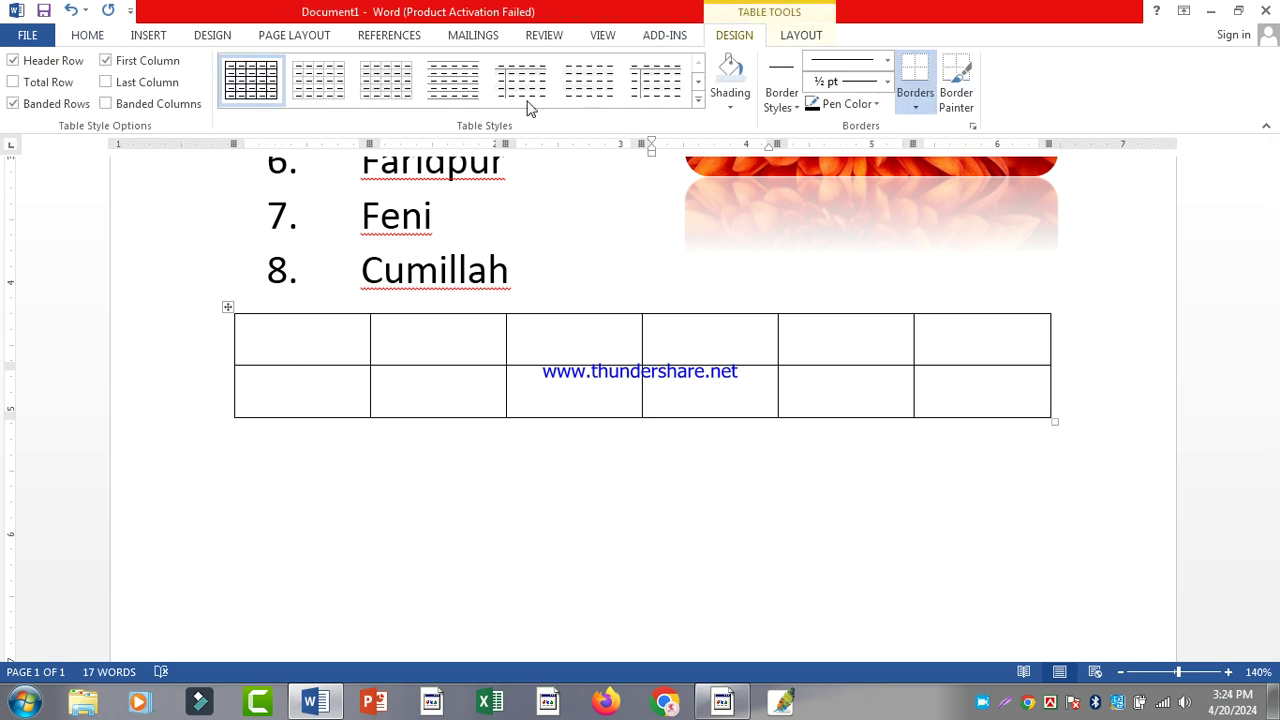
{"action": "left_click", "coordinate": [824, 36]}
{"action": "left_click", "coordinate": [734, 35]}
{"action": "left_click", "coordinate": [802, 35]}
{"action": "left_click", "coordinate": [734, 35]}
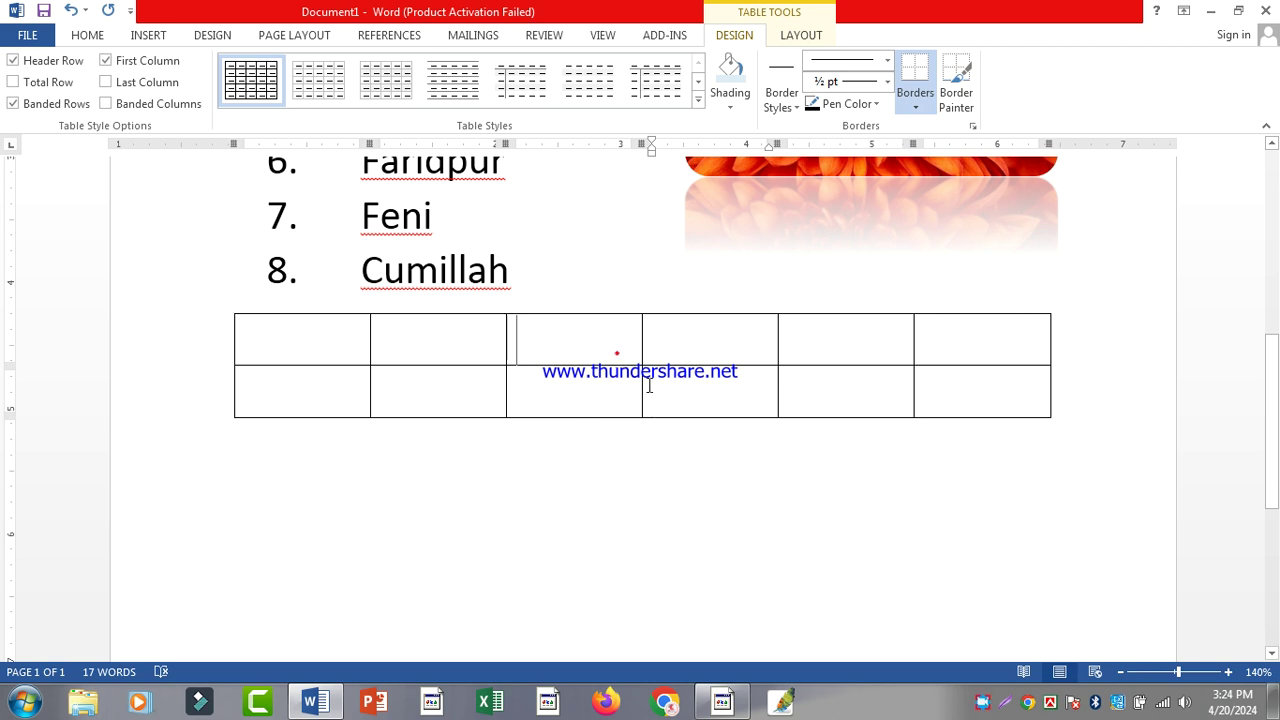
{"action": "left_click", "coordinate": [620, 356], "text": "shift"}
{"action": "left_click", "coordinate": [795, 37]}
{"action": "left_click", "coordinate": [732, 35]}
{"action": "left_click", "coordinate": [815, 35]}
Merge the four cells of the table's third and fourth columns into one cell
{"action": "left_click", "coordinate": [588, 394]}
{"action": "left_click_drag", "start_coordinate": [586, 336], "coordinate": [677, 391]}
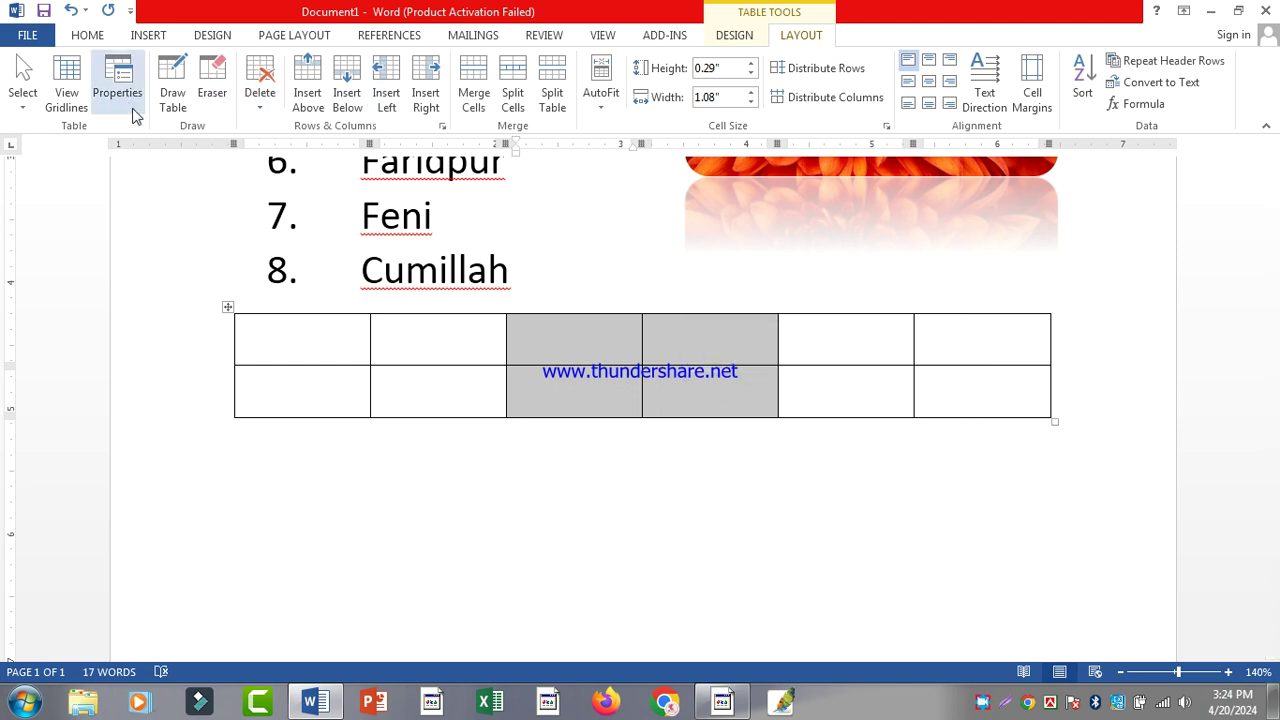
{"action": "left_click", "coordinate": [476, 98]}
{"action": "left_click", "coordinate": [593, 402]}
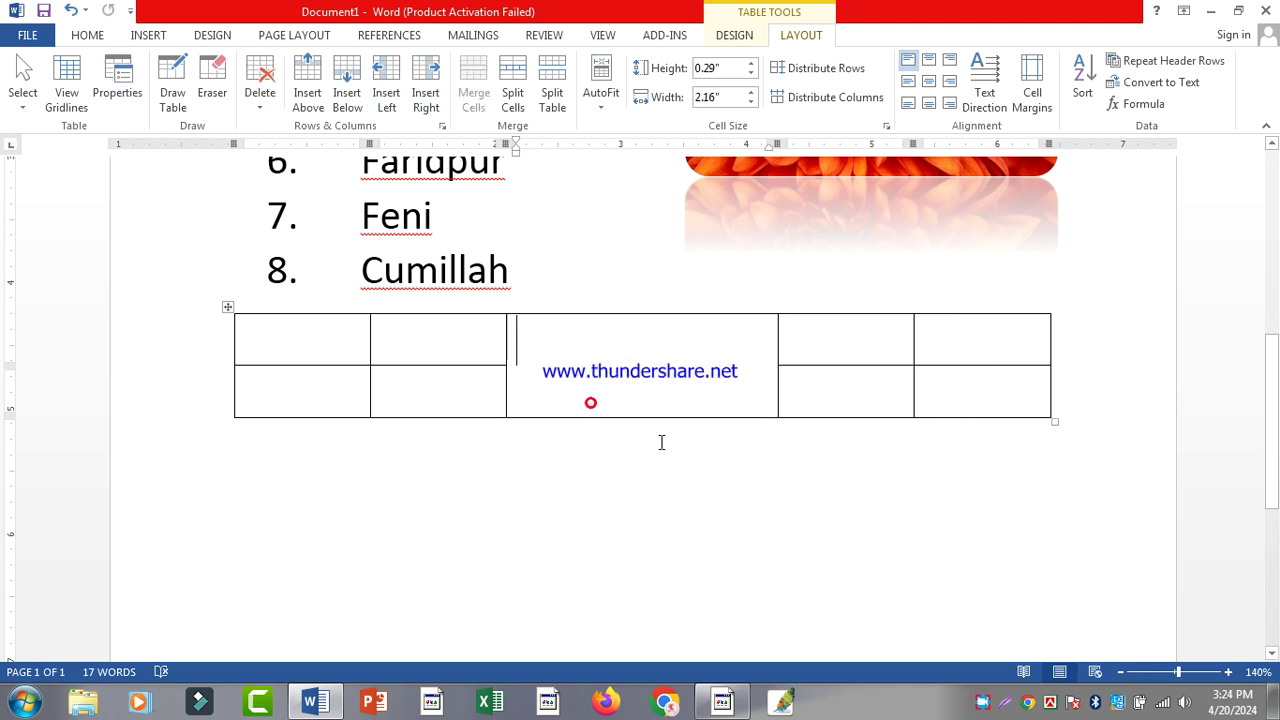
{"action": "left_click", "coordinate": [326, 38]}
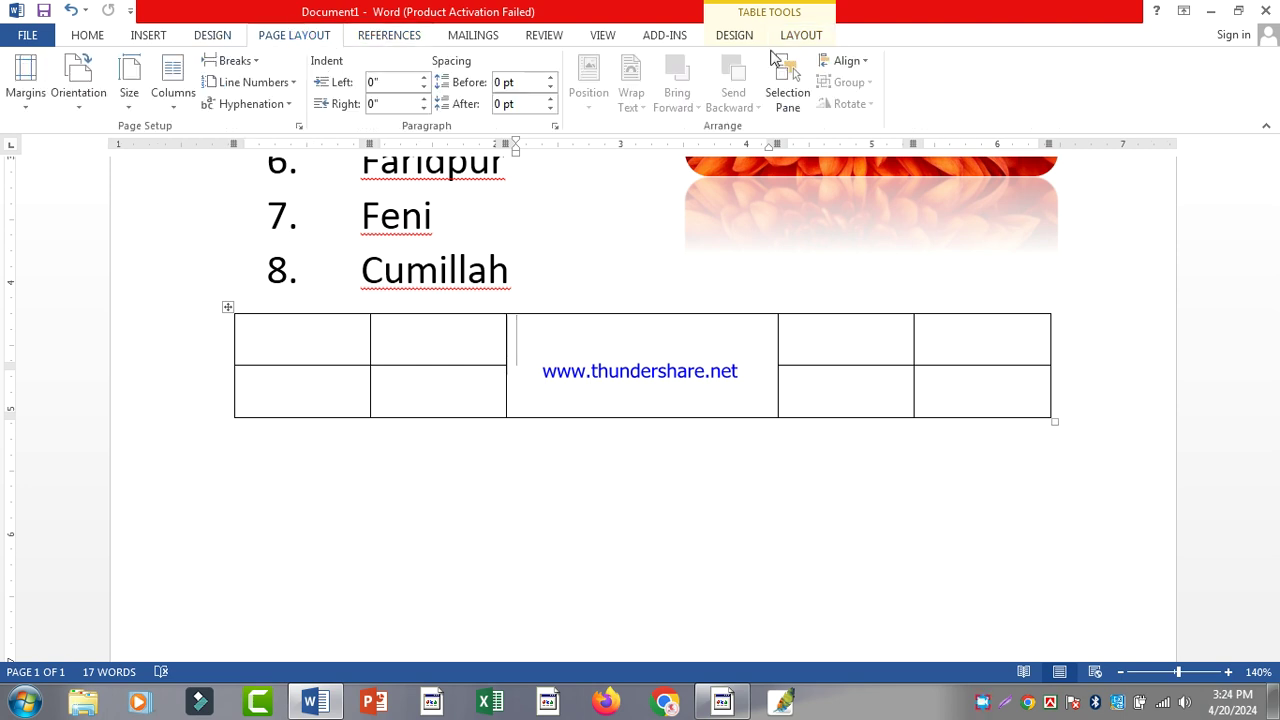
{"action": "left_click", "coordinate": [803, 38]}
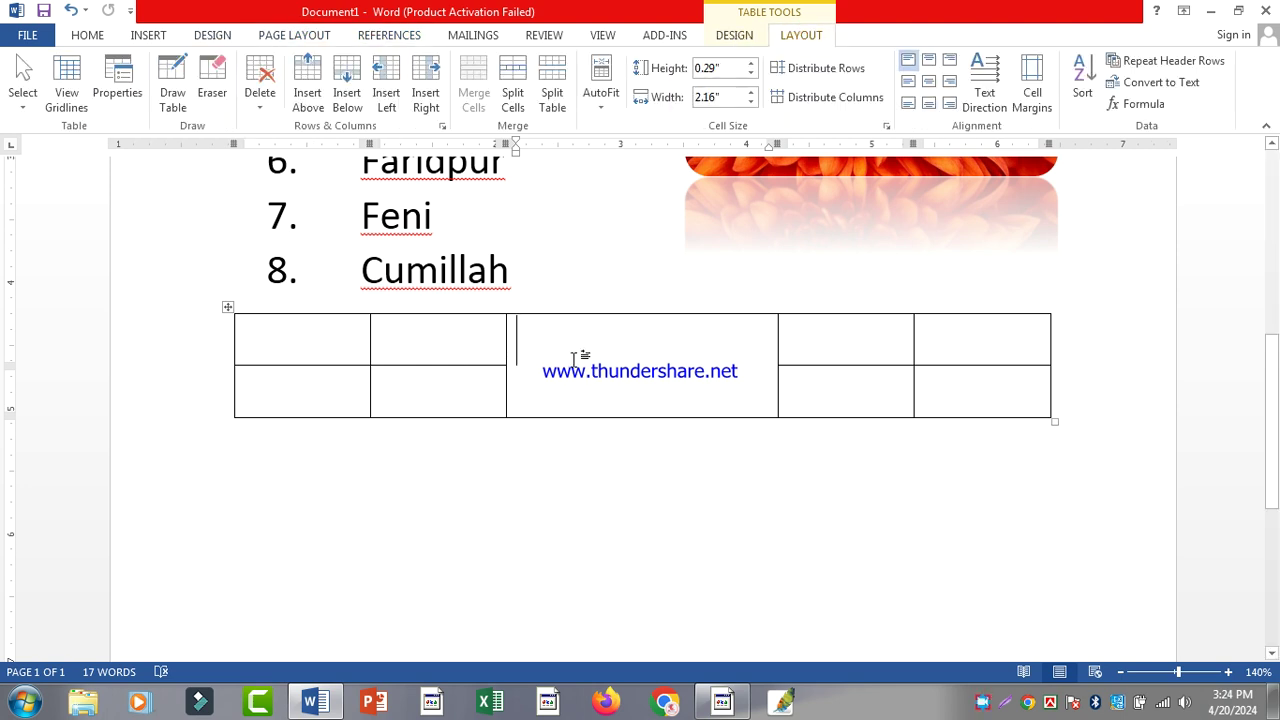
Merge the table's two first-column cells into one, and the two cells beside the large middle cell into another
{"action": "left_click_drag", "start_coordinate": [323, 394], "coordinate": [323, 351]}
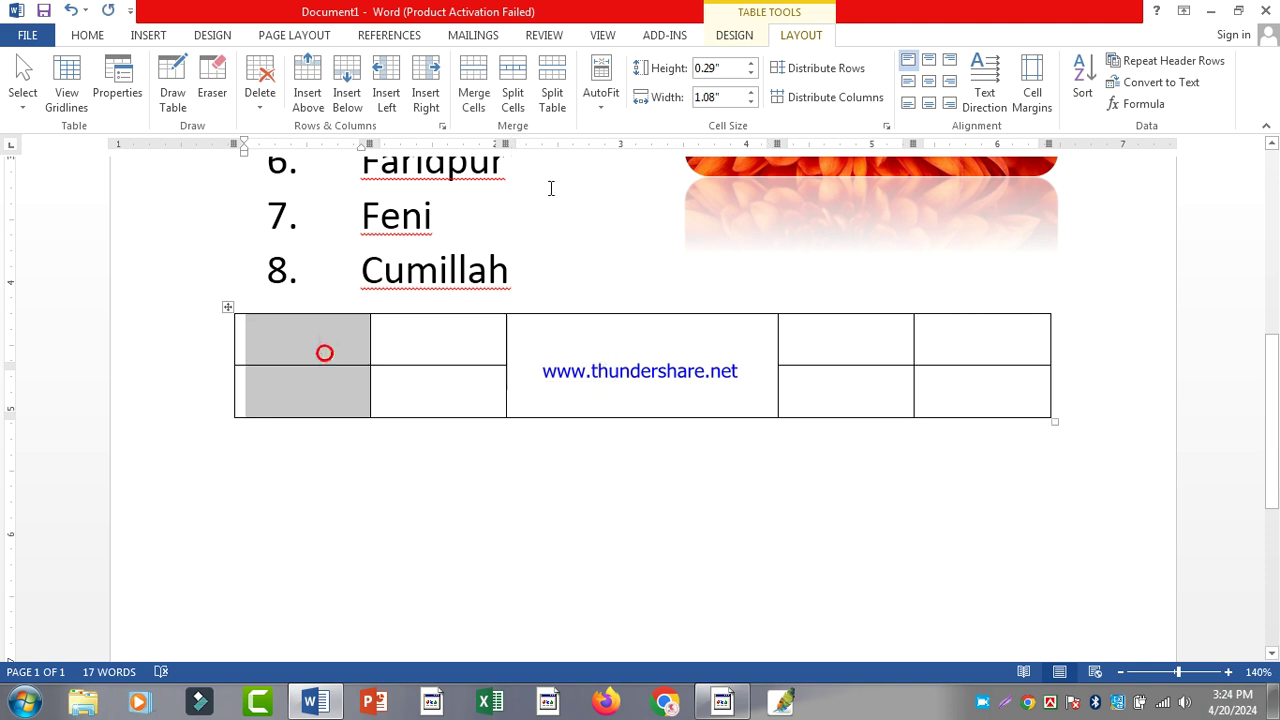
{"action": "left_click", "coordinate": [474, 90]}
{"action": "left_click", "coordinate": [632, 400]}
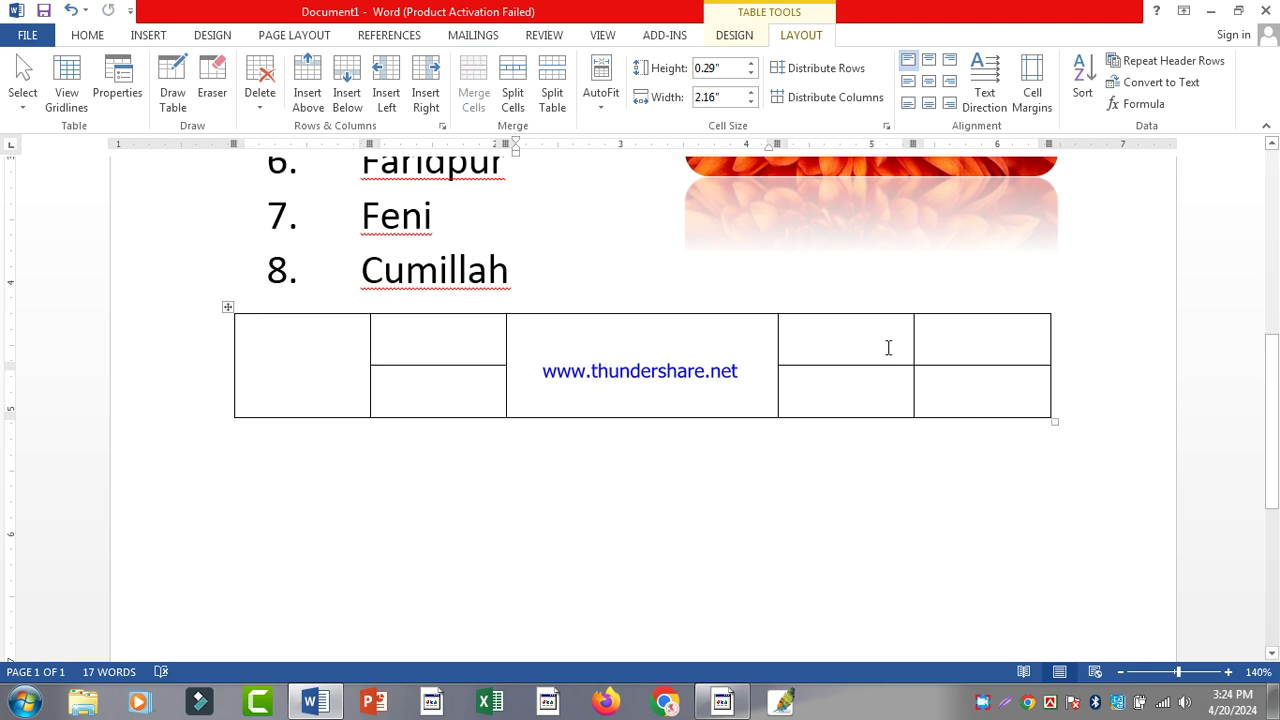
{"action": "left_click_drag", "start_coordinate": [891, 350], "coordinate": [891, 395]}
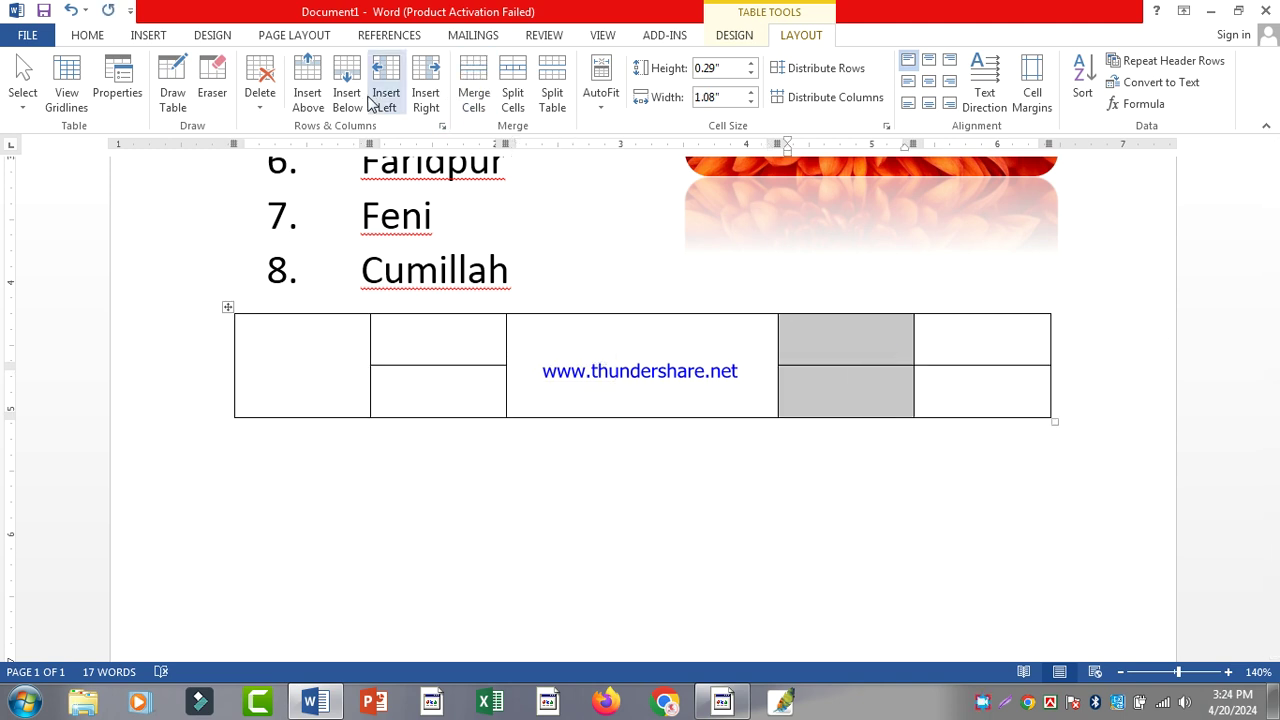
{"action": "left_click", "coordinate": [472, 92]}
{"action": "left_click", "coordinate": [674, 409]}
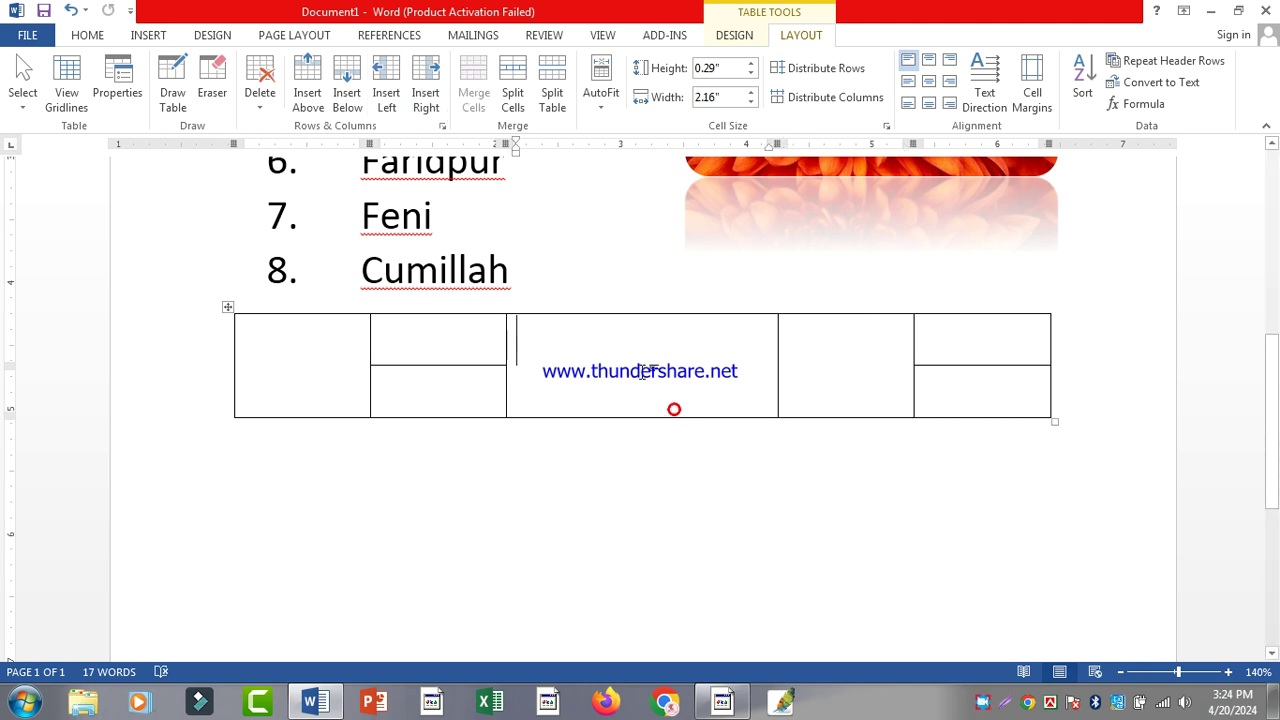
Merge the large middle cell with the merged cell on its right
{"action": "left_click_drag", "start_coordinate": [642, 365], "coordinate": [829, 371]}
{"action": "left_click", "coordinate": [478, 92]}
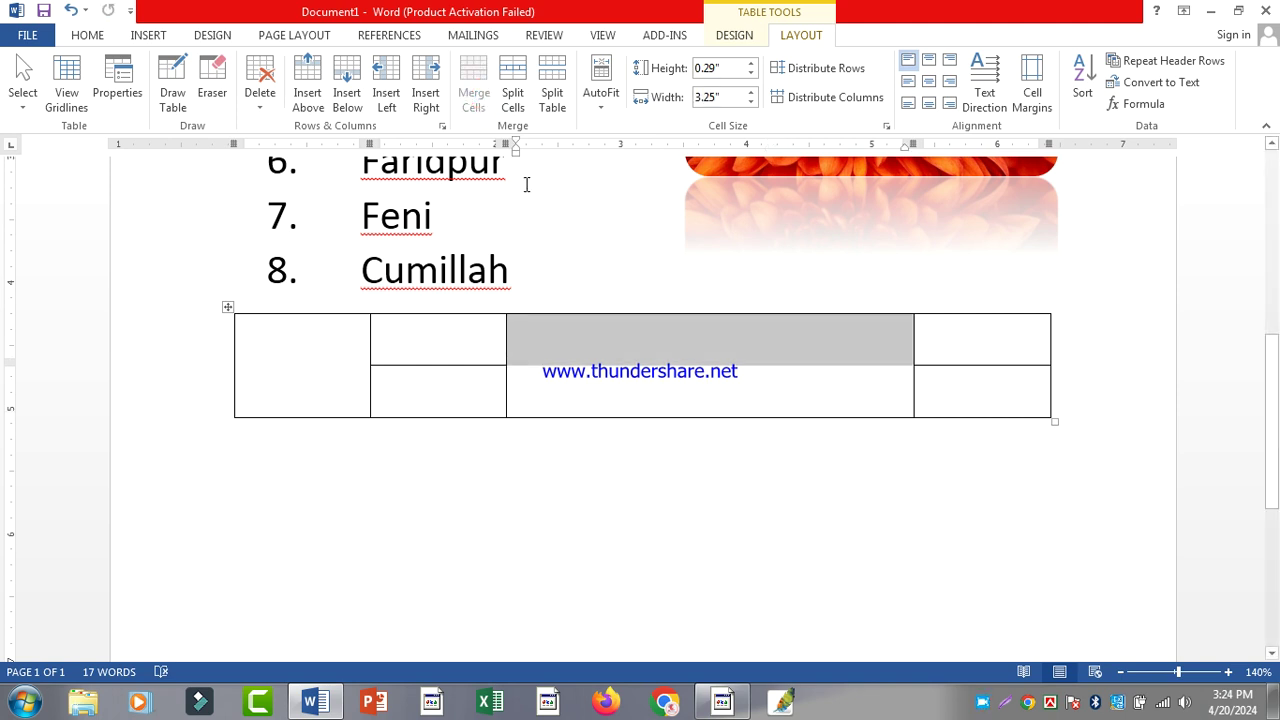
{"action": "left_click", "coordinate": [620, 395]}
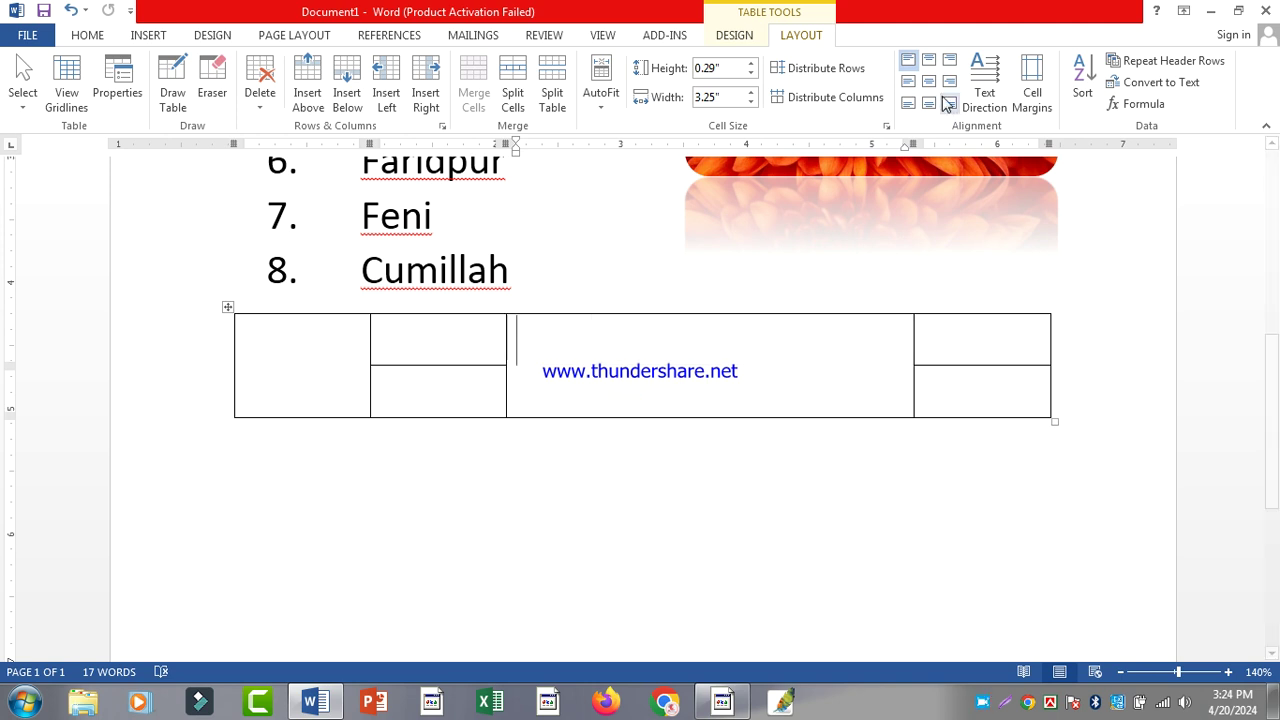
Delete the whole table below the city list
{"action": "left_click", "coordinate": [601, 290]}
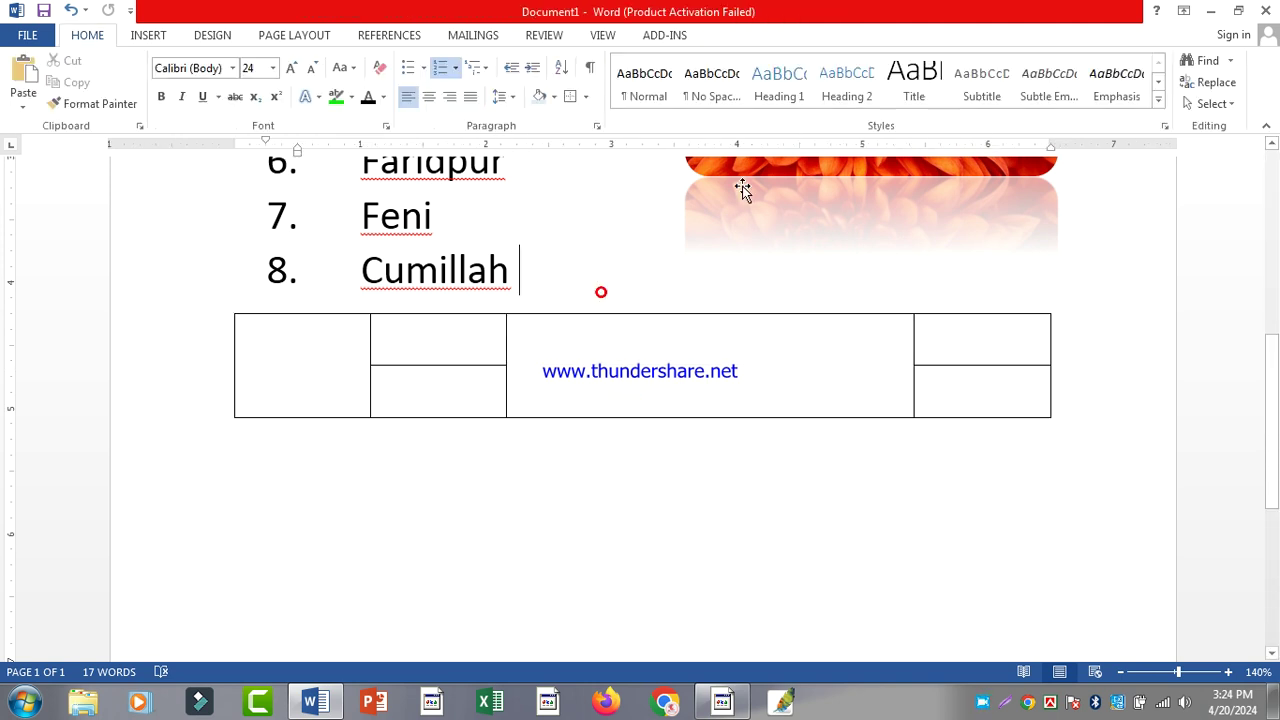
{"action": "scroll", "coordinate": [190, 175], "scroll_direction": "up", "scroll_amount": 8}
{"action": "scroll", "coordinate": [266, 490], "scroll_direction": "down", "scroll_amount": 8}
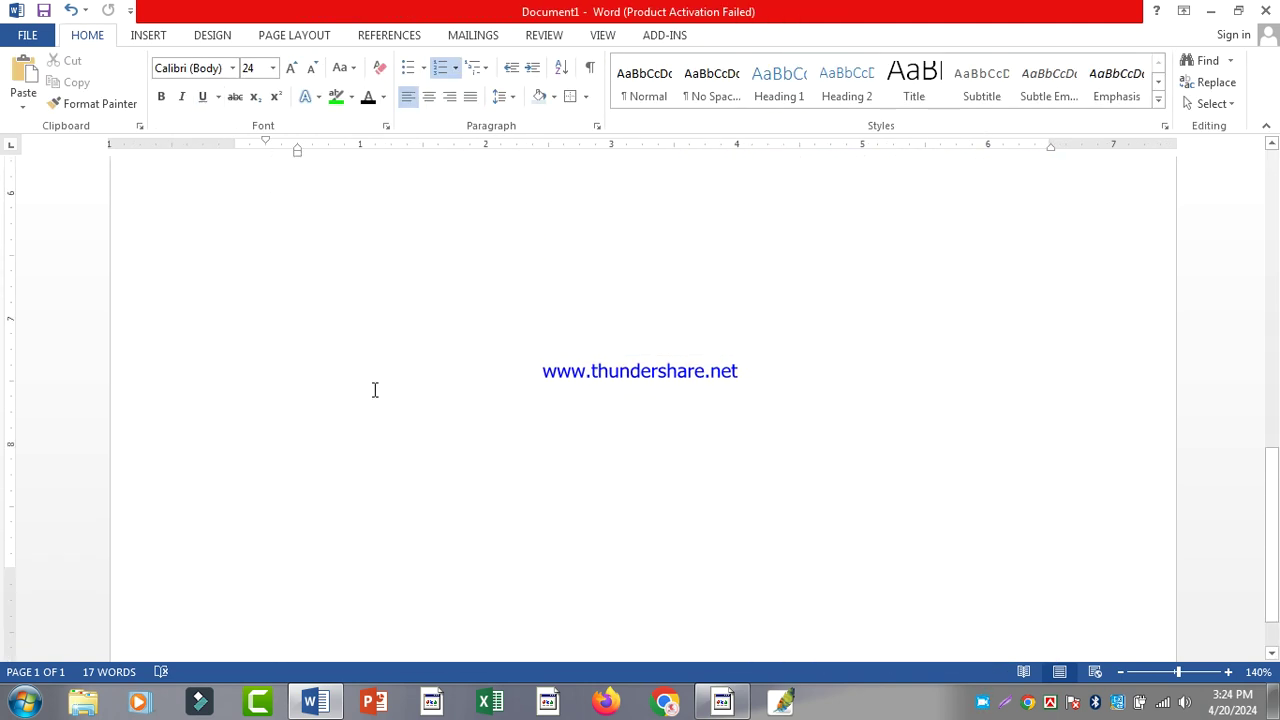
{"action": "left_click_drag", "start_coordinate": [188, 360], "coordinate": [360, 566]}
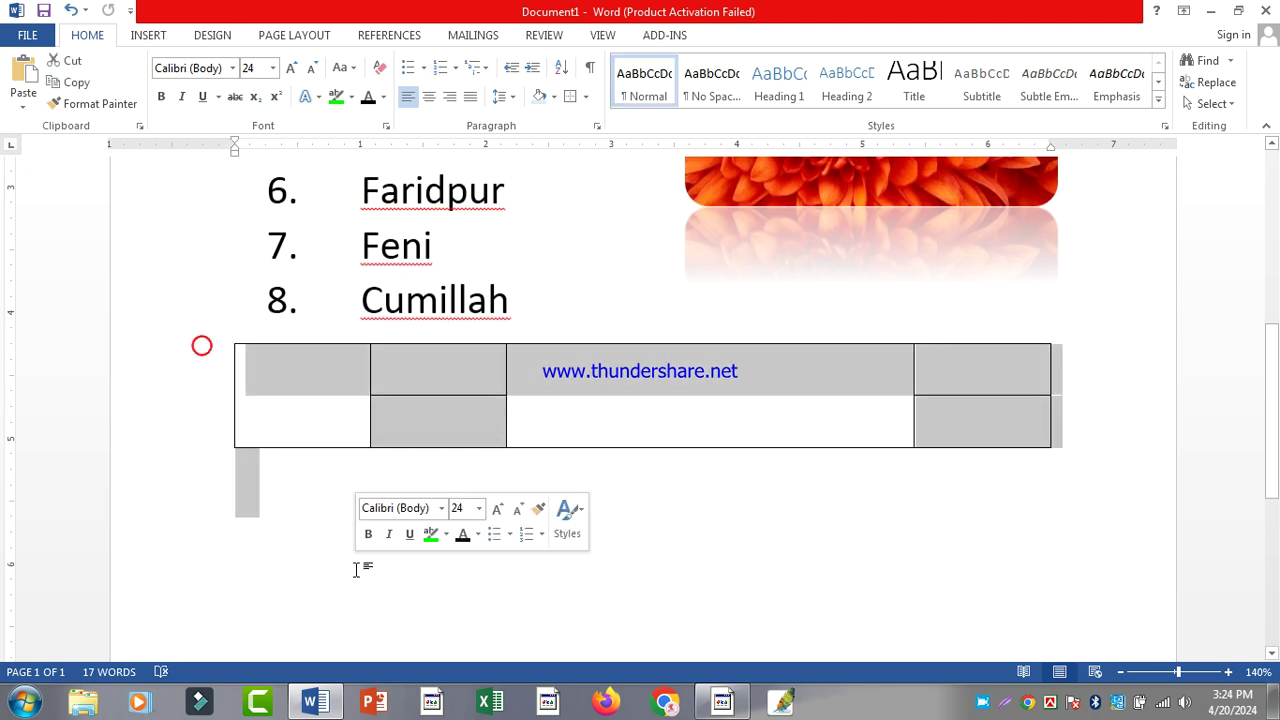
{"action": "key", "text": "BackSpace"}
{"action": "key", "text": "BackSpace"}
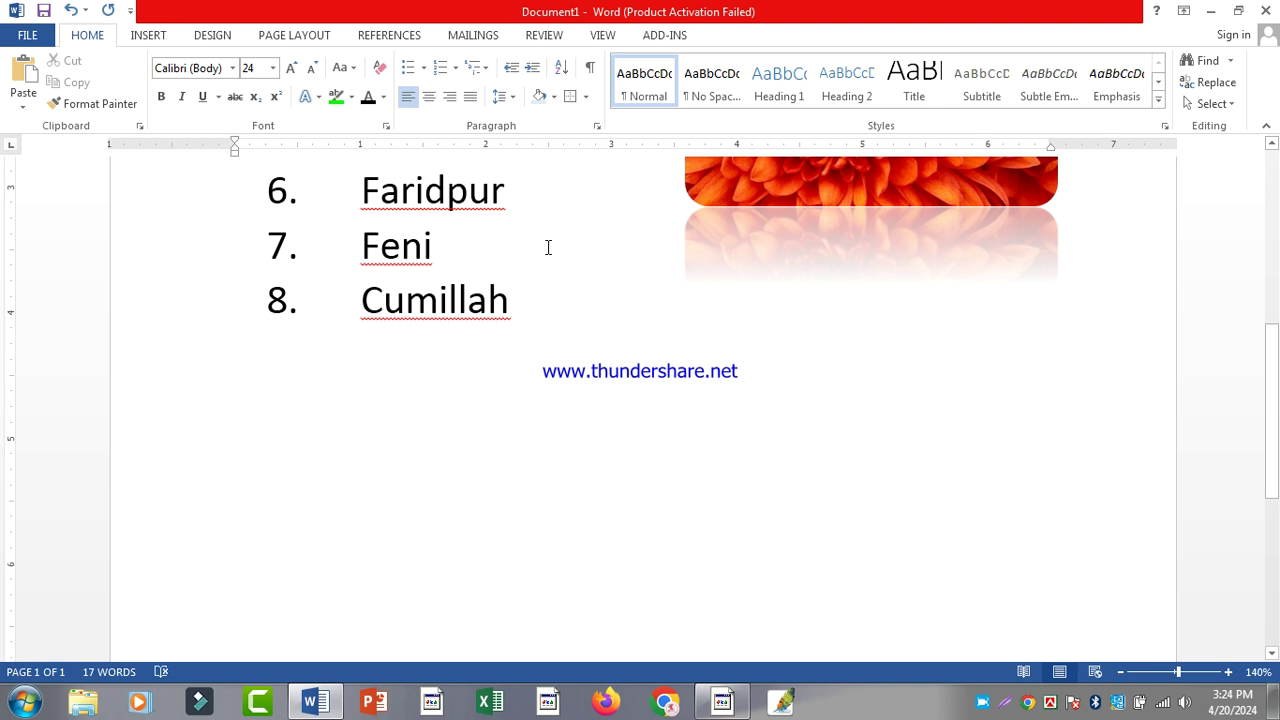
Insert a 10x8 table below the city list
{"action": "left_click", "coordinate": [146, 34]}
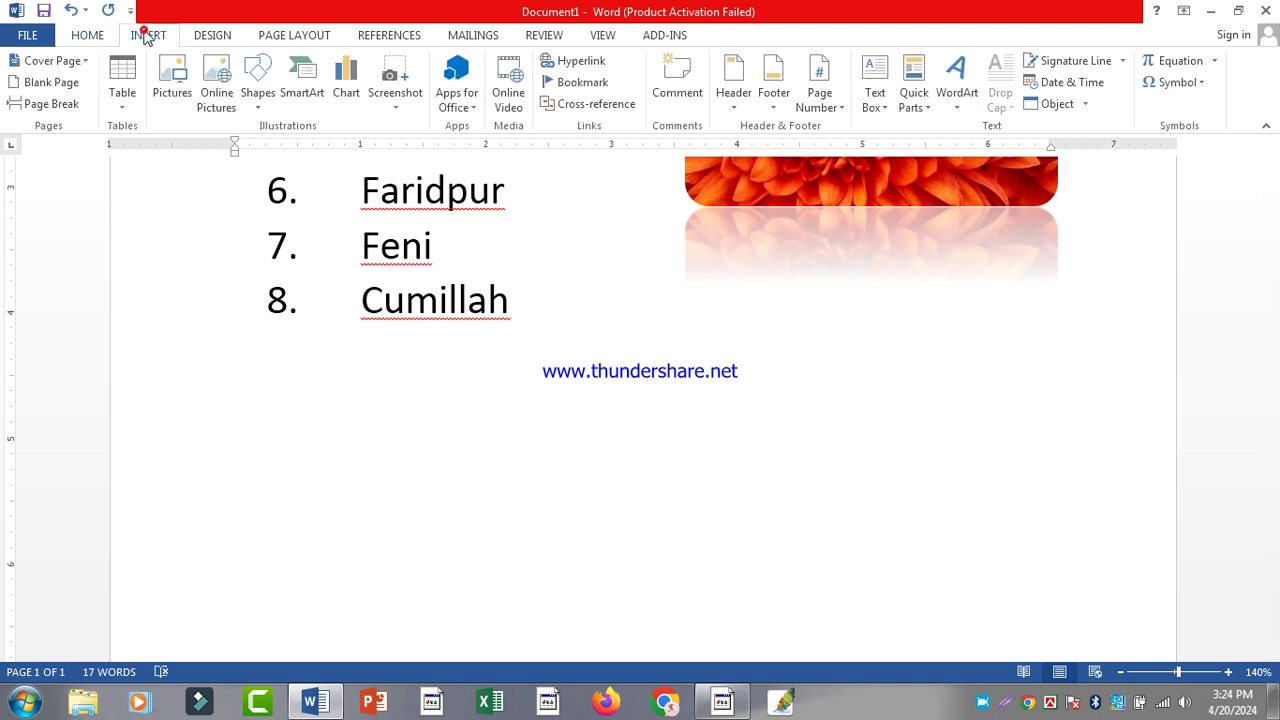
{"action": "left_click", "coordinate": [122, 101]}
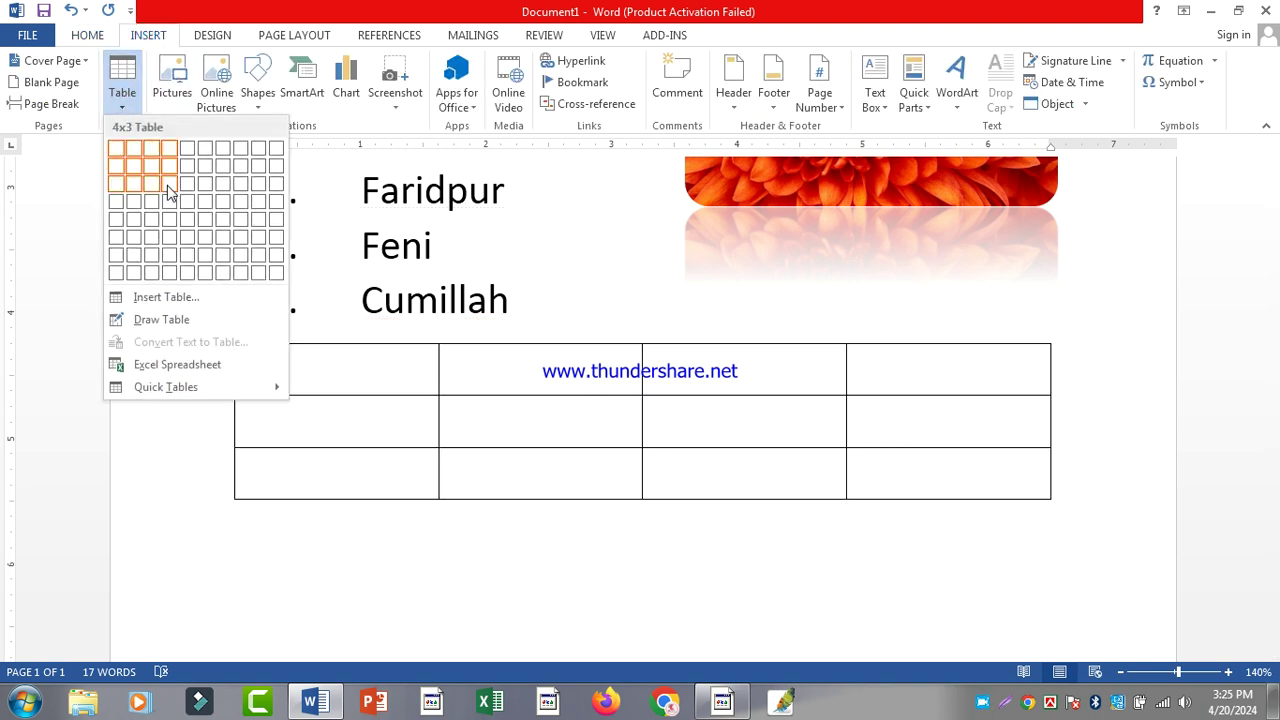
{"action": "left_click", "coordinate": [277, 273]}
{"action": "scroll", "coordinate": [786, 471], "scroll_direction": "down", "scroll_amount": 3}
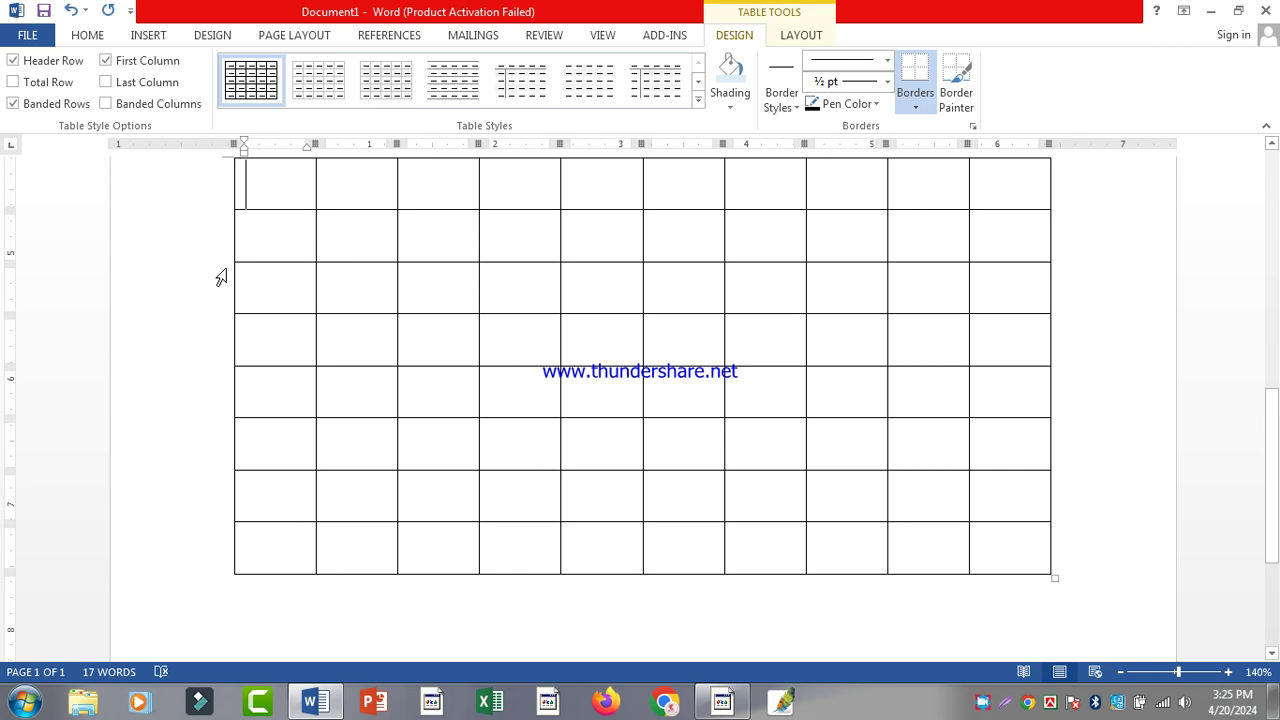
{"action": "left_click", "coordinate": [146, 35]}
{"action": "left_click", "coordinate": [124, 88]}
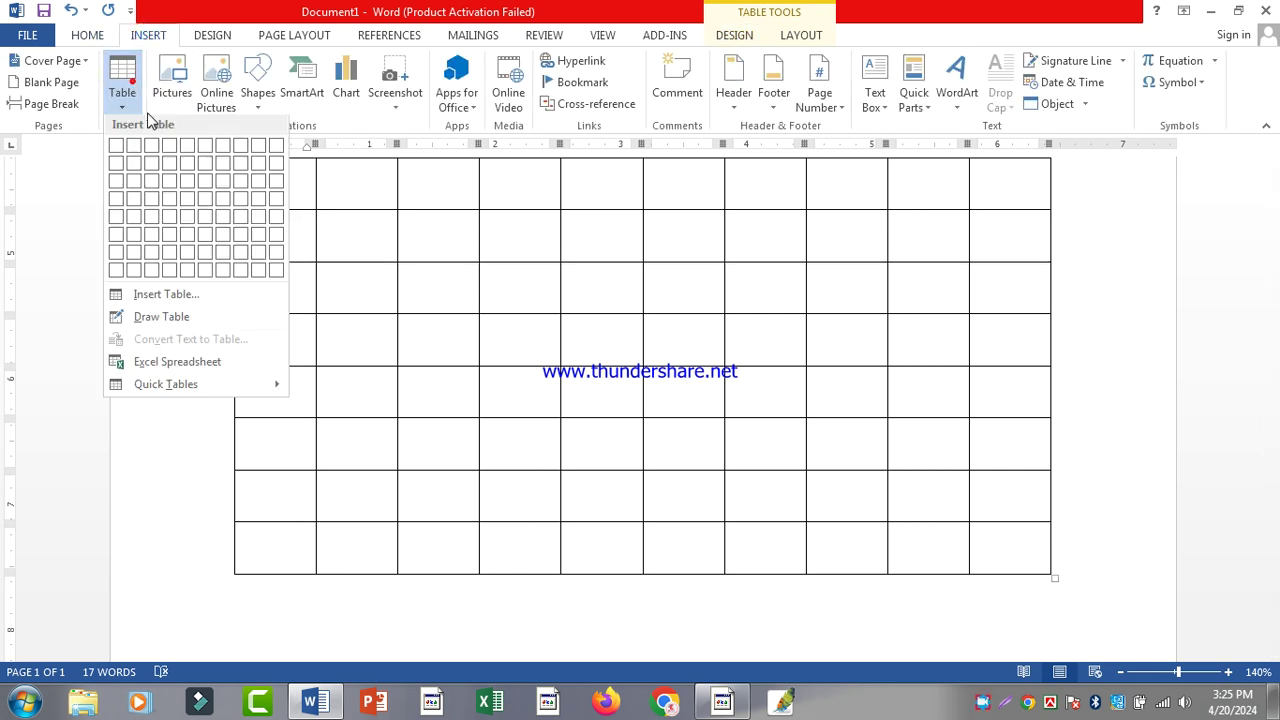
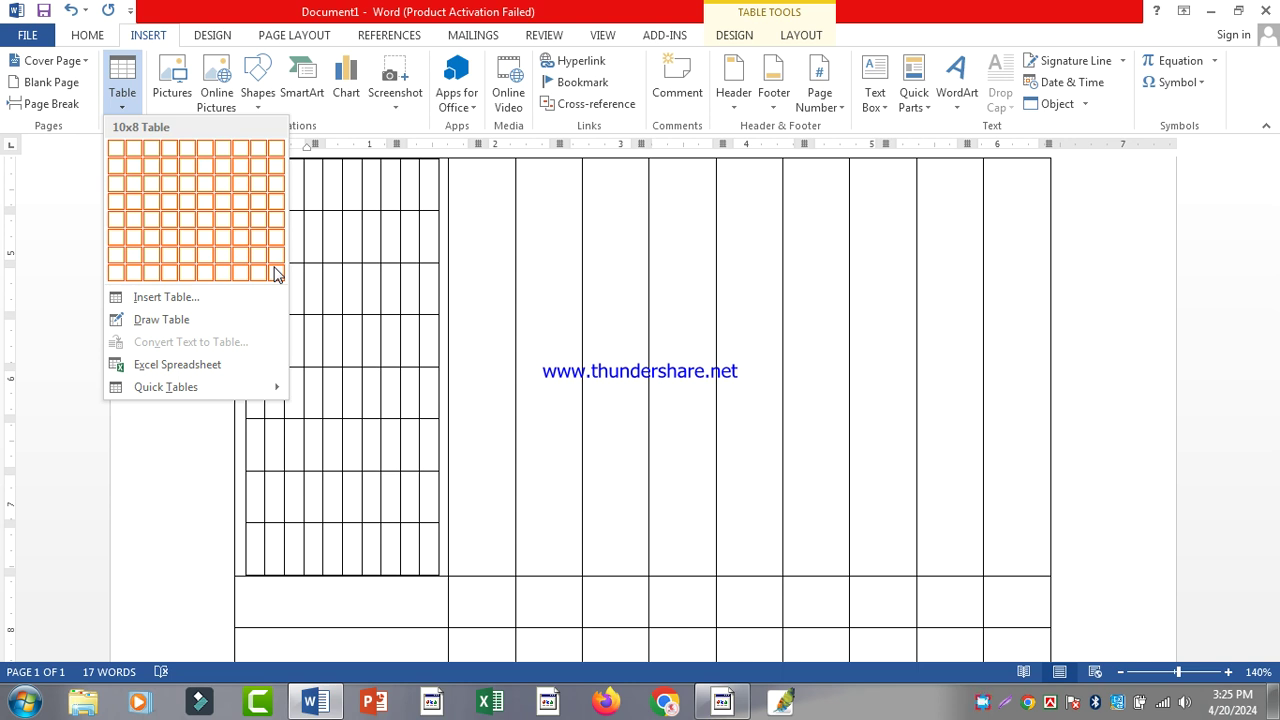
{"action": "left_click", "coordinate": [216, 301]}
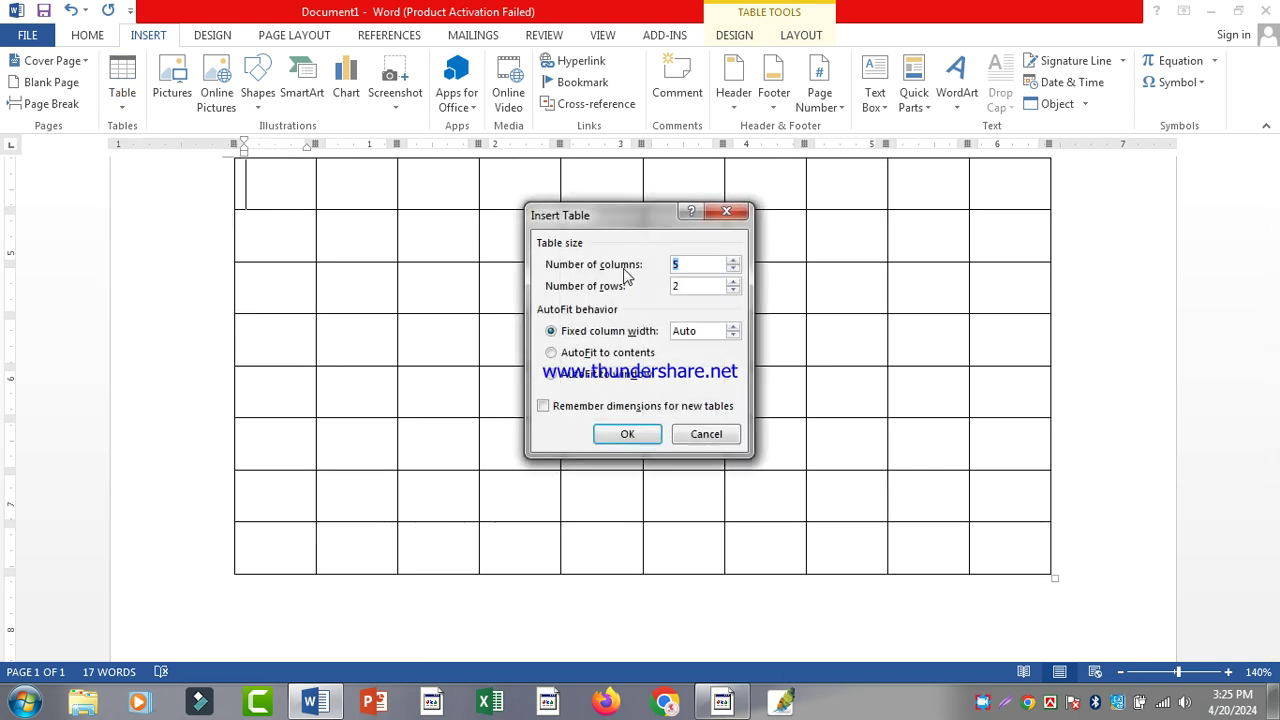
{"action": "double_click", "coordinate": [704, 267]}
{"action": "double_click", "coordinate": [690, 293]}
{"action": "left_click", "coordinate": [714, 437]}
Delete the entire 10x8 table below the city list
{"action": "scroll", "coordinate": [230, 280], "scroll_direction": "up", "scroll_amount": 3}
{"action": "left_click", "coordinate": [237, 391]}
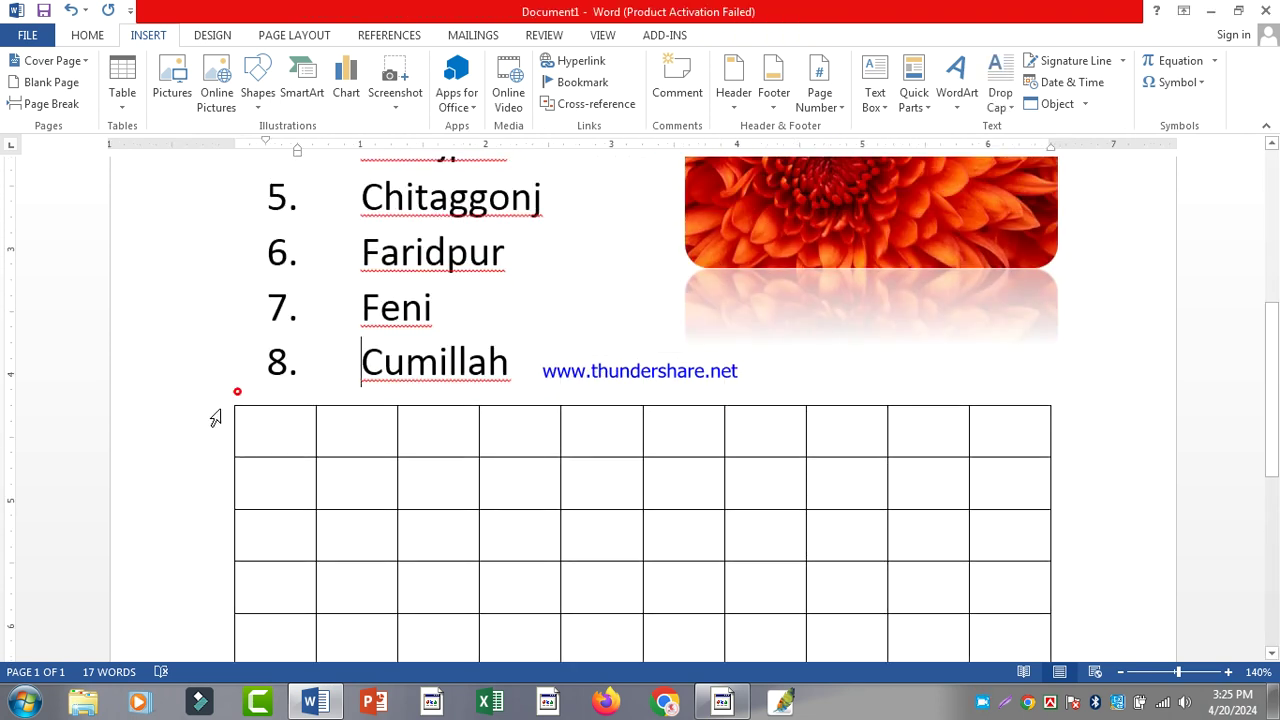
{"action": "left_click", "coordinate": [230, 398]}
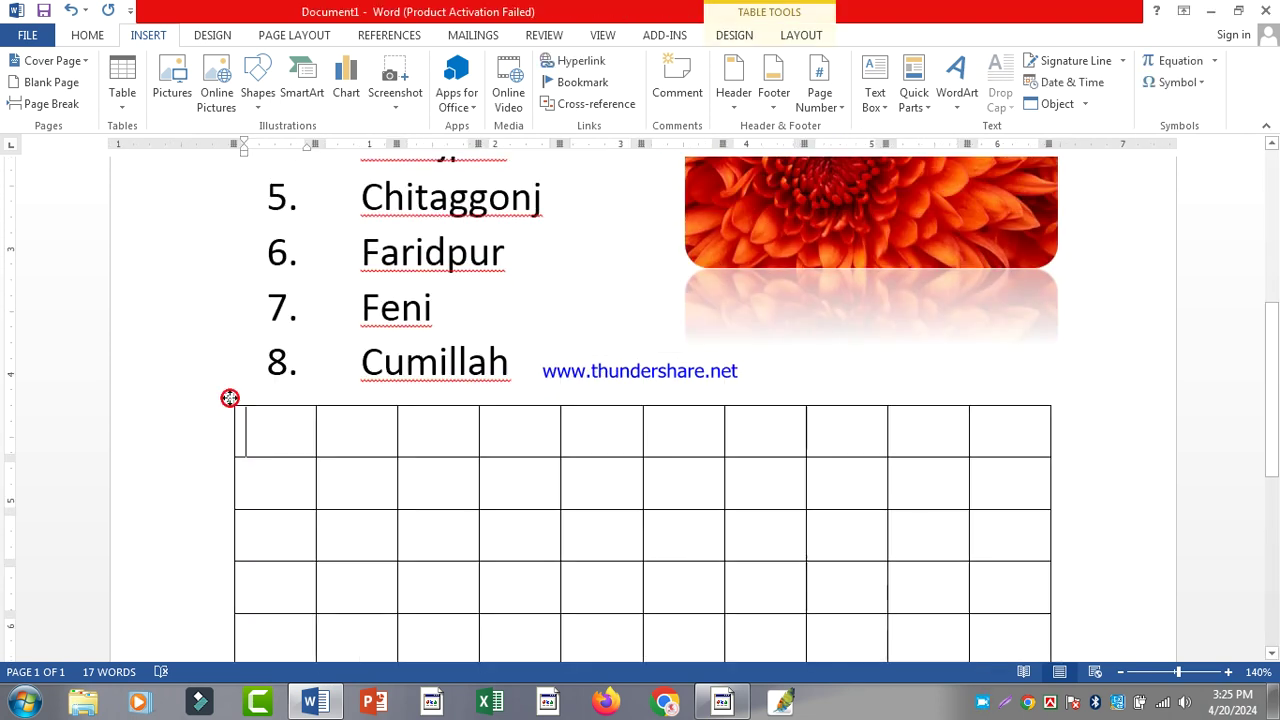
{"action": "right_click", "coordinate": [230, 398]}
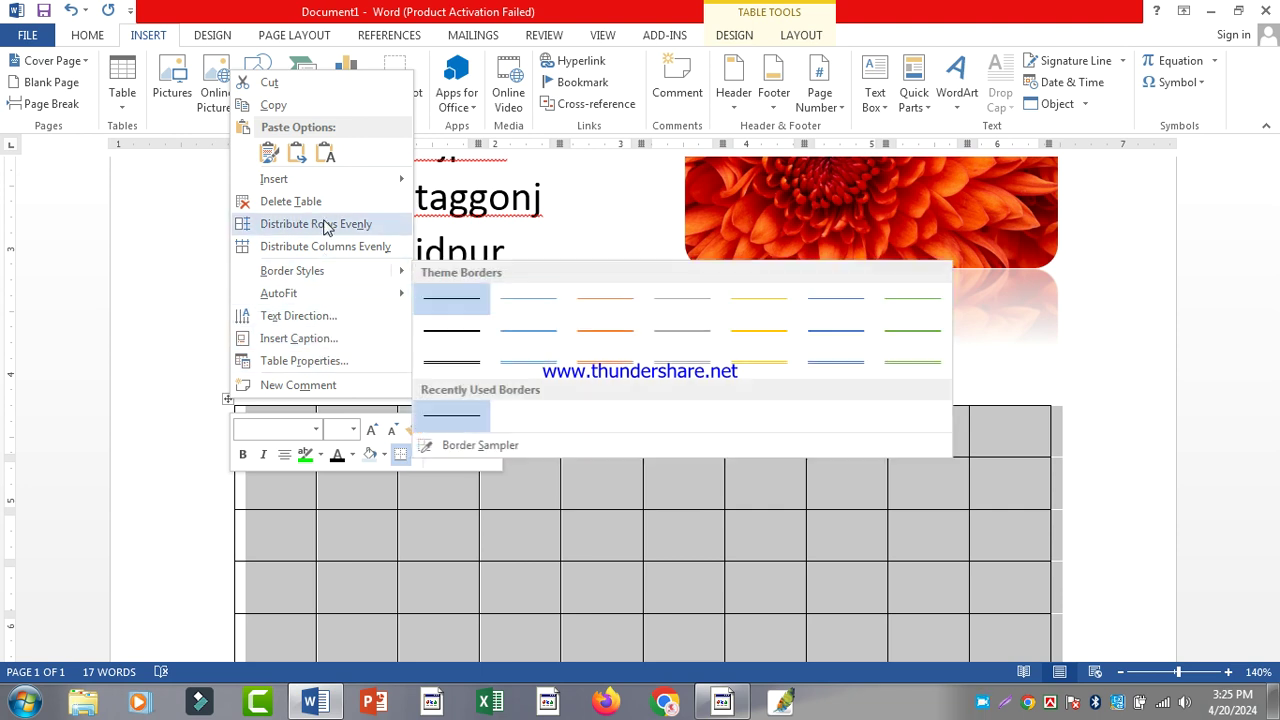
{"action": "left_click", "coordinate": [323, 201]}
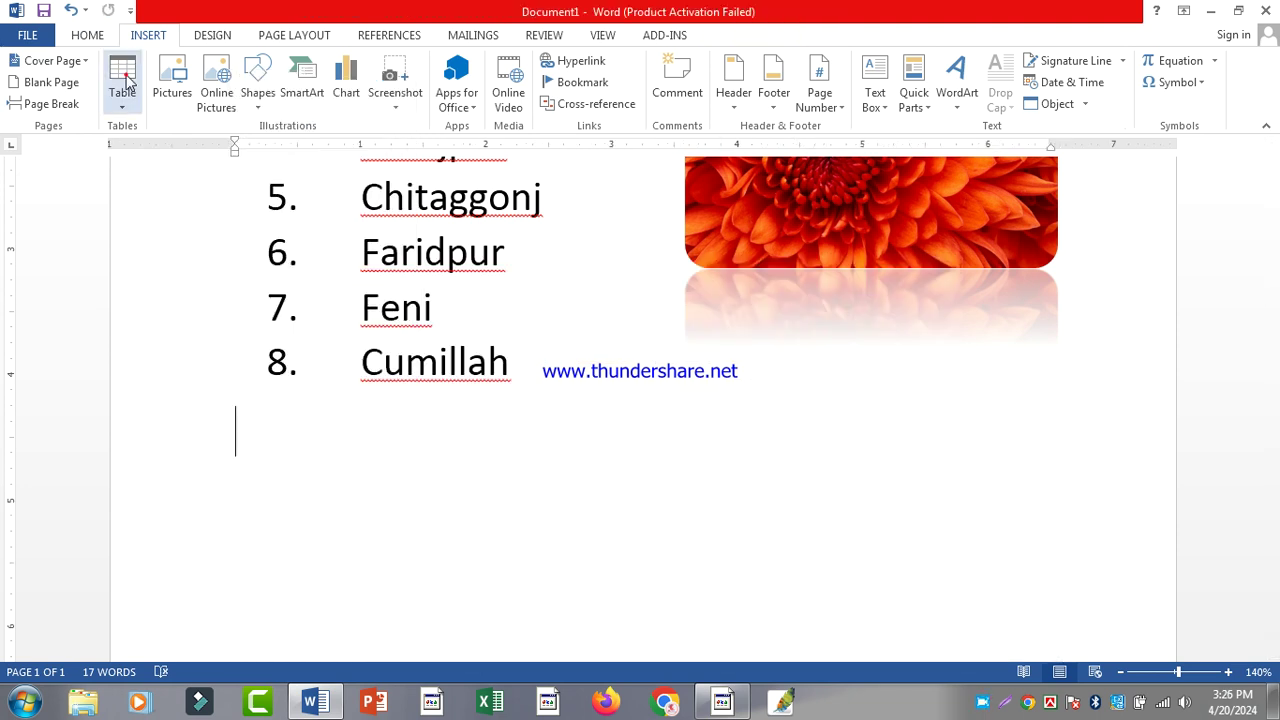
Insert a table with 13 columns and 50 rows below the city list and look through its pages
{"action": "left_click", "coordinate": [127, 80]}
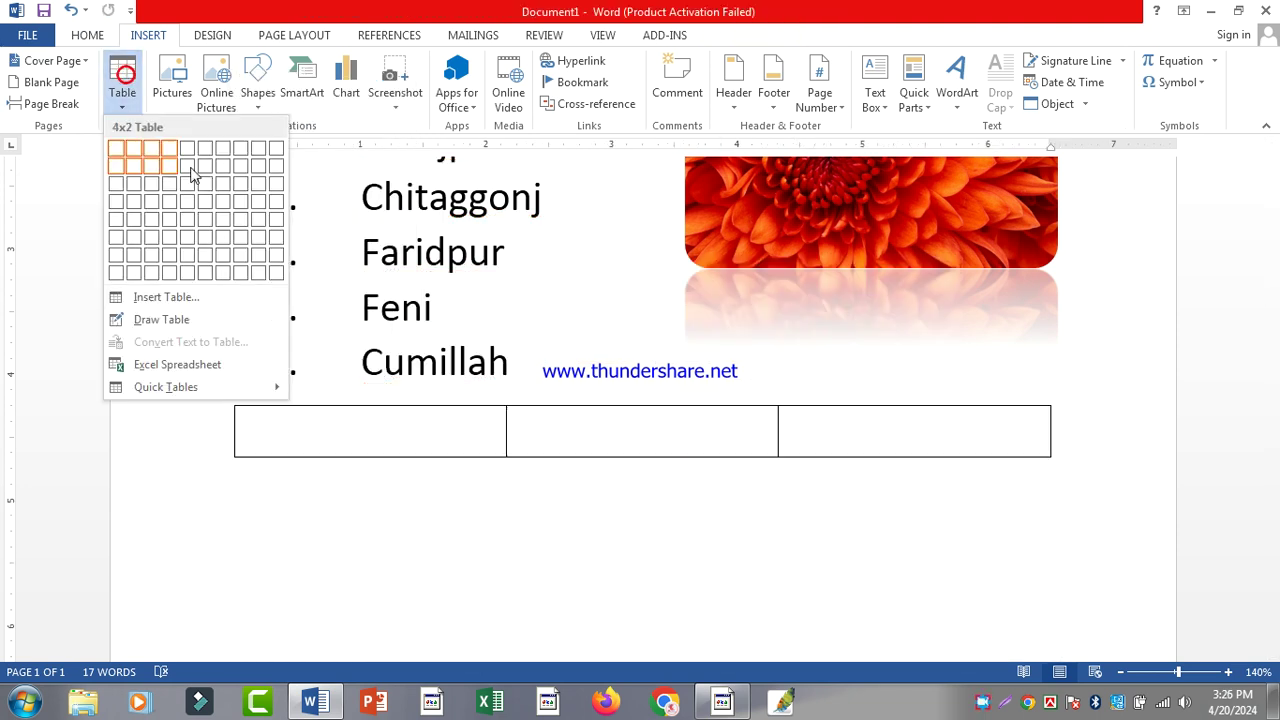
{"action": "left_click", "coordinate": [182, 300]}
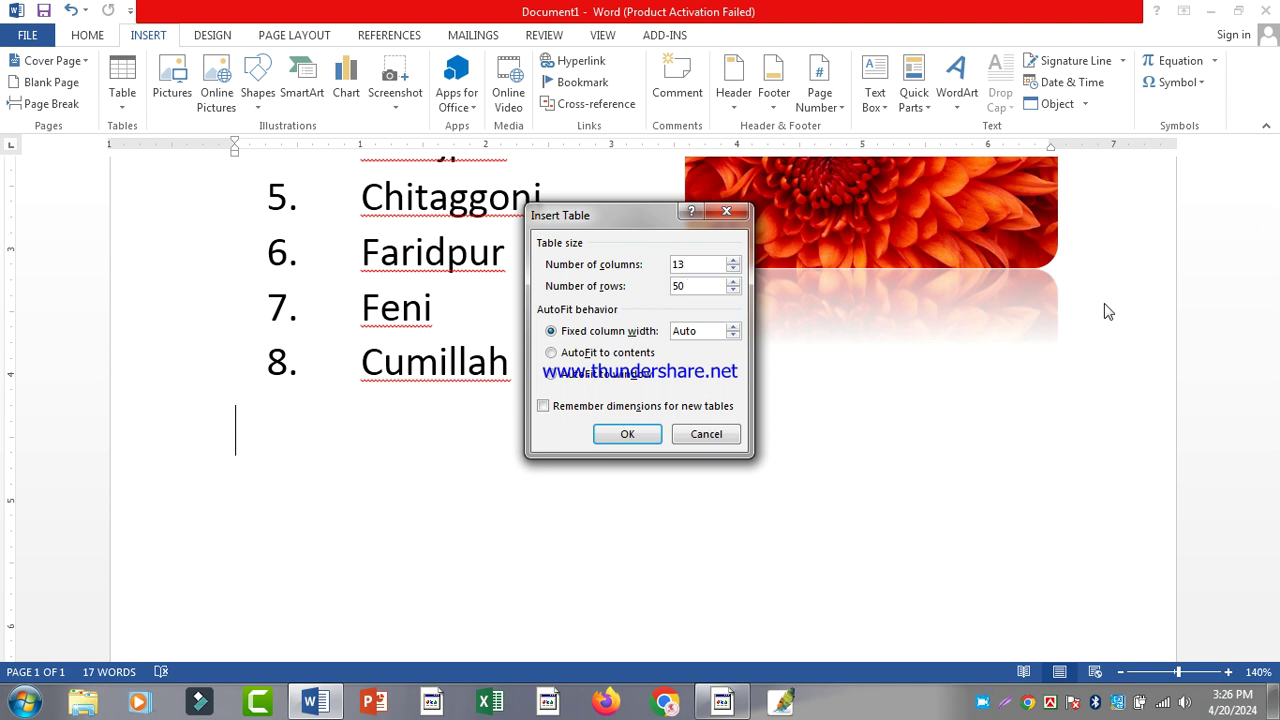
{"action": "left_click", "coordinate": [628, 432]}
{"action": "scroll", "coordinate": [515, 455], "scroll_direction": "down", "scroll_amount": 5}
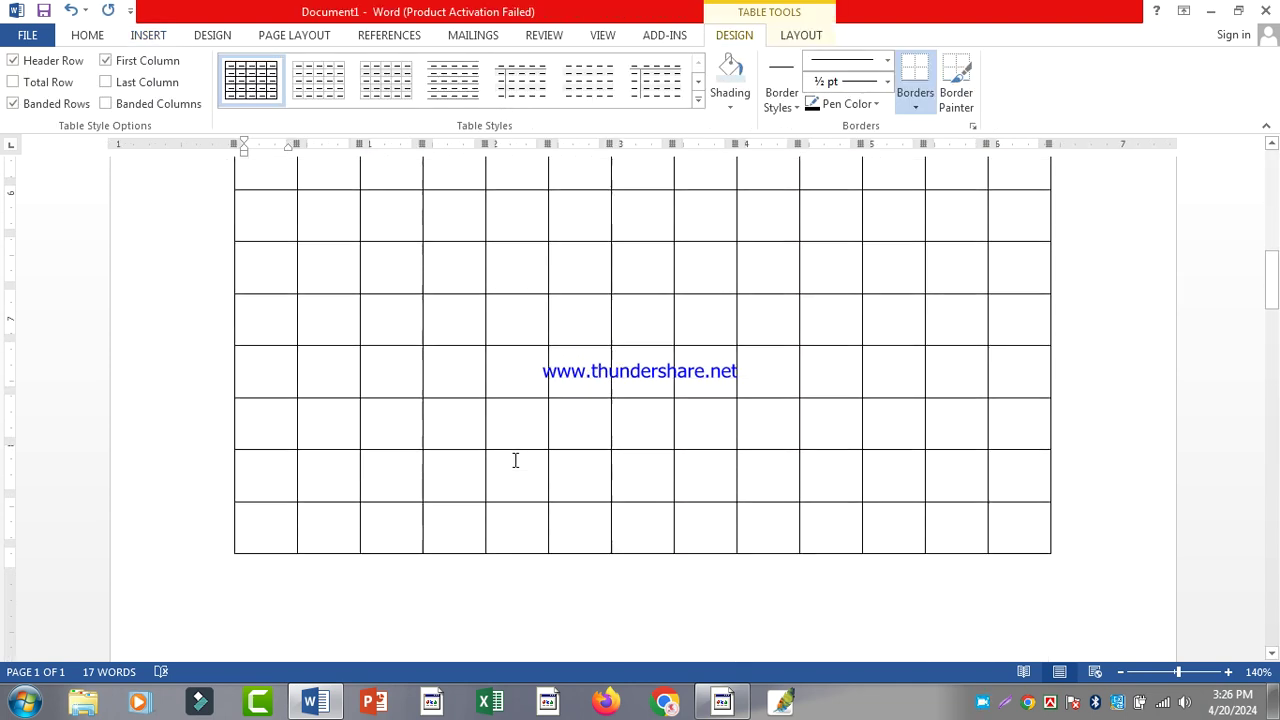
{"action": "scroll", "coordinate": [515, 460], "scroll_direction": "down", "scroll_amount": 9, "text": "ctrl"}
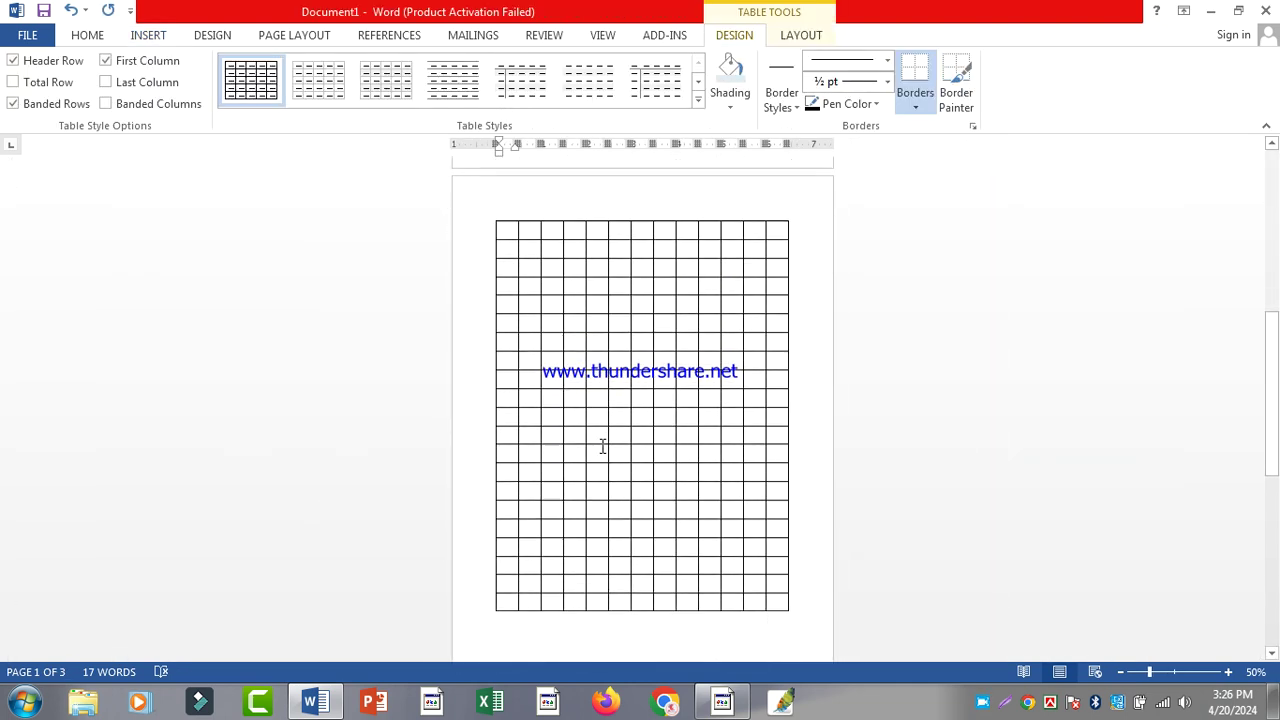
{"action": "scroll", "coordinate": [601, 441], "scroll_direction": "down", "scroll_amount": 3}
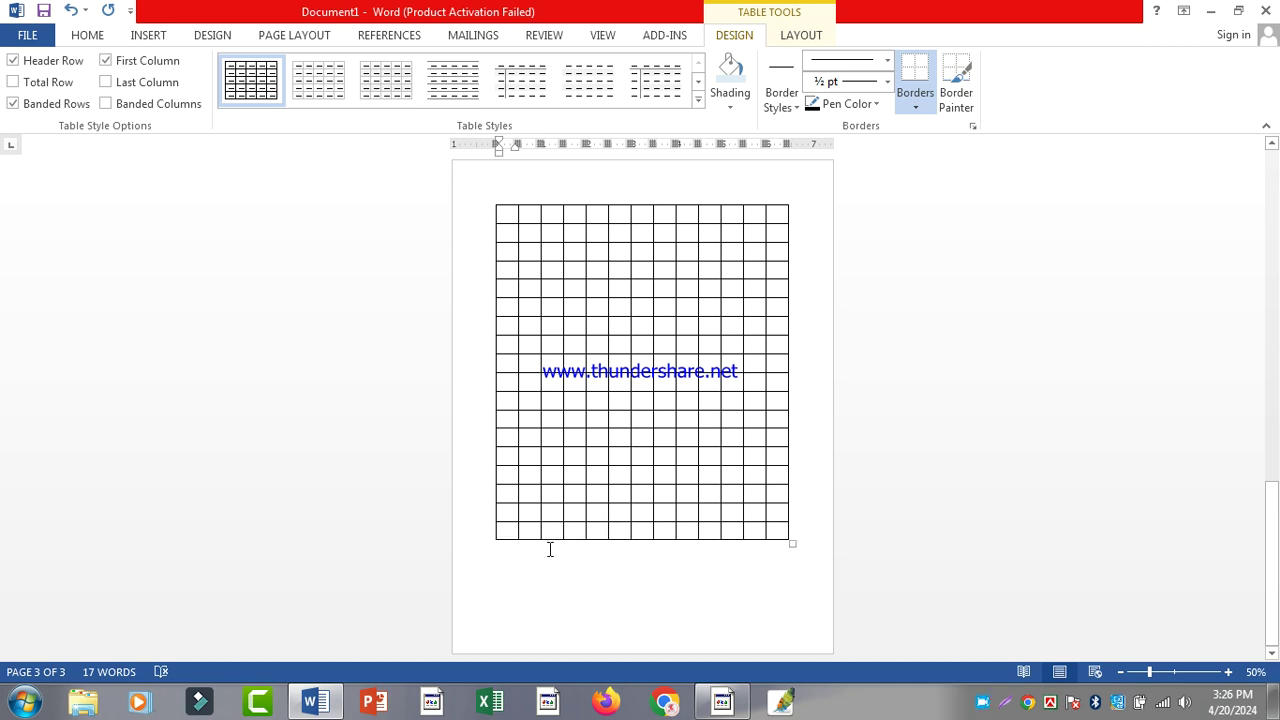
Delete the whole 13-column, 50-row table
{"action": "scroll", "coordinate": [562, 518], "scroll_direction": "up", "scroll_amount": 15}
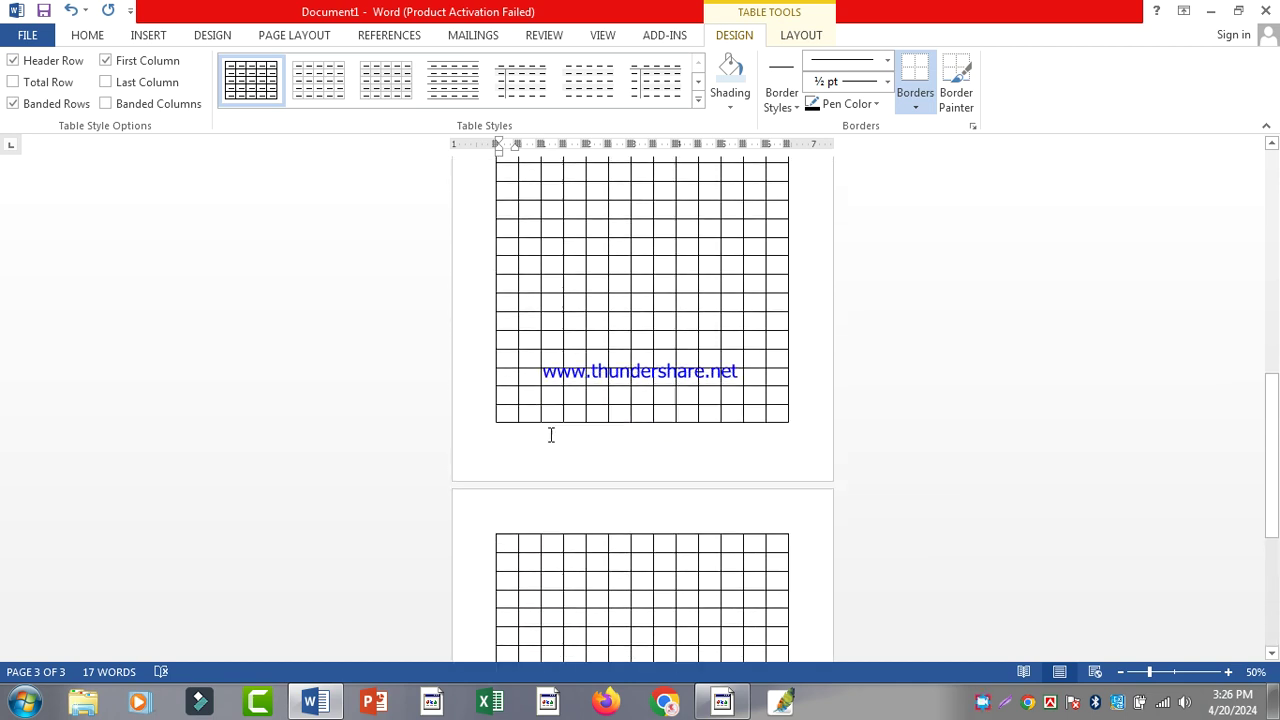
{"action": "scroll", "coordinate": [520, 420], "scroll_direction": "up", "scroll_amount": 8, "text": "ctrl"}
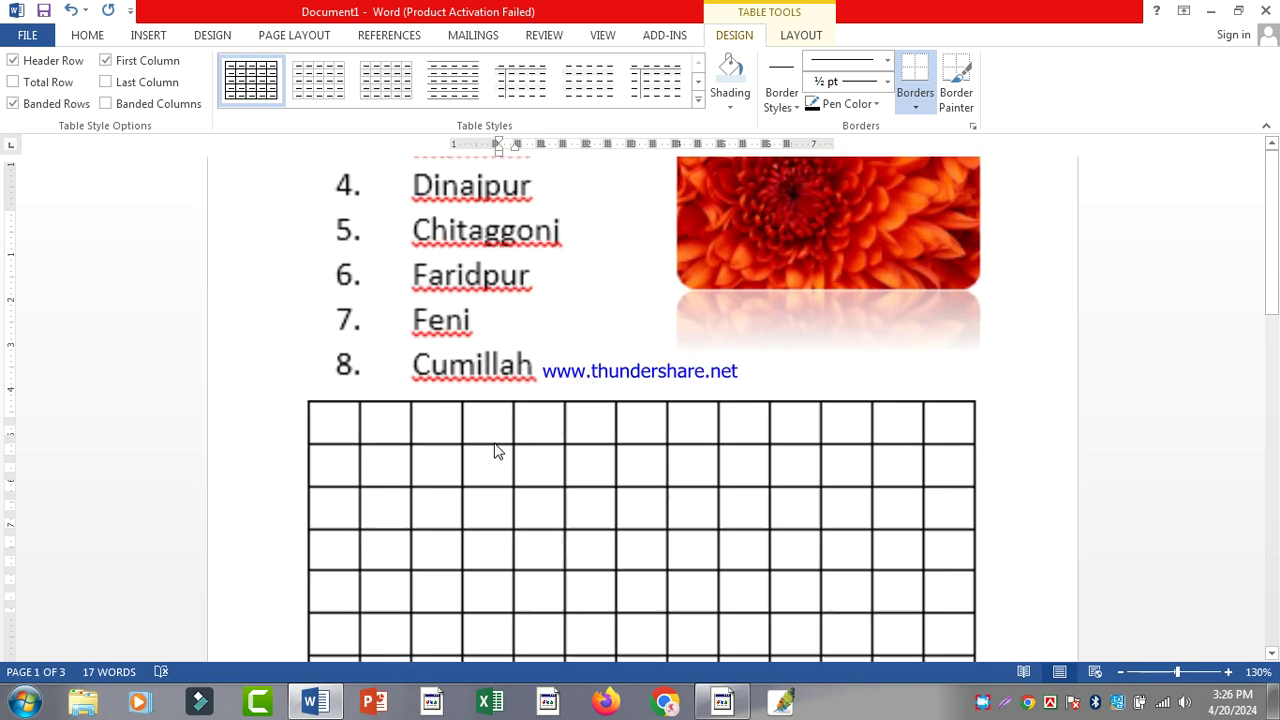
{"action": "left_click", "coordinate": [251, 397]}
{"action": "right_click", "coordinate": [253, 393]}
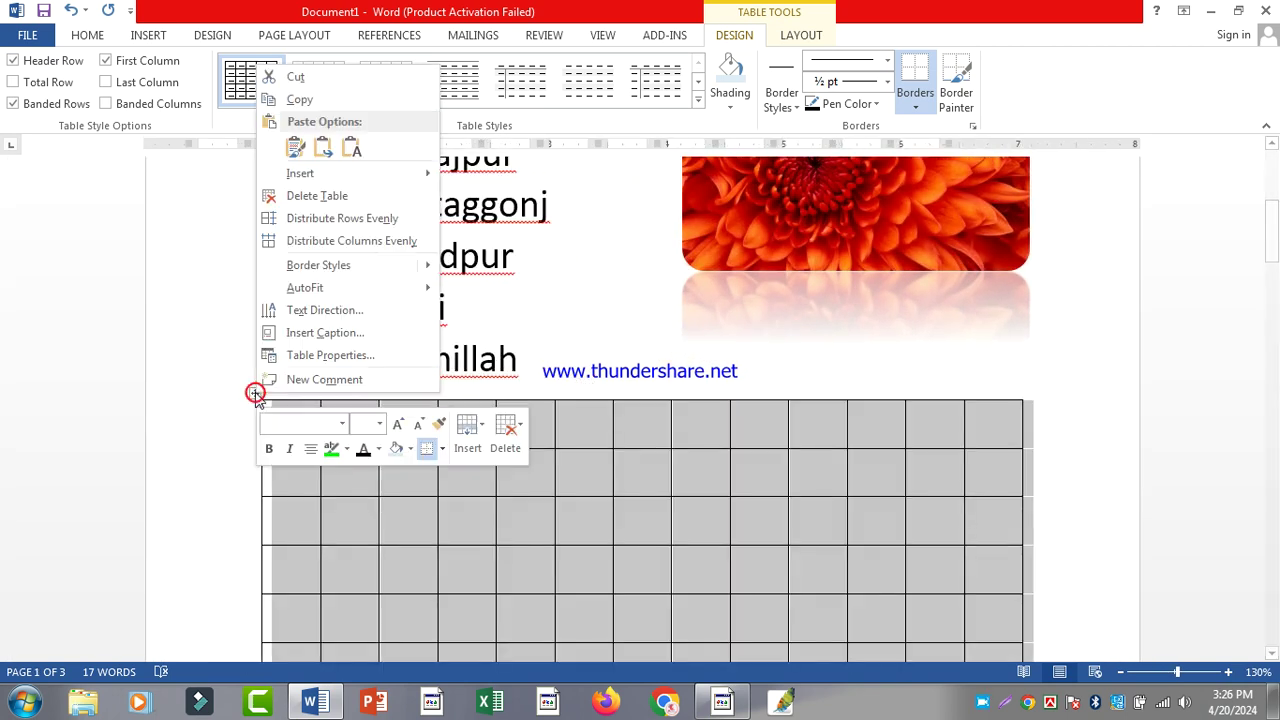
{"action": "left_click", "coordinate": [386, 198]}
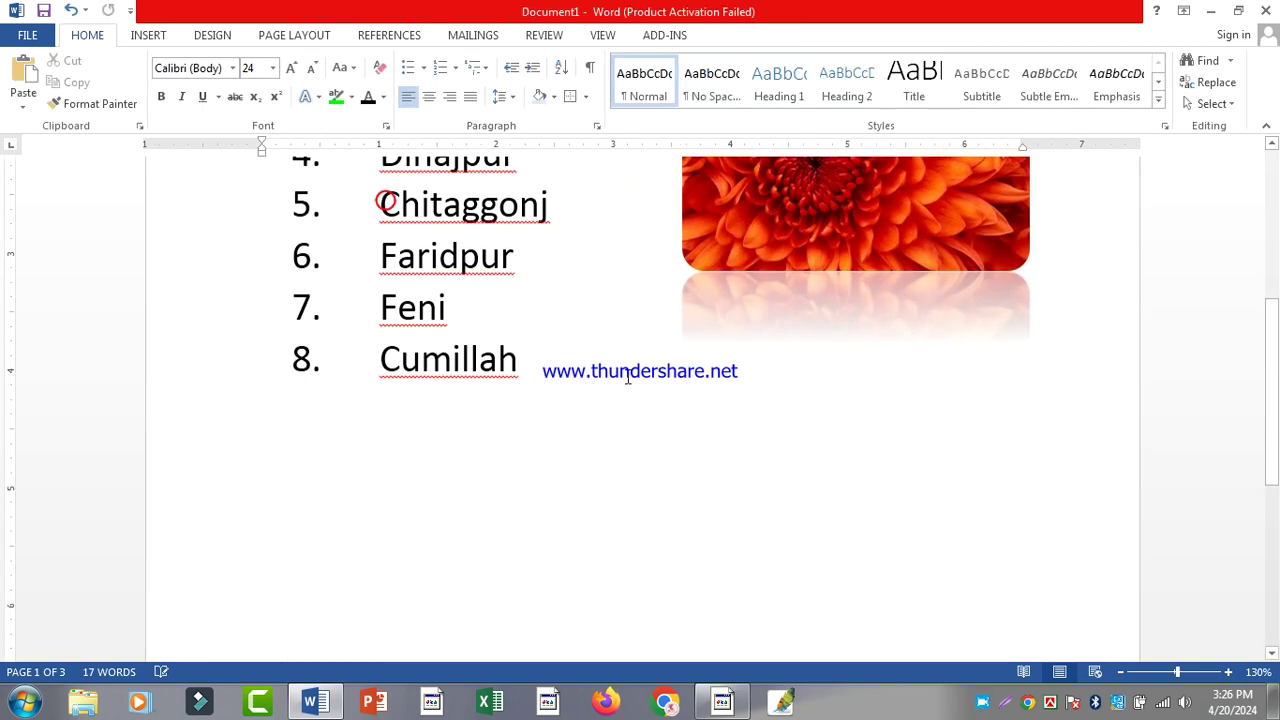
Delete the red flower picture beside the city list
{"action": "scroll", "coordinate": [625, 503], "scroll_direction": "up", "scroll_amount": 3}
{"action": "scroll", "coordinate": [625, 503], "scroll_direction": "down", "scroll_amount": 1}
{"action": "left_click", "coordinate": [434, 517]}
{"action": "left_click", "coordinate": [605, 515]}
{"action": "left_click", "coordinate": [148, 35]}
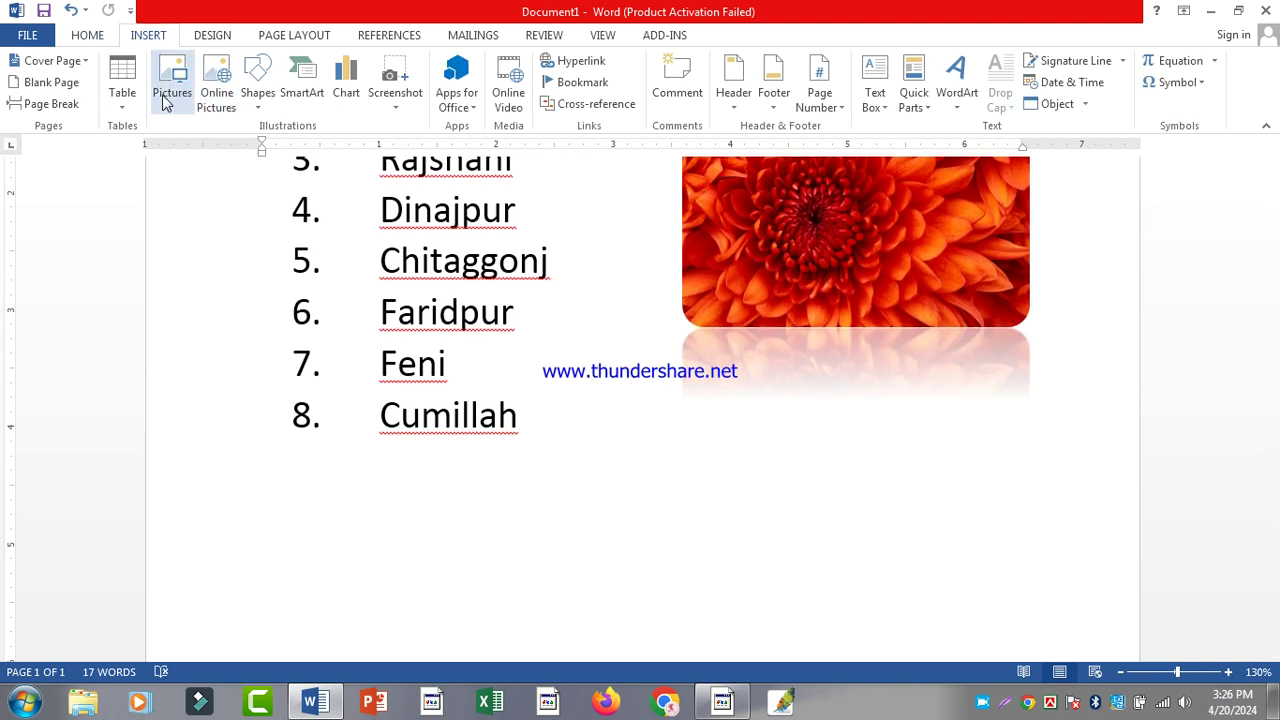
{"action": "scroll", "coordinate": [942, 303], "scroll_direction": "up", "scroll_amount": 2}
{"action": "left_click", "coordinate": [893, 425]}
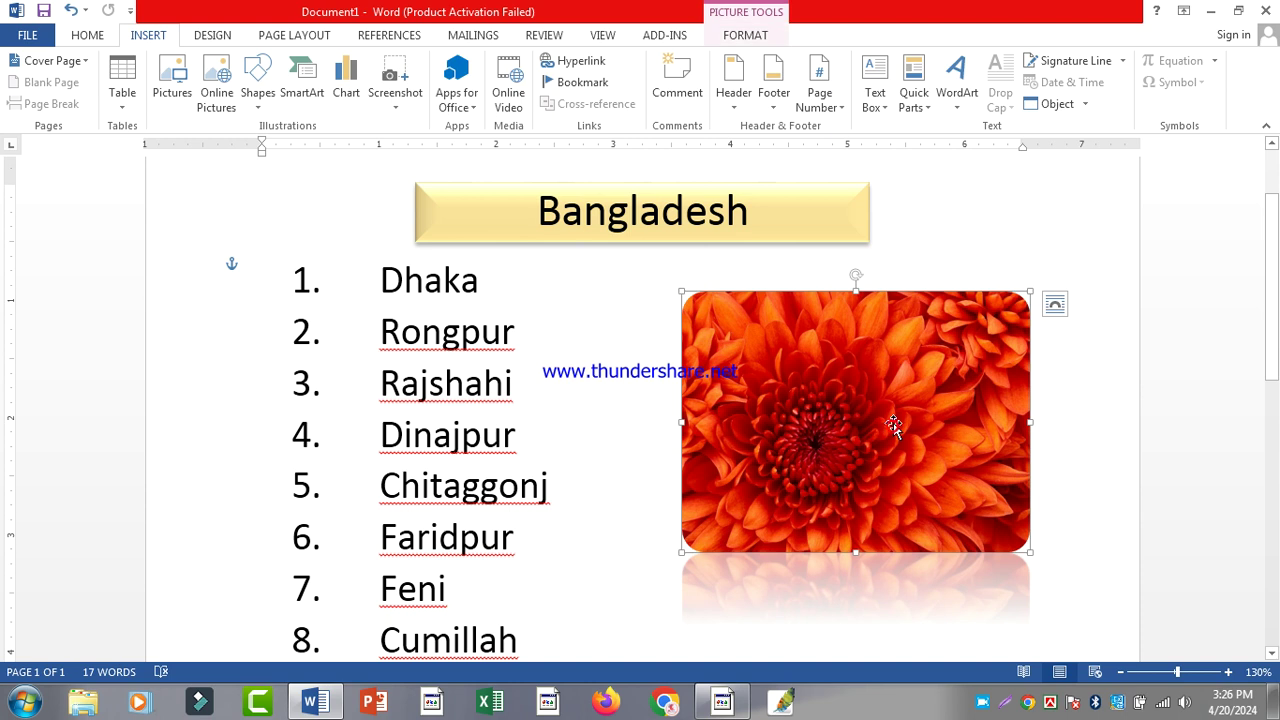
{"action": "key", "text": "Delete"}
{"action": "left_click", "coordinate": [870, 387]}
Narrow the yellow bevelled rectangle behind the Bangladesh heading to about half its width by moving its right edge inward
{"action": "scroll", "coordinate": [868, 383], "scroll_direction": "up", "scroll_amount": 1}
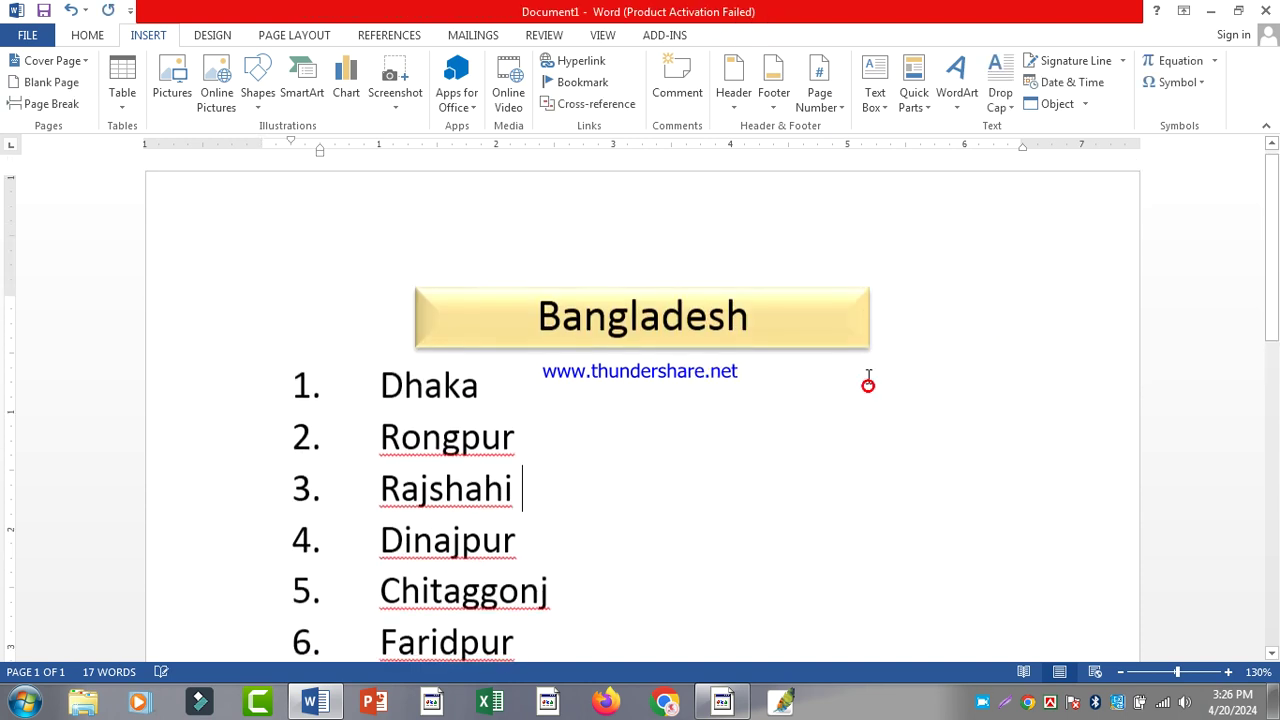
{"action": "left_click", "coordinate": [843, 318]}
{"action": "left_click_drag", "start_coordinate": [867, 321], "coordinate": [642, 322]}
Try to select the yellow rectangle behind the heading text directly and view the available selection options
{"action": "left_click", "coordinate": [435, 337]}
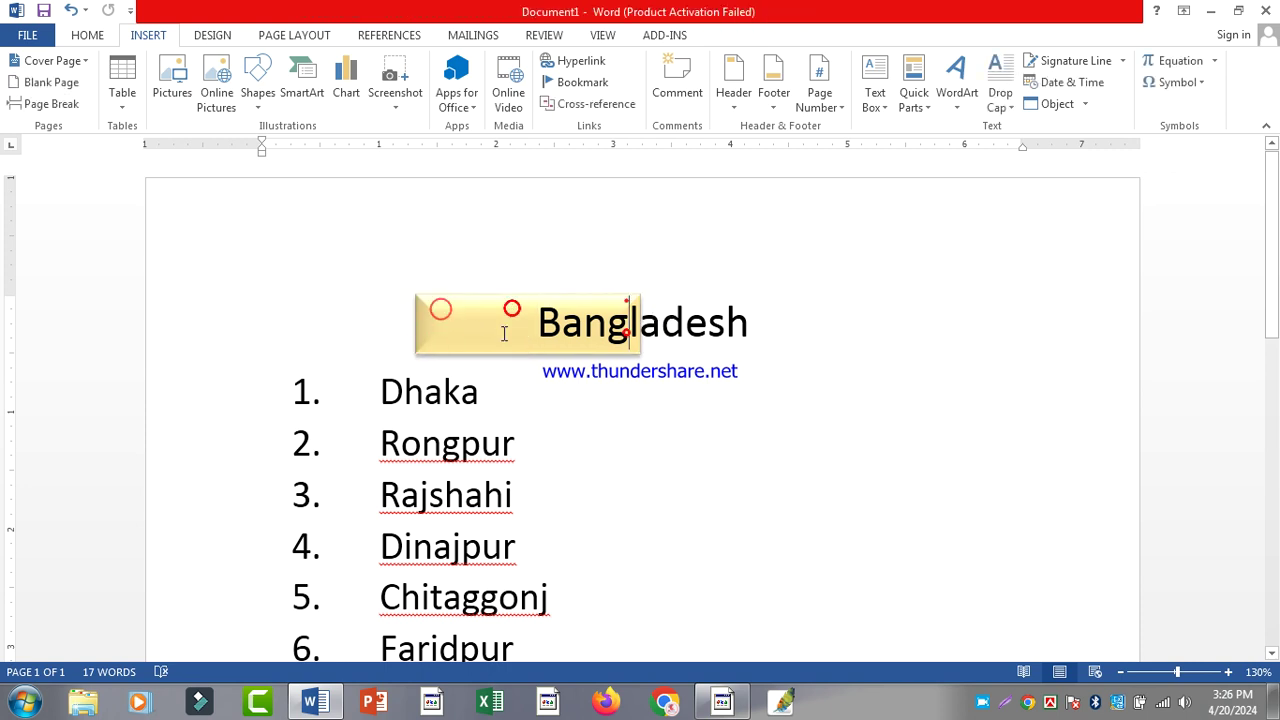
{"action": "left_click", "coordinate": [87, 35]}
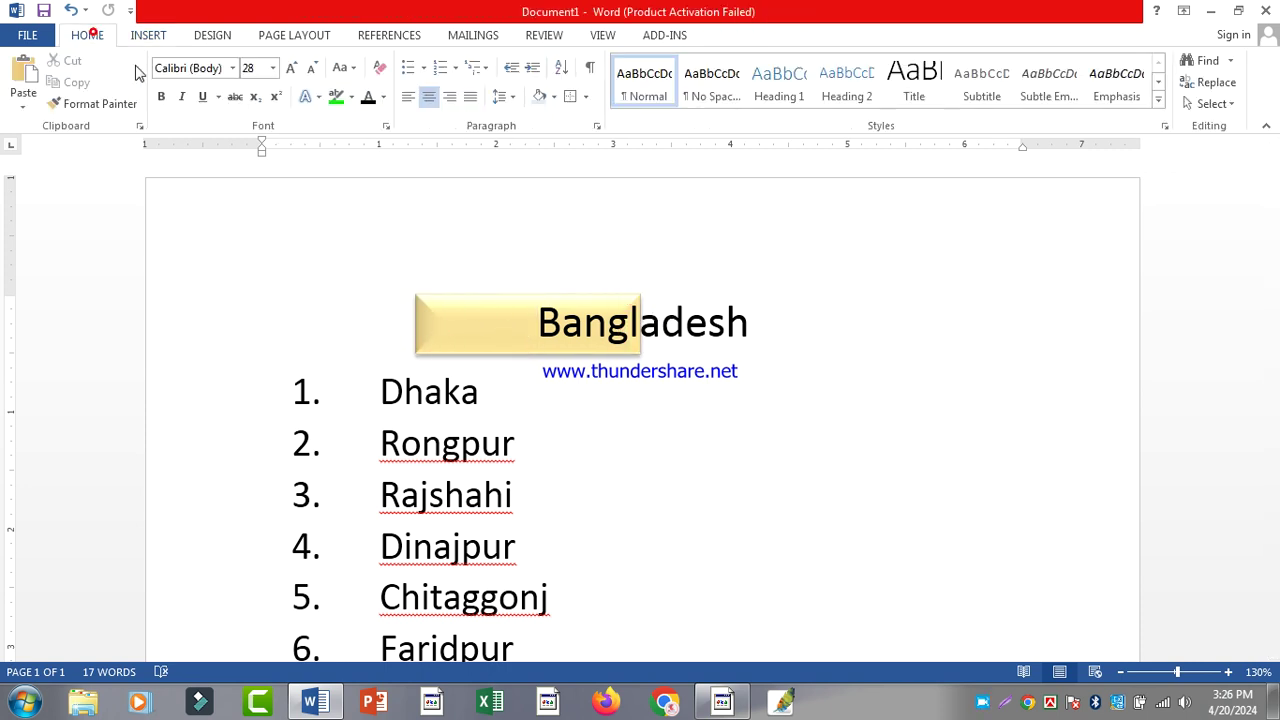
{"action": "left_click", "coordinate": [1206, 104]}
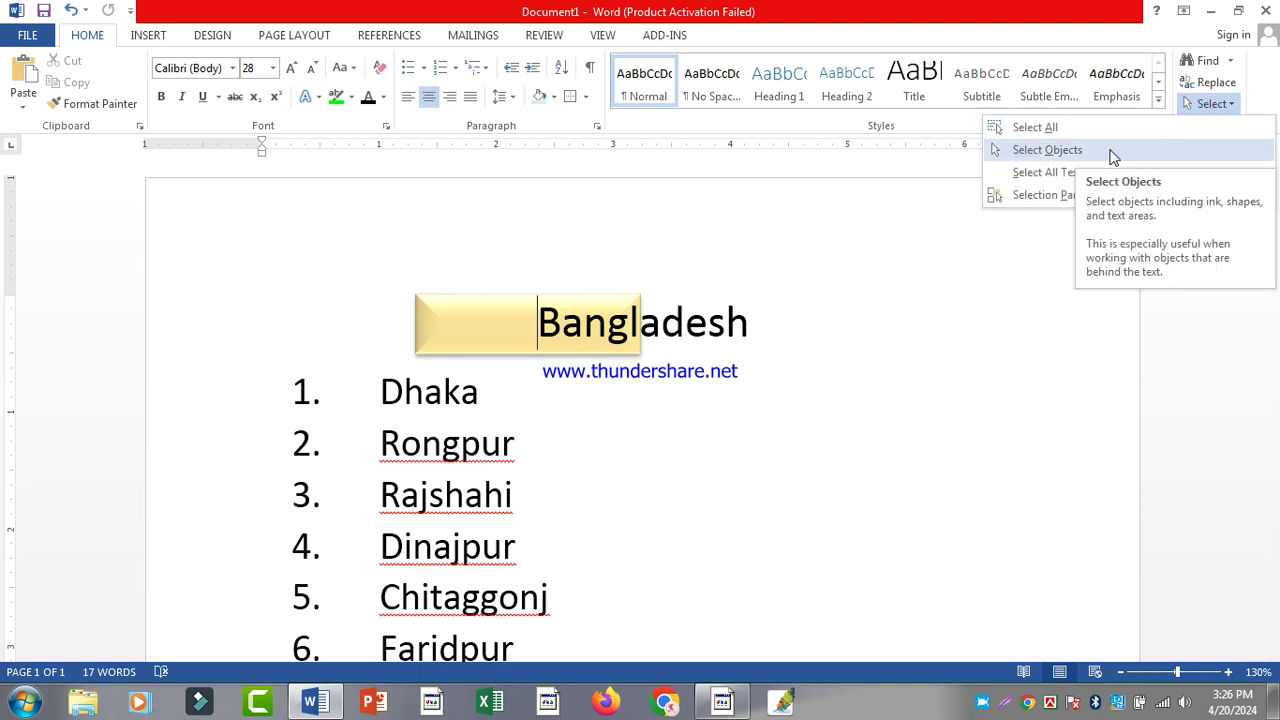
{"action": "left_click", "coordinate": [602, 345]}
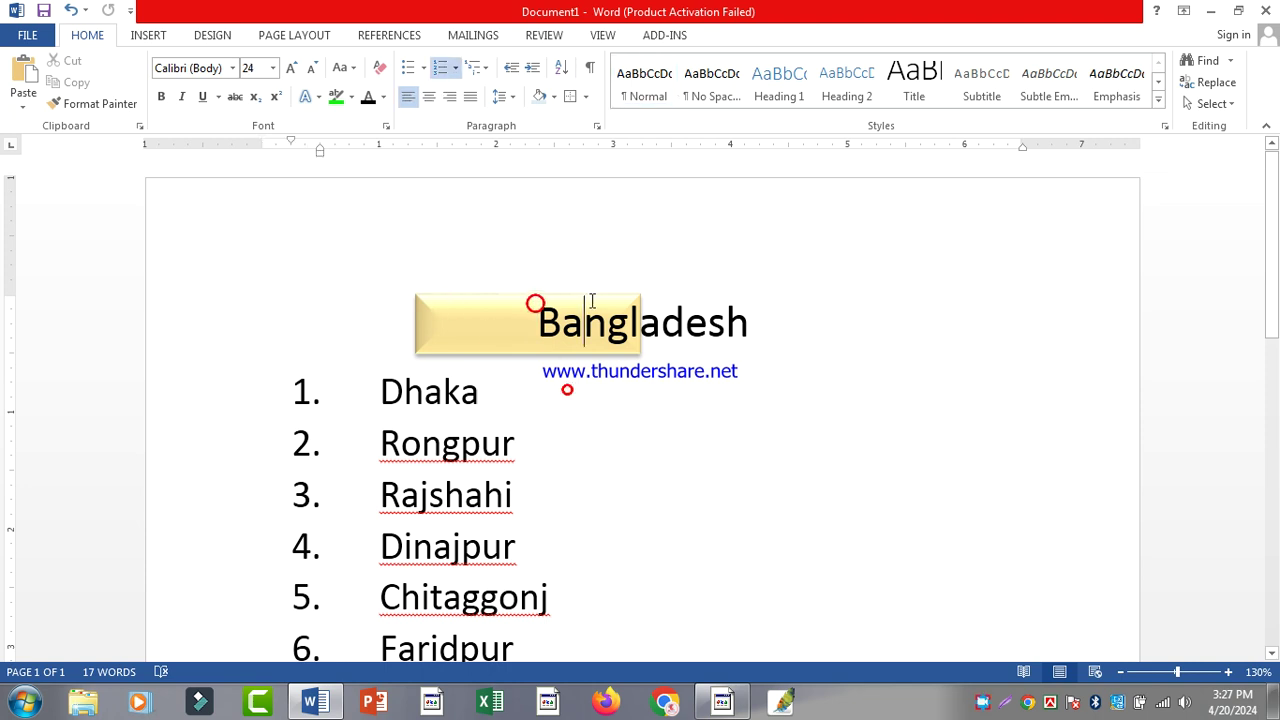
{"action": "left_click", "coordinate": [638, 323]}
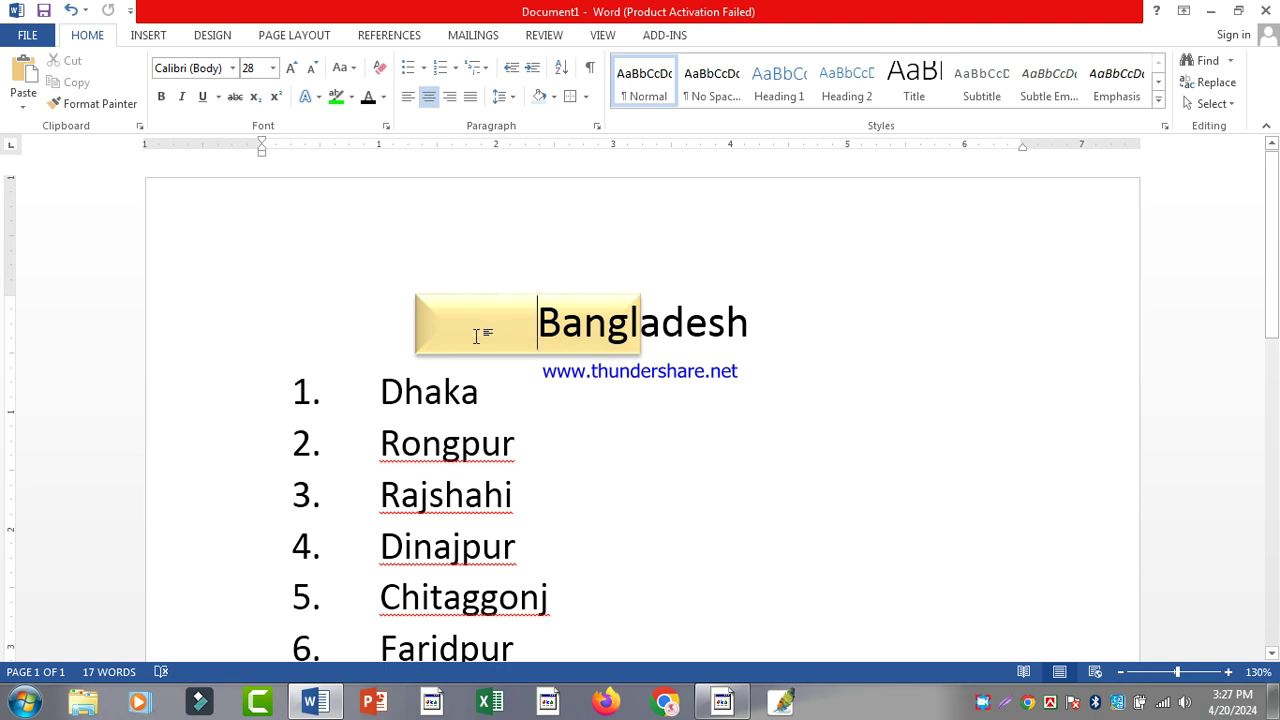
Enter "Fvgb ddfd" before the Bangladesh heading and undo that text
{"action": "type", "text": "Fvgb ddfd"}
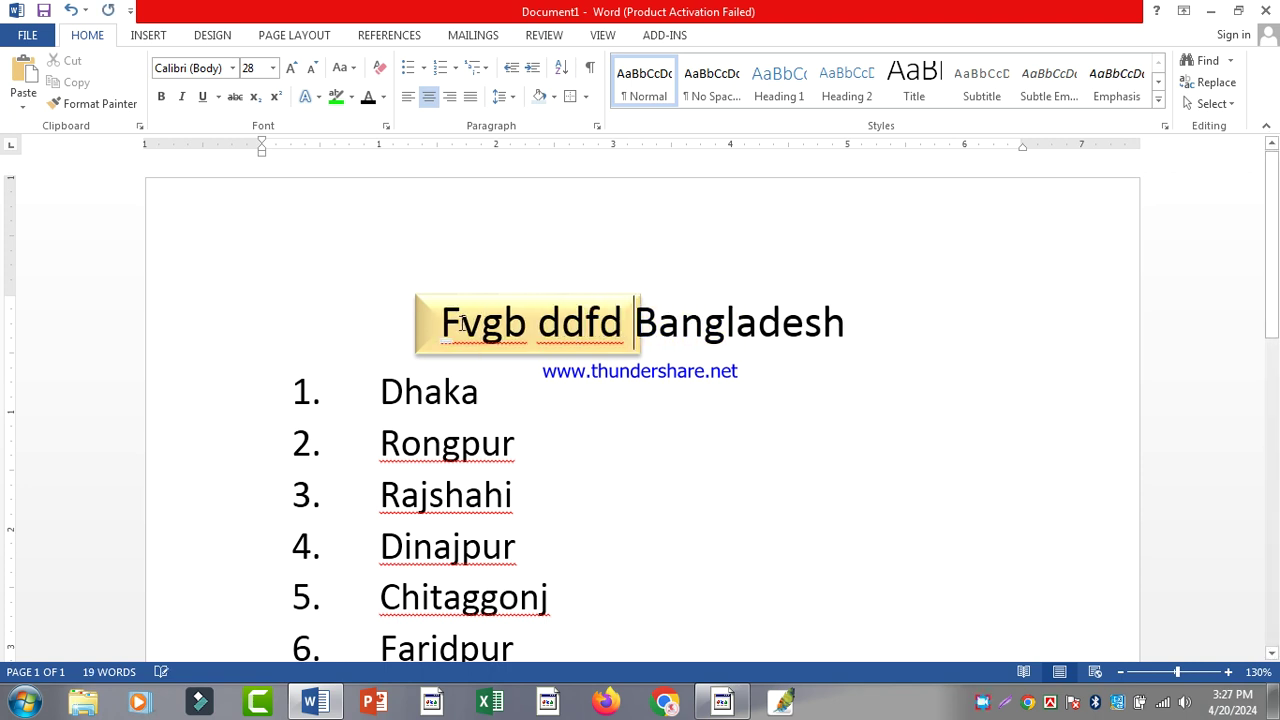
{"action": "key", "text": "ctrl+z"}
{"action": "key", "text": "ctrl+z"}
{"action": "key", "text": "ctrl+z"}
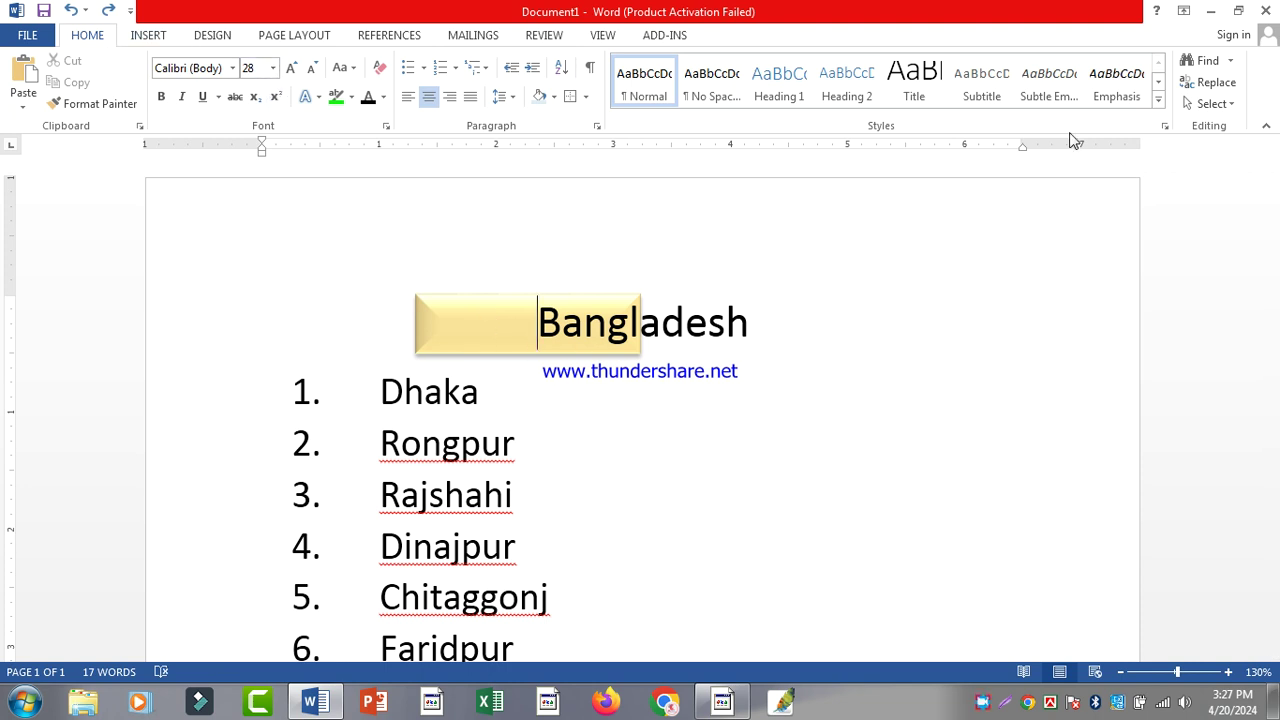
Use Select Objects to pick the yellow rectangle behind the text and move it directly behind the Bangladesh heading
{"action": "left_click", "coordinate": [1203, 106]}
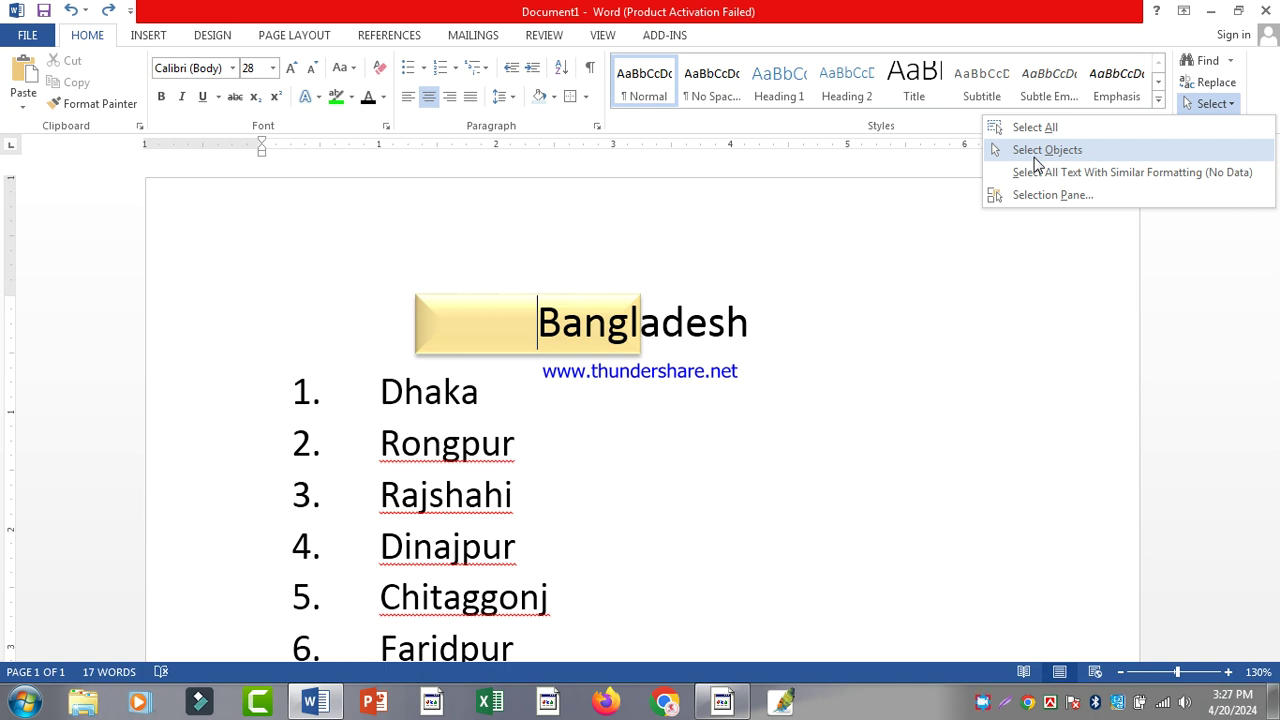
{"action": "left_click", "coordinate": [1035, 152]}
{"action": "left_click", "coordinate": [496, 324]}
{"action": "left_click_drag", "start_coordinate": [496, 330], "coordinate": [633, 318]}
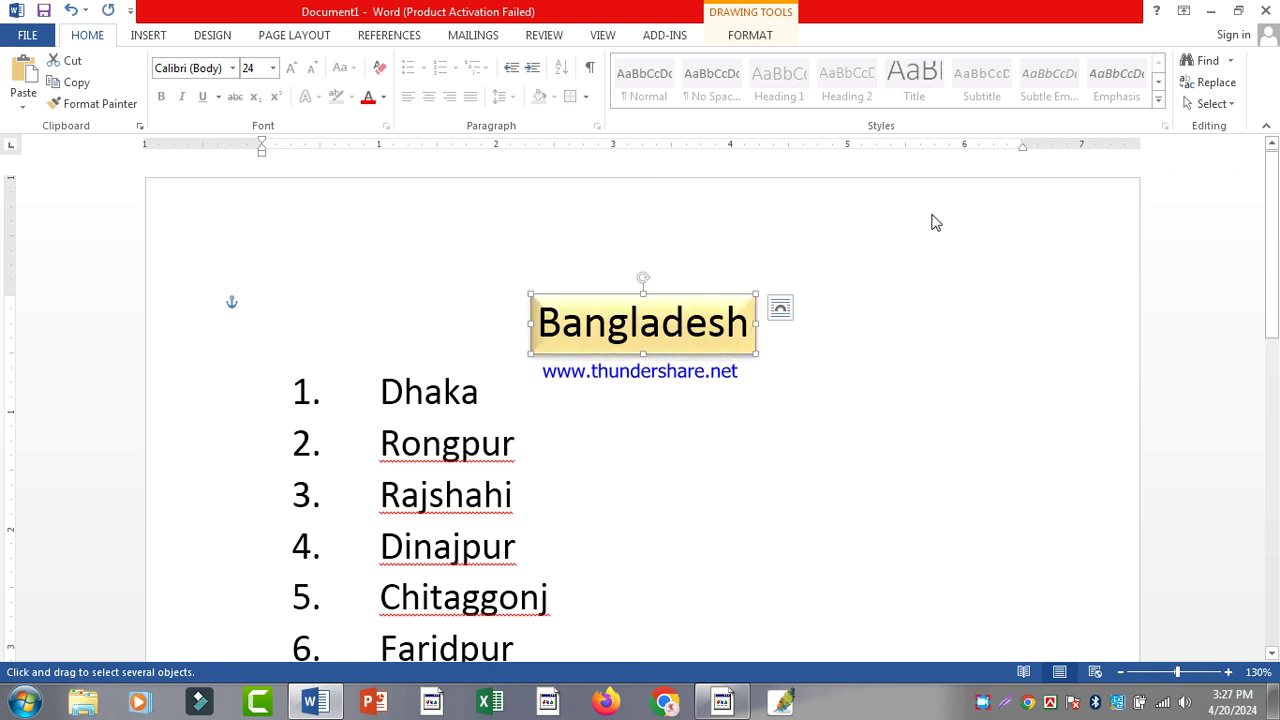
{"action": "left_click", "coordinate": [722, 702]}
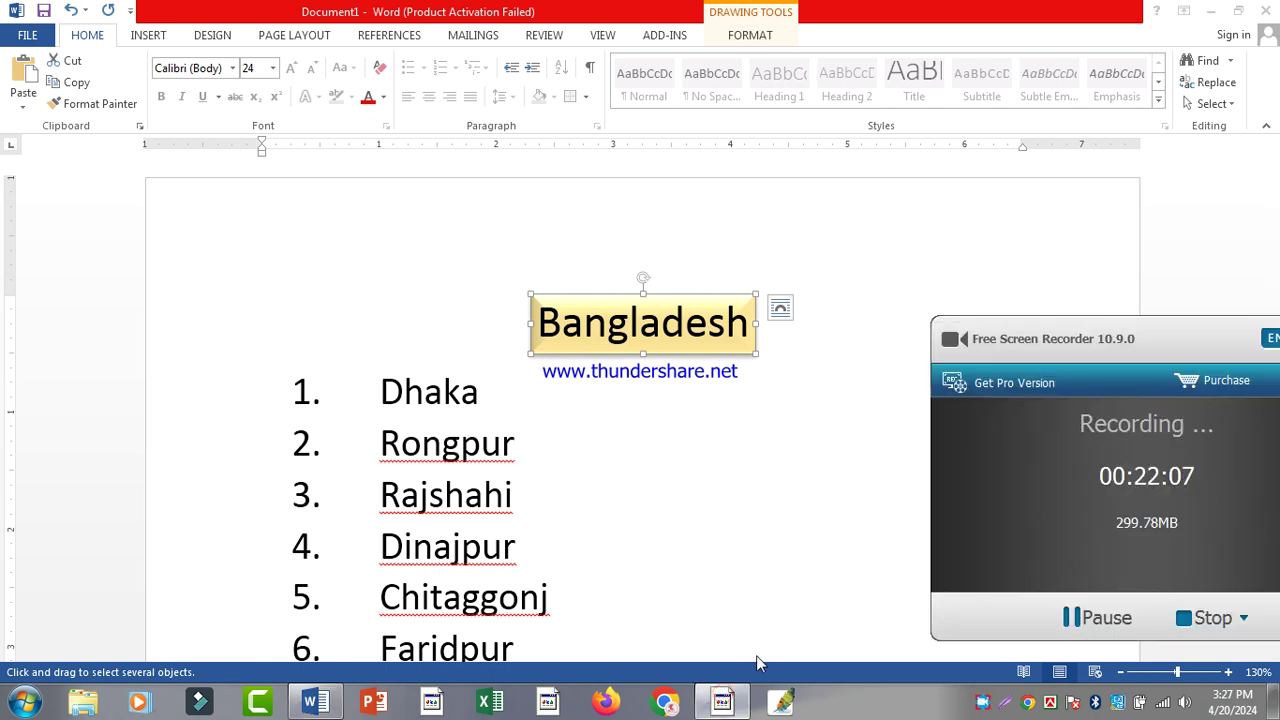
{"action": "left_click", "coordinate": [888, 8]}
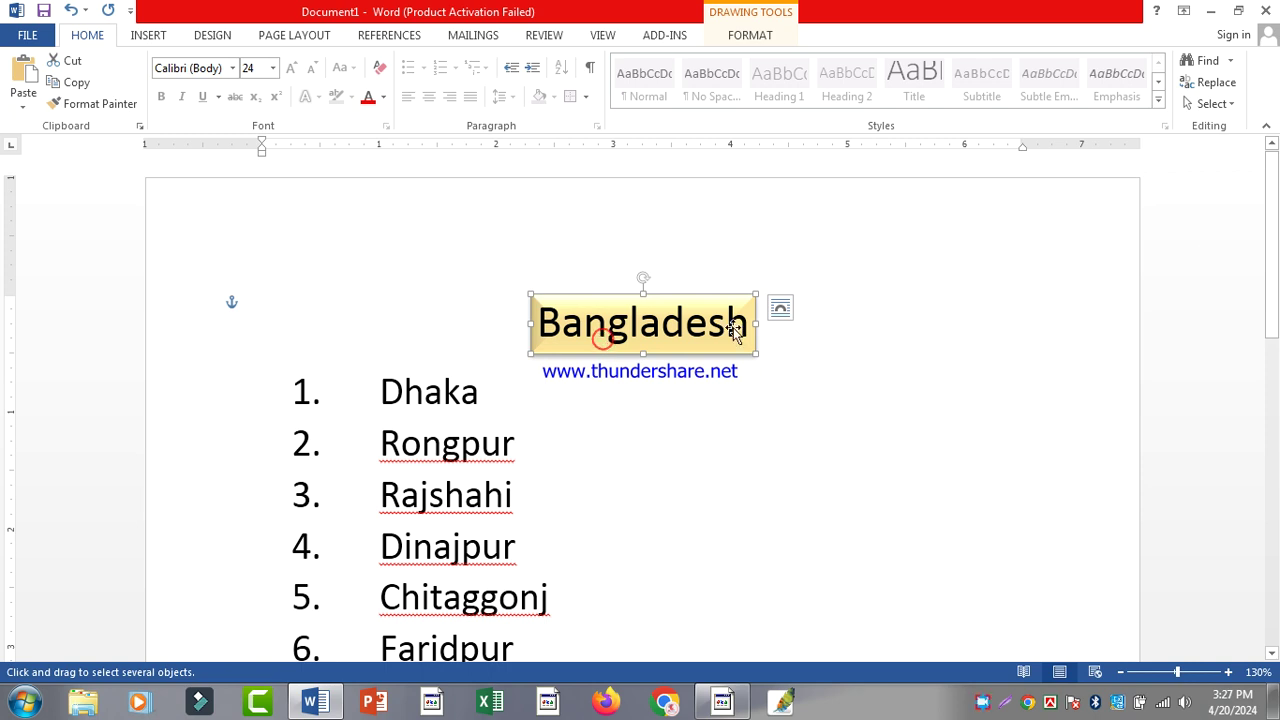
Move the yellow rectangle to the right of the Bangladesh heading and nudge it slightly downward
{"action": "left_click_drag", "start_coordinate": [605, 314], "coordinate": [823, 315]}
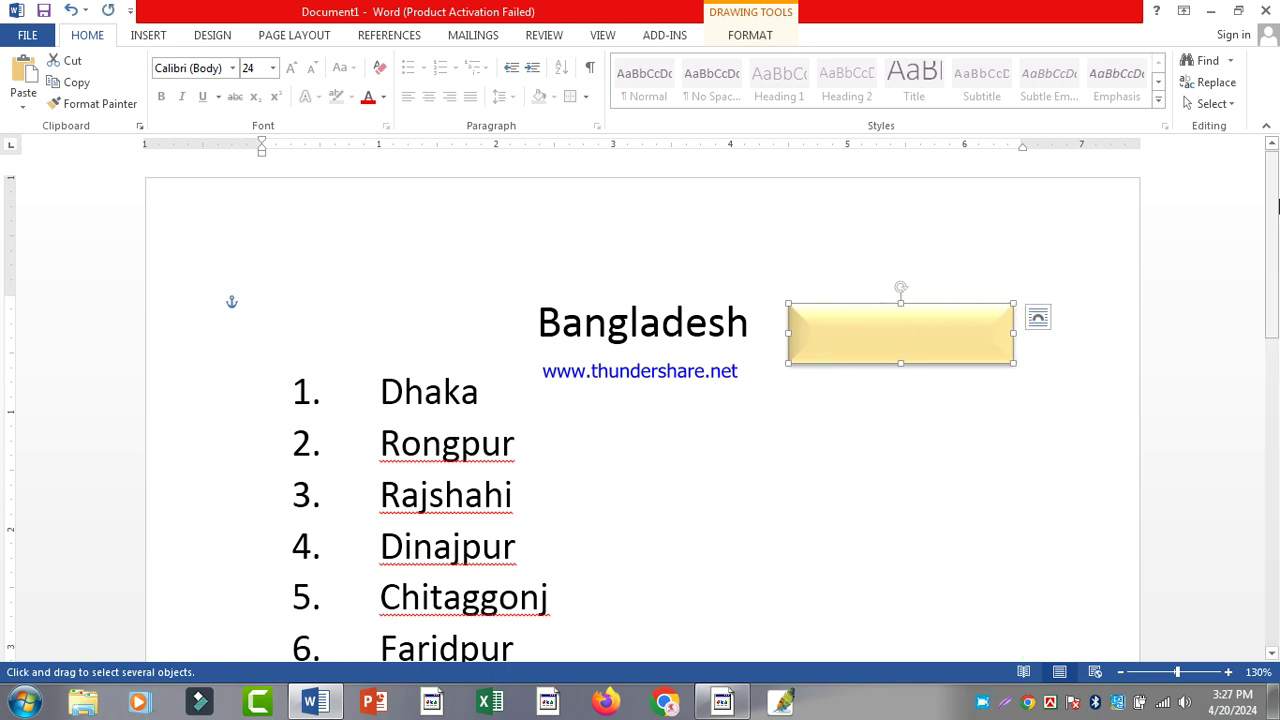
{"action": "key", "text": "Down"}
{"action": "key", "text": "Down"}
{"action": "key", "text": "Down"}
{"action": "key", "text": "Down"}
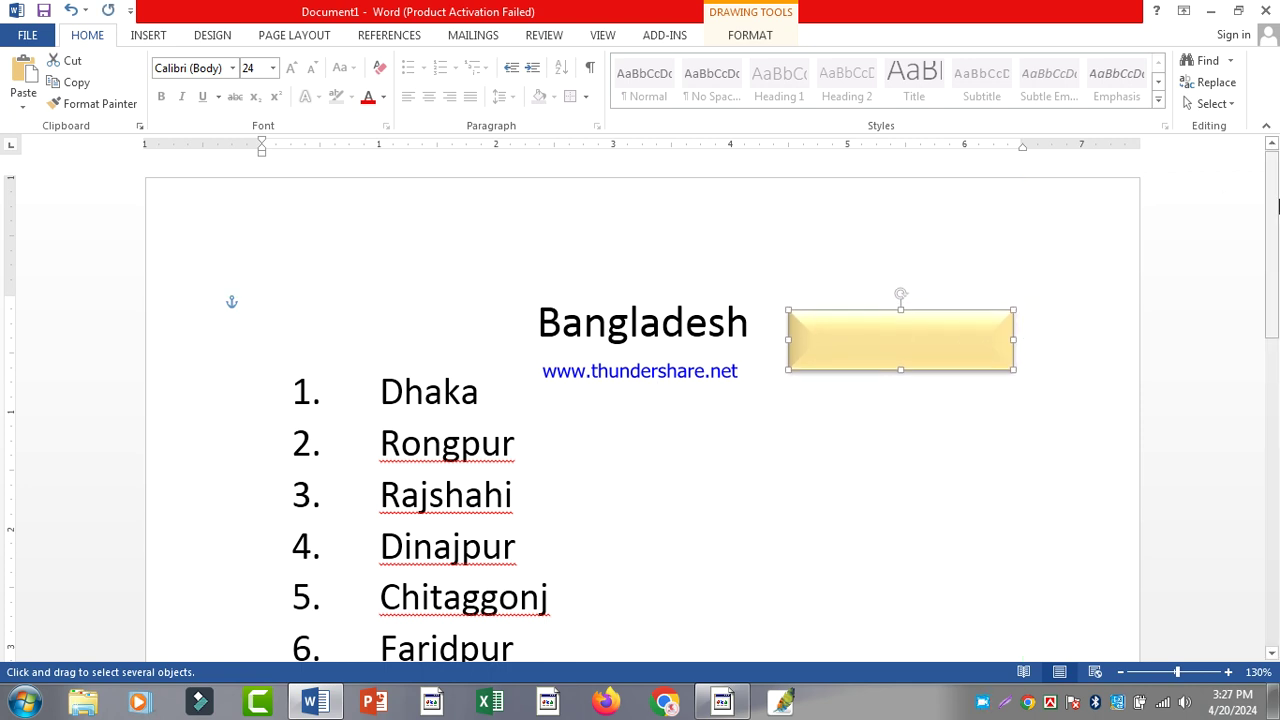
Nudge the yellow rectangle upward and to the left until it lines up horizontally with the Bangladesh heading
{"action": "key", "text": "Down"}
{"action": "key", "text": "Down"}
{"action": "key", "text": "Down"}
{"action": "key", "text": "Down"}
{"action": "key", "text": "Down"}
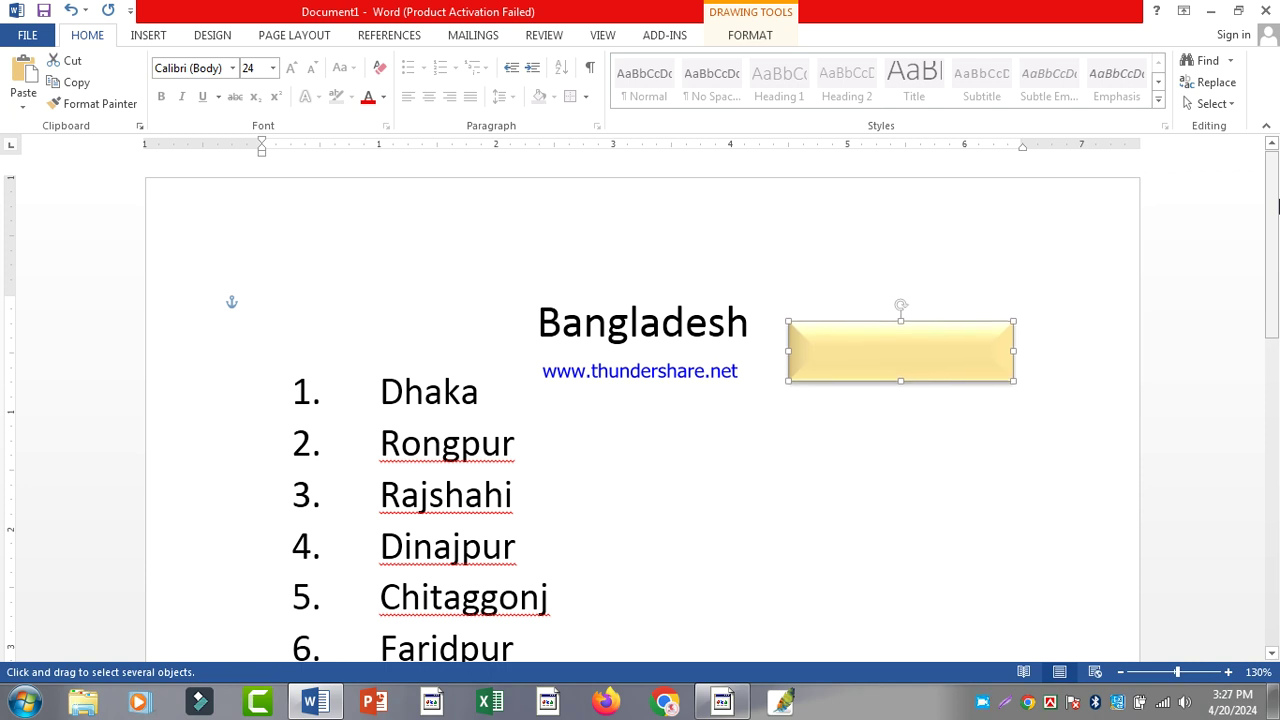
{"action": "key", "text": "Up"}
{"action": "key", "text": "Up"}
{"action": "key", "text": "Up"}
{"action": "key", "text": "Up"}
{"action": "key", "text": "Up"}
{"action": "key", "text": "Up"}
{"action": "key", "text": "Up"}
{"action": "key", "text": "Up"}
{"action": "key", "text": "Up"}
{"action": "key", "text": "Up"}
{"action": "key", "text": "Up"}
{"action": "key", "text": "Up"}
{"action": "key", "text": "Up"}
{"action": "key", "text": "Up"}
{"action": "key", "text": "Up"}
{"action": "key", "text": "Up"}
{"action": "key", "text": "Up"}
{"action": "key", "text": "Up"}
{"action": "key", "text": "Up"}
{"action": "key", "text": "Up"}
{"action": "key", "text": "Left"}
{"action": "key", "text": "Left"}
{"action": "key", "text": "Left"}
{"action": "key", "text": "Left"}
{"action": "key", "text": "Left"}
{"action": "key", "text": "Left"}
{"action": "key", "text": "Left"}
{"action": "key", "text": "Left"}
{"action": "key", "text": "Left"}
{"action": "key", "text": "Left"}
{"action": "key", "text": "Left"}
{"action": "key", "text": "Left"}
{"action": "key", "text": "Left"}
{"action": "key", "text": "Left"}
{"action": "key", "text": "Left"}
{"action": "key", "text": "Left"}
{"action": "key", "text": "Left"}
{"action": "key", "text": "Left"}
{"action": "key", "text": "Left"}
{"action": "key", "text": "Left"}
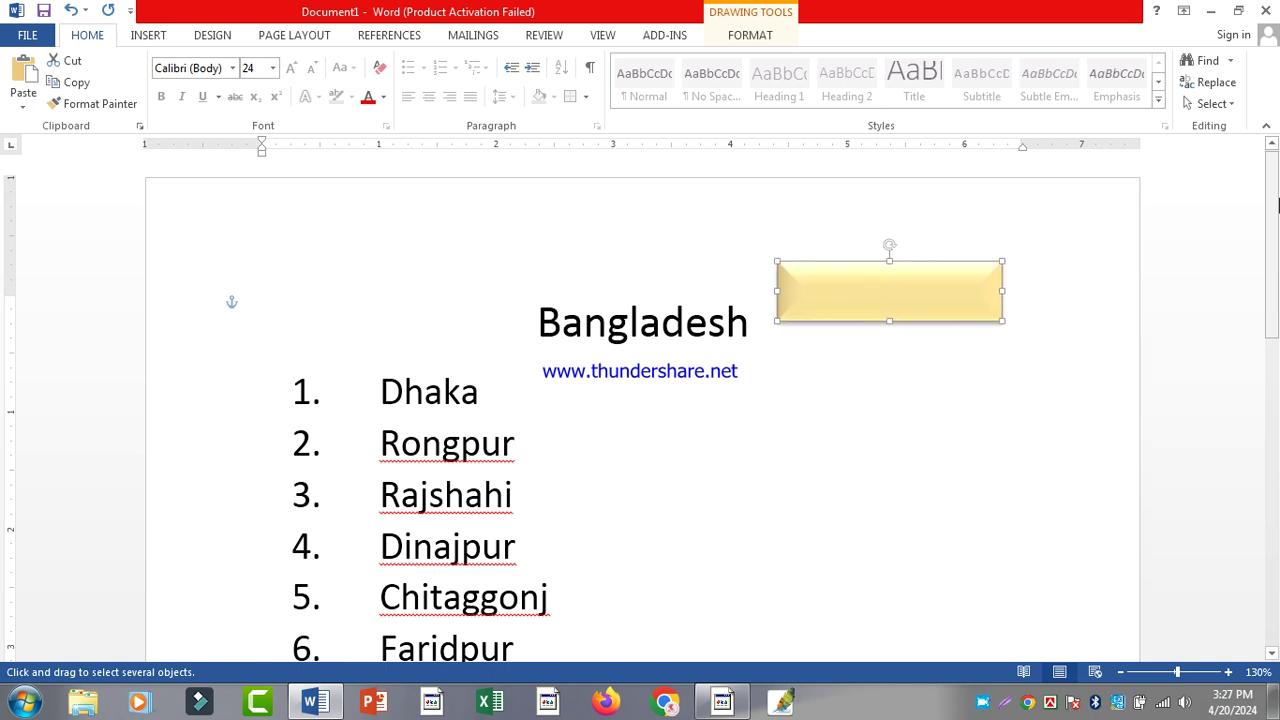
{"action": "key", "text": "Left"}
{"action": "key", "text": "Left"}
{"action": "key", "text": "Left"}
{"action": "key", "text": "Left"}
{"action": "key", "text": "Left"}
{"action": "key", "text": "Left"}
{"action": "key", "text": "Left"}
{"action": "key", "text": "Left"}
{"action": "key", "text": "Left"}
{"action": "key", "text": "Left"}
{"action": "key", "text": "Left"}
{"action": "key", "text": "Left"}
{"action": "key", "text": "Left"}
{"action": "key", "text": "Left"}
{"action": "key", "text": "Left"}
{"action": "key", "text": "Left"}
{"action": "key", "text": "Left"}
{"action": "key", "text": "Left"}
{"action": "key", "text": "Left"}
{"action": "key", "text": "Left"}
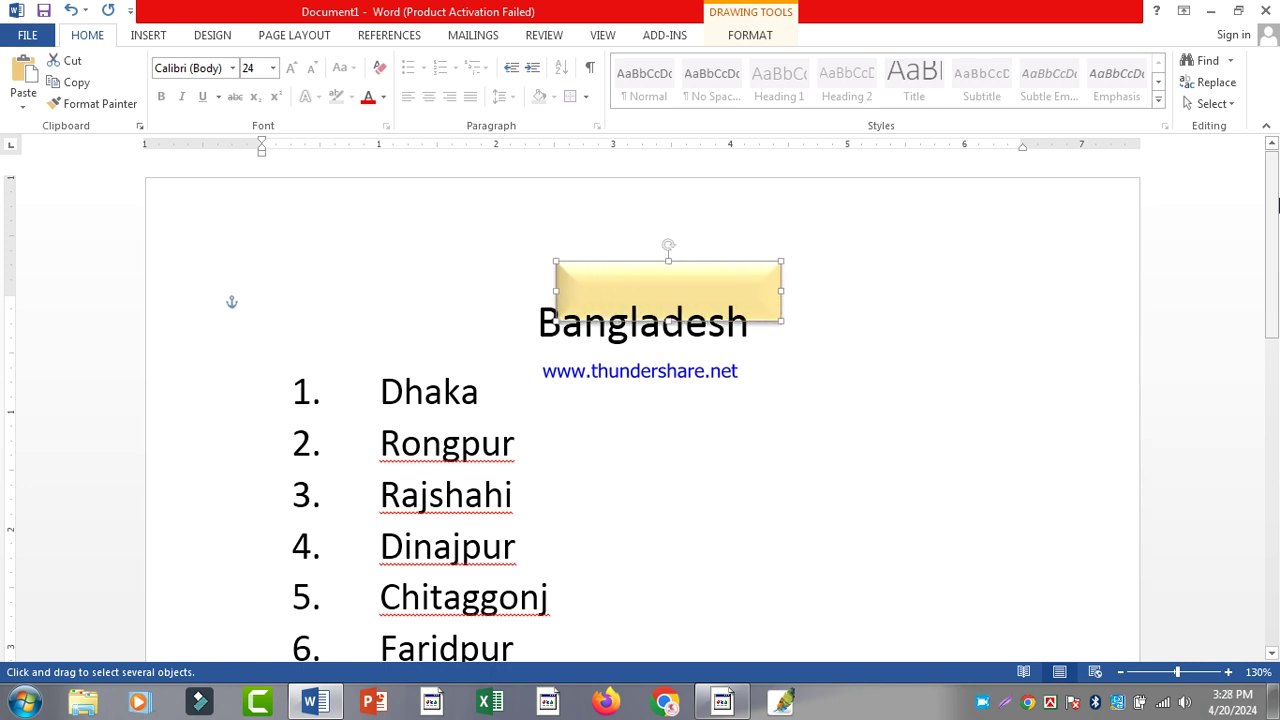
{"action": "key", "text": "Left"}
{"action": "key", "text": "Left"}
{"action": "key", "text": "Left"}
{"action": "key", "text": "Left"}
{"action": "key", "text": "Left"}
{"action": "key", "text": "Left"}
{"action": "key", "text": "Left"}
{"action": "key", "text": "Left"}
{"action": "key", "text": "Left"}
{"action": "key", "text": "Left"}
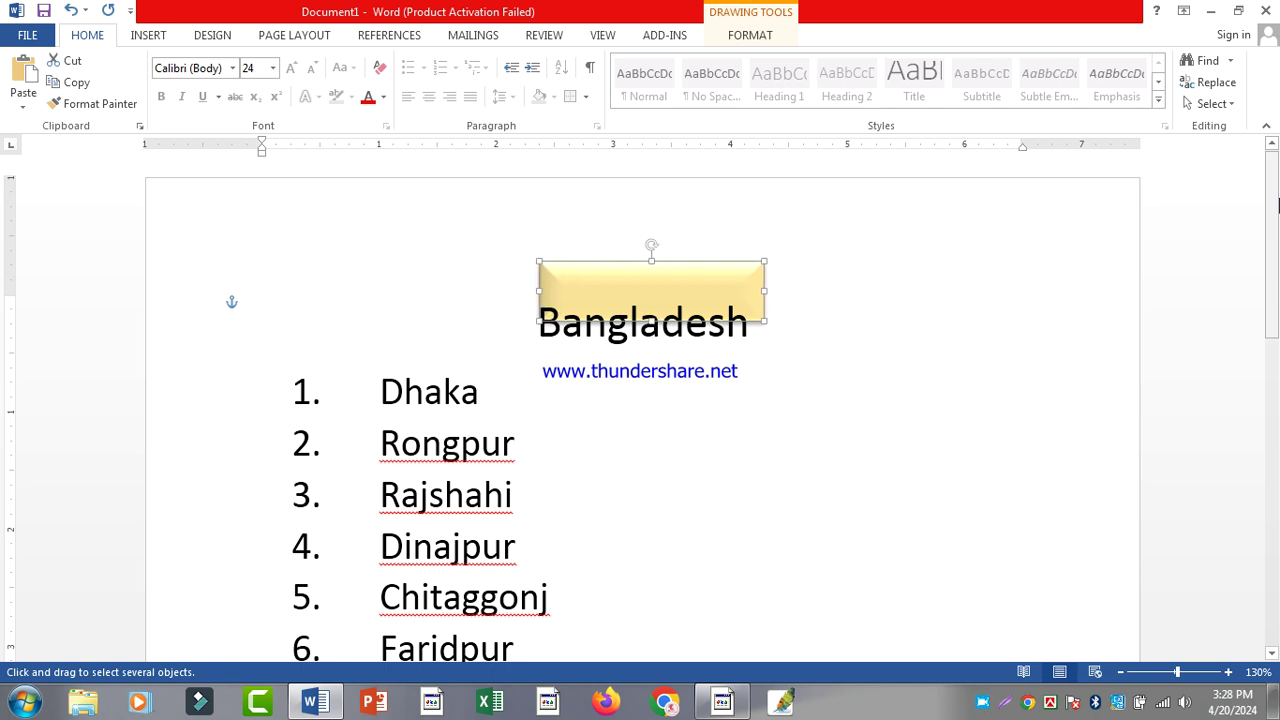
{"action": "key", "text": "Left"}
Nudge the yellow rectangle down and fine-tune its position so that it sits centred behind the Bangladesh heading
{"action": "key", "text": "Down"}
{"action": "key", "text": "Down"}
{"action": "key", "text": "Down"}
{"action": "key", "text": "Down"}
{"action": "key", "text": "Down"}
{"action": "key", "text": "Down"}
{"action": "key", "text": "Down"}
{"action": "key", "text": "Down"}
{"action": "key", "text": "Down"}
{"action": "key", "text": "Down"}
{"action": "key", "text": "Down"}
{"action": "key", "text": "Down"}
{"action": "key", "text": "Down"}
{"action": "key", "text": "Down"}
{"action": "key", "text": "Down"}
{"action": "key", "text": "Down"}
{"action": "key", "text": "Down"}
{"action": "key", "text": "Down"}
{"action": "key", "text": "Down"}
{"action": "key", "text": "Down"}
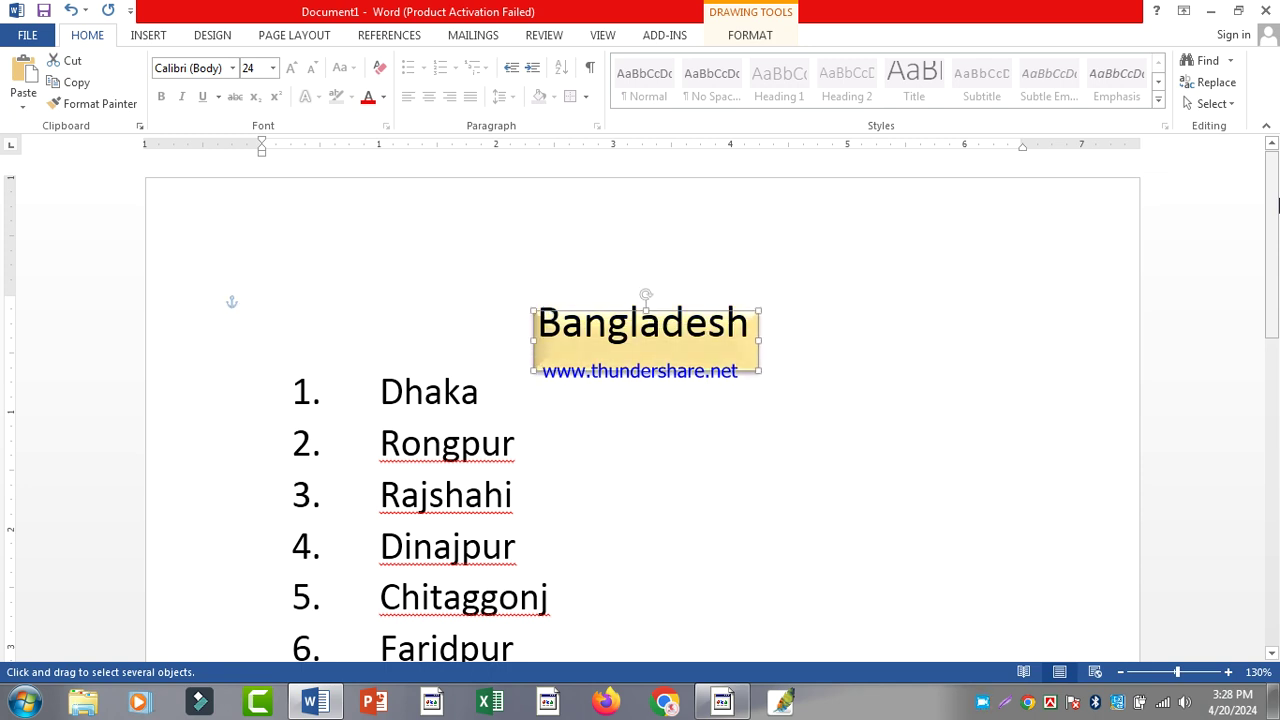
{"action": "key", "text": "Up"}
{"action": "key", "text": "Up"}
{"action": "key", "text": "Up"}
{"action": "key", "text": "Up"}
{"action": "key", "text": "Up"}
{"action": "key", "text": "Up"}
{"action": "key", "text": "Up"}
{"action": "key", "text": "Up"}
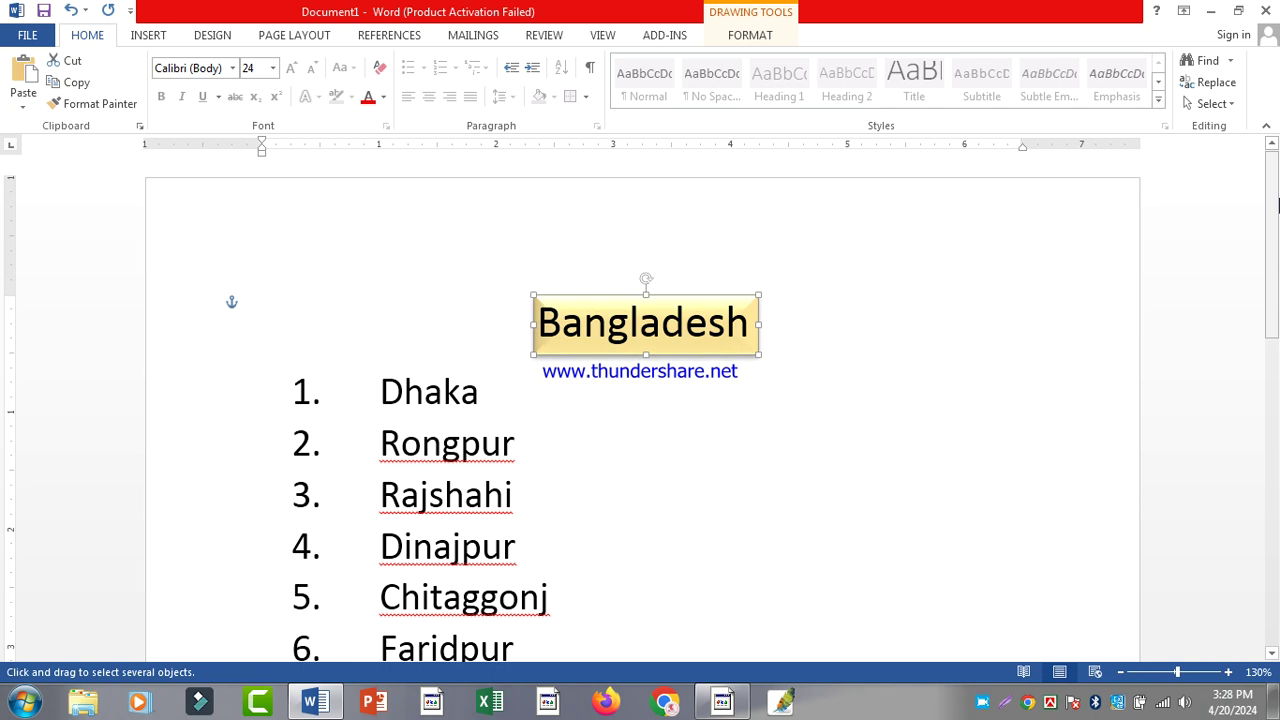
{"action": "key", "text": "Up"}
{"action": "key", "text": "Left"}
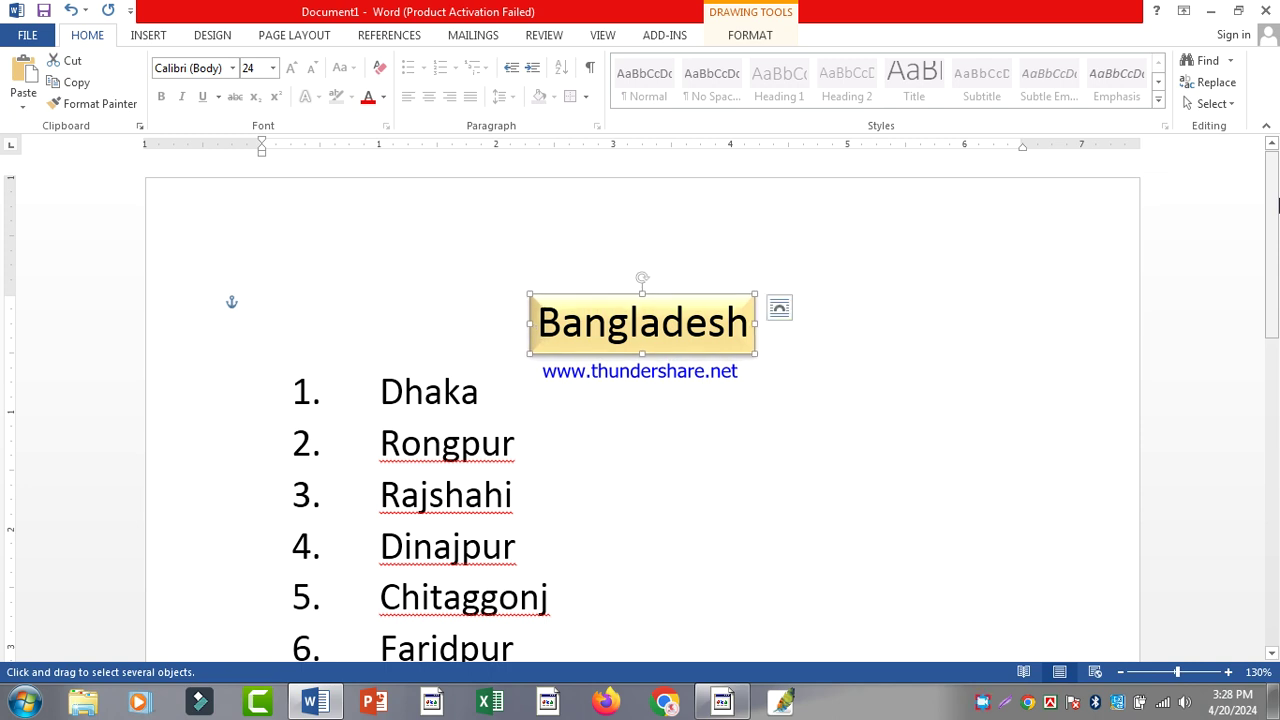
Place the cursor on the empty line below the city list and insert a blank page there
{"action": "left_click", "coordinate": [688, 455]}
{"action": "left_click", "coordinate": [148, 35]}
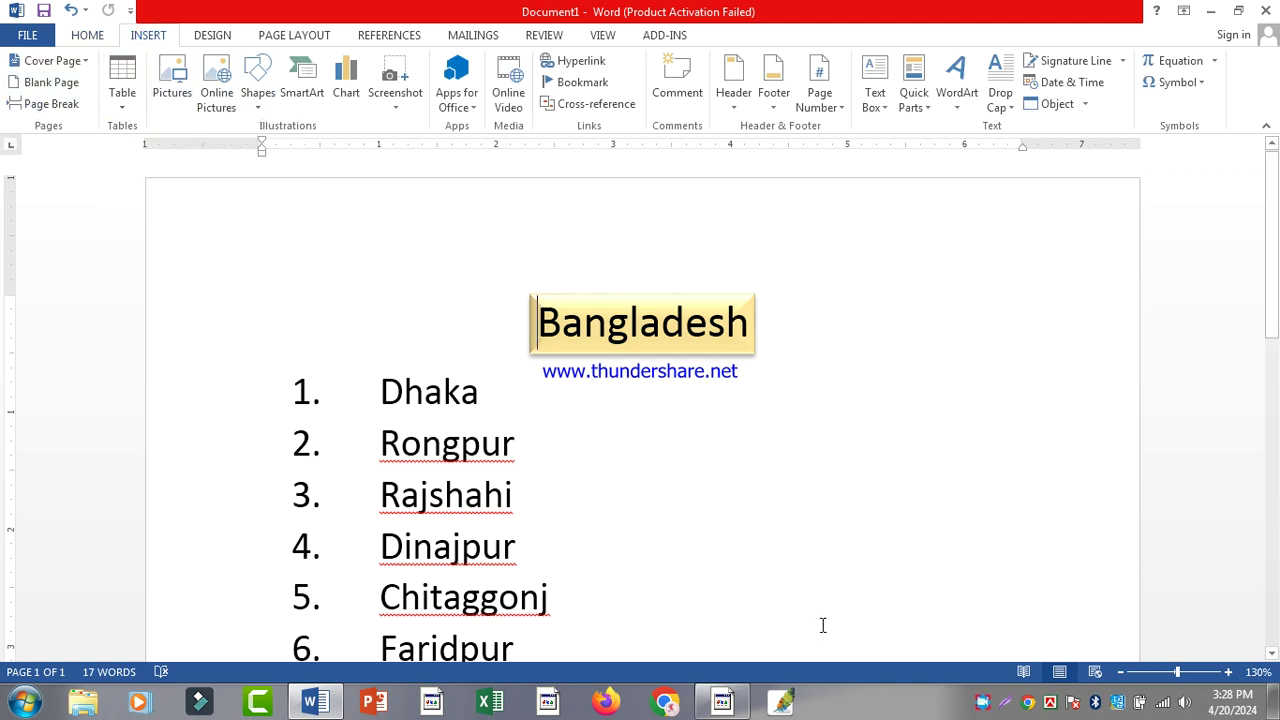
{"action": "scroll", "coordinate": [817, 622], "scroll_direction": "down", "scroll_amount": 8}
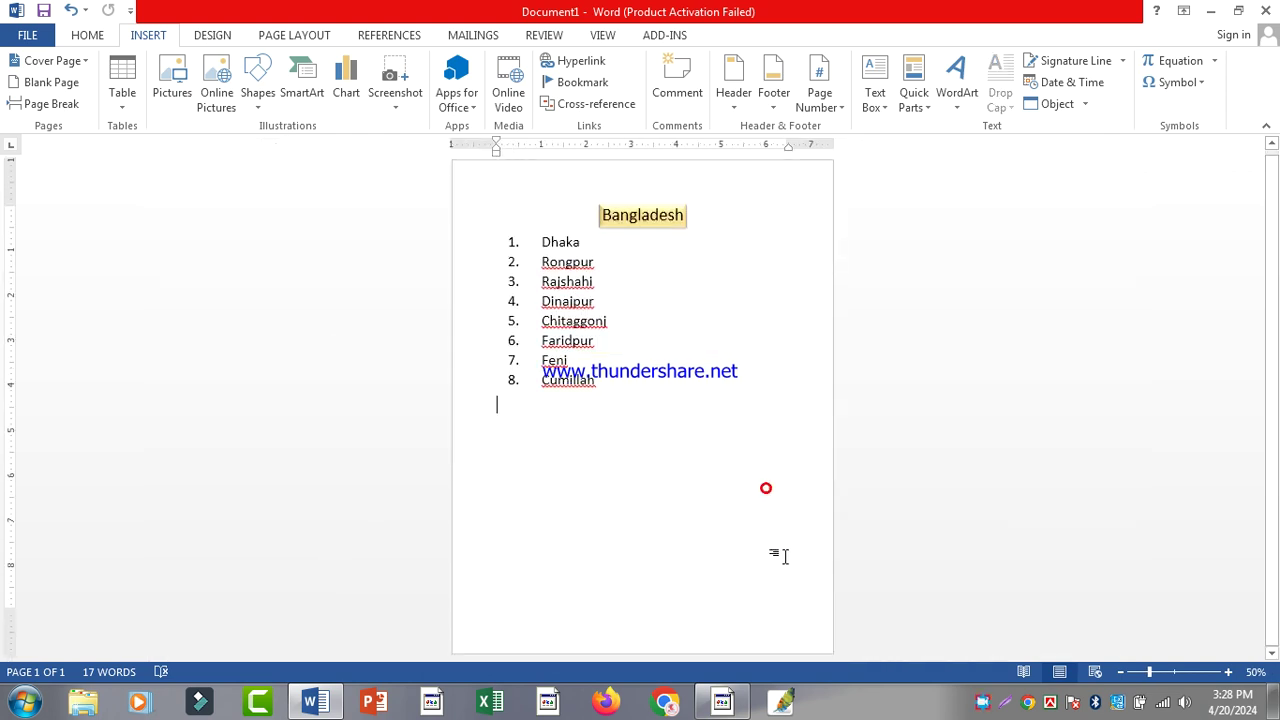
{"action": "scroll", "coordinate": [760, 540], "scroll_direction": "down", "scroll_amount": 4}
{"action": "scroll", "coordinate": [673, 472], "scroll_direction": "up", "scroll_amount": 2}
{"action": "scroll", "coordinate": [673, 472], "scroll_direction": "up", "scroll_amount": 6}
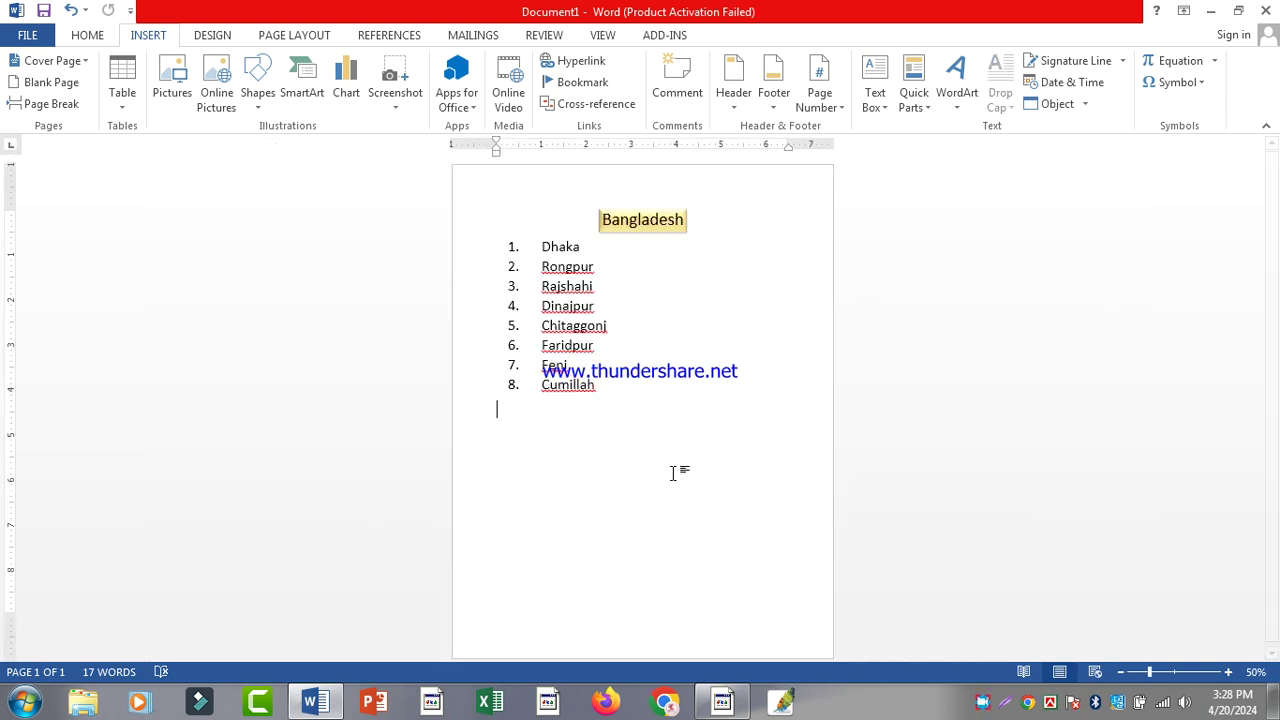
{"action": "scroll", "coordinate": [673, 472], "scroll_direction": "down", "scroll_amount": 8}
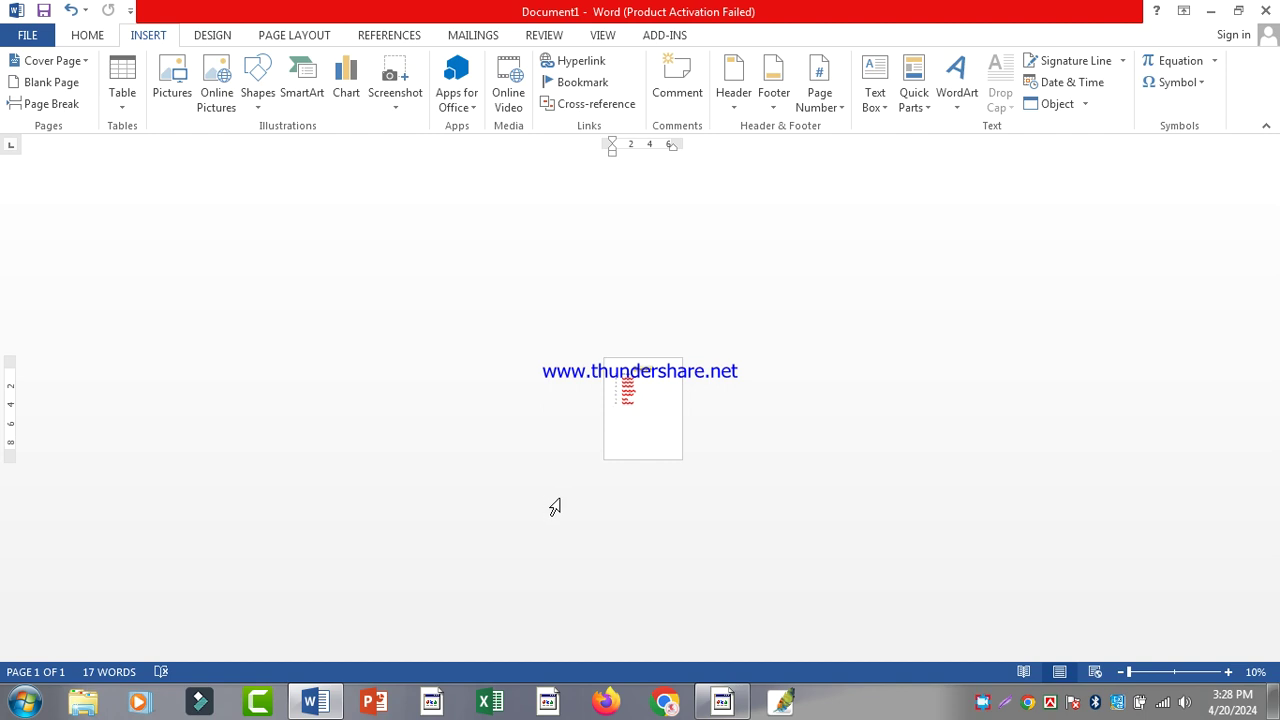
{"action": "left_click", "coordinate": [50, 82]}
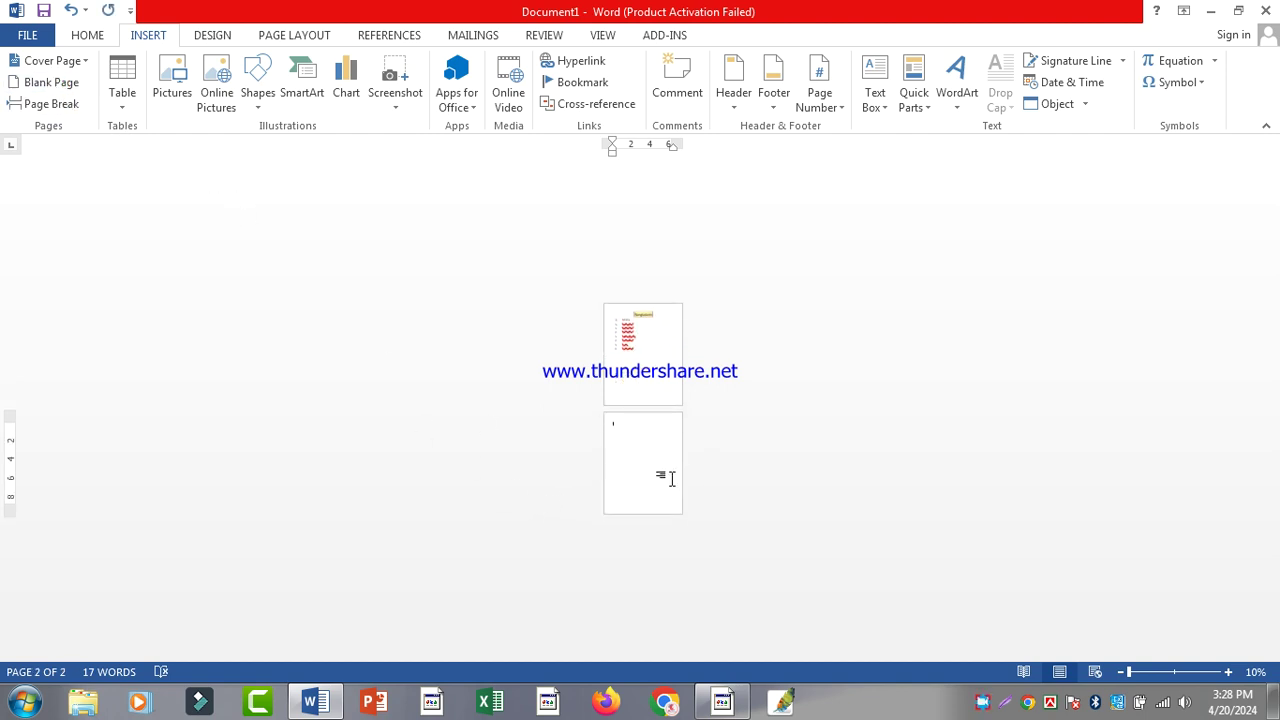
Enter short filler lines such as "Dsf sad", "Fdsf" and "Fds" below the city list until they run onto a second page
{"action": "scroll", "coordinate": [672, 478], "scroll_direction": "up", "scroll_amount": 5}
{"action": "left_click", "coordinate": [701, 538]}
{"action": "scroll", "coordinate": [798, 632], "scroll_direction": "down", "scroll_amount": 1}
{"action": "type", "text": "Dsf sad F Fdsf  Sd F Dsf  Fds "}
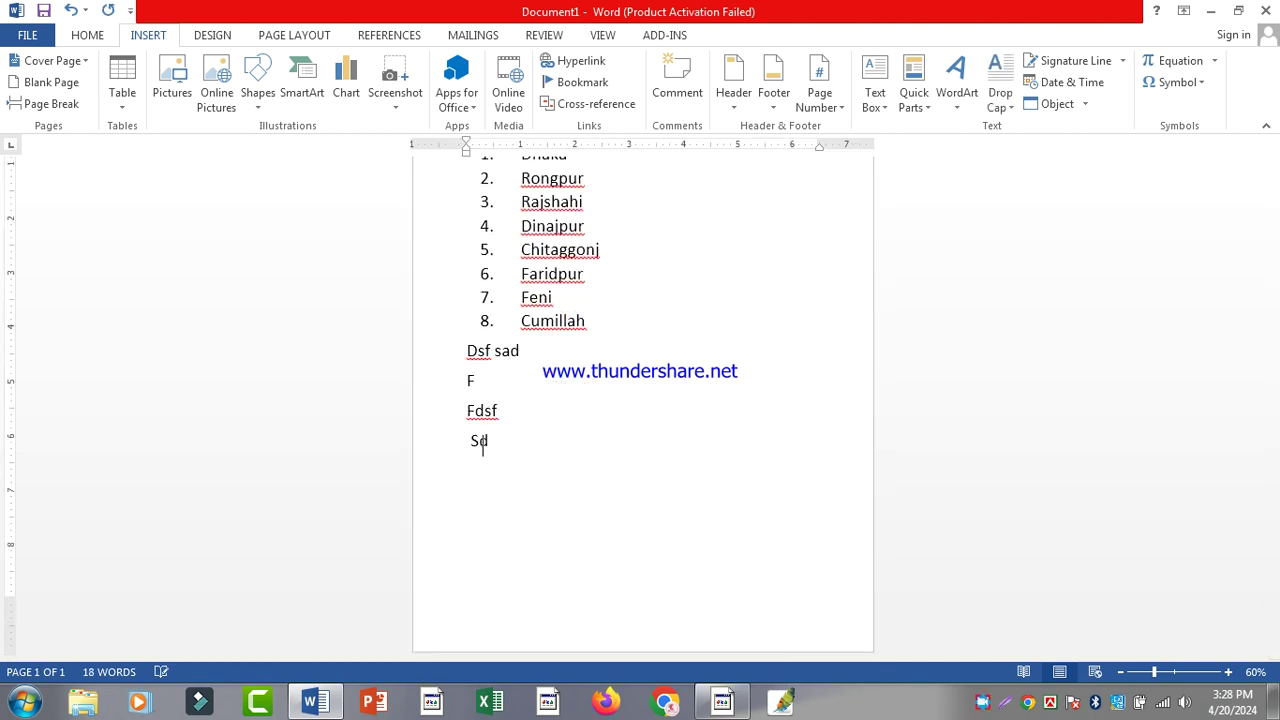
{"action": "type", "text": " F  S Ff  S f     "}
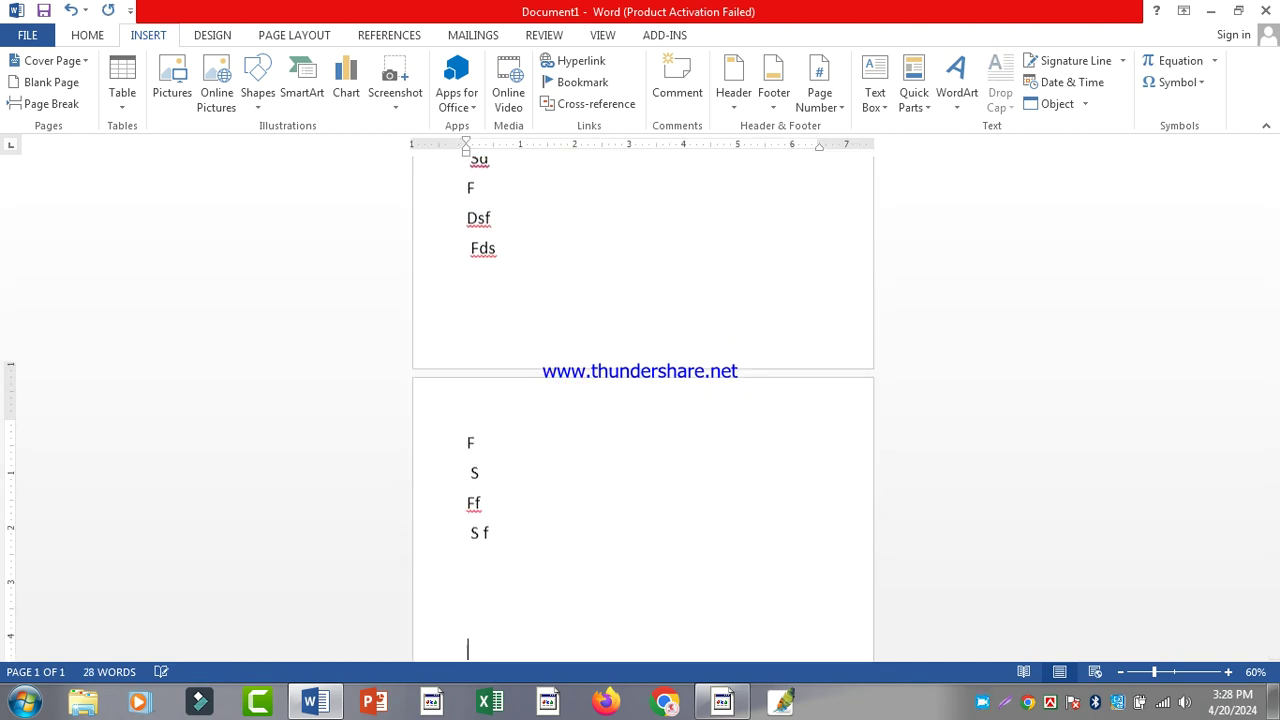
{"action": "type", "text": "  Fd Fd s Fd fr"}
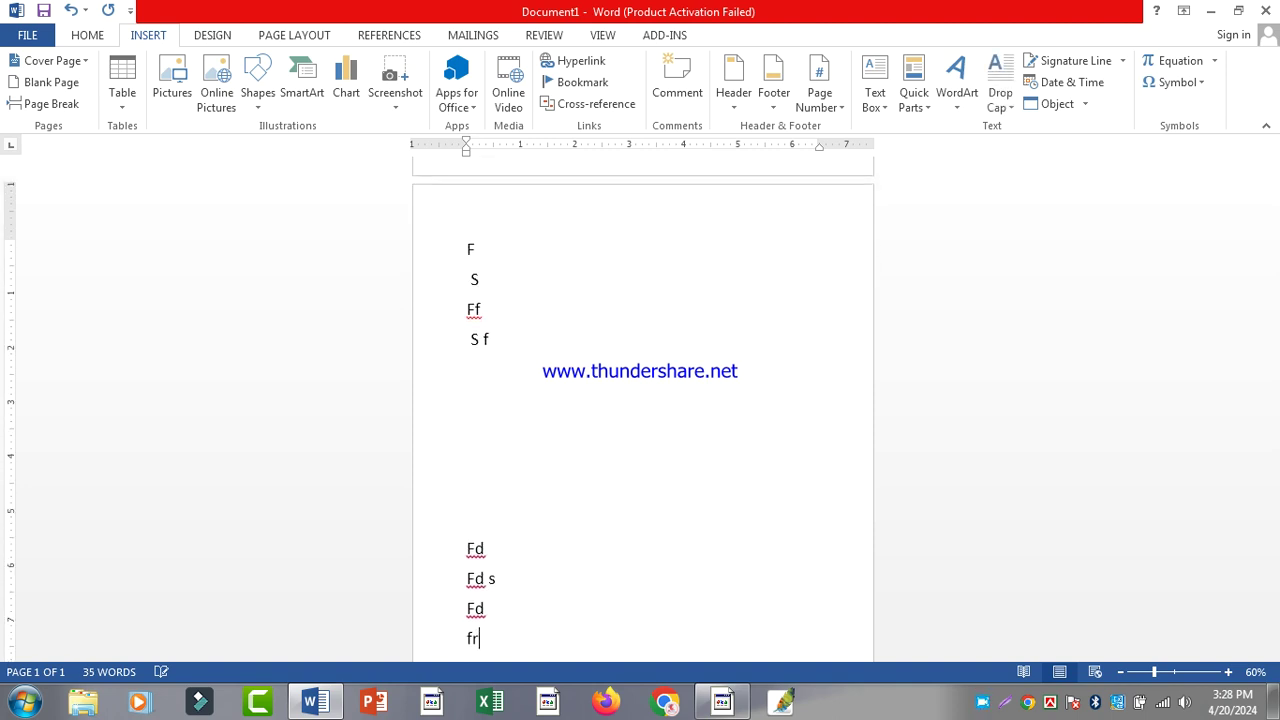
Select and delete all the filler lines below the city list
{"action": "left_click", "coordinate": [387, 204], "text": "shift"}
{"action": "key", "text": "BackSpace"}
{"action": "scroll", "coordinate": [517, 506], "scroll_direction": "up", "scroll_amount": 3}
{"action": "left_click_drag", "start_coordinate": [379, 472], "coordinate": [383, 463]}
{"action": "key", "text": "BackSpace"}
Insert a page break below the city list and undo it
{"action": "scroll", "coordinate": [444, 560], "scroll_direction": "down", "scroll_amount": 4}
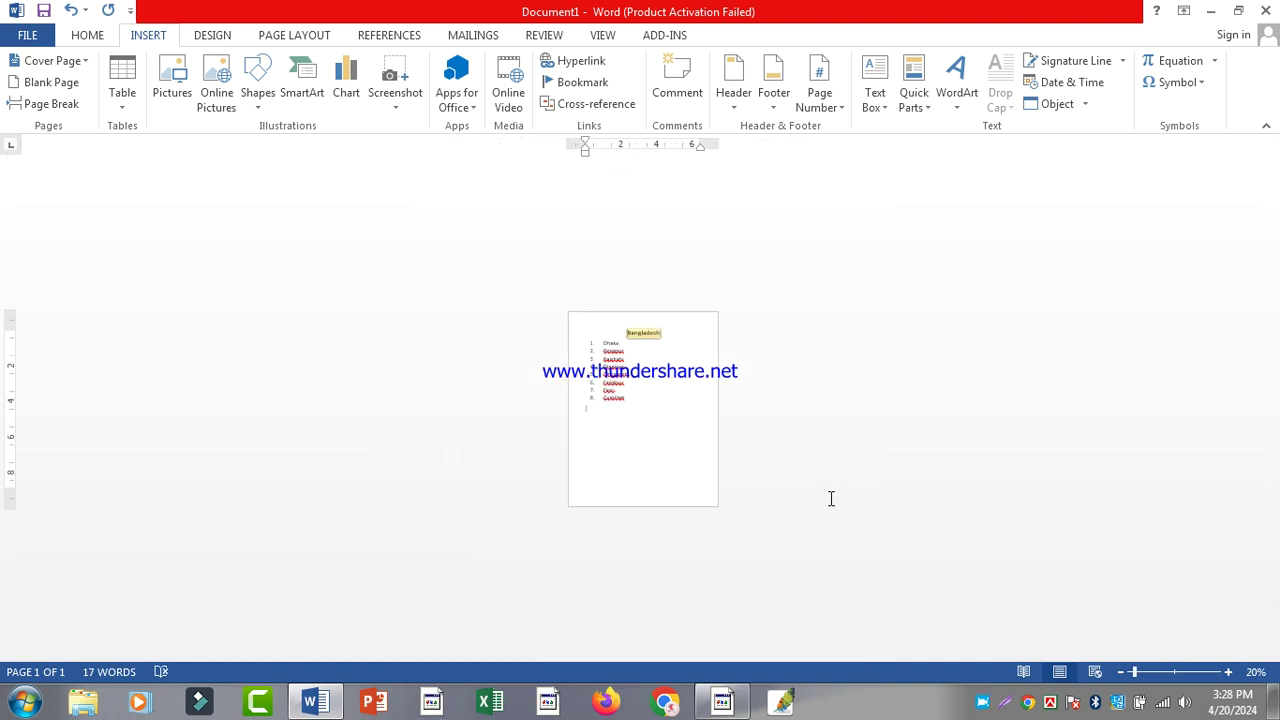
{"action": "key", "text": "ctrl+Return"}
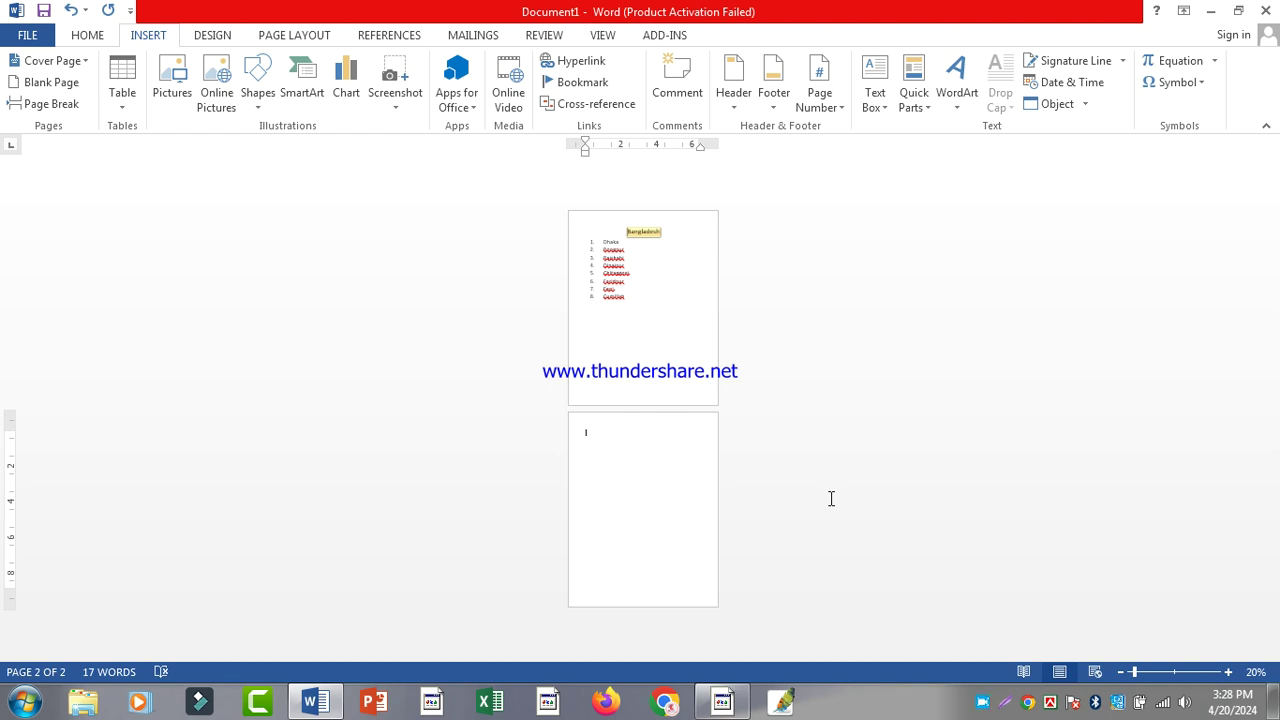
{"action": "key", "text": "ctrl+z"}
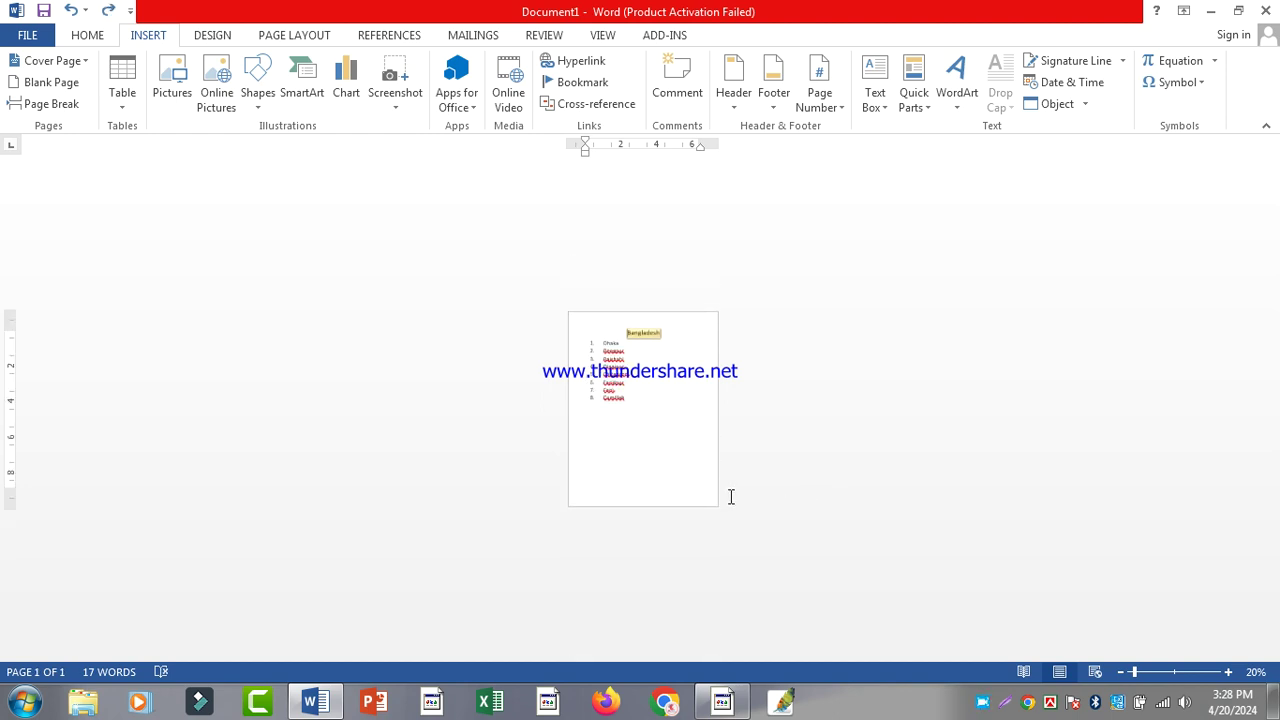
Draw a Curve shape about 6.29" high and 5.89" wide over the page, shift it downward and delete it
{"action": "scroll", "coordinate": [690, 443], "scroll_direction": "up", "scroll_amount": 4}
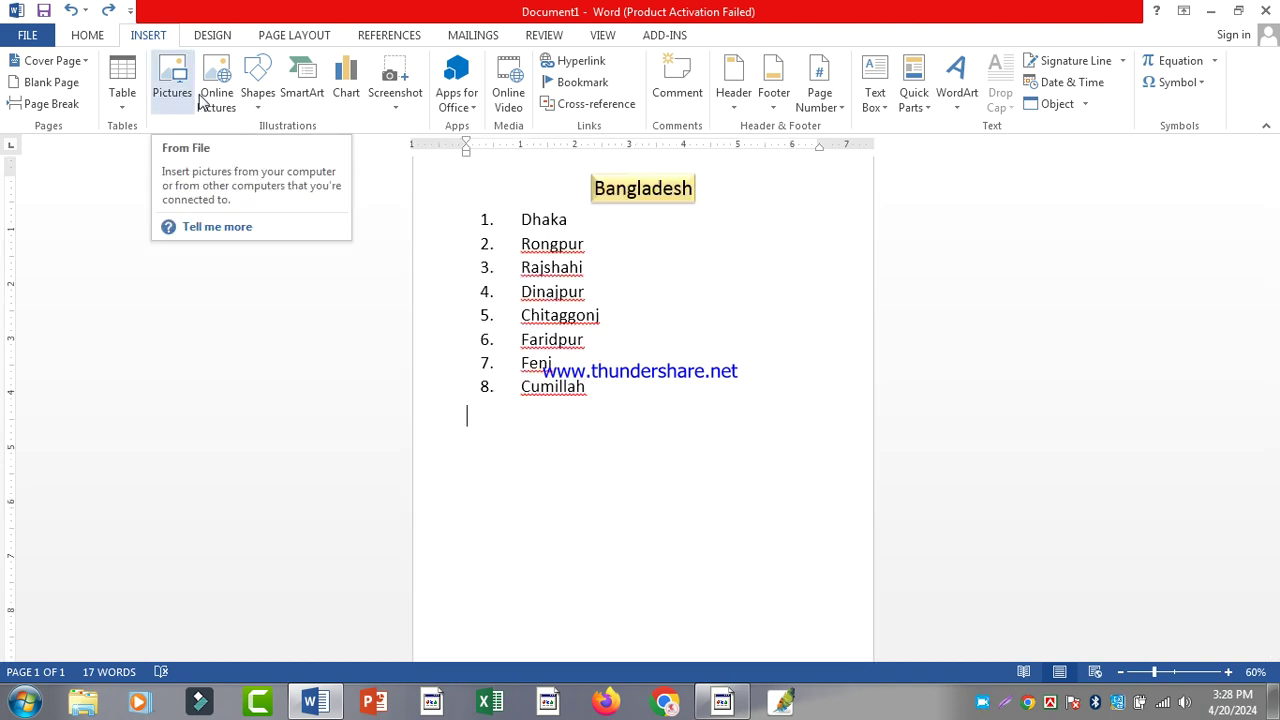
{"action": "left_click", "coordinate": [255, 95]}
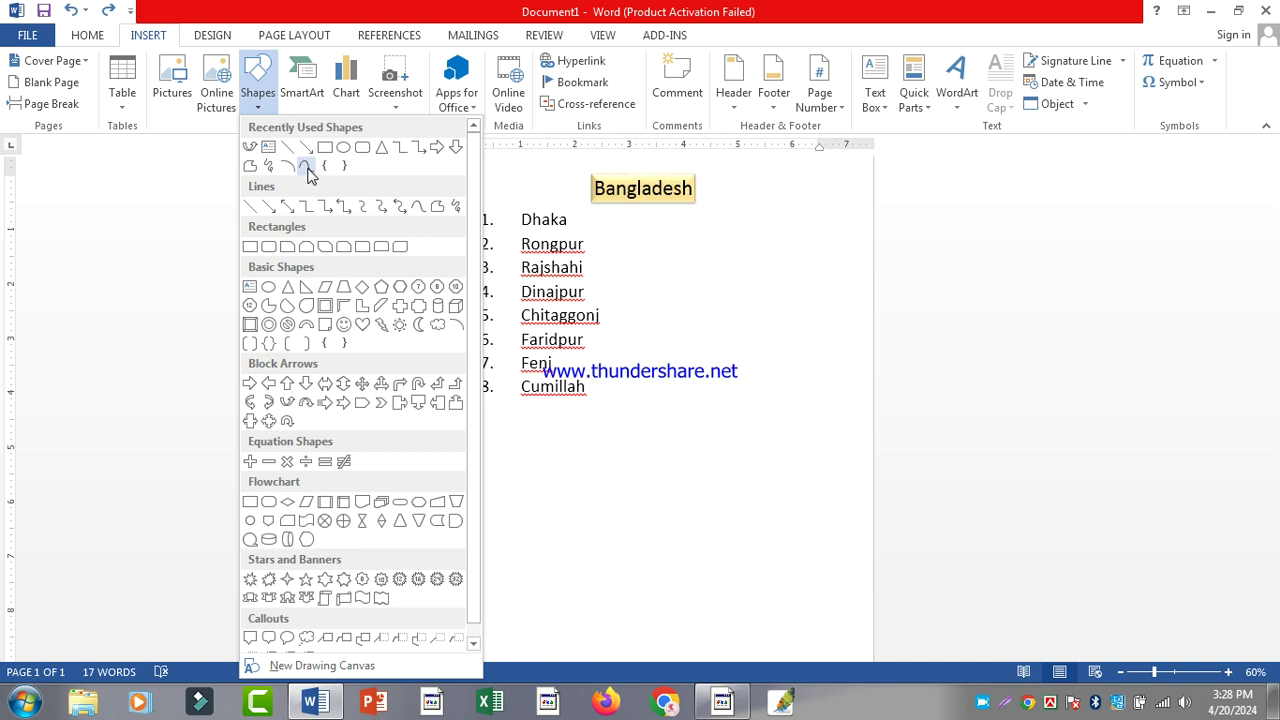
{"action": "left_click", "coordinate": [306, 165]}
{"action": "mouse_move", "coordinate": [677, 383]}
{"action": "left_mouse_down"}
{"action": "mouse_move", "coordinate": [749, 294]}
{"action": "mouse_move", "coordinate": [797, 314]}
{"action": "mouse_move", "coordinate": [754, 463]}
{"action": "mouse_move", "coordinate": [600, 483]}
{"action": "mouse_move", "coordinate": [669, 306]}
{"action": "mouse_move", "coordinate": [770, 253]}
{"action": "mouse_move", "coordinate": [657, 157]}
{"action": "mouse_move", "coordinate": [560, 166]}
{"action": "mouse_move", "coordinate": [490, 425]}
{"action": "left_mouse_up"}
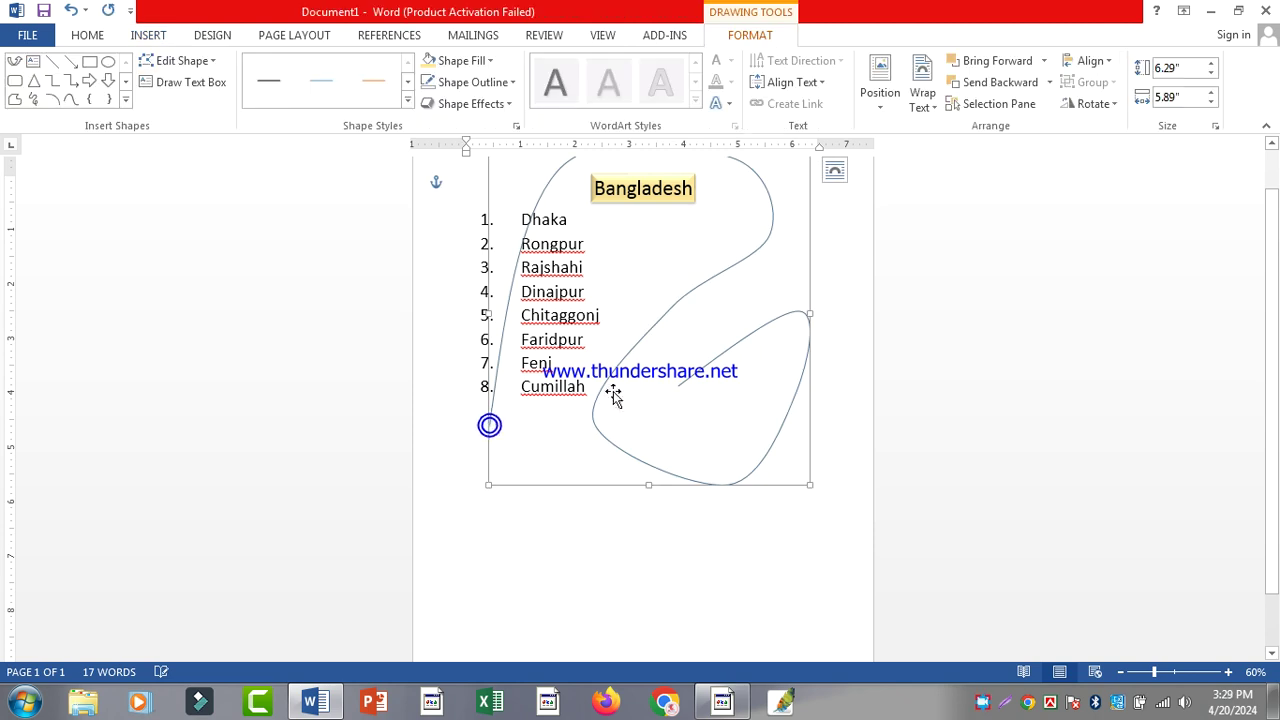
{"action": "left_click_drag", "start_coordinate": [630, 360], "coordinate": [582, 576]}
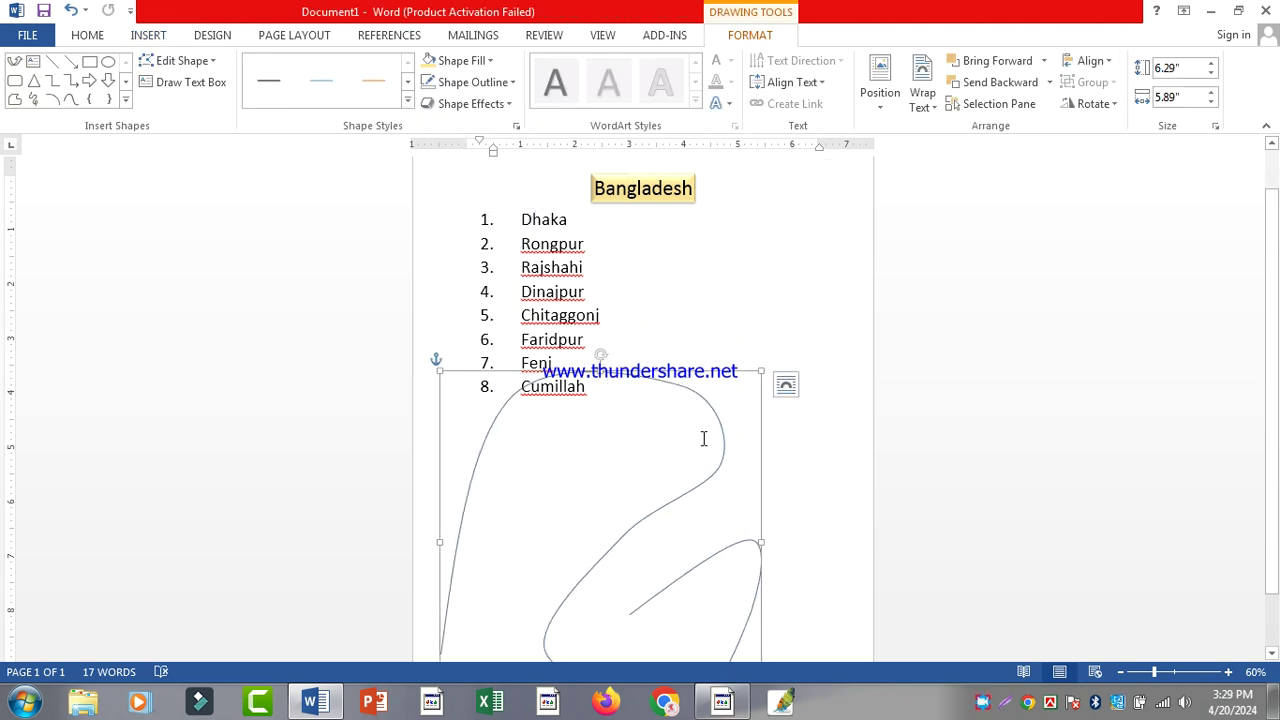
{"action": "key", "text": "Delete"}
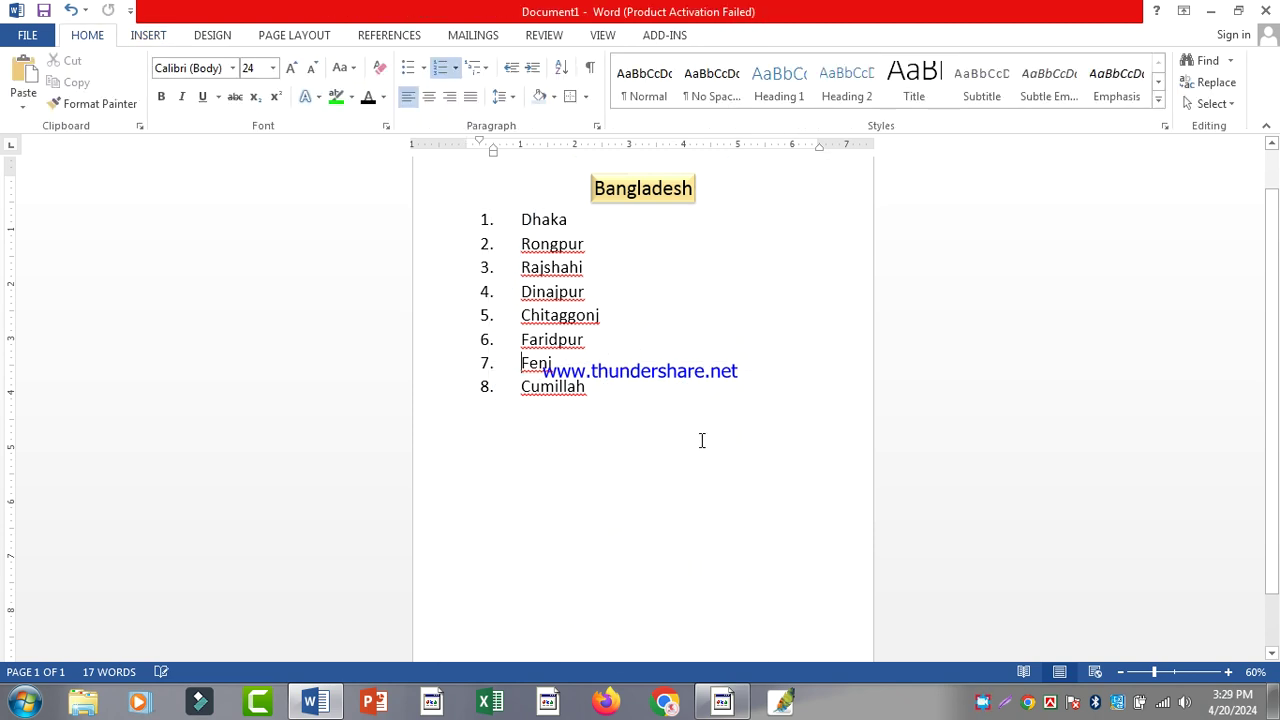
Insert the built-in Blank header into the document
{"action": "left_click", "coordinate": [143, 40]}
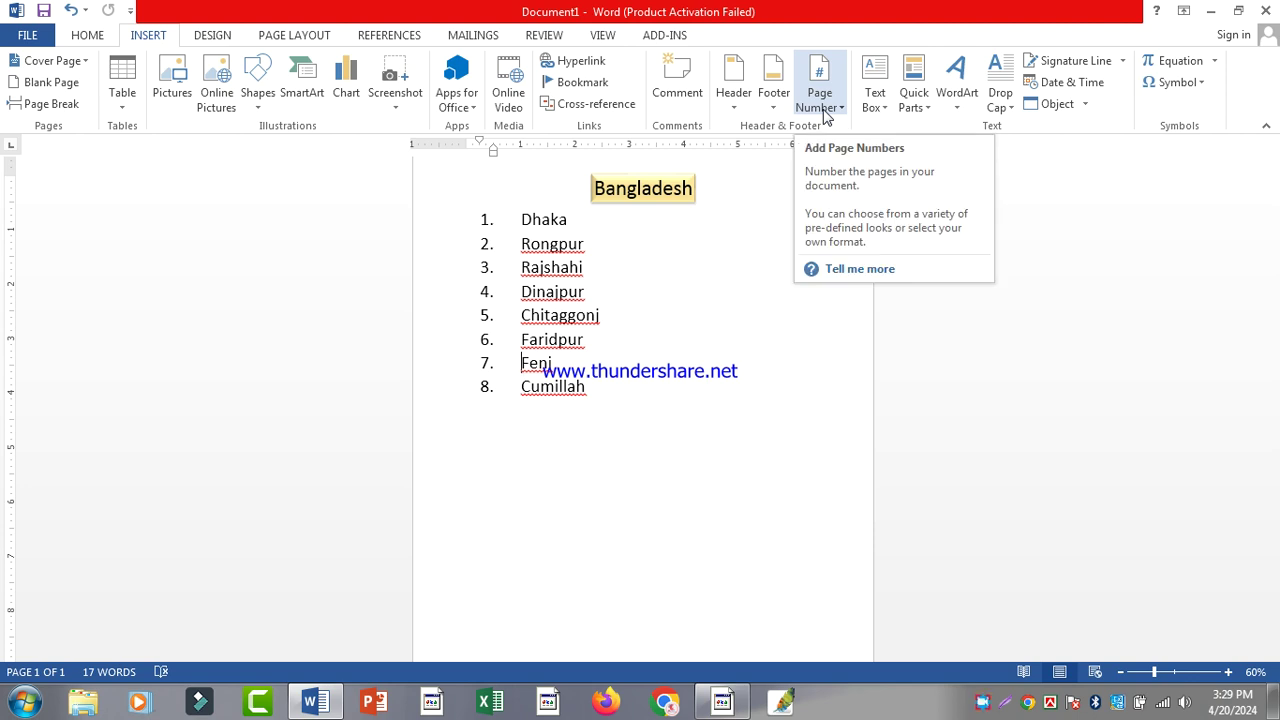
{"action": "scroll", "coordinate": [654, 286], "scroll_direction": "up", "scroll_amount": 4, "text": "ctrl"}
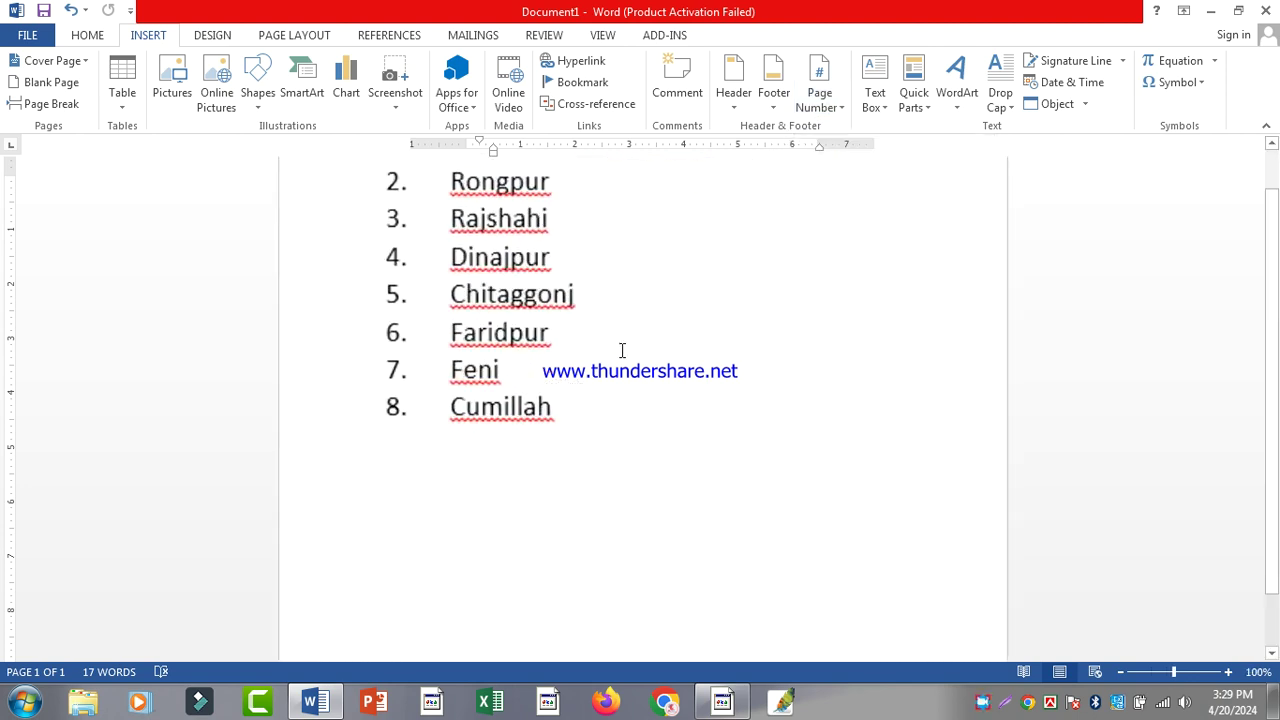
{"action": "scroll", "coordinate": [588, 440], "scroll_direction": "up", "scroll_amount": 3}
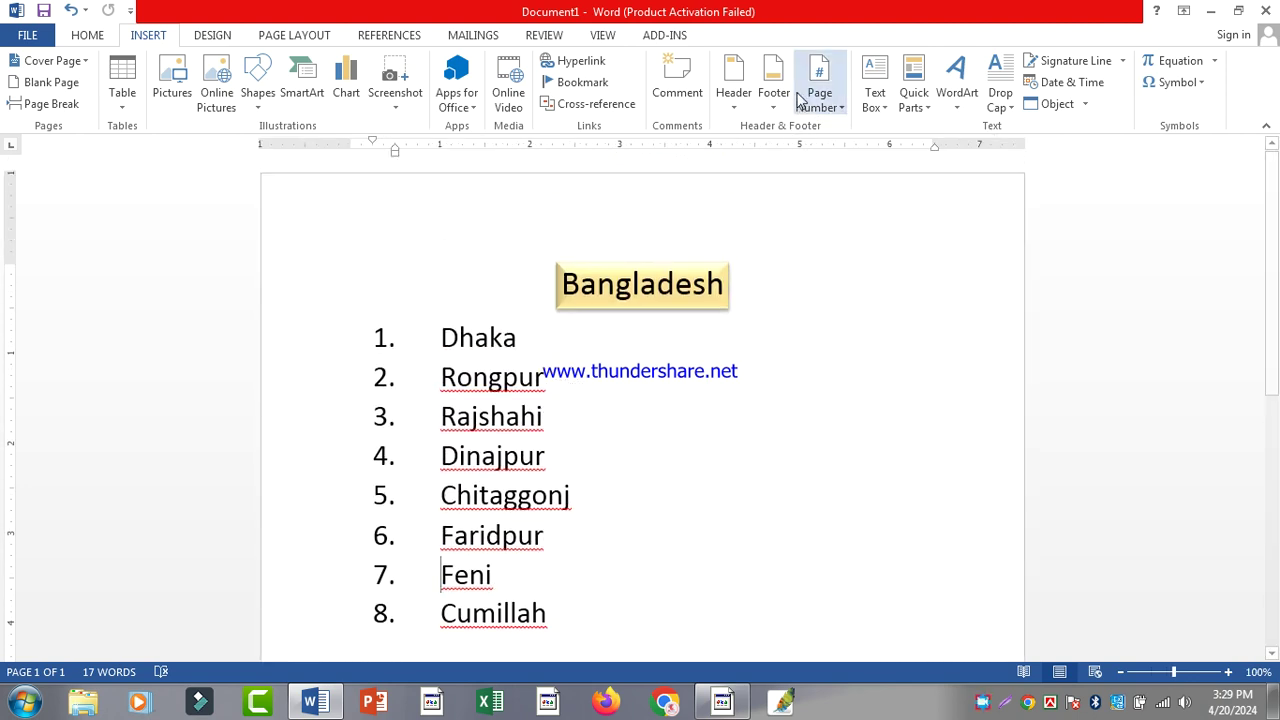
{"action": "left_click", "coordinate": [733, 88]}
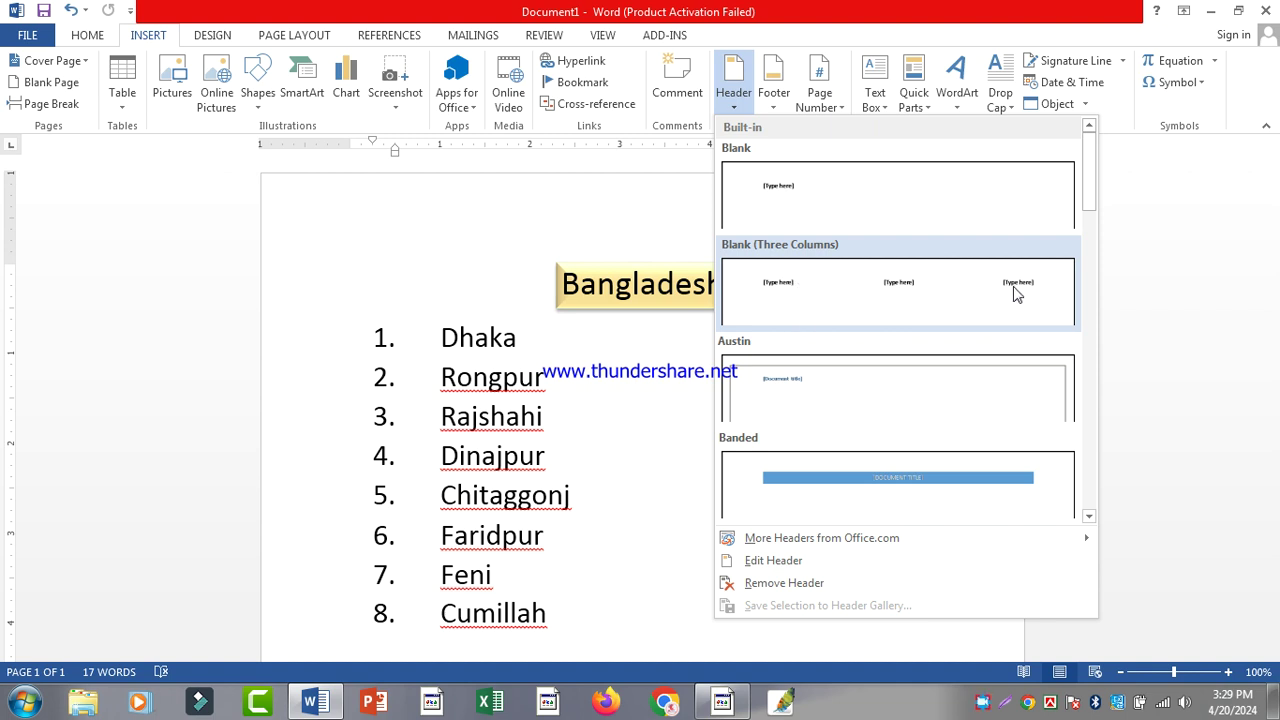
{"action": "left_click", "coordinate": [812, 184]}
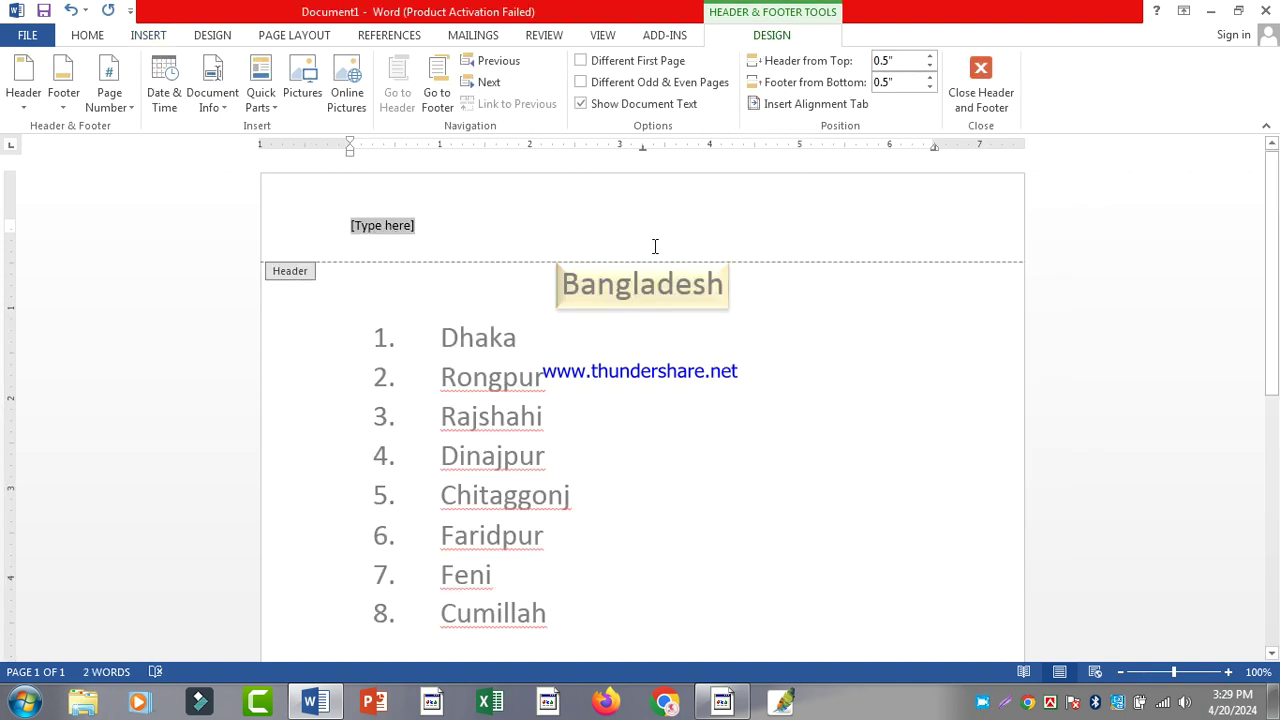
Replace the header's placeholder with "Bangladesh is our country" and bring up the font and paragraph formatting options
{"action": "left_click", "coordinate": [520, 375]}
{"action": "scroll", "coordinate": [388, 249], "scroll_direction": "up", "scroll_amount": 4}
{"action": "scroll", "coordinate": [276, 284], "scroll_direction": "down", "scroll_amount": 2}
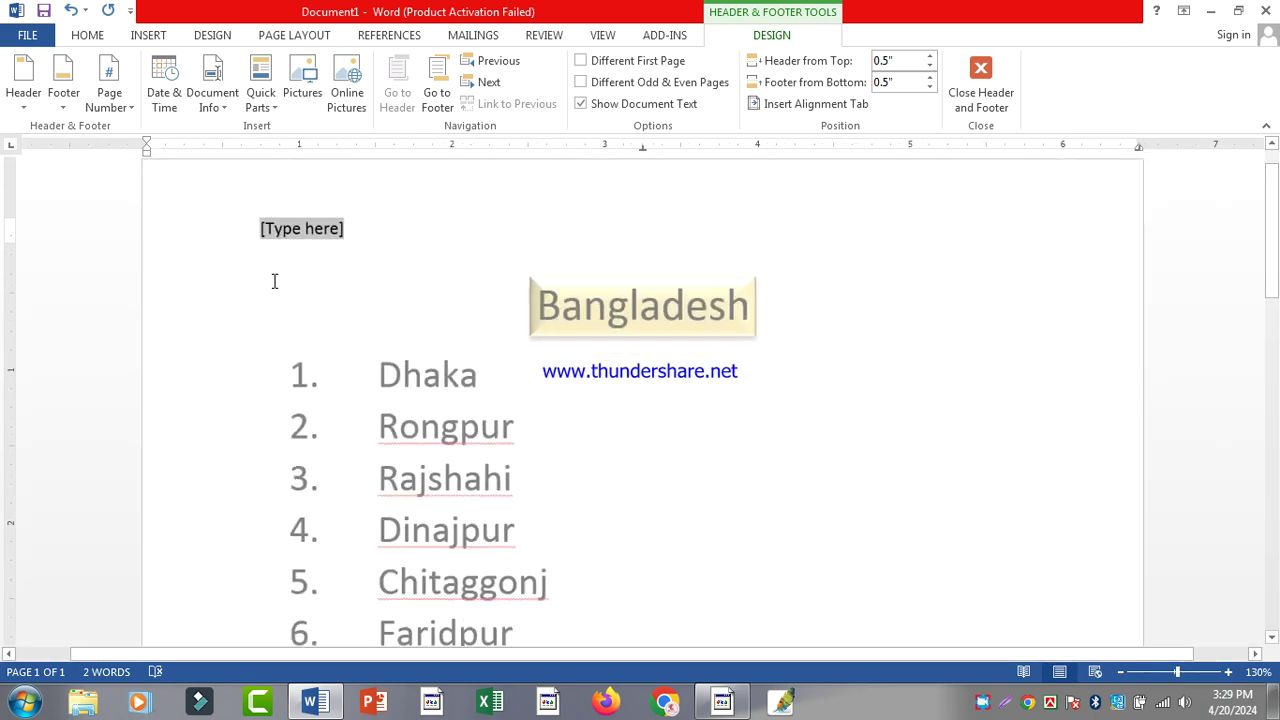
{"action": "left_click", "coordinate": [309, 229]}
{"action": "left_click", "coordinate": [315, 229]}
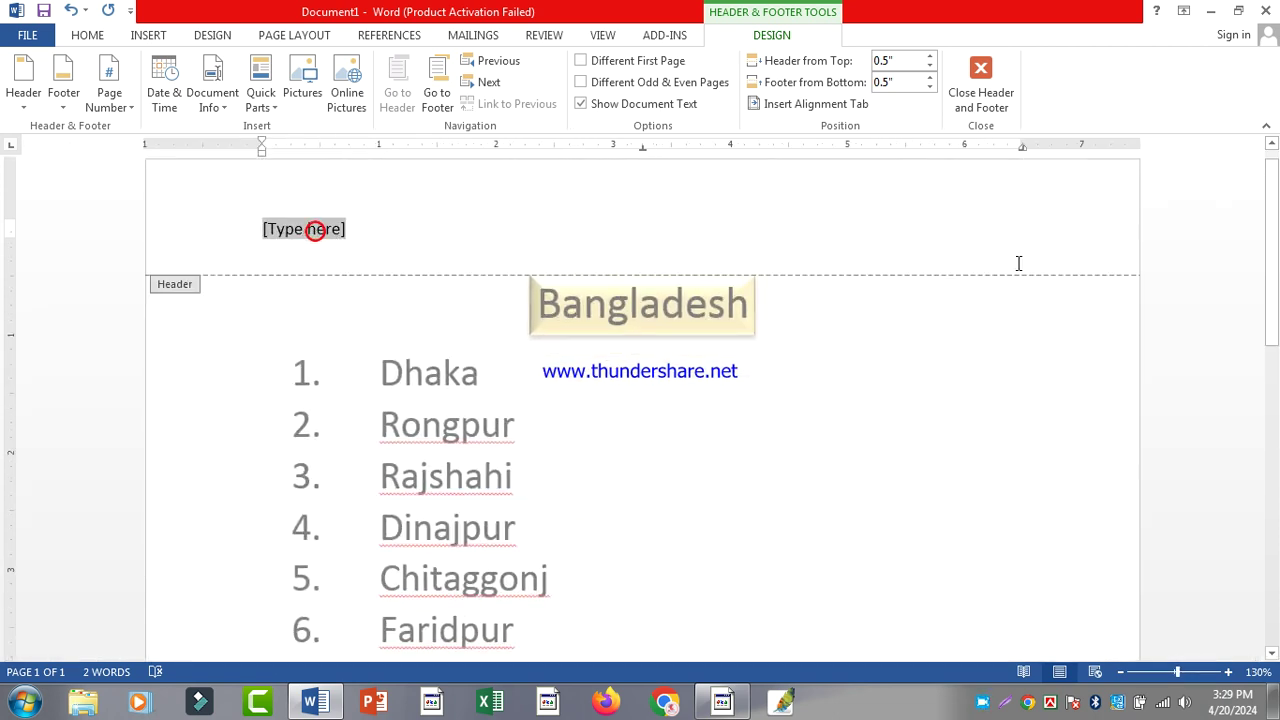
{"action": "type", "text": "B"}
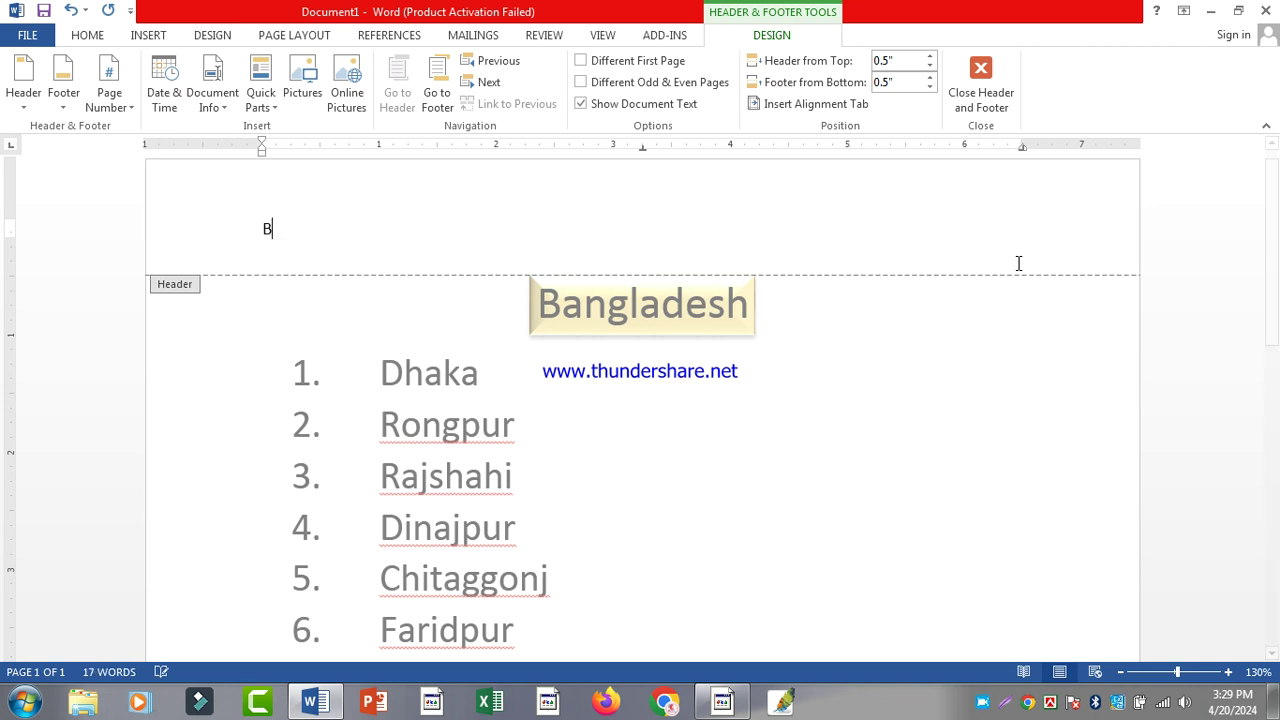
{"action": "type", "text": "angladesh "}
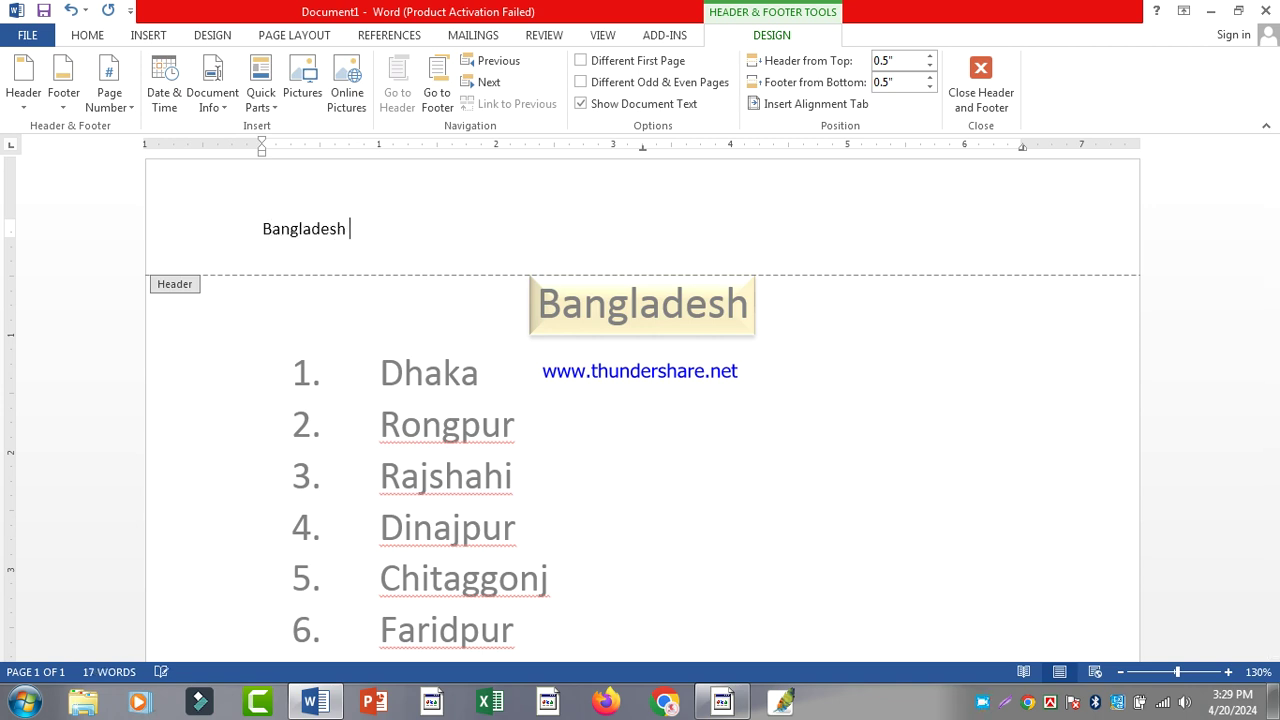
{"action": "type", "text": "is our country"}
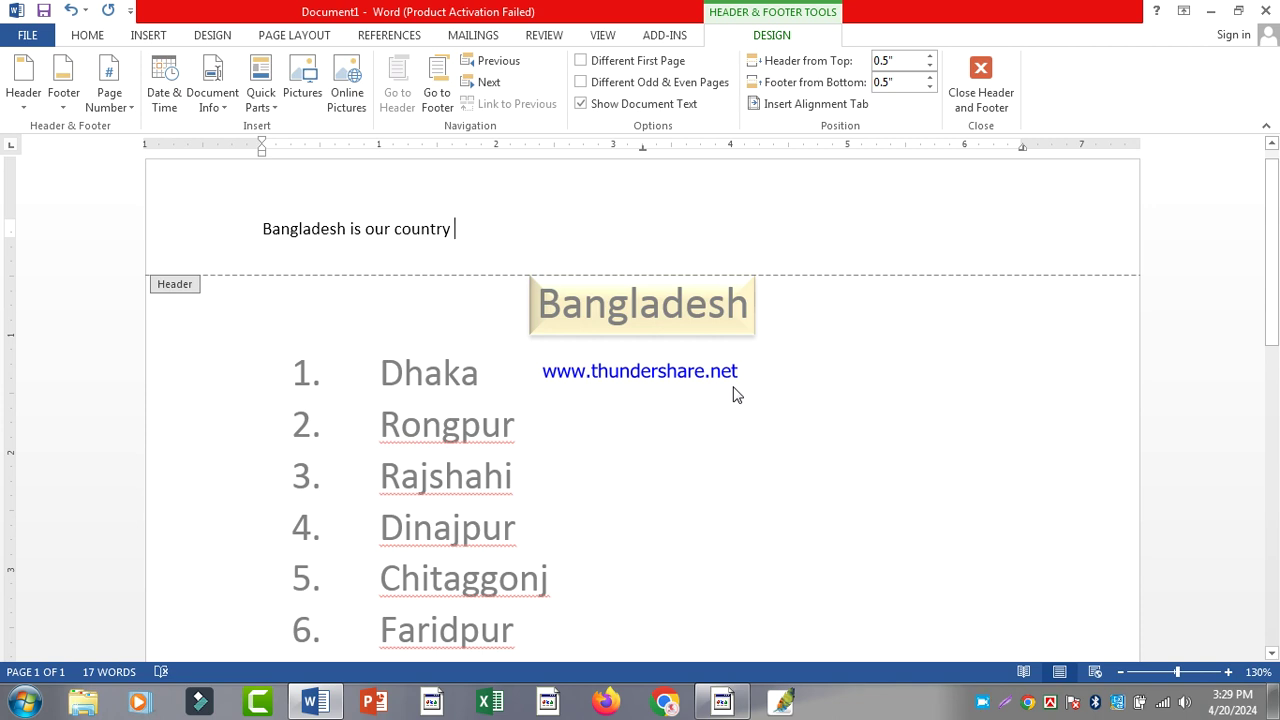
{"action": "left_click", "coordinate": [96, 36]}
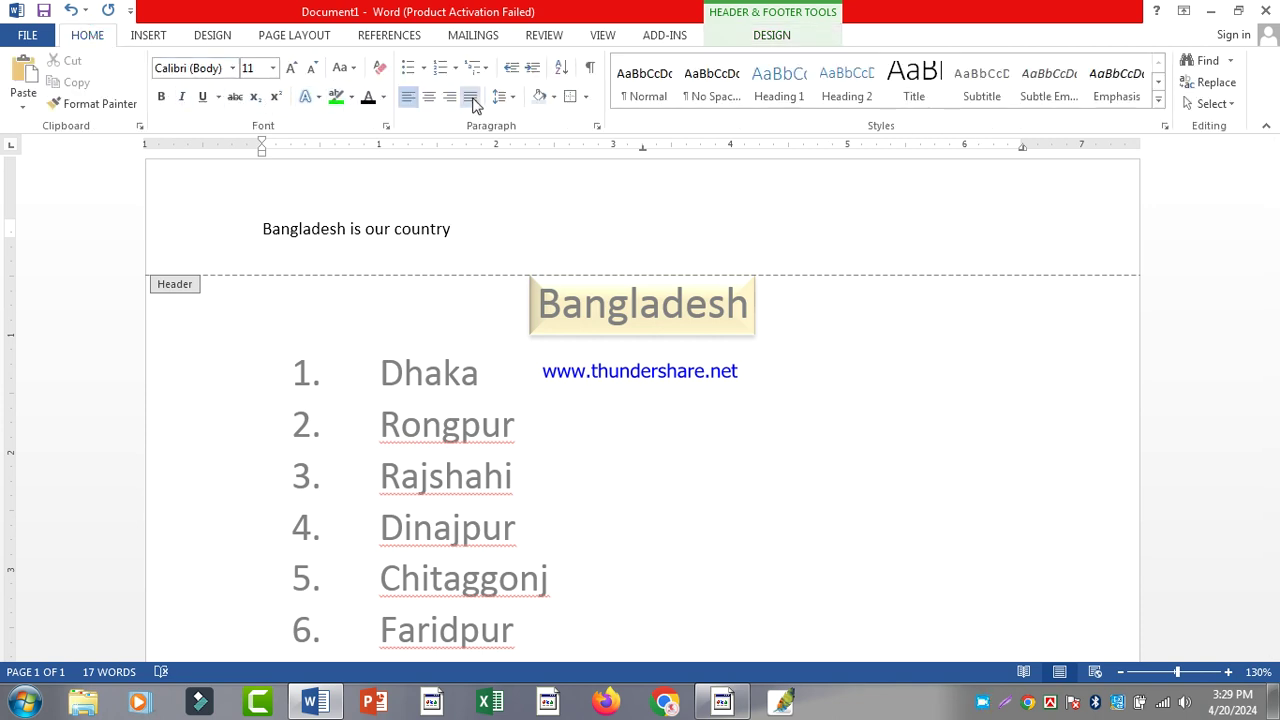
Center the header text "Bangladesh is our country" and enlarge it to 20 pt
{"action": "left_click", "coordinate": [428, 96]}
{"action": "left_click", "coordinate": [167, 211]}
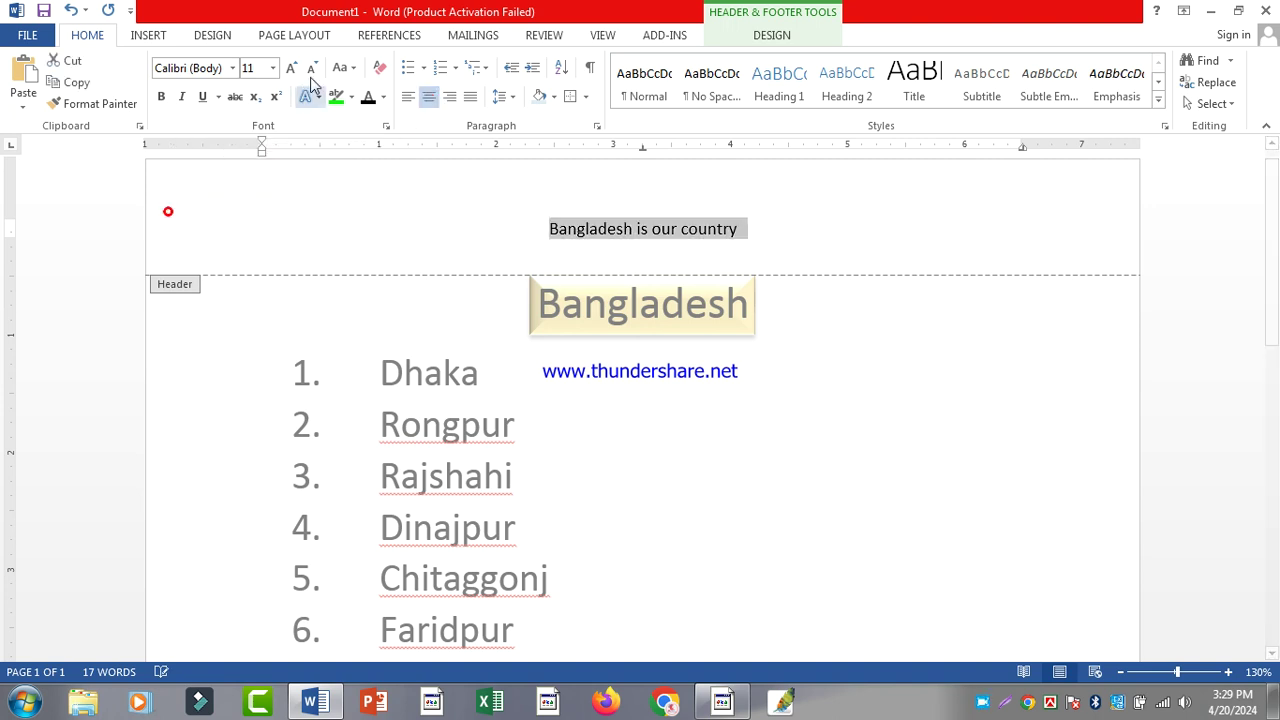
{"action": "left_click", "coordinate": [294, 68]}
{"action": "left_click", "coordinate": [294, 68]}
{"action": "left_click", "coordinate": [294, 68]}
{"action": "left_click", "coordinate": [294, 68]}
{"action": "left_click", "coordinate": [294, 68]}
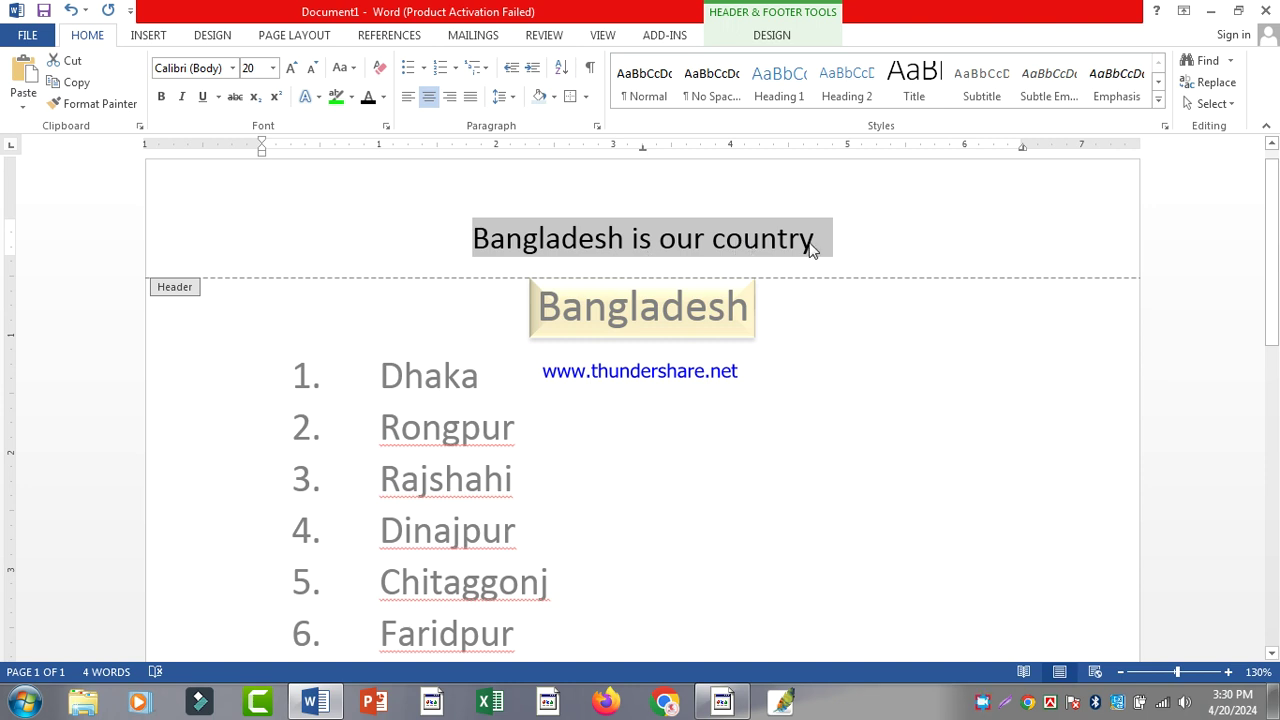
Enter "The end" as the text of the page footer
{"action": "left_click", "coordinate": [772, 36]}
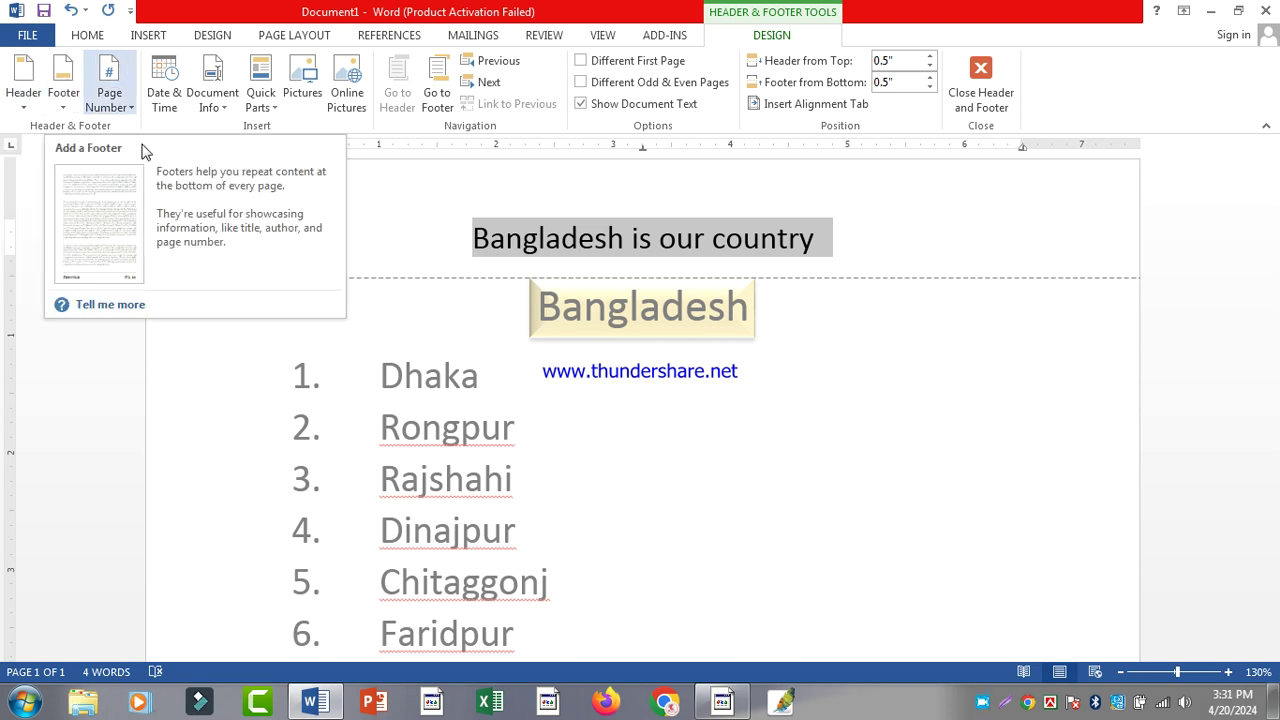
{"action": "left_click", "coordinate": [637, 240]}
{"action": "scroll", "coordinate": [737, 280], "scroll_direction": "down", "scroll_amount": 10}
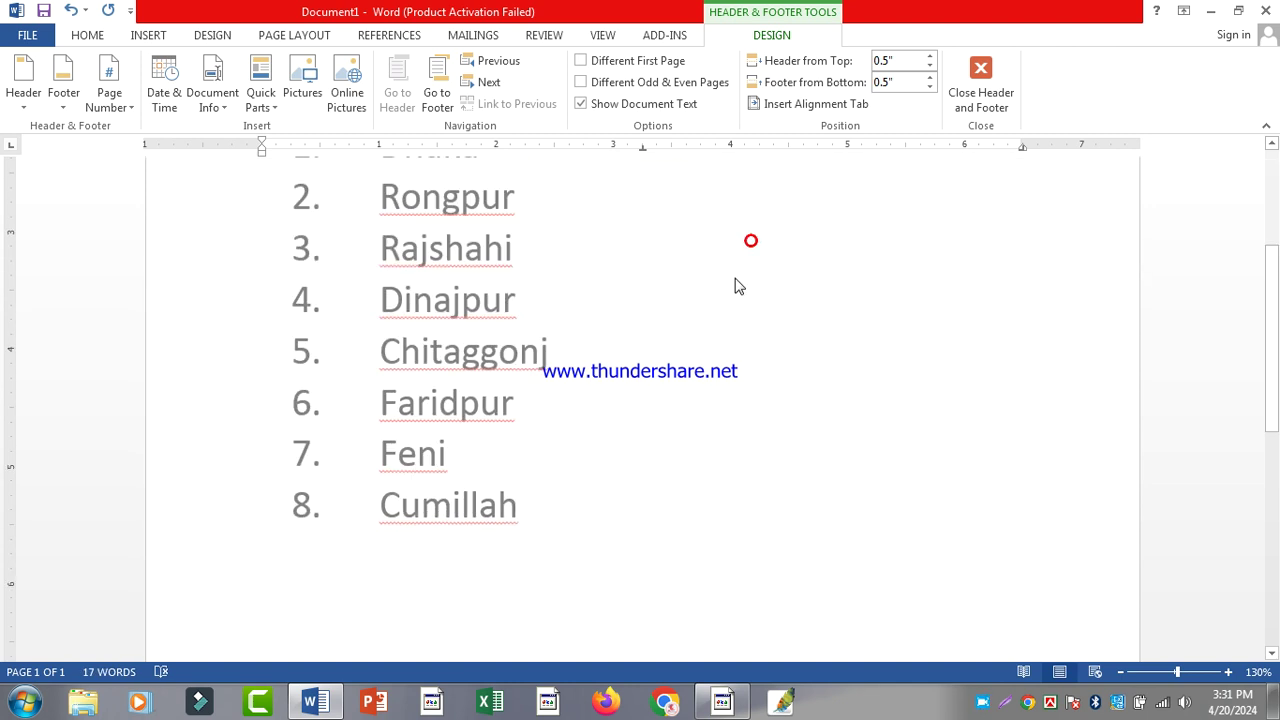
{"action": "left_click", "coordinate": [530, 598]}
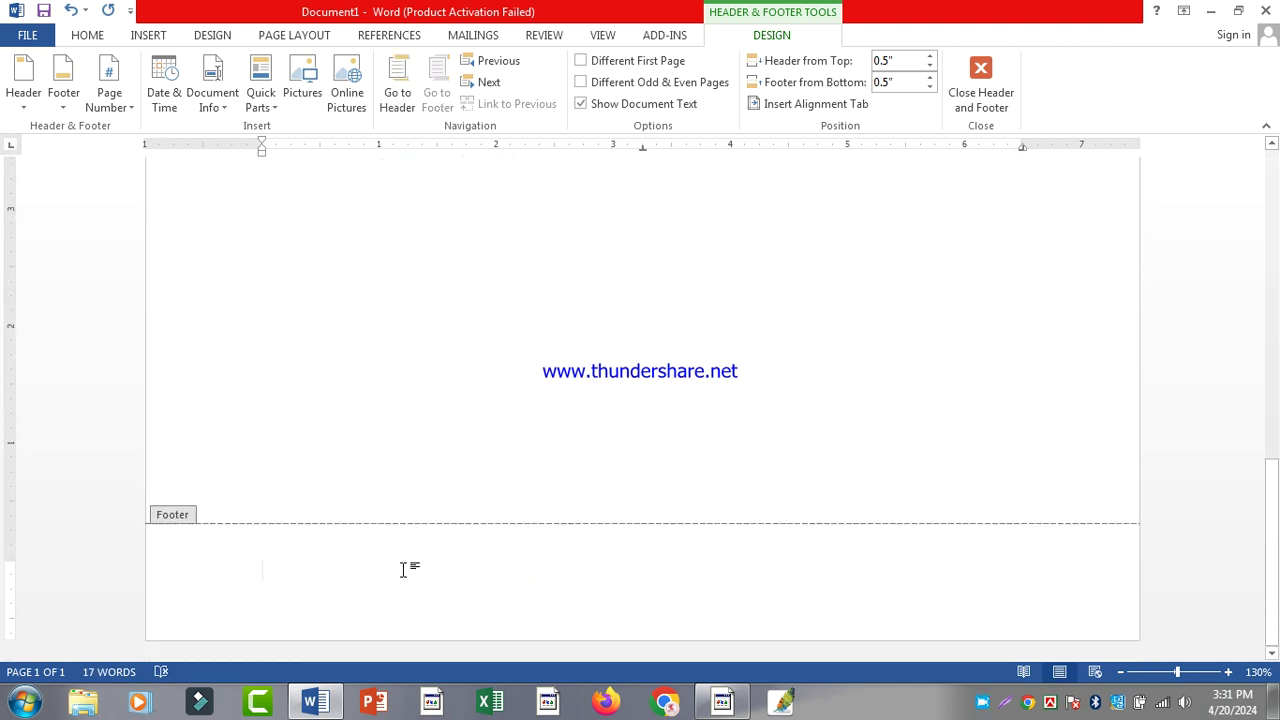
{"action": "type", "text": "The ewnd"}
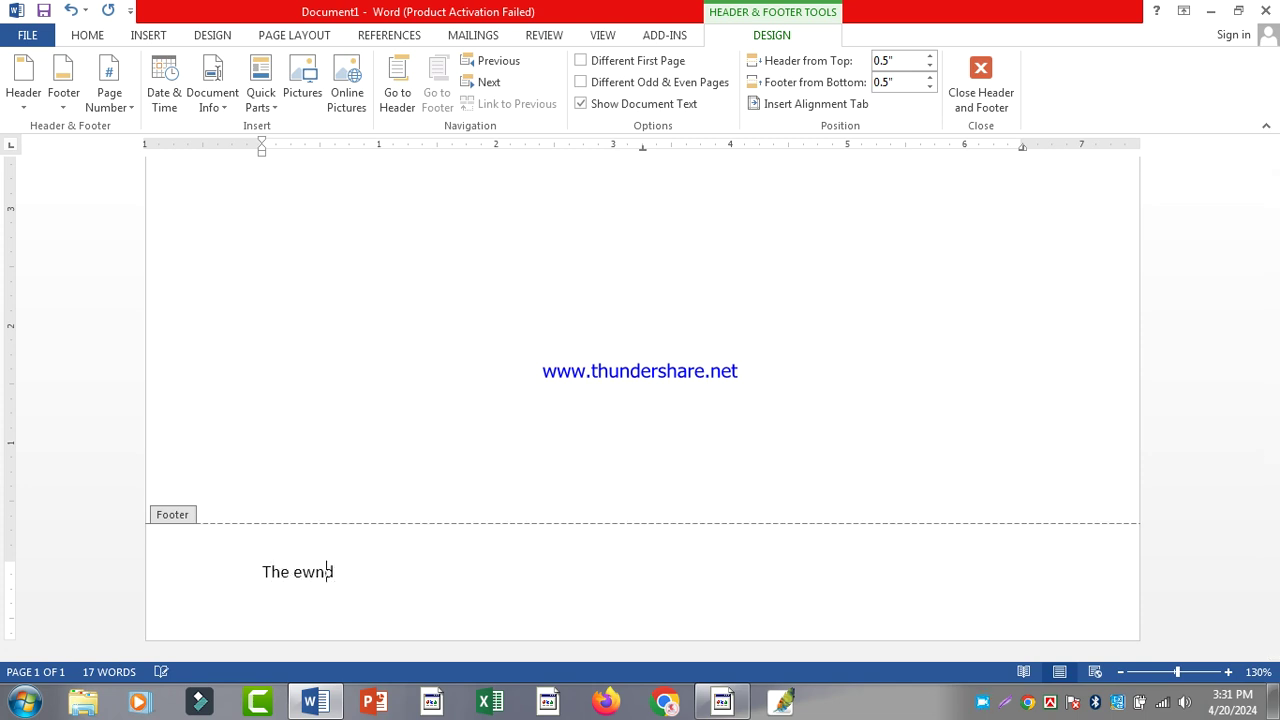
{"action": "key", "text": "BackSpace"}
{"action": "key", "text": "BackSpace"}
{"action": "key", "text": "BackSpace"}
{"action": "key", "text": "BackSpace"}
{"action": "type", "text": "end"}
Center the footer text on the page
{"action": "left_click", "coordinate": [87, 35]}
{"action": "key", "text": "ctrl+e"}
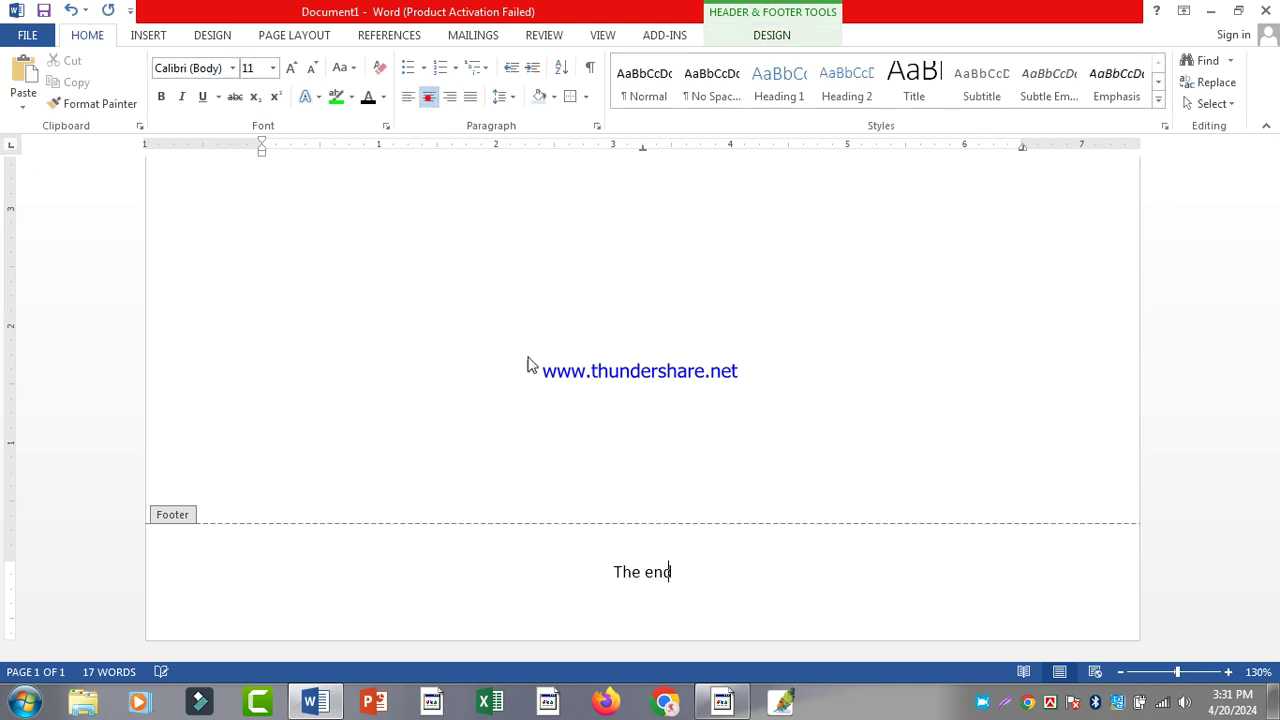
{"action": "triple_click", "coordinate": [725, 588]}
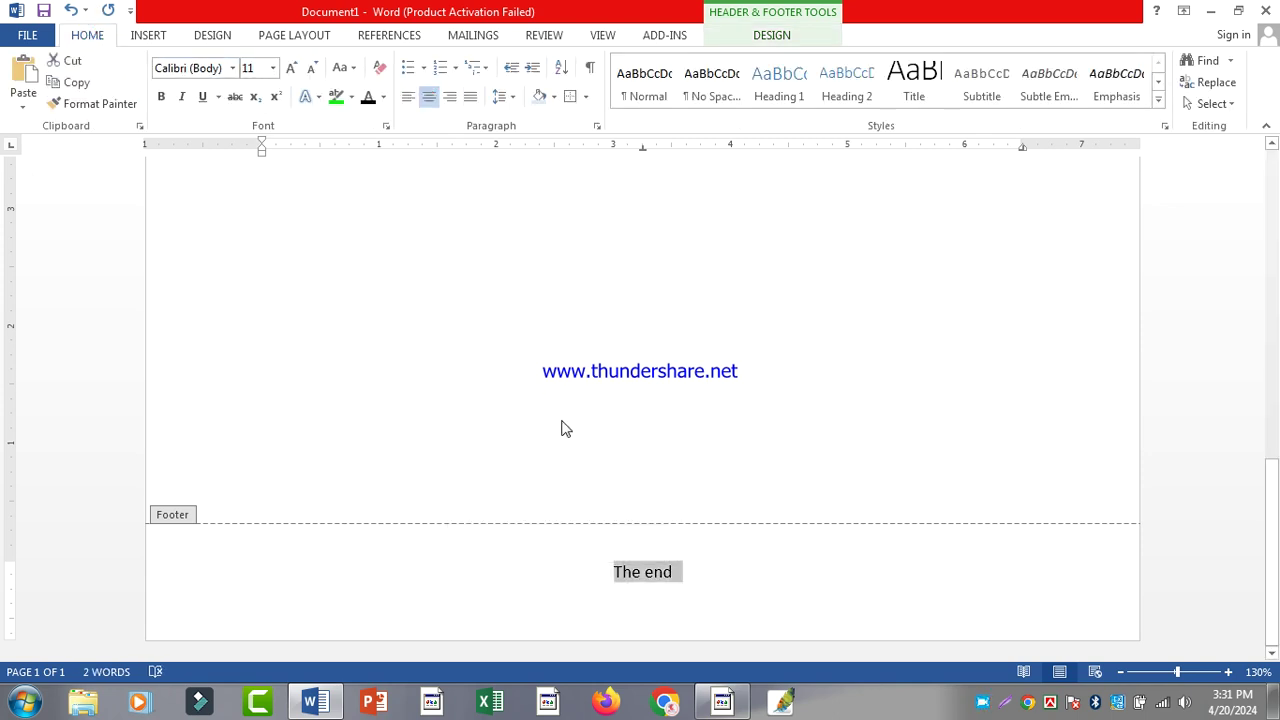
Close header and footer editing and return to the document body
{"action": "scroll", "coordinate": [545, 412], "scroll_direction": "up", "scroll_amount": 15}
{"action": "left_click", "coordinate": [632, 250]}
{"action": "scroll", "coordinate": [612, 372], "scroll_direction": "down", "scroll_amount": 15}
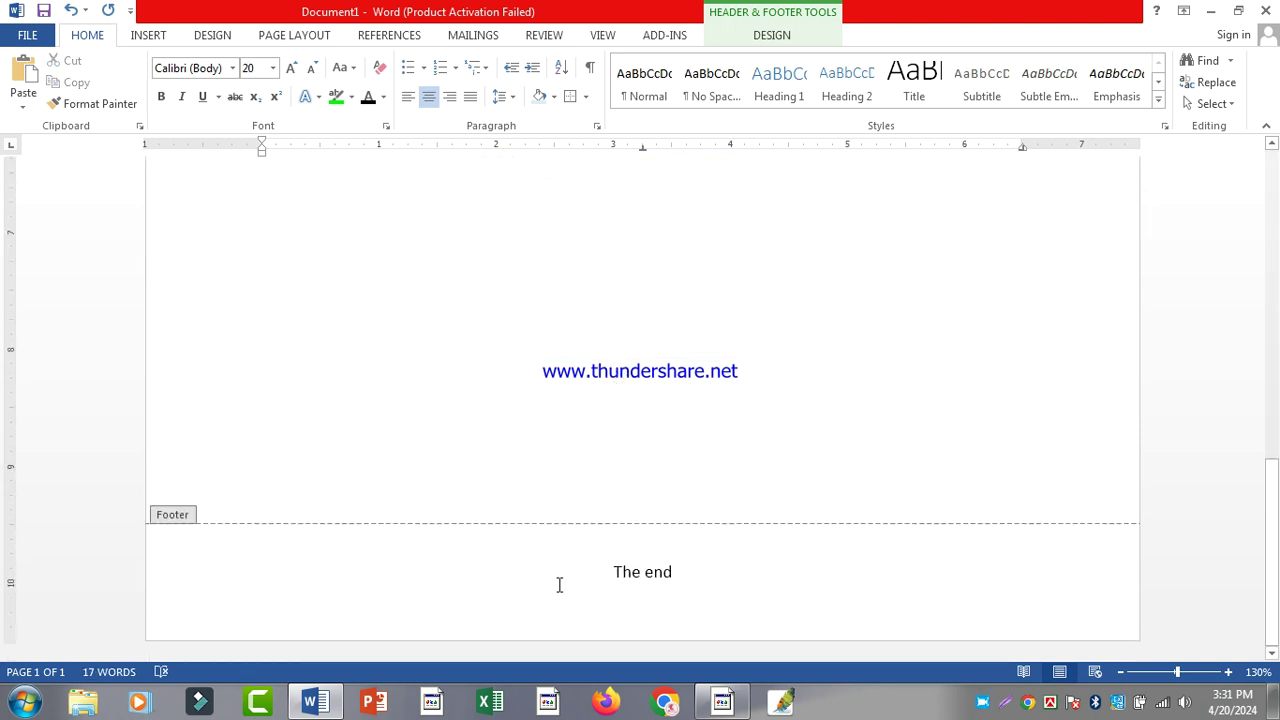
{"action": "scroll", "coordinate": [511, 314], "scroll_direction": "up", "scroll_amount": 5}
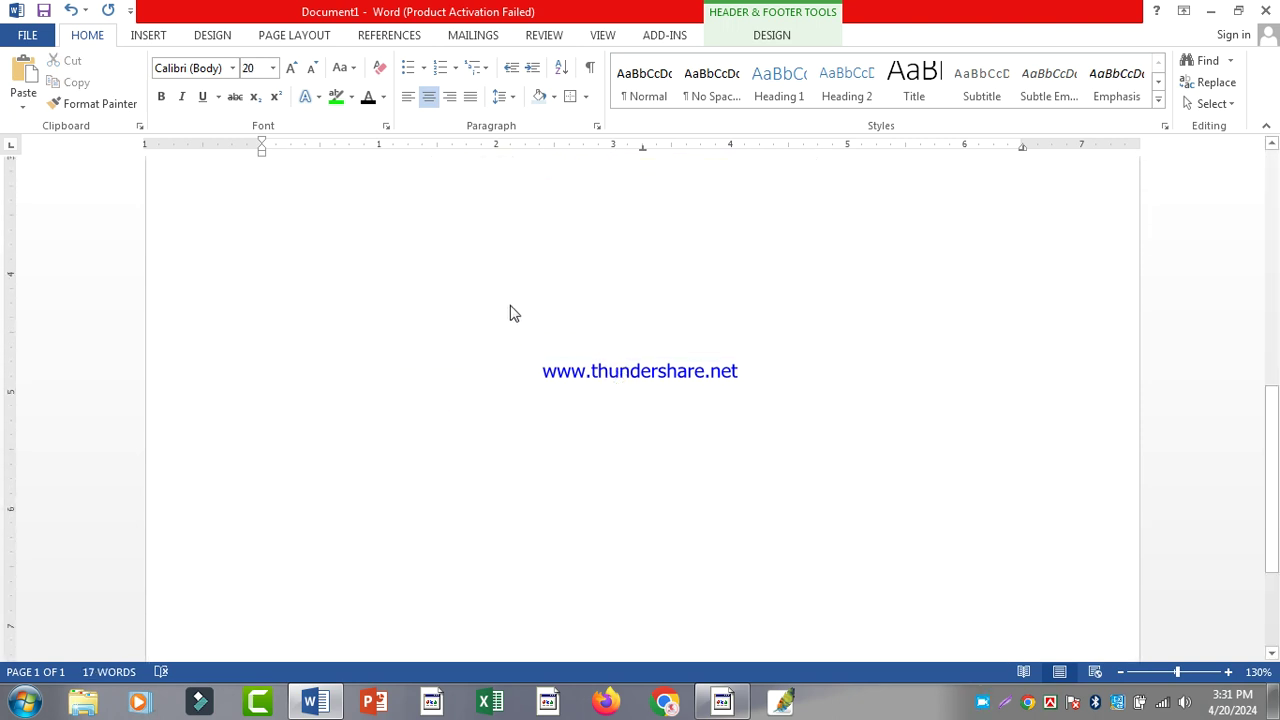
{"action": "left_click", "coordinate": [772, 35]}
{"action": "scroll", "coordinate": [972, 100], "scroll_direction": "up", "scroll_amount": 7}
{"action": "scroll", "coordinate": [897, 300], "scroll_direction": "up", "scroll_amount": 4}
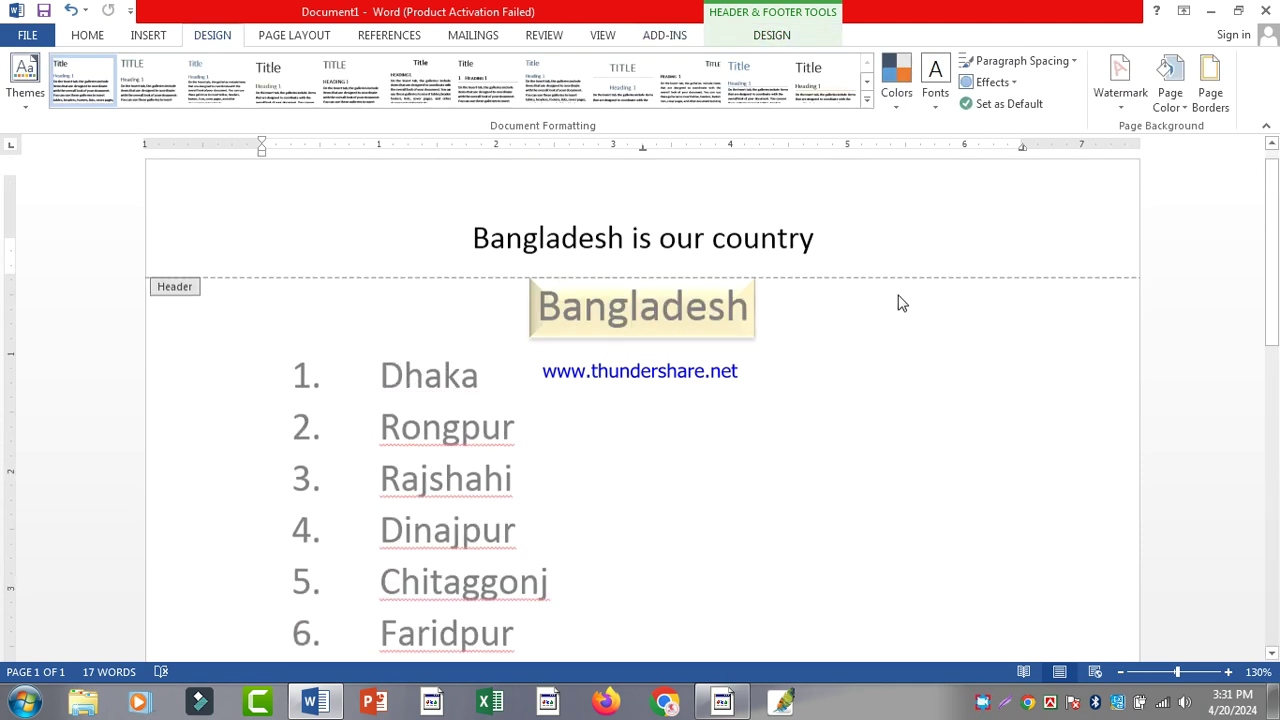
{"action": "scroll", "coordinate": [800, 37], "scroll_direction": "up", "scroll_amount": 2}
{"action": "left_click", "coordinate": [793, 35]}
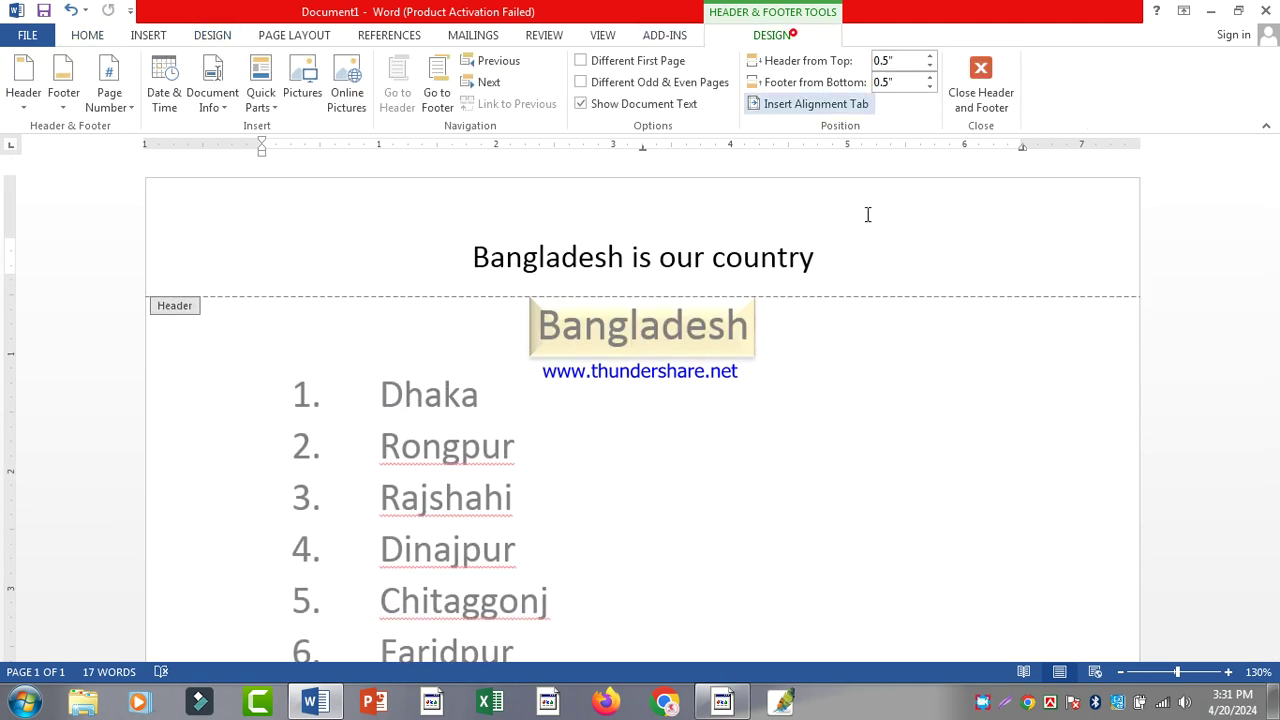
{"action": "left_click", "coordinate": [989, 96]}
{"action": "scroll", "coordinate": [755, 427], "scroll_direction": "up", "scroll_amount": 1}
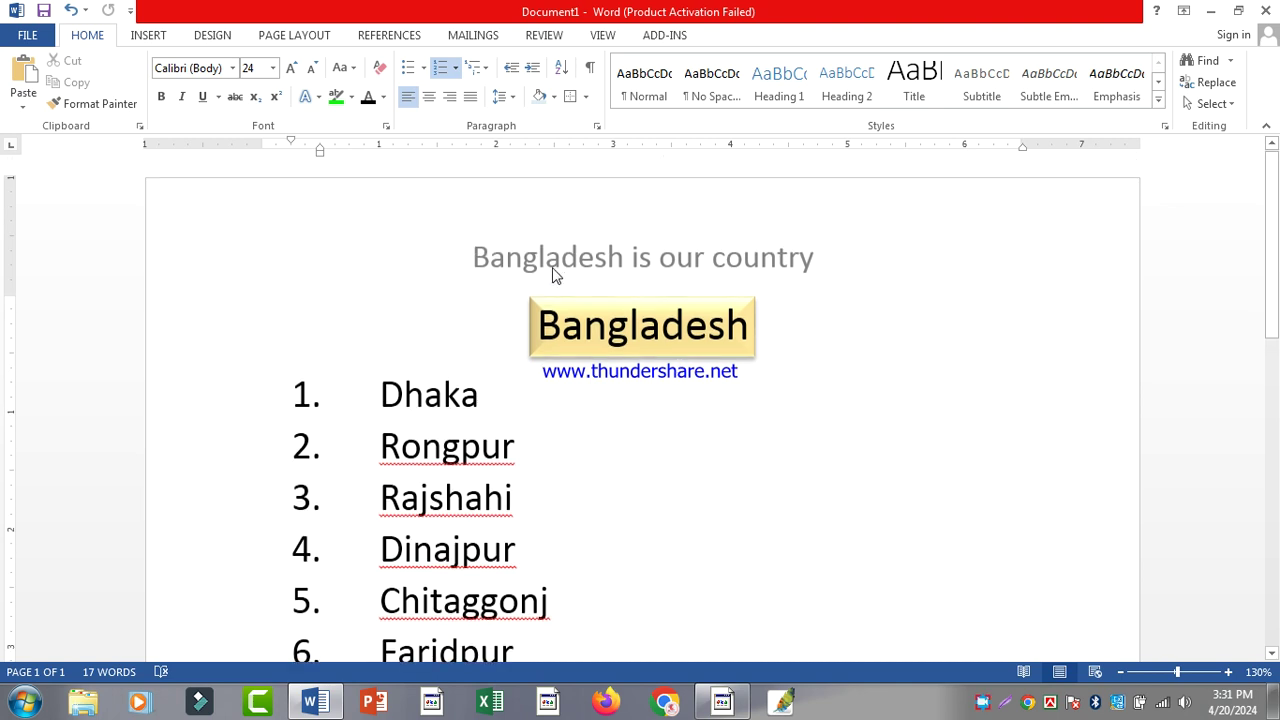
Try to place the cursor in the header text from the document body
{"action": "left_click", "coordinate": [642, 262]}
{"action": "left_click", "coordinate": [641, 257]}
{"action": "left_click", "coordinate": [562, 265]}
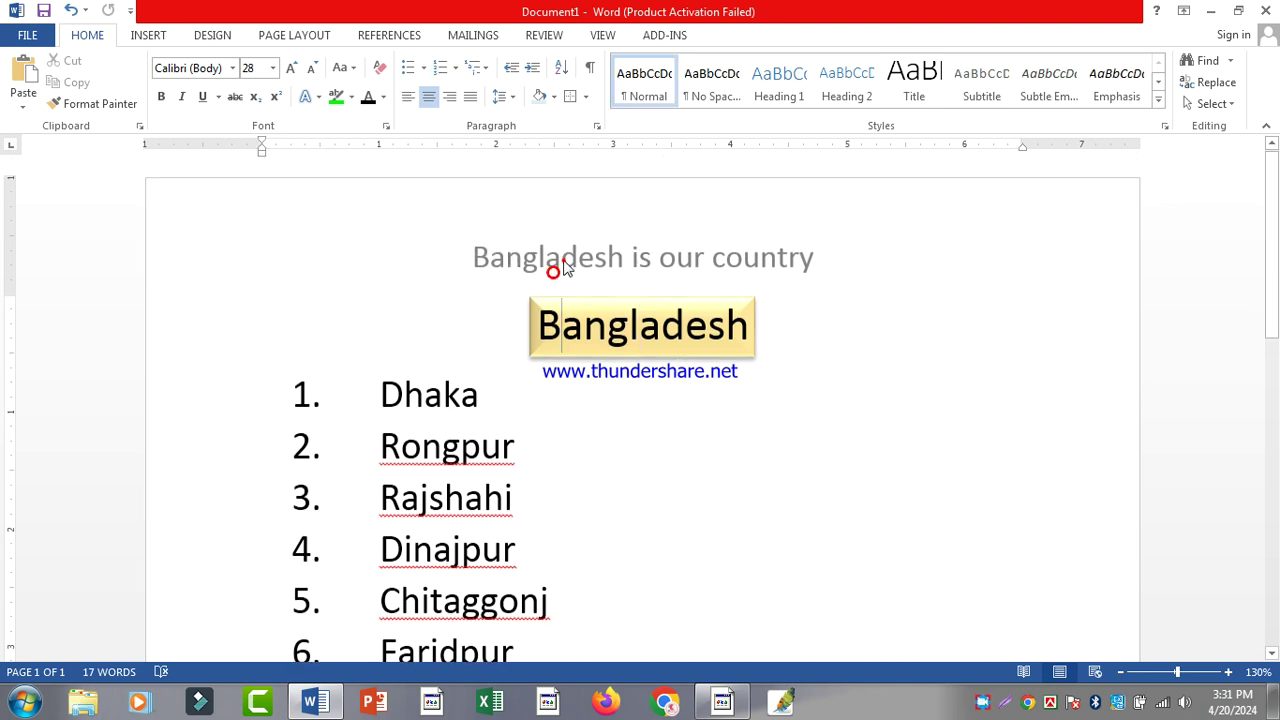
{"action": "left_click", "coordinate": [598, 258]}
{"action": "left_click", "coordinate": [548, 256]}
{"action": "left_click", "coordinate": [819, 254]}
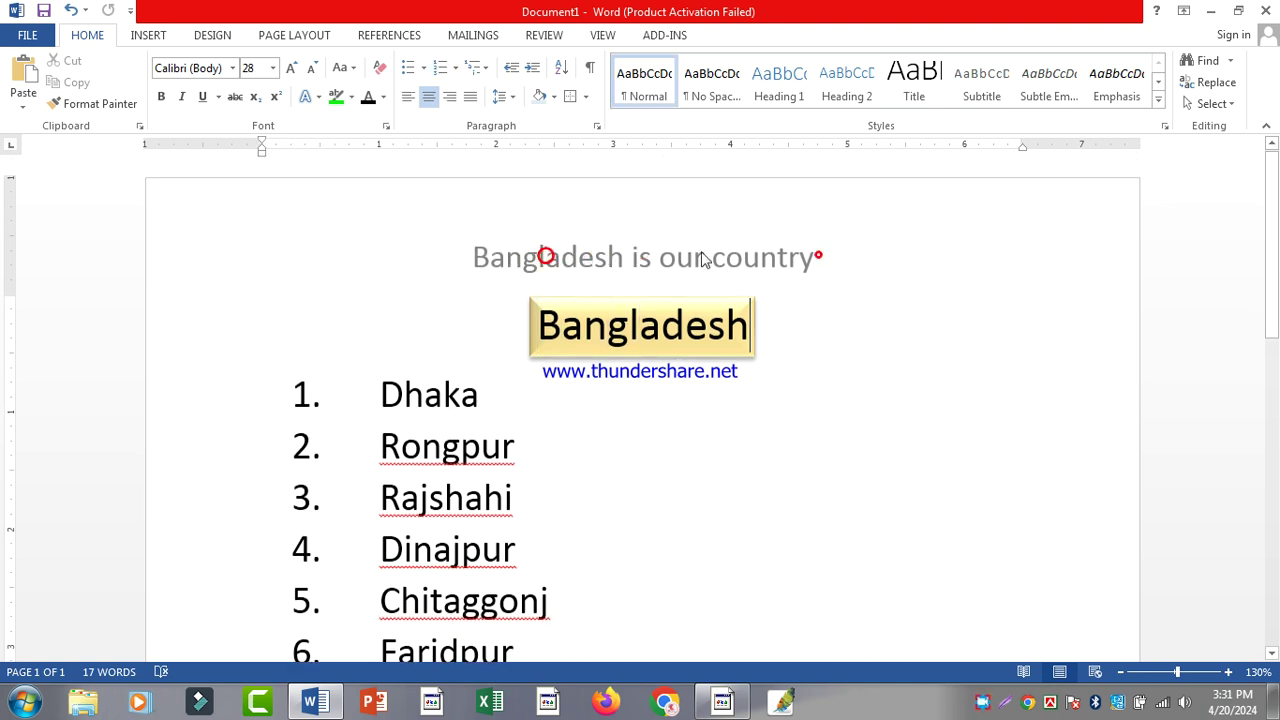
{"action": "left_click", "coordinate": [603, 254]}
{"action": "left_click", "coordinate": [740, 262]}
{"action": "left_click", "coordinate": [740, 259]}
{"action": "left_click", "coordinate": [717, 267]}
Check the header and footer in the print preview, and return to the document
{"action": "scroll", "coordinate": [694, 440], "scroll_direction": "down", "scroll_amount": 4}
{"action": "scroll", "coordinate": [686, 424], "scroll_direction": "up", "scroll_amount": 4}
{"action": "key", "text": "ctrl+p"}
{"action": "left_click", "coordinate": [837, 177]}
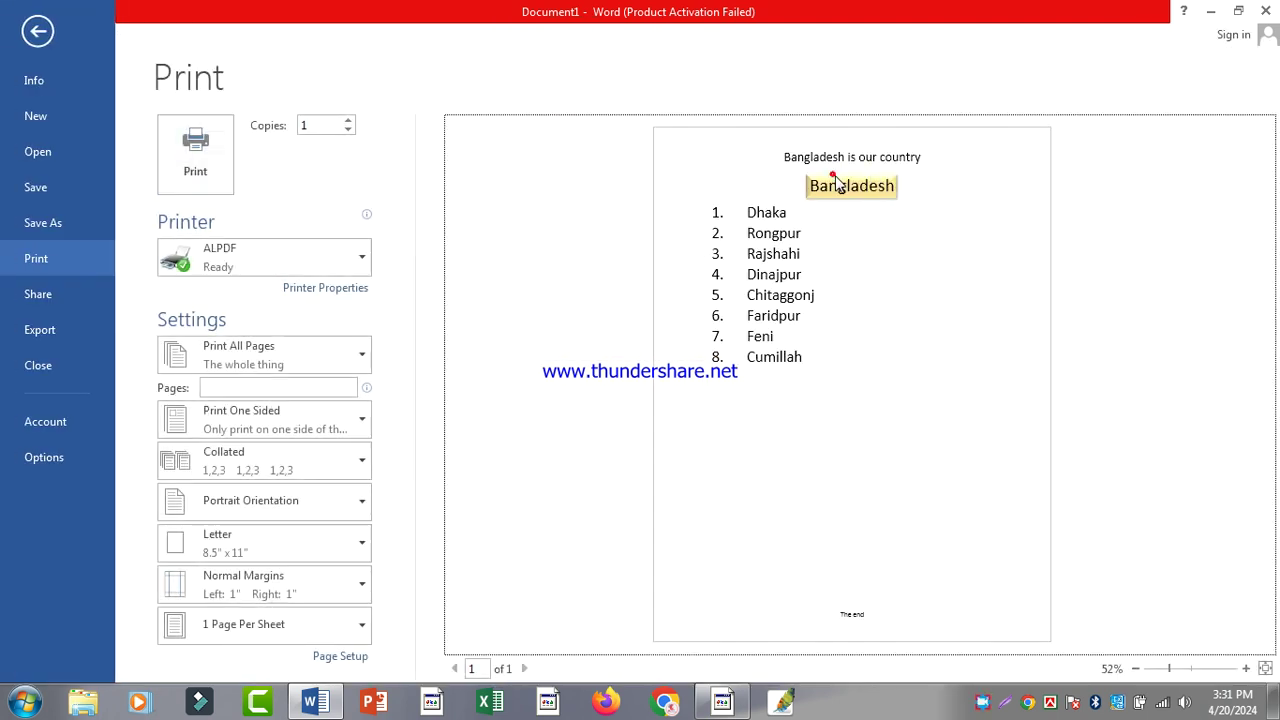
{"action": "key", "text": "Escape"}
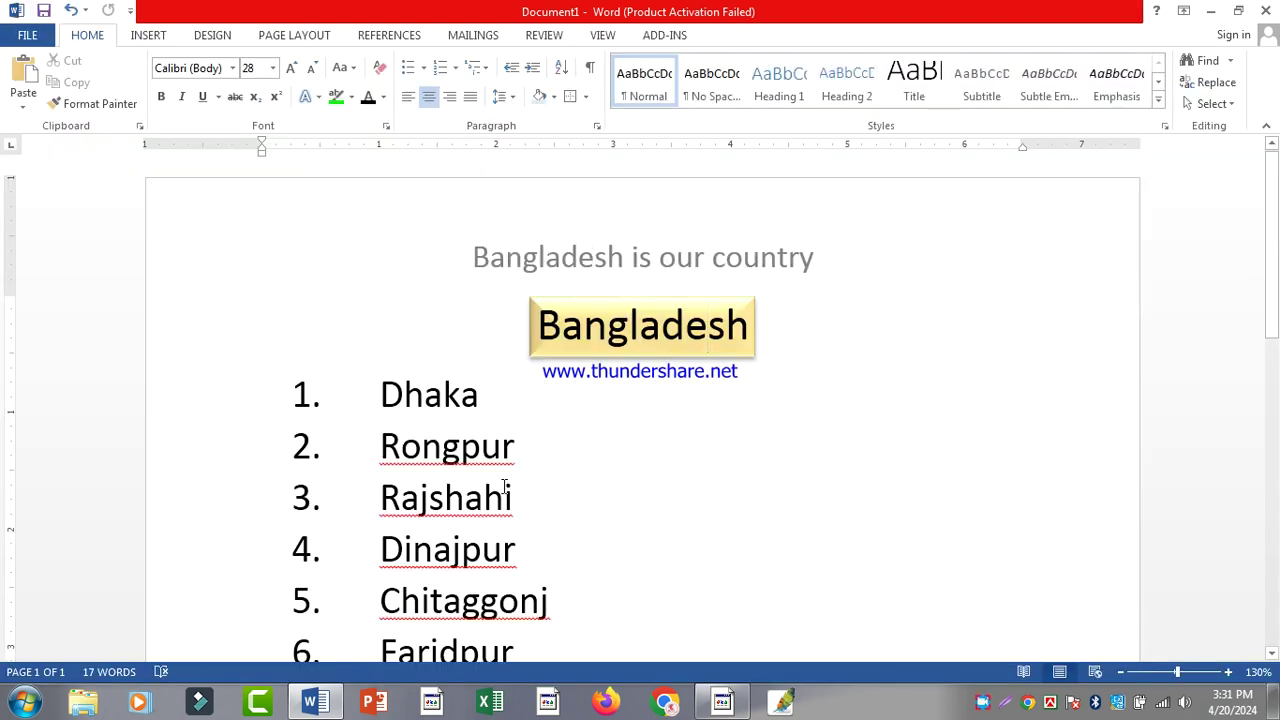
Examine how the header and footer repeat on the first page and on additional blank pages
{"action": "scroll", "coordinate": [629, 543], "scroll_direction": "down", "scroll_amount": 10}
{"action": "scroll", "coordinate": [689, 469], "scroll_direction": "up", "scroll_amount": 10}
{"action": "scroll", "coordinate": [686, 511], "scroll_direction": "down", "scroll_amount": 10}
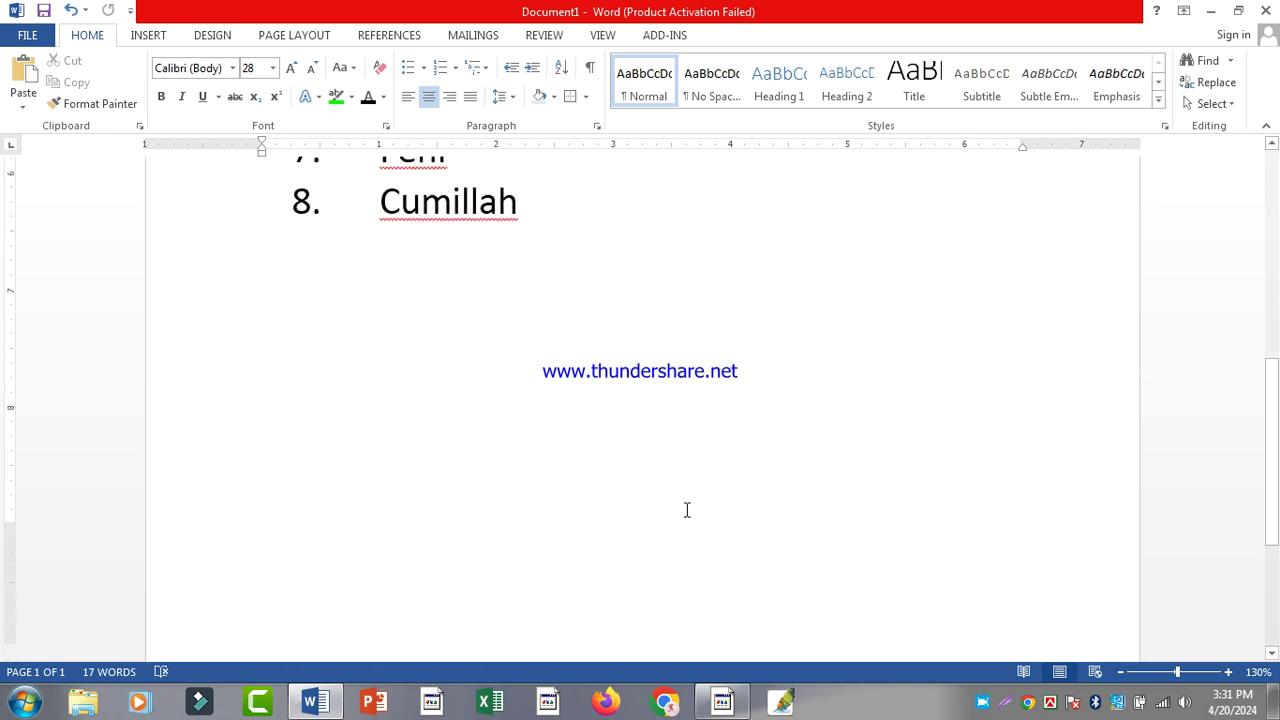
{"action": "scroll", "coordinate": [800, 487], "scroll_direction": "down", "scroll_amount": 8}
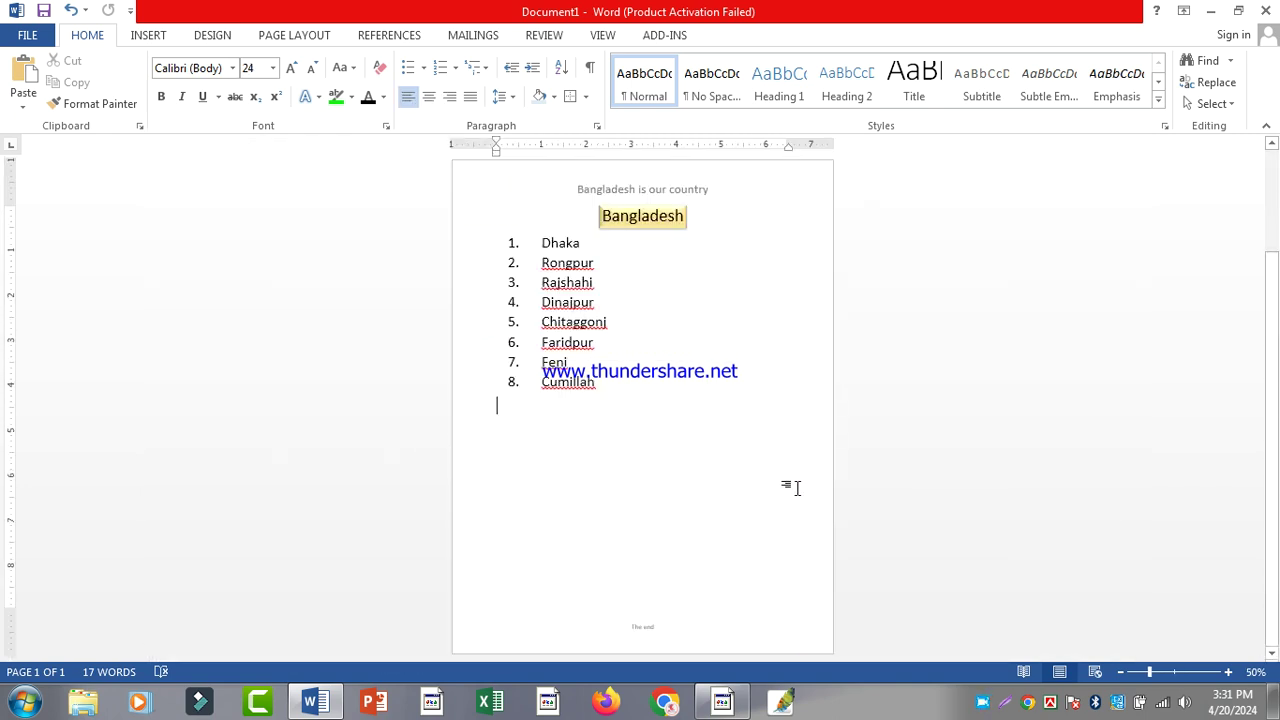
{"action": "scroll", "coordinate": [767, 431], "scroll_direction": "down", "scroll_amount": 10}
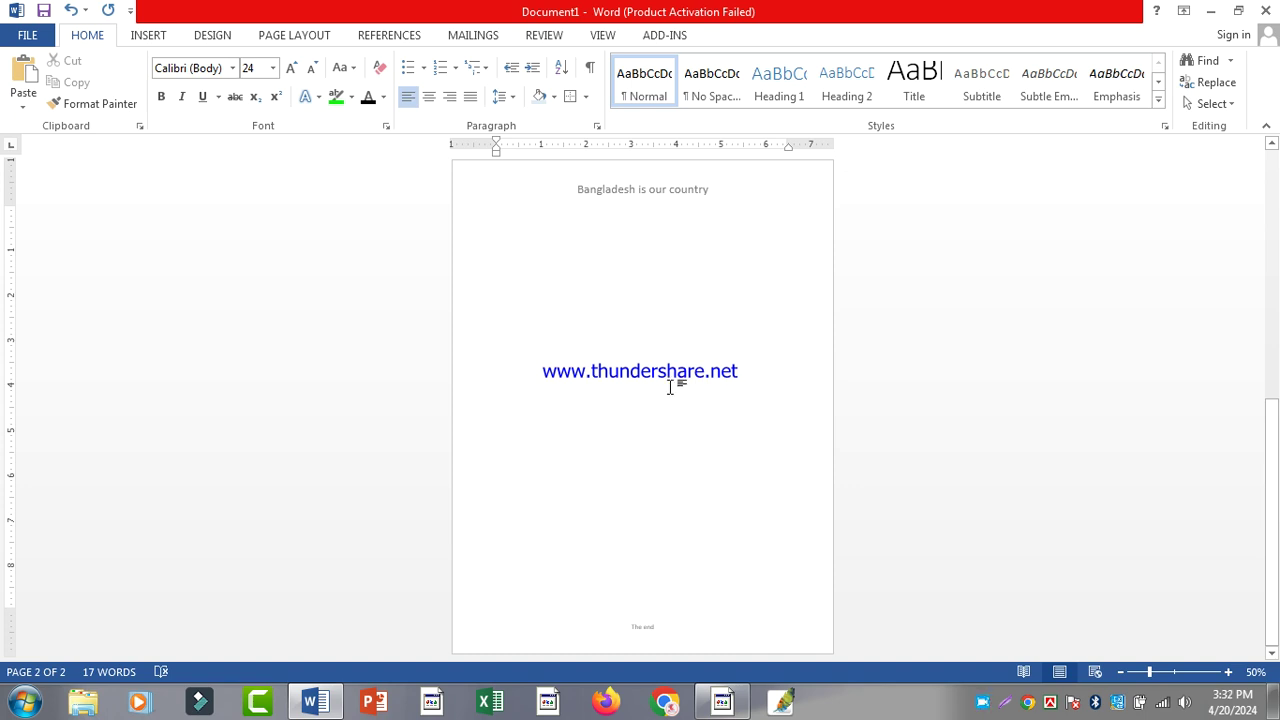
{"action": "scroll", "coordinate": [670, 383], "scroll_direction": "up", "scroll_amount": 6, "text": "ctrl"}
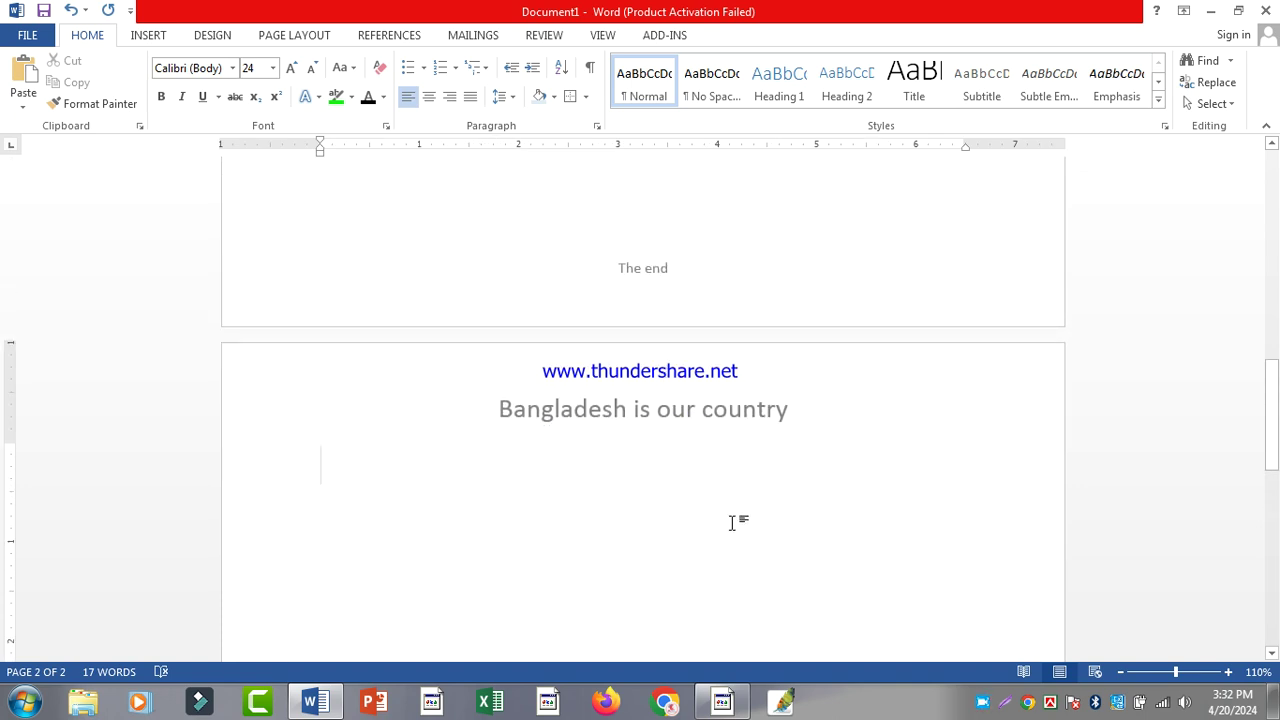
{"action": "scroll", "coordinate": [737, 530], "scroll_direction": "up", "scroll_amount": 3}
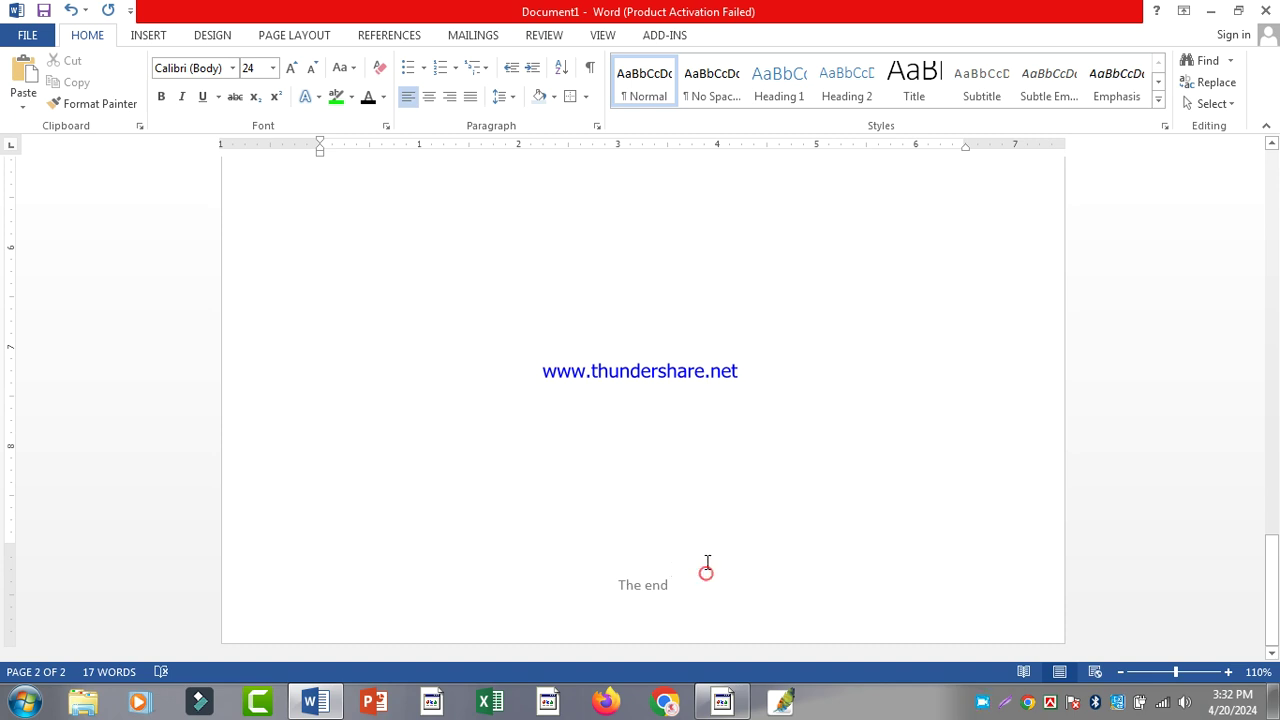
{"action": "scroll", "coordinate": [610, 503], "scroll_direction": "up", "scroll_amount": 5}
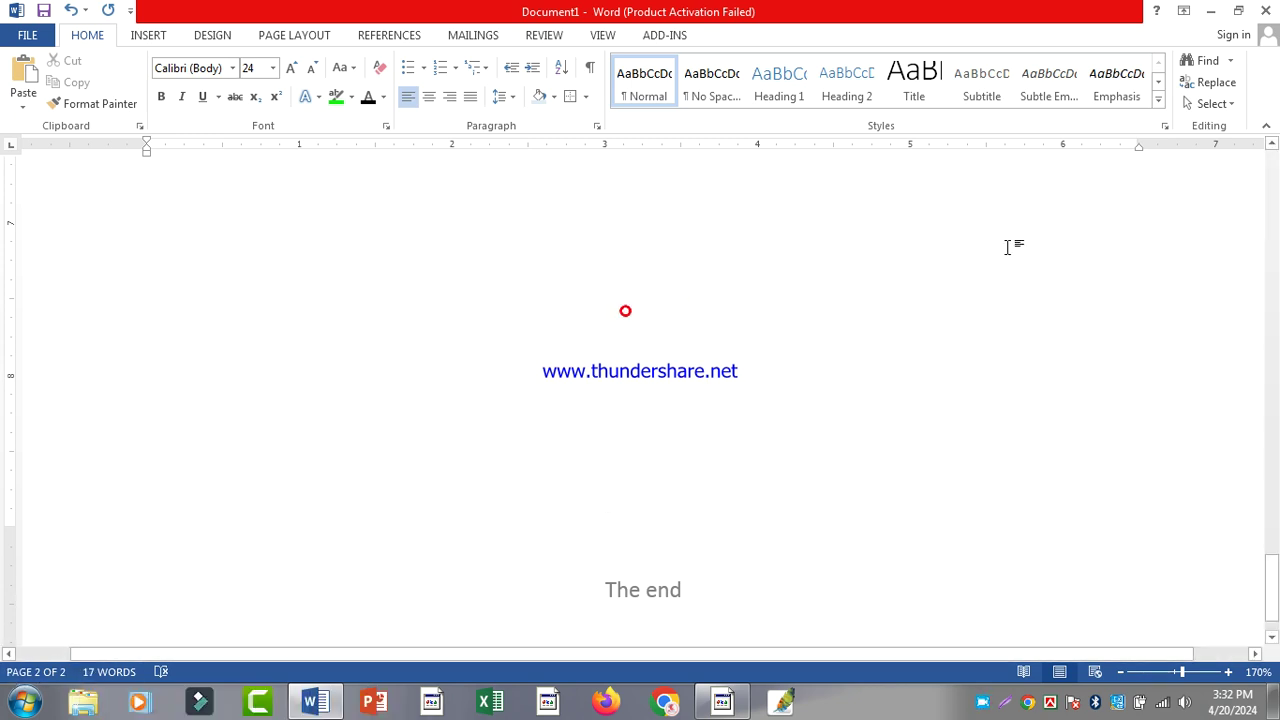
{"action": "scroll", "coordinate": [1009, 247], "scroll_direction": "down", "scroll_amount": 5}
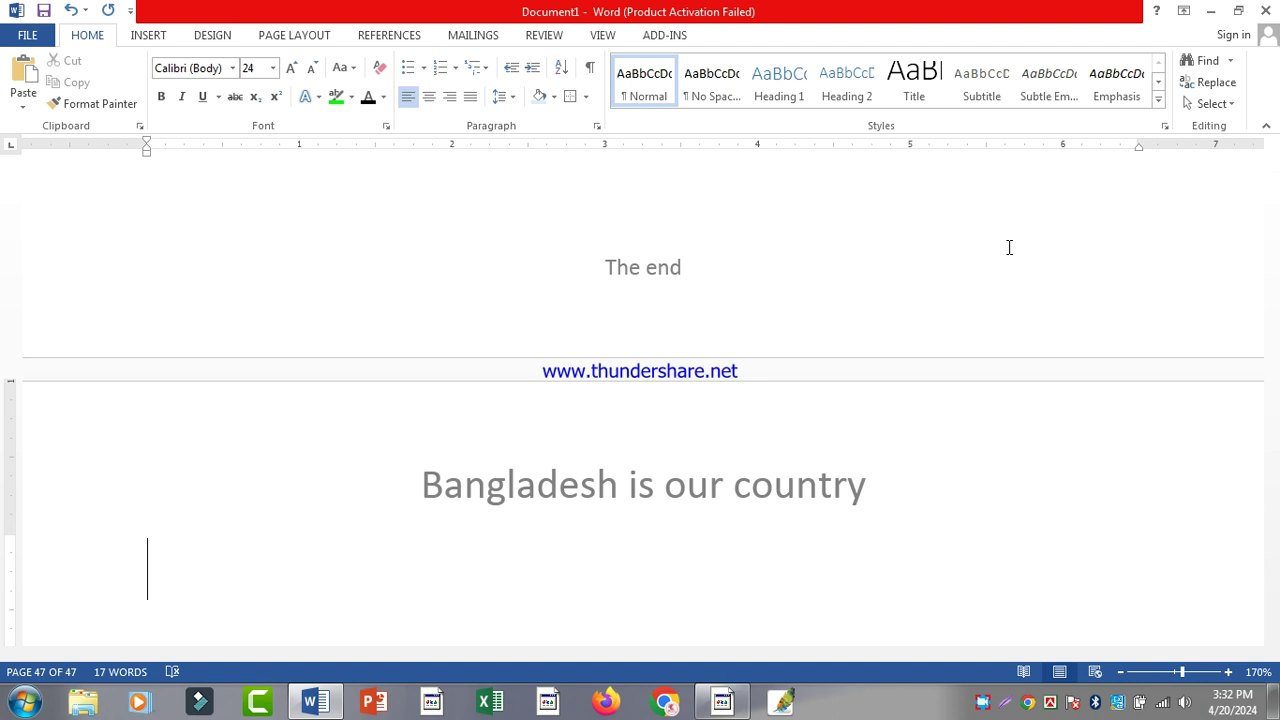
{"action": "scroll", "coordinate": [505, 465], "scroll_direction": "down", "scroll_amount": 3}
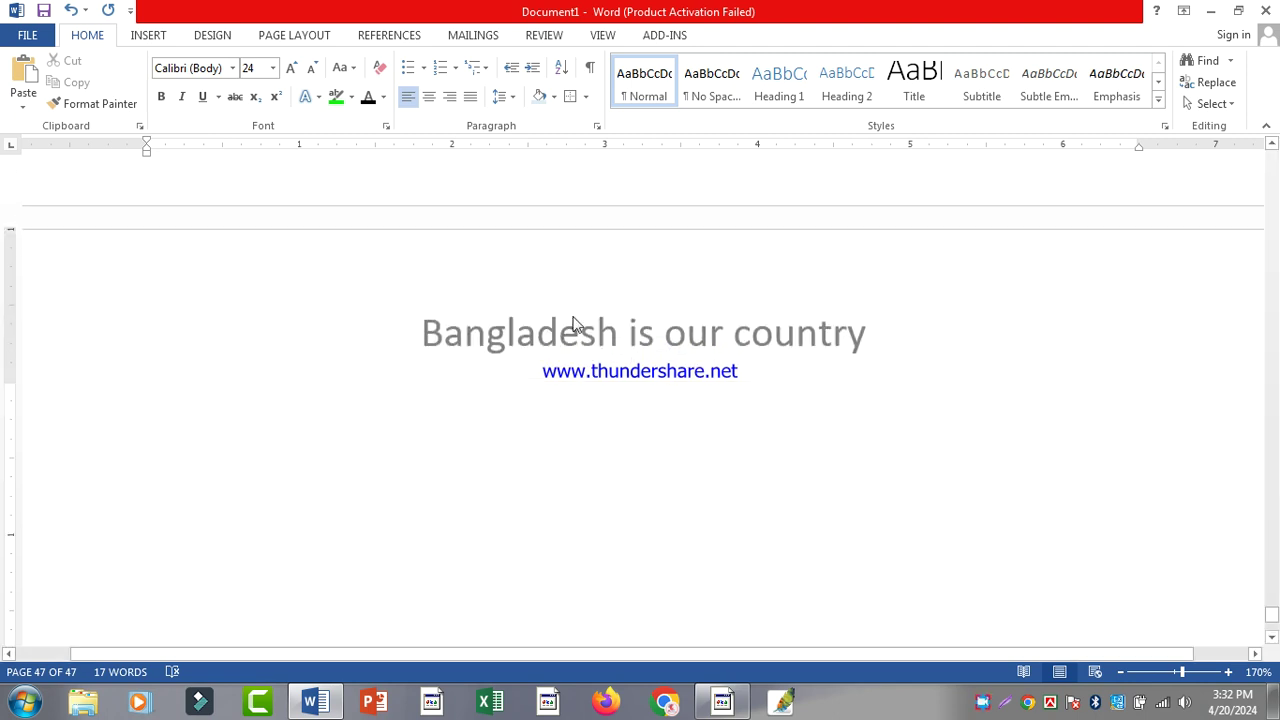
{"action": "scroll", "coordinate": [720, 437], "scroll_direction": "down", "scroll_amount": 5}
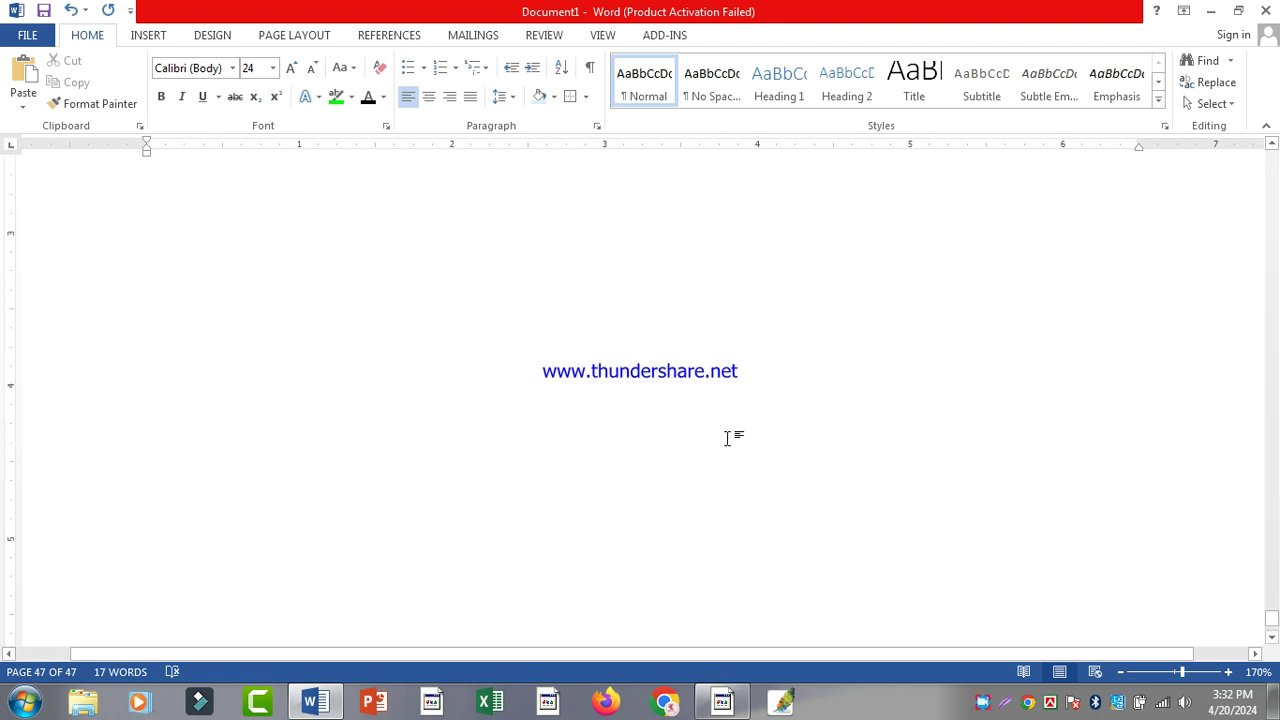
{"action": "scroll", "coordinate": [727, 437], "scroll_direction": "down", "scroll_amount": 5}
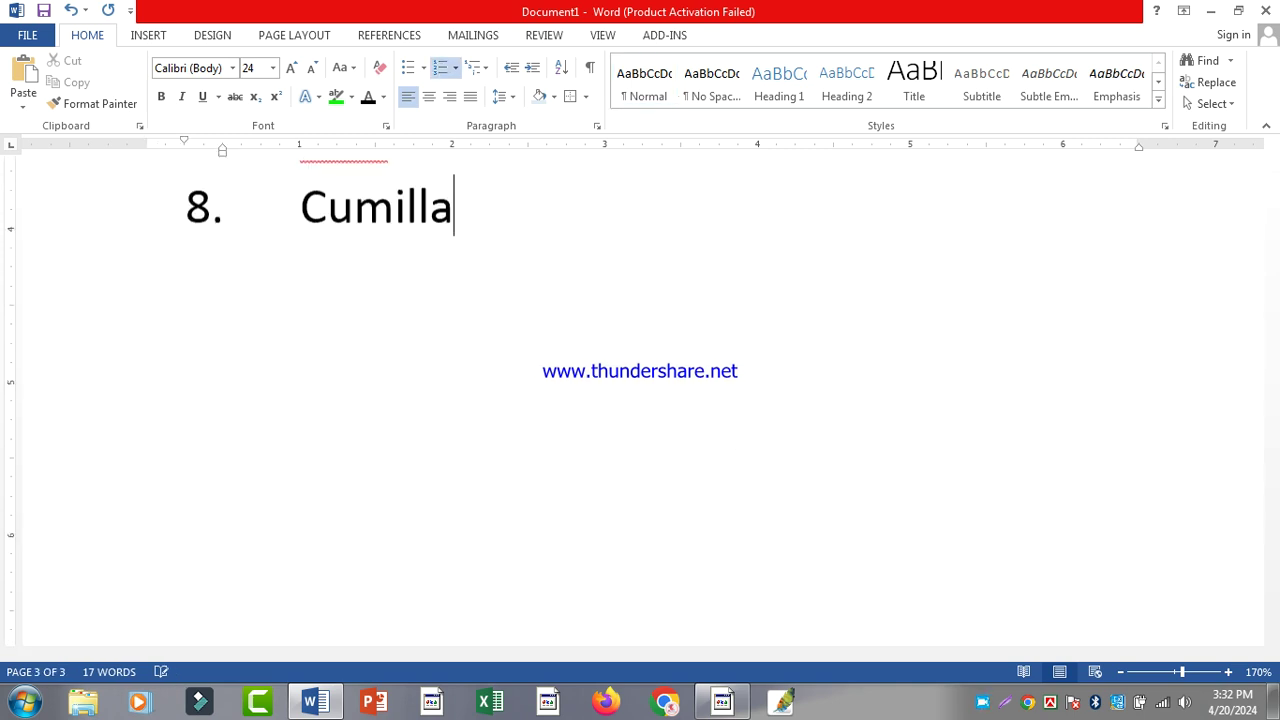
{"action": "scroll", "coordinate": [729, 434], "scroll_direction": "up", "scroll_amount": 8}
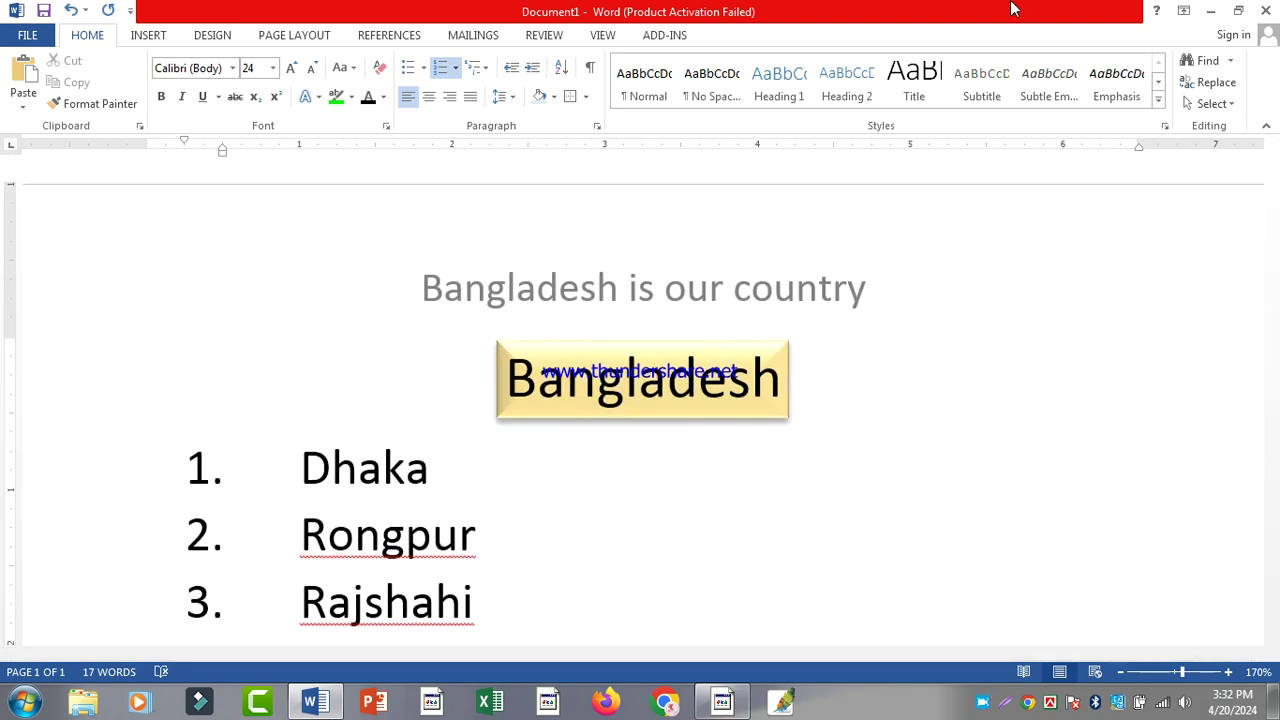
{"action": "scroll", "coordinate": [849, 329], "scroll_direction": "down", "scroll_amount": 7}
{"action": "left_click", "coordinate": [796, 364]}
{"action": "left_click", "coordinate": [754, 460]}
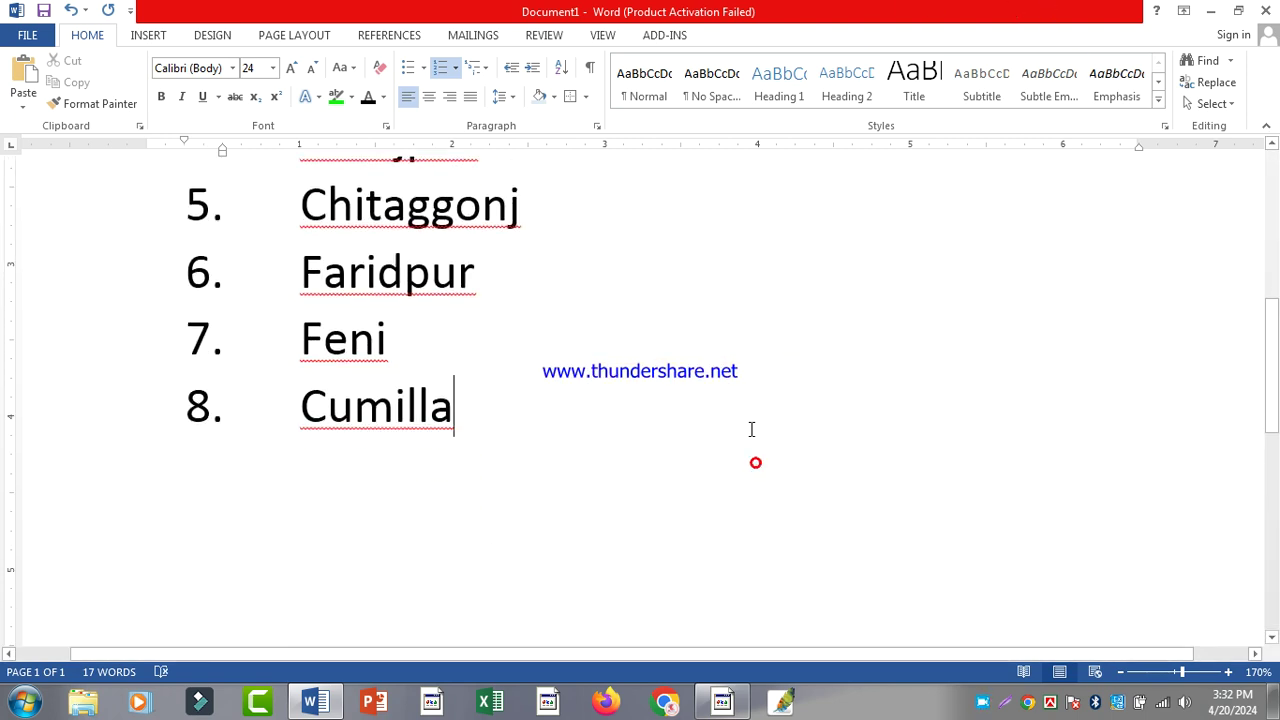
{"action": "scroll", "coordinate": [746, 414], "scroll_direction": "up", "scroll_amount": 7}
{"action": "scroll", "coordinate": [737, 364], "scroll_direction": "down", "scroll_amount": 11}
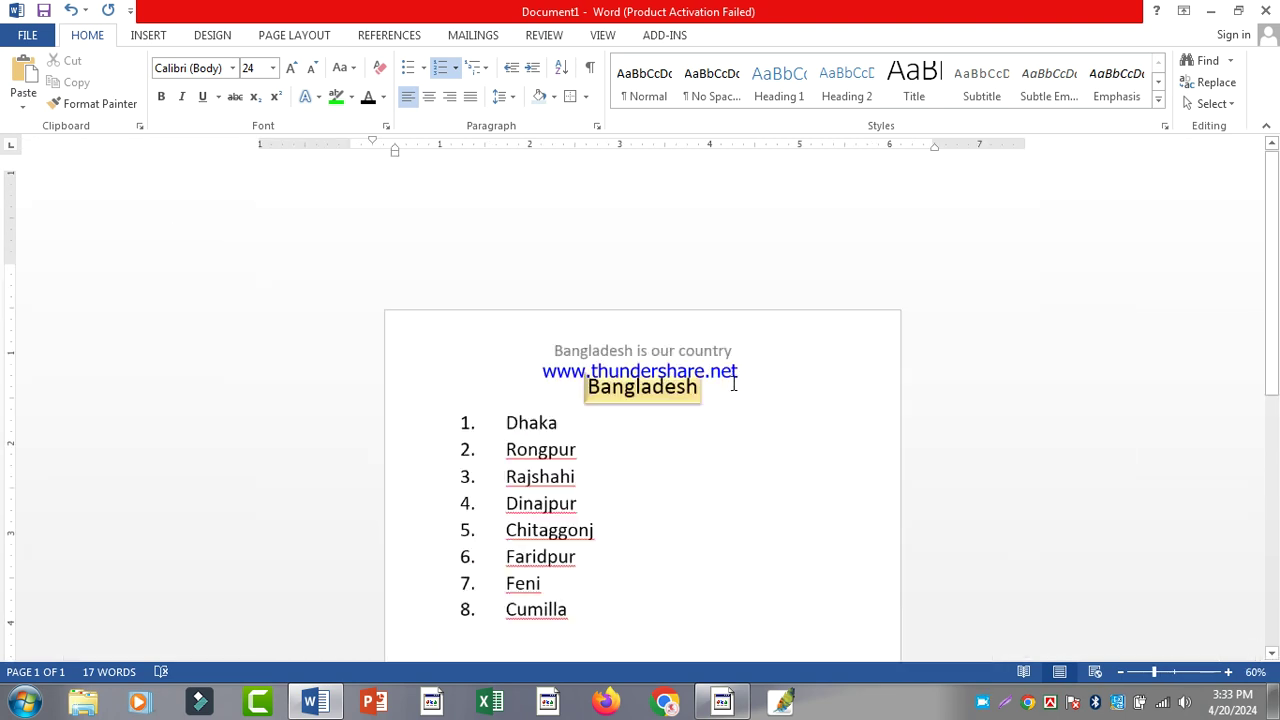
Insert a page number at the top of the page using the Plain Number 3 style
{"action": "left_click", "coordinate": [145, 36]}
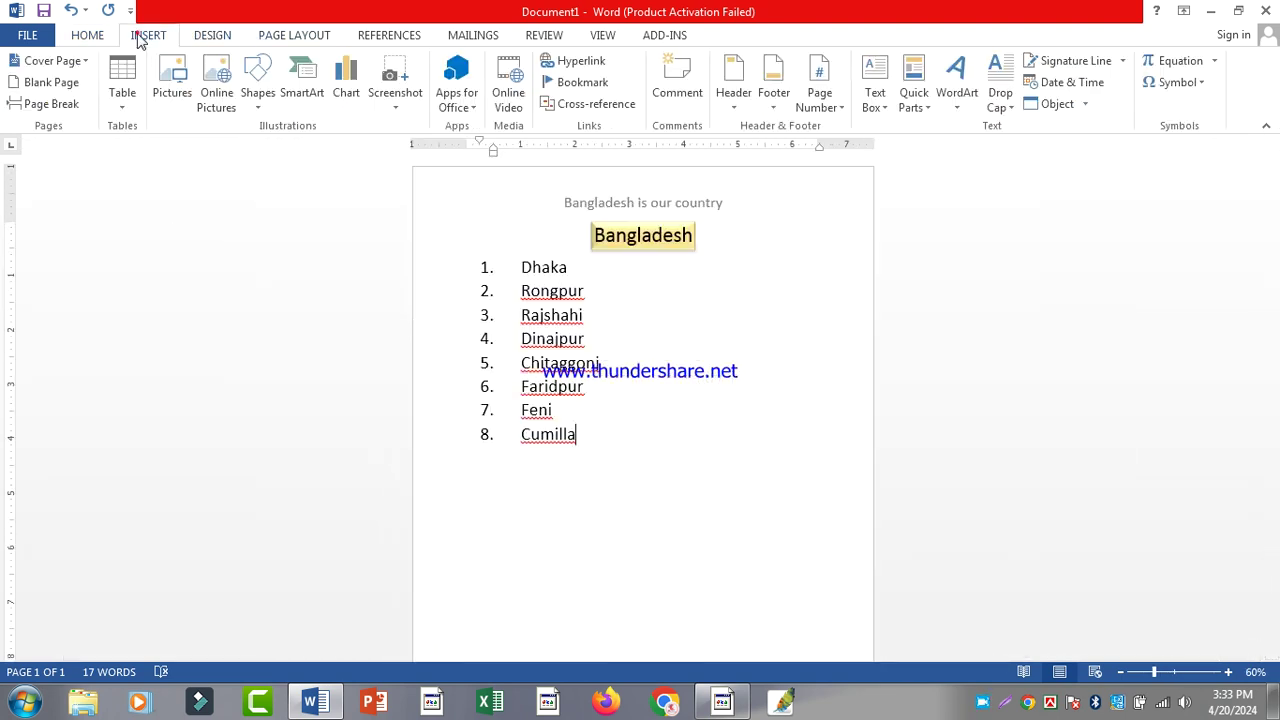
{"action": "left_click", "coordinate": [817, 100]}
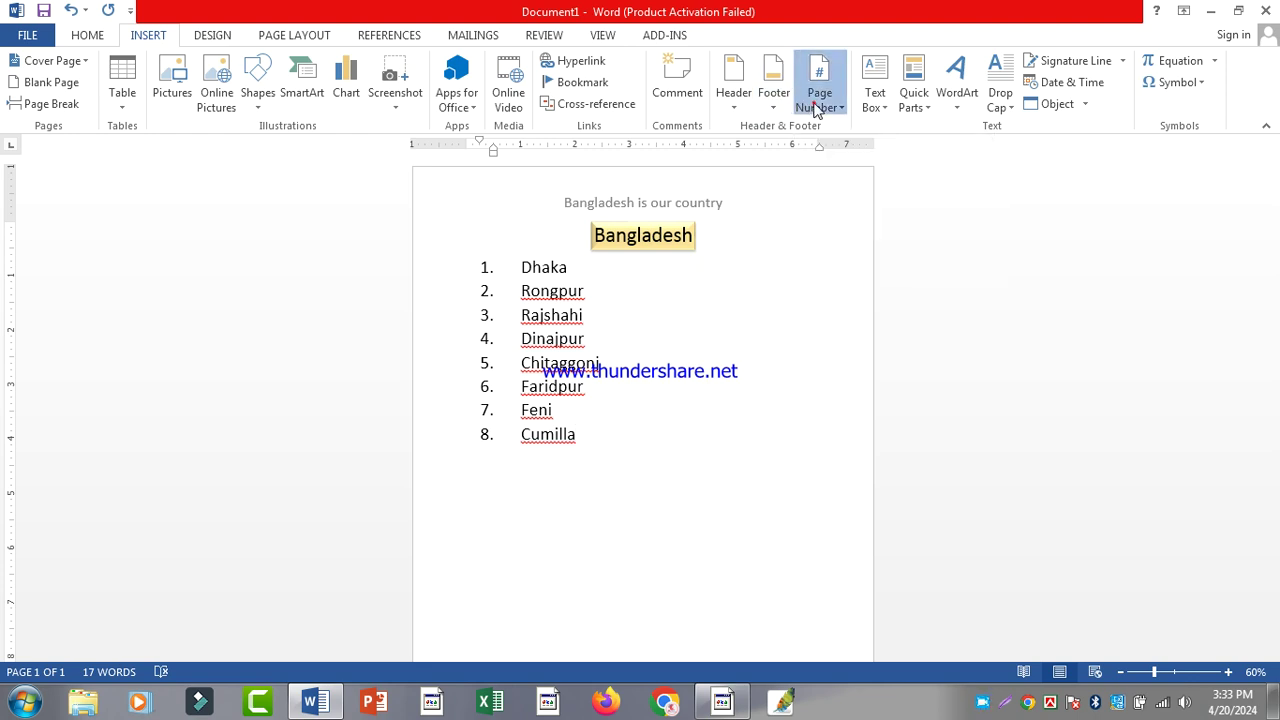
{"action": "mouse_move", "coordinate": [834, 137]}
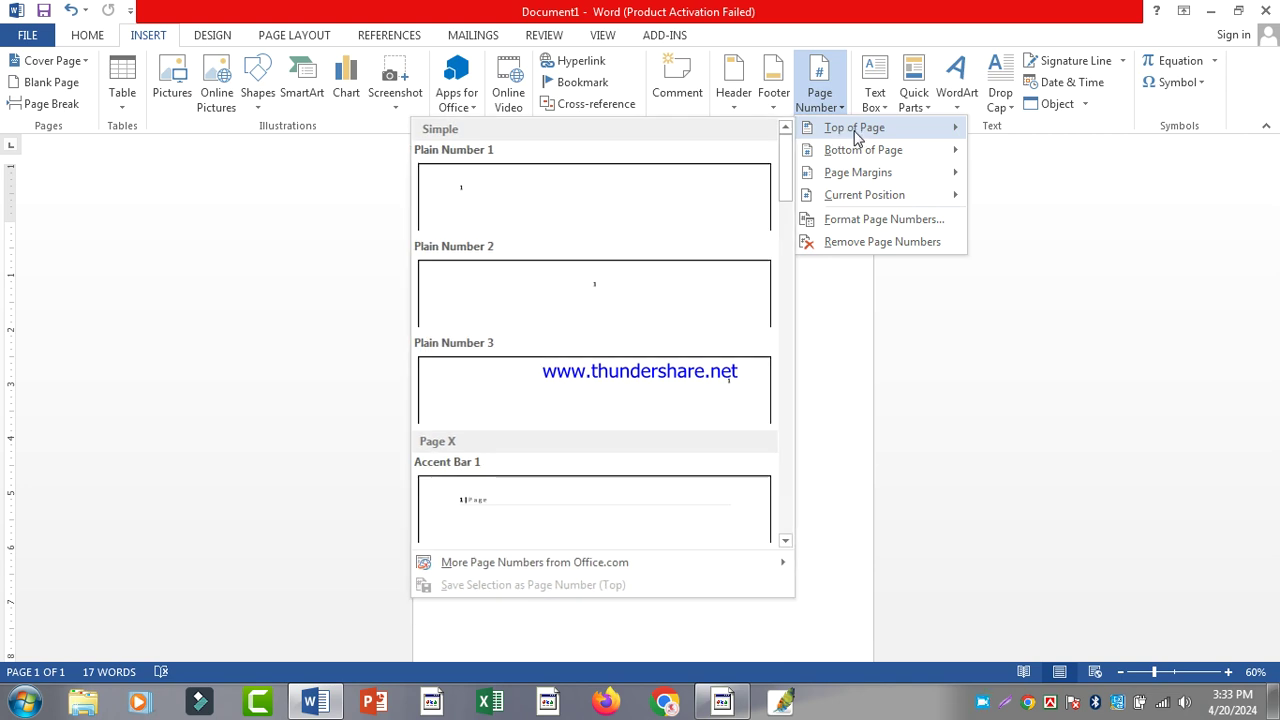
{"action": "mouse_move", "coordinate": [895, 157]}
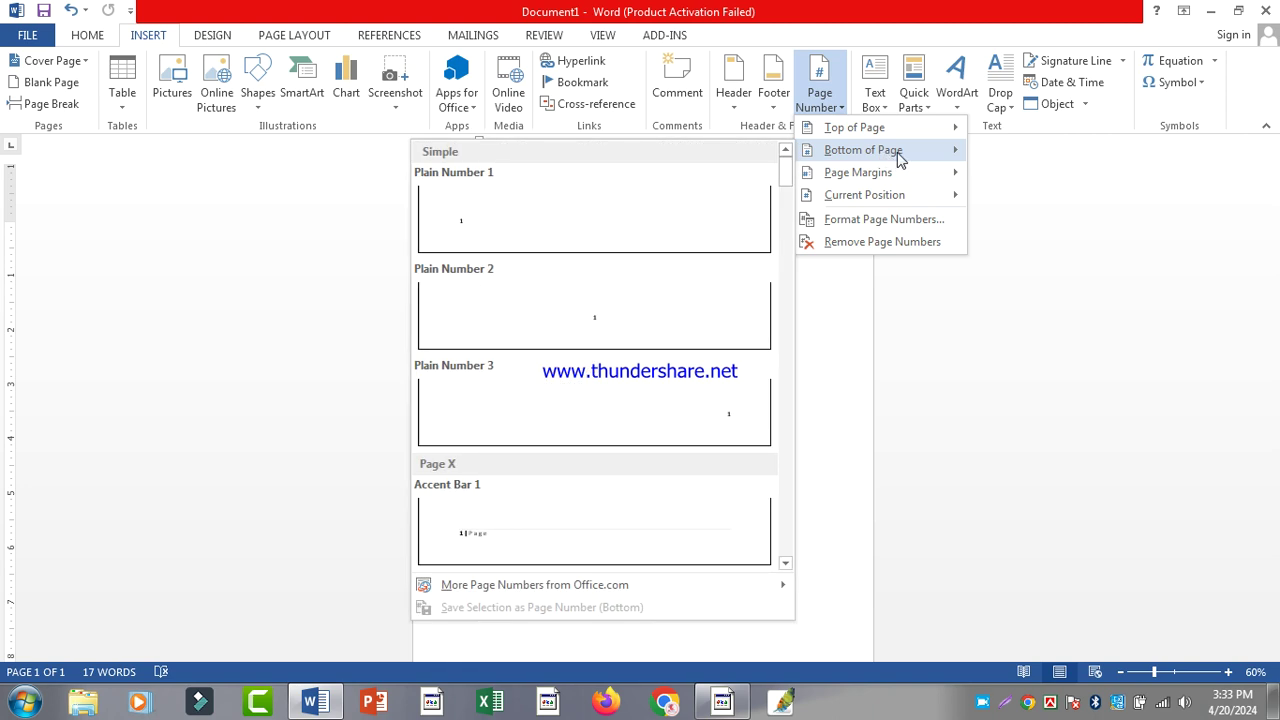
{"action": "mouse_move", "coordinate": [895, 124]}
{"action": "left_click", "coordinate": [724, 396]}
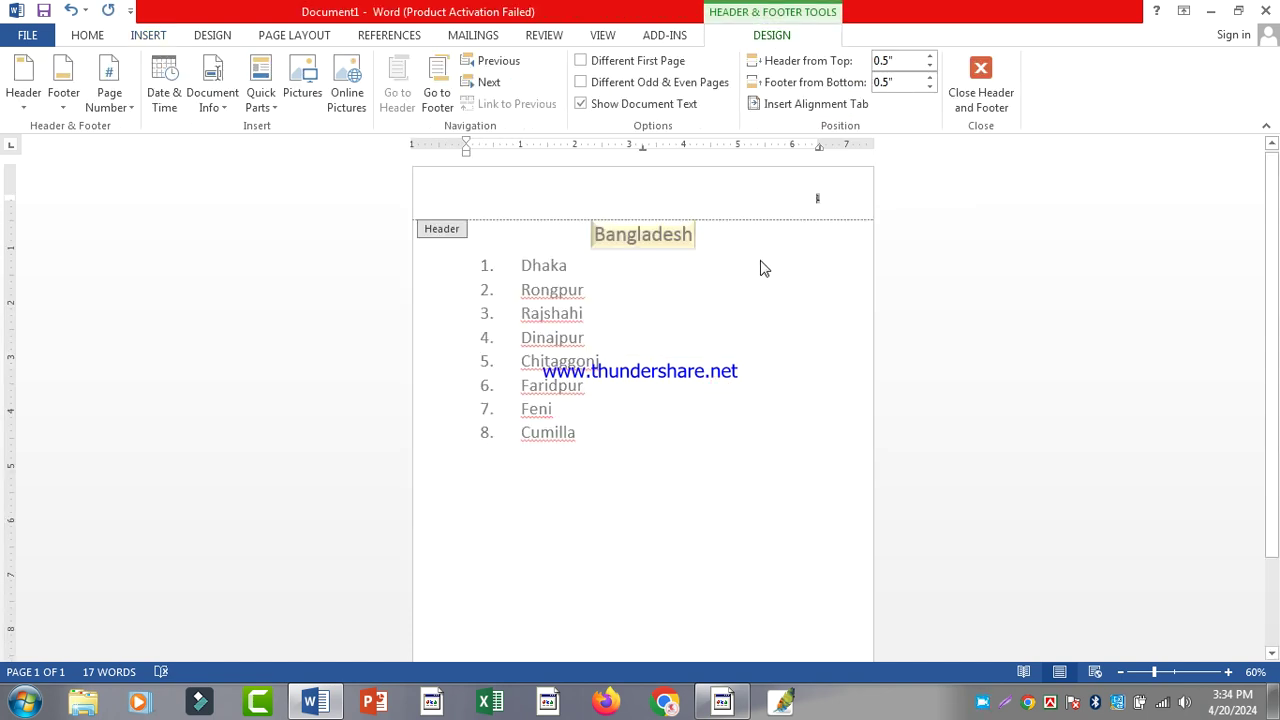
Close header editing and return to the document body
{"action": "scroll", "coordinate": [760, 268], "scroll_direction": "up", "scroll_amount": 8}
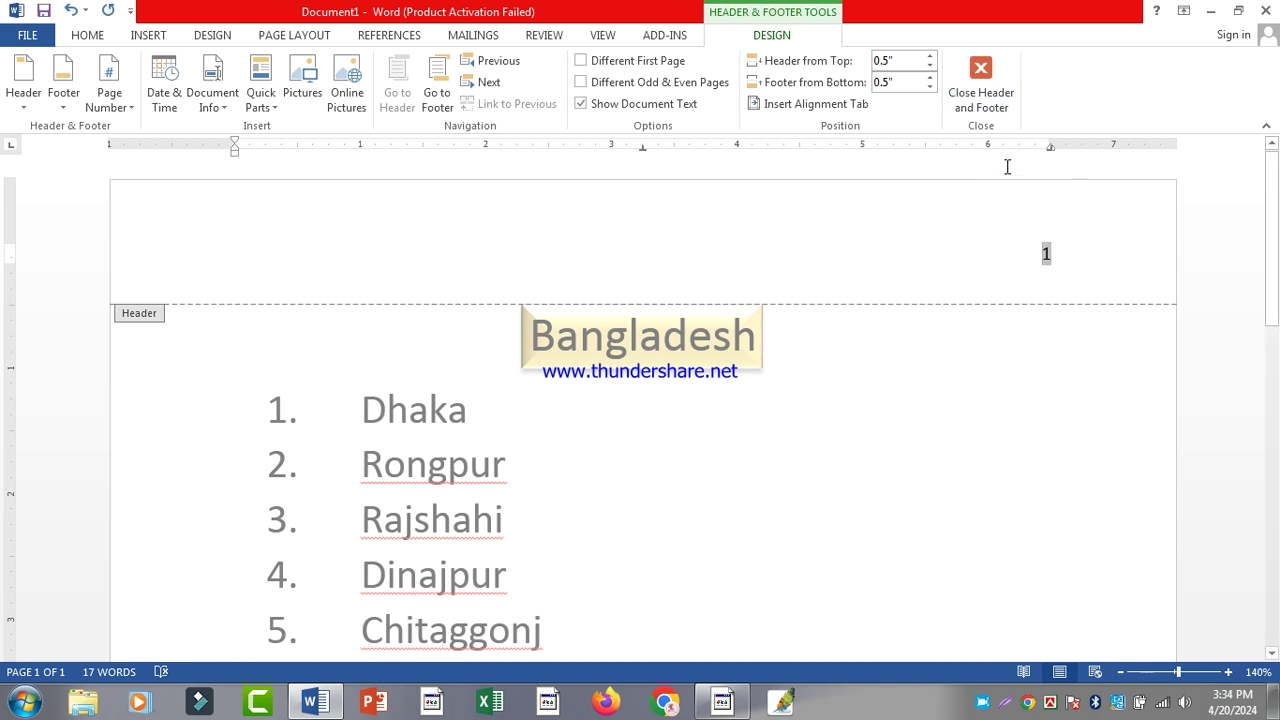
{"action": "left_click", "coordinate": [980, 85]}
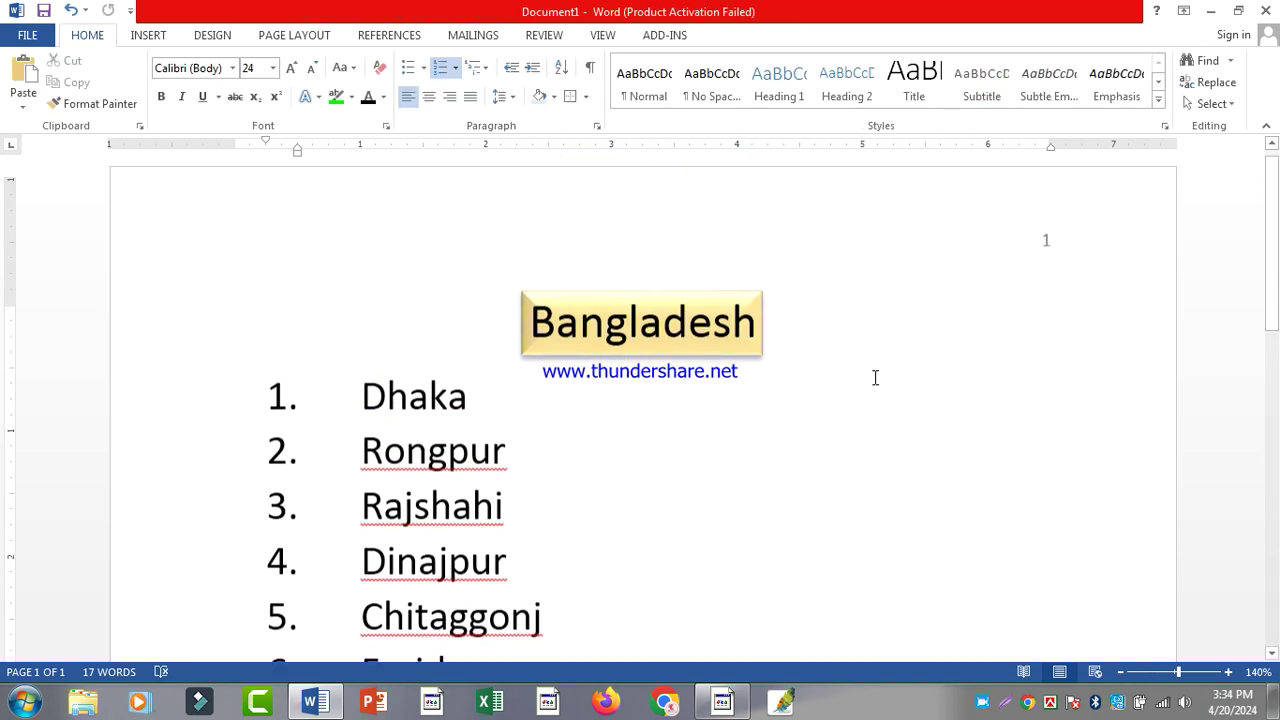
Add blank pages after the last list item, Cumilla, to check the page numbering
{"action": "scroll", "coordinate": [889, 517], "scroll_direction": "down", "scroll_amount": 10}
{"action": "left_click", "coordinate": [929, 502]}
{"action": "key", "text": "Return"}
{"action": "scroll", "coordinate": [1031, 594], "scroll_direction": "down", "scroll_amount": 3}
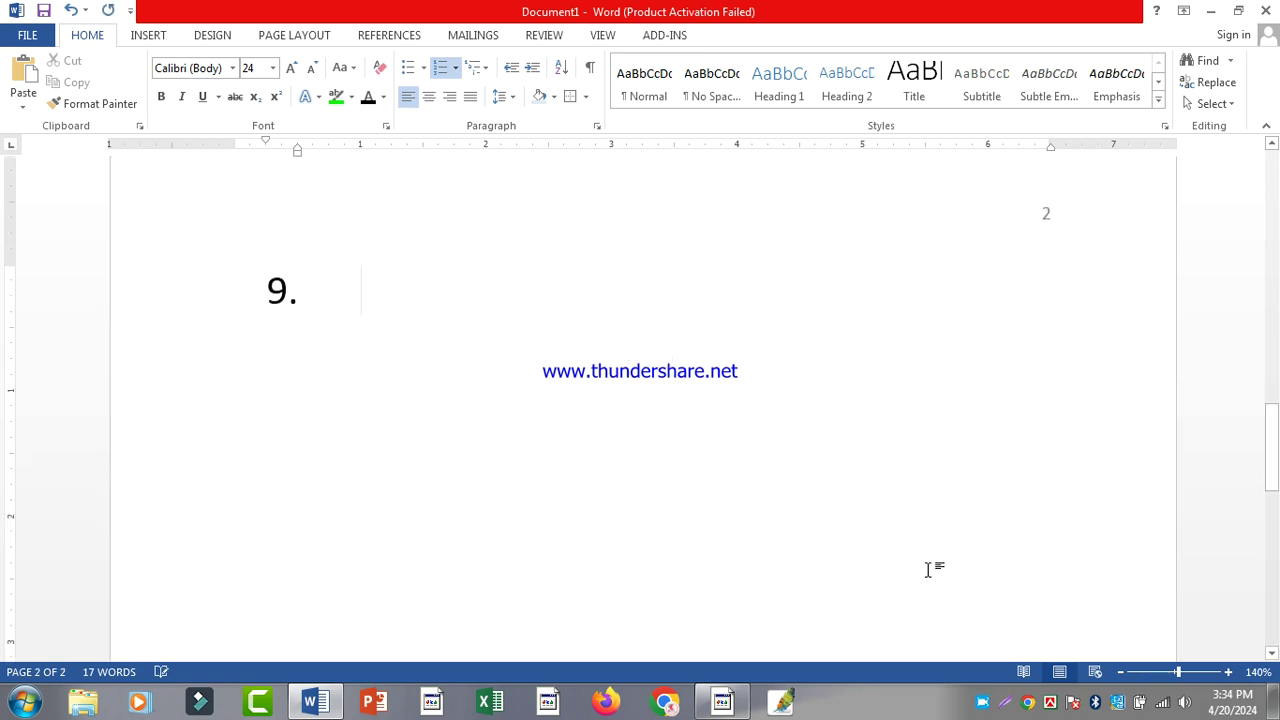
{"action": "key", "text": "Return"}
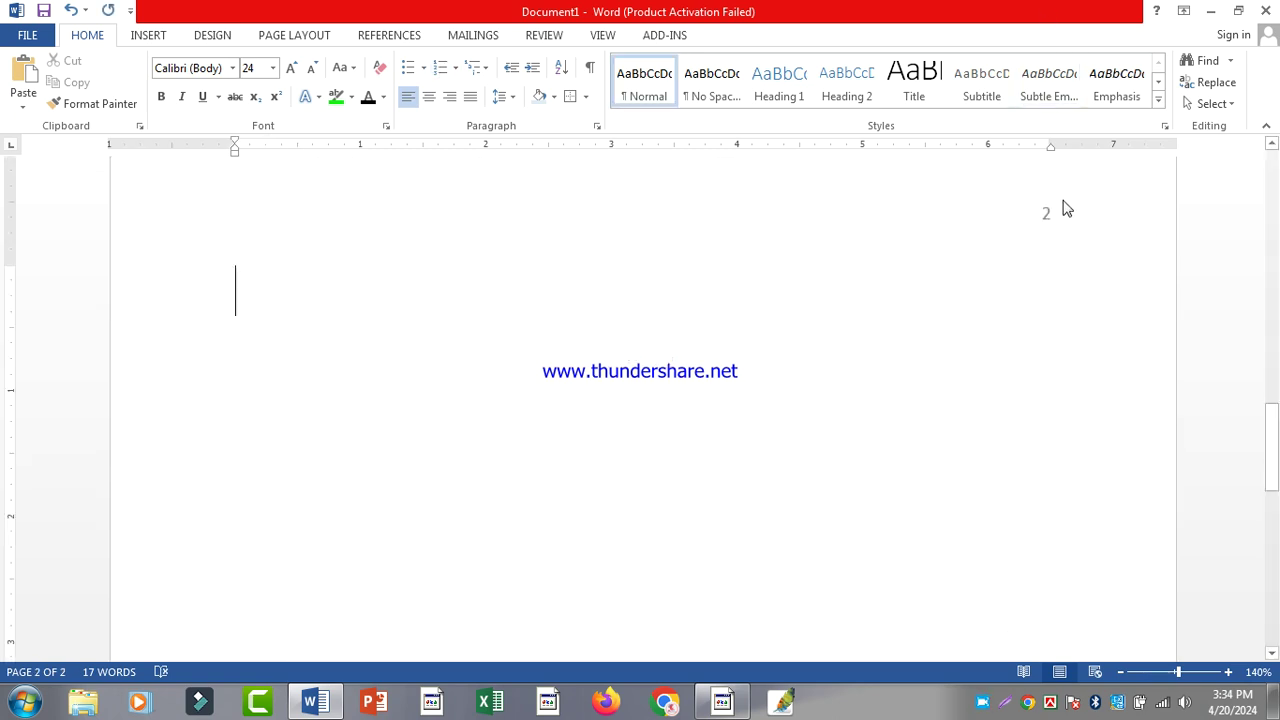
{"action": "scroll", "coordinate": [1200, 9], "scroll_direction": "down", "scroll_amount": 5}
{"action": "scroll", "coordinate": [1203, 9], "scroll_direction": "down", "scroll_amount": 5}
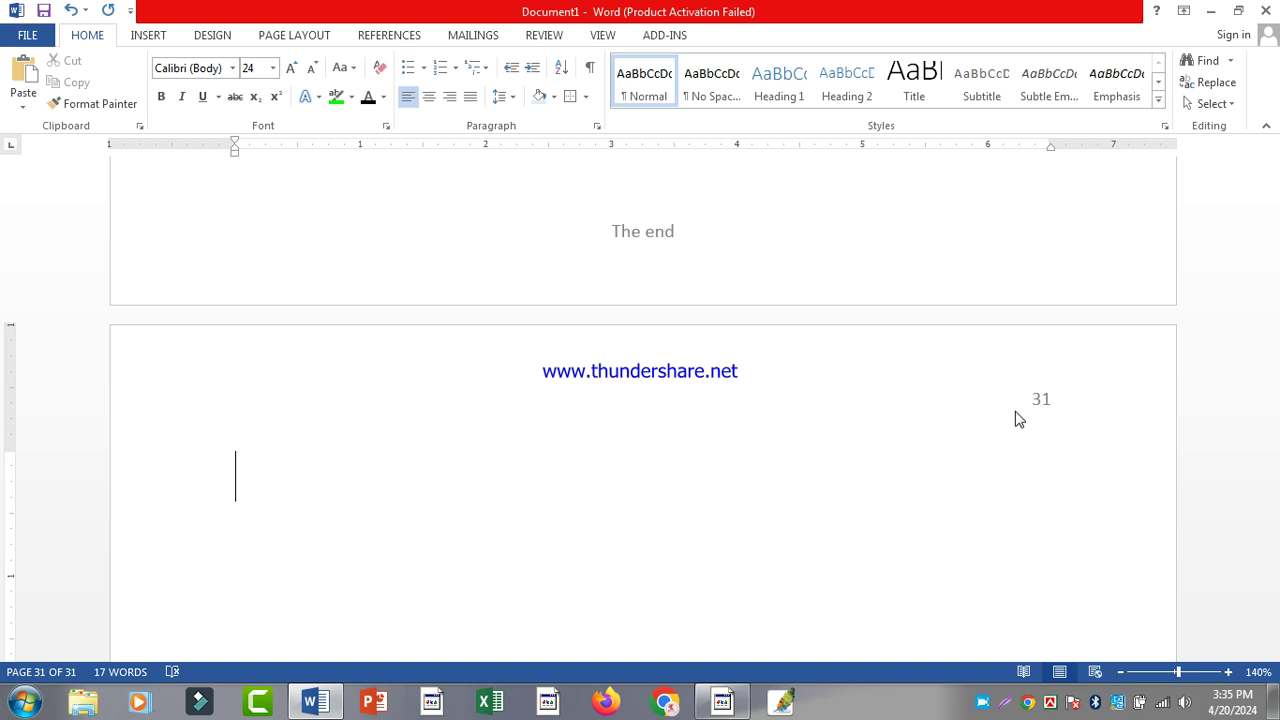
Delete all the blank pages that follow the numbered list
{"action": "key", "text": "BackSpace"}
{"action": "key", "text": "BackSpace"}
{"action": "key", "text": "BackSpace"}
{"action": "key", "text": "BackSpace"}
{"action": "key", "text": "BackSpace"}
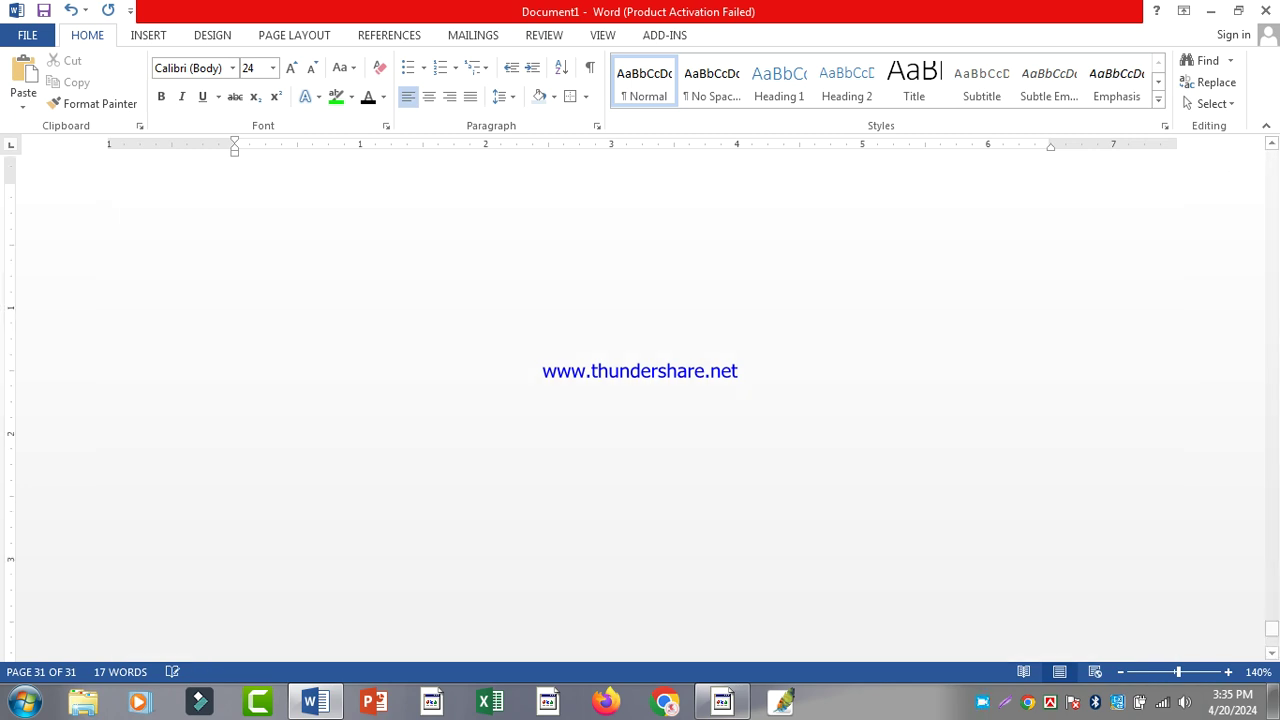
{"action": "key", "text": "BackSpace"}
{"action": "key", "text": "BackSpace"}
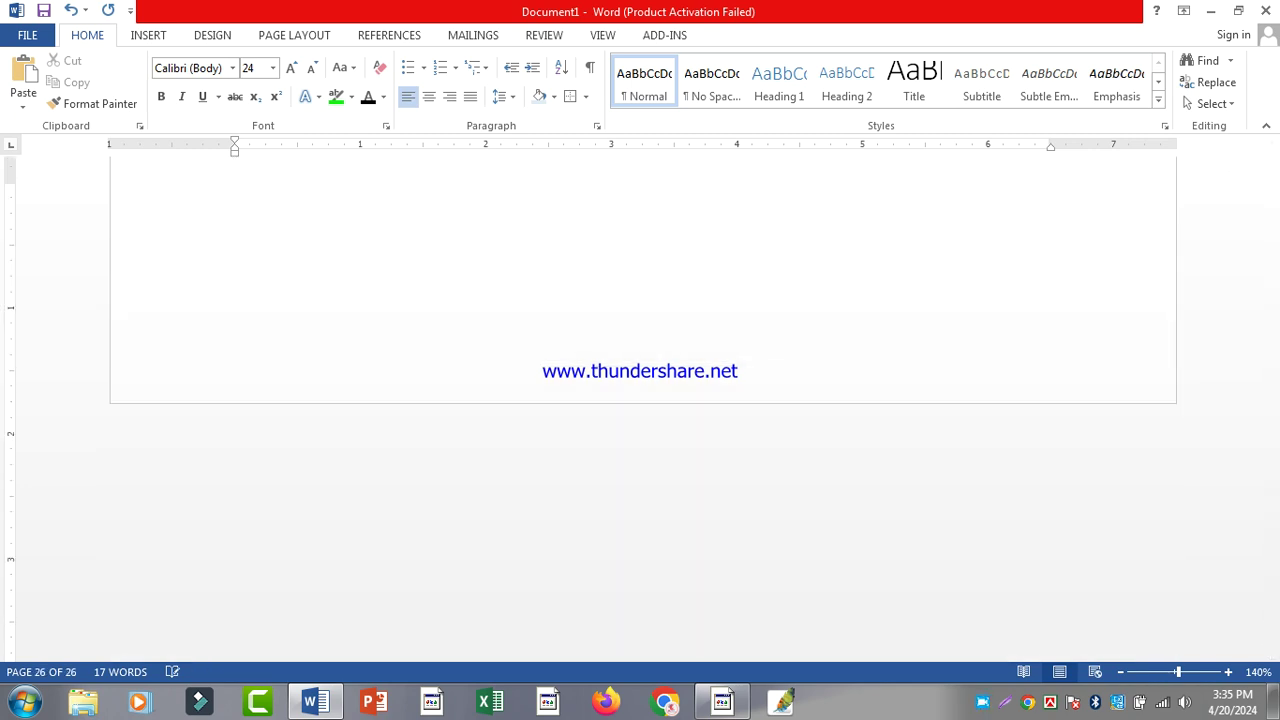
{"action": "scroll", "coordinate": [1026, 517], "scroll_direction": "up", "scroll_amount": 4}
{"action": "key", "text": "BackSpace"}
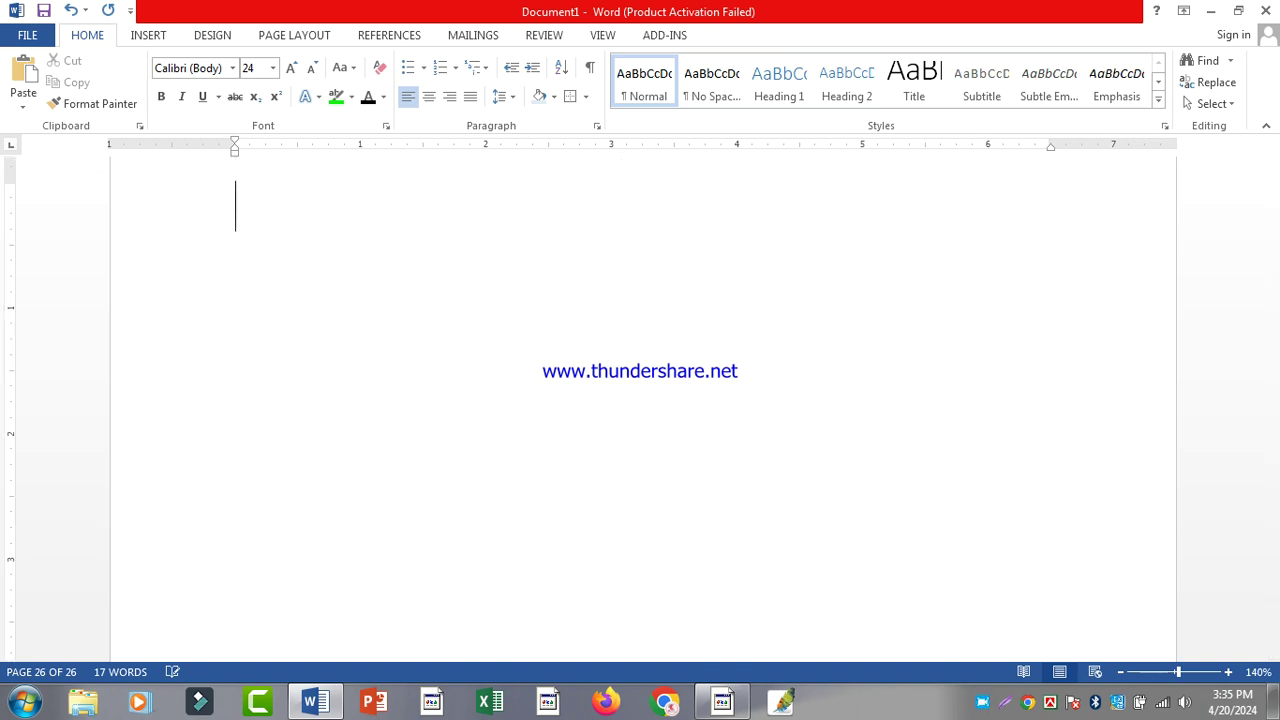
{"action": "scroll", "coordinate": [1026, 517], "scroll_direction": "up", "scroll_amount": 3}
{"action": "key", "text": "BackSpace"}
{"action": "key", "text": "BackSpace"}
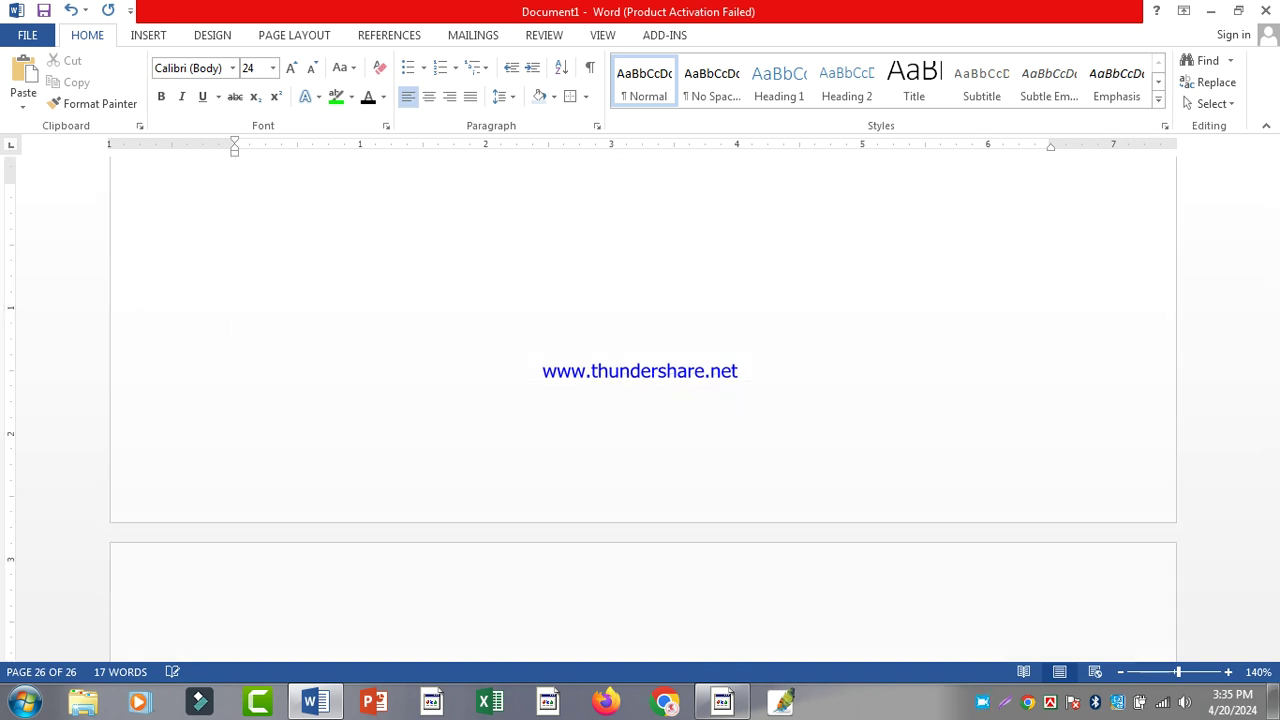
{"action": "key", "text": "BackSpace"}
{"action": "key", "text": "BackSpace"}
{"action": "key", "text": "BackSpace"}
{"action": "key", "text": "BackSpace"}
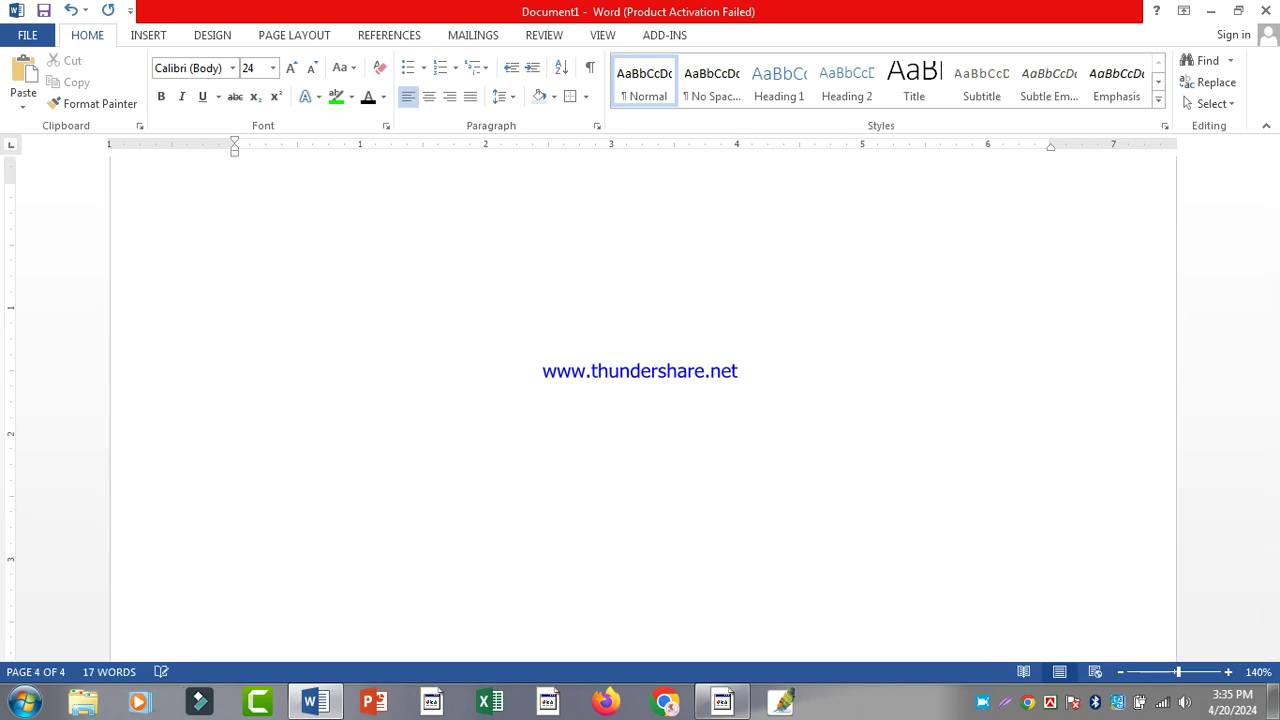
{"action": "key", "text": "BackSpace"}
{"action": "key", "text": "BackSpace"}
{"action": "key", "text": "BackSpace"}
{"action": "key", "text": "BackSpace"}
{"action": "scroll", "coordinate": [1014, 509], "scroll_direction": "down", "scroll_amount": 1}
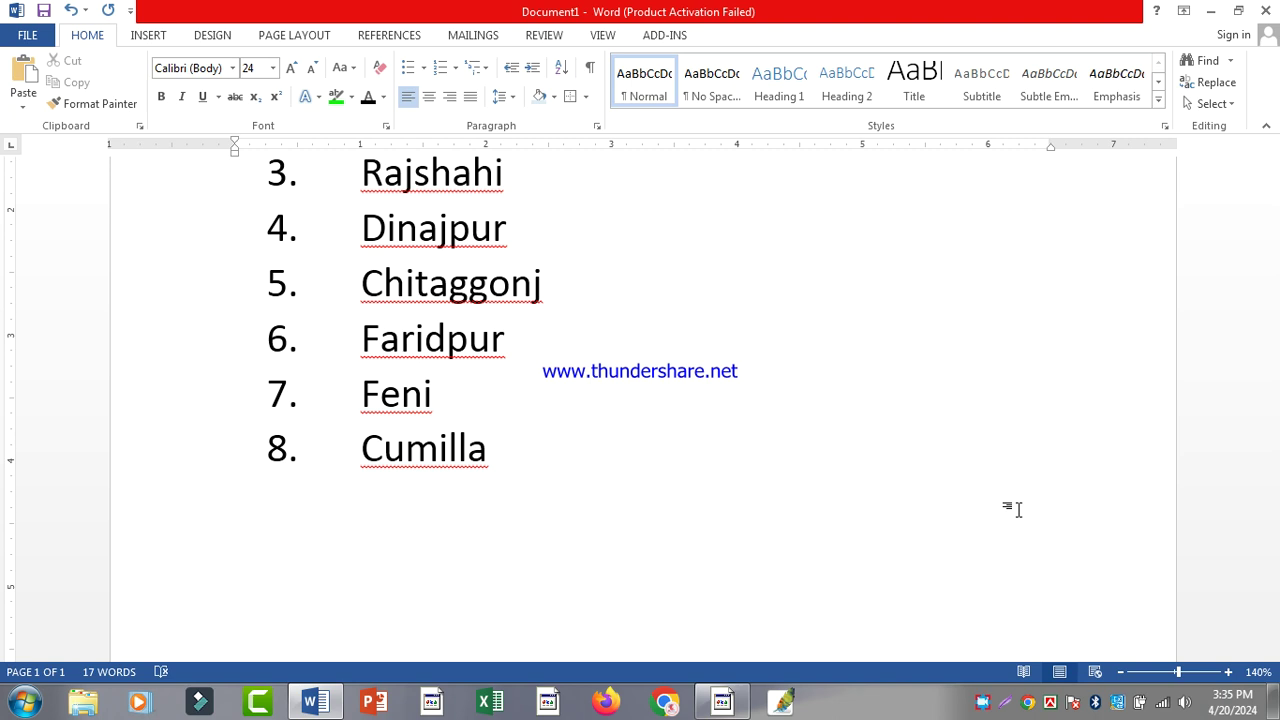
{"action": "left_click", "coordinate": [722, 703]}
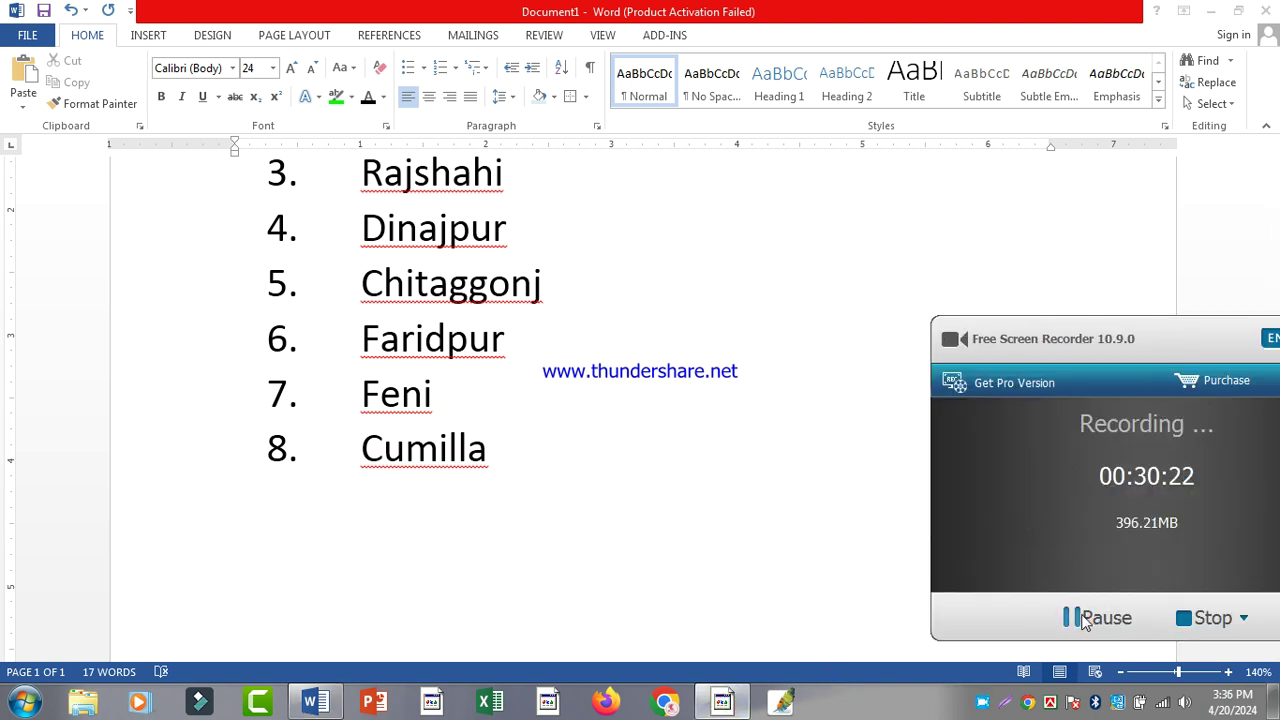
{"action": "left_click", "coordinate": [768, 437]}
{"action": "left_click", "coordinate": [152, 36]}
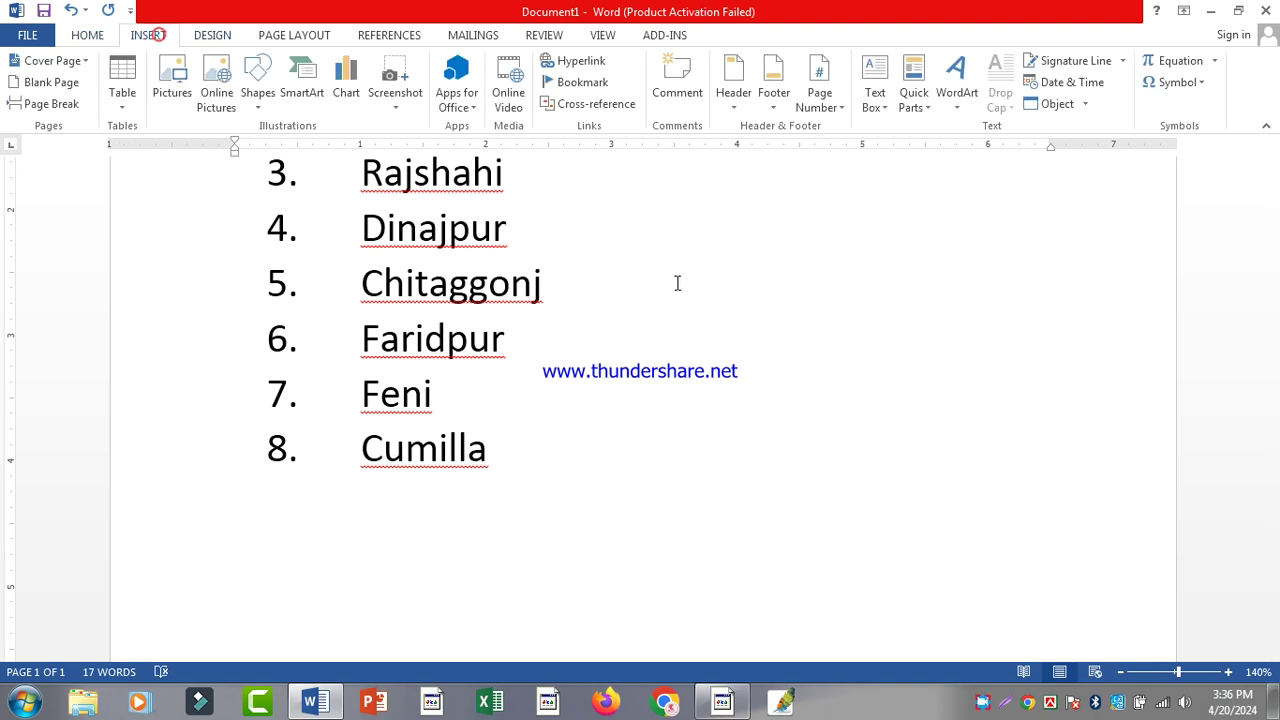
{"action": "left_click", "coordinate": [738, 708]}
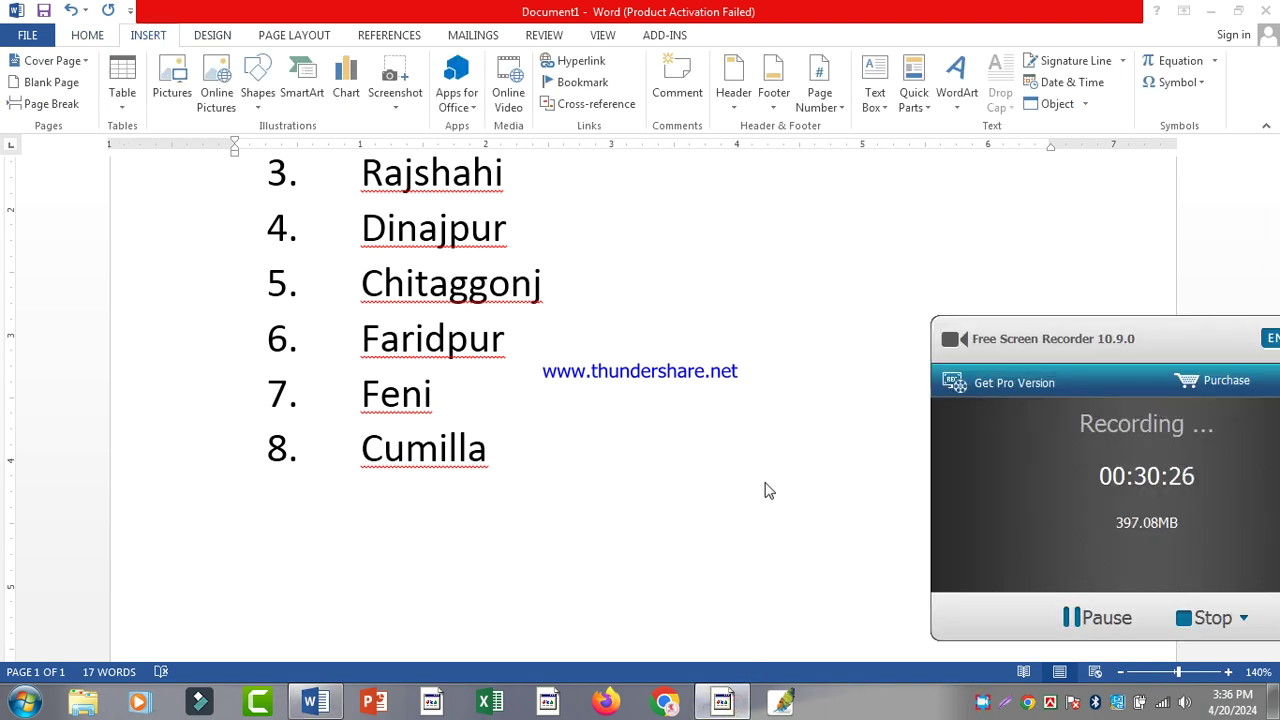
{"action": "left_click", "coordinate": [738, 397]}
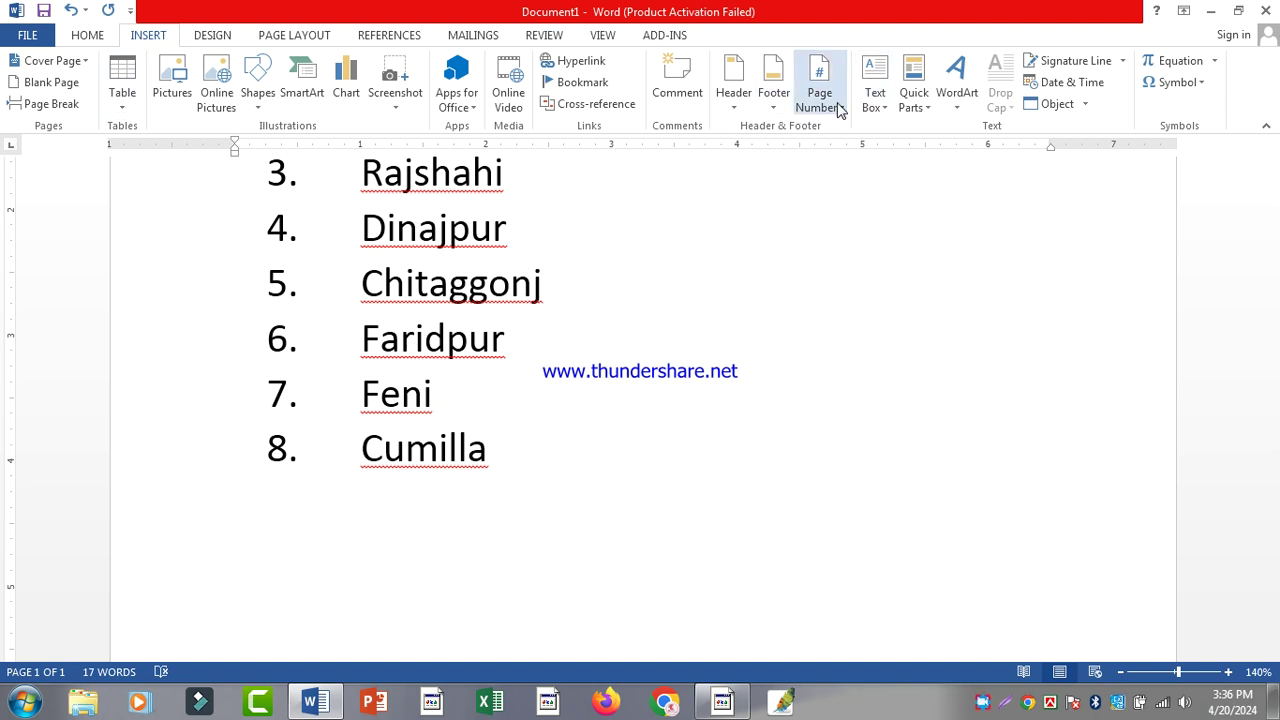
Insert a text box using the built-in Simple Text Box style
{"action": "scroll", "coordinate": [886, 371], "scroll_direction": "up", "scroll_amount": 5}
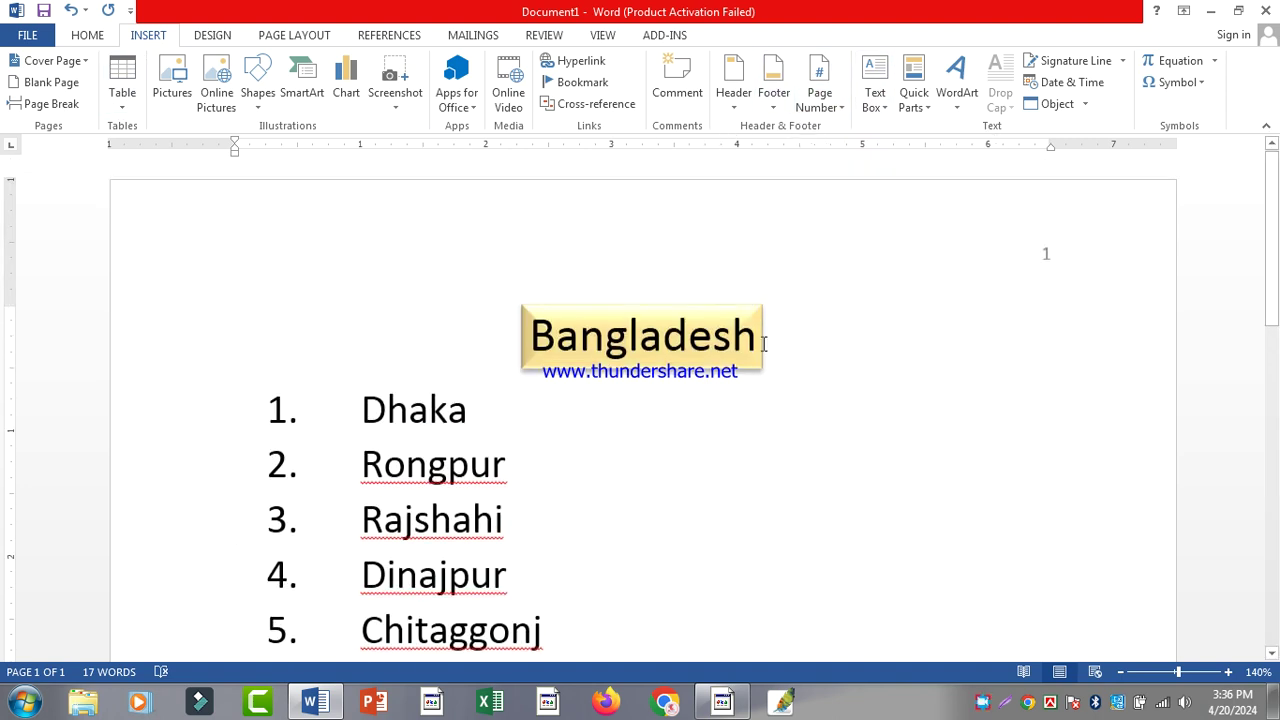
{"action": "left_click", "coordinate": [884, 112]}
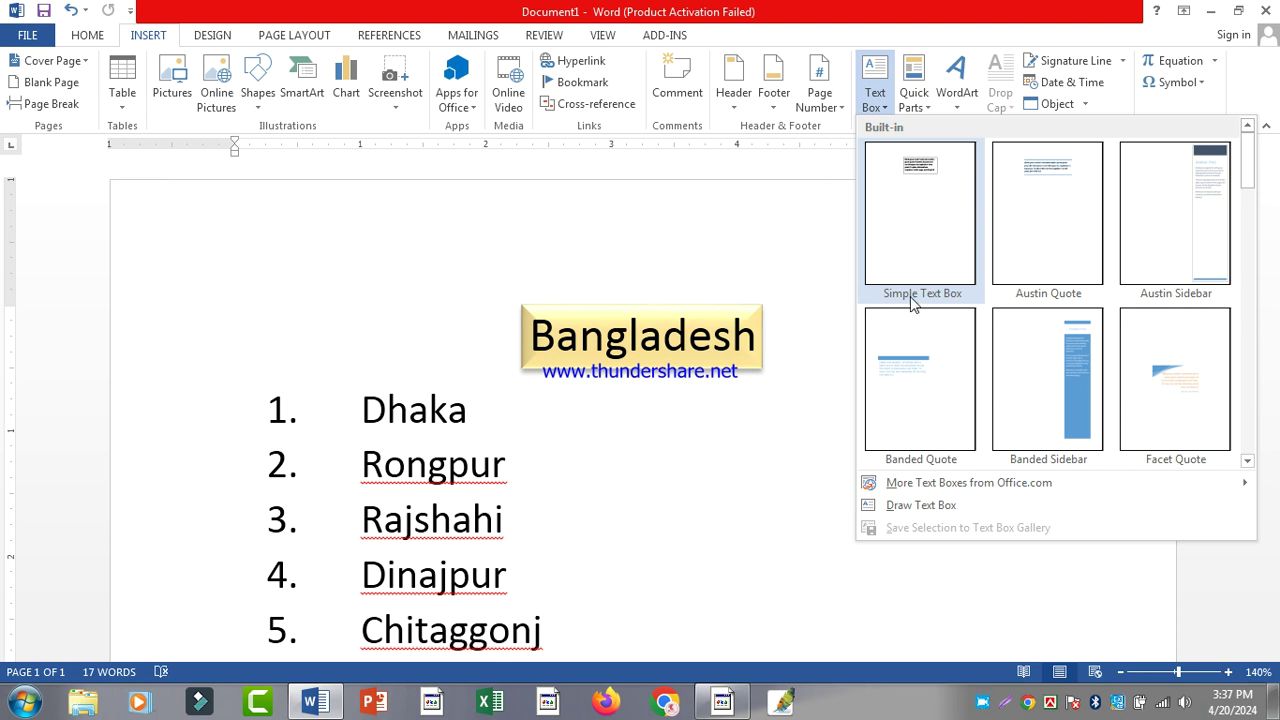
{"action": "left_click", "coordinate": [921, 206]}
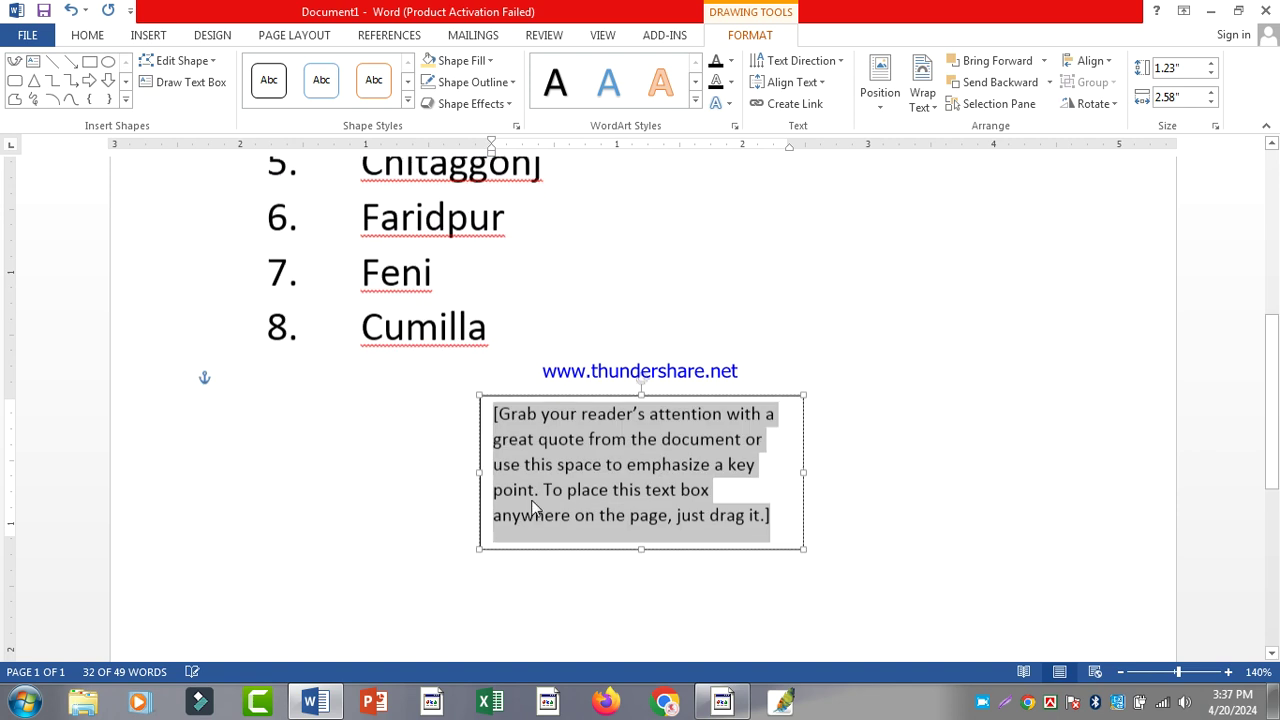
{"action": "left_click", "coordinate": [568, 408]}
{"action": "left_click", "coordinate": [911, 334]}
{"action": "scroll", "coordinate": [893, 421], "scroll_direction": "up", "scroll_amount": 2}
{"action": "scroll", "coordinate": [866, 434], "scroll_direction": "down", "scroll_amount": 5}
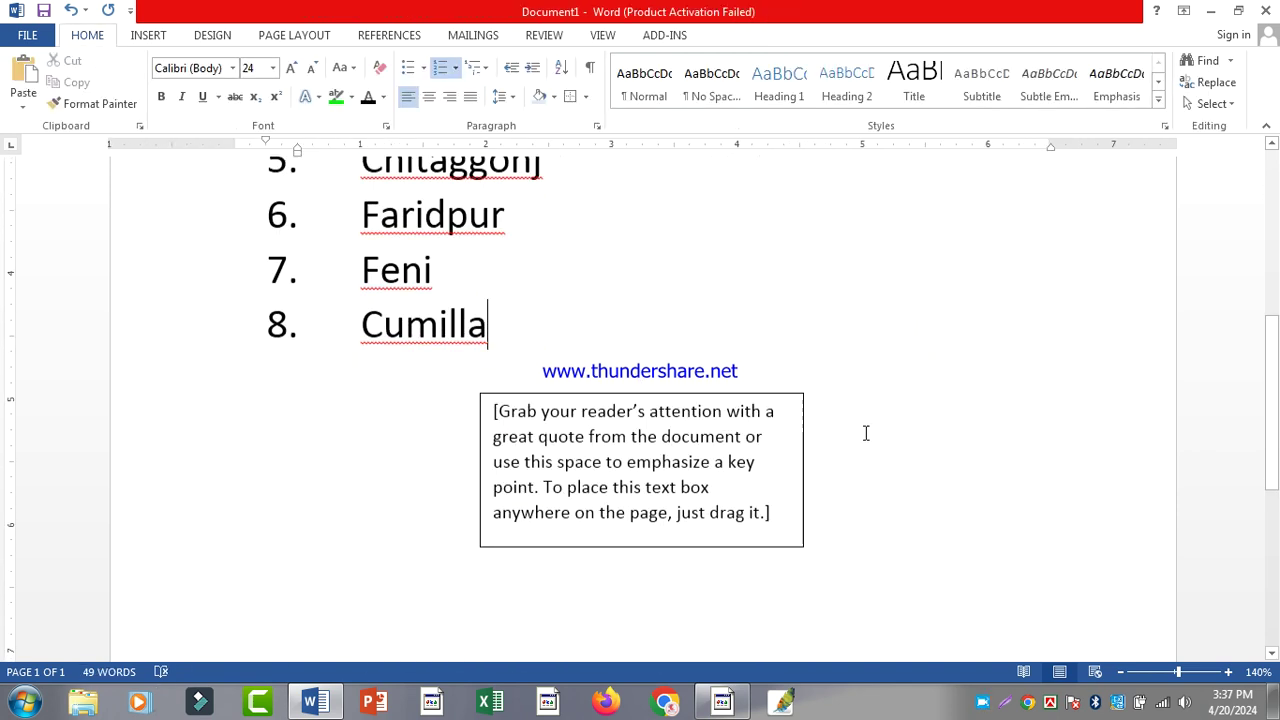
Move the text box up beside the numbered list, and delete it
{"action": "left_click", "coordinate": [712, 340]}
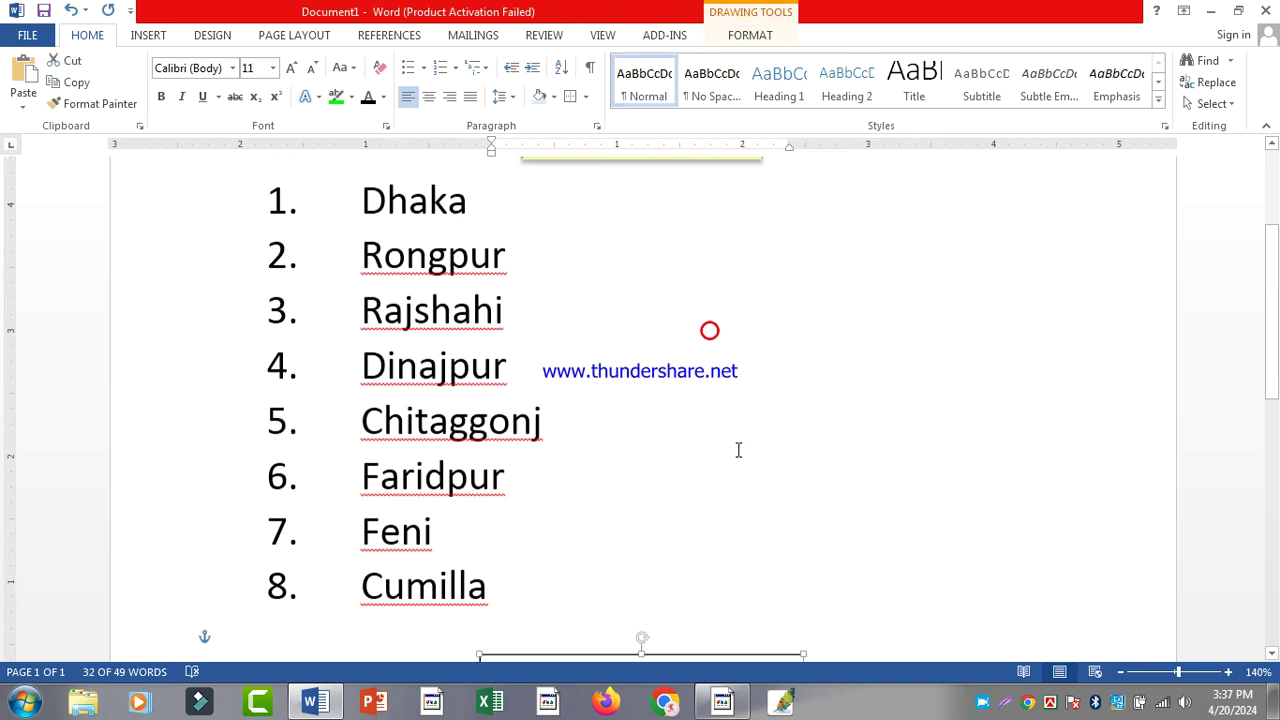
{"action": "left_click_drag", "start_coordinate": [696, 514], "coordinate": [885, 221]}
{"action": "left_click_drag", "start_coordinate": [854, 577], "coordinate": [801, 525]}
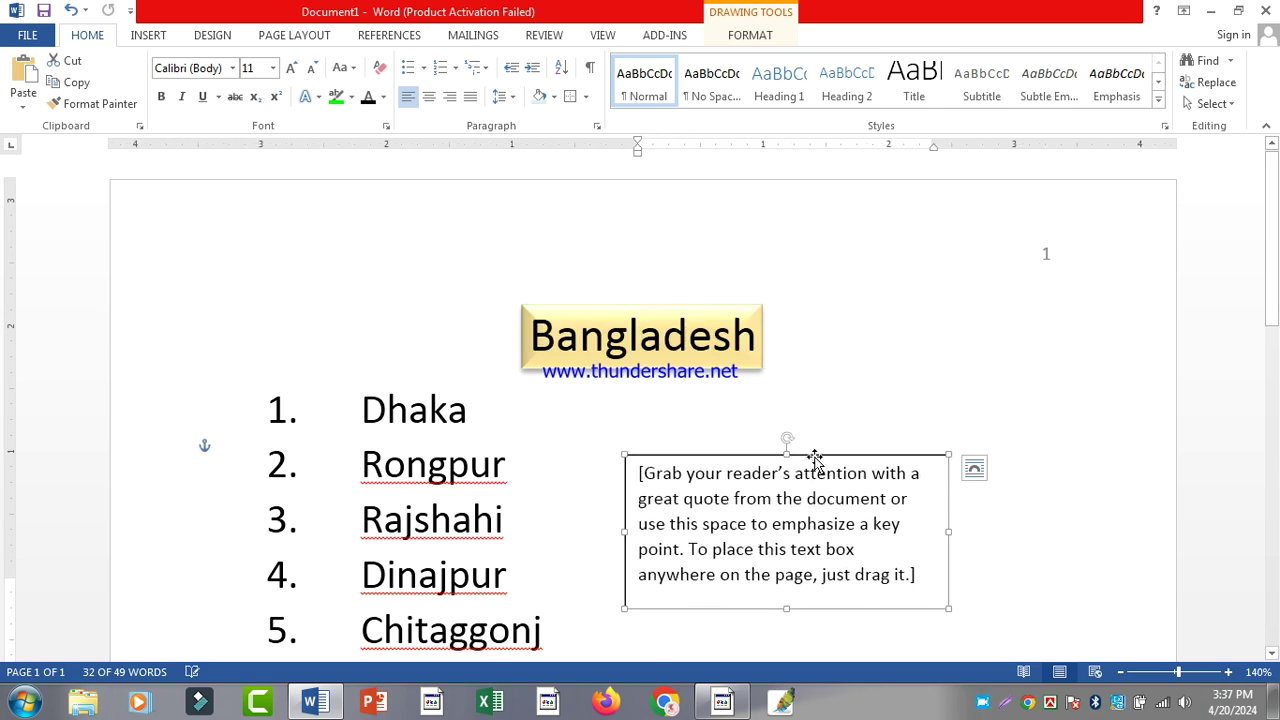
{"action": "key", "text": "Delete"}
{"action": "scroll", "coordinate": [497, 487], "scroll_direction": "down", "scroll_amount": 3}
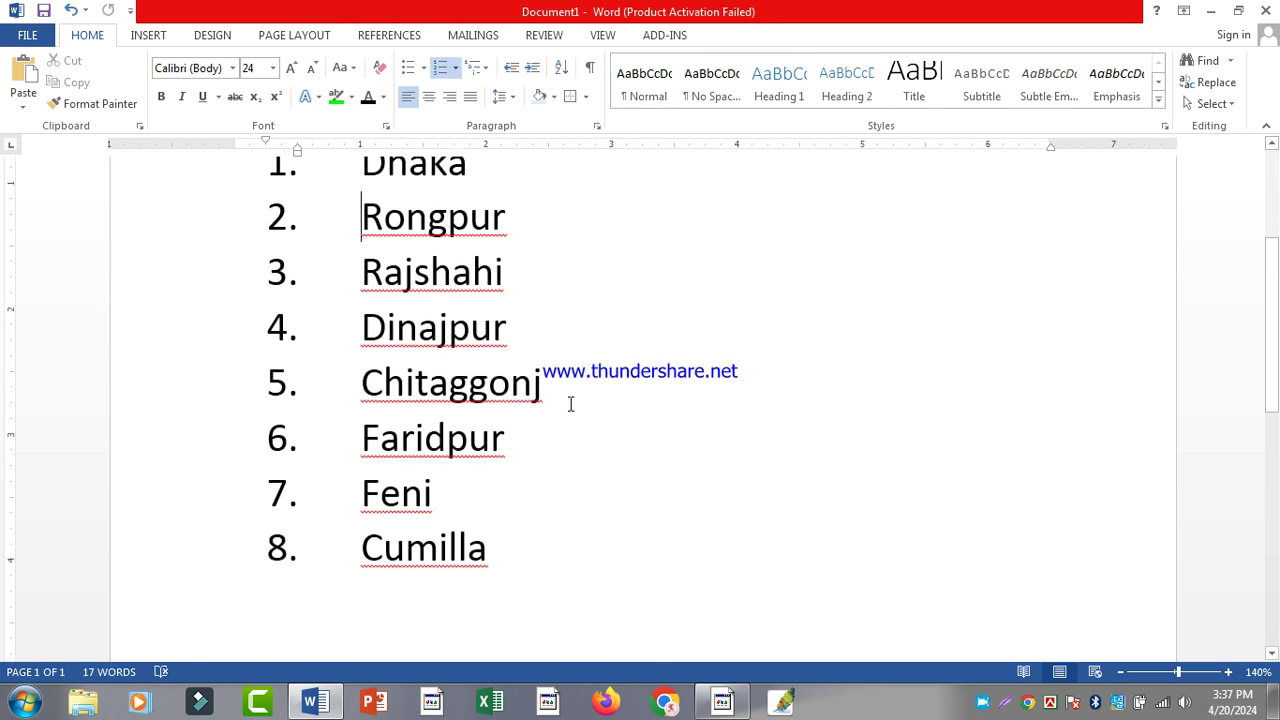
Enter the filler text "sdjfld" well to the right of Rongpur and "lksjldsj" to the right of Rajshahi
{"action": "scroll", "coordinate": [825, 169], "scroll_direction": "up", "scroll_amount": 2}
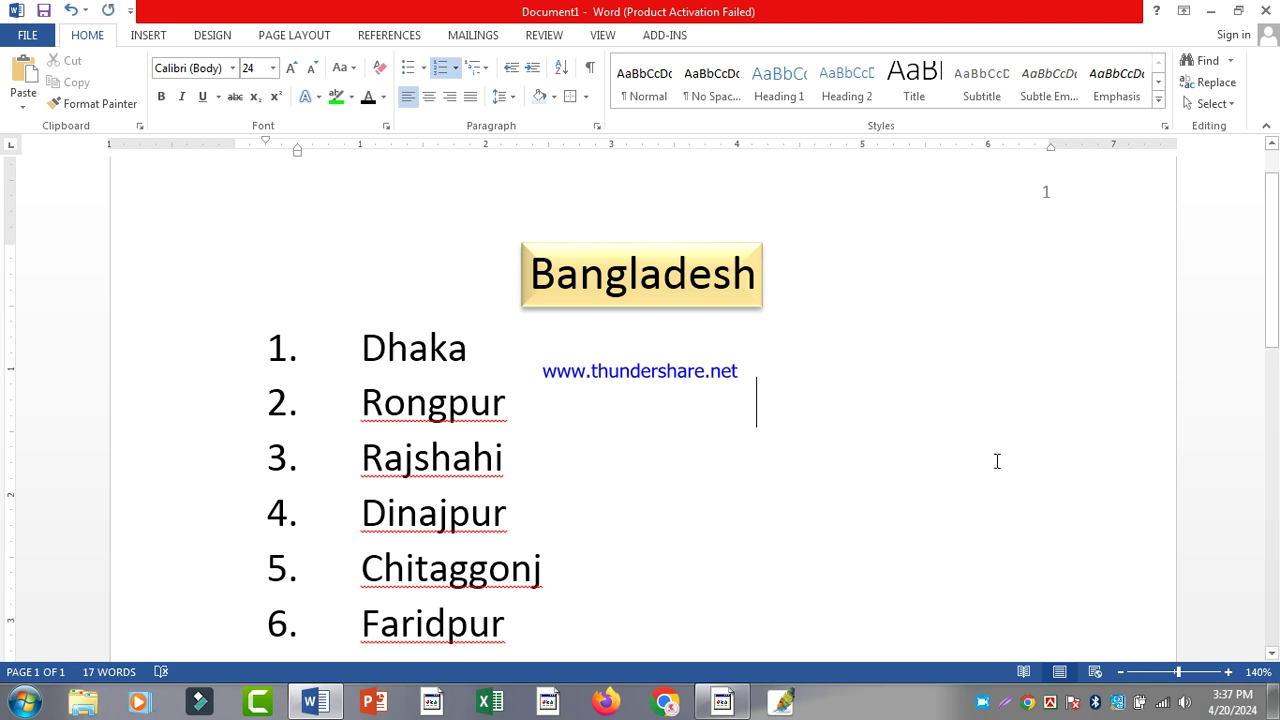
{"action": "type", "text": "sdjfld"}
{"action": "key", "text": "Down"}
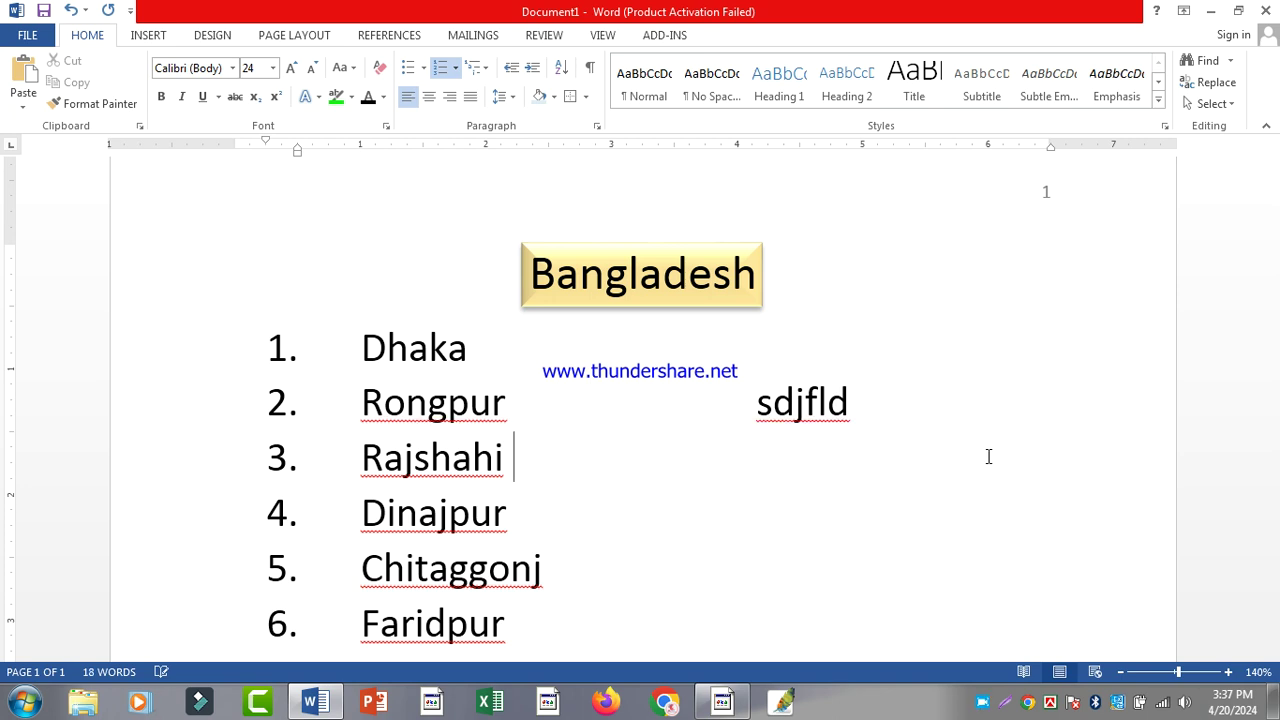
{"action": "type", "text": "d"}
{"action": "key", "text": "BackSpace"}
{"action": "type", "text": "lksjldsj"}
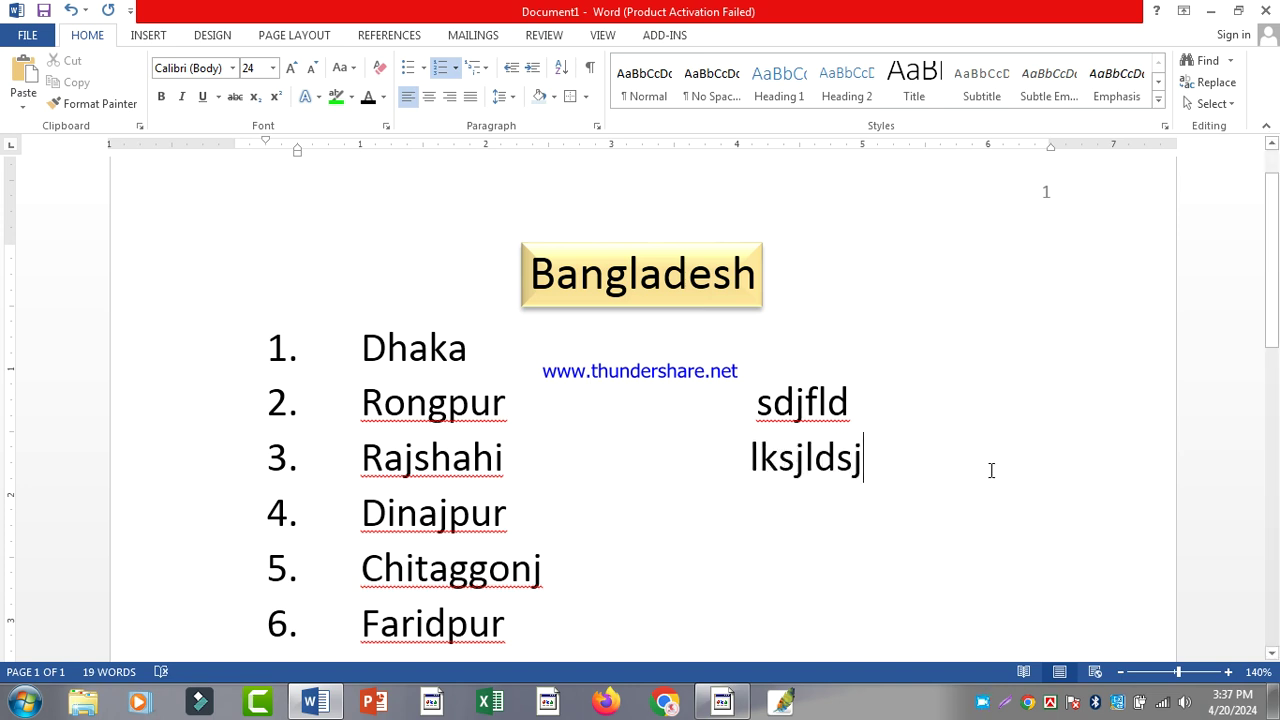
Remove the filler text beside Rajshahi and Rongpur, keeping both city names in the list
{"action": "key", "text": "BackSpace"}
{"action": "key", "text": "BackSpace"}
{"action": "key", "text": "BackSpace"}
{"action": "key", "text": "BackSpace"}
{"action": "key", "text": "BackSpace"}
{"action": "key", "text": "BackSpace"}
{"action": "key", "text": "BackSpace"}
{"action": "key", "text": "BackSpace"}
{"action": "key", "text": "BackSpace"}
{"action": "key", "text": "BackSpace"}
{"action": "key", "text": "BackSpace"}
{"action": "key", "text": "BackSpace"}
{"action": "key", "text": "BackSpace"}
{"action": "key", "text": "BackSpace"}
{"action": "key", "text": "BackSpace"}
{"action": "key", "text": "BackSpace"}
{"action": "key", "text": "BackSpace"}
{"action": "key", "text": "BackSpace"}
{"action": "key", "text": "BackSpace"}
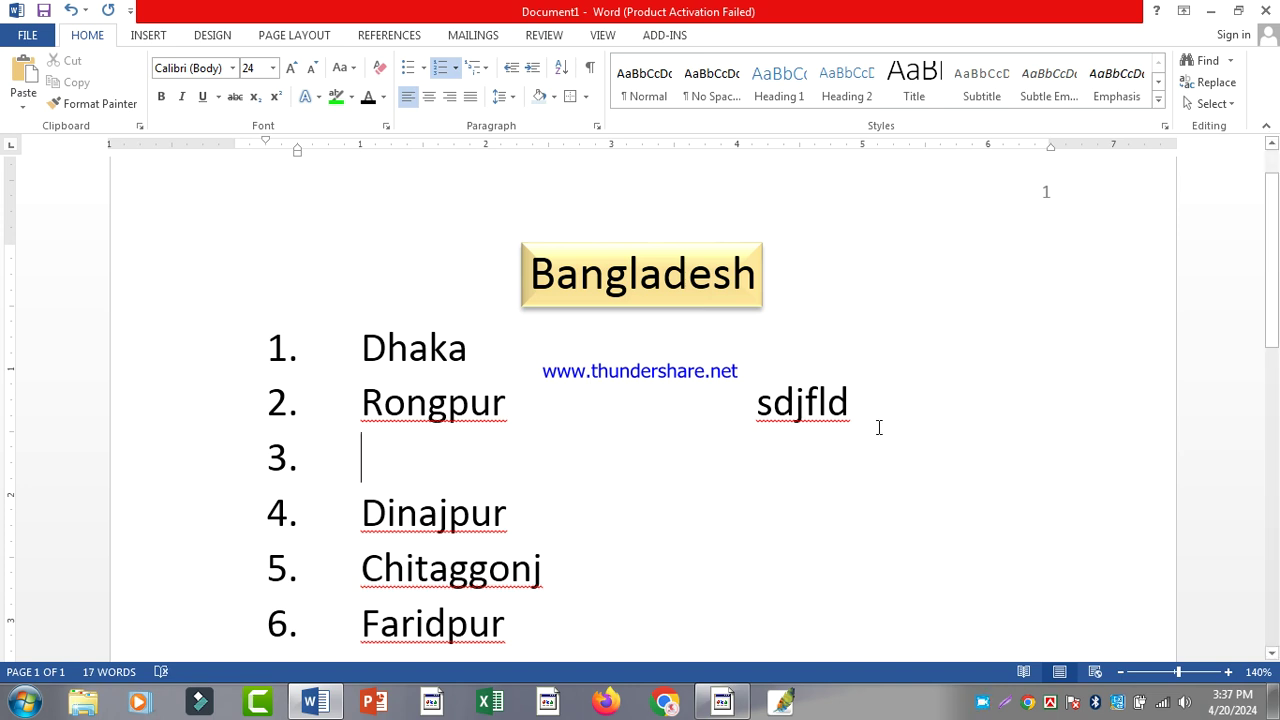
{"action": "key", "text": "ctrl+z"}
{"action": "left_click_drag", "start_coordinate": [843, 477], "coordinate": [507, 447]}
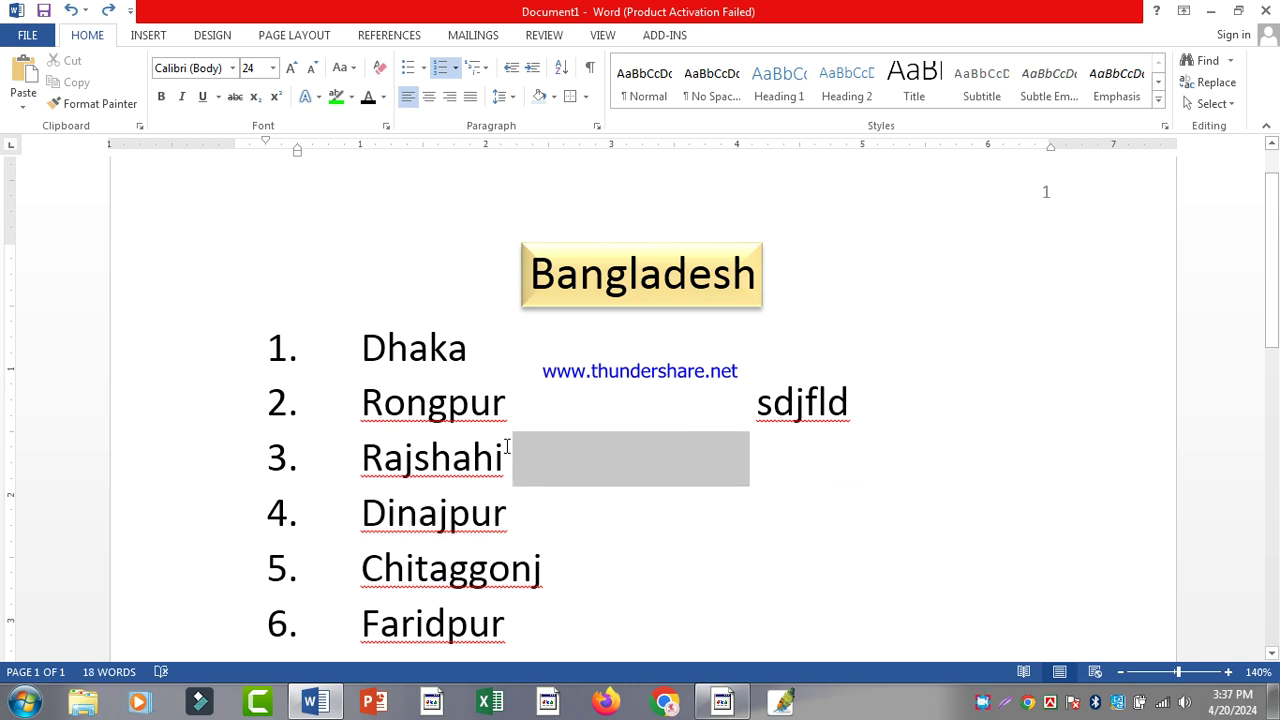
{"action": "left_click", "coordinate": [507, 447]}
{"action": "left_click_drag", "start_coordinate": [992, 394], "coordinate": [520, 399]}
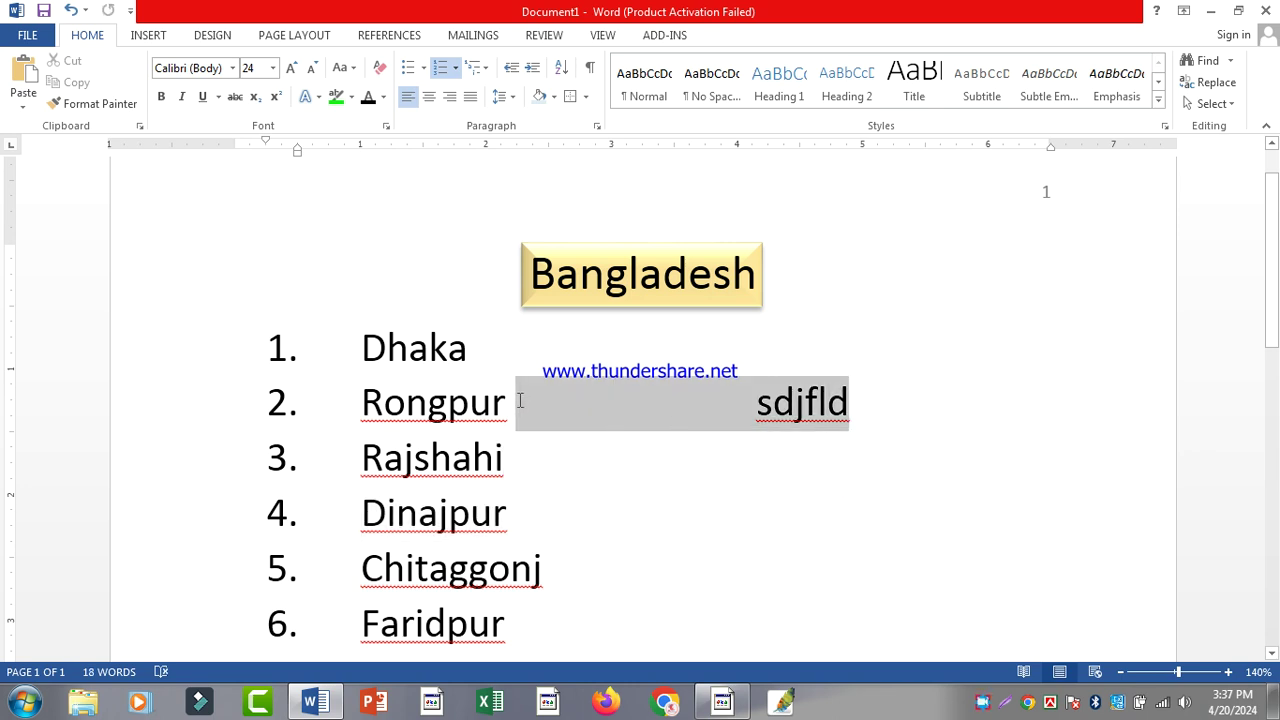
{"action": "key", "text": "Delete"}
Insert a Simple Text Box and place it to the right of the numbered list
{"action": "left_click", "coordinate": [158, 35]}
{"action": "left_click", "coordinate": [877, 82]}
{"action": "left_click", "coordinate": [930, 245]}
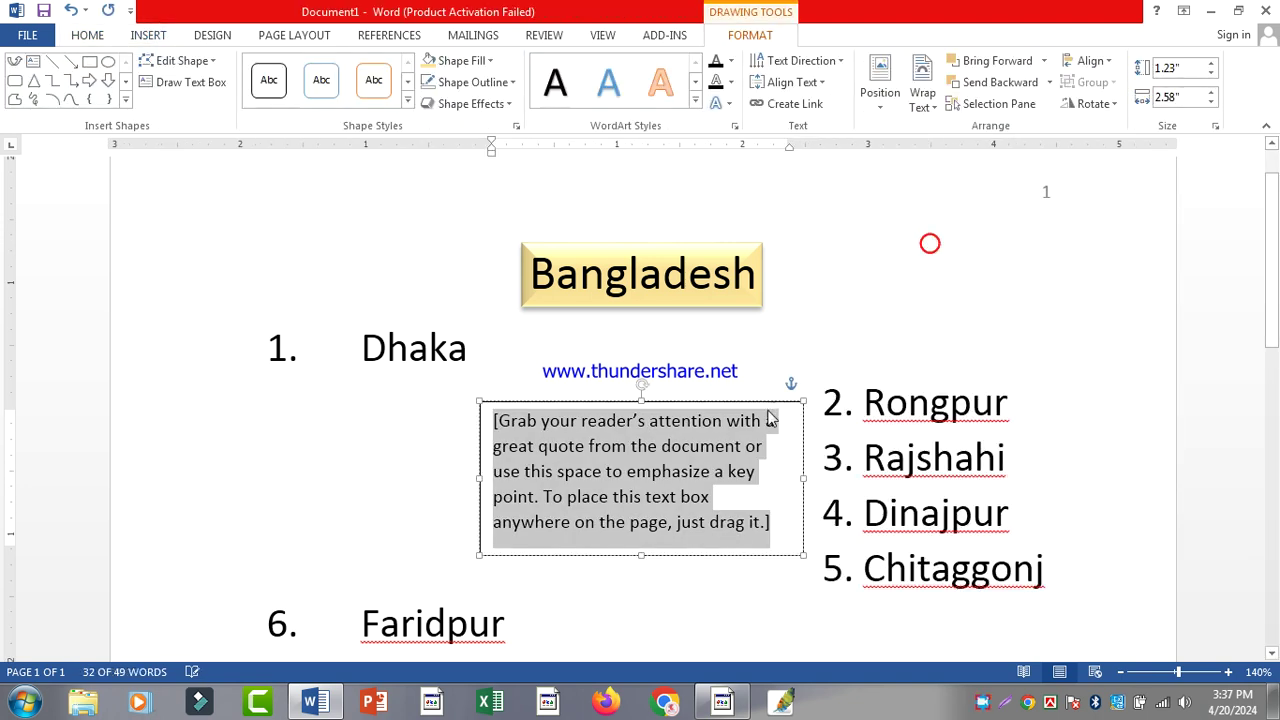
{"action": "left_click_drag", "start_coordinate": [680, 401], "coordinate": [893, 412]}
Set the text box's wrapping to In Front of Text and move it slightly closer to the list
{"action": "left_click", "coordinate": [926, 112]}
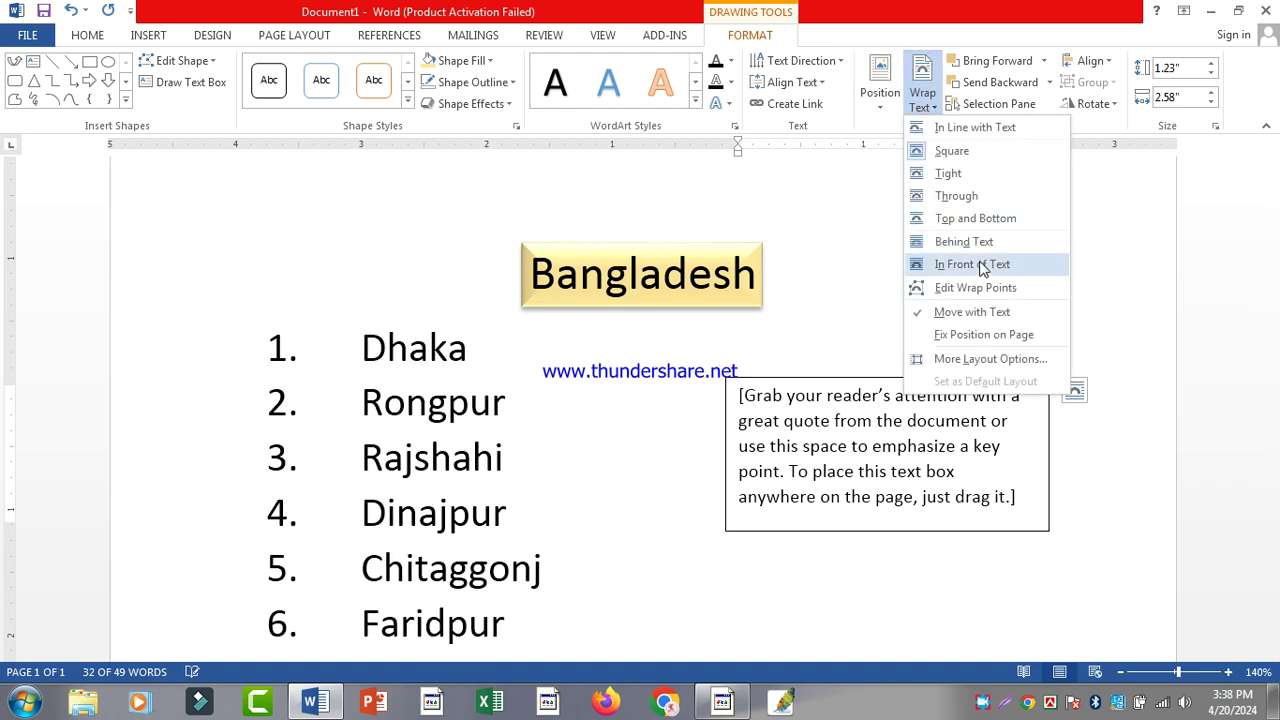
{"action": "left_click", "coordinate": [980, 266]}
{"action": "left_click_drag", "start_coordinate": [920, 377], "coordinate": [871, 377]}
Replace the text box's placeholder with three lines of filler text beginning "Llkjslkdjfldsjoi jlkdsalkfmldisakj"
{"action": "triple_click", "coordinate": [852, 446]}
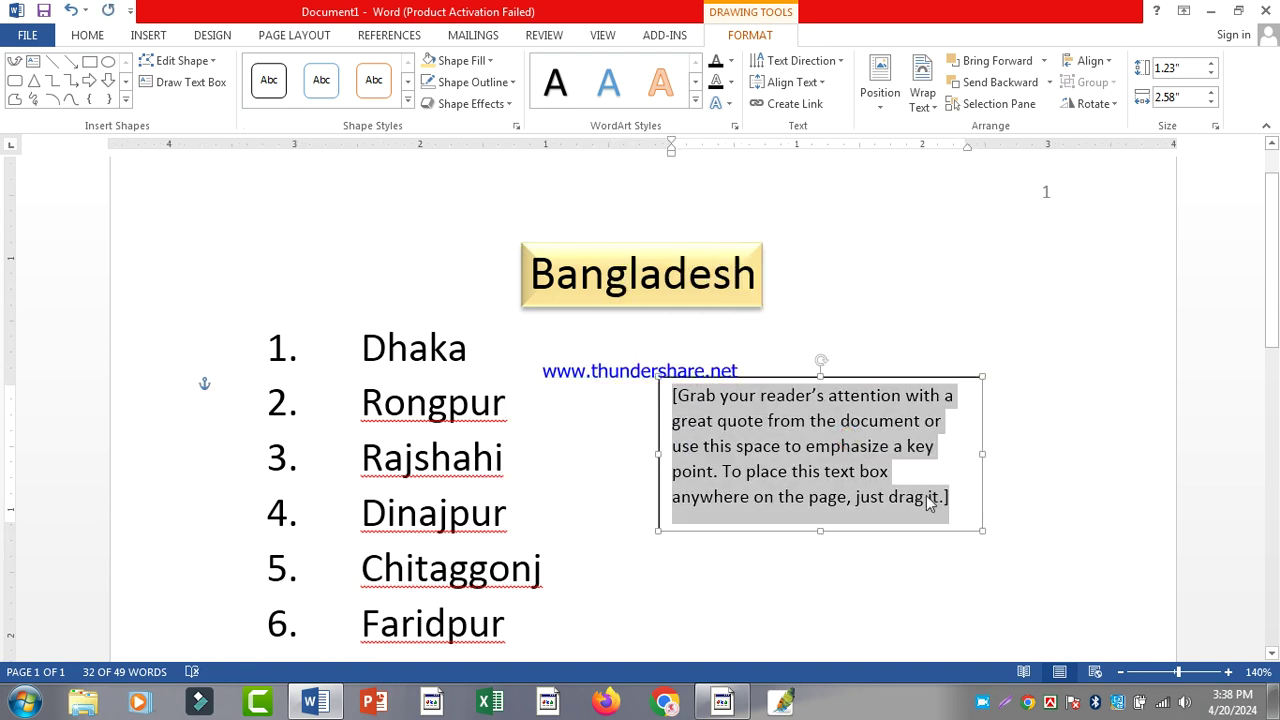
{"action": "type", "text": "Llkjslkdjfldsjoi jlkdsalkfmldisakj ofdms"}
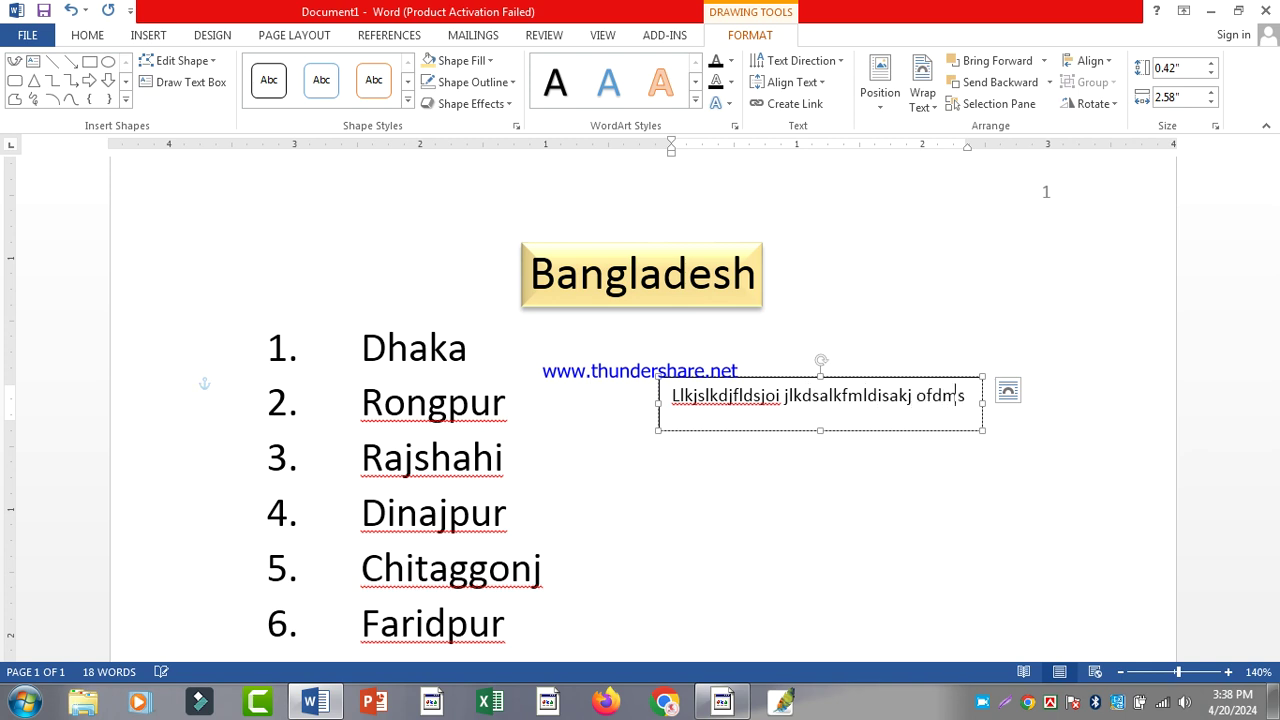
{"action": "type", "text": "fnk;sdnf; djk;fjk dsa;jkf ;odskaj;fdsjkl;kflkdsk"}
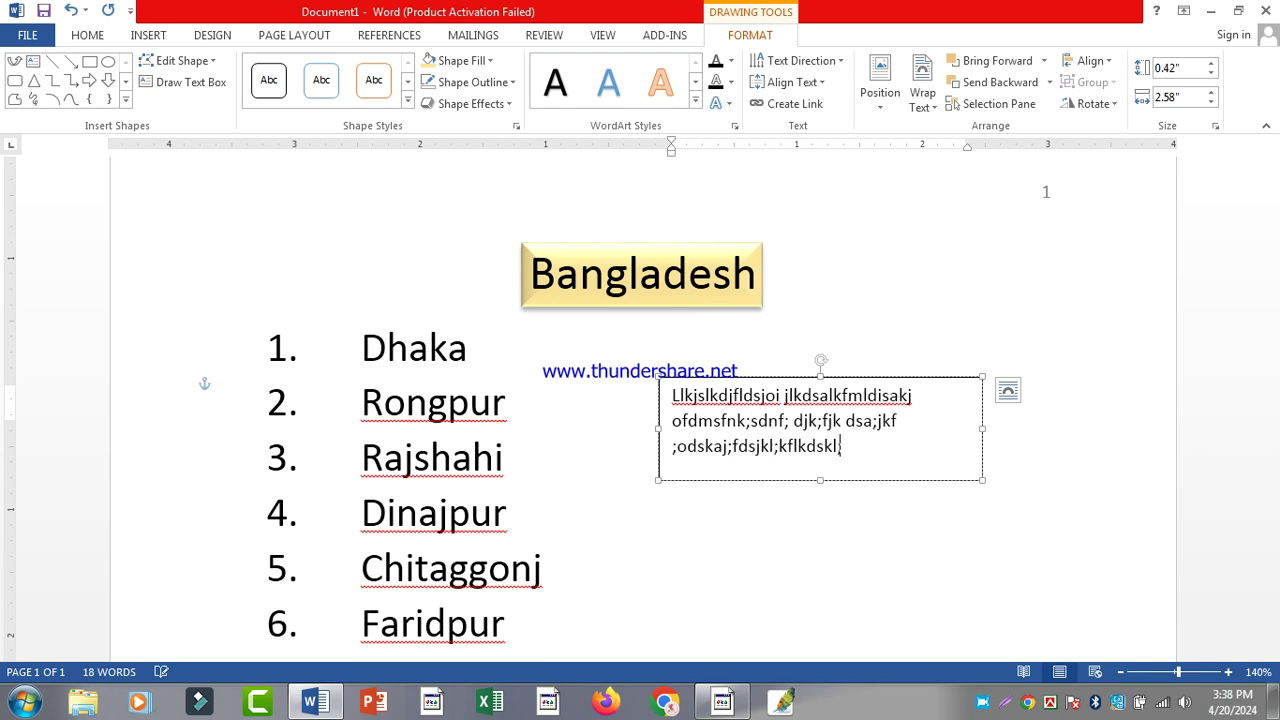
{"action": "type", "text": "l;kfsl;kffl;jjjff"}
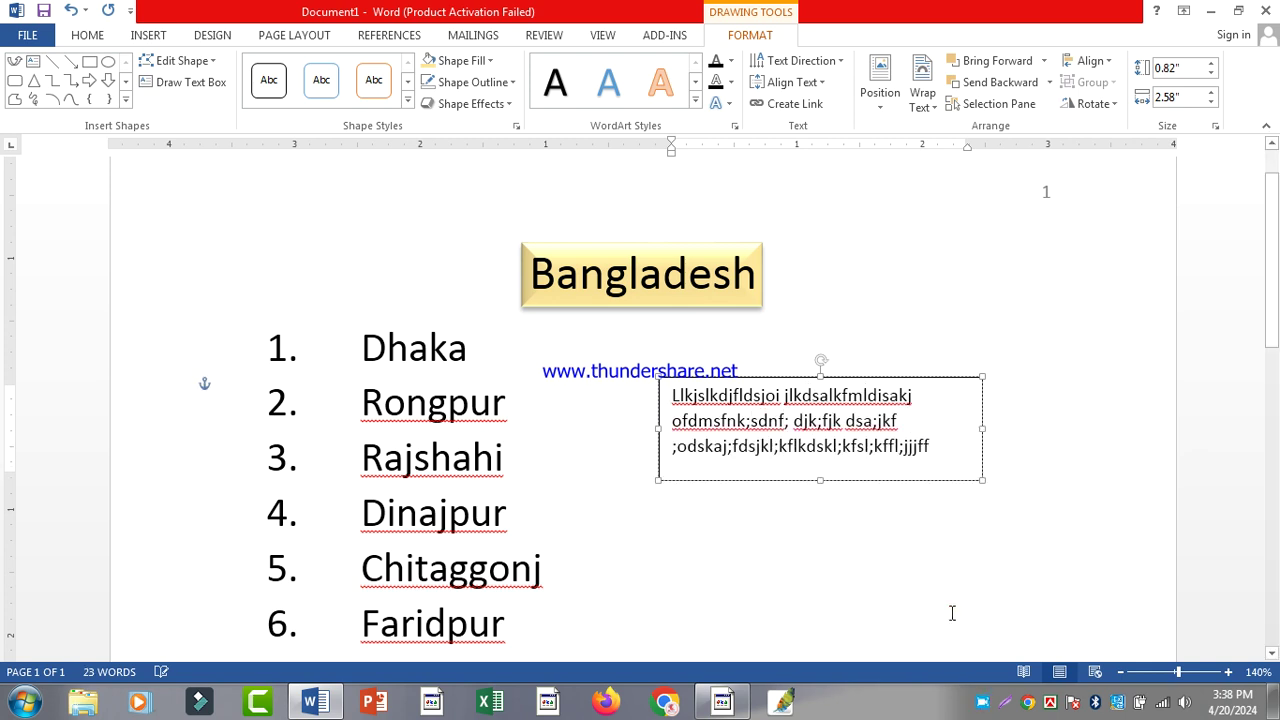
{"action": "left_click", "coordinate": [952, 613]}
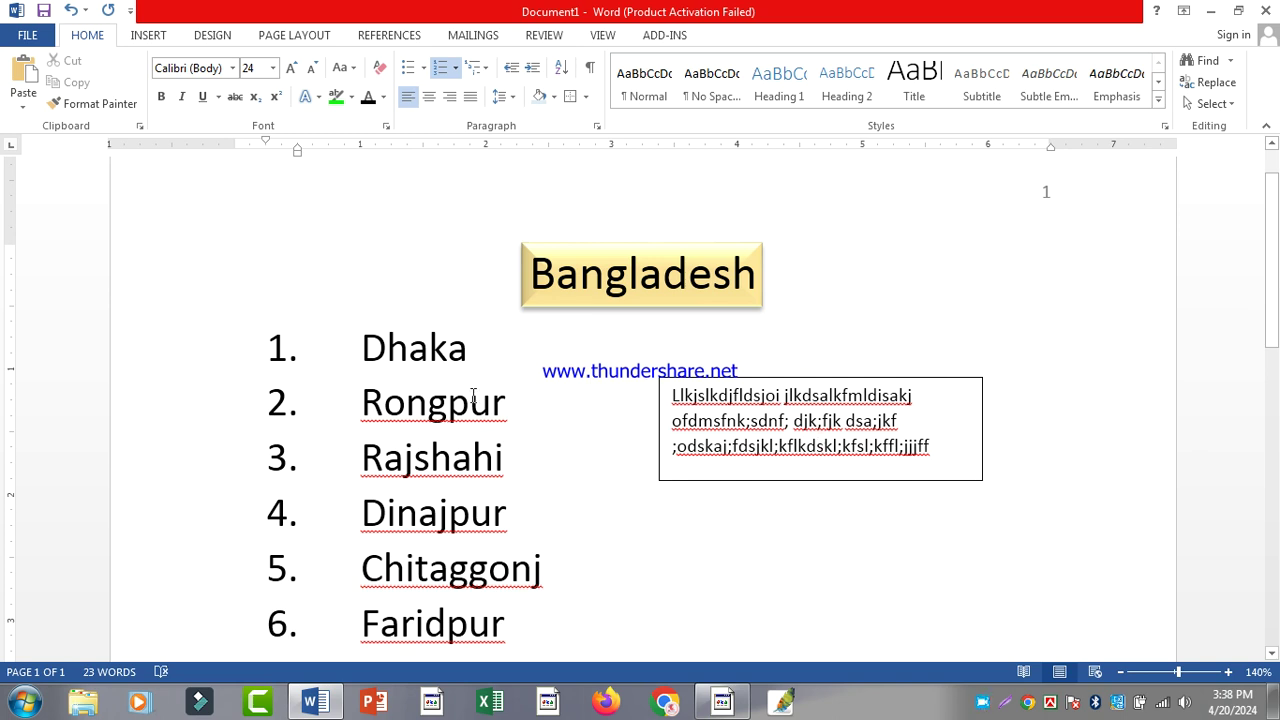
Remove the outline from the filler-text box beside the numbered list
{"action": "mouse_move", "coordinate": [680, 419]}
{"action": "left_click", "coordinate": [911, 379]}
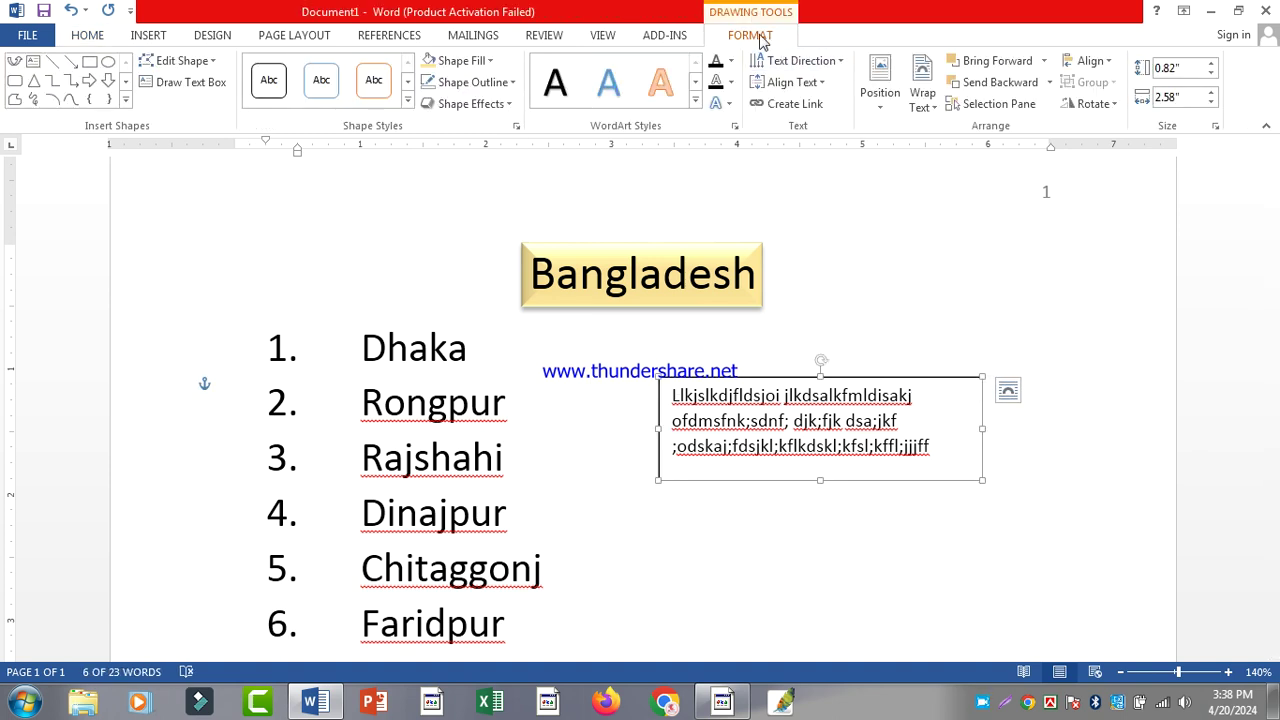
{"action": "left_click", "coordinate": [462, 88]}
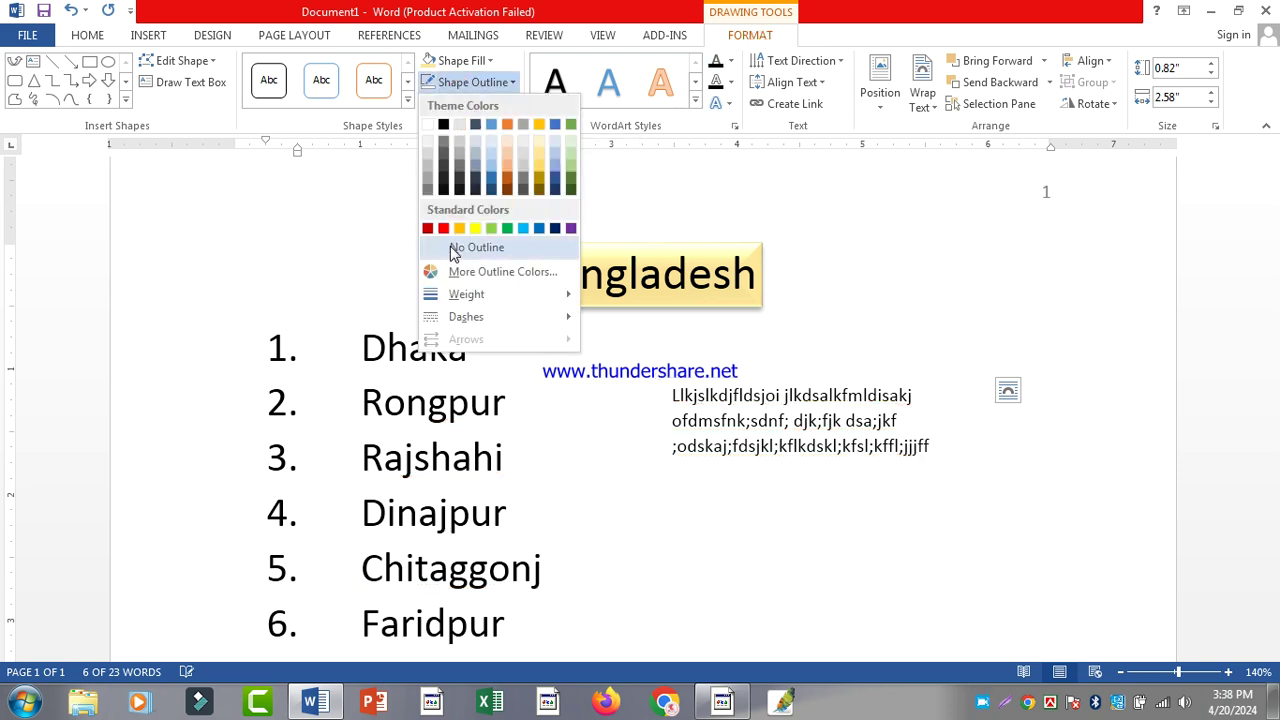
{"action": "left_click", "coordinate": [451, 248]}
{"action": "left_click", "coordinate": [666, 592]}
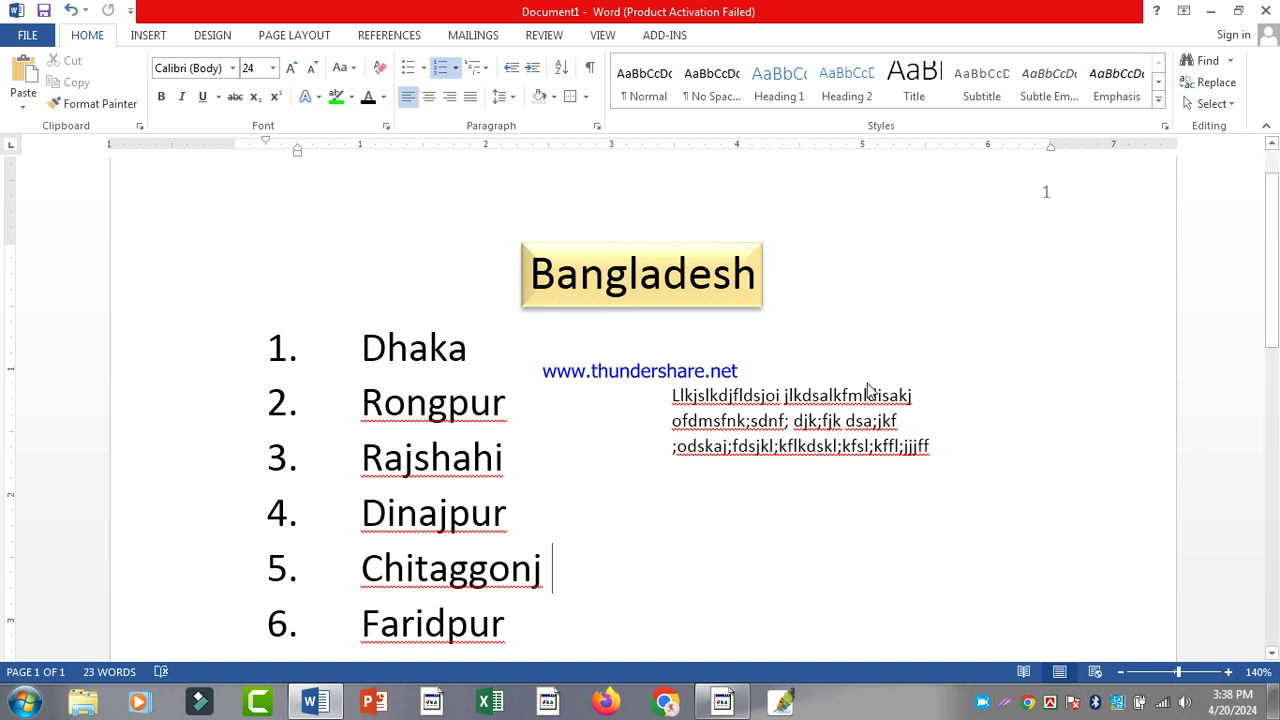
Move the borderless text box slightly lower and enlarge it to about 1.57" high by 3.38" wide
{"action": "left_click", "coordinate": [821, 378]}
{"action": "left_click_drag", "start_coordinate": [788, 374], "coordinate": [790, 404]}
{"action": "left_click", "coordinate": [775, 484]}
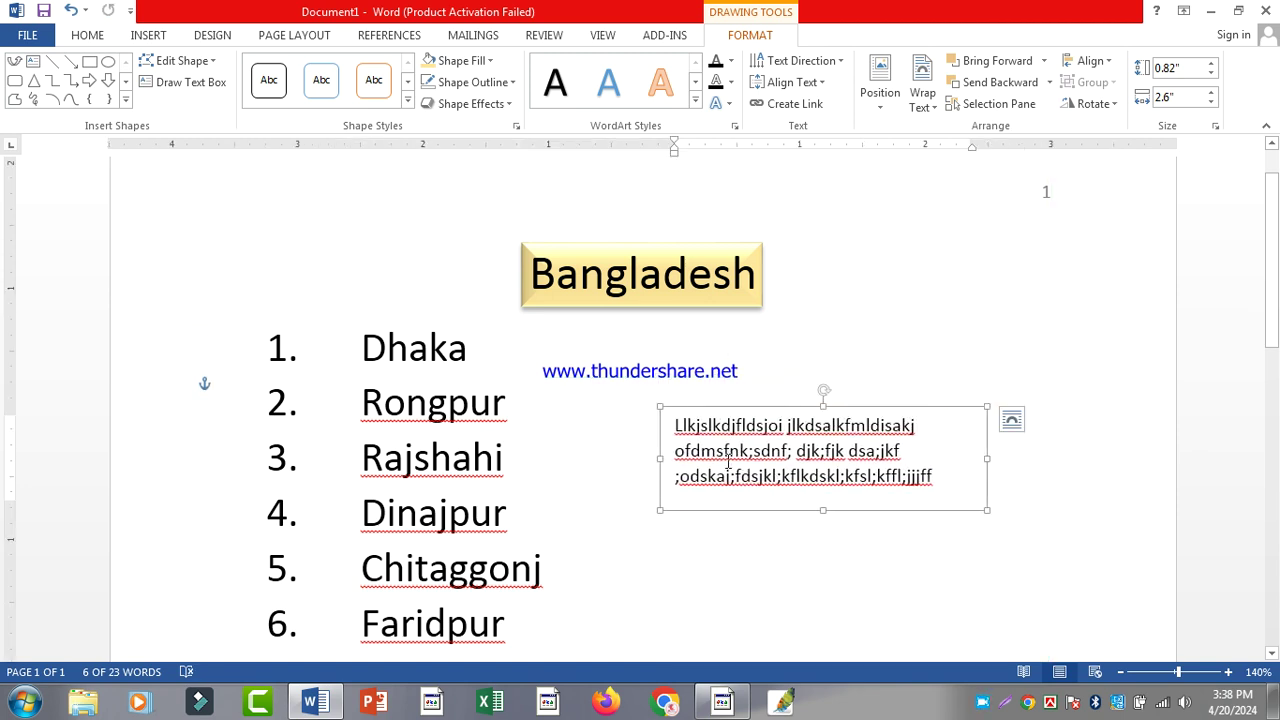
{"action": "left_click_drag", "start_coordinate": [825, 510], "coordinate": [810, 604]}
{"action": "left_click_drag", "start_coordinate": [986, 504], "coordinate": [1085, 500]}
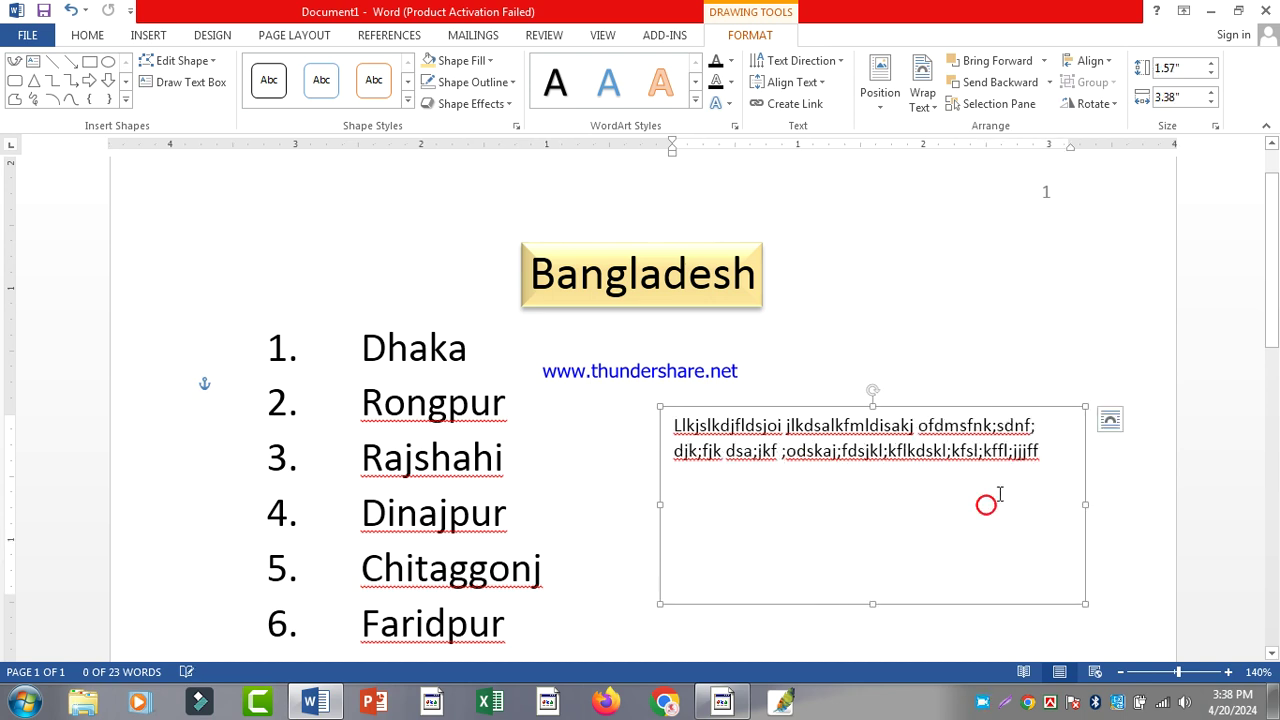
{"action": "left_click", "coordinate": [728, 376]}
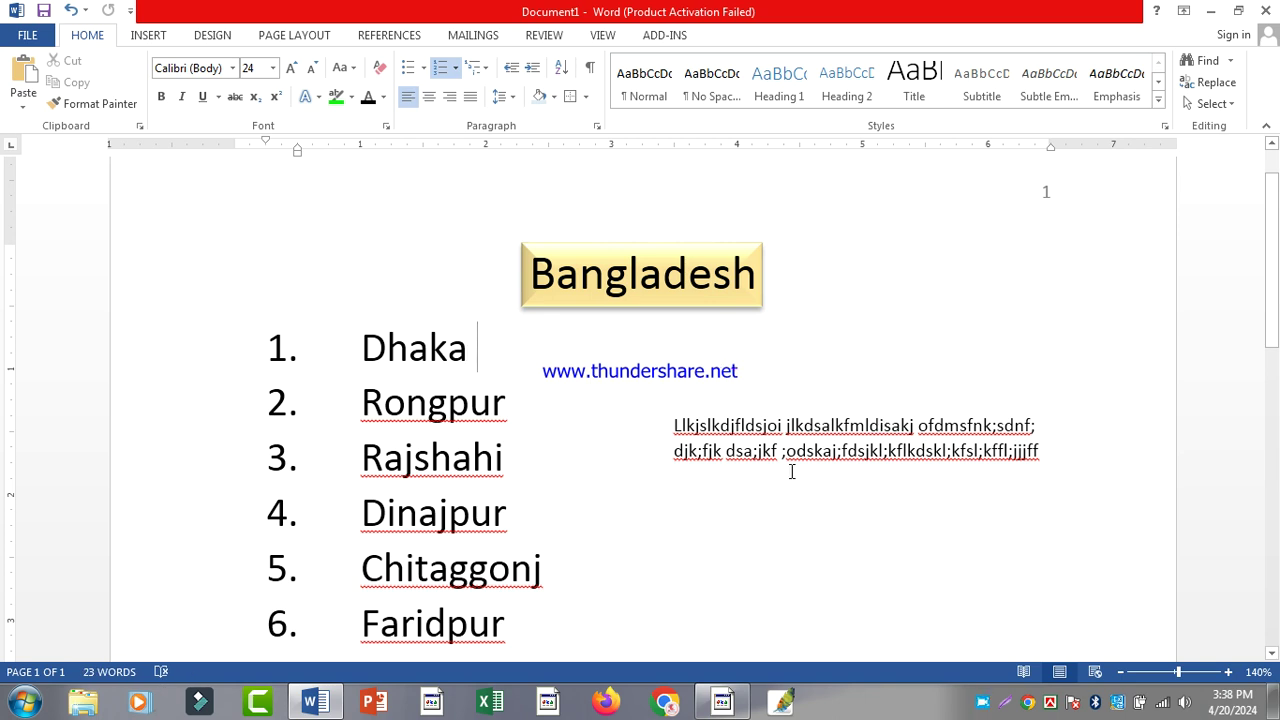
Examine the page and its borderless text box in an enlarged print preview, and return to the document
{"action": "key", "text": "ctrl+p"}
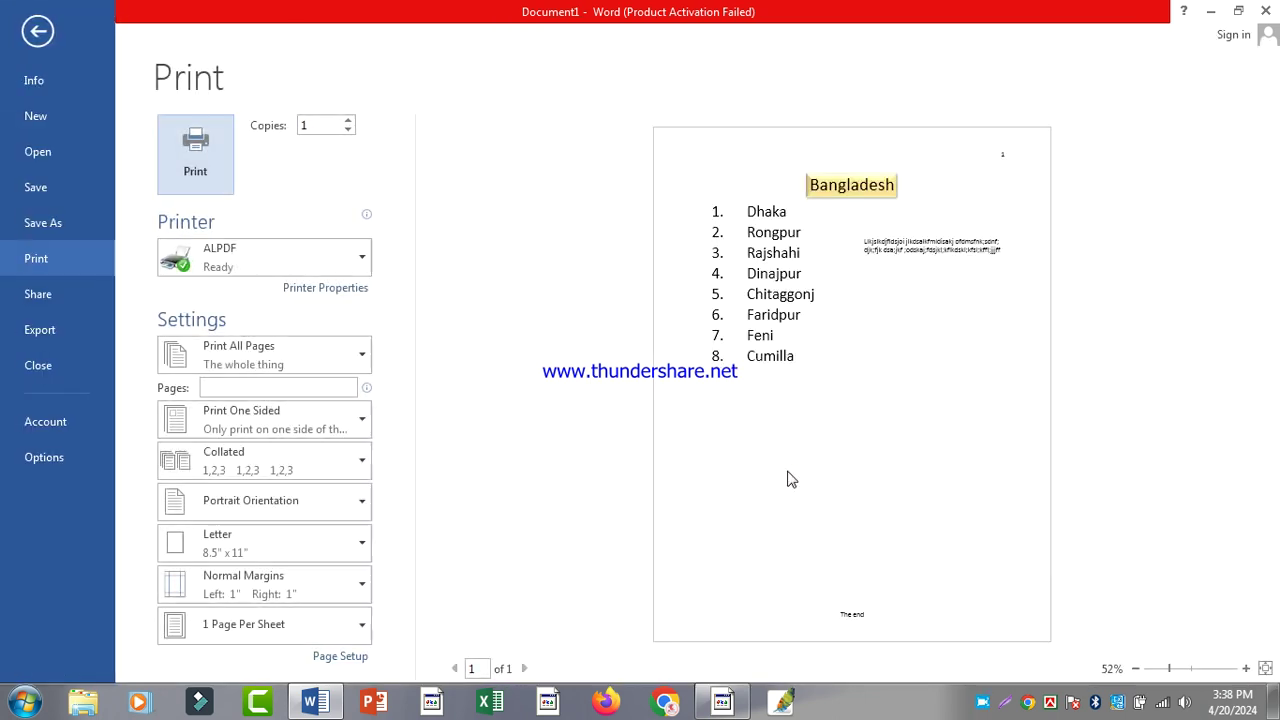
{"action": "scroll", "coordinate": [938, 296], "scroll_direction": "up", "scroll_amount": 9, "text": "ctrl"}
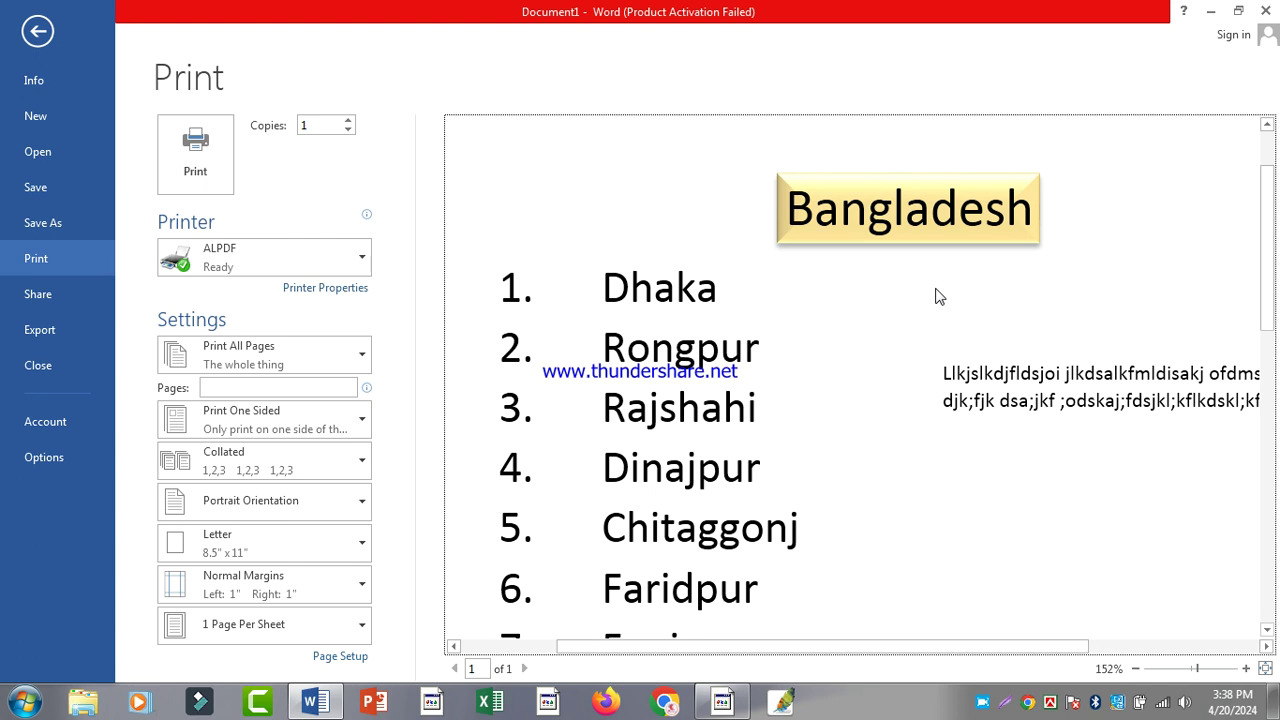
{"action": "key", "text": "Escape"}
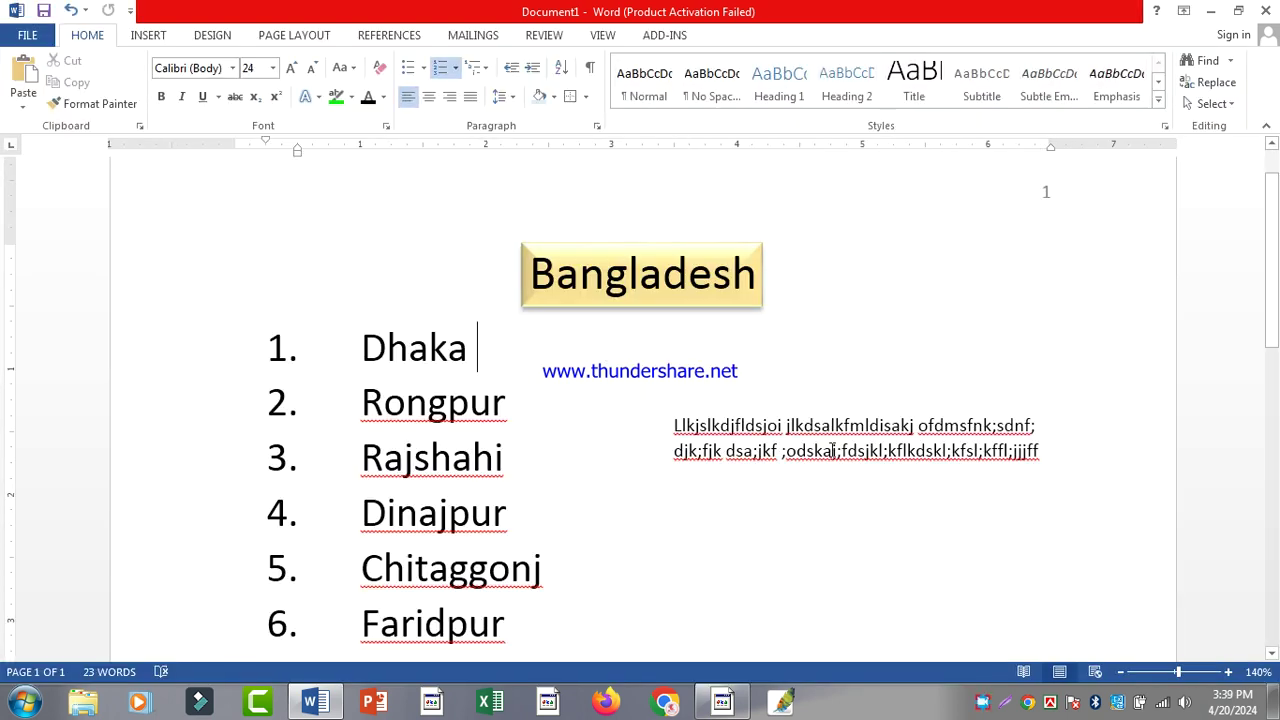
Delete the filler-text box to the right of the city list
{"action": "scroll", "coordinate": [837, 455], "scroll_direction": "down", "scroll_amount": 4, "text": "ctrl"}
{"action": "left_click", "coordinate": [772, 358]}
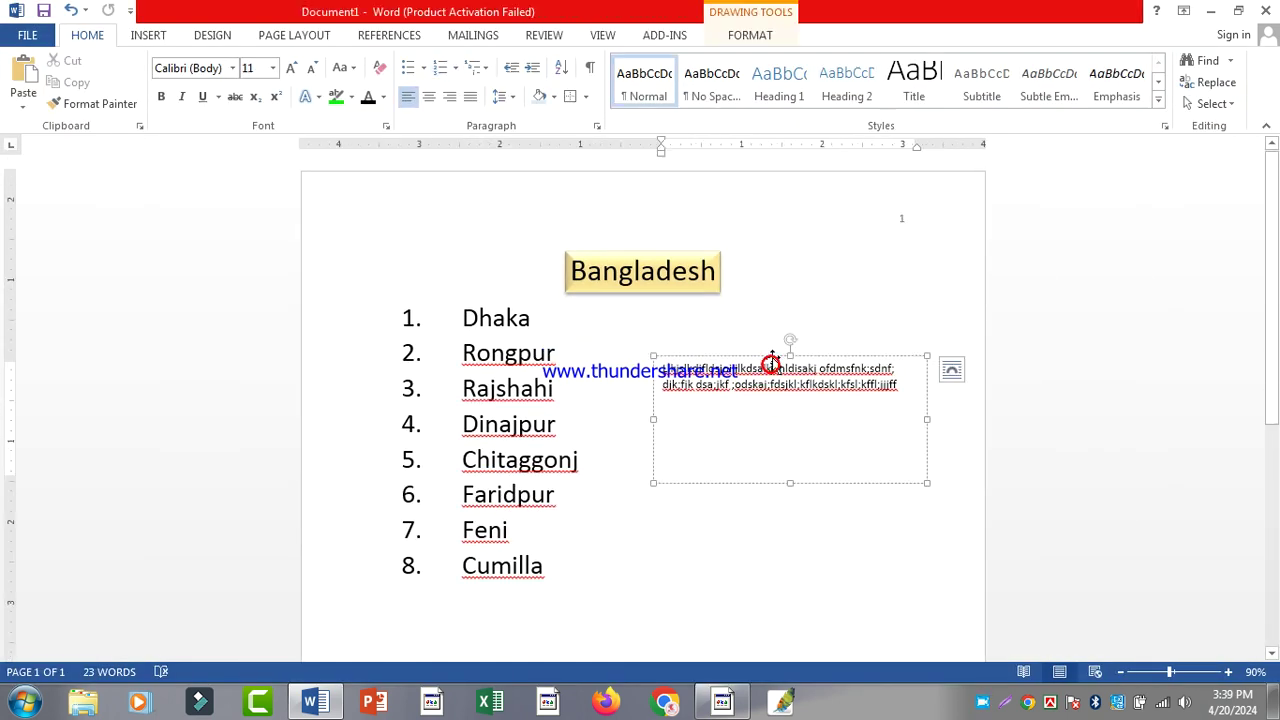
{"action": "key", "text": "Delete"}
{"action": "scroll", "coordinate": [767, 323], "scroll_direction": "up", "scroll_amount": 4, "text": "ctrl"}
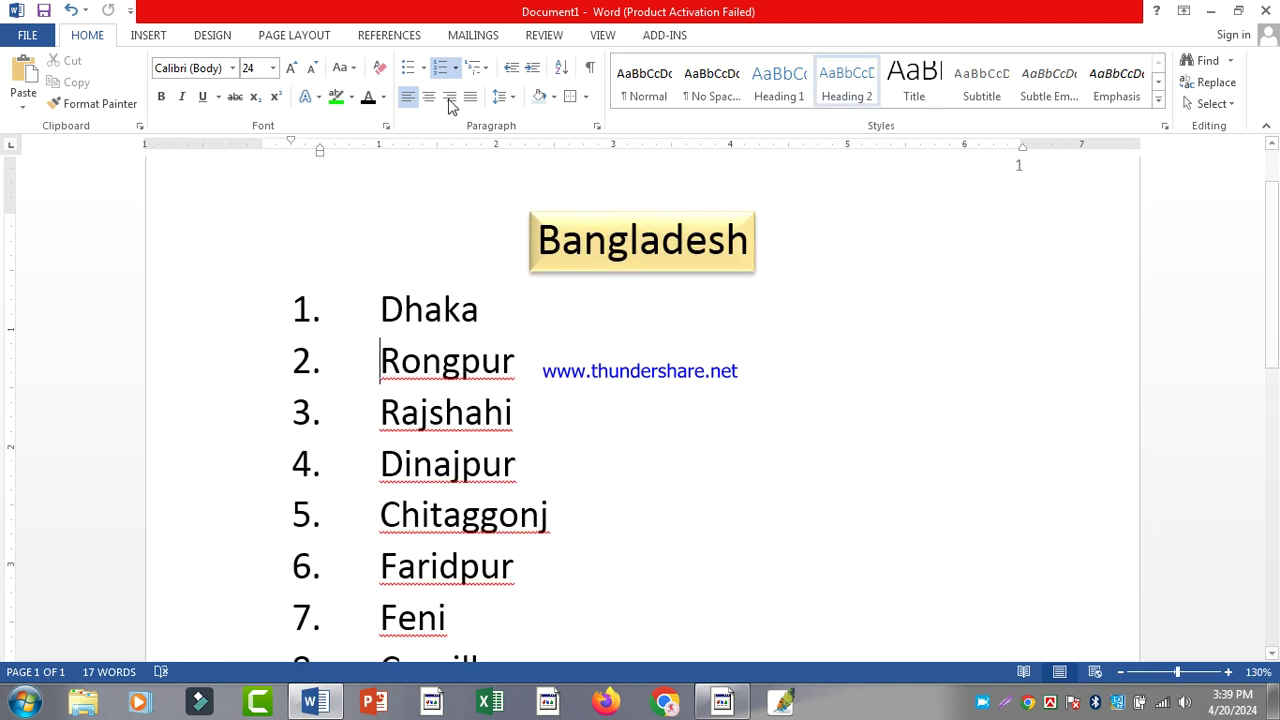
Insert an Austin Quote text box and place it to the right of the numbered list
{"action": "left_click", "coordinate": [148, 35]}
{"action": "left_click", "coordinate": [875, 85]}
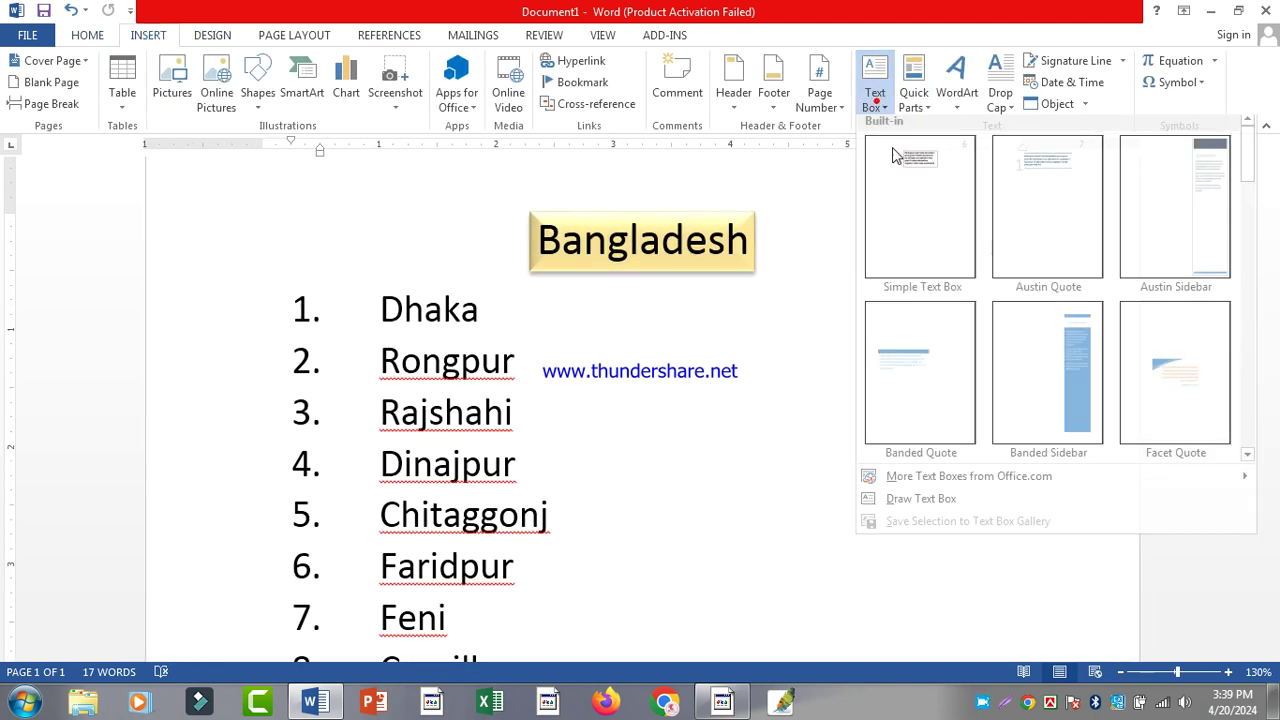
{"action": "left_click", "coordinate": [1069, 208]}
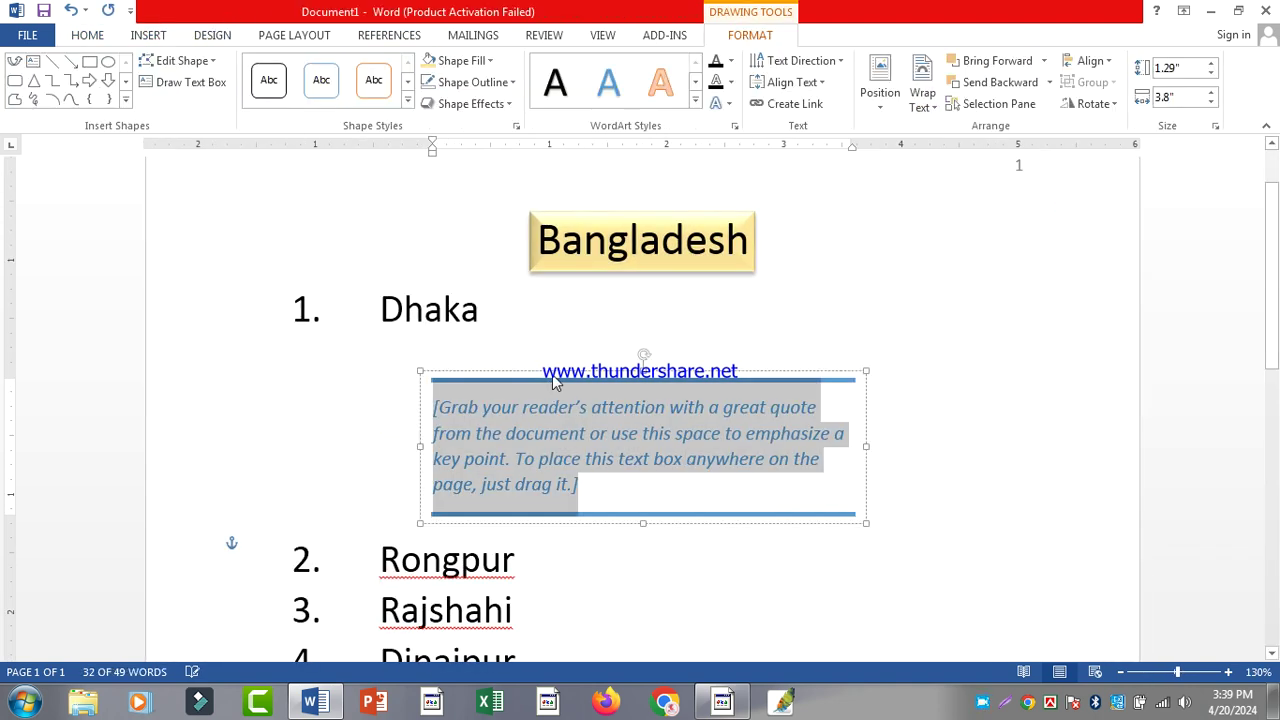
{"action": "left_click_drag", "start_coordinate": [552, 374], "coordinate": [879, 337]}
{"action": "left_click_drag", "start_coordinate": [799, 343], "coordinate": [725, 443]}
{"action": "left_click", "coordinate": [828, 340]}
{"action": "left_click", "coordinate": [780, 497]}
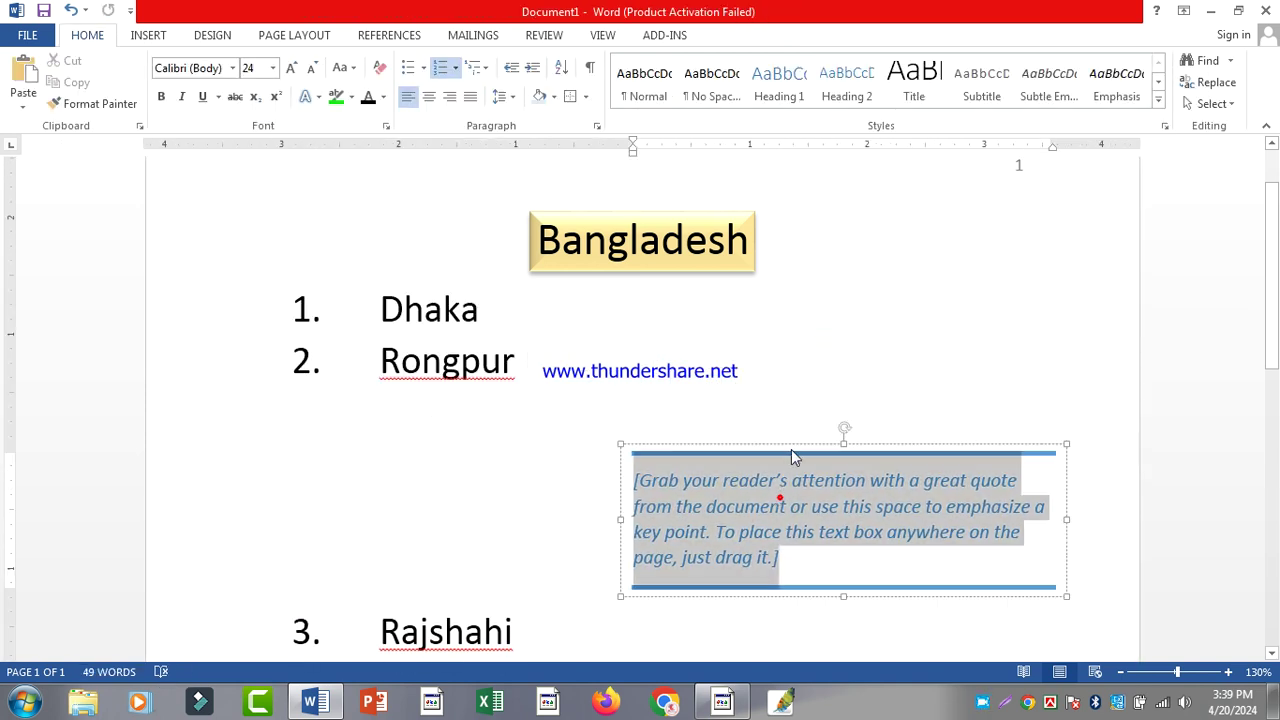
Set the Austin Quote text box's wrapping to In Front of Text
{"action": "left_click", "coordinate": [922, 95]}
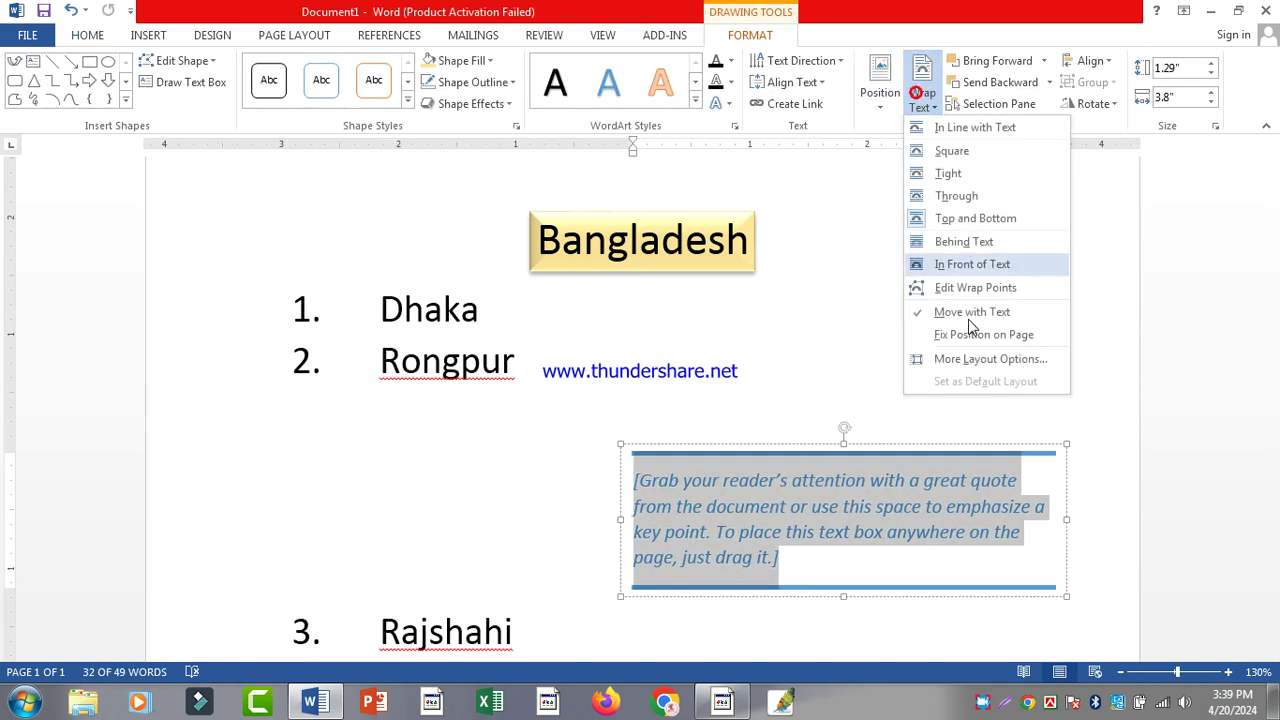
{"action": "left_click", "coordinate": [978, 268]}
{"action": "left_click", "coordinate": [829, 380]}
Replace the quote box's placeholder with four lines of filler text beginning "Dfsaoldisuhfhldsjkfdsafj dsa"
{"action": "left_click", "coordinate": [735, 551]}
{"action": "type", "text": "dfsaoldisuhfhldsjkfdsafj dsa"}
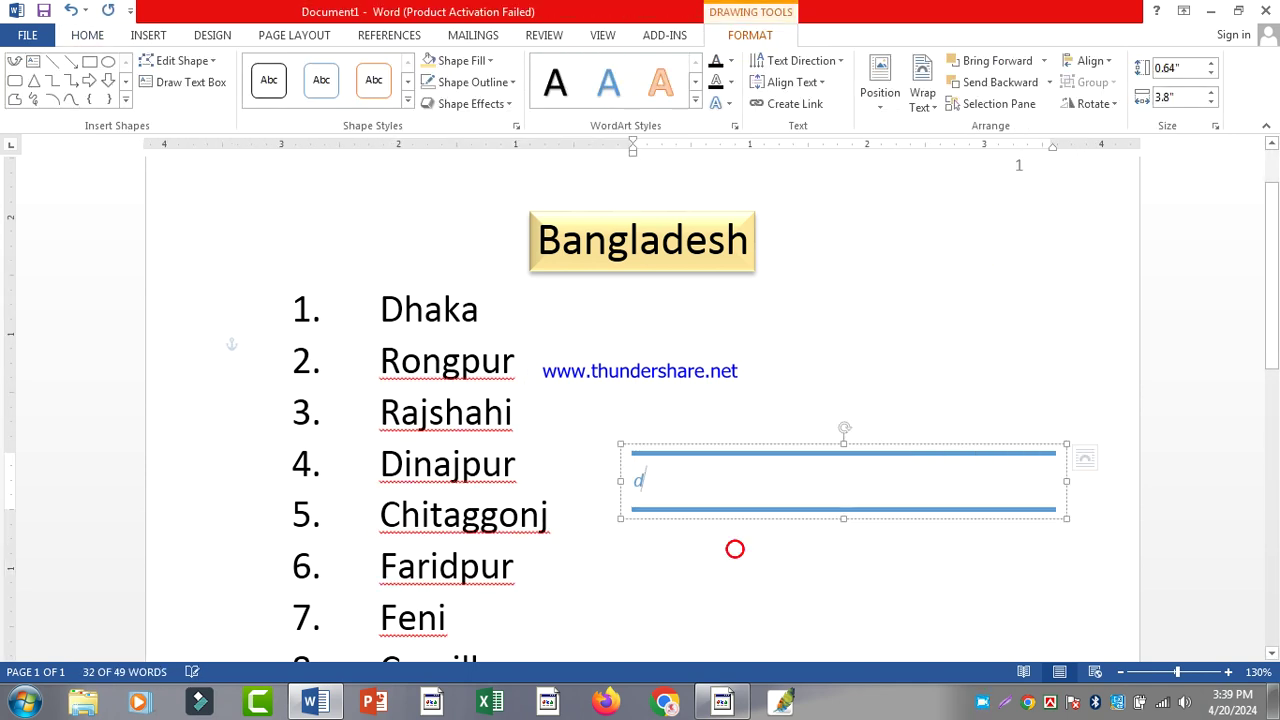
{"action": "key", "text": "Return"}
{"action": "type", "text": "fj dsa Fdsaf djksh"}
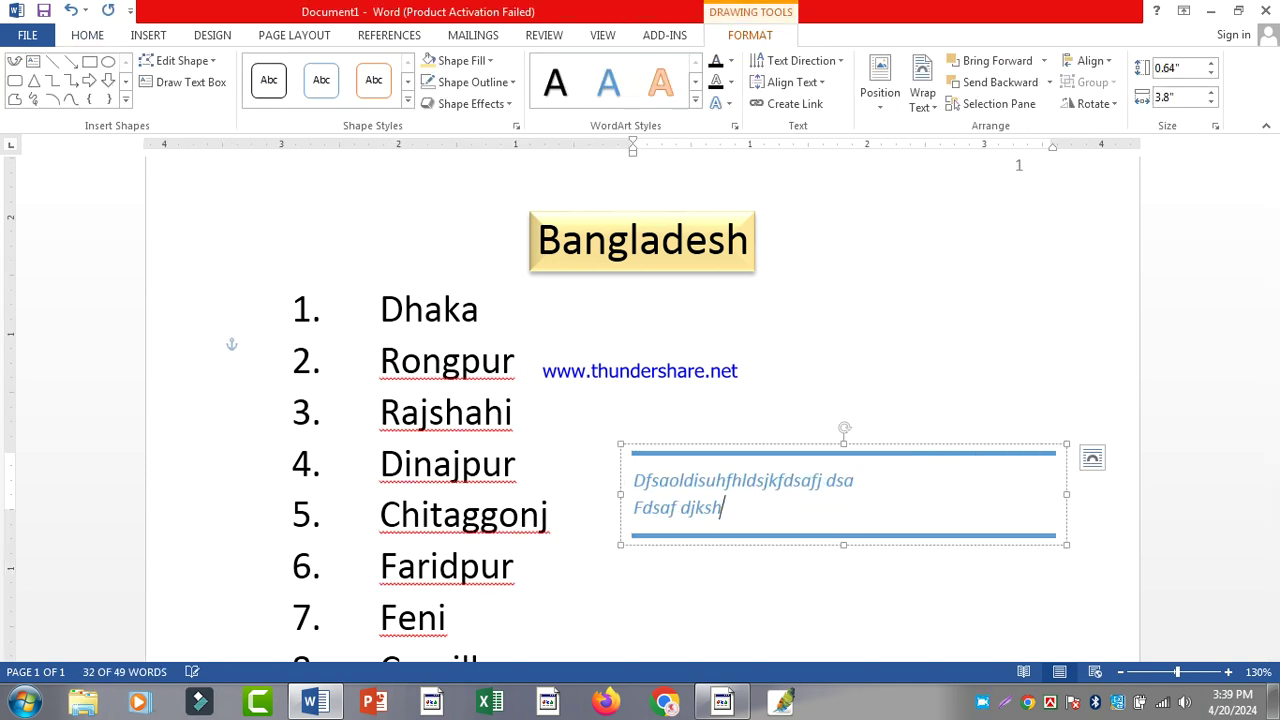
{"action": "type", "text": "fldsajkf"}
{"action": "key", "text": "Return"}
{"action": "type", "text": "dsfdskhjfds"}
{"action": "key", "text": "Return"}
{"action": "type", "text": "d"}
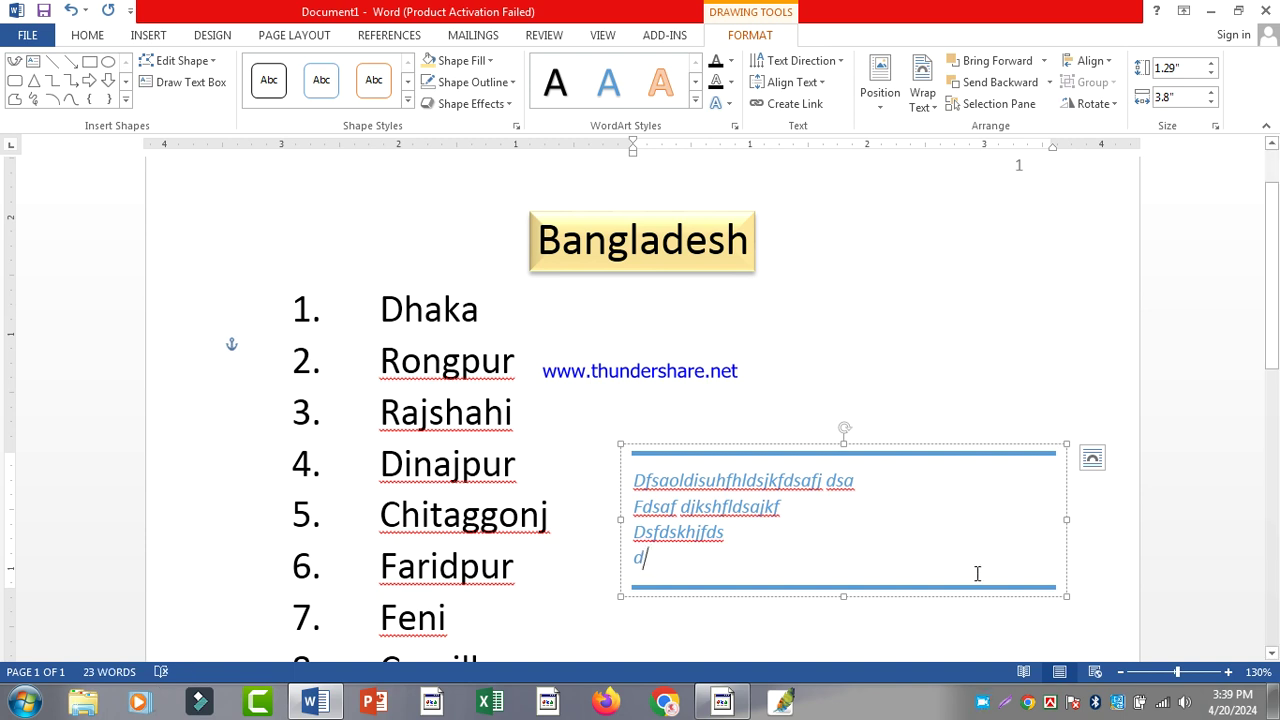
Delete the Austin Quote text box and insert a Banded Sidebar text box in its place
{"action": "left_click", "coordinate": [940, 444]}
{"action": "key", "text": "Delete"}
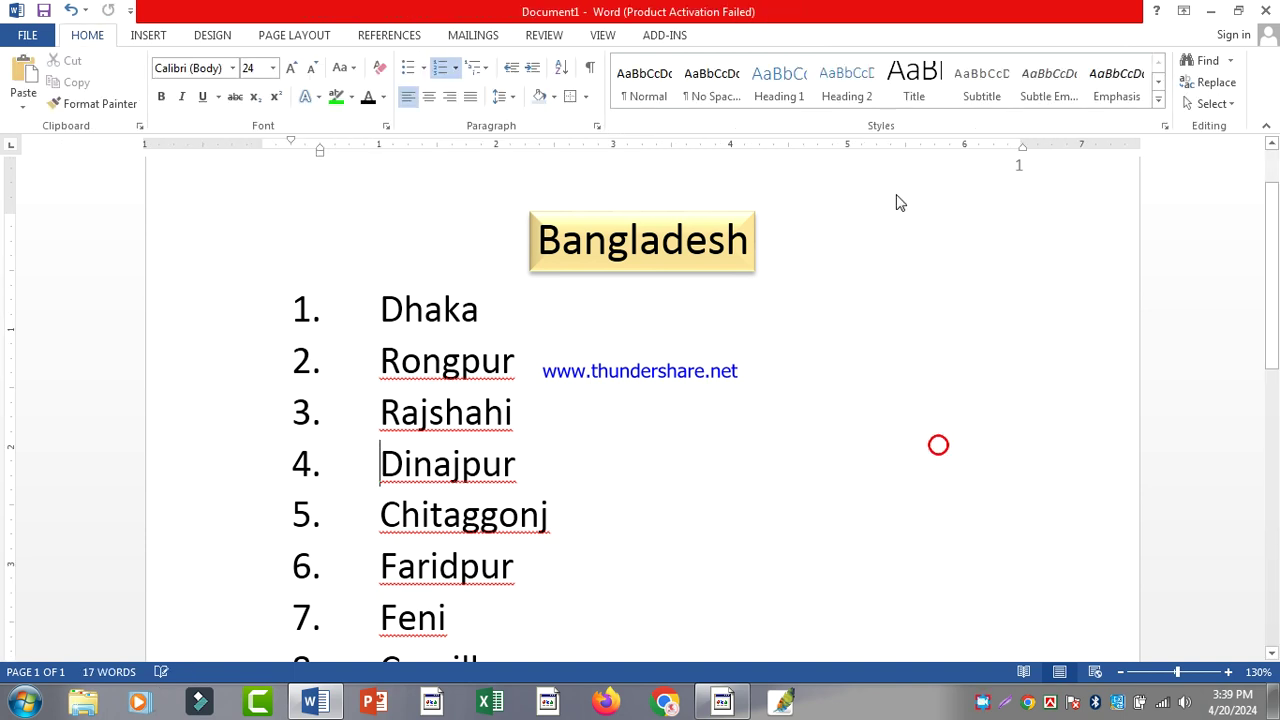
{"action": "left_click", "coordinate": [162, 42]}
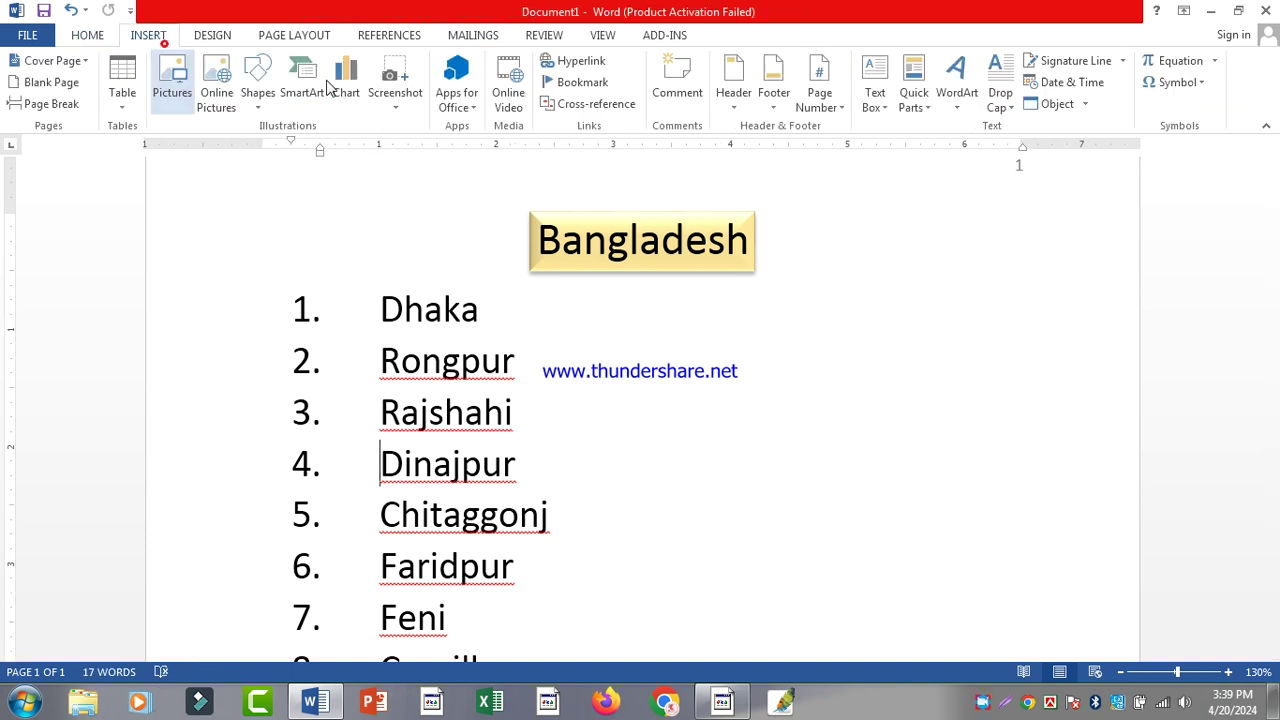
{"action": "left_click", "coordinate": [884, 102]}
{"action": "left_click", "coordinate": [1047, 380]}
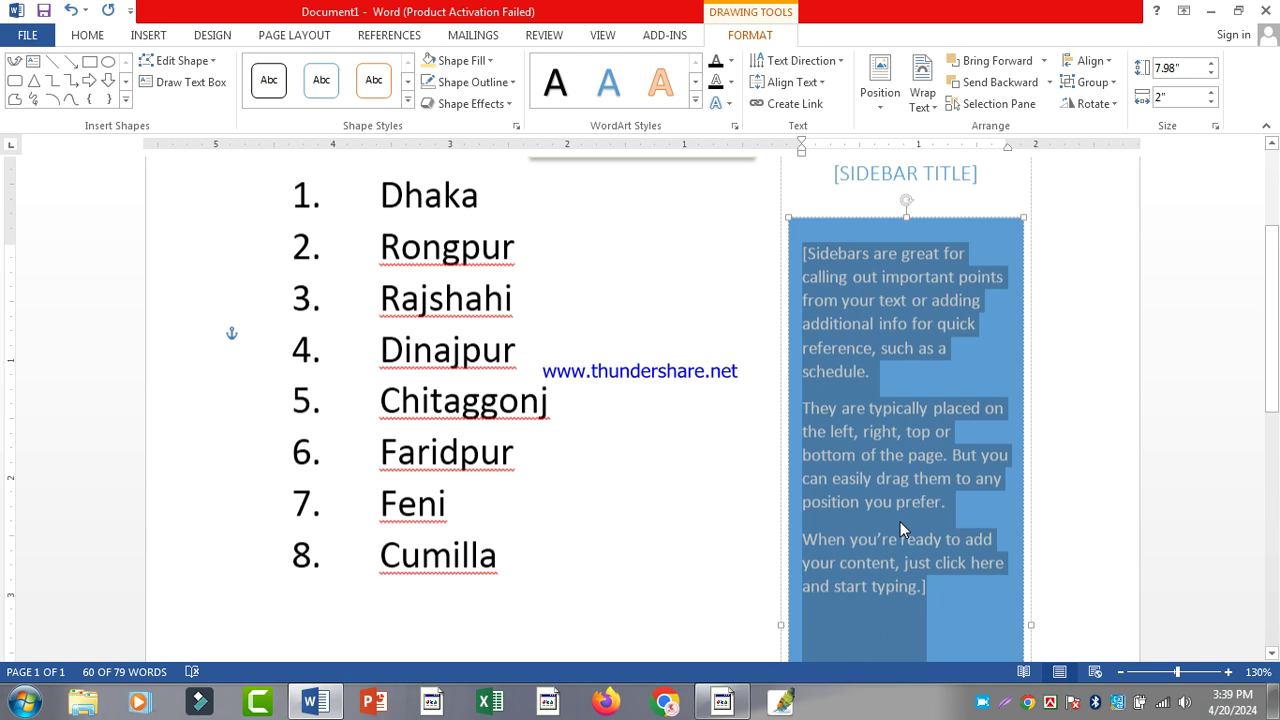
Replace the sidebar's title placeholder with a person's name and its body placeholder with short filler lines beginning "Sjkdfljkdshl df"
{"action": "left_click", "coordinate": [905, 378]}
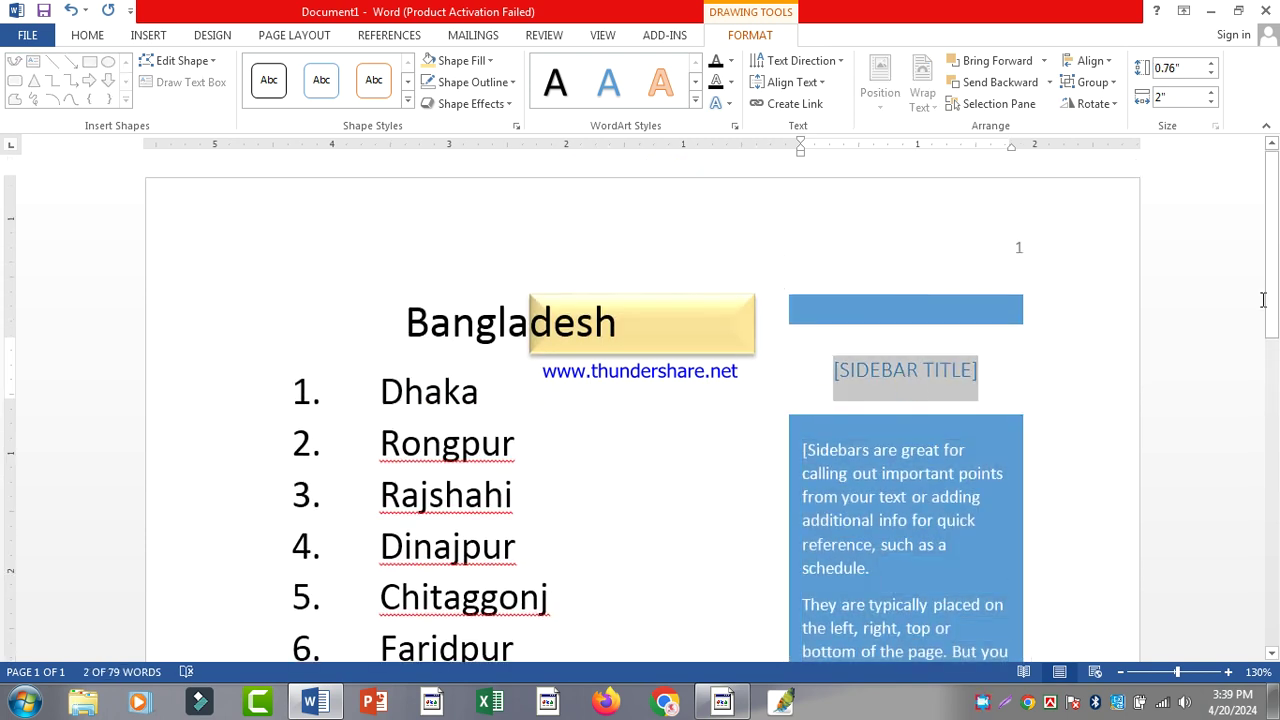
{"action": "type", "text": "ROHAN"}
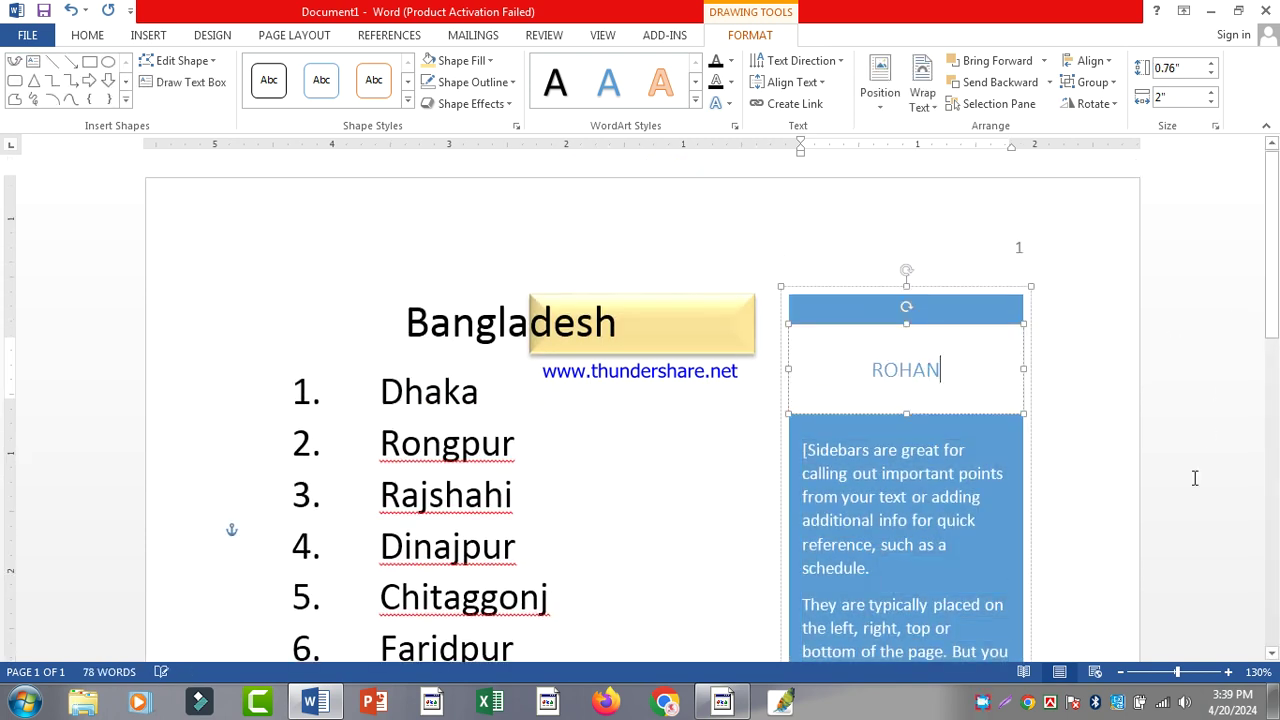
{"action": "scroll", "coordinate": [1194, 477], "scroll_direction": "down", "scroll_amount": 1}
{"action": "left_click", "coordinate": [874, 490]}
{"action": "type", "text": "sjkdfljkdshl df"}
{"action": "key", "text": "Return"}
{"action": "type", "text": "dikdsf"}
{"action": "key", "text": "Return"}
{"action": "type", "text": "dsu"}
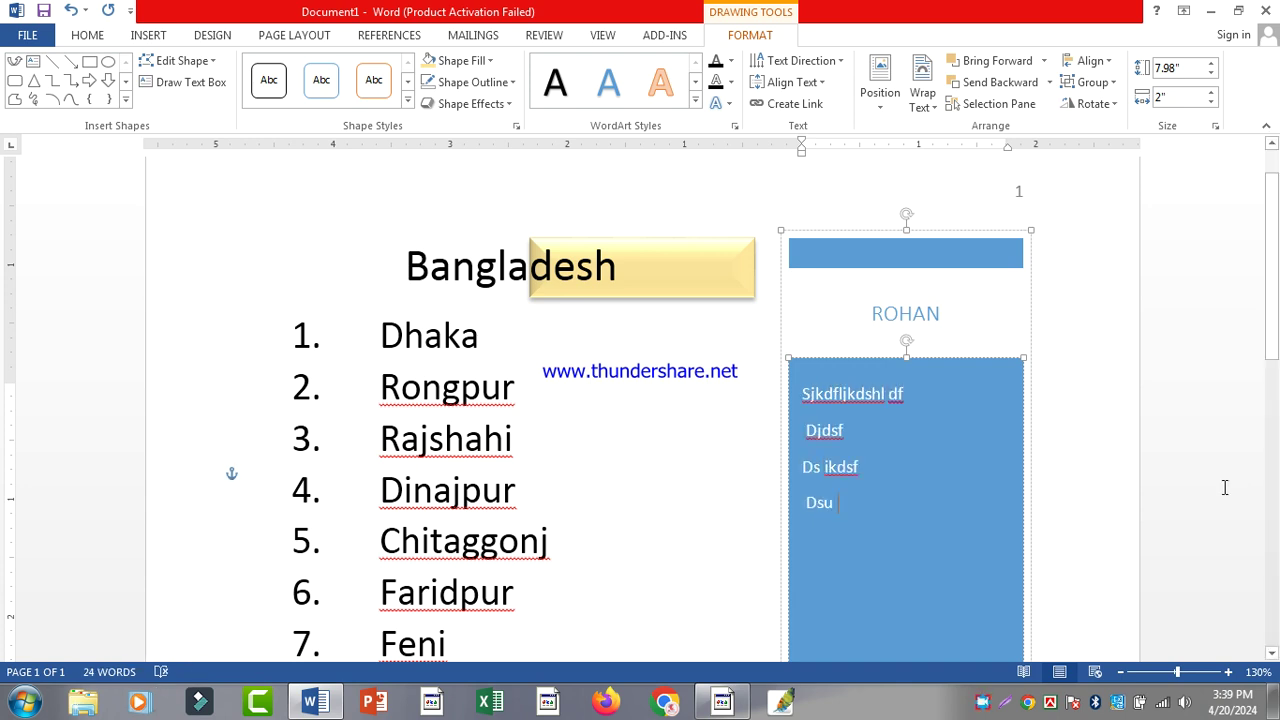
Review the page with the banded sidebar, and delete the whole sidebar
{"action": "left_click", "coordinate": [686, 421]}
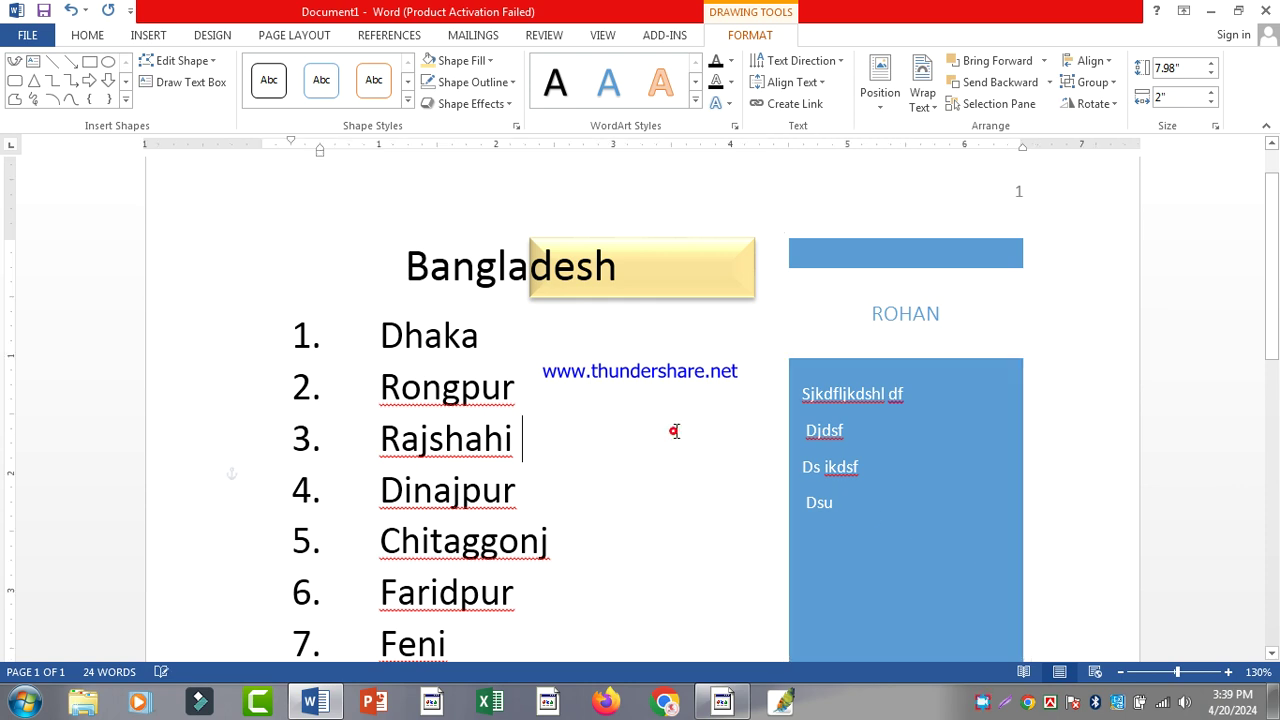
{"action": "scroll", "coordinate": [686, 421], "scroll_direction": "down", "scroll_amount": 6}
{"action": "scroll", "coordinate": [685, 428], "scroll_direction": "down", "scroll_amount": 5}
{"action": "scroll", "coordinate": [685, 428], "scroll_direction": "up", "scroll_amount": 5}
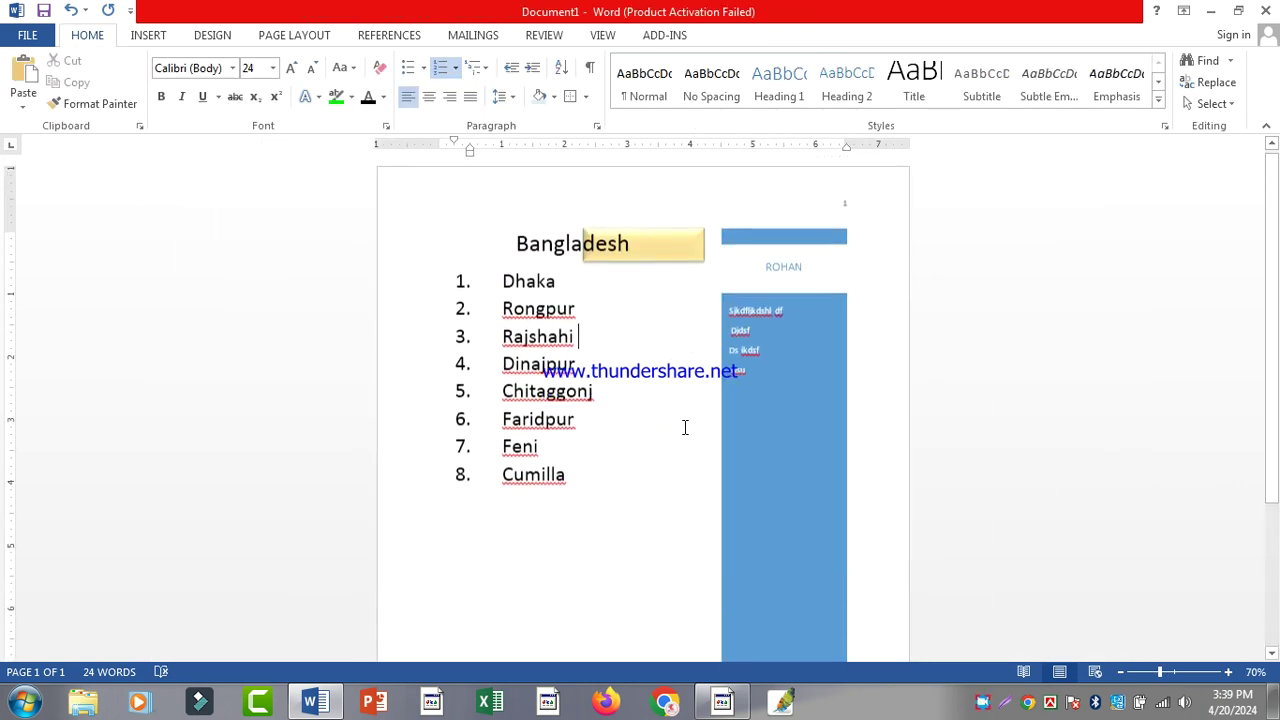
{"action": "left_click", "coordinate": [813, 443]}
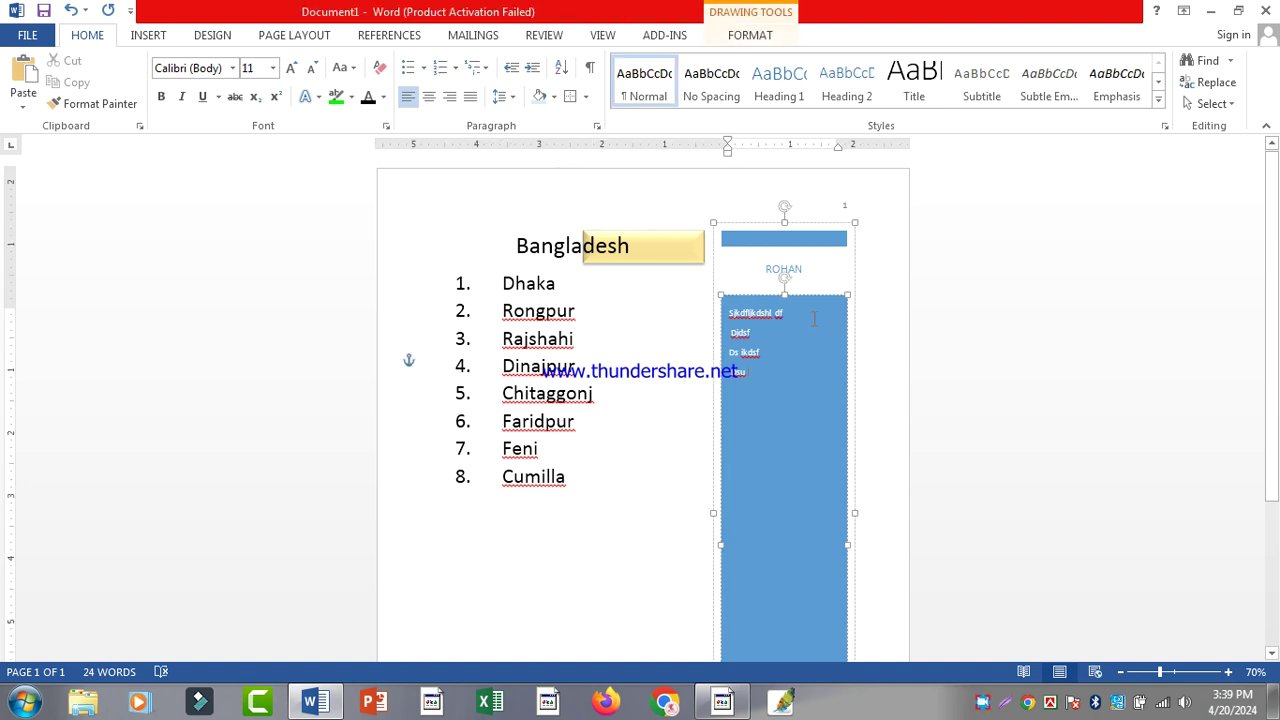
{"action": "key", "text": "Delete"}
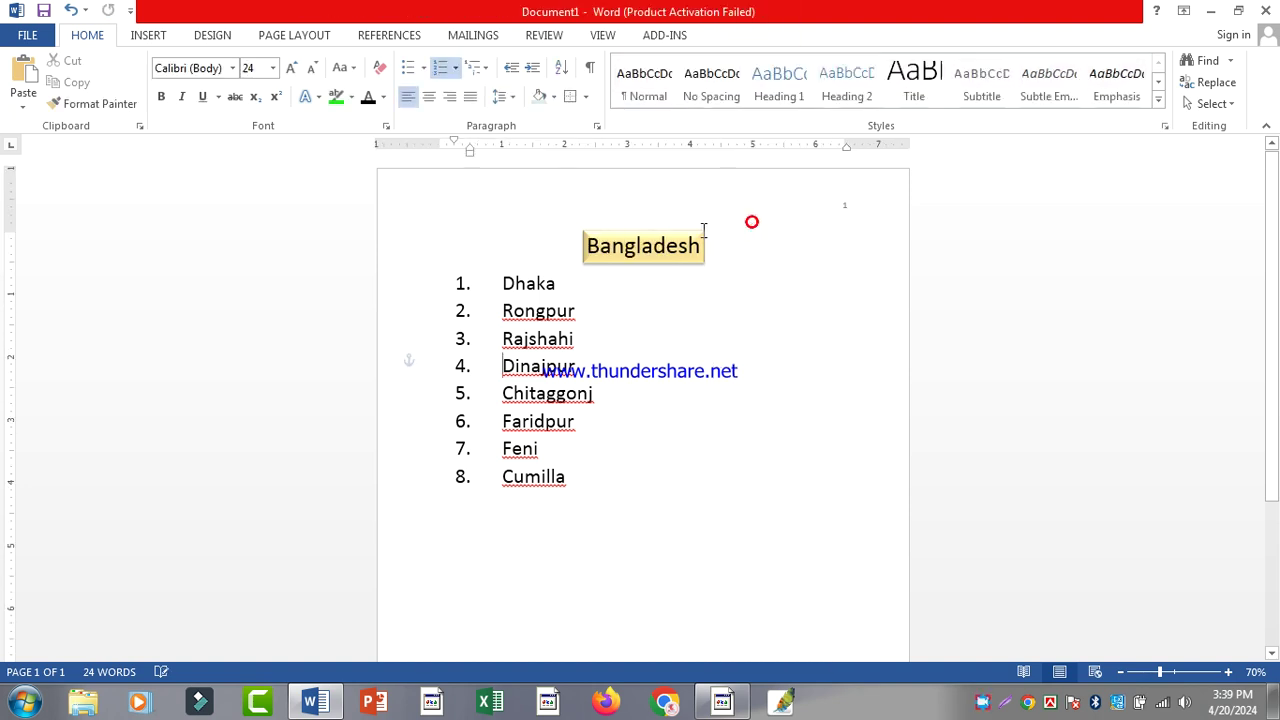
Draw a tall rectangle about 8.3" high and 2.06" wide to the right of the heading and city list
{"action": "left_click", "coordinate": [150, 35]}
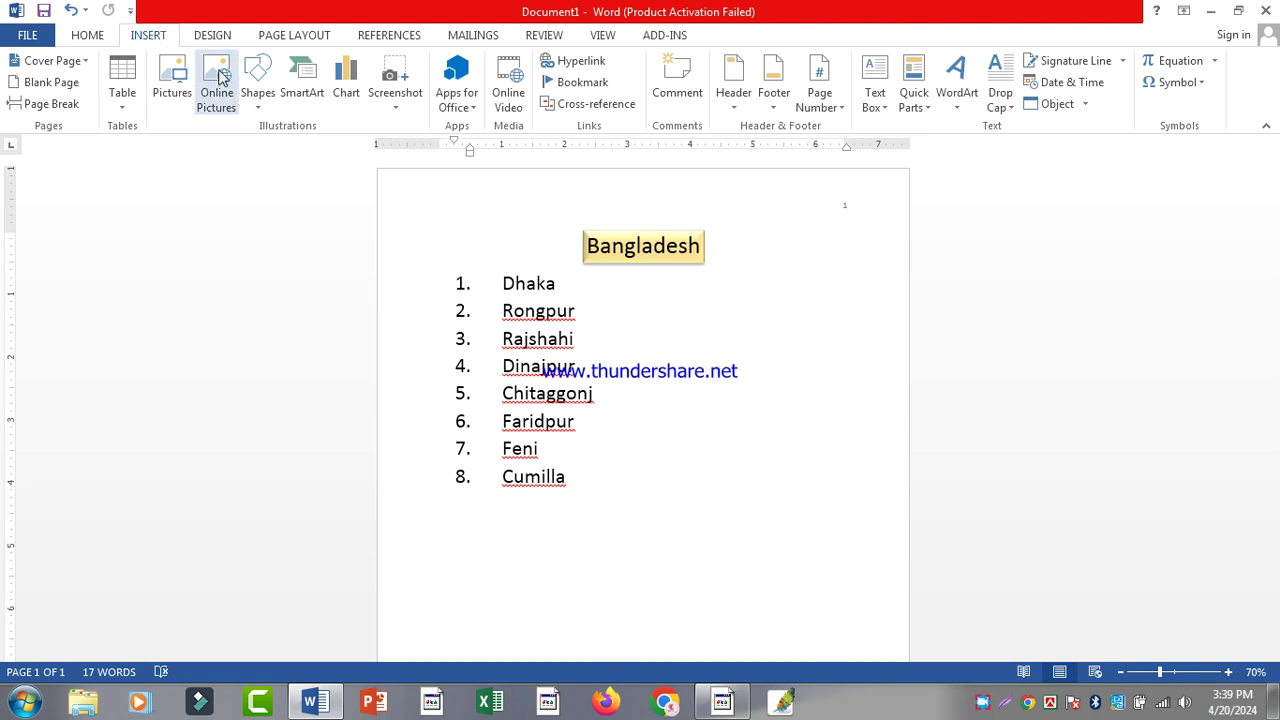
{"action": "left_click", "coordinate": [257, 80]}
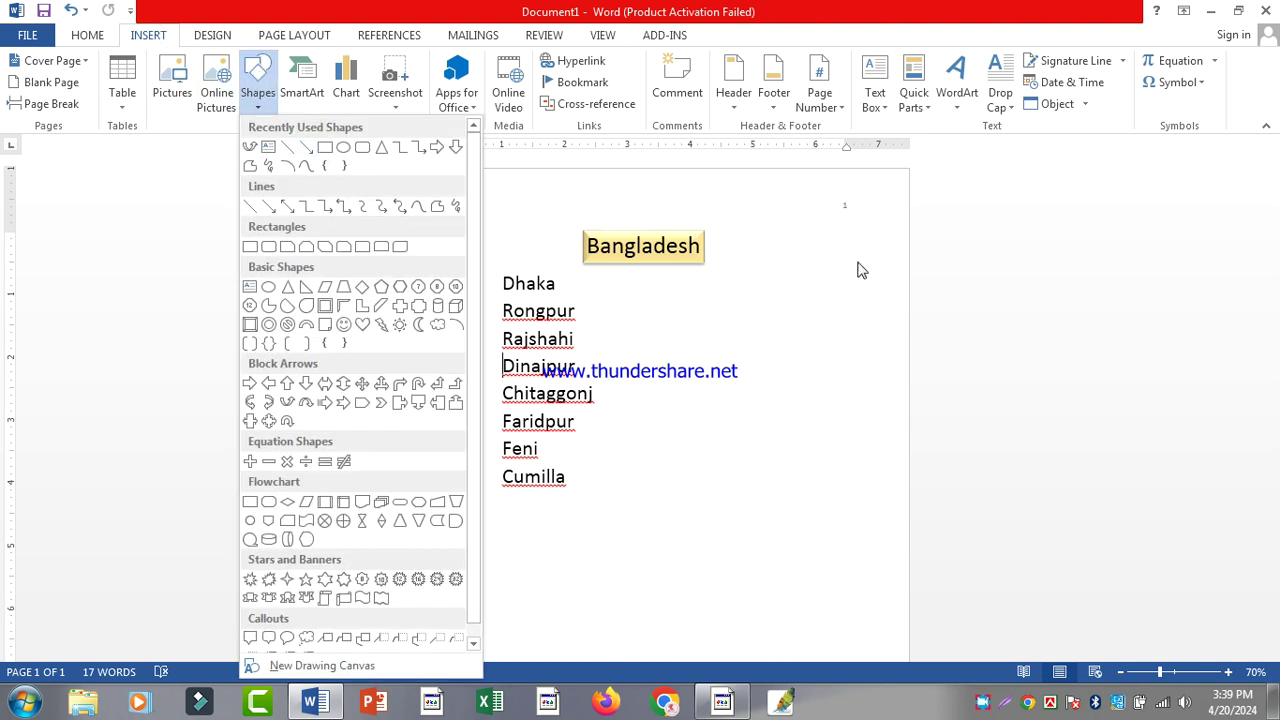
{"action": "left_click", "coordinate": [326, 148]}
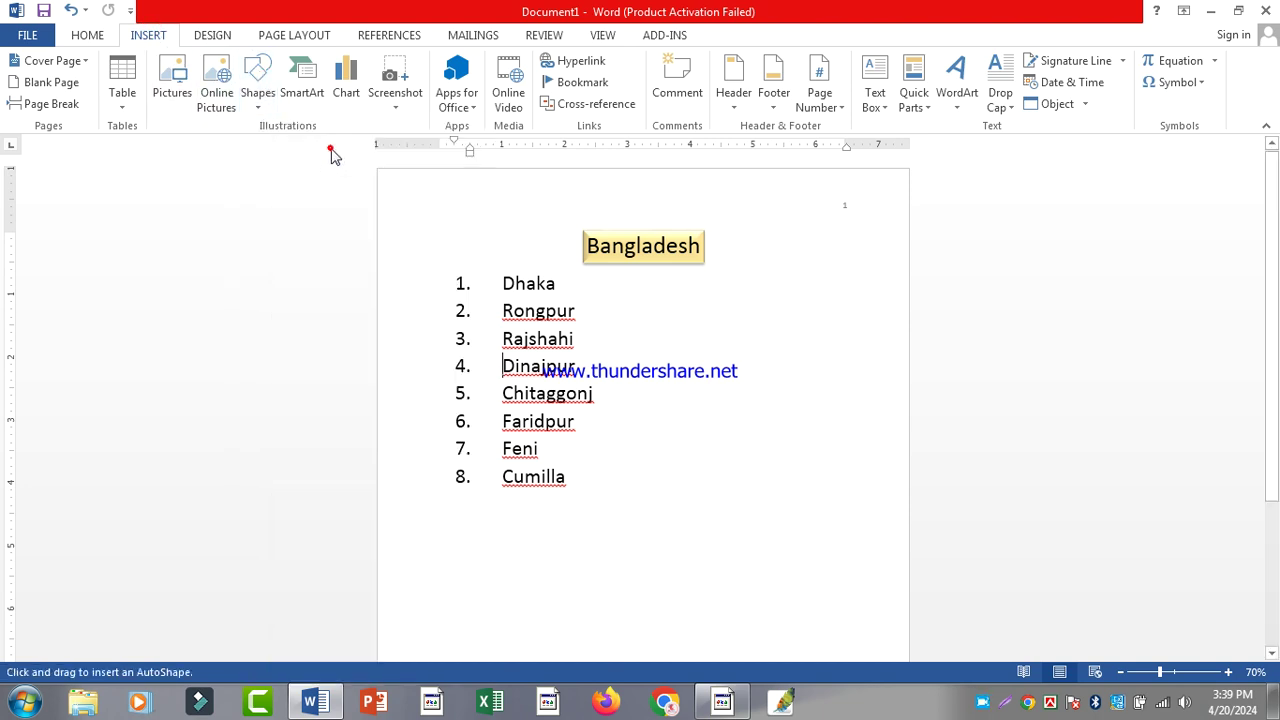
{"action": "mouse_move", "coordinate": [739, 220]}
{"action": "left_mouse_down"}
{"action": "mouse_move", "coordinate": [823, 537]}
{"action": "mouse_move", "coordinate": [848, 712]}
{"action": "mouse_move", "coordinate": [869, 712]}
{"action": "left_mouse_up"}
{"action": "scroll", "coordinate": [774, 473], "scroll_direction": "up", "scroll_amount": 6}
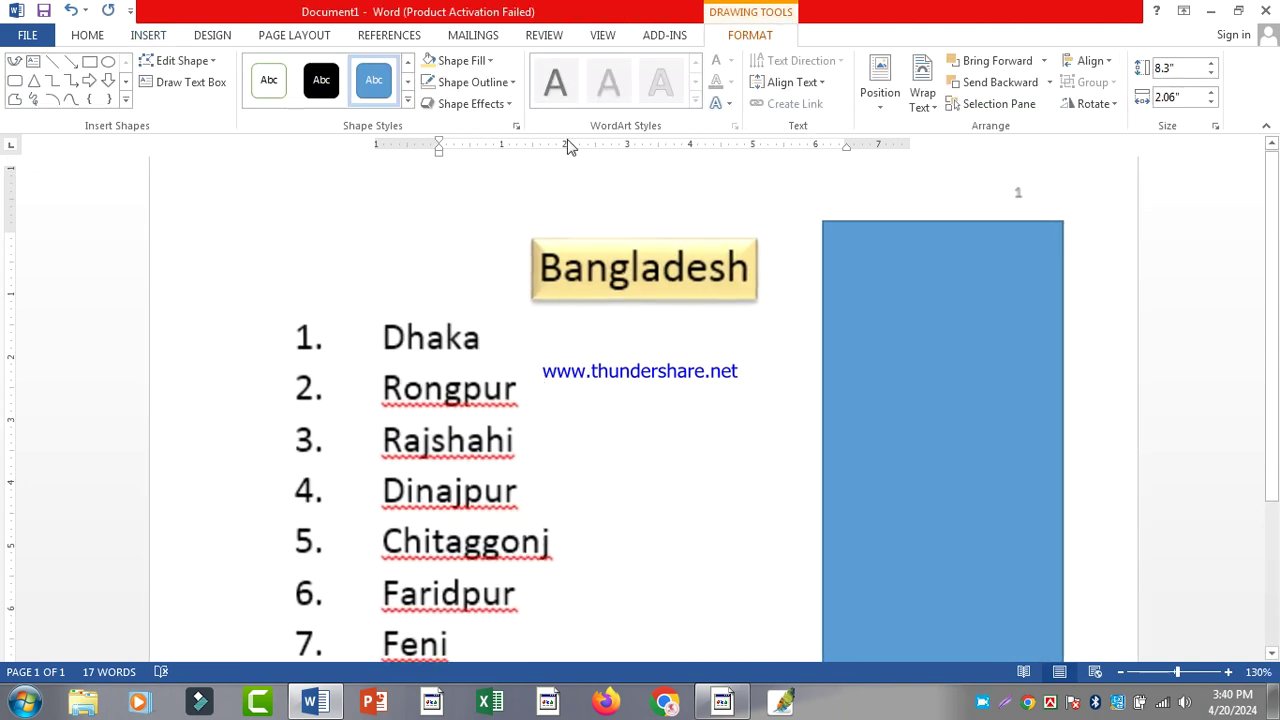
Fill the tall rectangle with a light orange theme color and remove its outline
{"action": "left_click", "coordinate": [462, 60]}
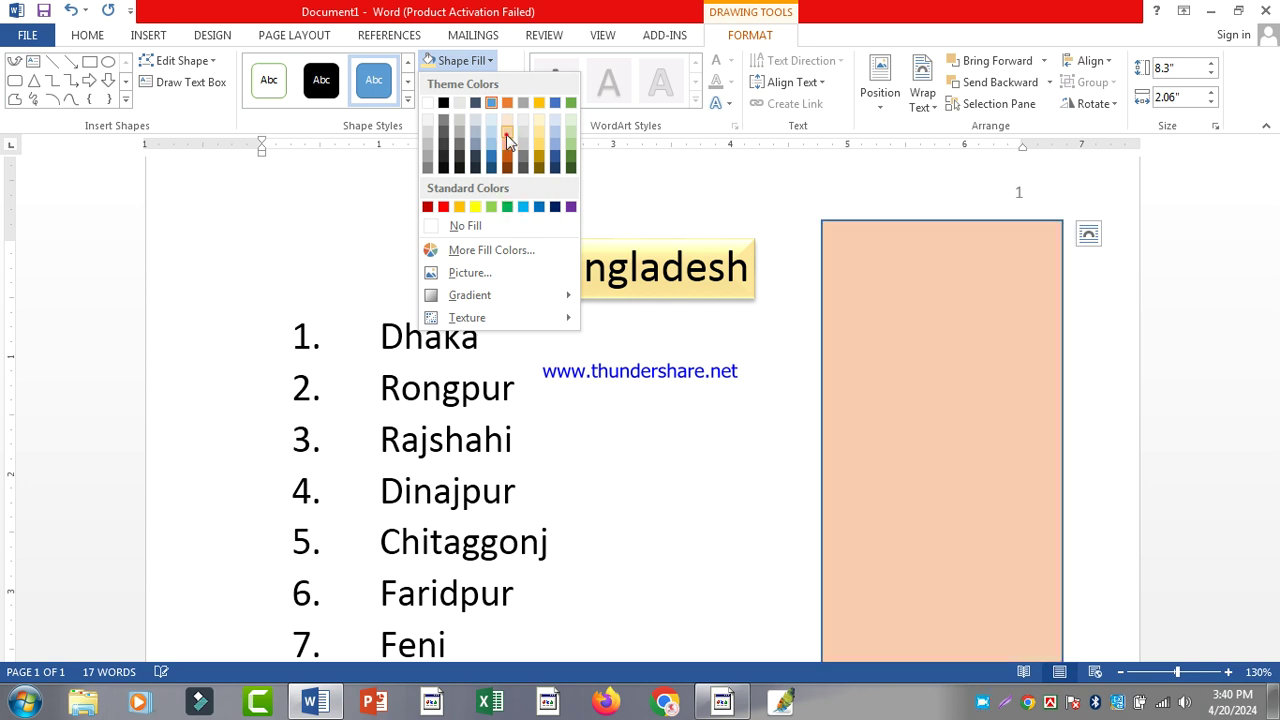
{"action": "left_click", "coordinate": [506, 134]}
{"action": "left_click", "coordinate": [488, 84]}
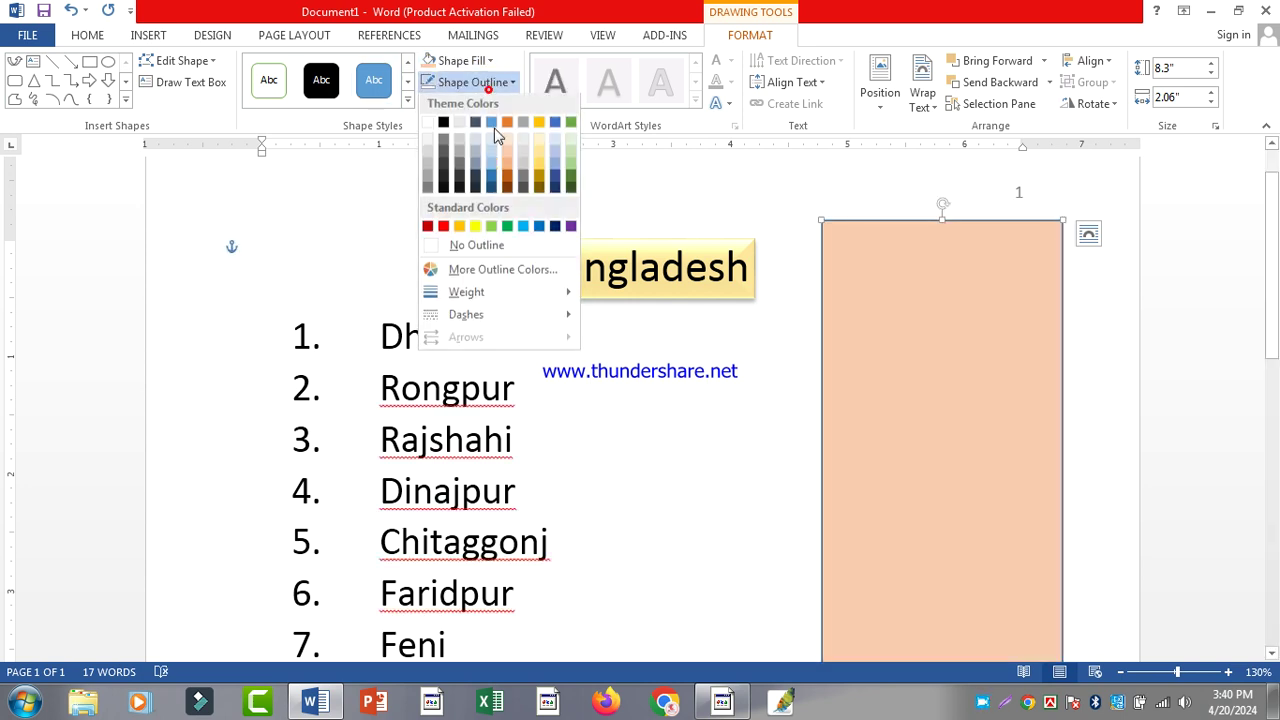
{"action": "left_click", "coordinate": [458, 247]}
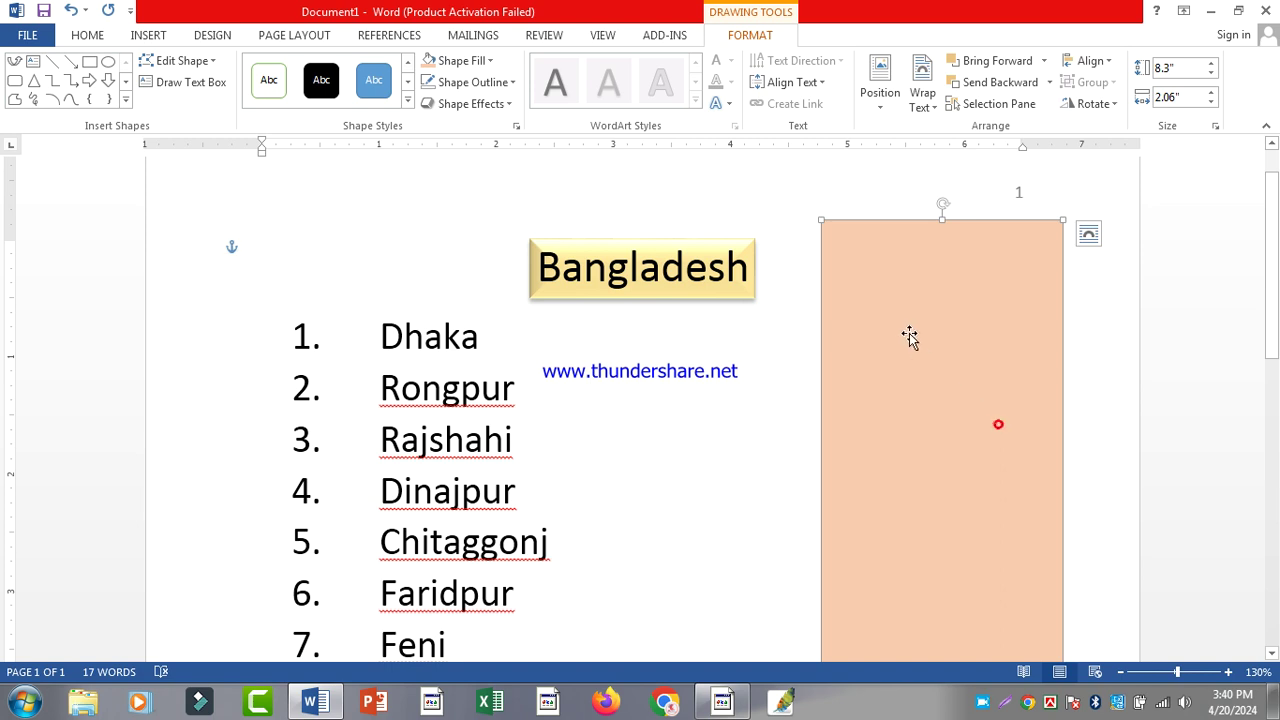
Delete the tall light orange rectangle beside the city list
{"action": "scroll", "coordinate": [907, 336], "scroll_direction": "down", "scroll_amount": 3}
{"action": "scroll", "coordinate": [874, 457], "scroll_direction": "up", "scroll_amount": 4}
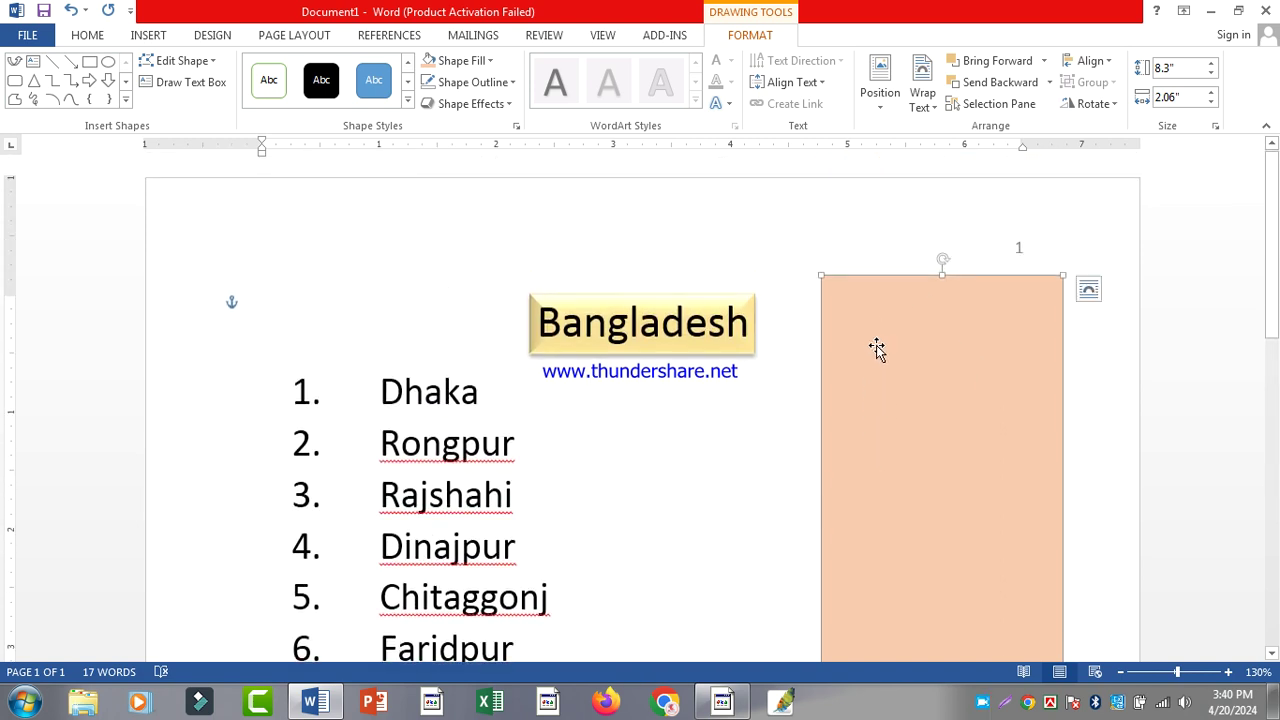
{"action": "right_click", "coordinate": [894, 376]}
{"action": "left_click", "coordinate": [864, 386]}
{"action": "key", "text": "Delete"}
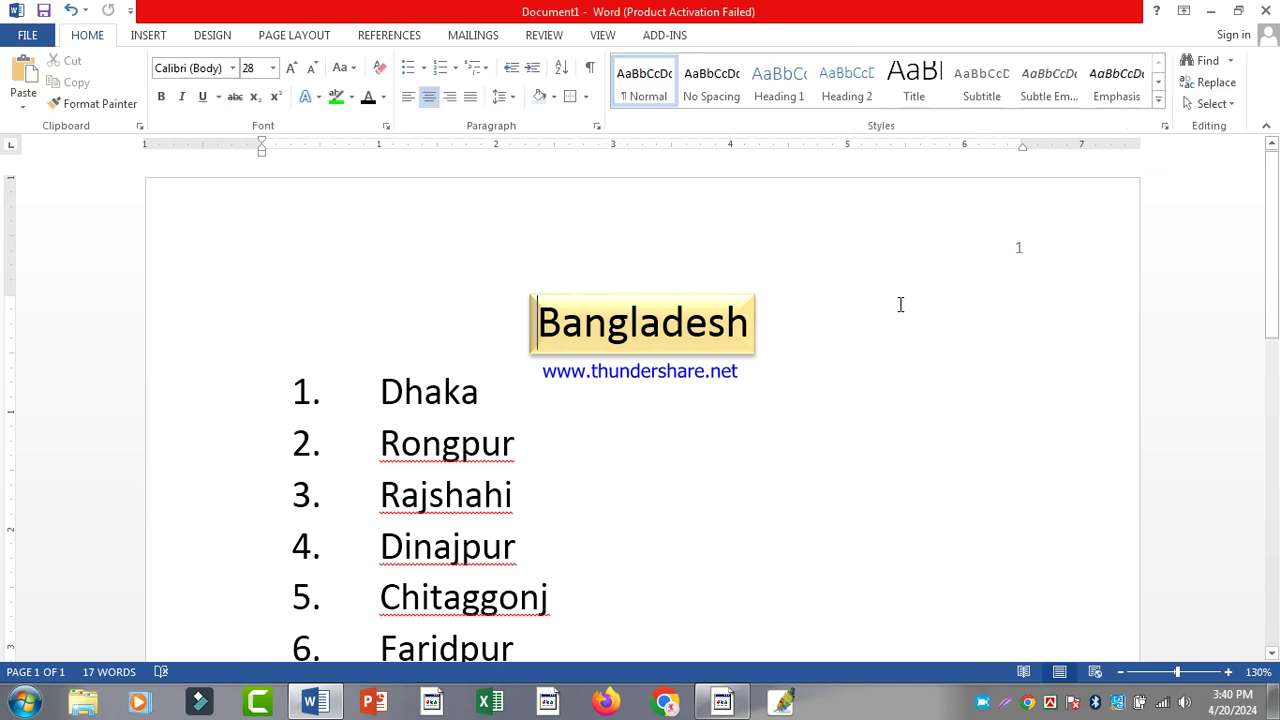
Draw an oval beside the city list, flatten it to about 1.36" high and 2.44" wide, and position it next to cities 2 to 4
{"action": "left_click", "coordinate": [157, 42]}
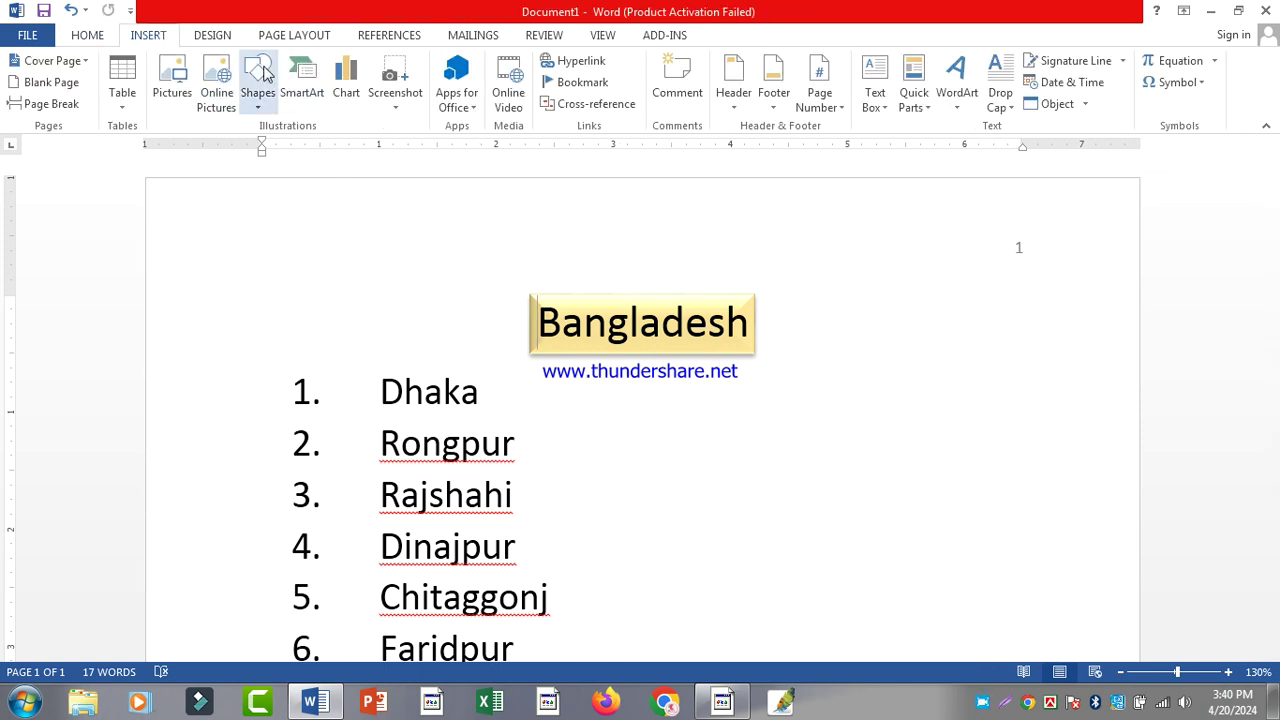
{"action": "left_click", "coordinate": [256, 78]}
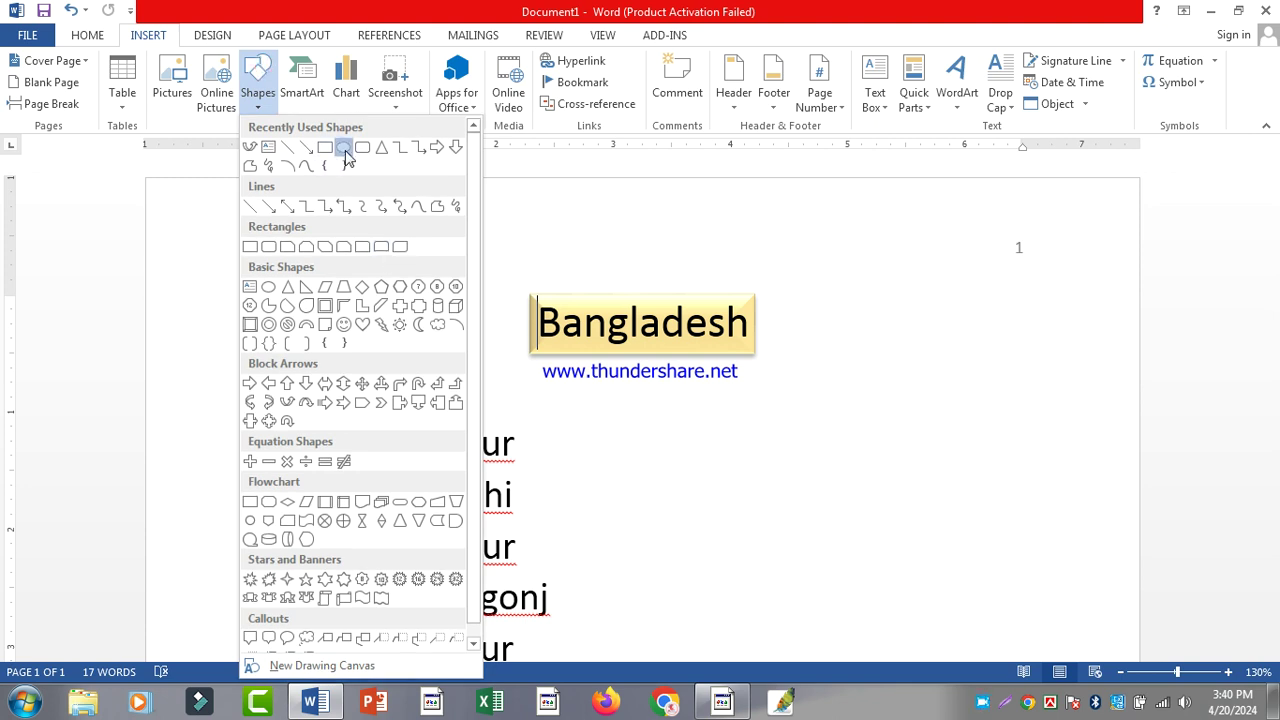
{"action": "left_click", "coordinate": [343, 148]}
{"action": "left_click", "coordinate": [878, 100]}
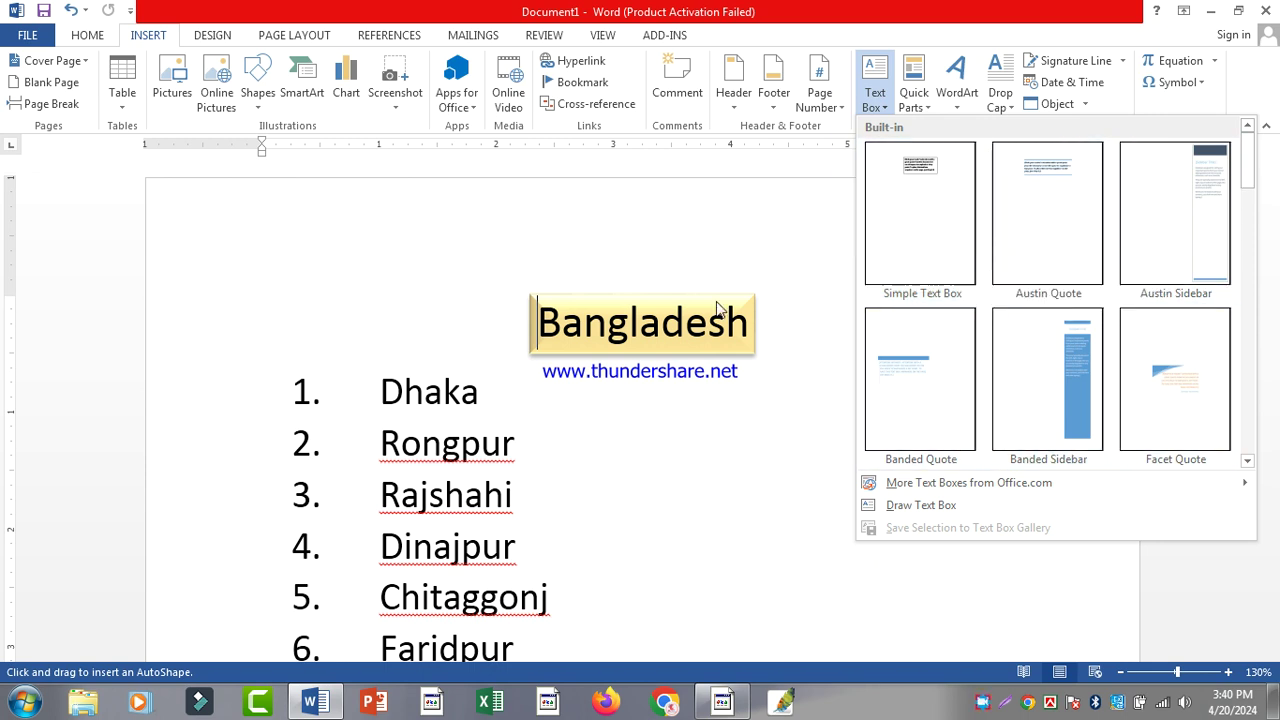
{"action": "left_click", "coordinate": [258, 95]}
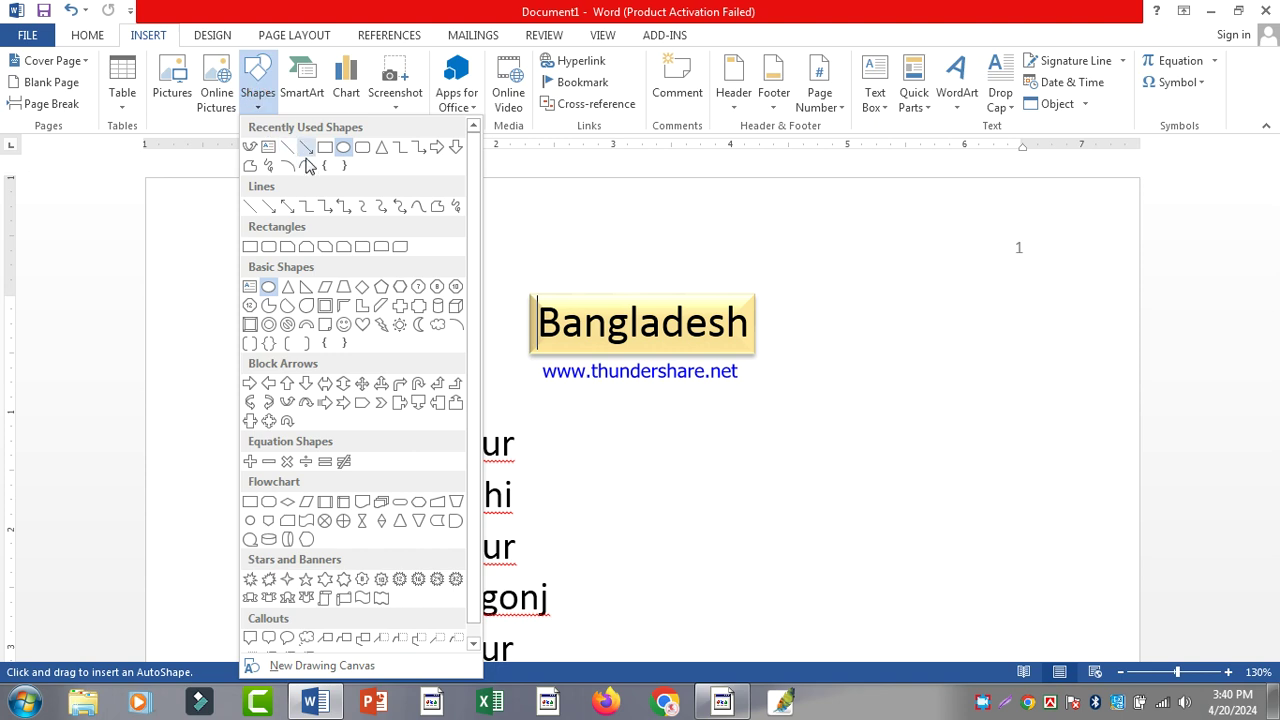
{"action": "left_click", "coordinate": [340, 148]}
{"action": "mouse_move", "coordinate": [748, 400]}
{"action": "left_mouse_down"}
{"action": "mouse_move", "coordinate": [1016, 592]}
{"action": "mouse_move", "coordinate": [1029, 623]}
{"action": "mouse_move", "coordinate": [1022, 600]}
{"action": "left_mouse_up"}
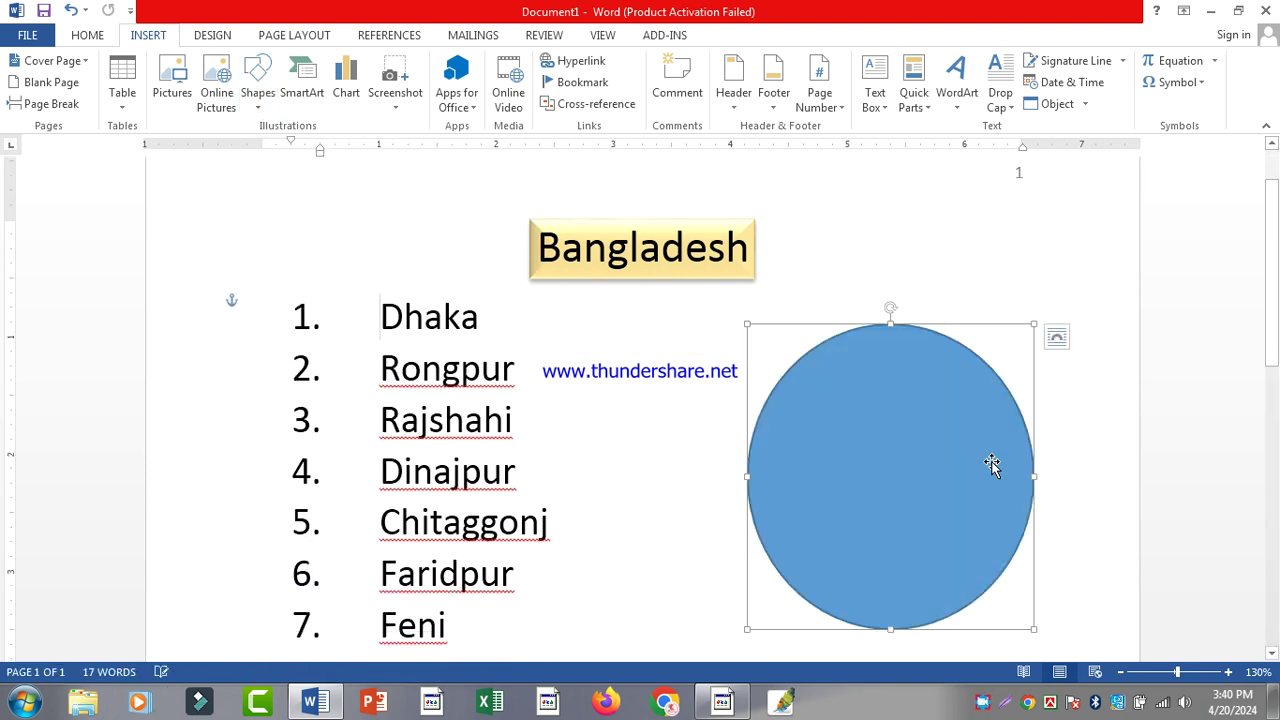
{"action": "left_click_drag", "start_coordinate": [878, 292], "coordinate": [878, 438]}
{"action": "left_click_drag", "start_coordinate": [853, 515], "coordinate": [831, 421]}
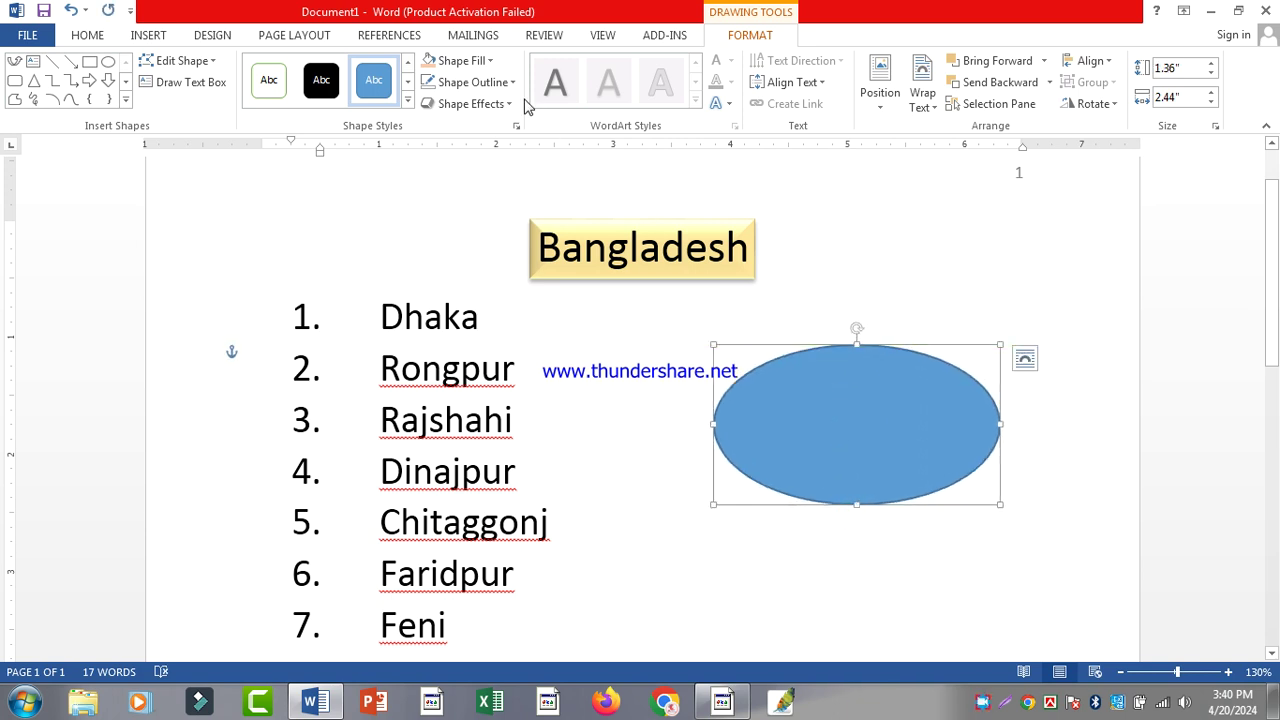
Fill the oval with a light gold theme color and give it a black outline
{"action": "left_click", "coordinate": [449, 60]}
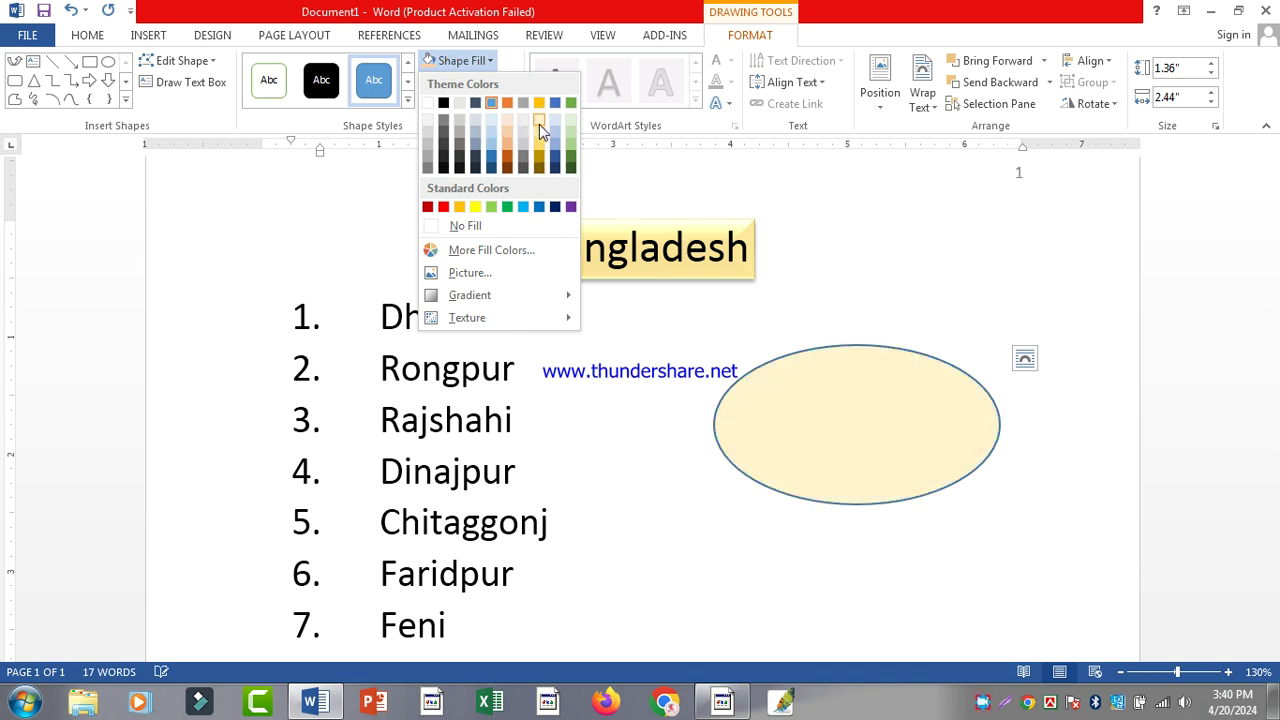
{"action": "left_click", "coordinate": [539, 131]}
{"action": "left_click", "coordinate": [482, 82]}
{"action": "left_click", "coordinate": [480, 234]}
{"action": "left_click", "coordinate": [482, 82]}
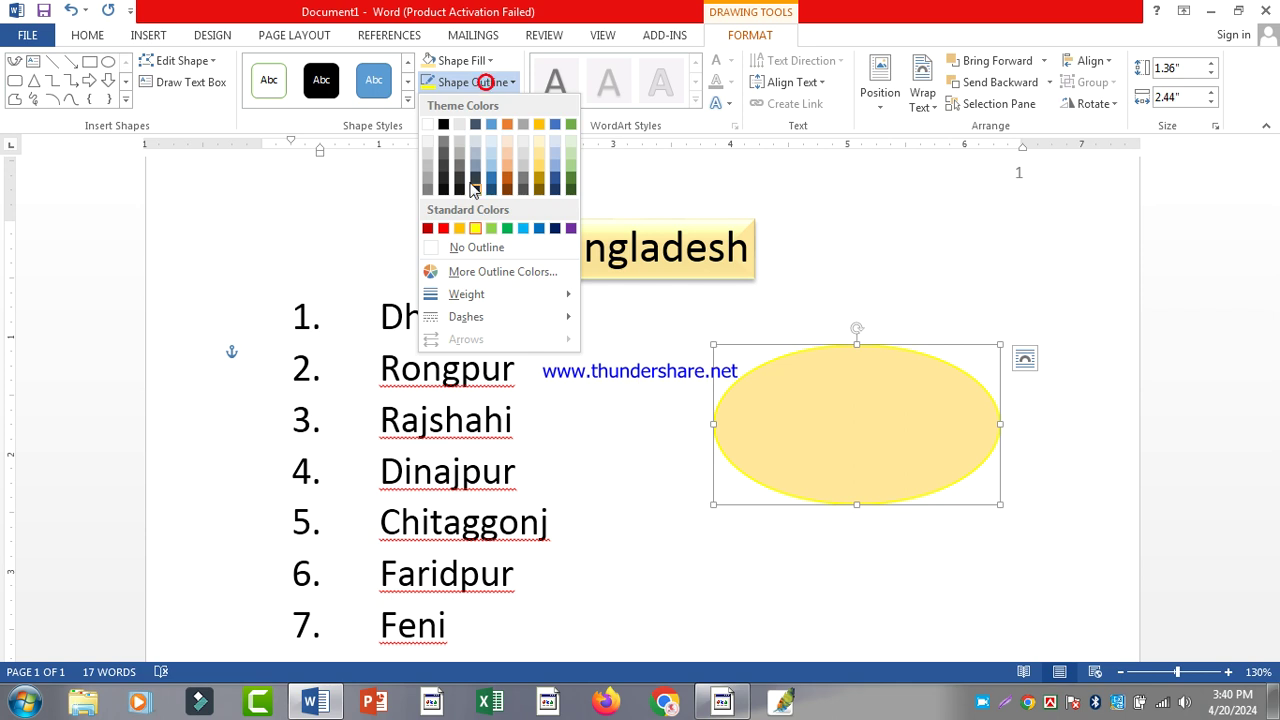
{"action": "left_click", "coordinate": [443, 121]}
Add filler text beginning "Ldgnglfdj lklofsliogfl" inside the oval
{"action": "left_click", "coordinate": [843, 389]}
{"action": "right_click", "coordinate": [840, 390]}
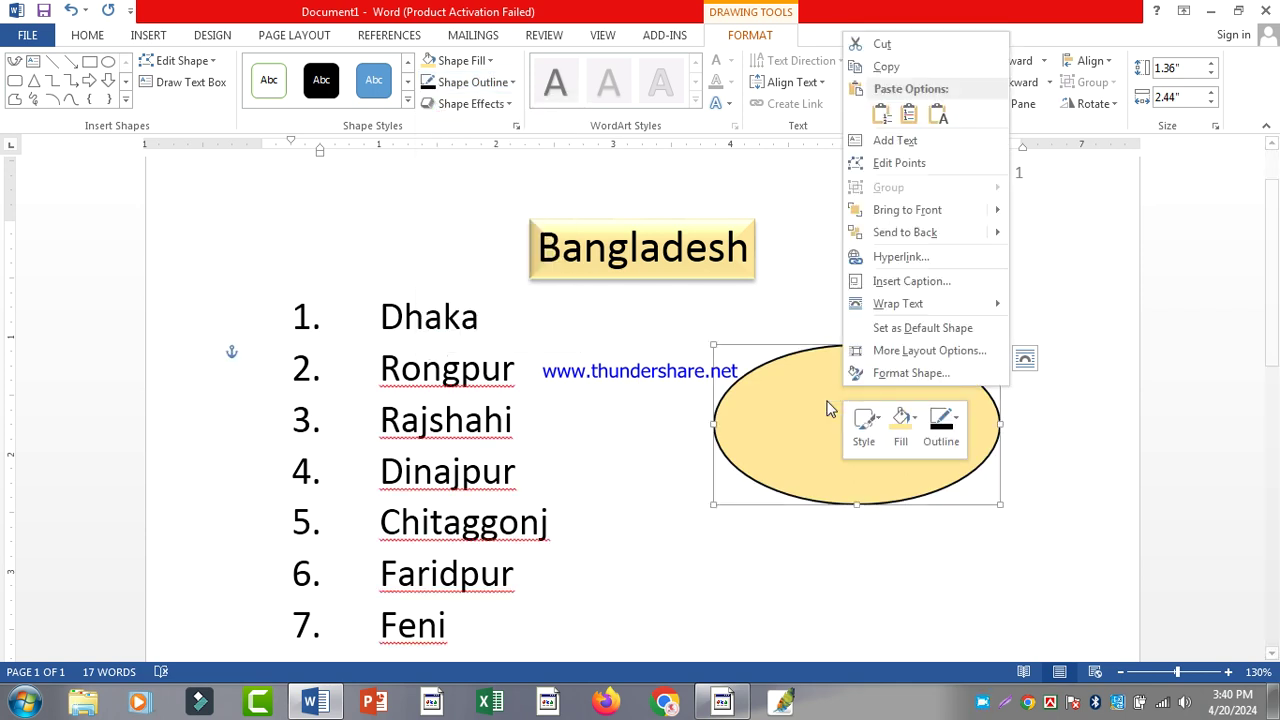
{"action": "right_click", "coordinate": [795, 428]}
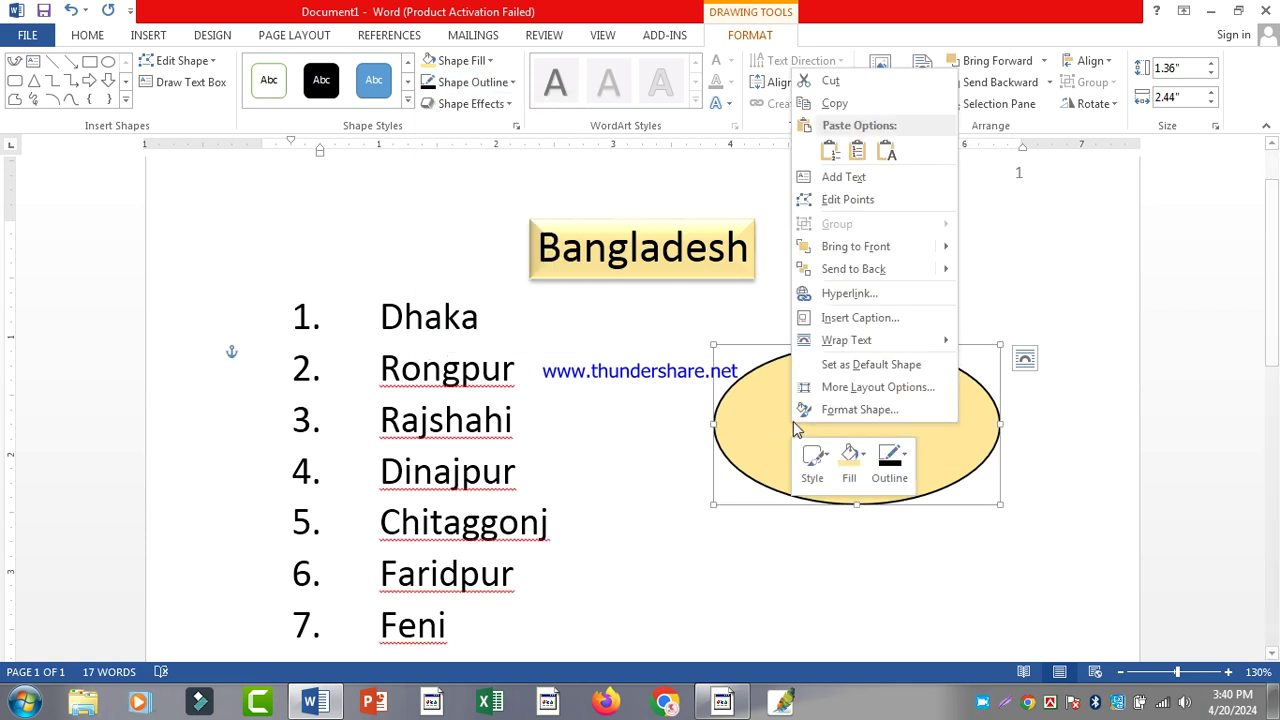
{"action": "left_click", "coordinate": [844, 186]}
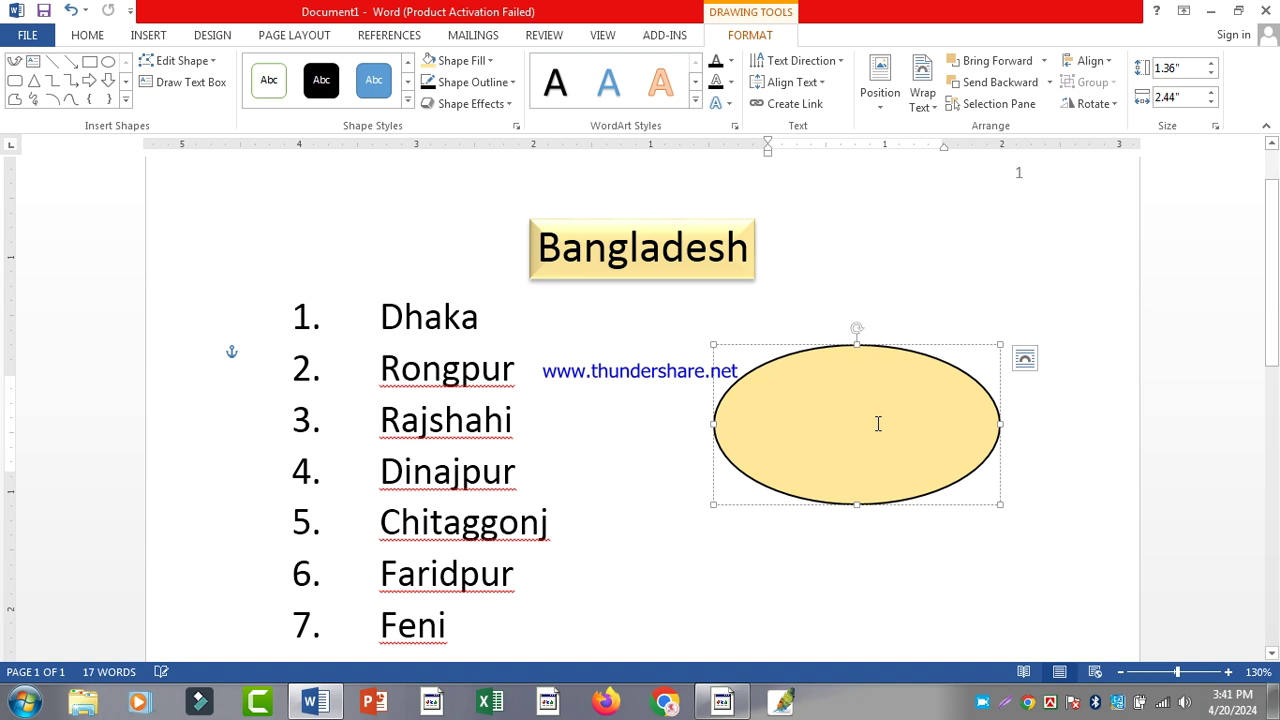
{"action": "type", "text": "l;dsmalfdl ;lkfofslogfl ;lsfd;f sld;kfjlldsfkmjsed ;;lkfdsmf;dsfk jd;sjkfdskl;k"}
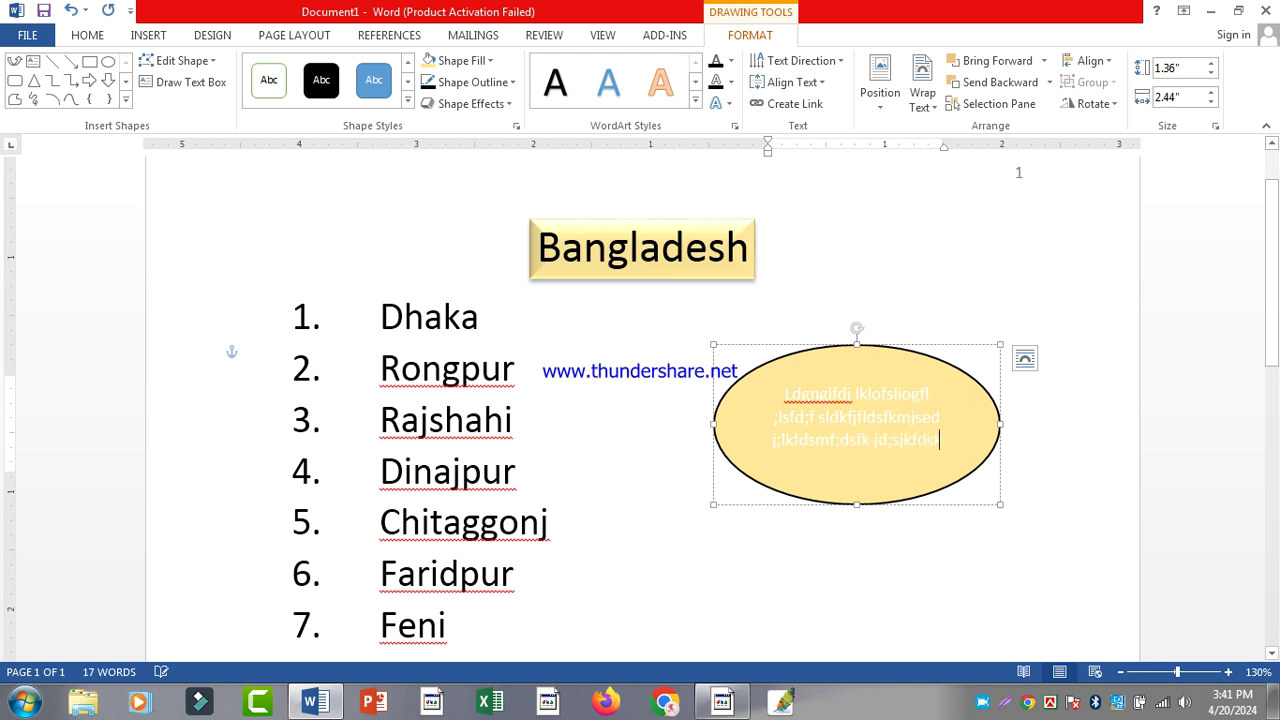
Change the font color of all the filler text in the oval to black
{"action": "left_click_drag", "start_coordinate": [921, 467], "coordinate": [764, 388]}
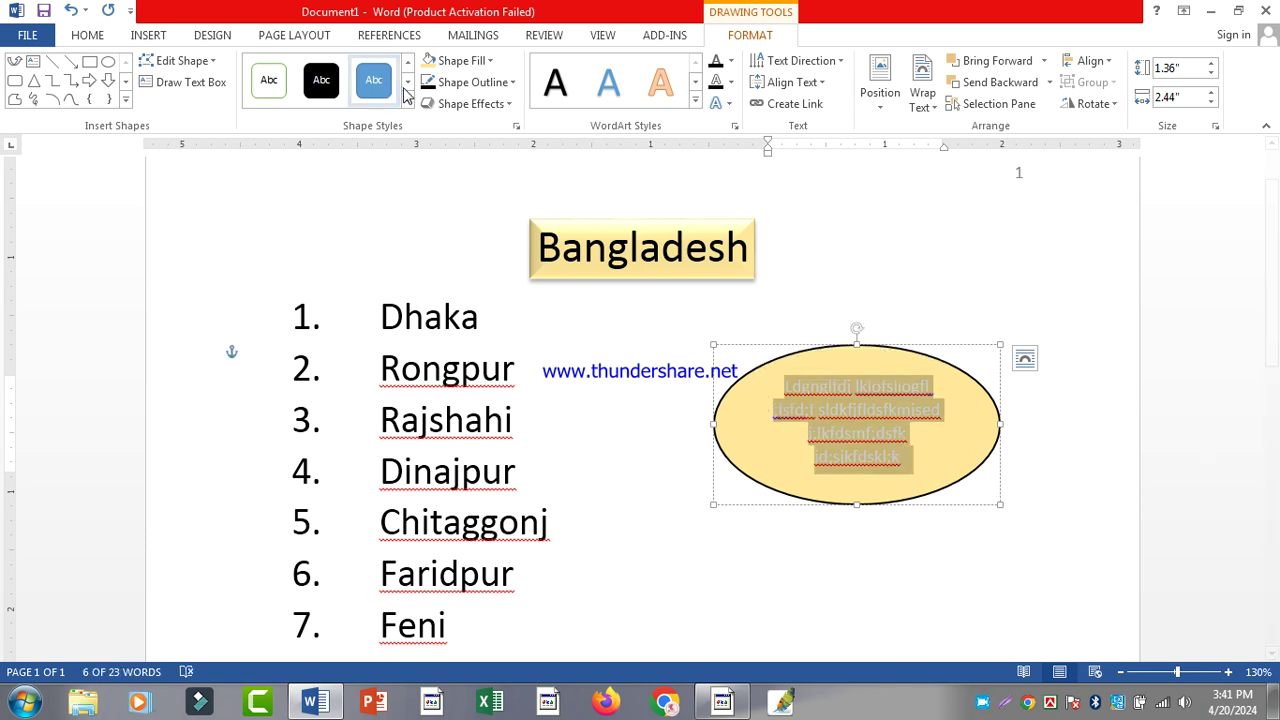
{"action": "left_click", "coordinate": [85, 37]}
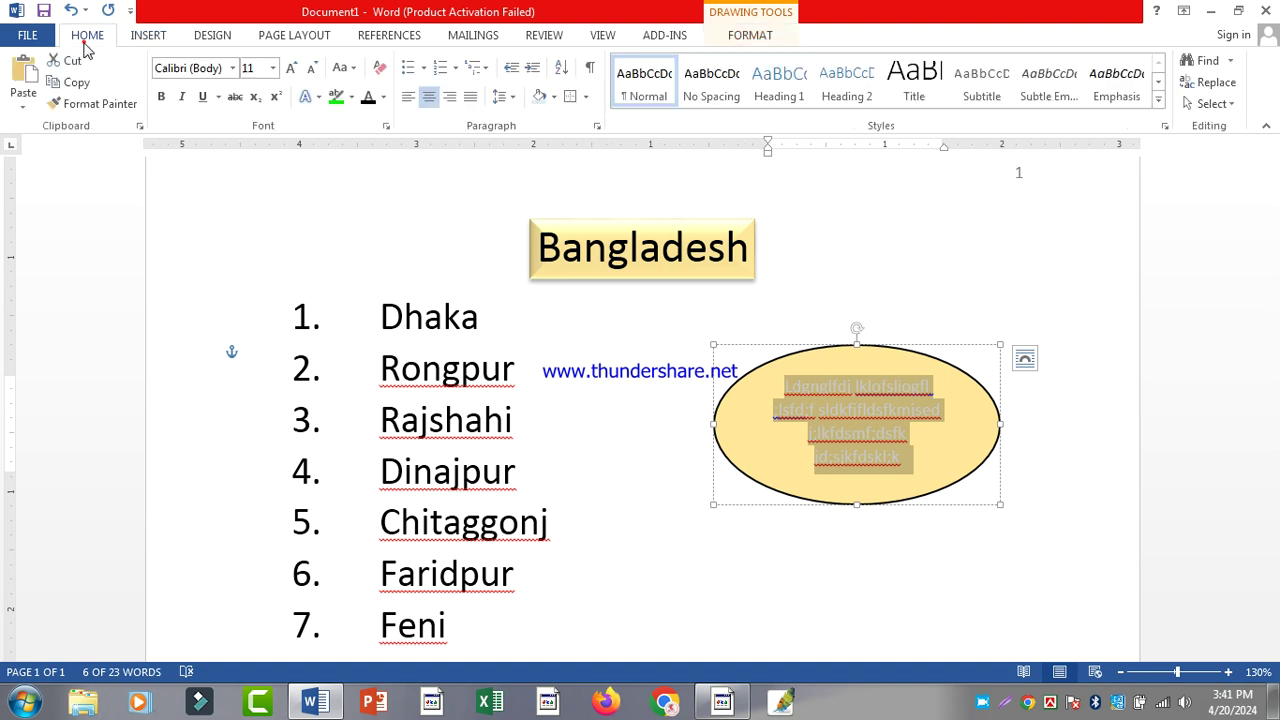
{"action": "left_click", "coordinate": [368, 97]}
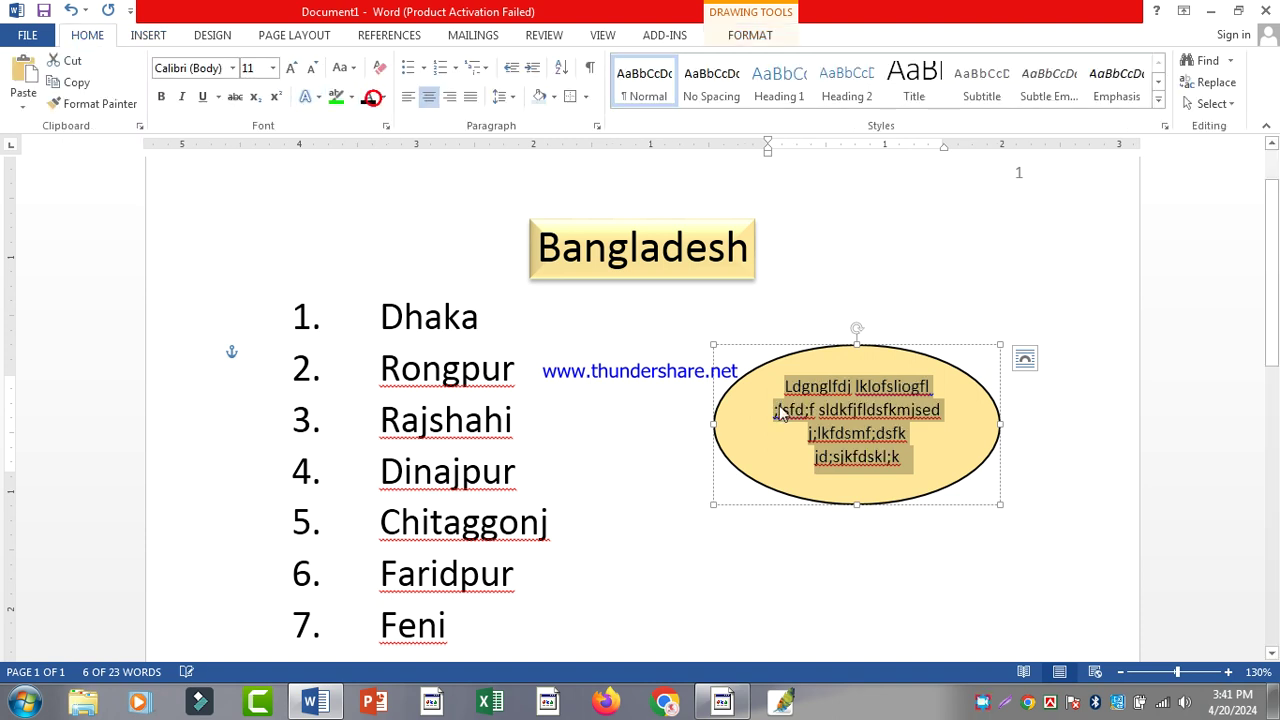
{"action": "key", "text": "Down"}
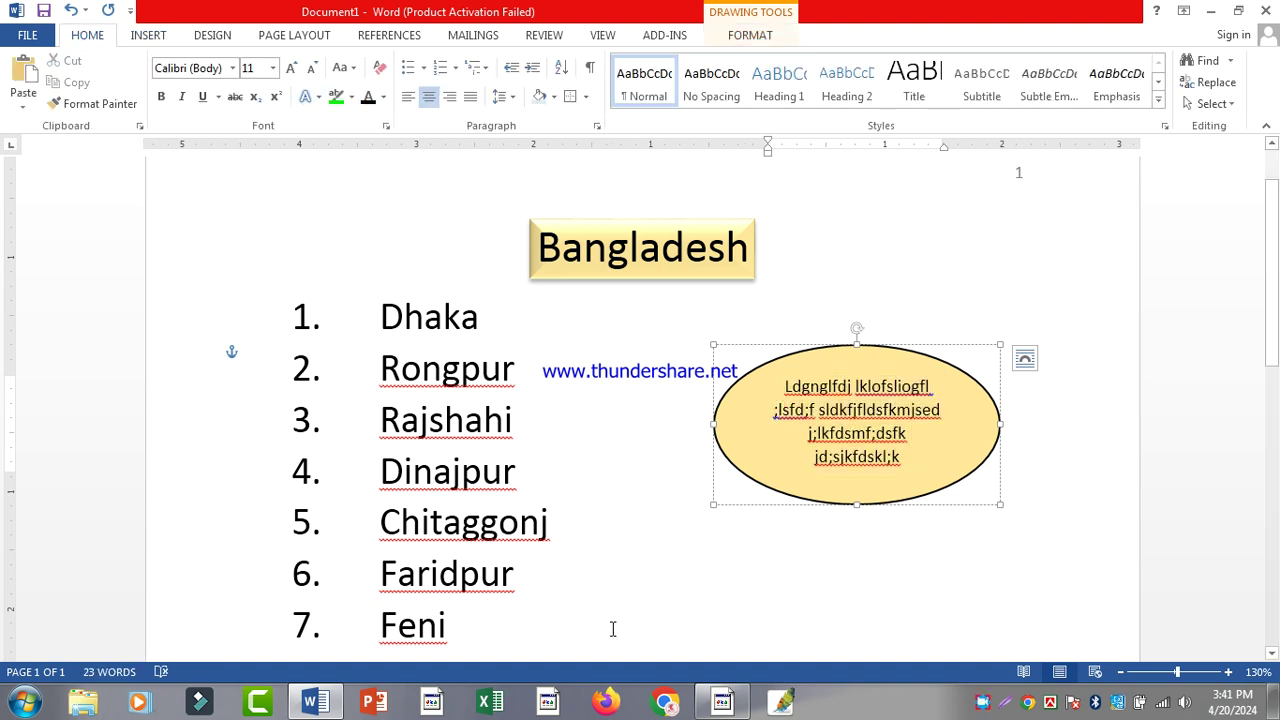
Delete the gold oval together with its text
{"action": "left_click", "coordinate": [708, 592]}
{"action": "left_click", "coordinate": [857, 344]}
{"action": "key", "text": "Delete"}
Draw a rectangle with snipped top corners, about 1.54" high and 2.76" wide, beside the city list, and fill it with light blue
{"action": "left_click", "coordinate": [148, 35]}
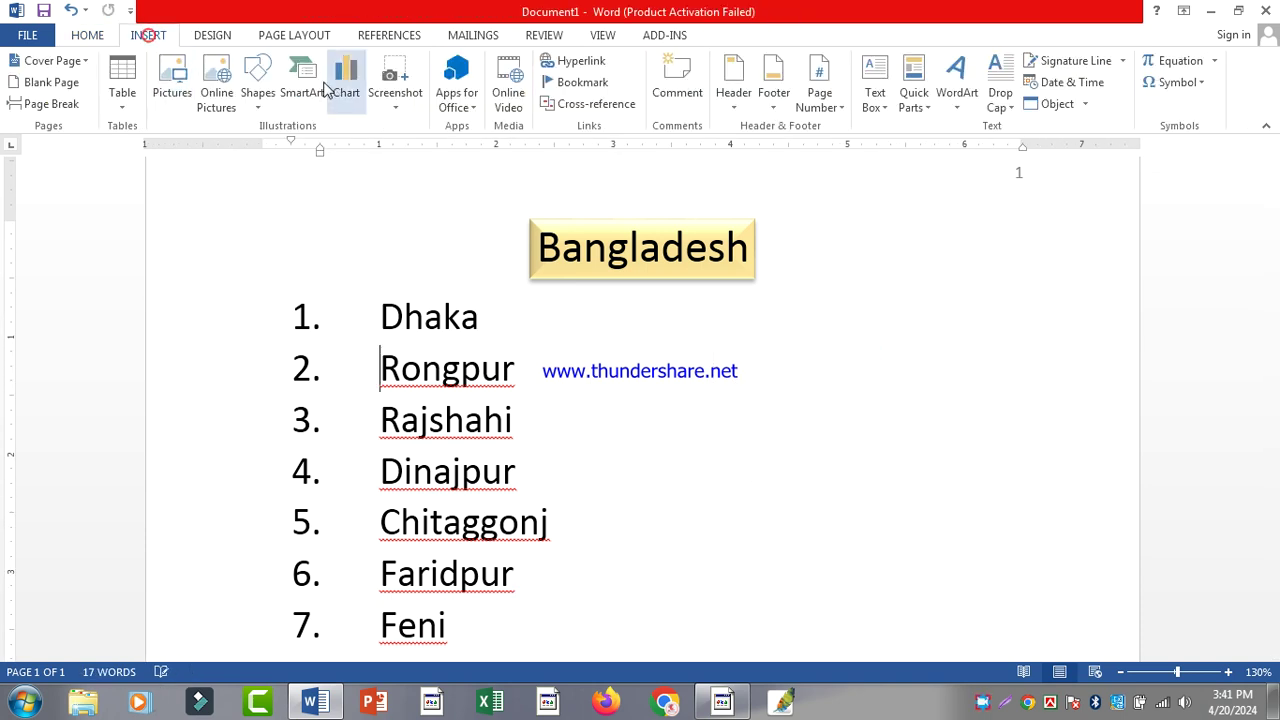
{"action": "left_click", "coordinate": [258, 75]}
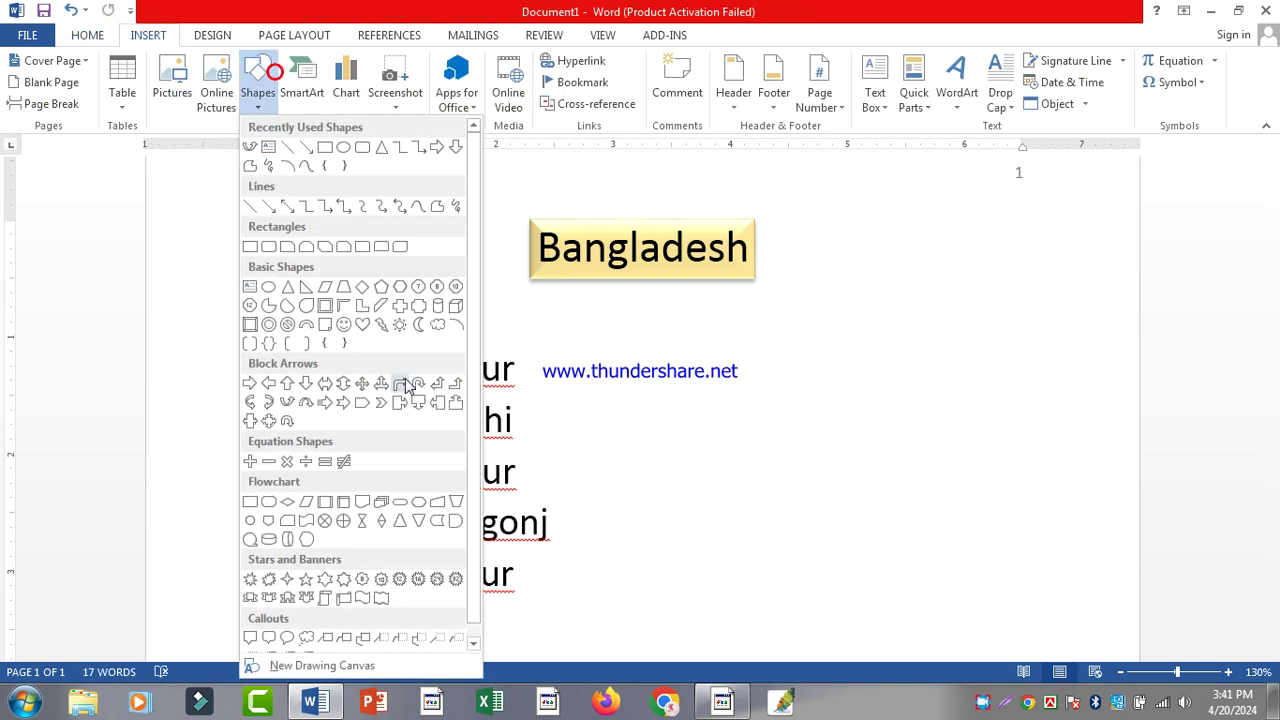
{"action": "left_click", "coordinate": [304, 247]}
{"action": "mouse_move", "coordinate": [735, 336]}
{"action": "left_mouse_down"}
{"action": "mouse_move", "coordinate": [954, 551]}
{"action": "mouse_move", "coordinate": [1023, 543]}
{"action": "mouse_move", "coordinate": [1059, 517]}
{"action": "left_mouse_up"}
{"action": "right_click", "coordinate": [877, 380]}
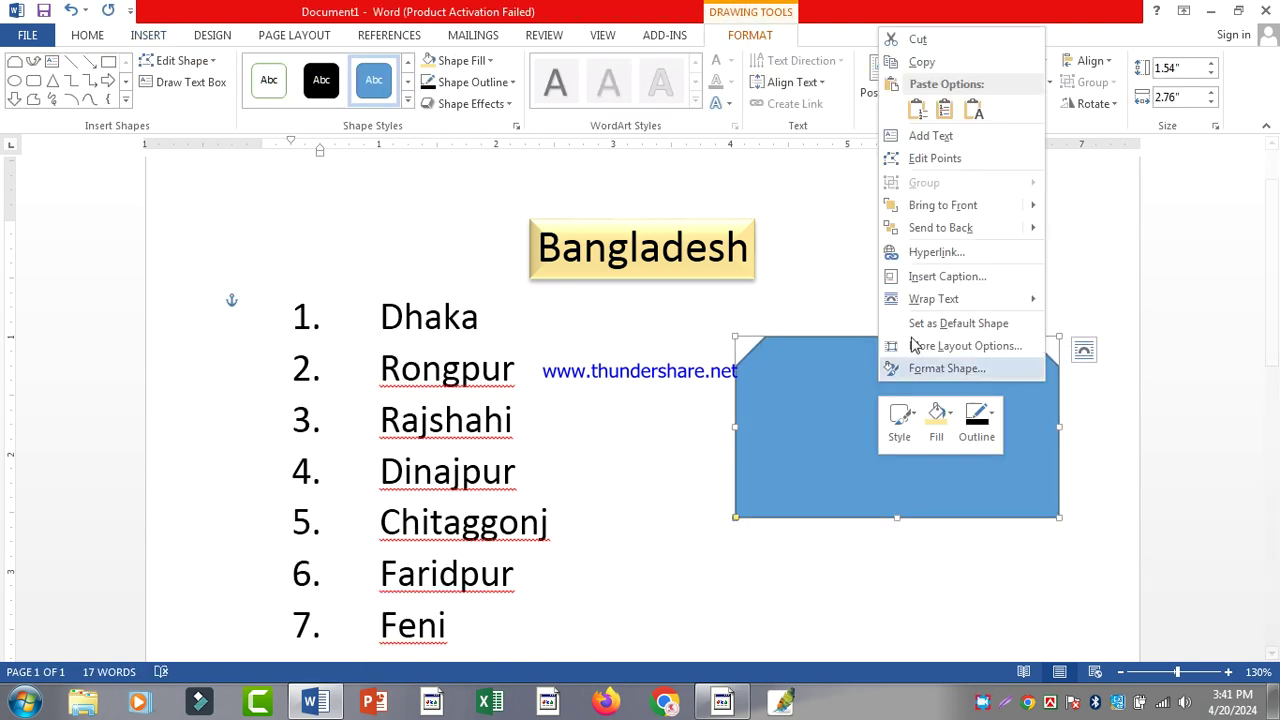
{"action": "left_click", "coordinate": [920, 134]}
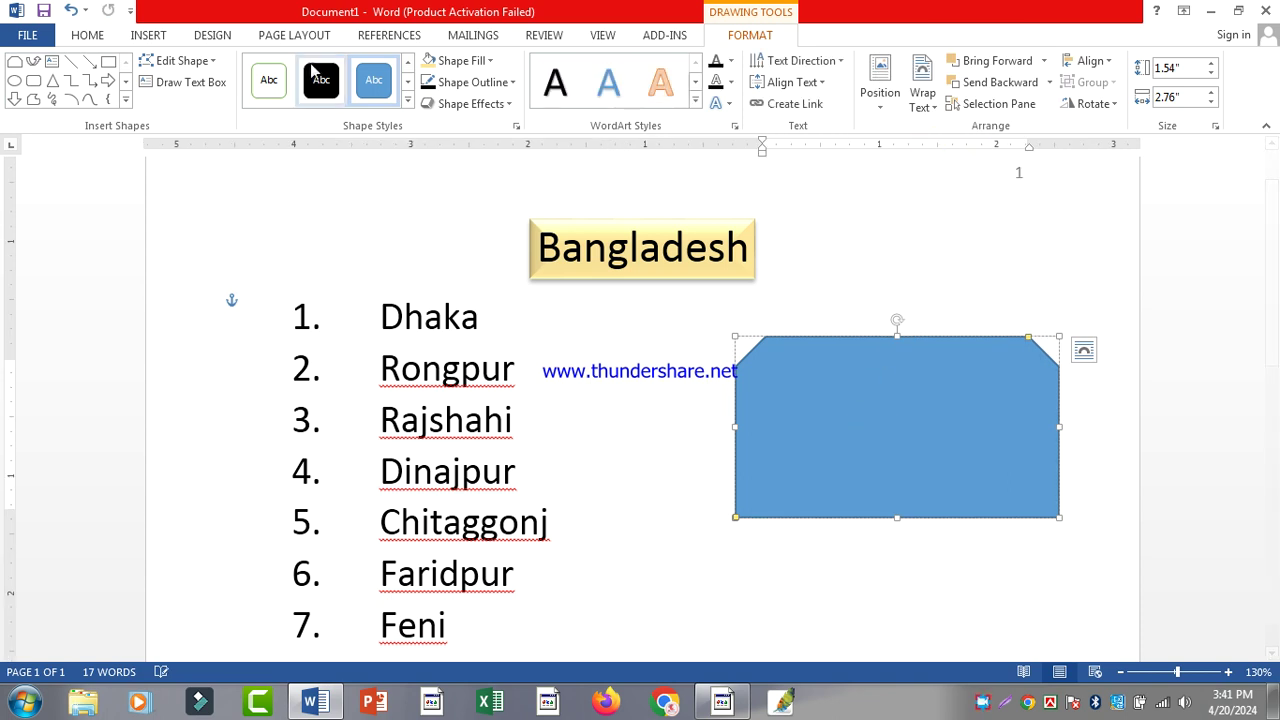
{"action": "left_click", "coordinate": [489, 61]}
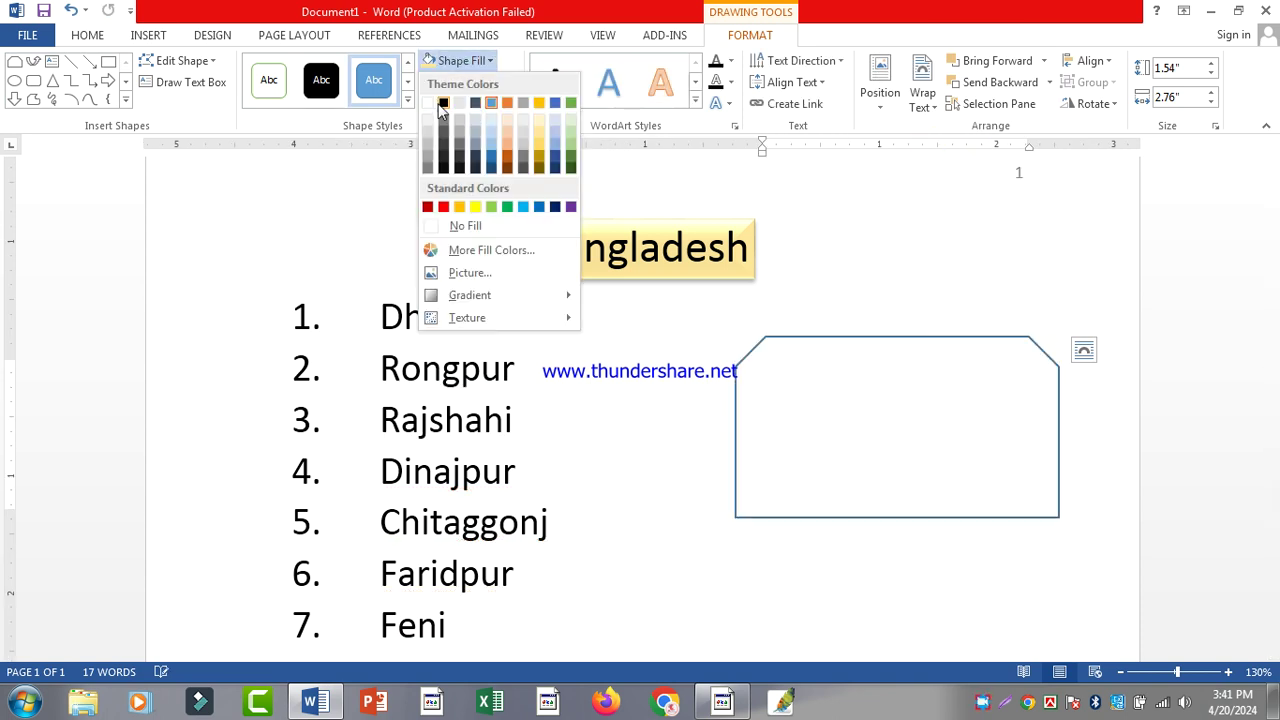
{"action": "left_click", "coordinate": [491, 128]}
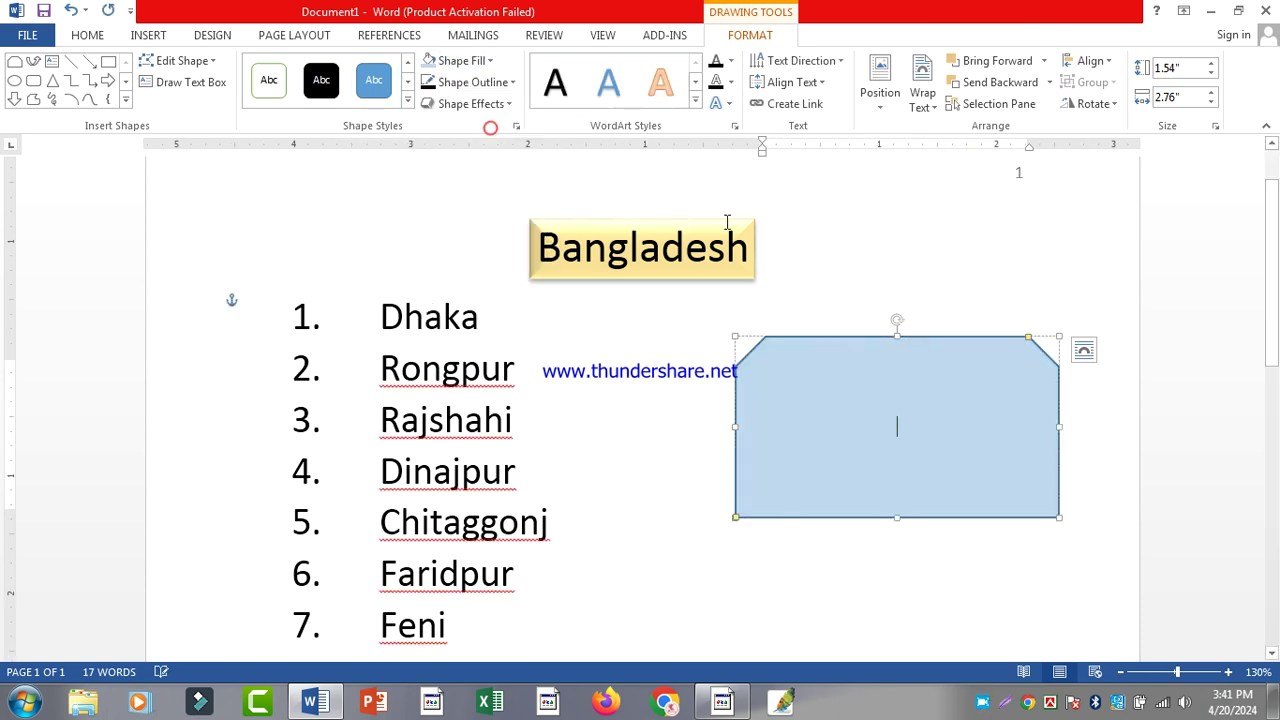
Enter the filler lines "Skhifbdkf ds\ d", "F" and "Dsa" in the light blue snipped rectangle, and delete the shape
{"action": "left_click", "coordinate": [87, 36]}
{"action": "left_click", "coordinate": [746, 36]}
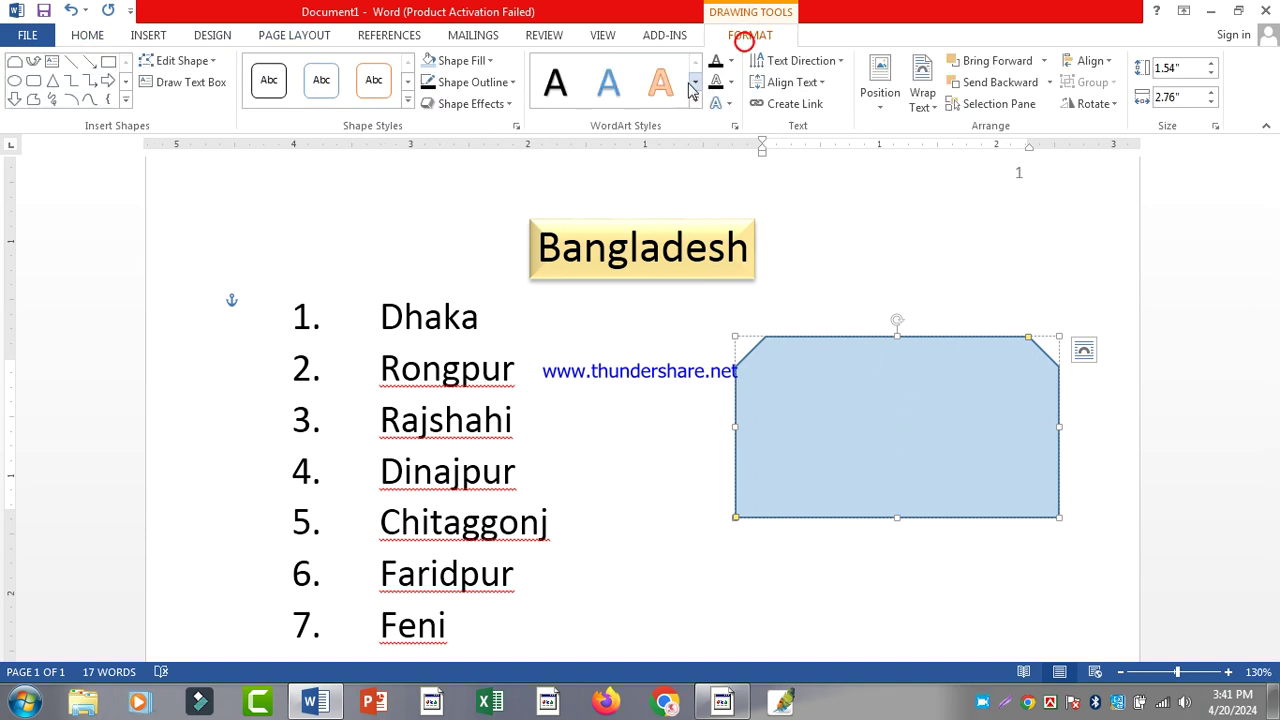
{"action": "left_click", "coordinate": [72, 38]}
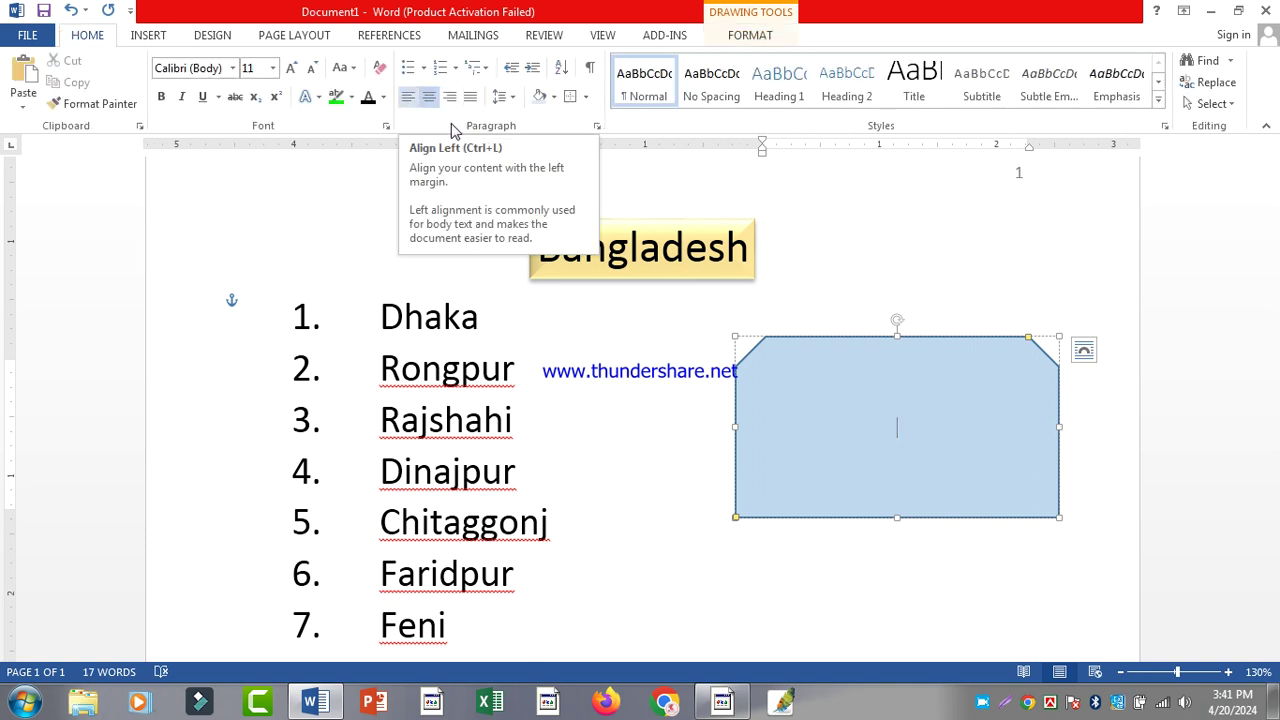
{"action": "double_click", "coordinate": [869, 406]}
{"action": "left_click", "coordinate": [932, 427]}
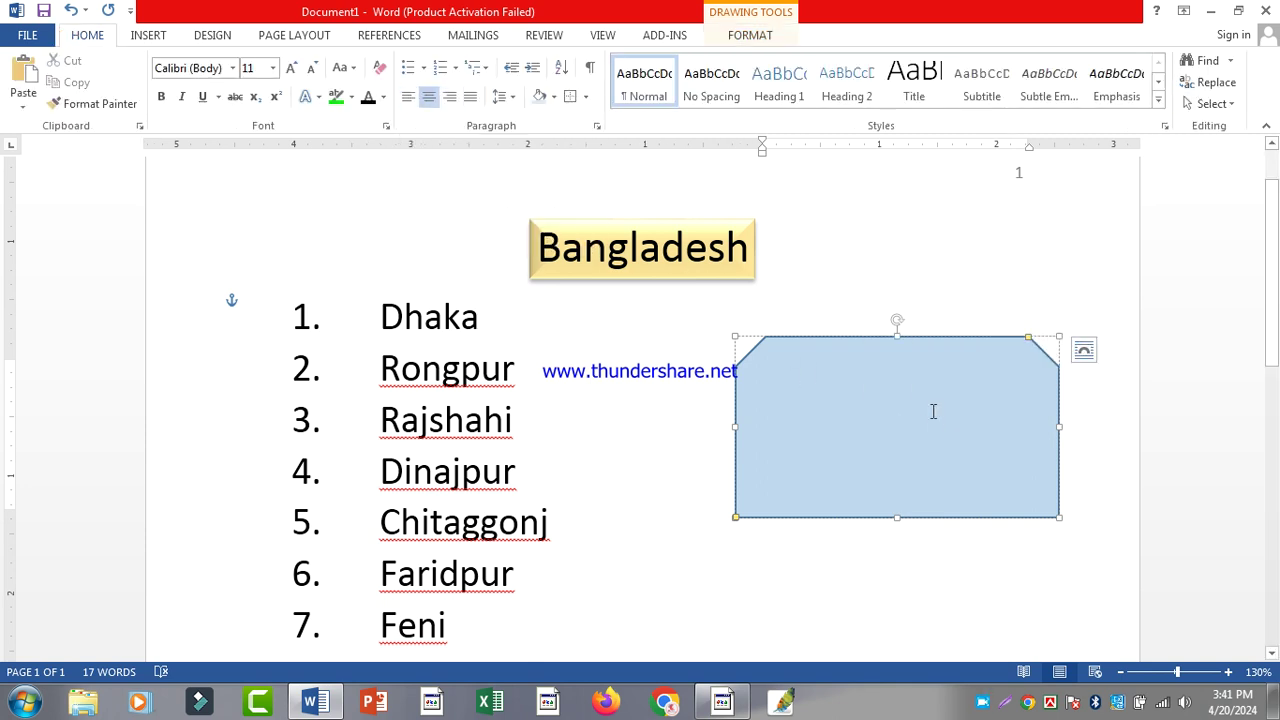
{"action": "type", "text": "Skhifbdkf ds\\ d"}
{"action": "key", "text": "Return"}
{"action": "type", "text": "F"}
{"action": "key", "text": "Return"}
{"action": "key", "text": "Return"}
{"action": "type", "text": "Dsa"}
{"action": "key", "text": "Return"}
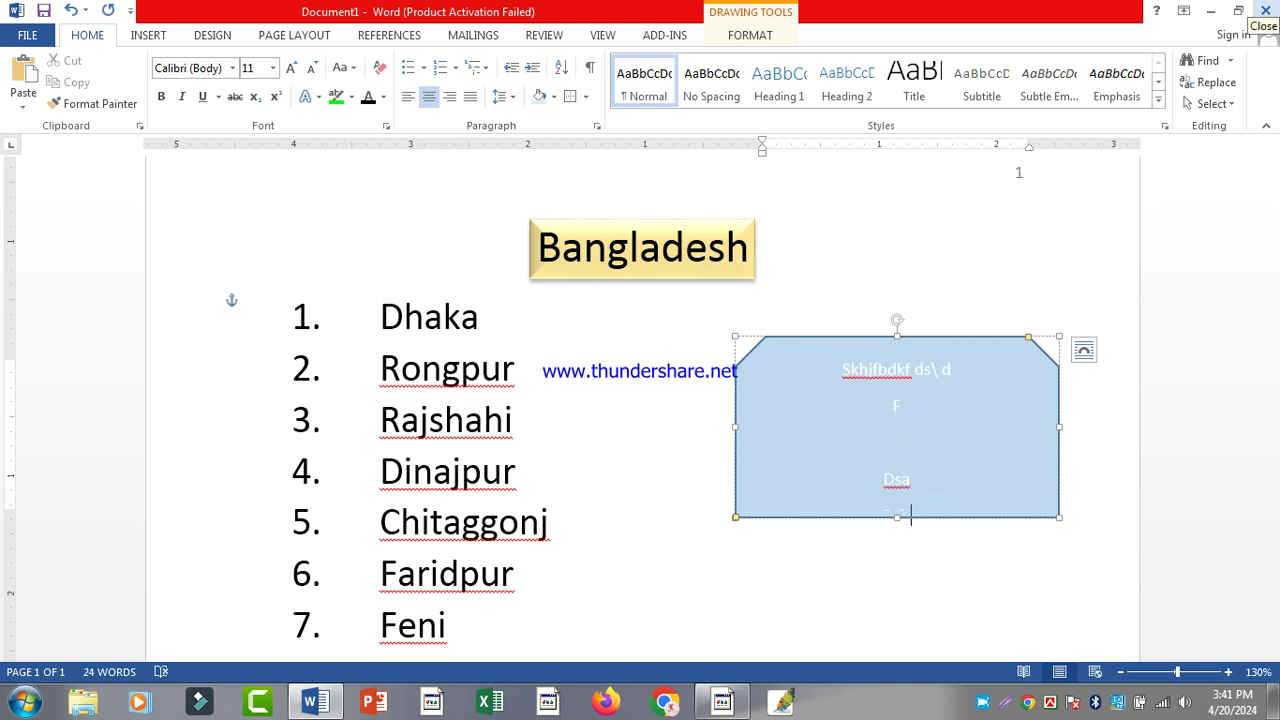
{"action": "left_click", "coordinate": [1014, 336]}
{"action": "key", "text": "Delete"}
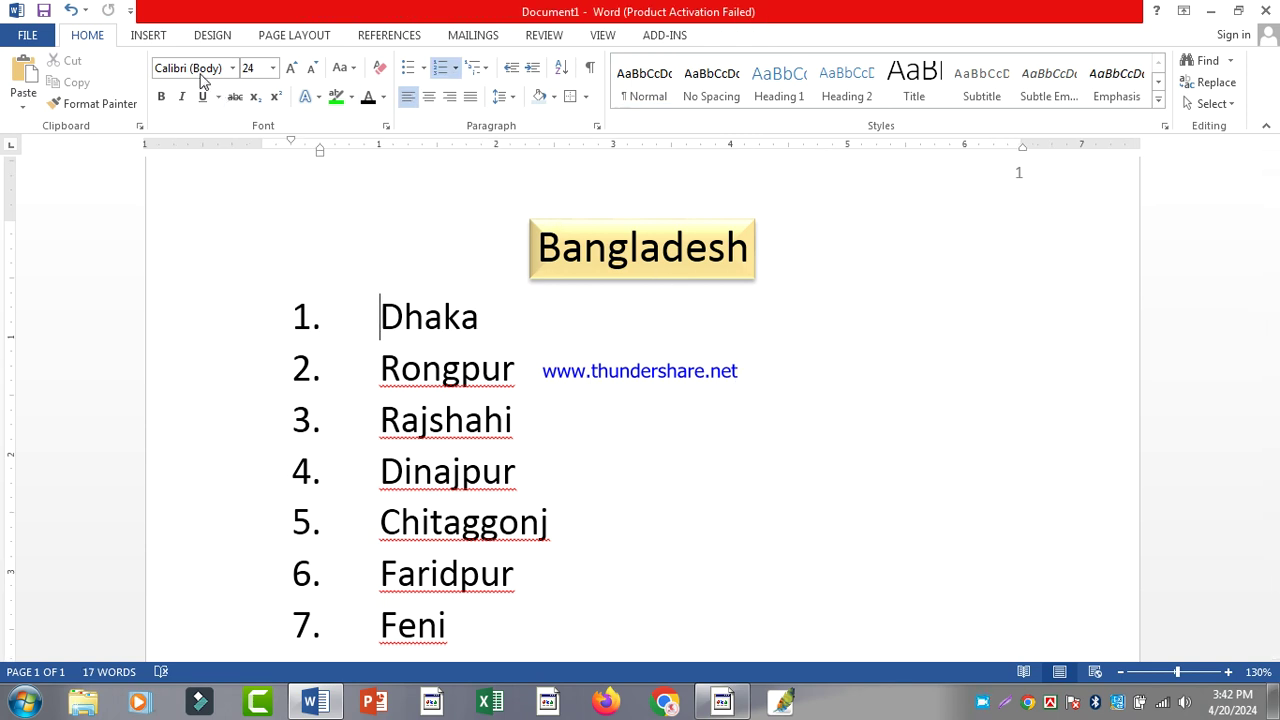
Apply the blue text effect with a reflection to the list entry Dinajpur
{"action": "left_click", "coordinate": [146, 38]}
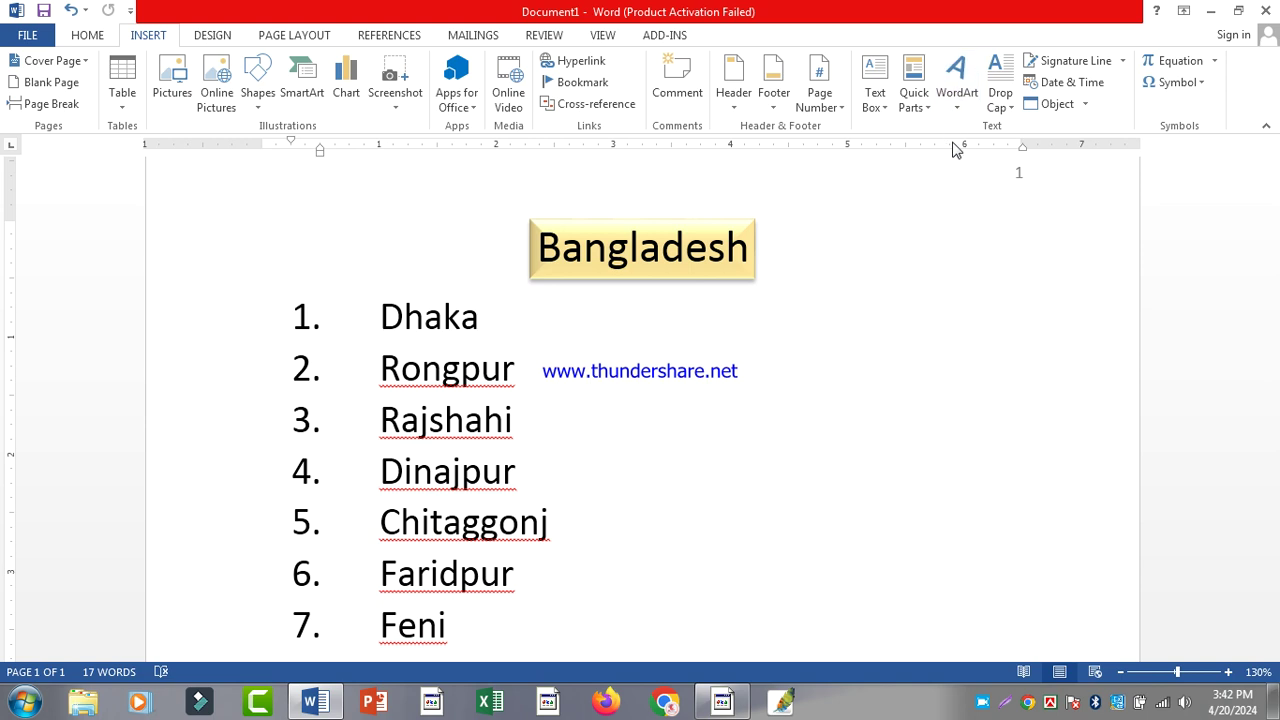
{"action": "scroll", "coordinate": [408, 303], "scroll_direction": "down", "scroll_amount": 3}
{"action": "left_click_drag", "start_coordinate": [382, 246], "coordinate": [531, 249]}
{"action": "scroll", "coordinate": [894, 211], "scroll_direction": "up", "scroll_amount": 2}
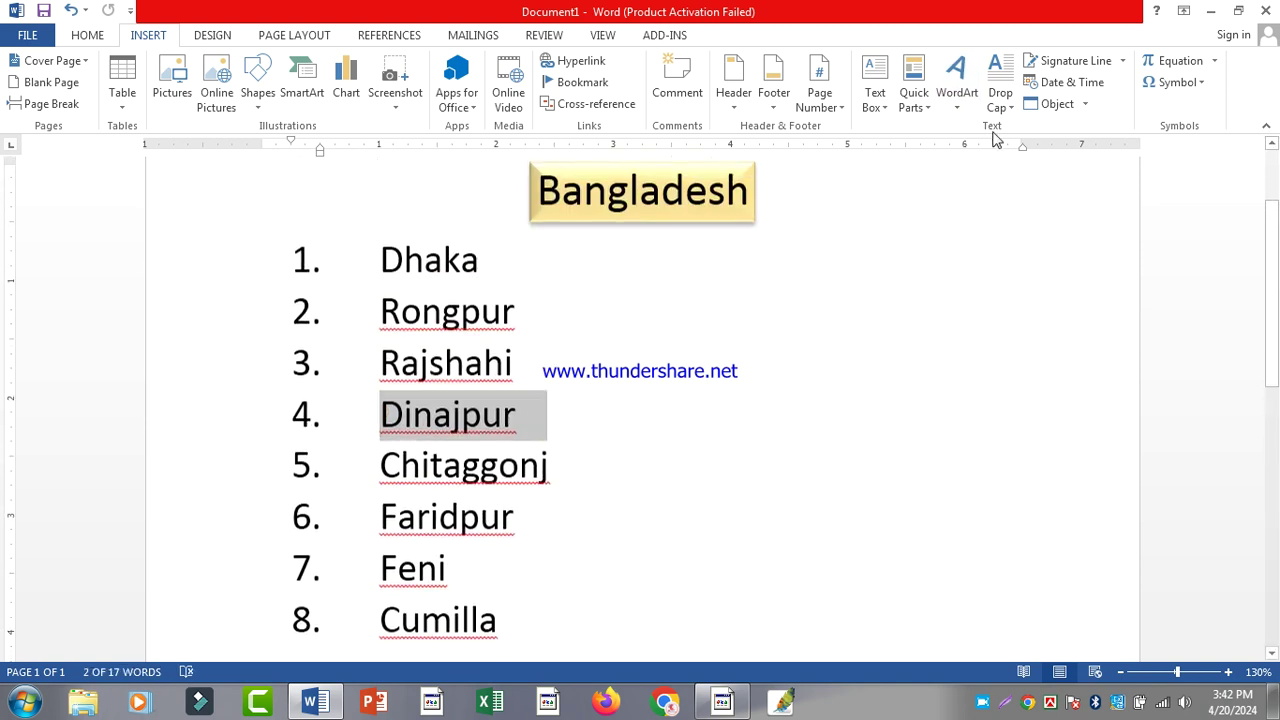
{"action": "left_click", "coordinate": [957, 88]}
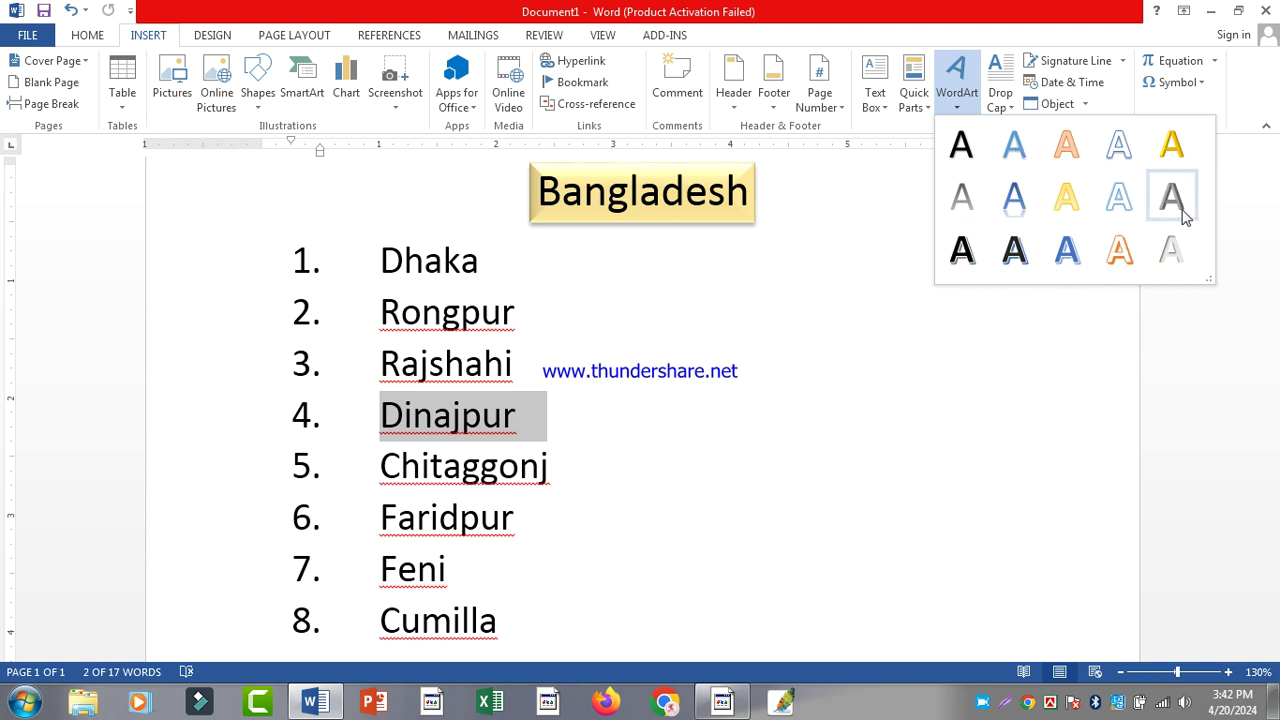
{"action": "left_click", "coordinate": [103, 35]}
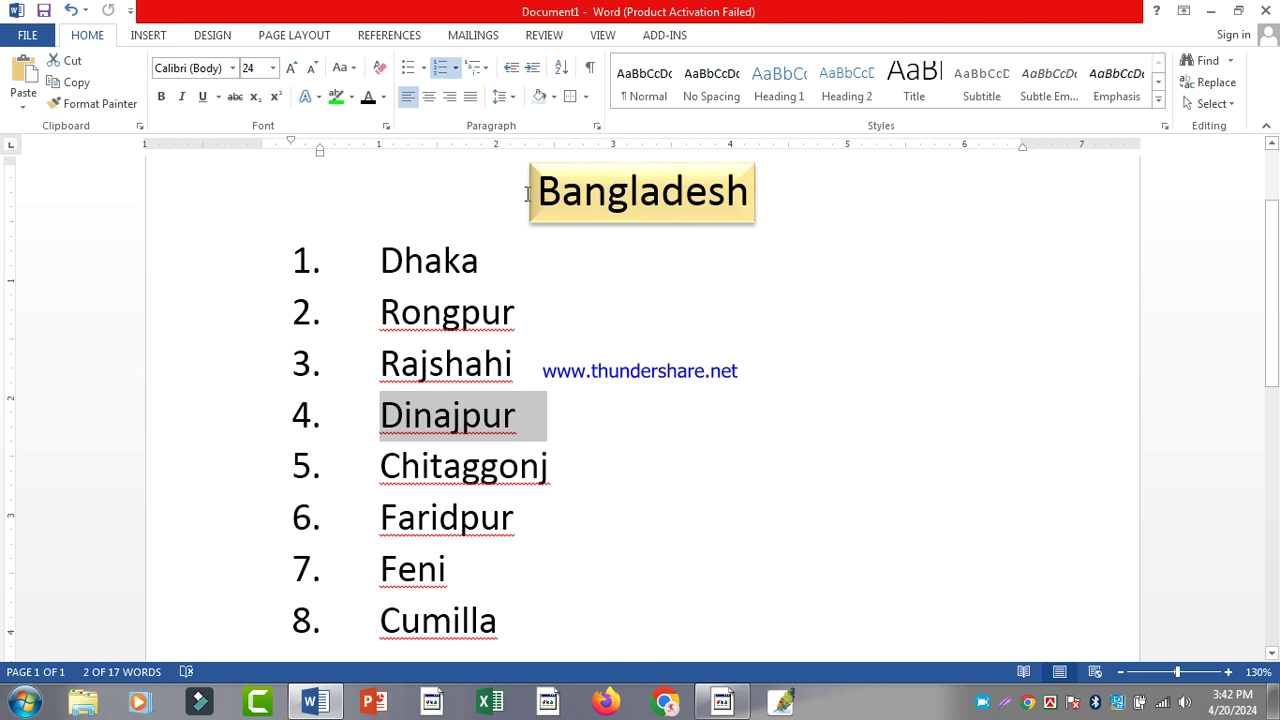
{"action": "left_click", "coordinate": [314, 98]}
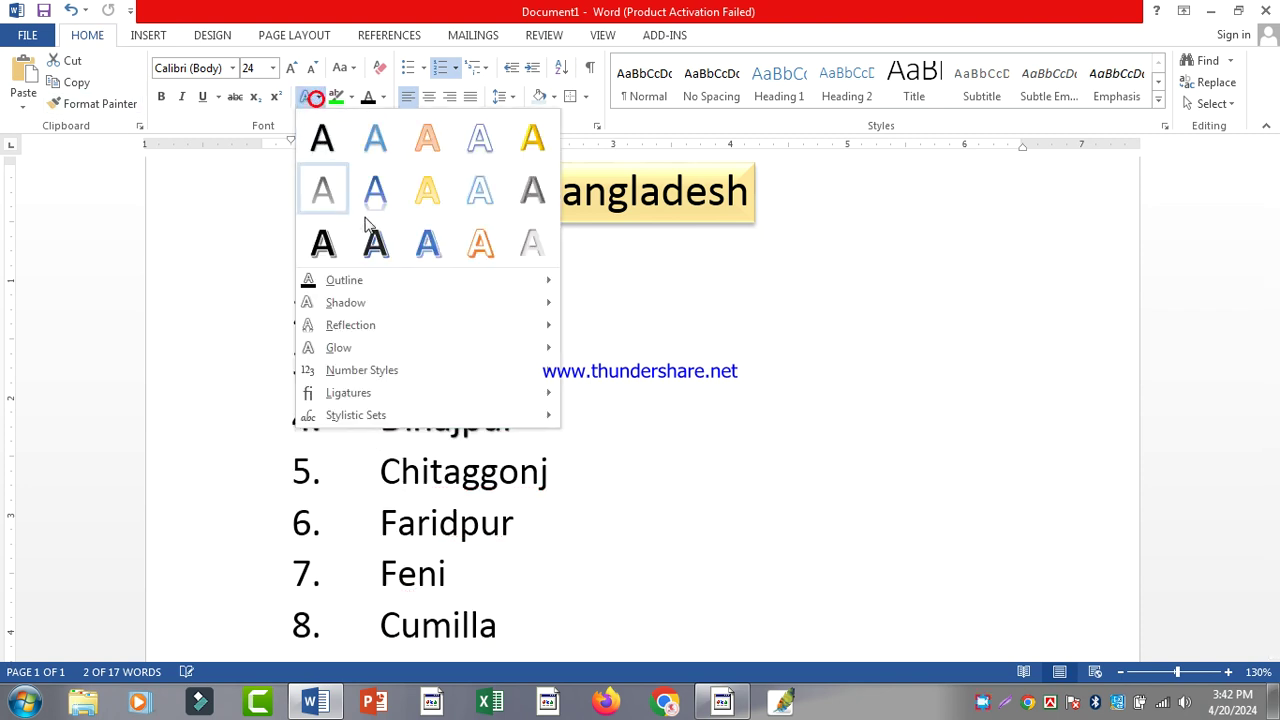
{"action": "left_click", "coordinate": [380, 191]}
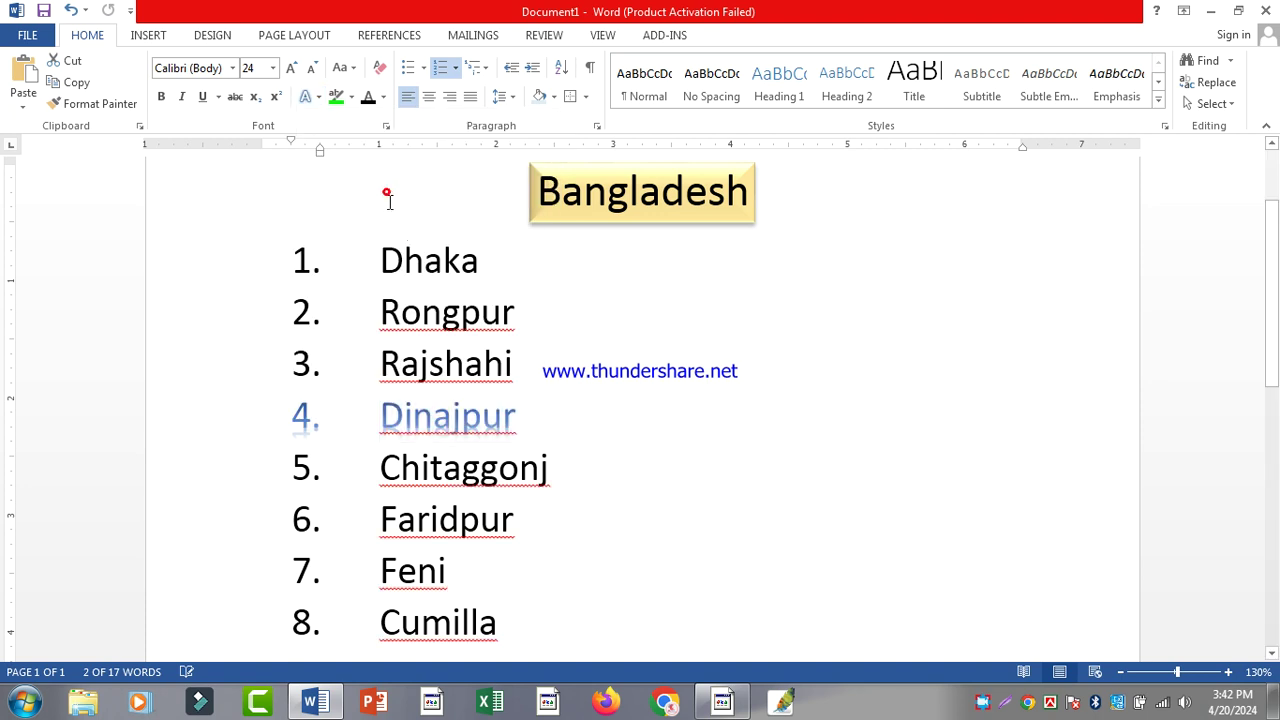
Apply the white-filled, orange-outlined text effect to the list entry Dinajpur
{"action": "left_click", "coordinate": [701, 428]}
{"action": "left_click_drag", "start_coordinate": [604, 421], "coordinate": [380, 418]}
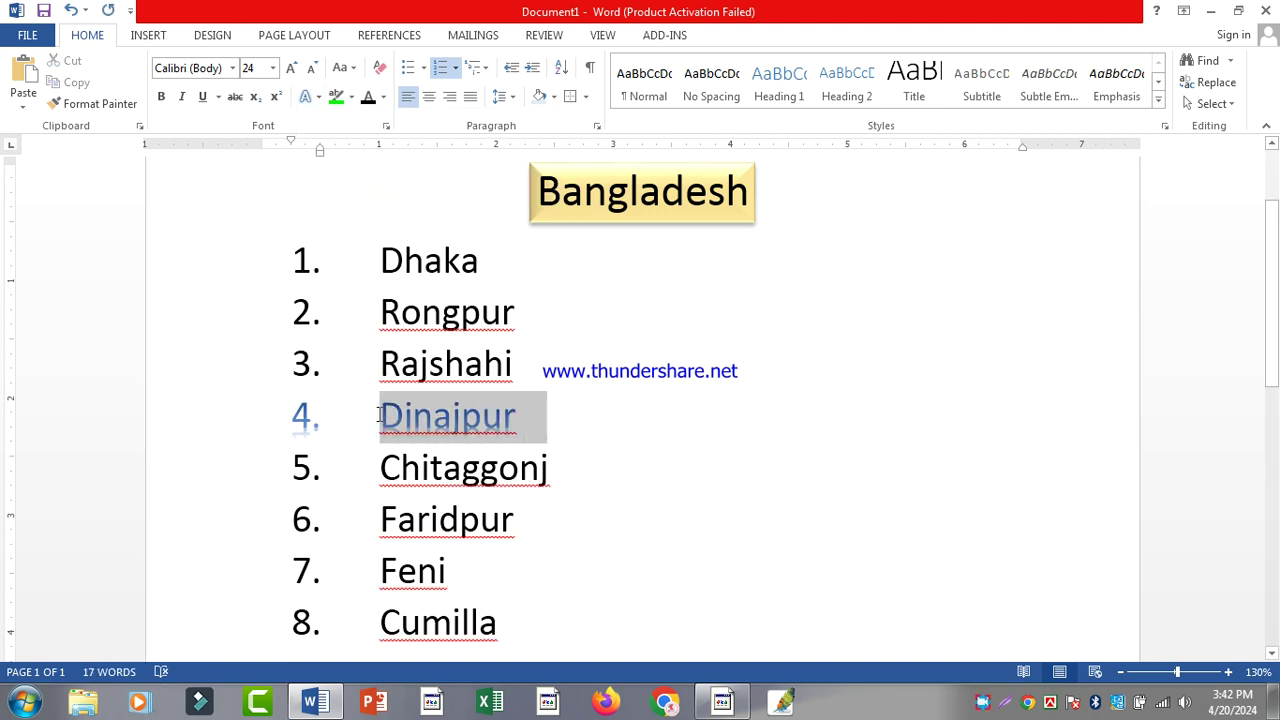
{"action": "left_click", "coordinate": [308, 97]}
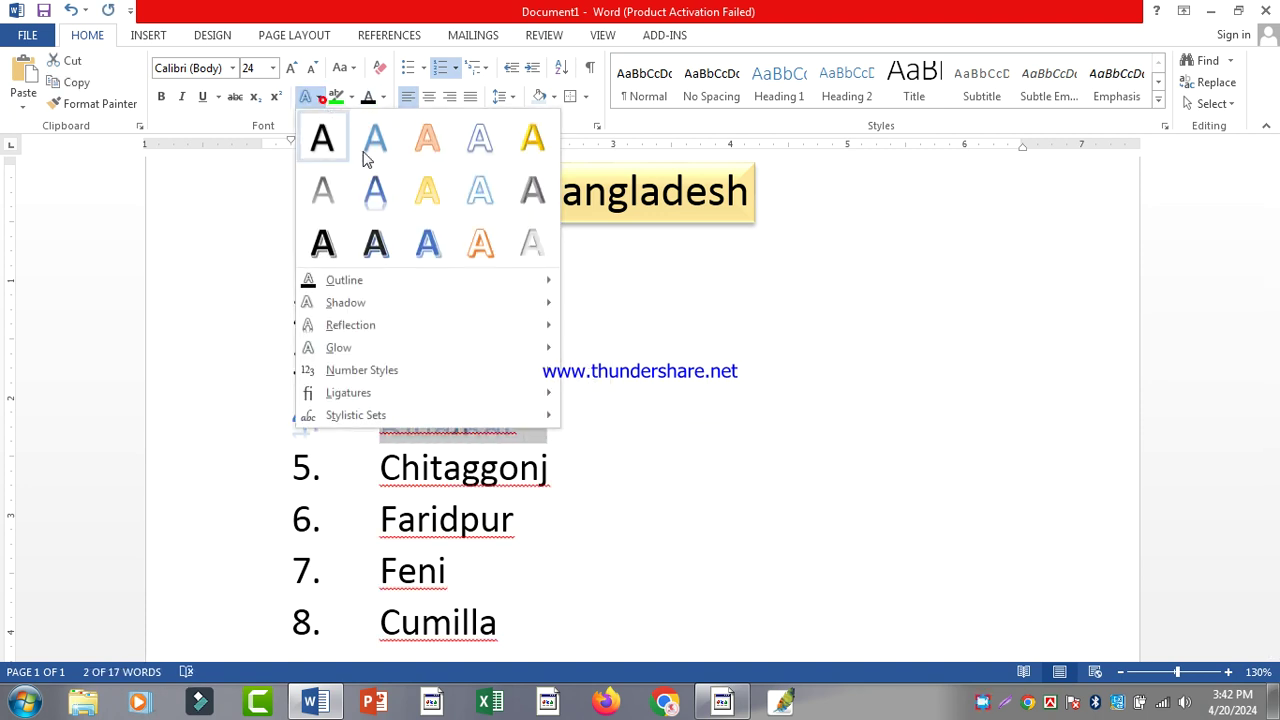
{"action": "left_click", "coordinate": [480, 245]}
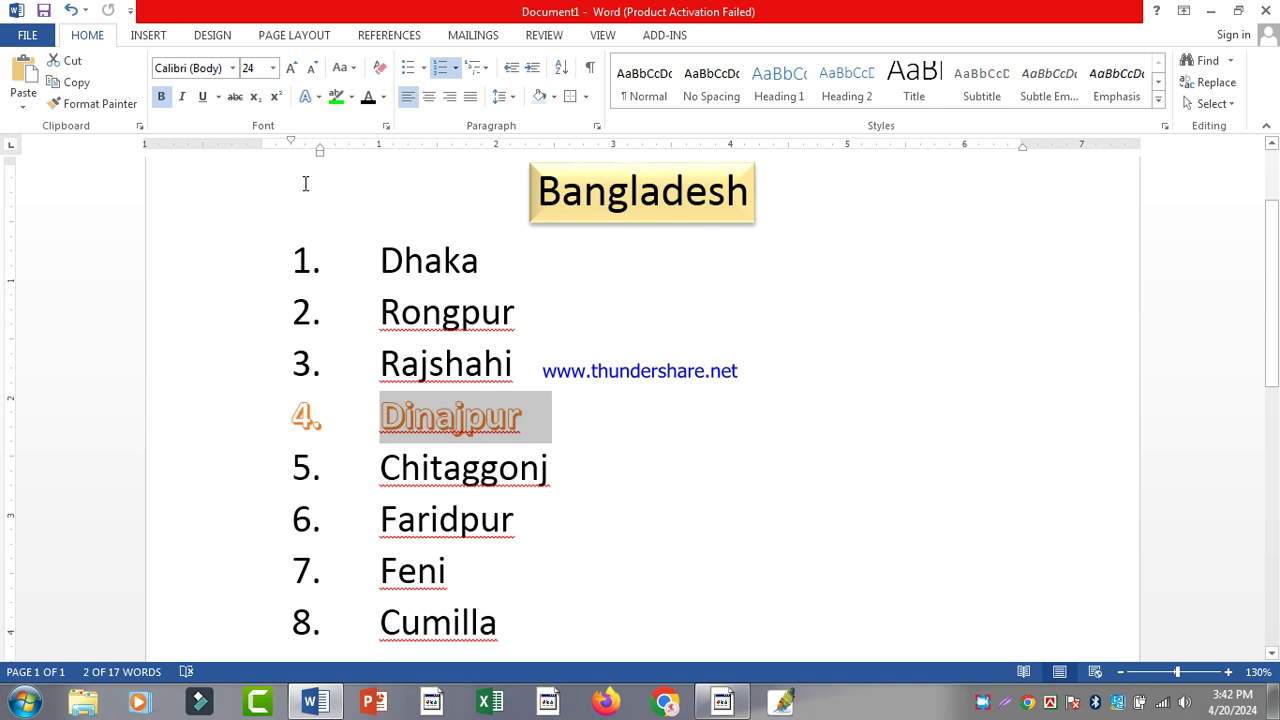
Insert the Ω symbol on the empty line below the city list
{"action": "left_click", "coordinate": [150, 36]}
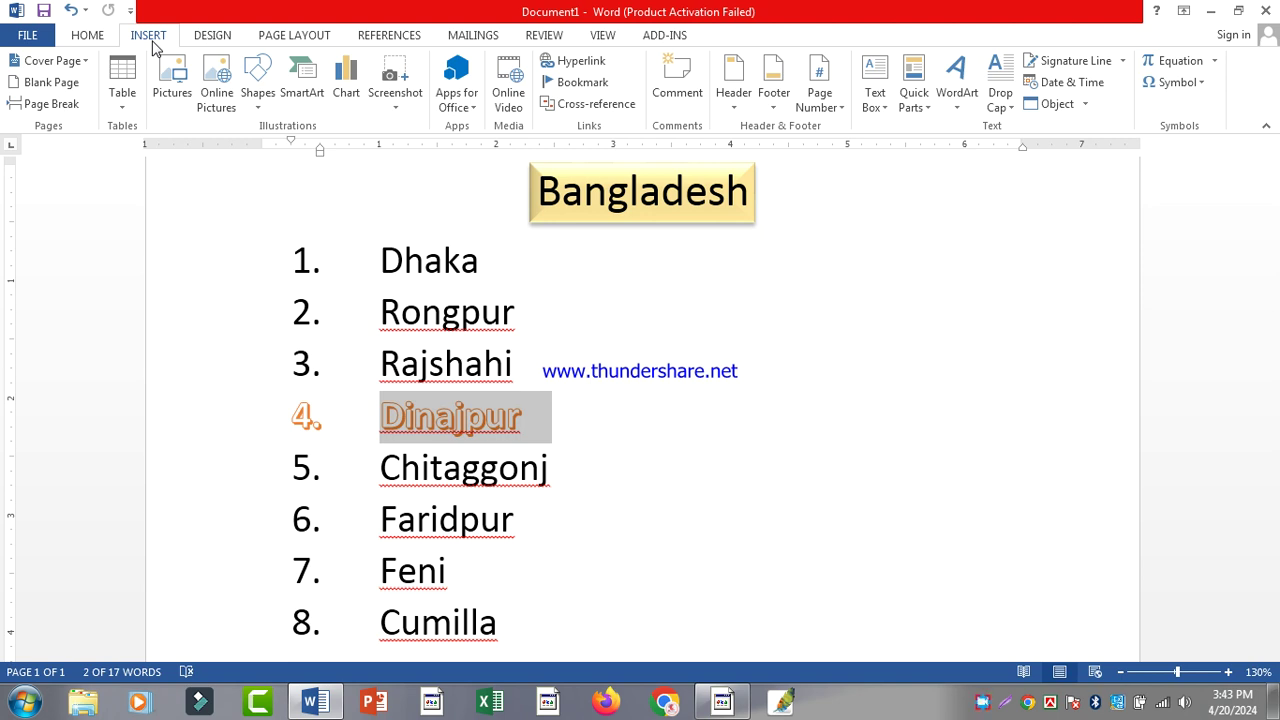
{"action": "left_click", "coordinate": [626, 445]}
{"action": "scroll", "coordinate": [689, 471], "scroll_direction": "up", "scroll_amount": 2}
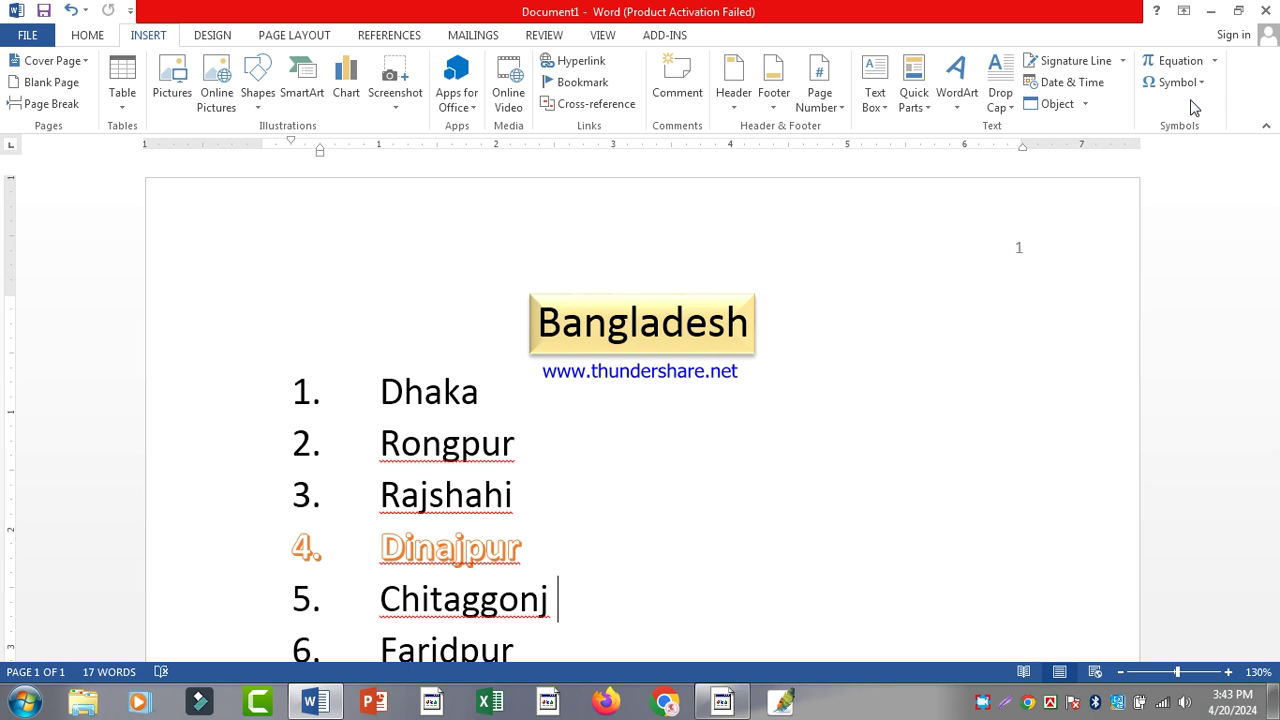
{"action": "scroll", "coordinate": [680, 634], "scroll_direction": "down", "scroll_amount": 5}
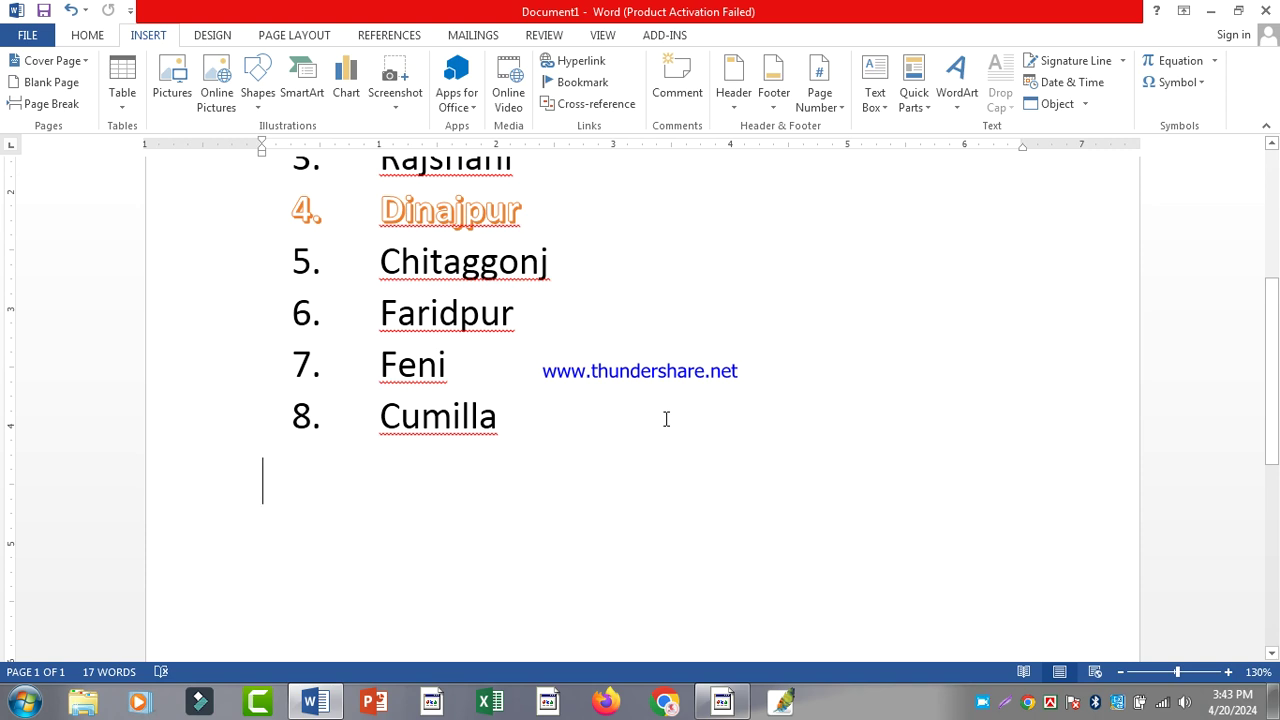
{"action": "left_click", "coordinate": [1172, 90]}
{"action": "left_click", "coordinate": [1146, 109]}
Select the Ω symbol below the list and enlarge its font size by repeated small increments
{"action": "double_click", "coordinate": [230, 475]}
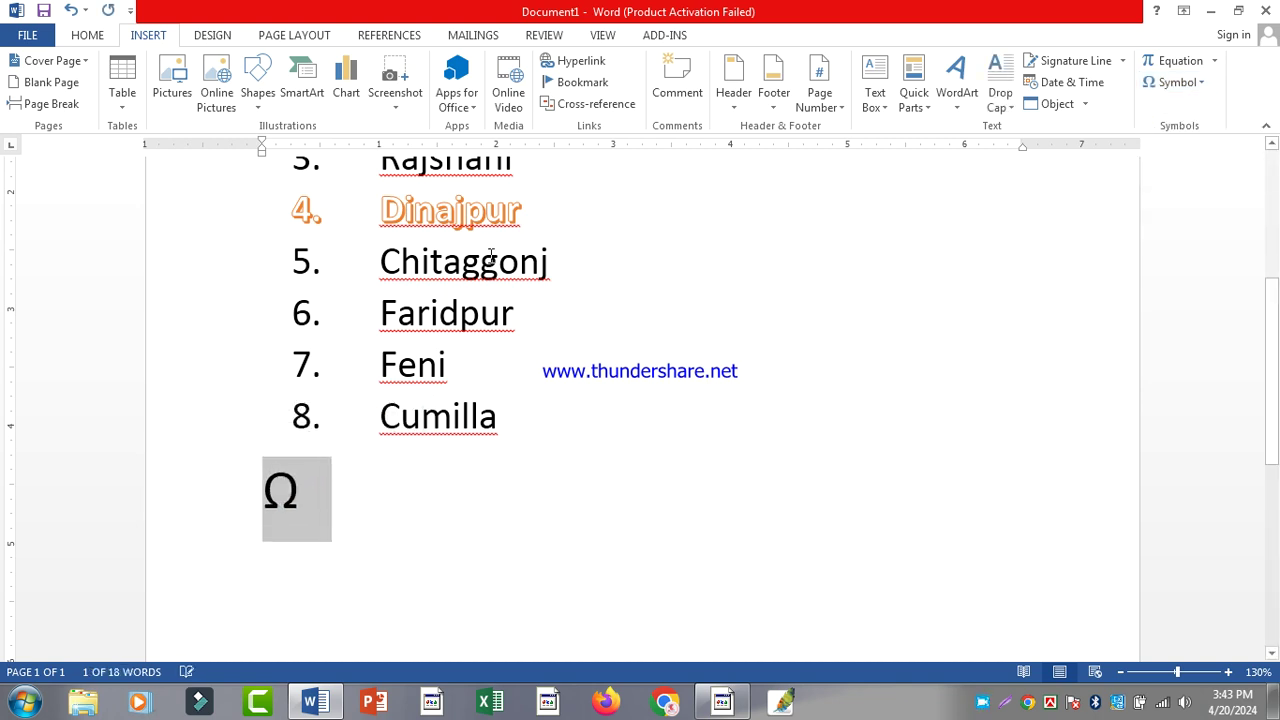
{"action": "key", "text": "ctrl+bracketright"}
{"action": "key", "text": "ctrl+bracketright"}
{"action": "key", "text": "ctrl+bracketright"}
{"action": "key", "text": "ctrl+bracketright"}
{"action": "key", "text": "ctrl+bracketright"}
{"action": "key", "text": "ctrl+bracketright"}
{"action": "key", "text": "ctrl+bracketright"}
{"action": "key", "text": "ctrl+bracketright"}
{"action": "key", "text": "ctrl+bracketright"}
{"action": "key", "text": "ctrl+bracketright"}
{"action": "key", "text": "ctrl+bracketright"}
{"action": "key", "text": "ctrl+bracketright"}
{"action": "key", "text": "ctrl+bracketright"}
{"action": "key", "text": "ctrl+bracketright"}
{"action": "key", "text": "ctrl+bracketright"}
{"action": "key", "text": "ctrl+bracketright"}
{"action": "key", "text": "ctrl+bracketright"}
{"action": "key", "text": "ctrl+bracketright"}
{"action": "key", "text": "ctrl+bracketright"}
{"action": "key", "text": "ctrl+bracketright"}
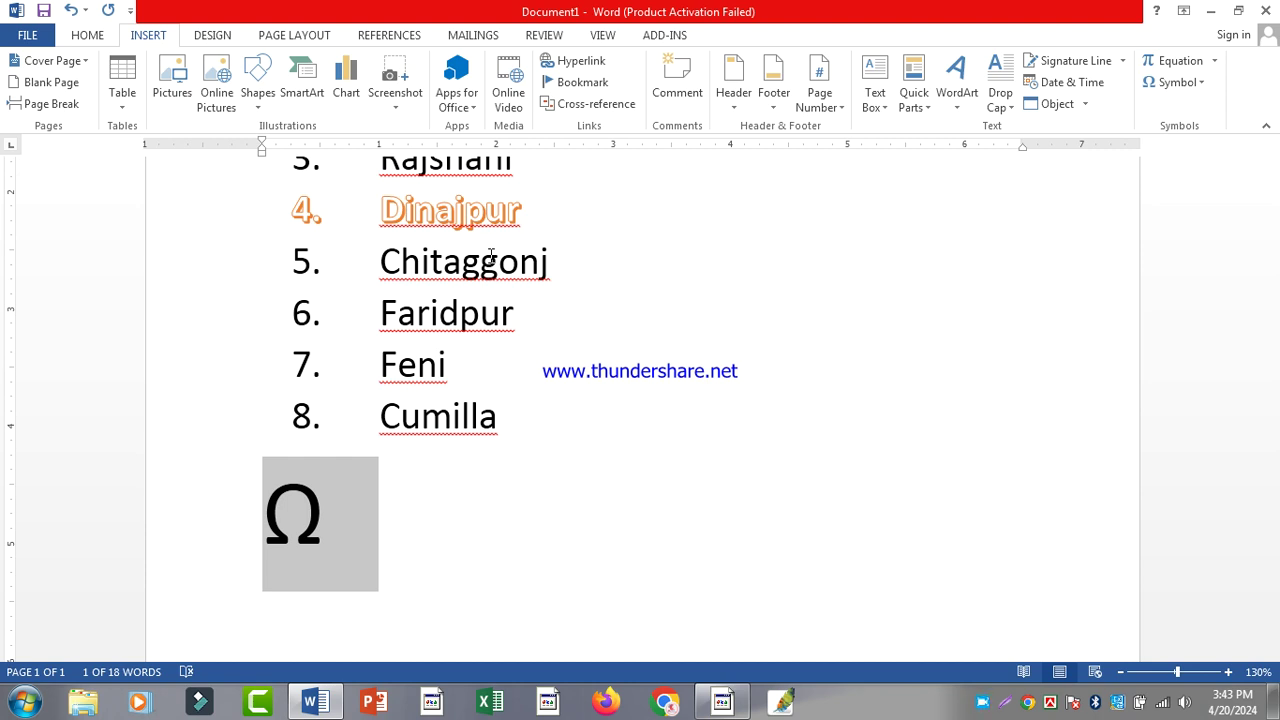
Replace the selected Ω with the Script Small L symbol (character code 2113) from the full symbol collection
{"action": "left_click", "coordinate": [1172, 82]}
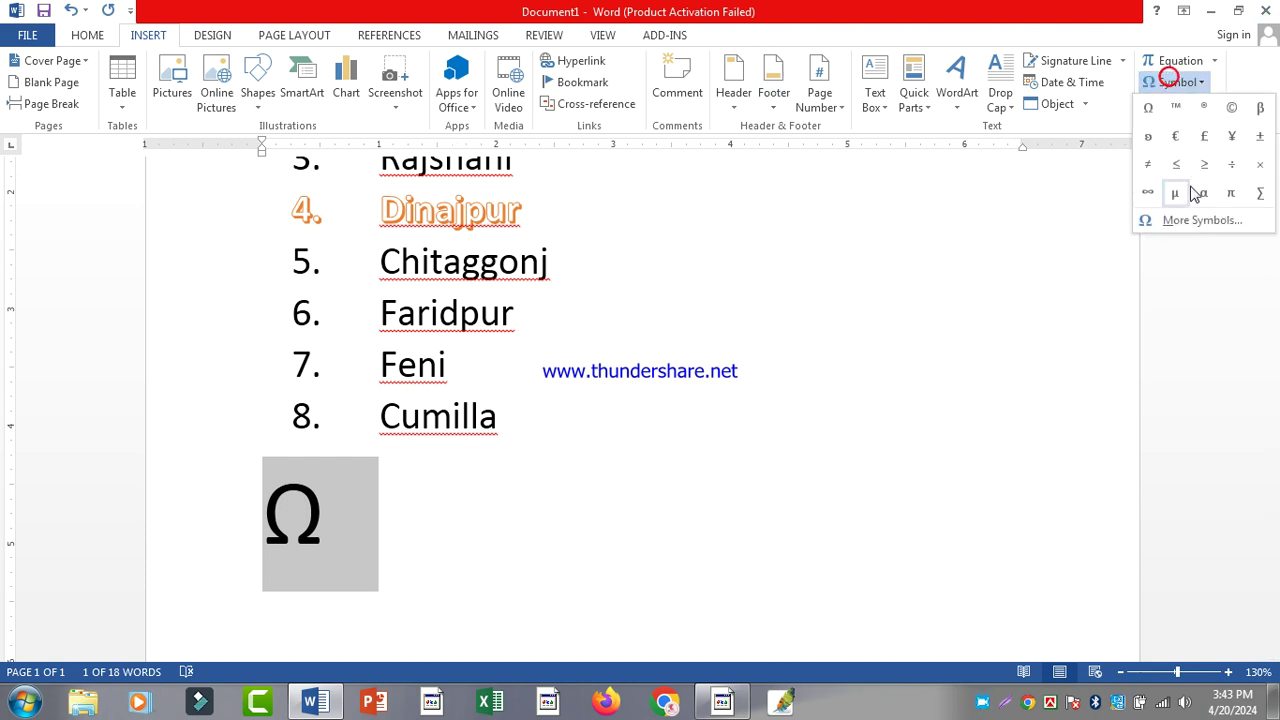
{"action": "left_click", "coordinate": [1192, 220]}
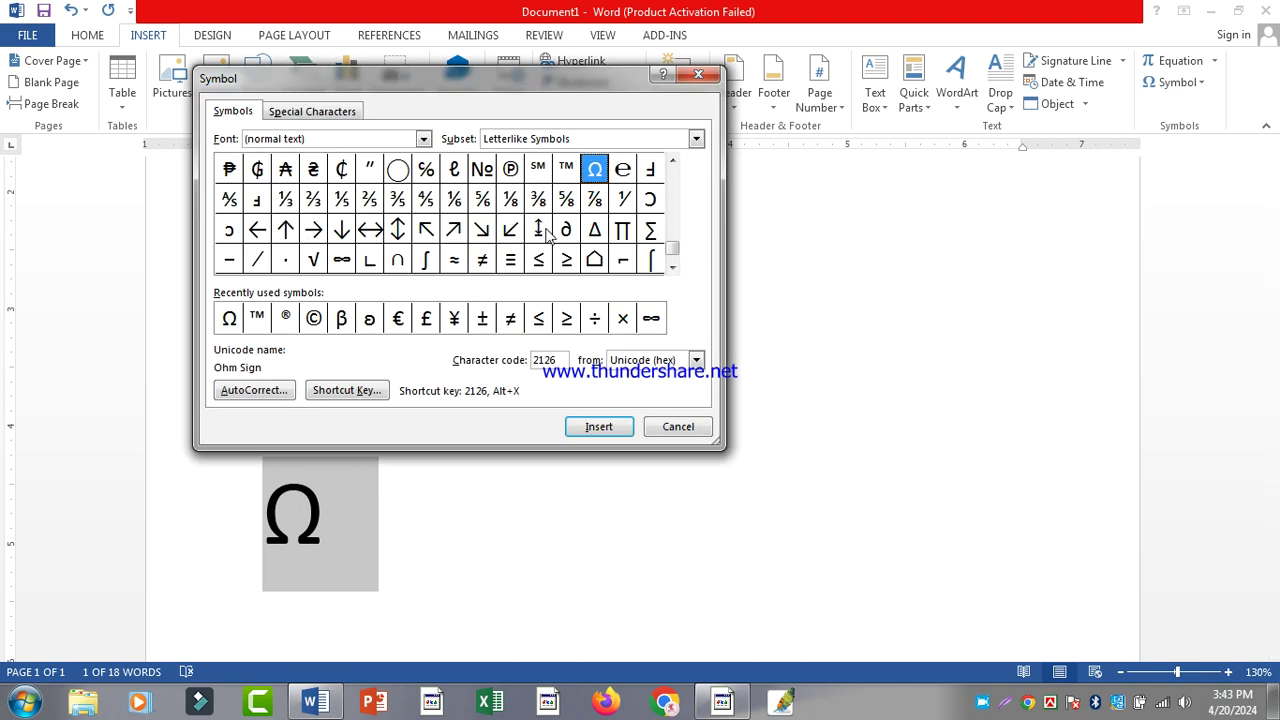
{"action": "left_click", "coordinate": [454, 171]}
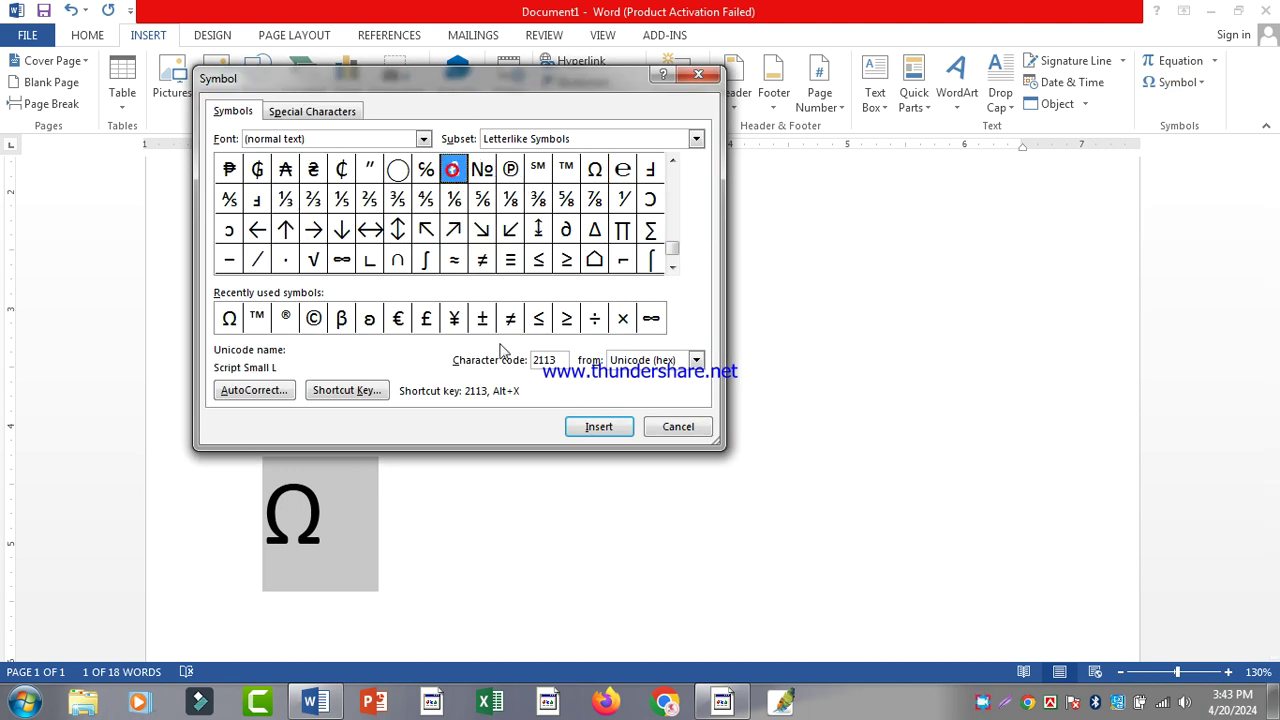
{"action": "left_click", "coordinate": [588, 428]}
{"action": "left_click_drag", "start_coordinate": [433, 80], "coordinate": [772, 144]}
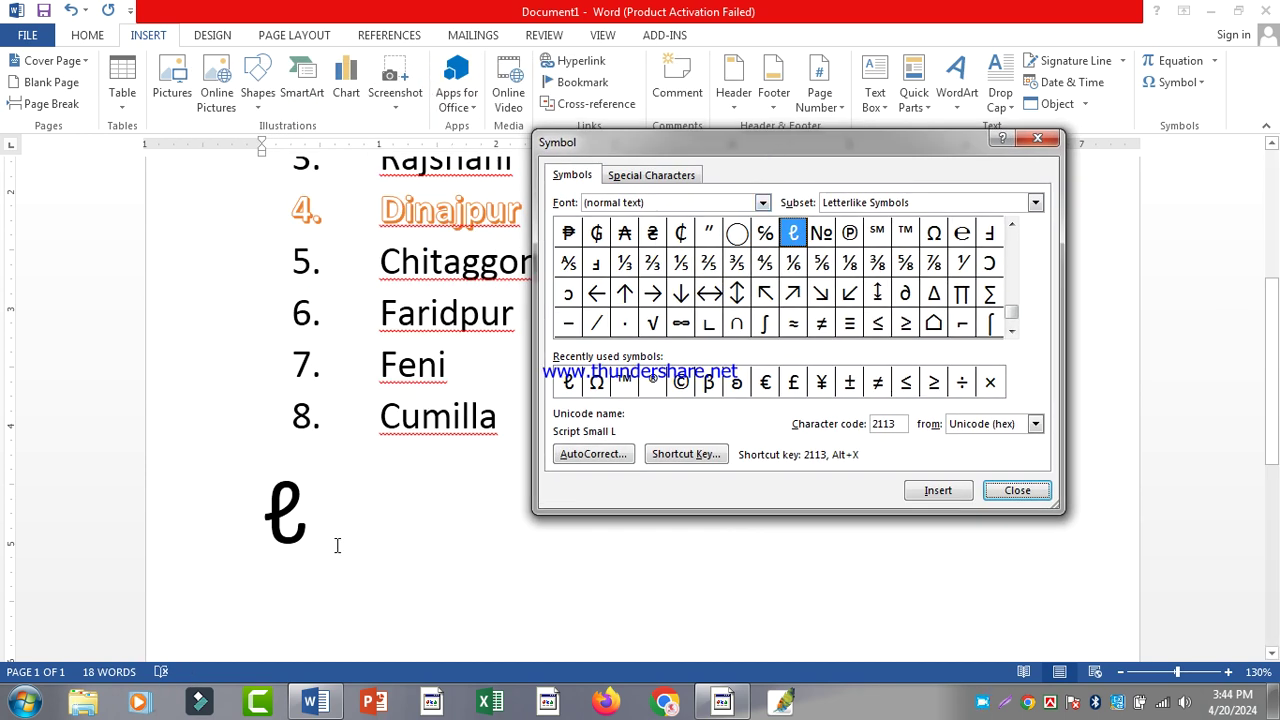
Look through the earlier characters in the symbol collection, including superscripts, subscripts and general punctuation, and close it
{"action": "left_click", "coordinate": [1013, 226]}
{"action": "left_click", "coordinate": [1013, 226]}
{"action": "left_click", "coordinate": [1013, 226]}
{"action": "left_click", "coordinate": [1013, 228]}
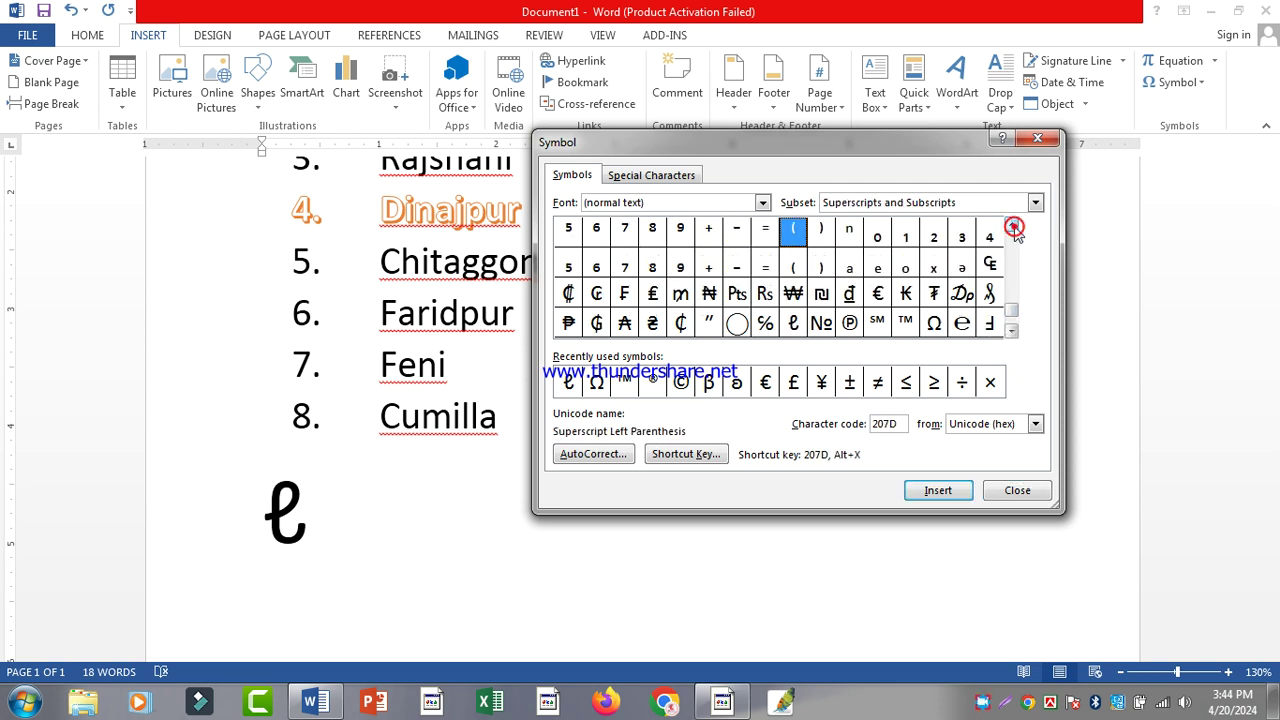
{"action": "left_click", "coordinate": [1013, 227]}
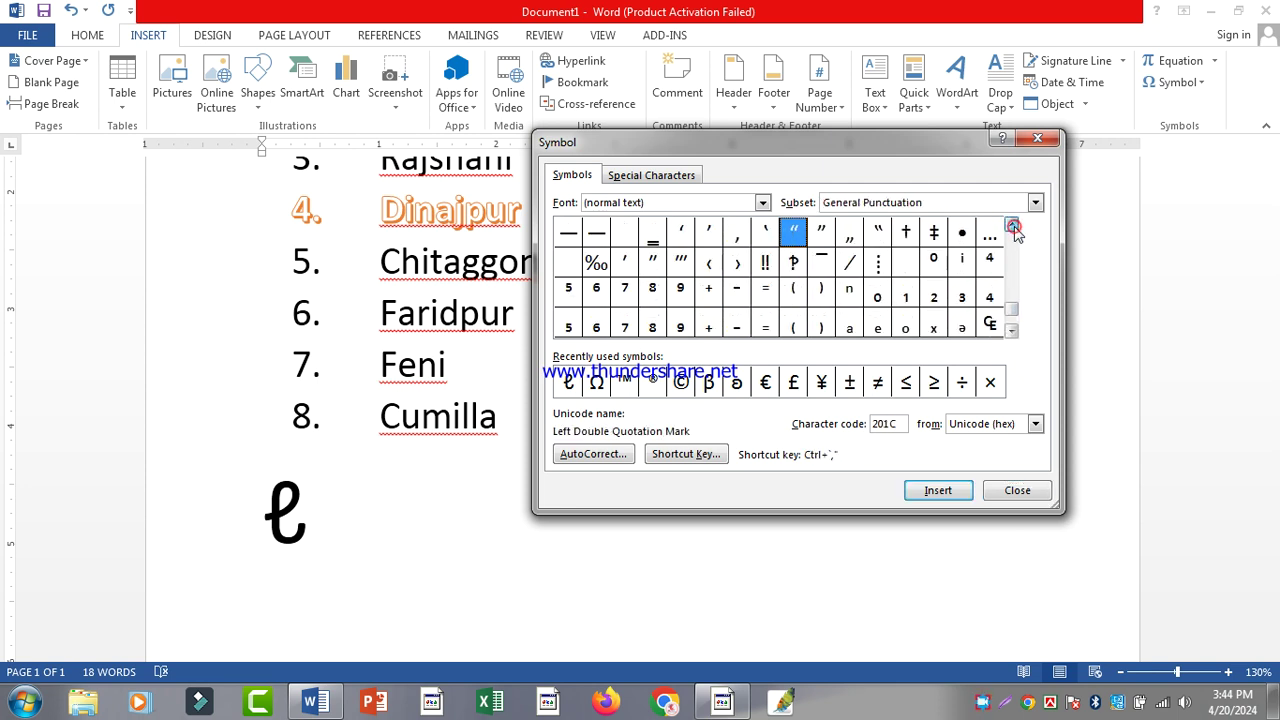
{"action": "left_click", "coordinate": [1013, 228]}
{"action": "left_click", "coordinate": [1013, 228]}
{"action": "left_click", "coordinate": [1013, 228]}
{"action": "left_click", "coordinate": [1013, 228]}
{"action": "left_click", "coordinate": [1013, 228]}
{"action": "left_click", "coordinate": [1013, 228]}
{"action": "left_click", "coordinate": [1013, 228]}
{"action": "left_click", "coordinate": [1037, 138]}
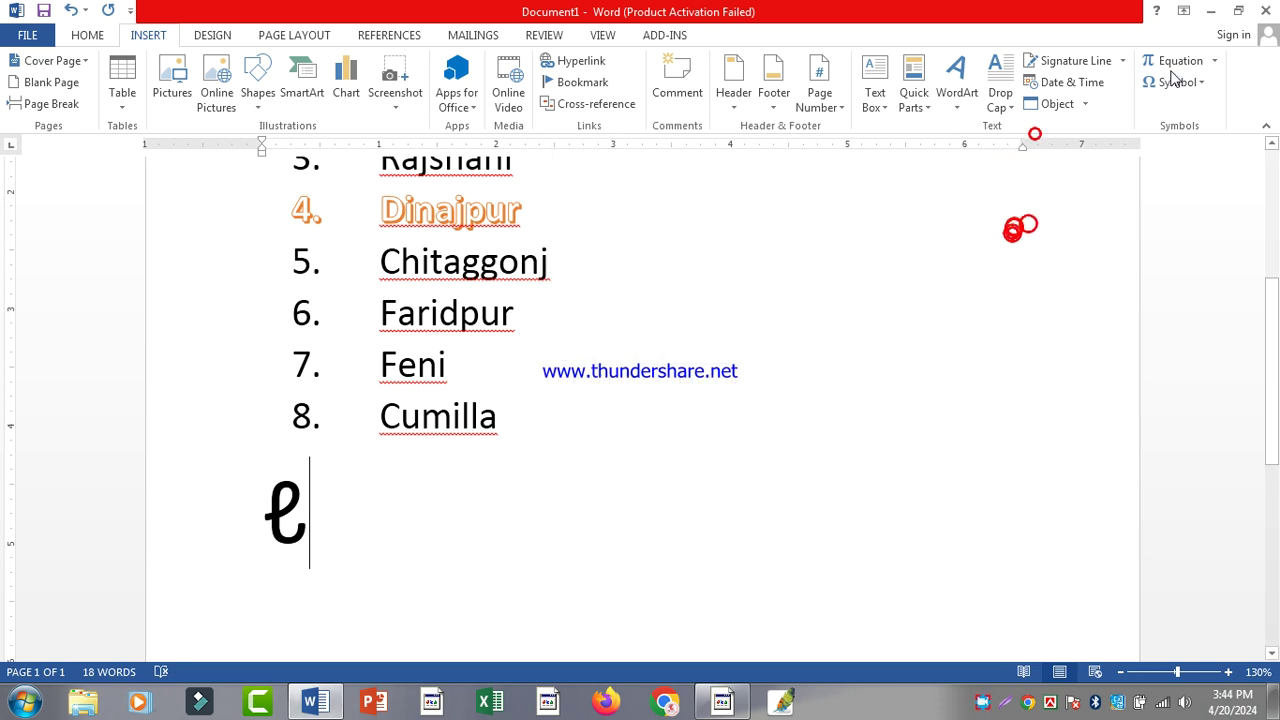
Delete the Script Small L below the list and insert a blank equation in its place
{"action": "key", "text": "BackSpace"}
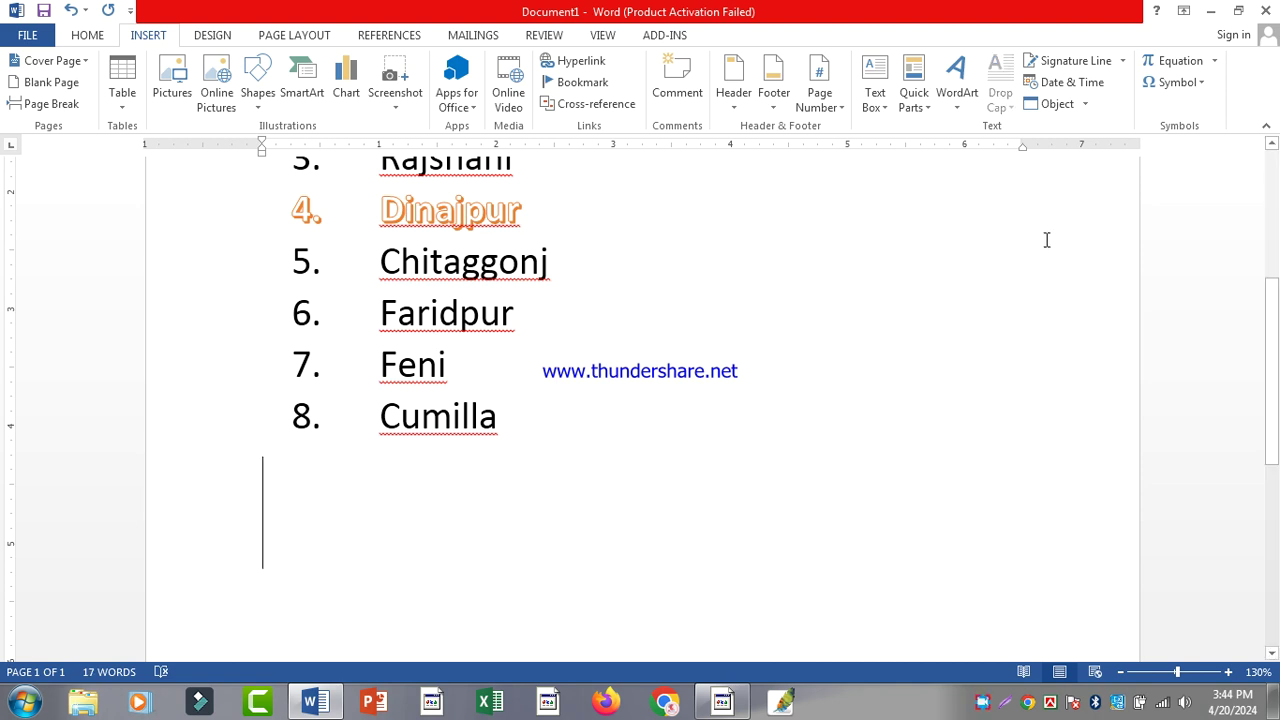
{"action": "left_click", "coordinate": [1213, 61]}
{"action": "left_click", "coordinate": [1199, 62]}
{"action": "left_click", "coordinate": [1198, 62]}
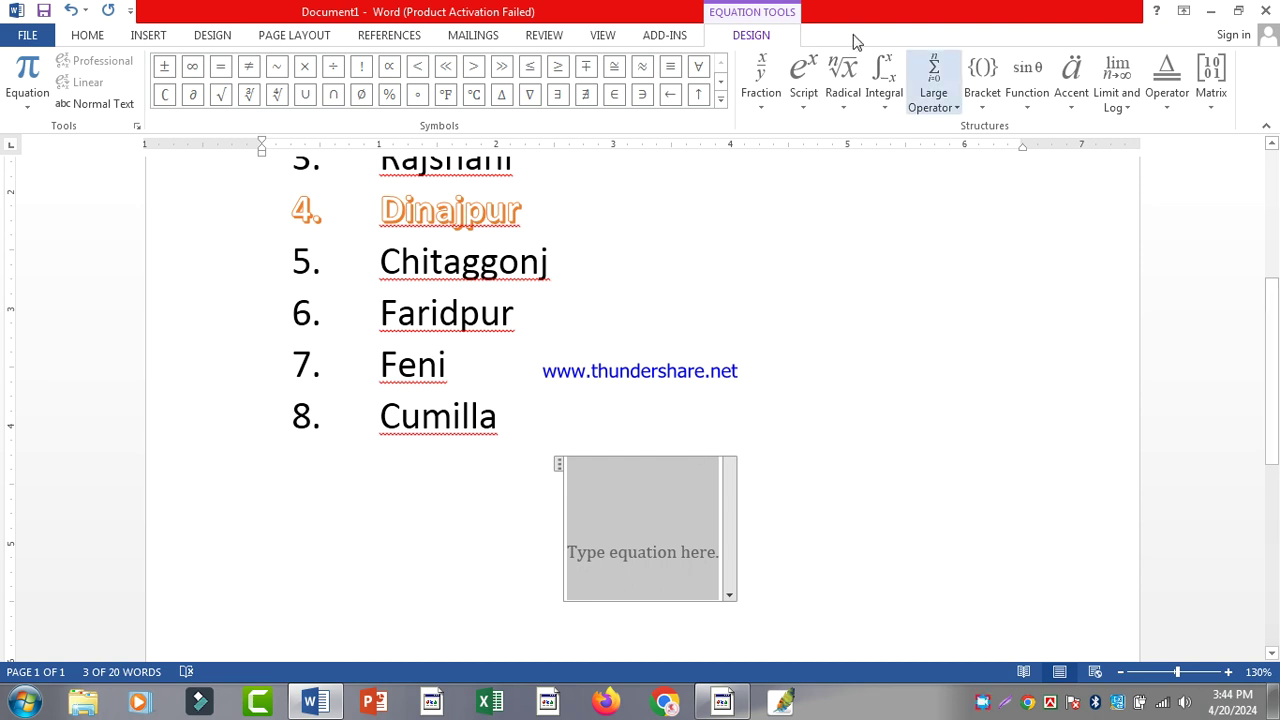
Add a stacked fraction to the equation with 1 as numerator and 2 as denominator
{"action": "left_click", "coordinate": [761, 68]}
{"action": "left_click", "coordinate": [785, 212]}
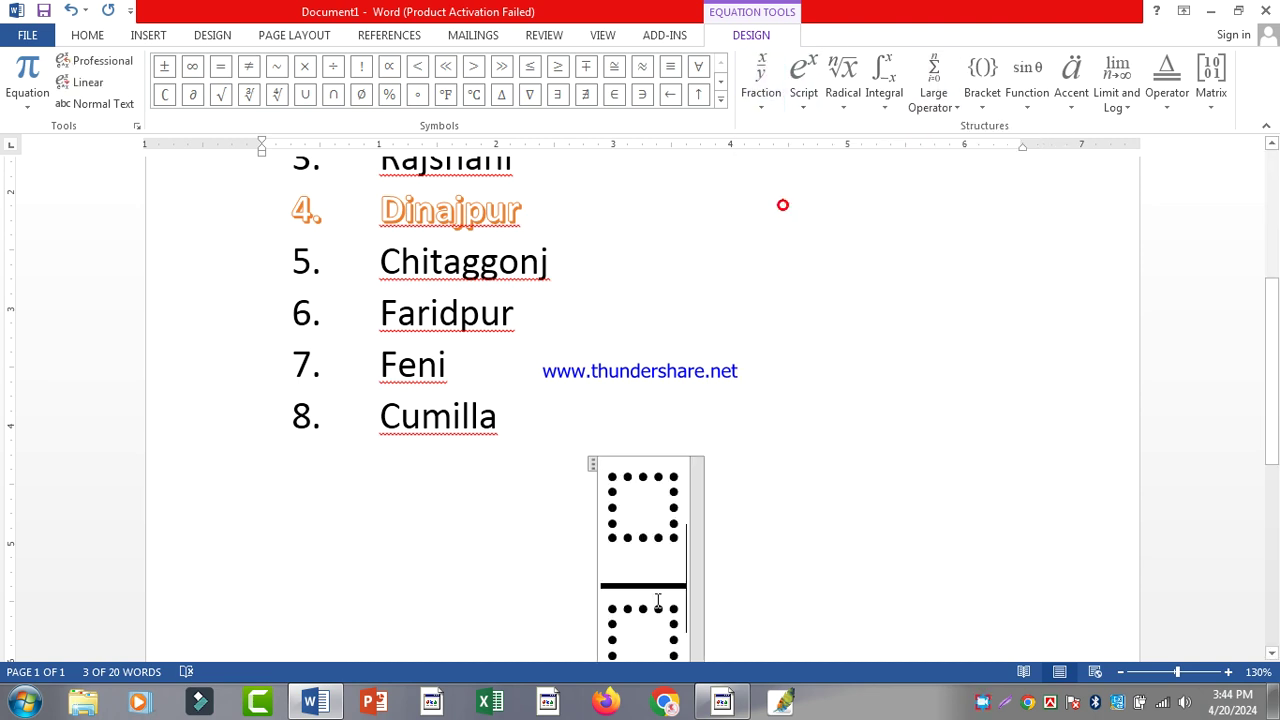
{"action": "scroll", "coordinate": [663, 357], "scroll_direction": "down", "scroll_amount": 3}
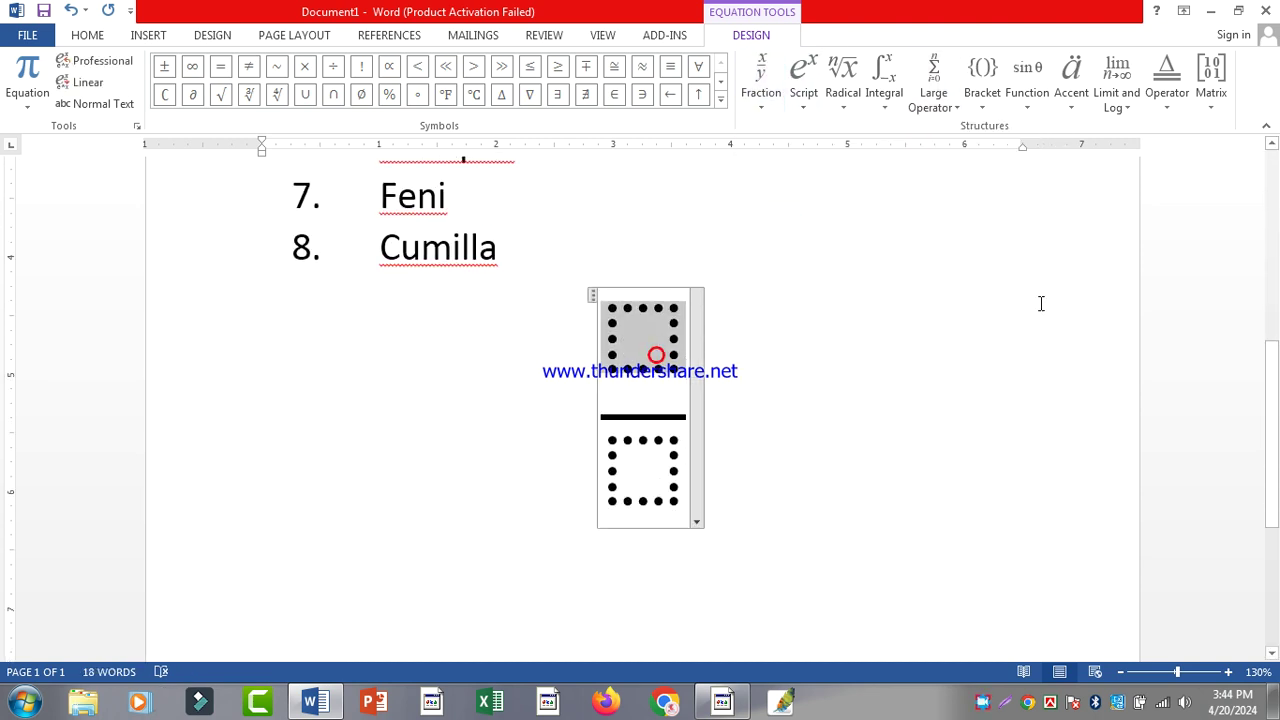
{"action": "type", "text": "1"}
{"action": "key", "text": "Down"}
{"action": "type", "text": "2"}
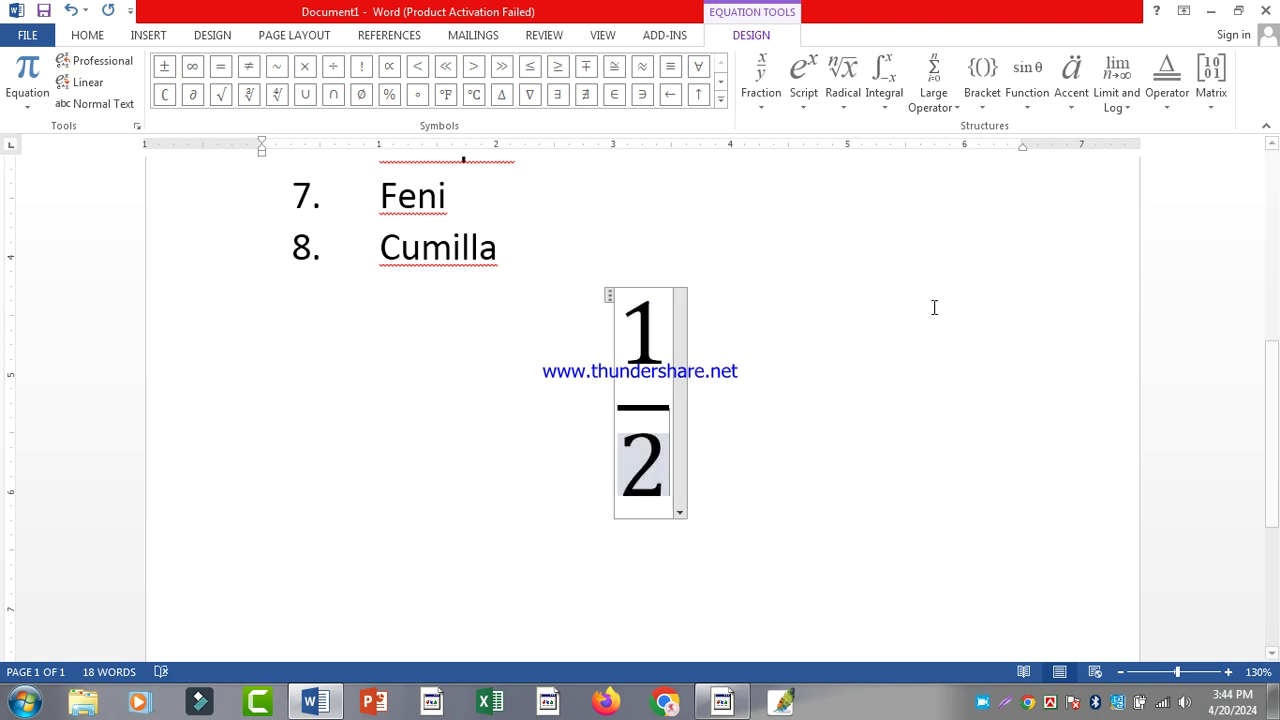
{"action": "left_click", "coordinate": [763, 104]}
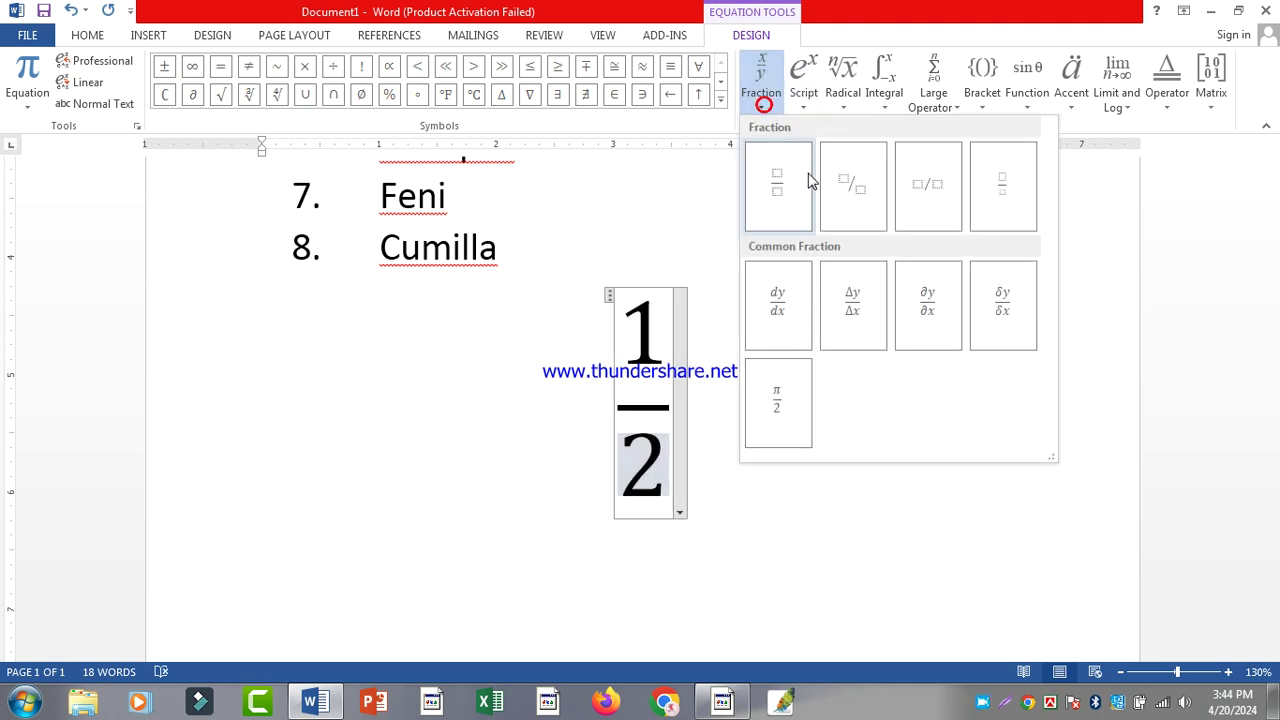
{"action": "left_click", "coordinate": [862, 202]}
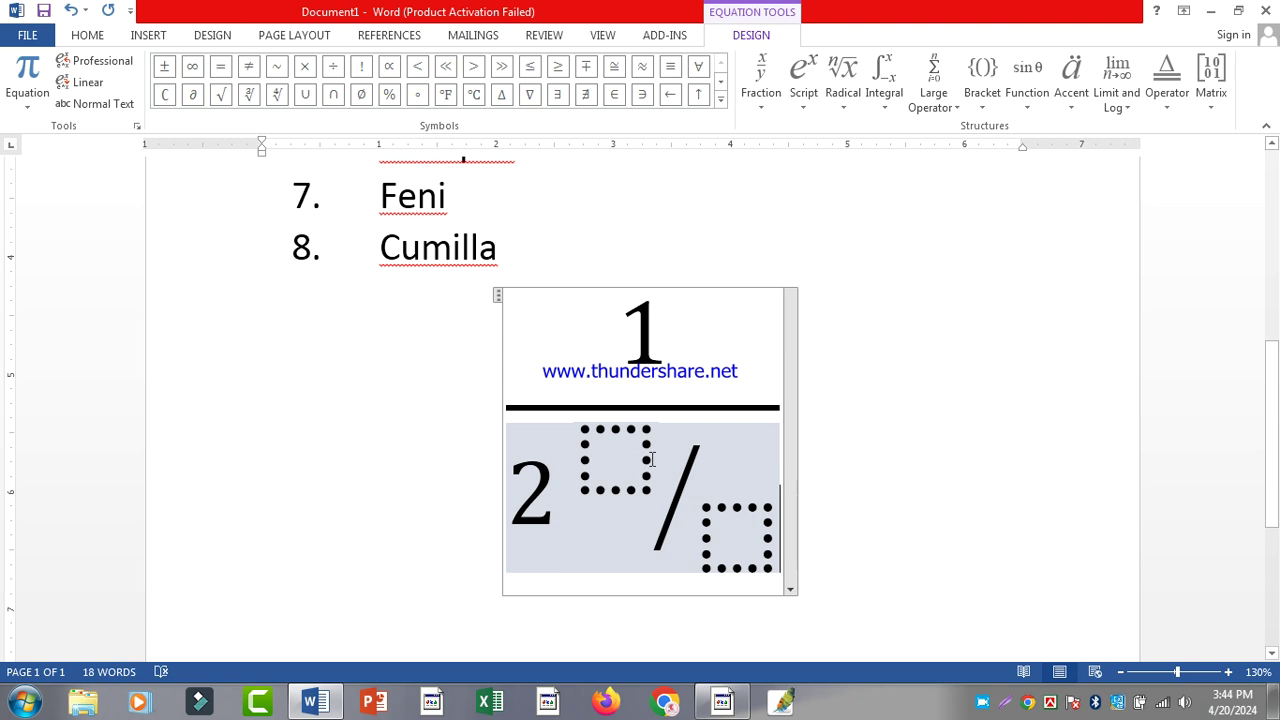
{"action": "key", "text": "ctrl+z"}
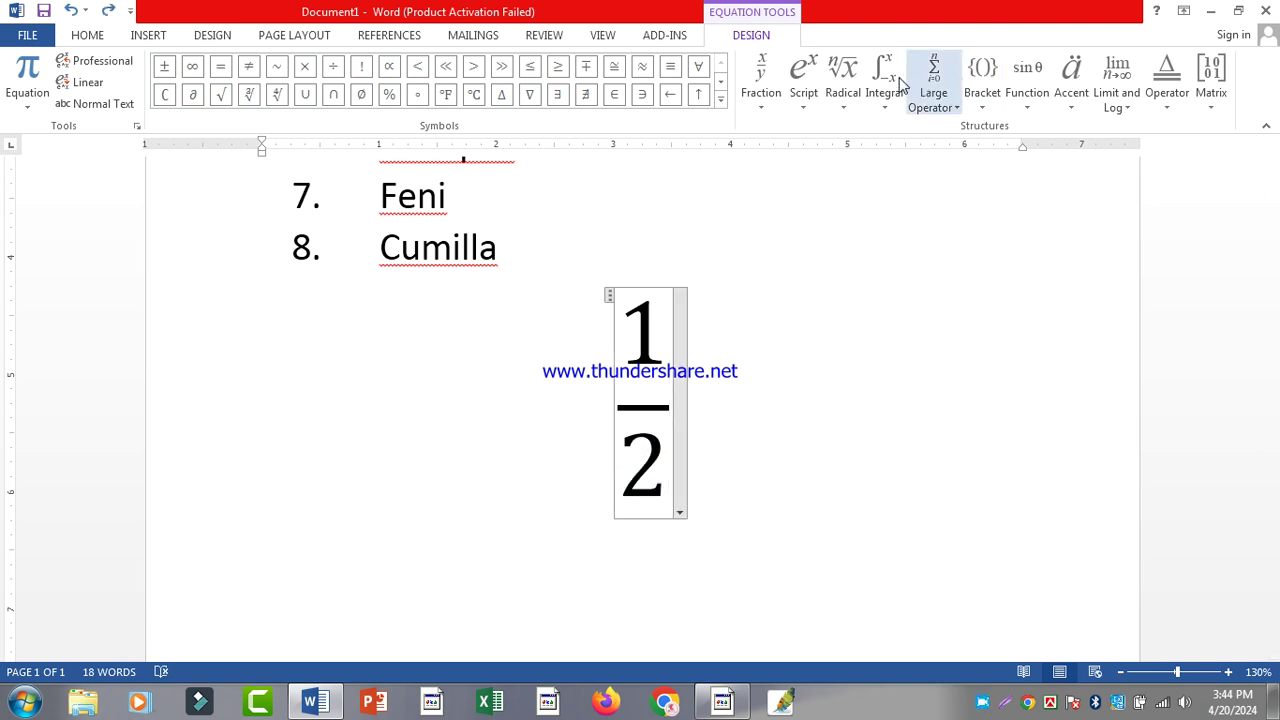
Add a skewed fraction after the stacked one half, with 1 as numerator and 3 as denominator
{"action": "left_click", "coordinate": [763, 100]}
{"action": "left_click", "coordinate": [872, 207]}
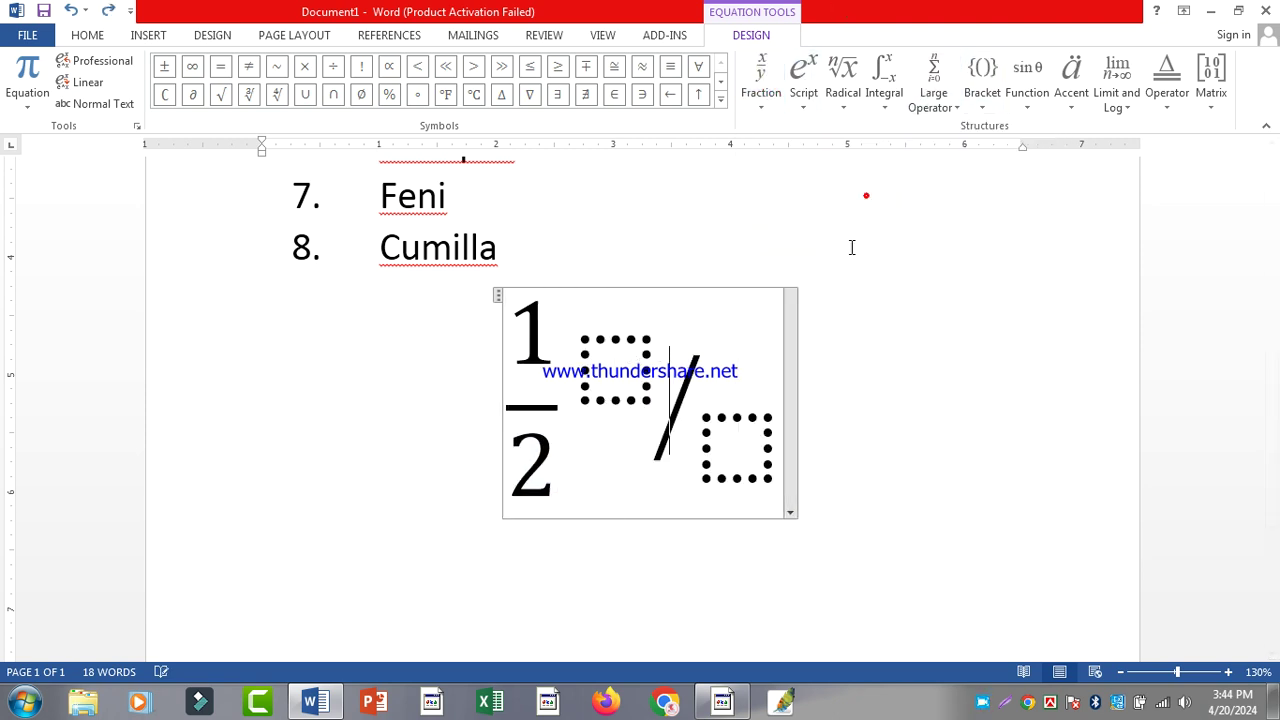
{"action": "left_click", "coordinate": [621, 375]}
{"action": "type", "text": "1"}
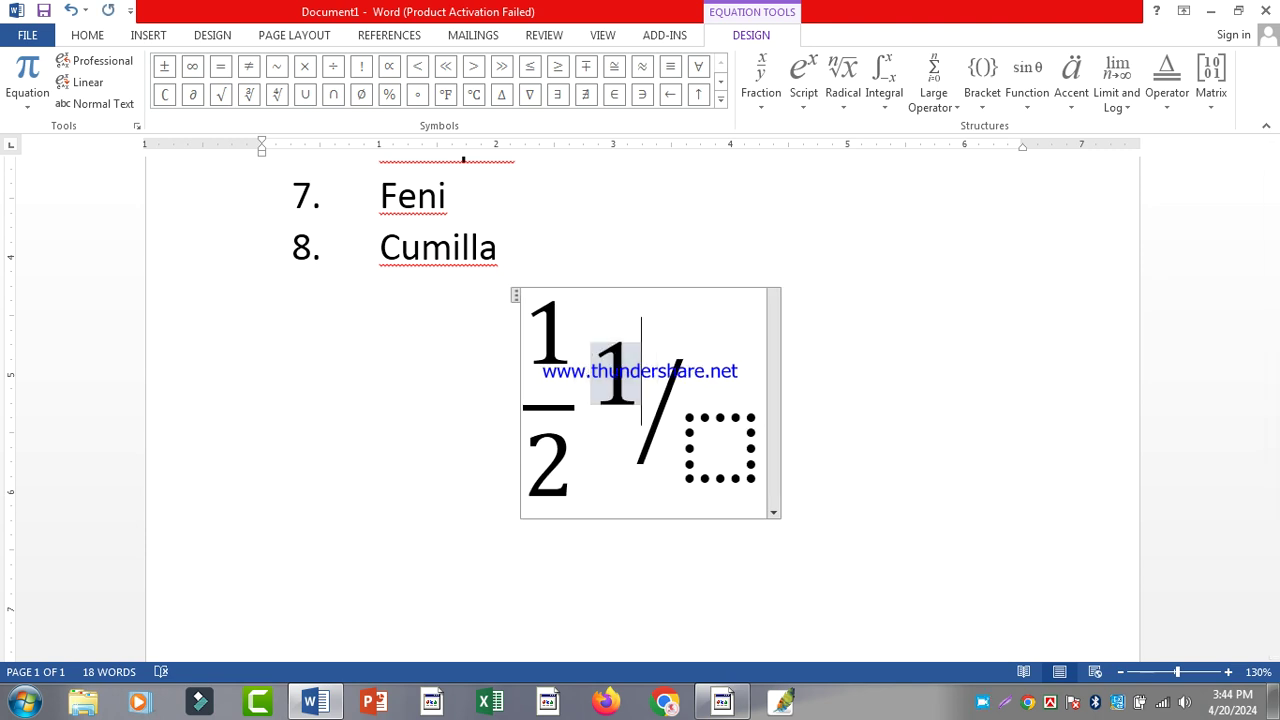
{"action": "key", "text": "Right"}
{"action": "type", "text": "3"}
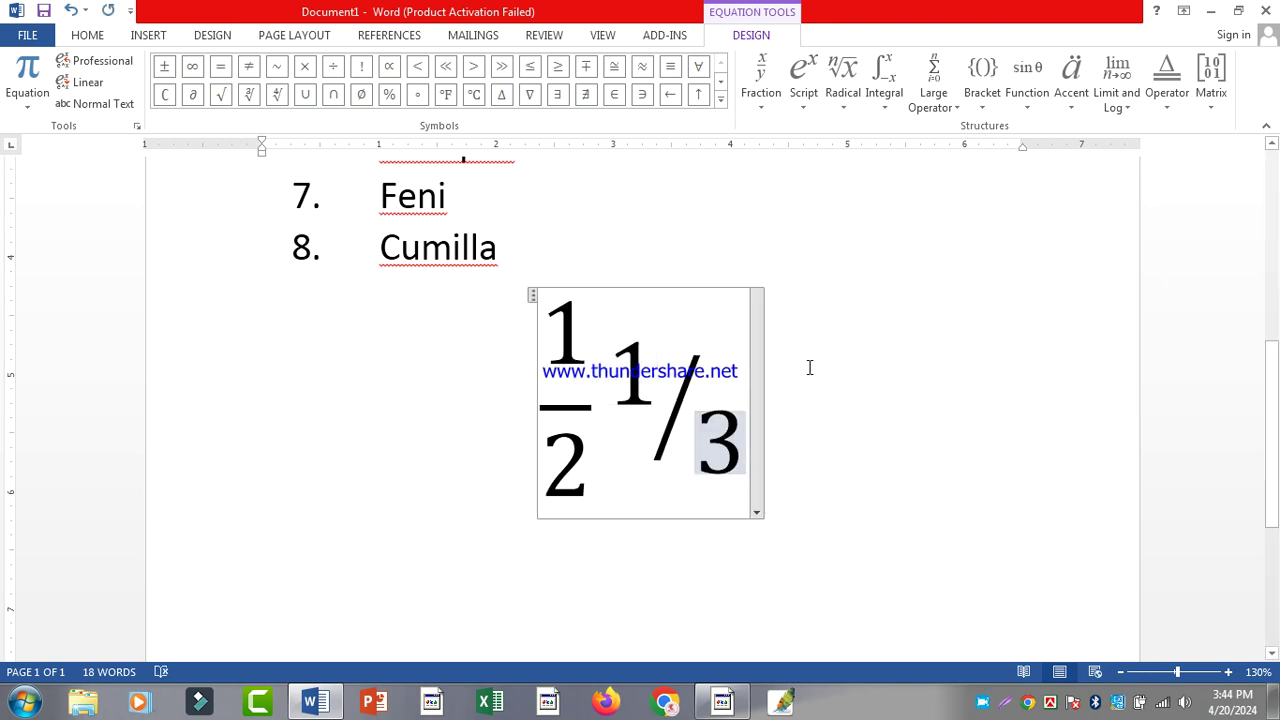
Add the common fraction π/2 to the end of the equation and change its denominator to 4
{"action": "left_click", "coordinate": [758, 104]}
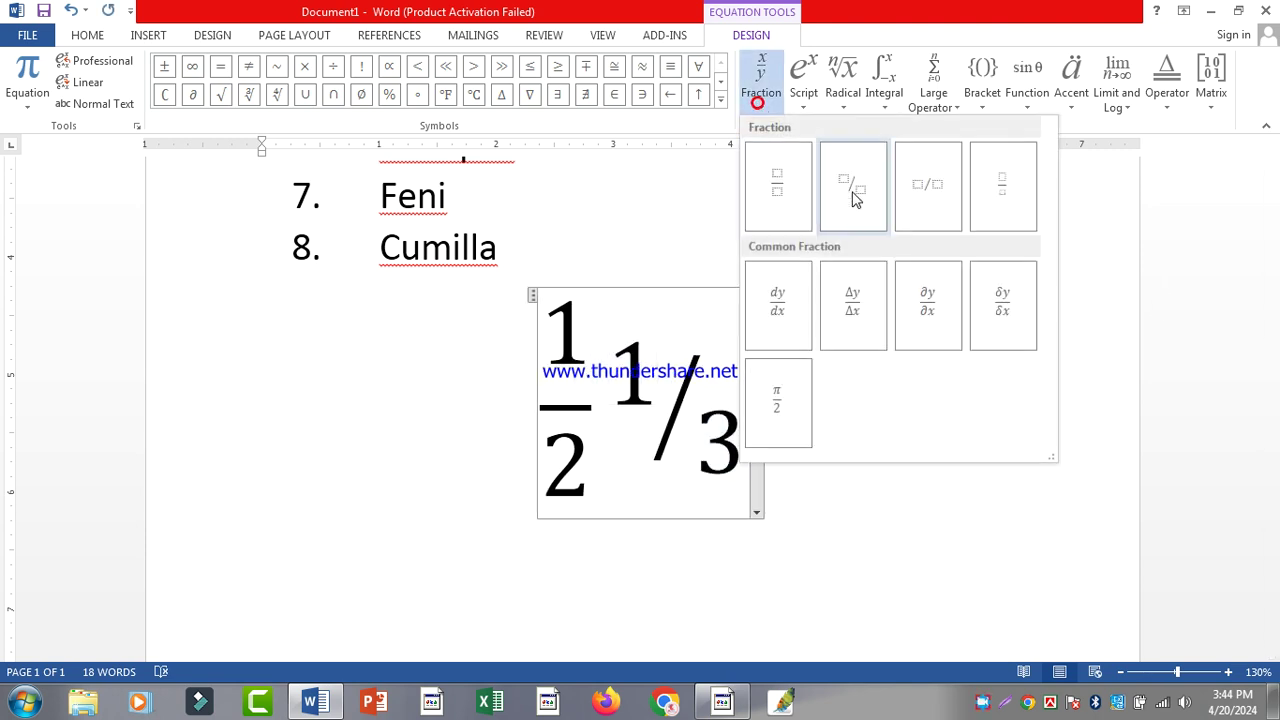
{"action": "left_click", "coordinate": [792, 412]}
{"action": "left_click", "coordinate": [755, 470]}
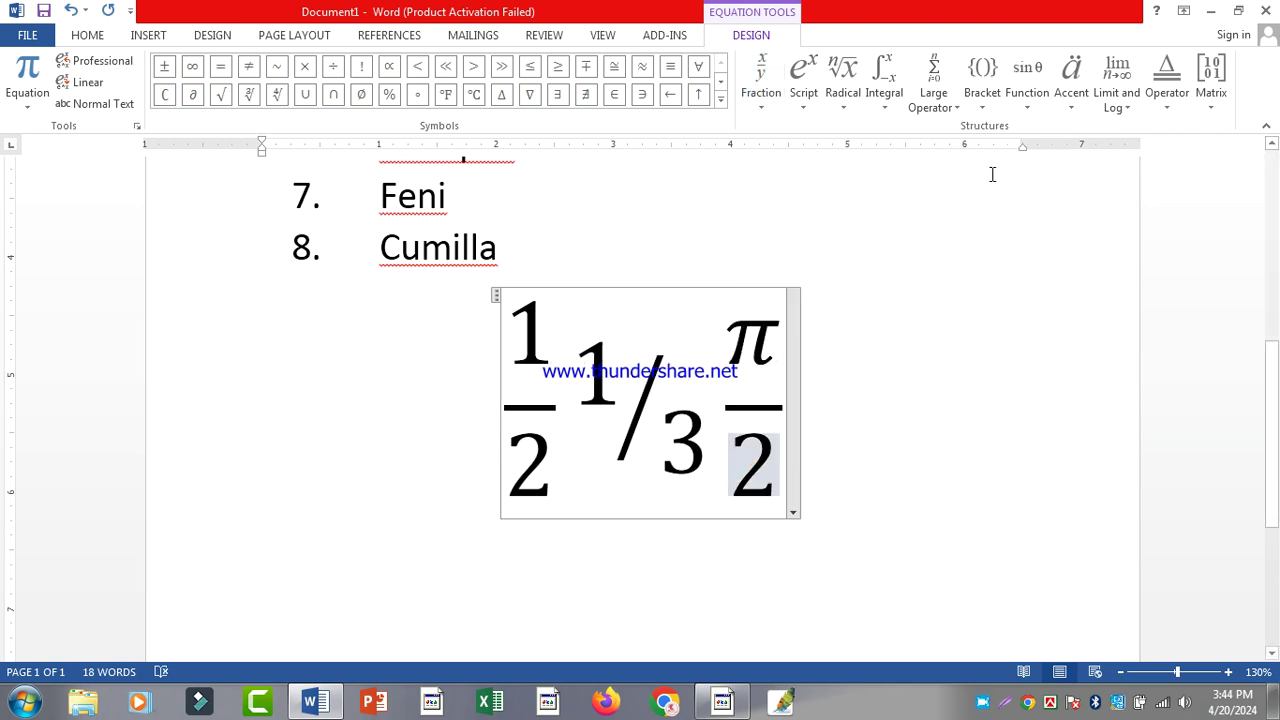
{"action": "type", "text": "4"}
{"action": "key", "text": "Delete"}
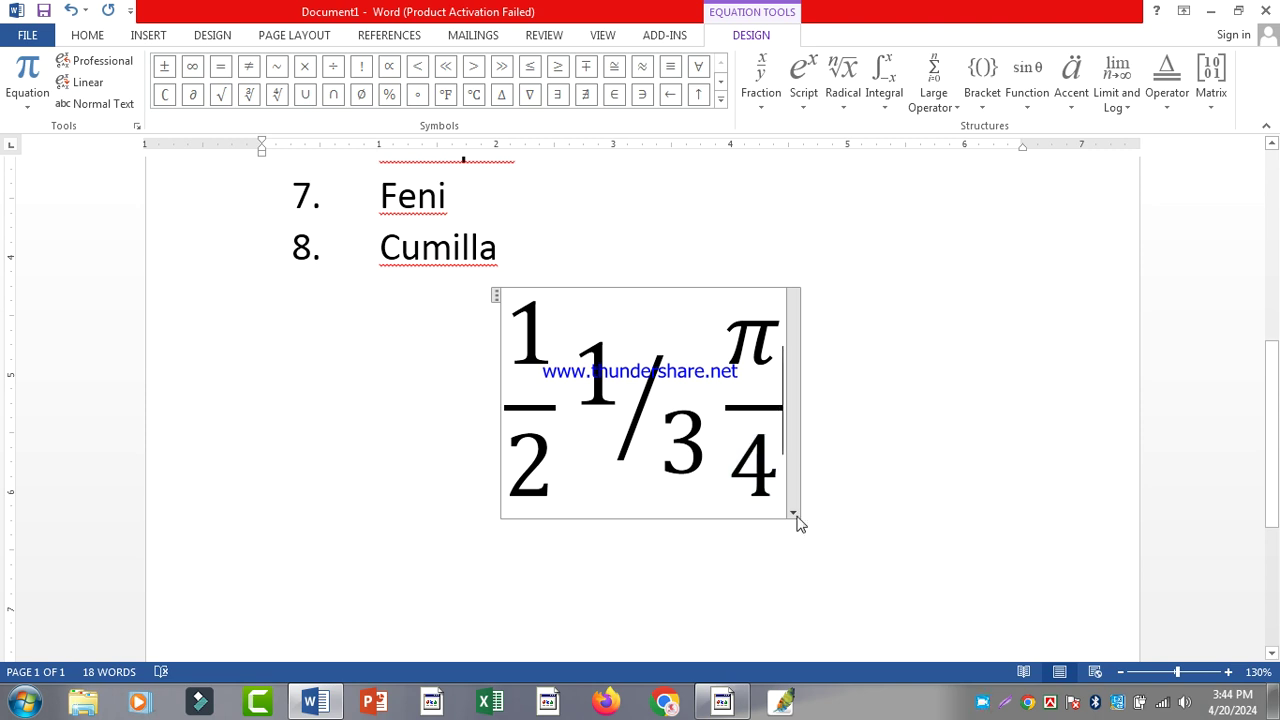
Select the whole equation and reduce its font size by four steps
{"action": "key", "text": "ctrl+a"}
{"action": "left_click", "coordinate": [598, 385]}
{"action": "left_click", "coordinate": [443, 365]}
{"action": "left_click", "coordinate": [414, 335]}
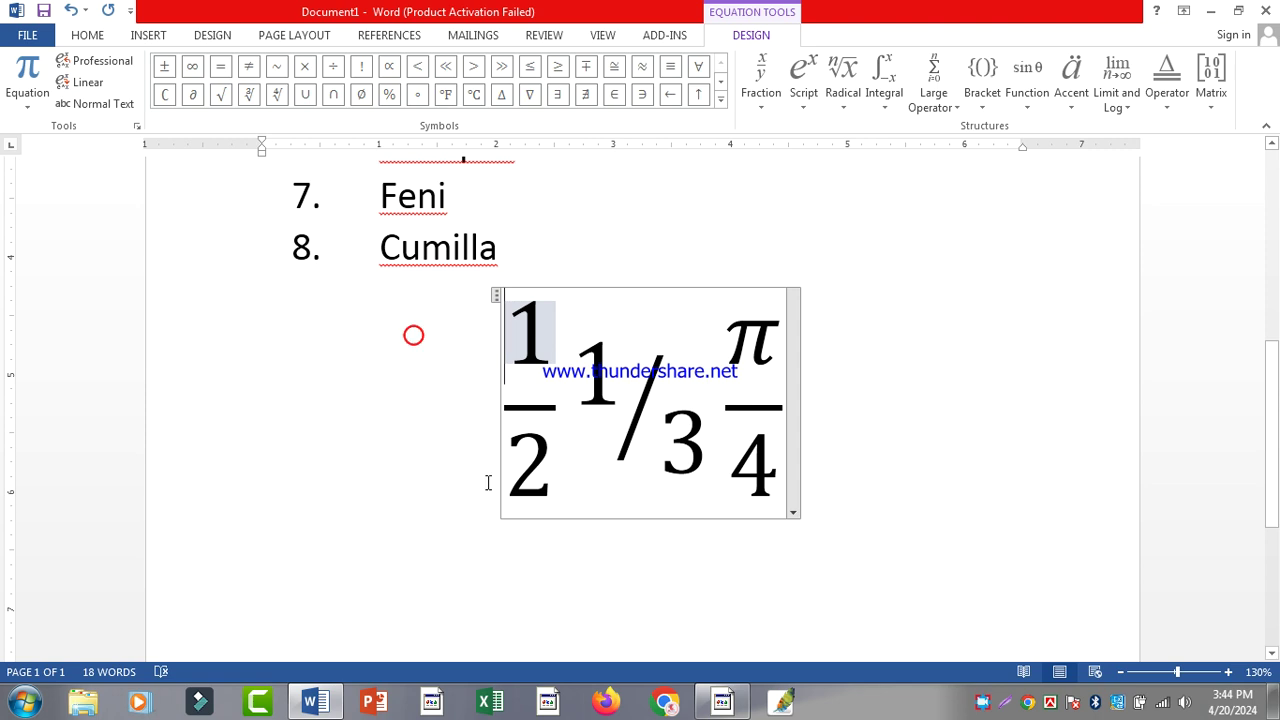
{"action": "left_click", "coordinate": [907, 370]}
{"action": "left_click", "coordinate": [524, 331]}
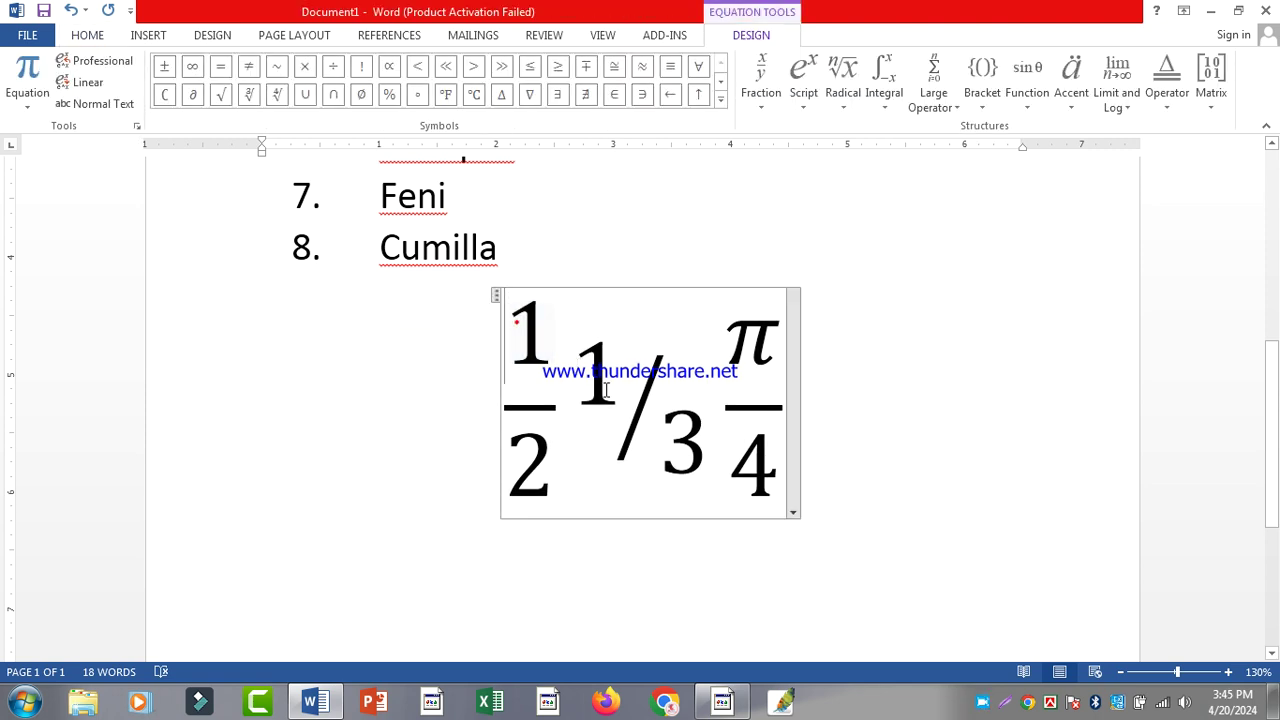
{"action": "triple_click", "coordinate": [520, 326]}
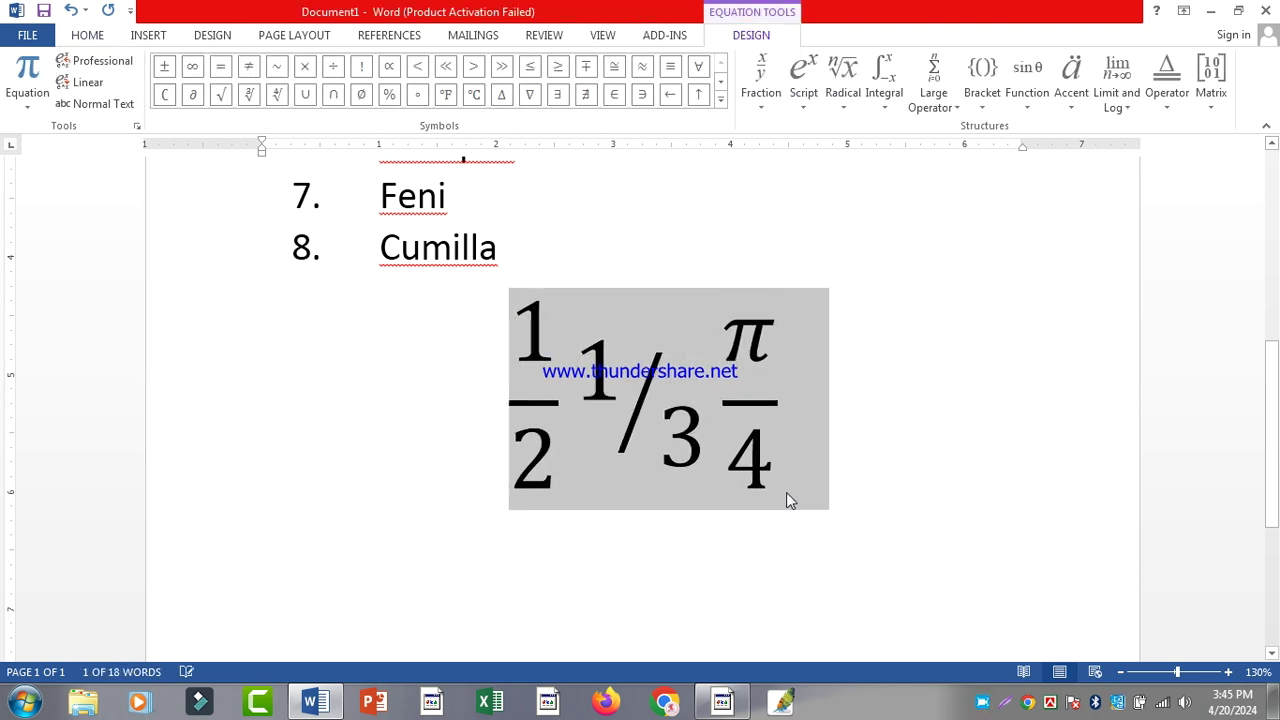
{"action": "key", "text": "ctrl+shift+comma"}
{"action": "key", "text": "ctrl+shift+comma"}
{"action": "key", "text": "ctrl+shift+comma"}
{"action": "key", "text": "ctrl+shift+comma"}
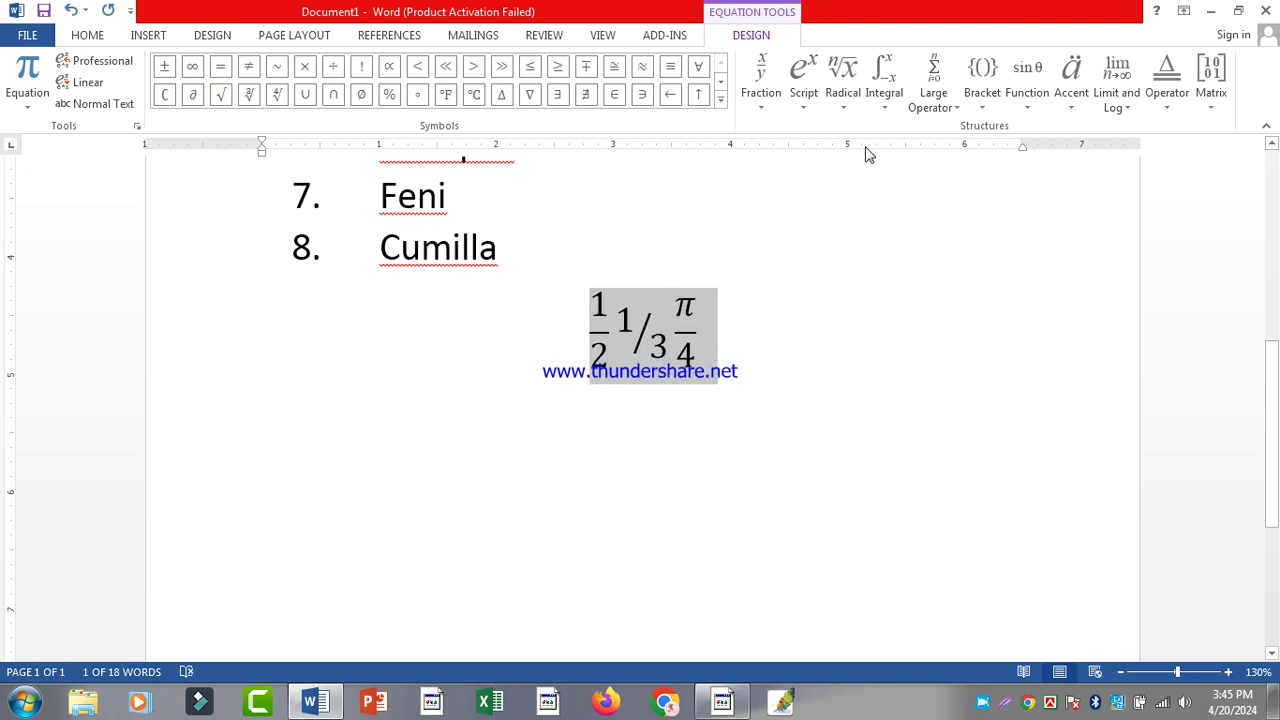
Insert a subscript-superscript structure at the end of the equation, after π/4, and place the cursor in its base
{"action": "left_click", "coordinate": [763, 106]}
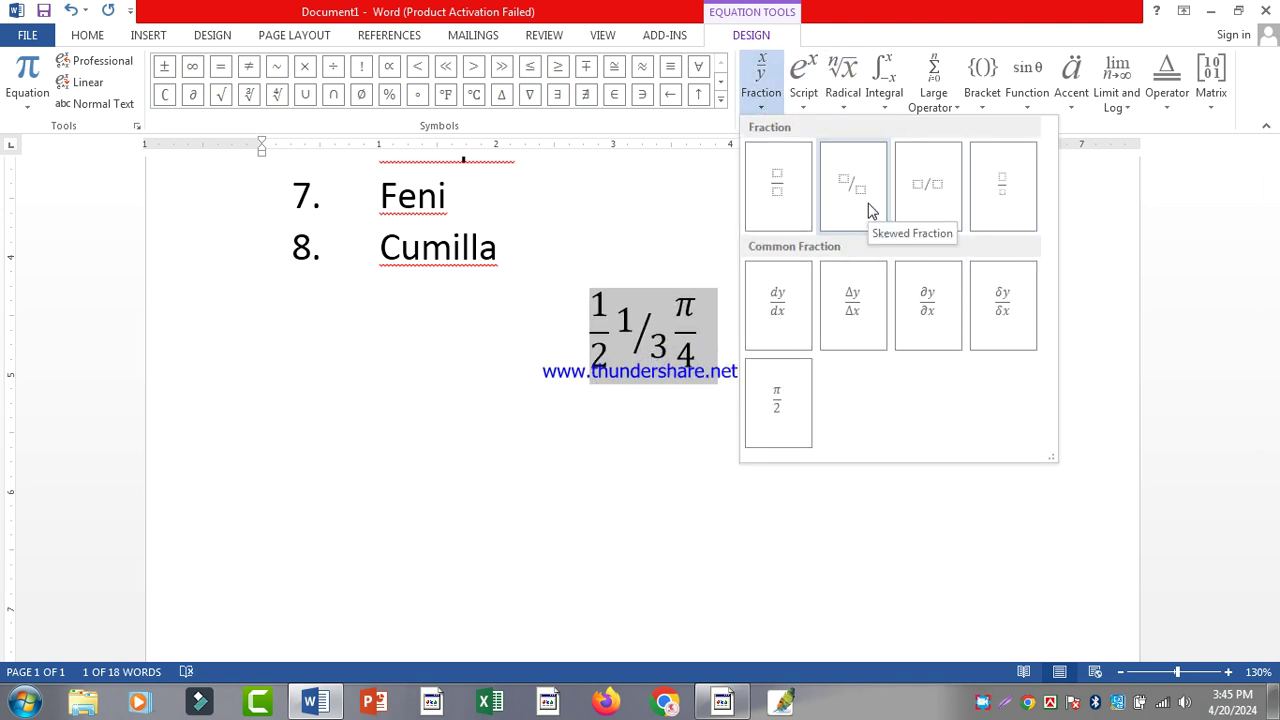
{"action": "left_click", "coordinate": [806, 100]}
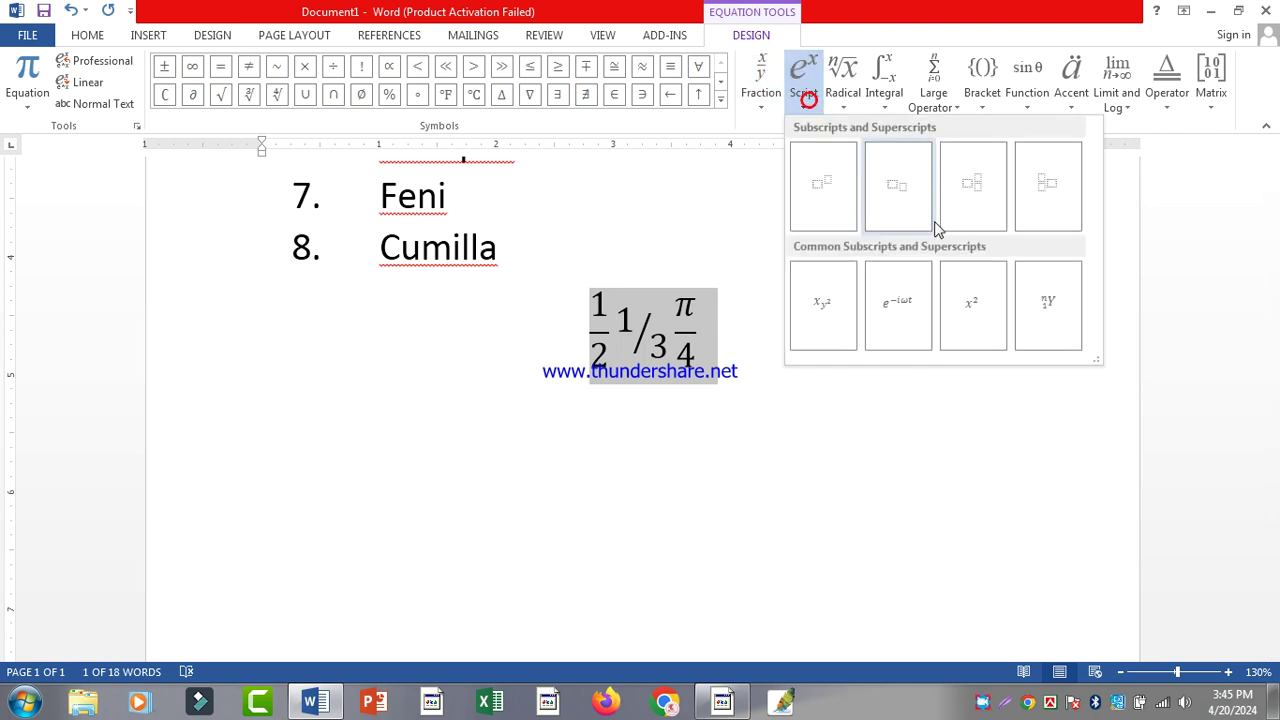
{"action": "left_click", "coordinate": [965, 195]}
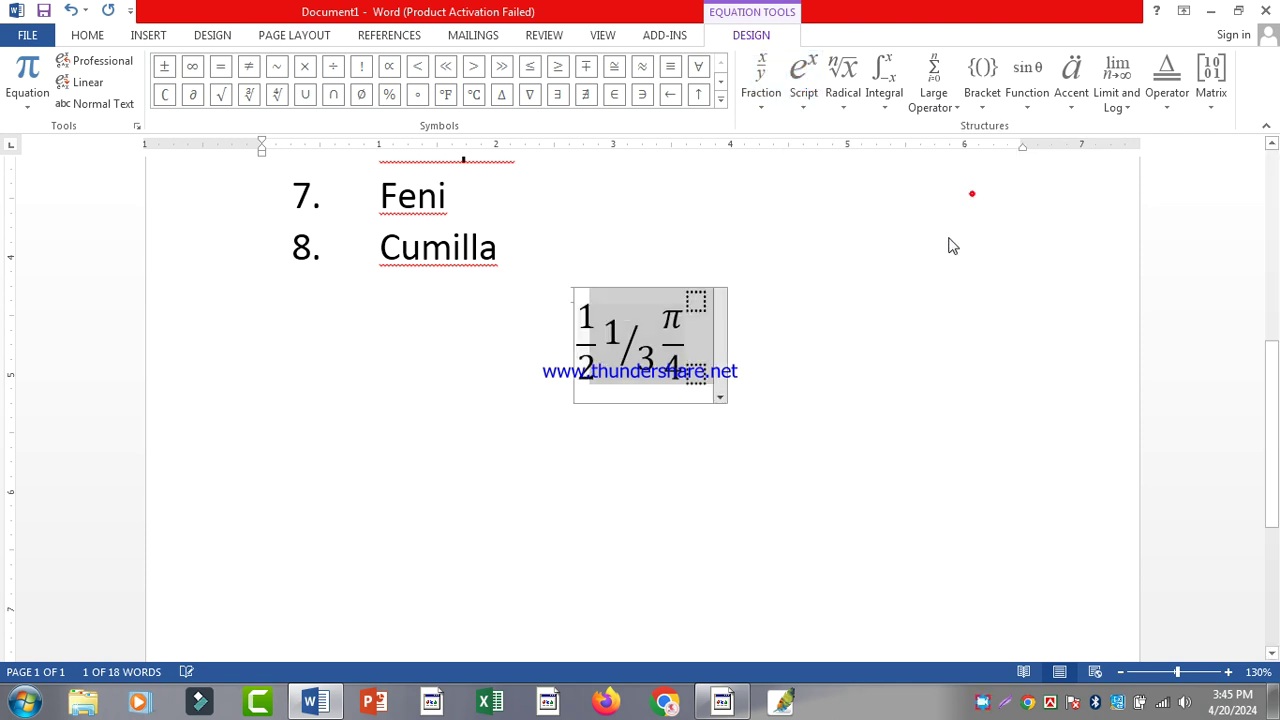
{"action": "left_click", "coordinate": [692, 347]}
{"action": "key", "text": "shift+Home"}
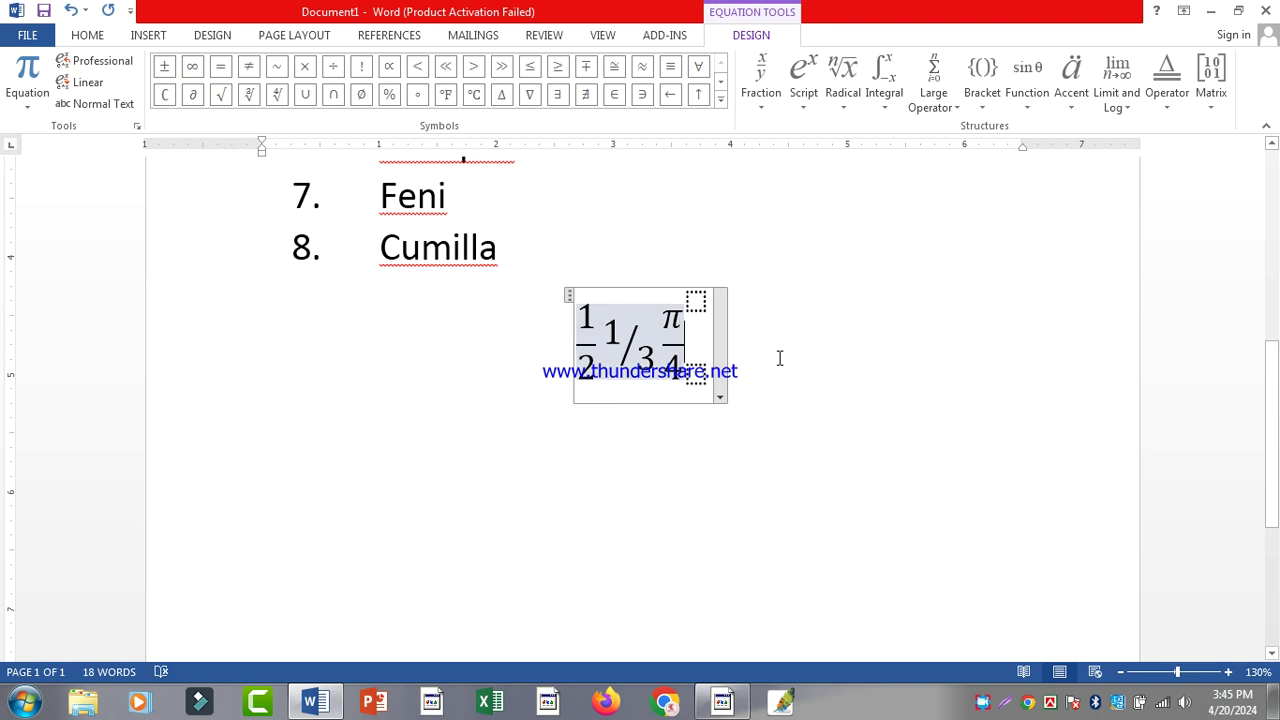
Fill the new script structure with base 1, superscript 1 and subscript 2, and left-align the content below the list
{"action": "type", "text": "1"}
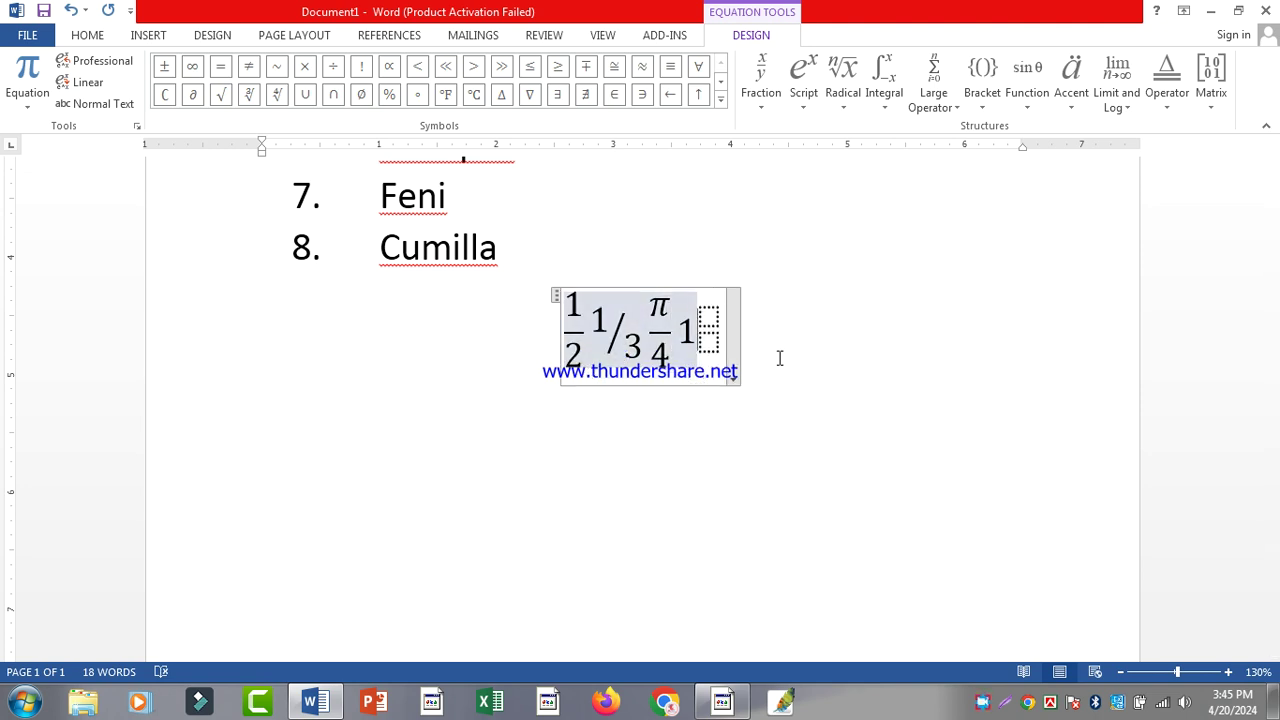
{"action": "key", "text": "Right"}
{"action": "key", "text": "Up"}
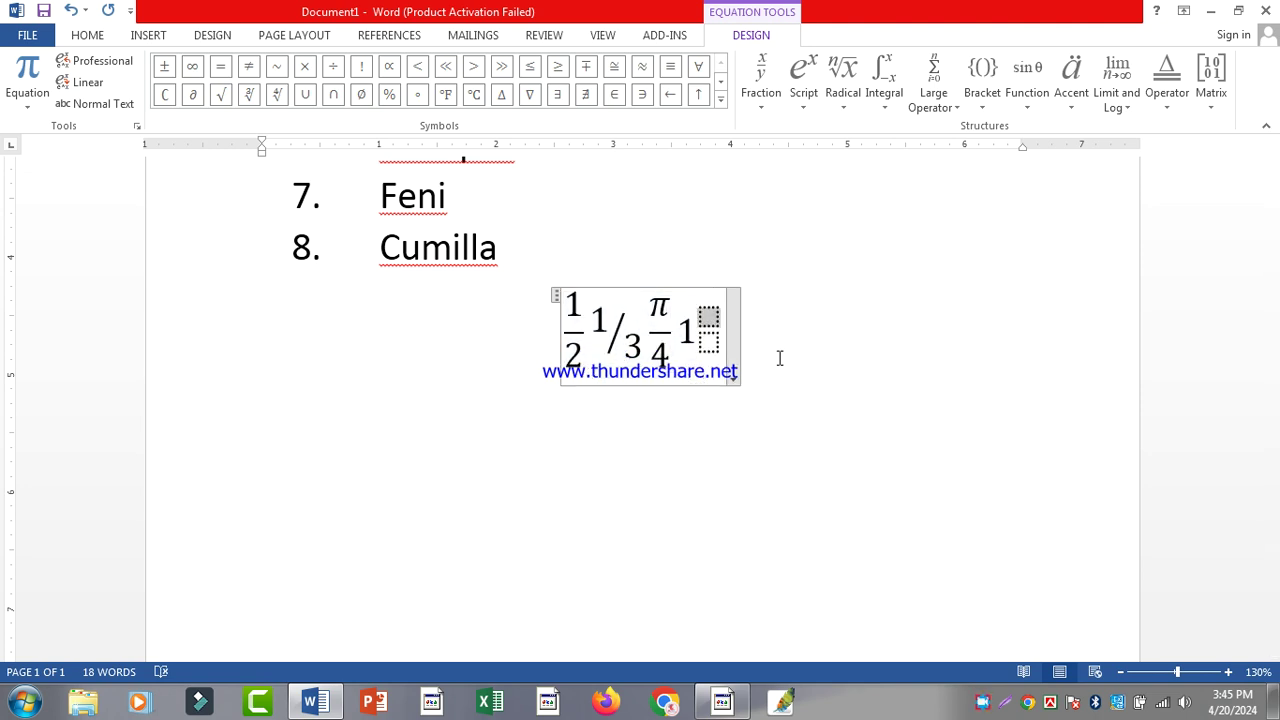
{"action": "type", "text": "1"}
{"action": "key", "text": "Down"}
{"action": "type", "text": "2"}
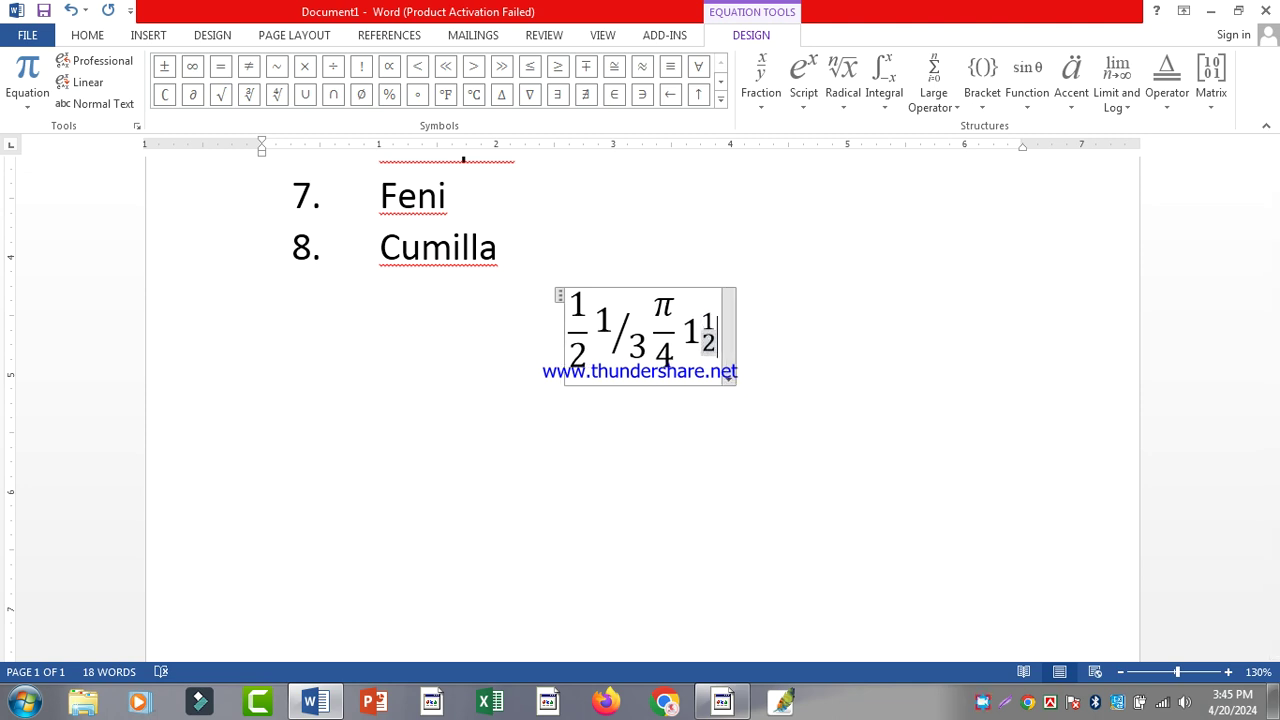
{"action": "left_click", "coordinate": [798, 414]}
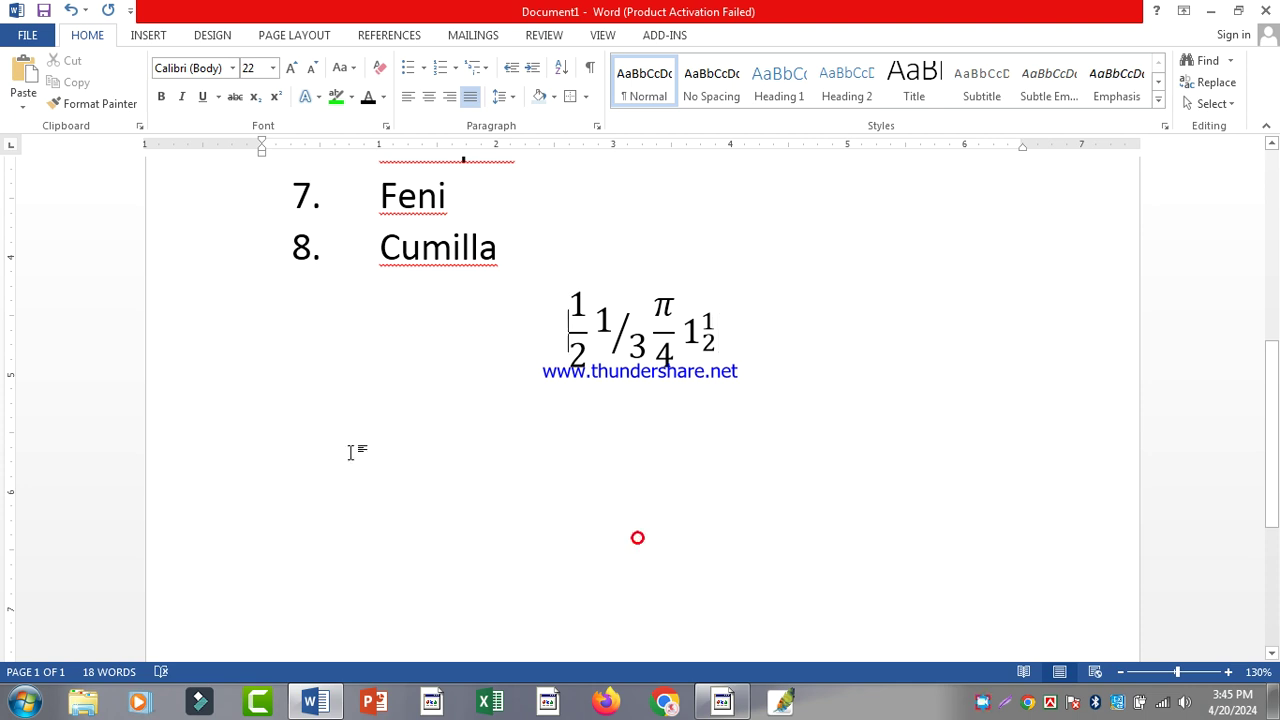
{"action": "key", "text": "ctrl+l"}
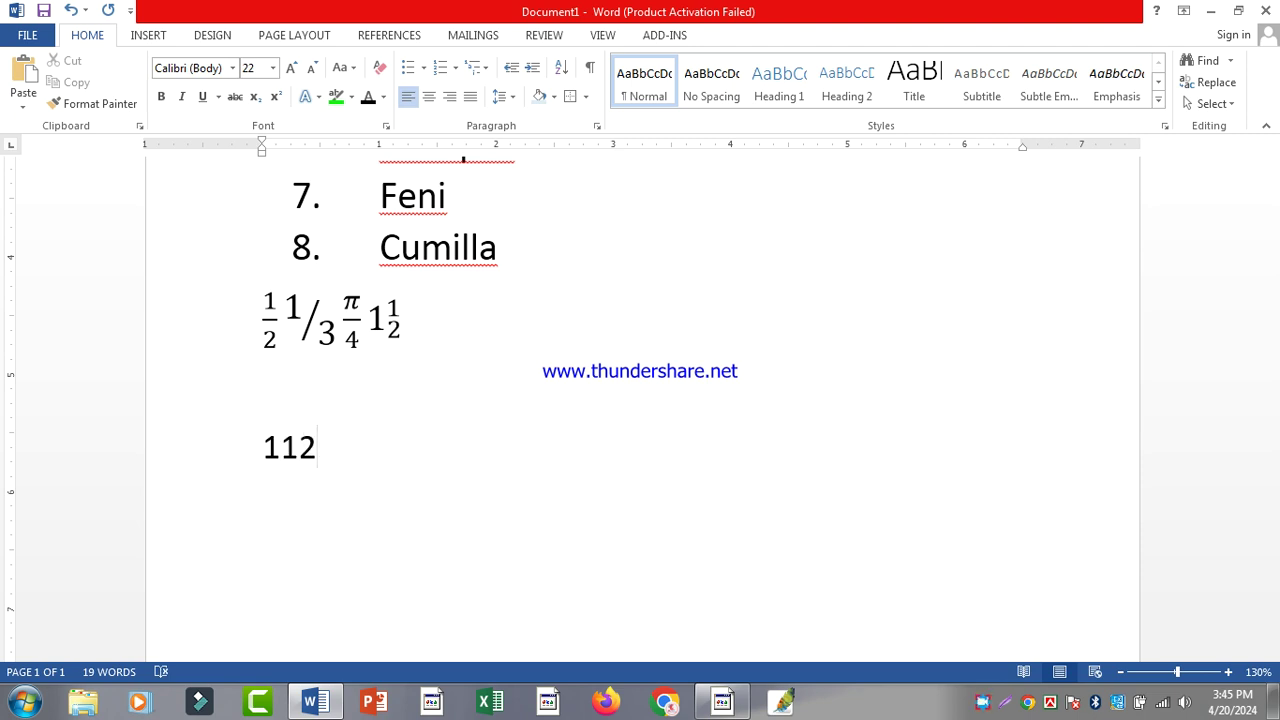
Write the mixed number 1 1/2 as plain text below the equation and delete it again
{"action": "key", "text": "Left"}
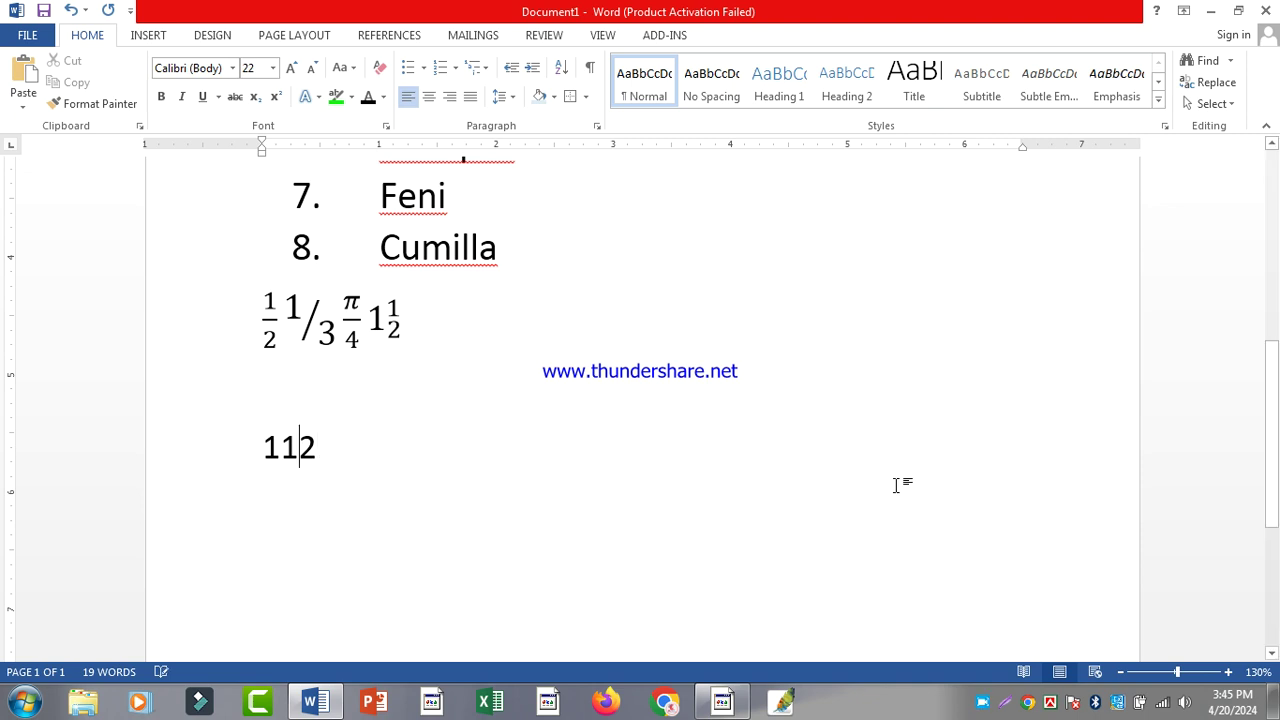
{"action": "type", "text": "/"}
{"action": "key", "text": "Left"}
{"action": "key", "text": "Left"}
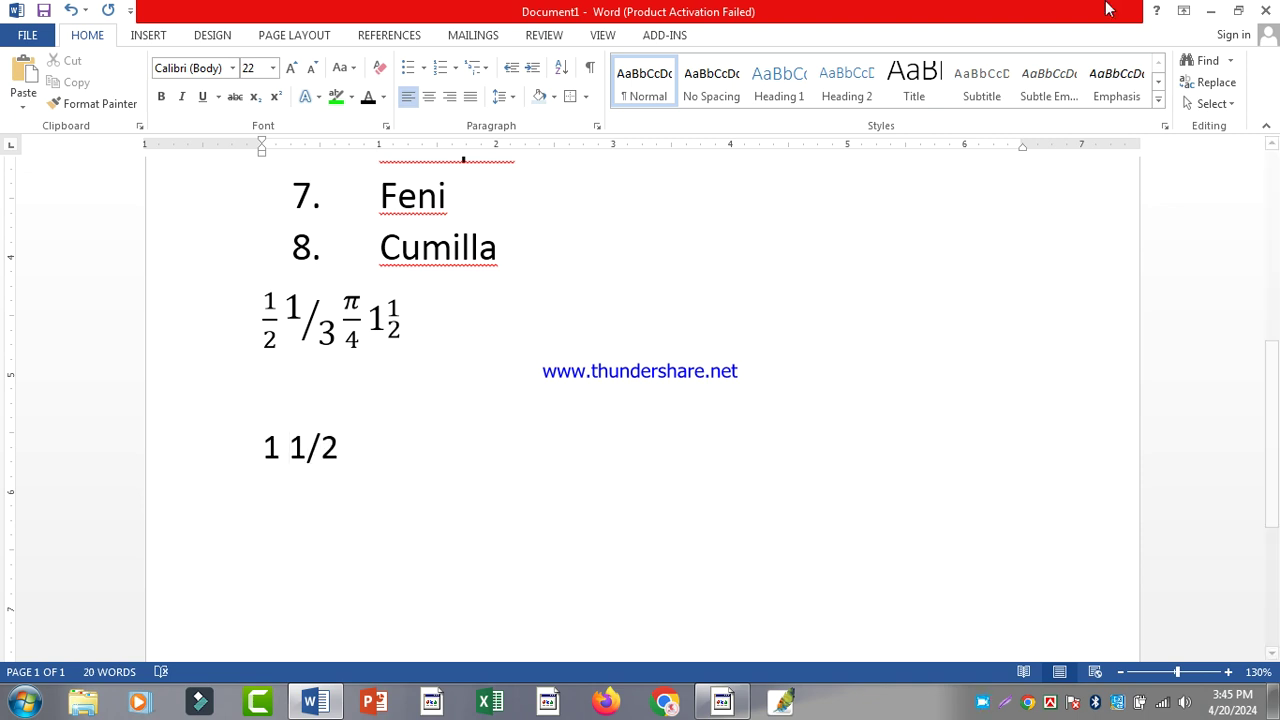
{"action": "left_click", "coordinate": [178, 470]}
{"action": "key", "text": "Delete"}
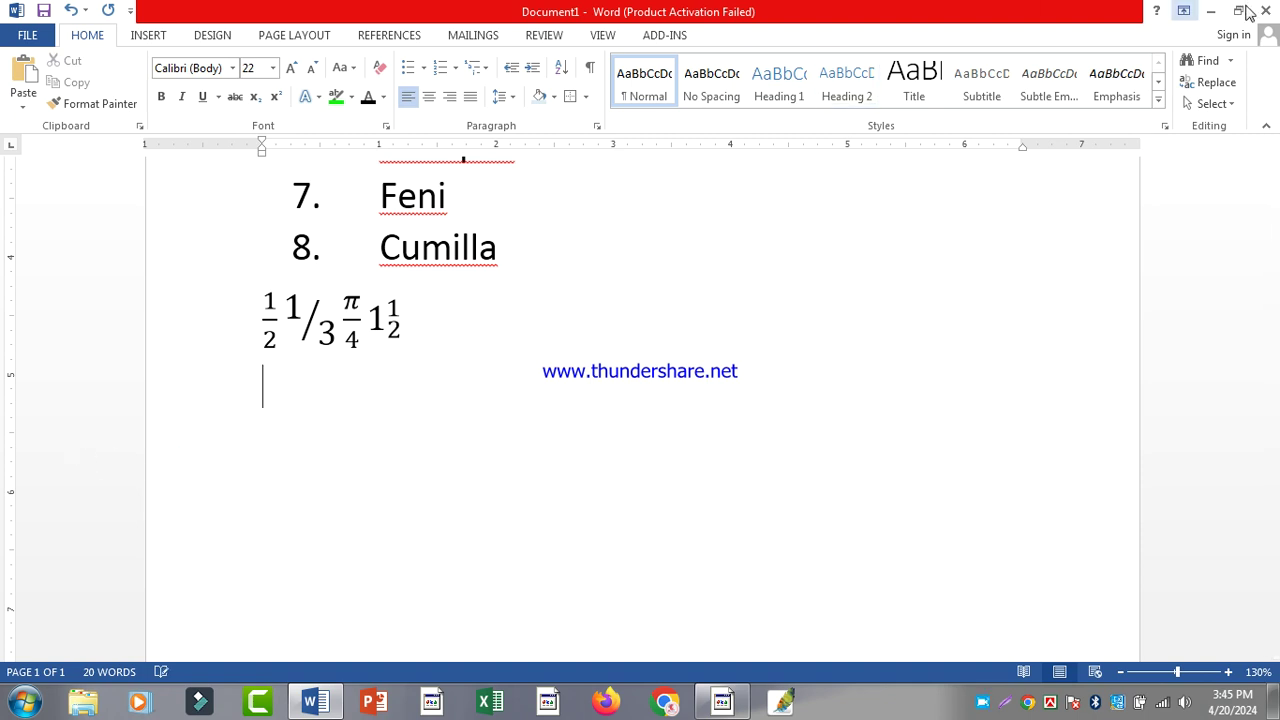
Enter 1 on a new line below the equation and add an inline stacked fraction beside it with numerator 1 and denominator 2
{"action": "key", "text": "Return"}
{"action": "type", "text": "1"}
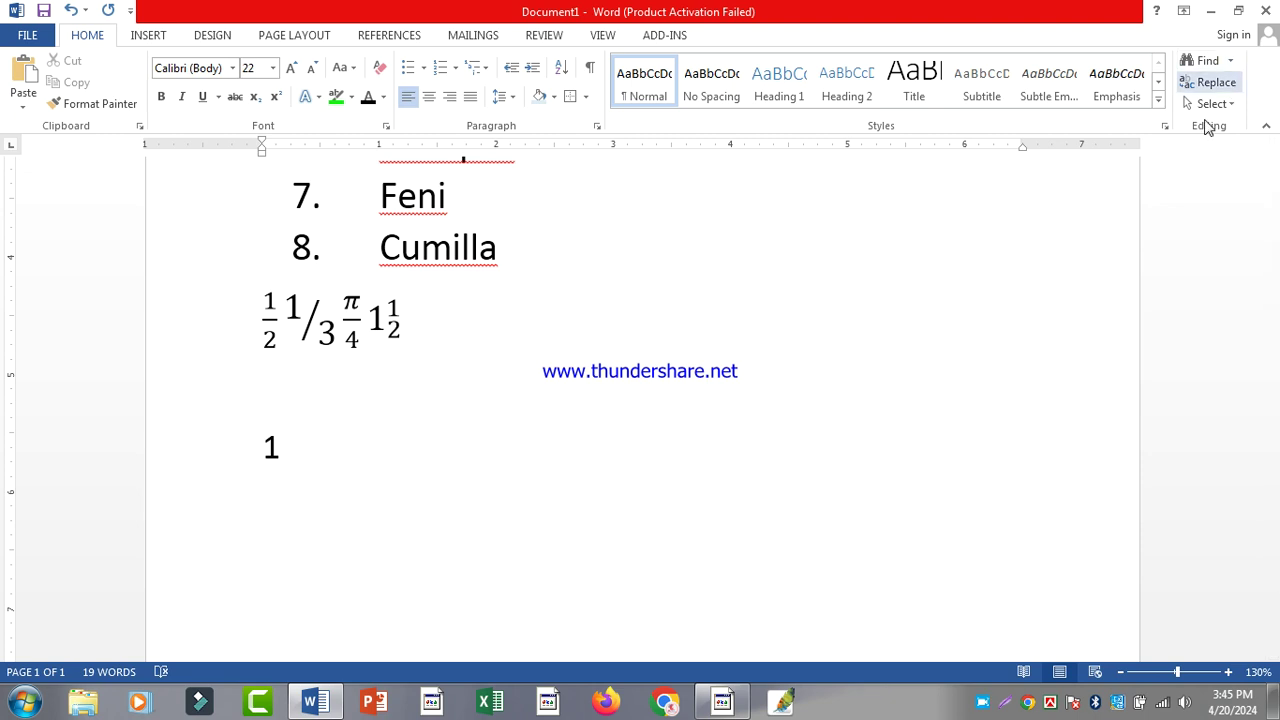
{"action": "left_click", "coordinate": [138, 40]}
{"action": "left_click", "coordinate": [1158, 60]}
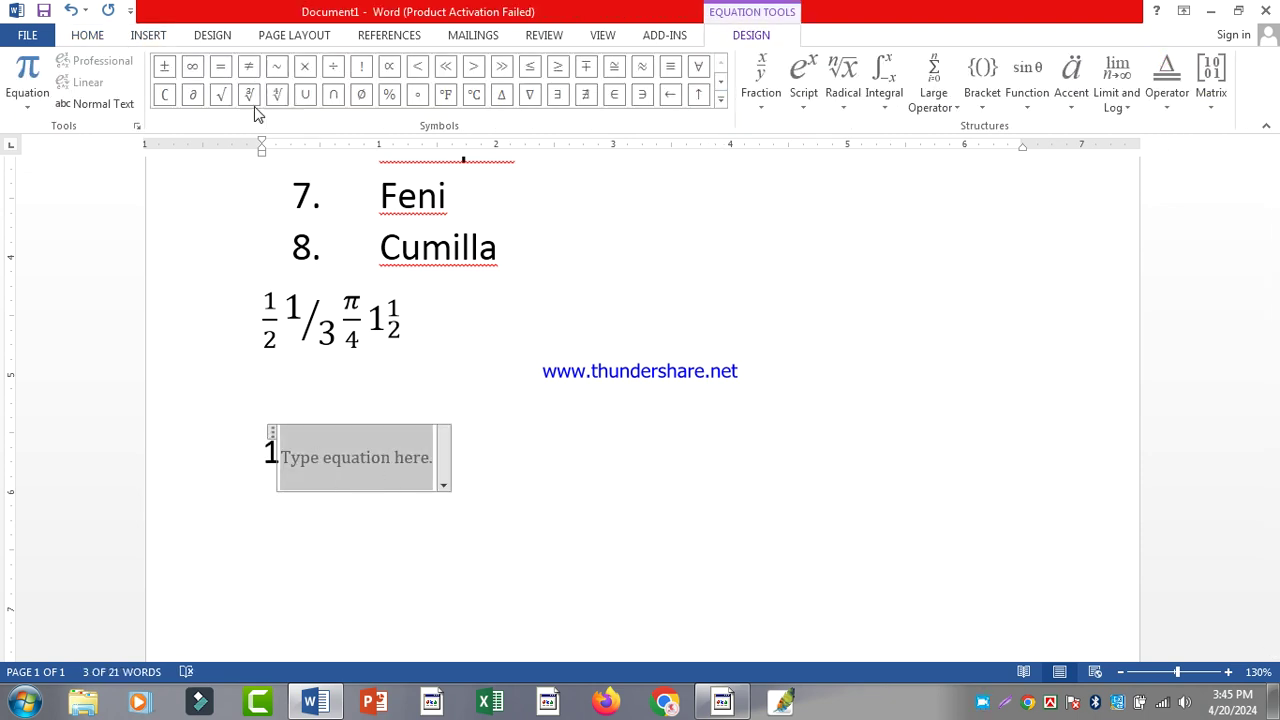
{"action": "left_click", "coordinate": [764, 94]}
{"action": "left_click", "coordinate": [769, 180]}
{"action": "type", "text": "1"}
{"action": "key", "text": "Down"}
{"action": "type", "text": "2"}
{"action": "left_click", "coordinate": [438, 435]}
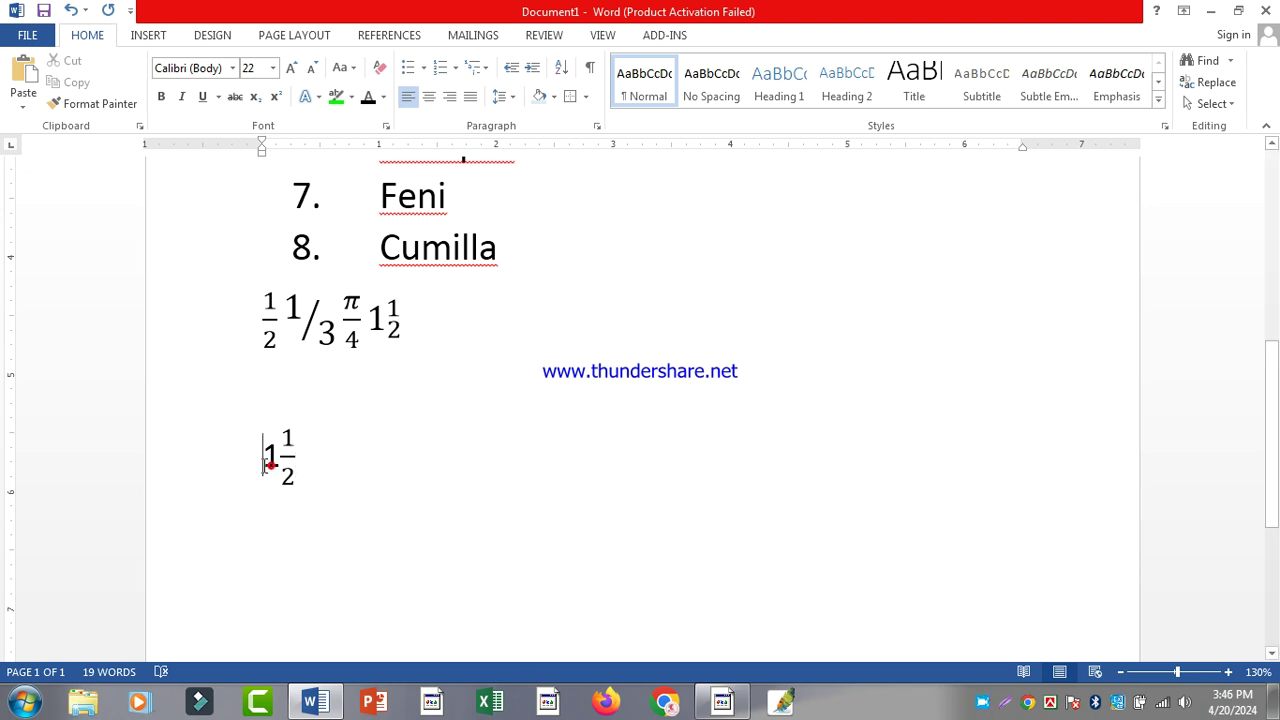
Change the whole number of the lower mixed fraction to 5 and add the text "loikpsoijskhj ljkdcs" after the fraction
{"action": "left_click_drag", "start_coordinate": [266, 462], "coordinate": [276, 458]}
{"action": "type", "text": "5"}
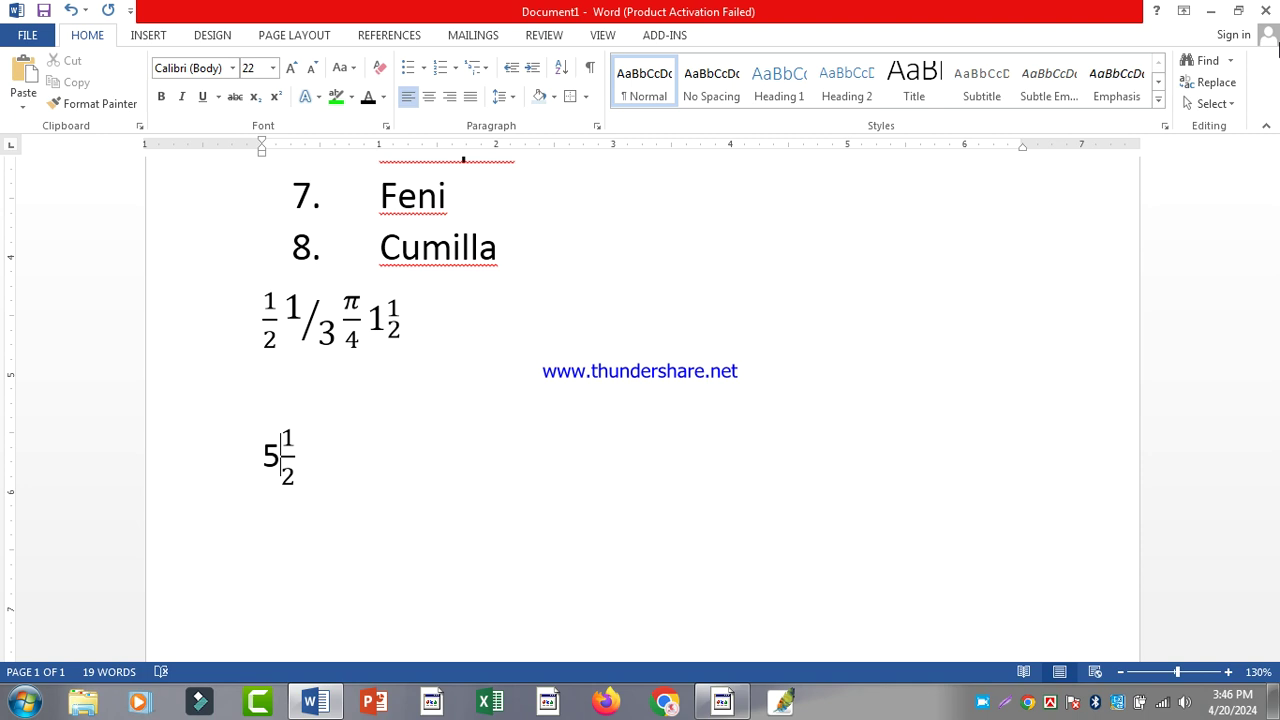
{"action": "key", "text": "Right"}
{"action": "key", "text": "Right"}
{"action": "key", "text": "Right"}
{"action": "key", "text": "Right"}
{"action": "type", "text": "loikpsoijskhj ljkdcs"}
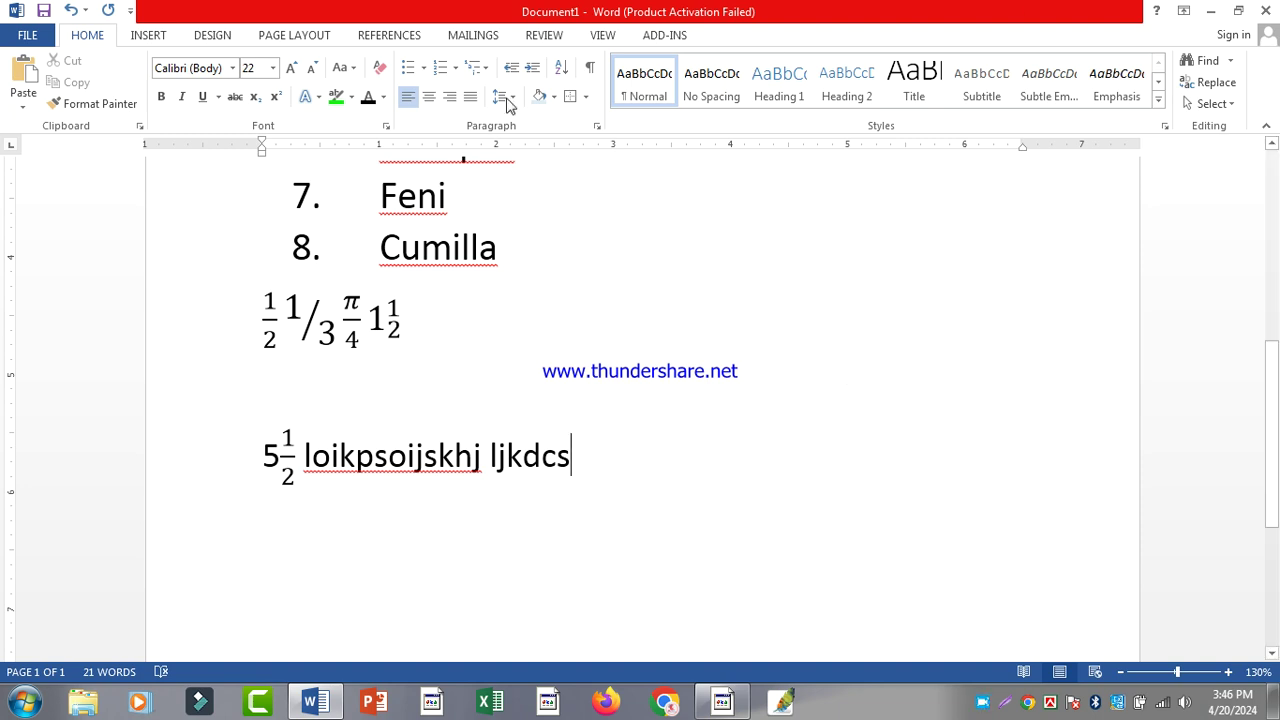
Apply the CONFIDENTIAL 1 watermark to the page and check it over the whole page
{"action": "left_click", "coordinate": [210, 37]}
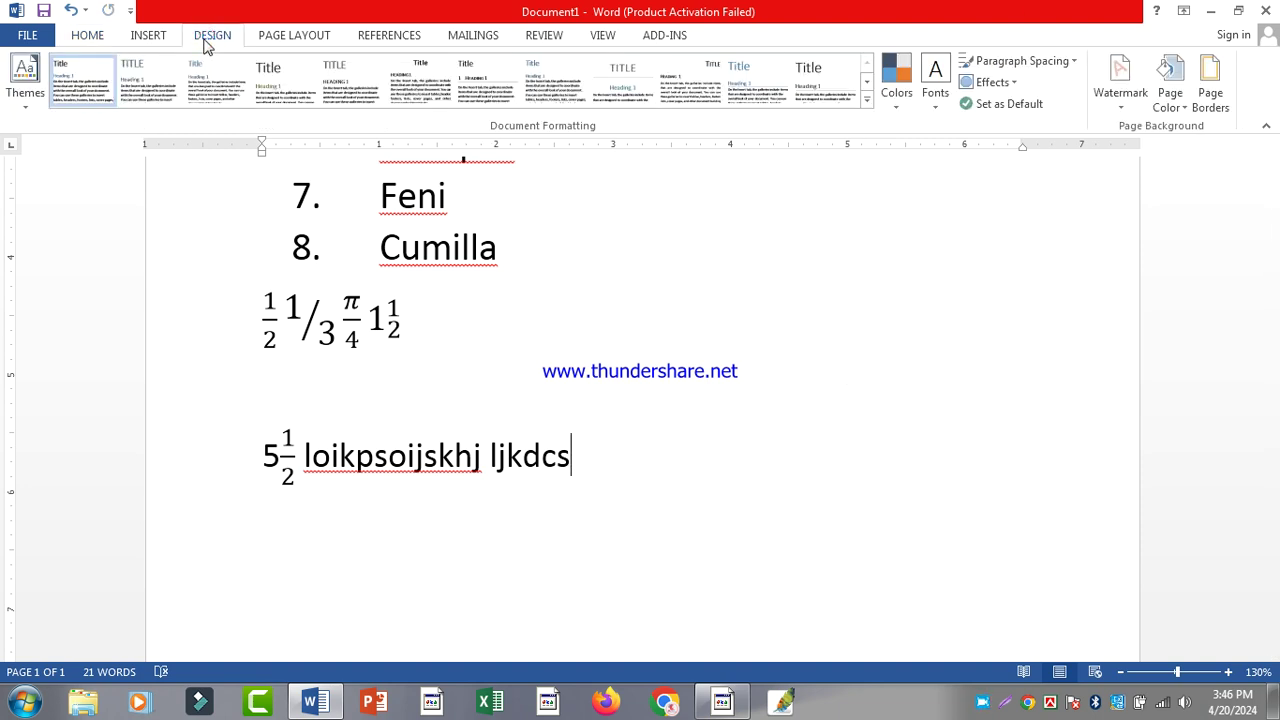
{"action": "scroll", "coordinate": [790, 355], "scroll_direction": "up", "scroll_amount": 10}
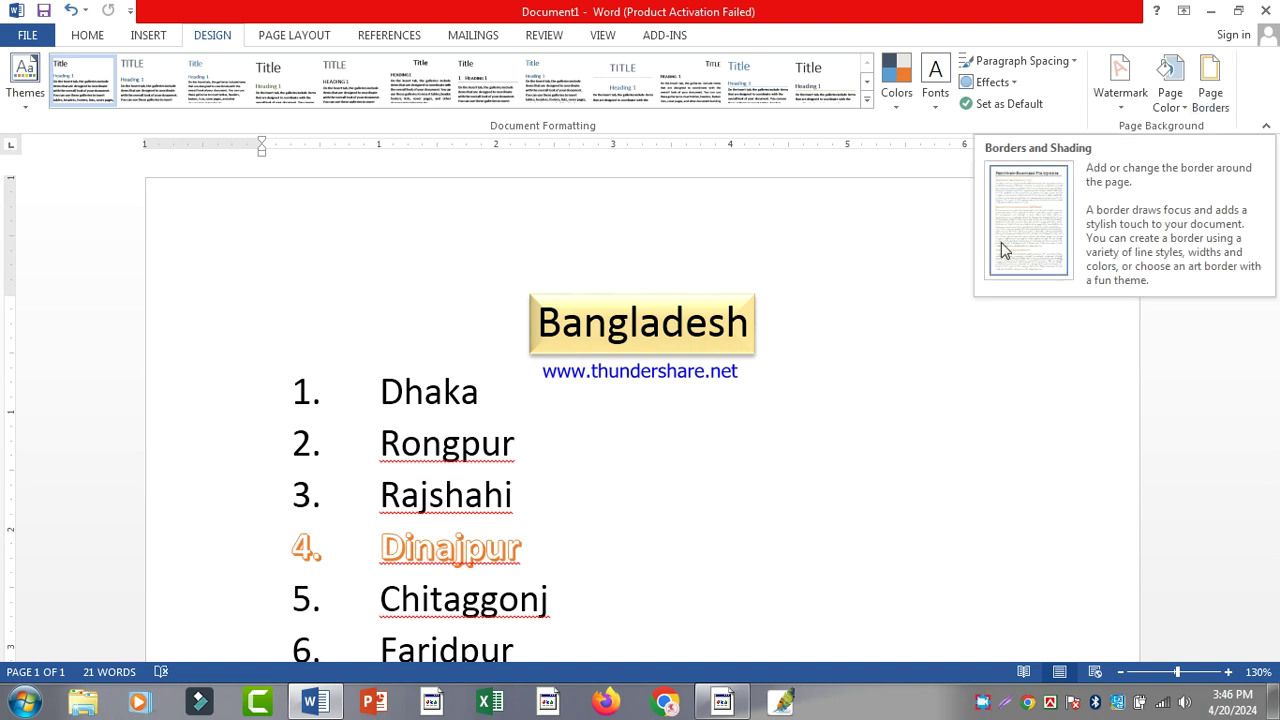
{"action": "scroll", "coordinate": [837, 323], "scroll_direction": "down", "scroll_amount": 6}
{"action": "left_click", "coordinate": [1120, 75]}
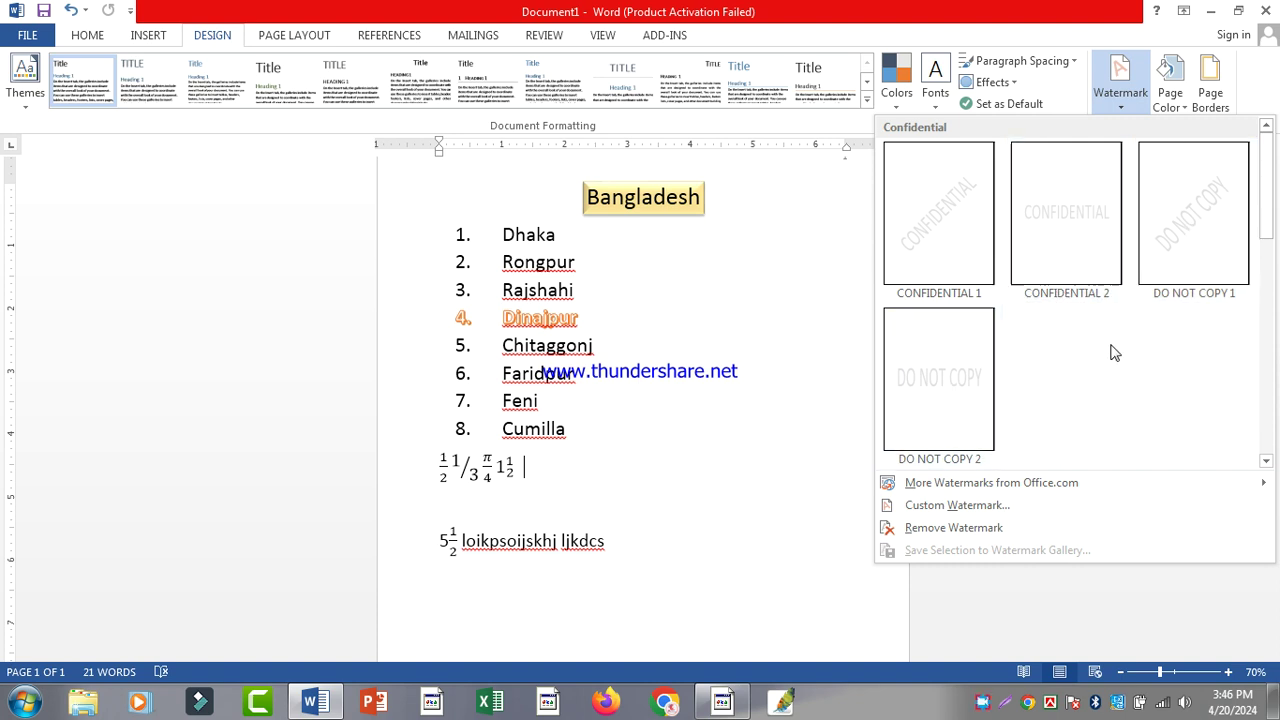
{"action": "left_click", "coordinate": [946, 218]}
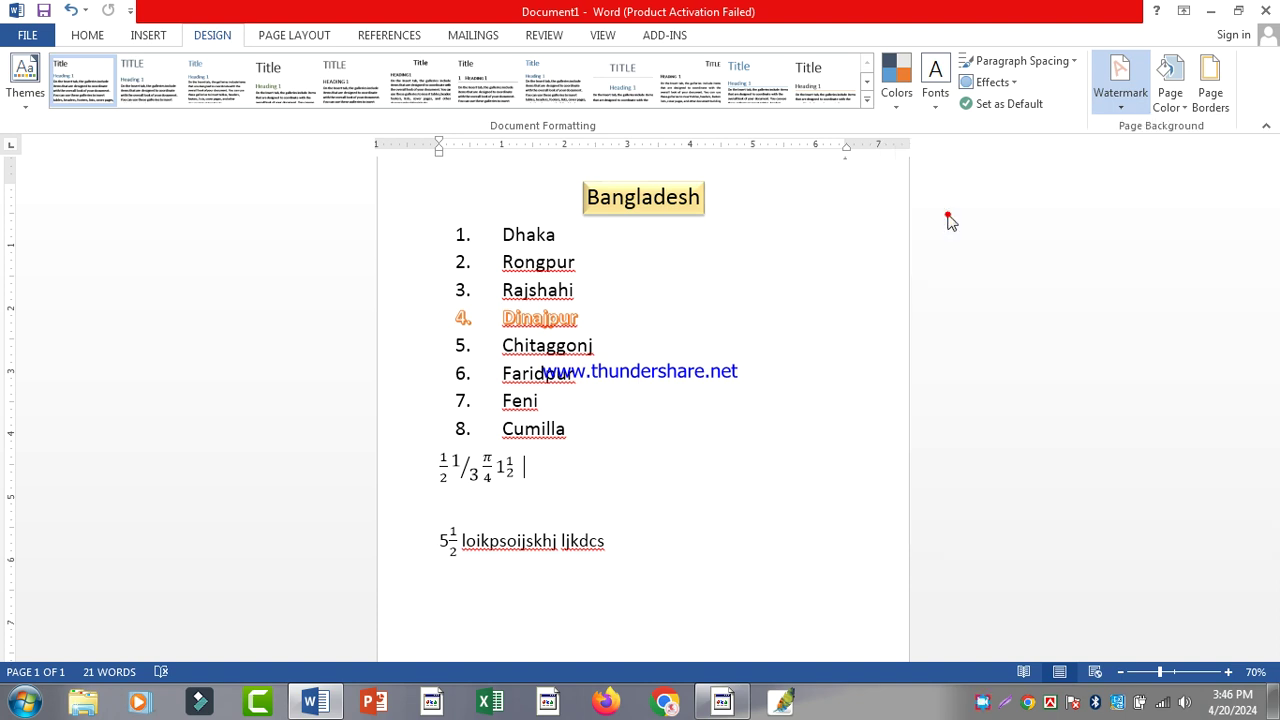
{"action": "scroll", "coordinate": [636, 449], "scroll_direction": "down", "scroll_amount": 1}
{"action": "scroll", "coordinate": [636, 449], "scroll_direction": "down", "scroll_amount": 1}
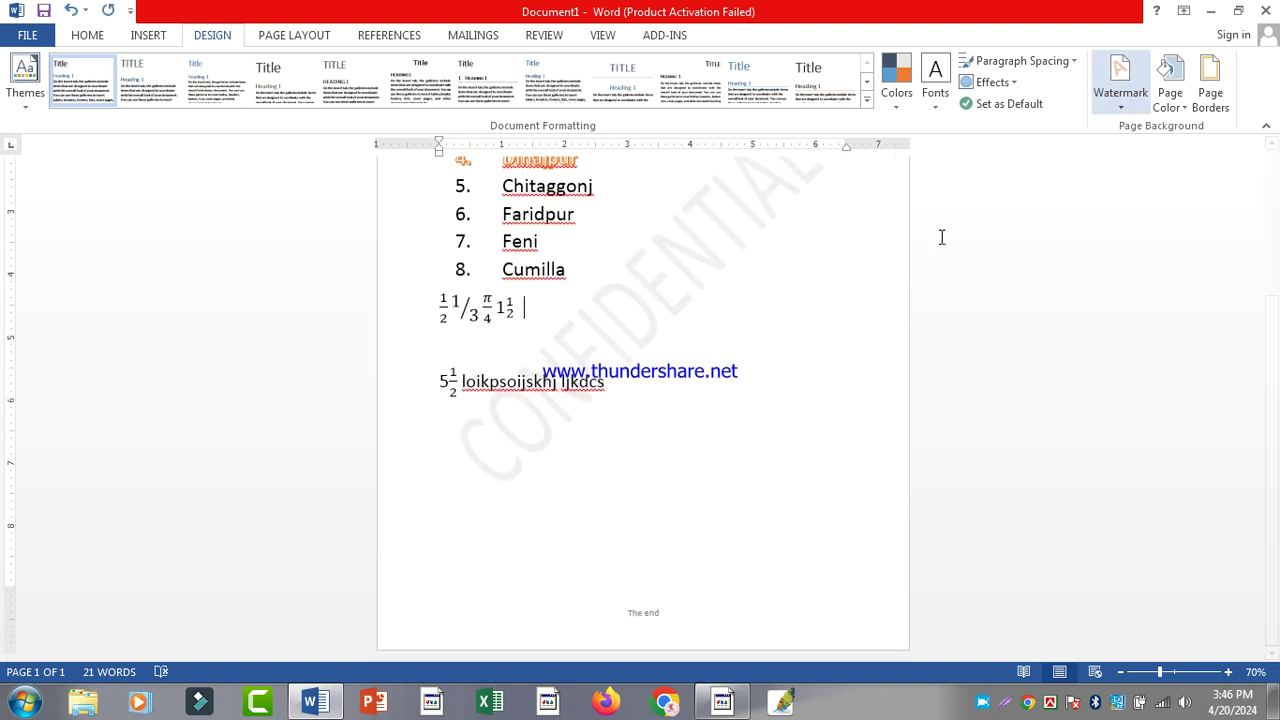
{"action": "scroll", "coordinate": [728, 345], "scroll_direction": "up", "scroll_amount": 1}
{"action": "scroll", "coordinate": [733, 329], "scroll_direction": "up", "scroll_amount": 2}
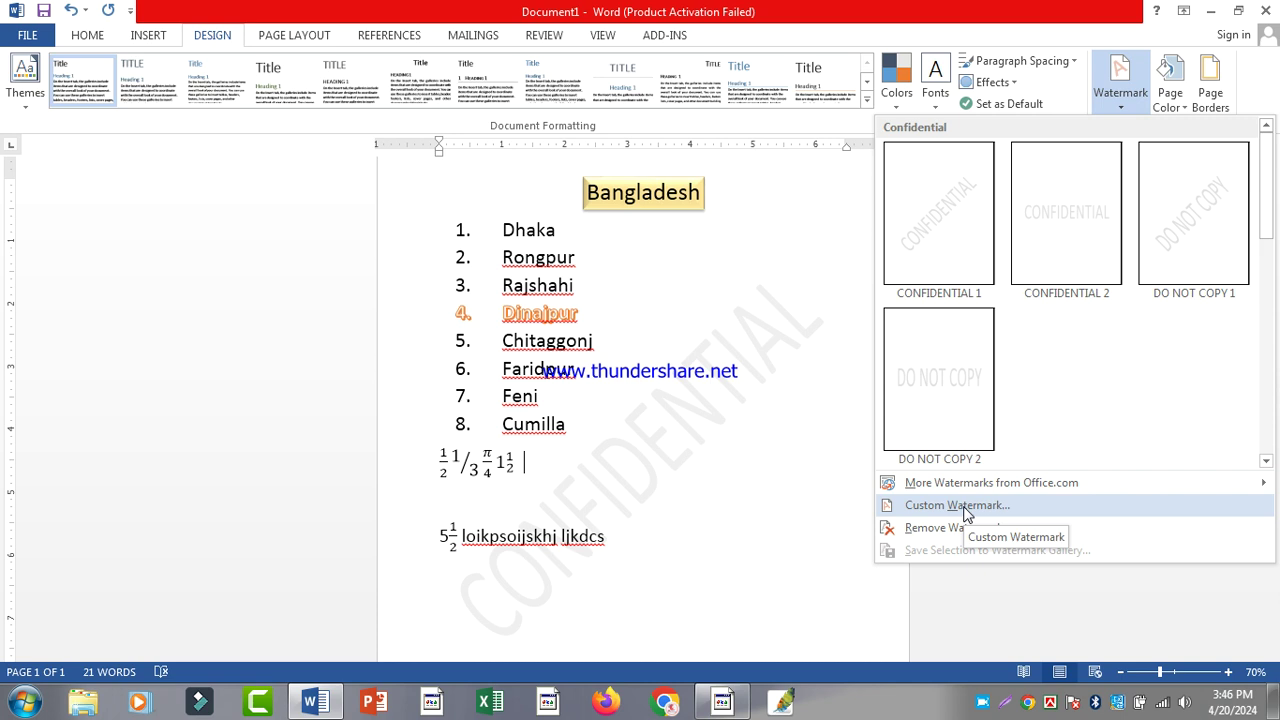
Change the watermark to a custom text watermark reading "Asian" and view it on the page
{"action": "left_click", "coordinate": [957, 505]}
{"action": "left_click_drag", "start_coordinate": [518, 190], "coordinate": [830, 167]}
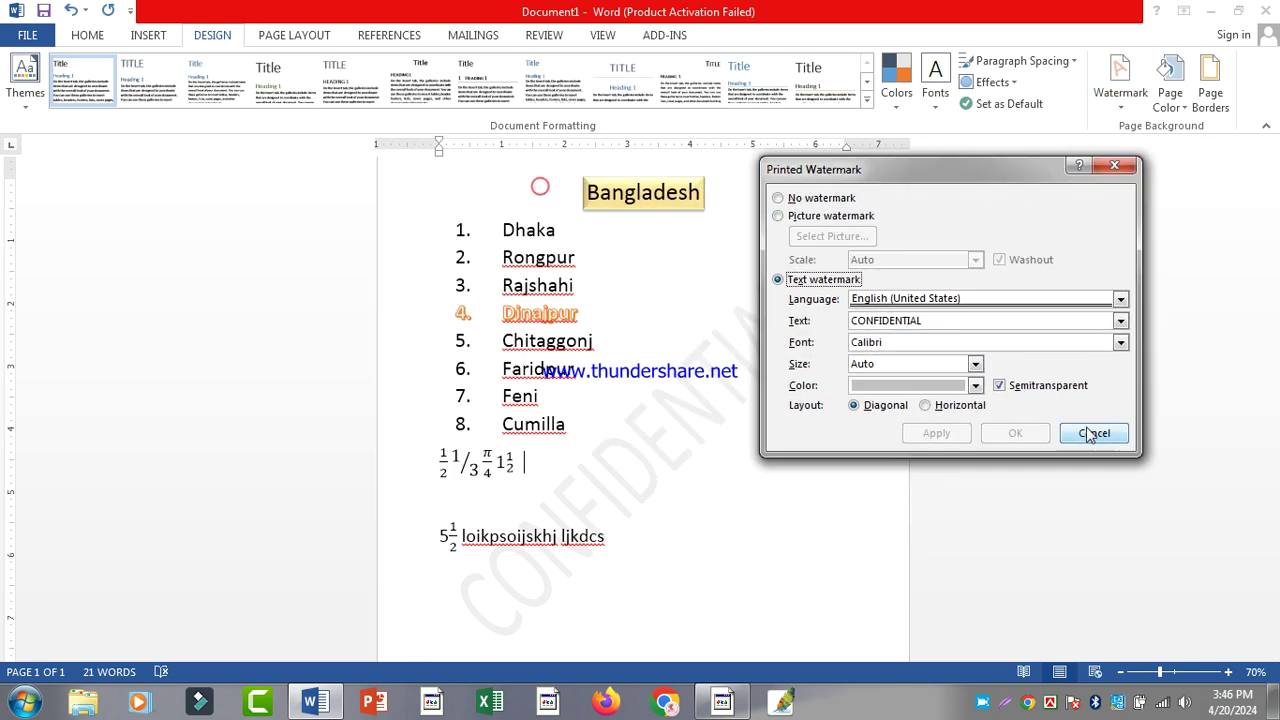
{"action": "double_click", "coordinate": [962, 320]}
{"action": "type", "text": "Asian"}
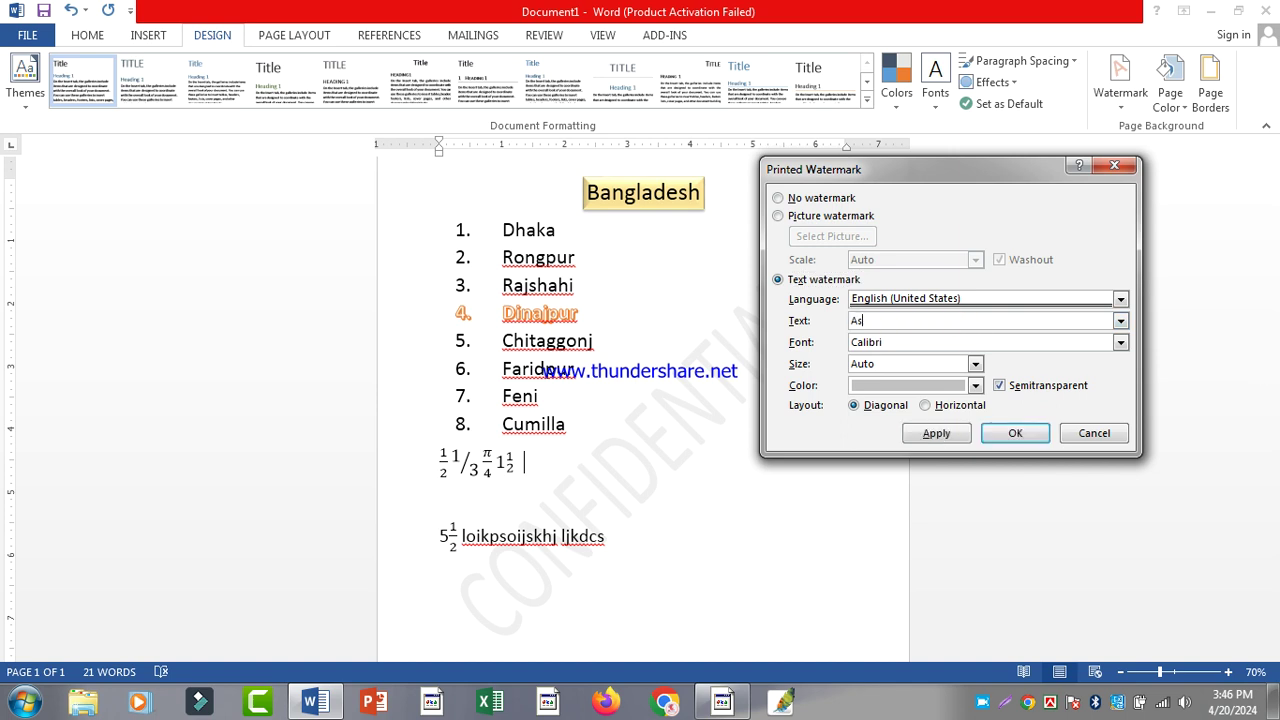
{"action": "left_click", "coordinate": [1015, 433]}
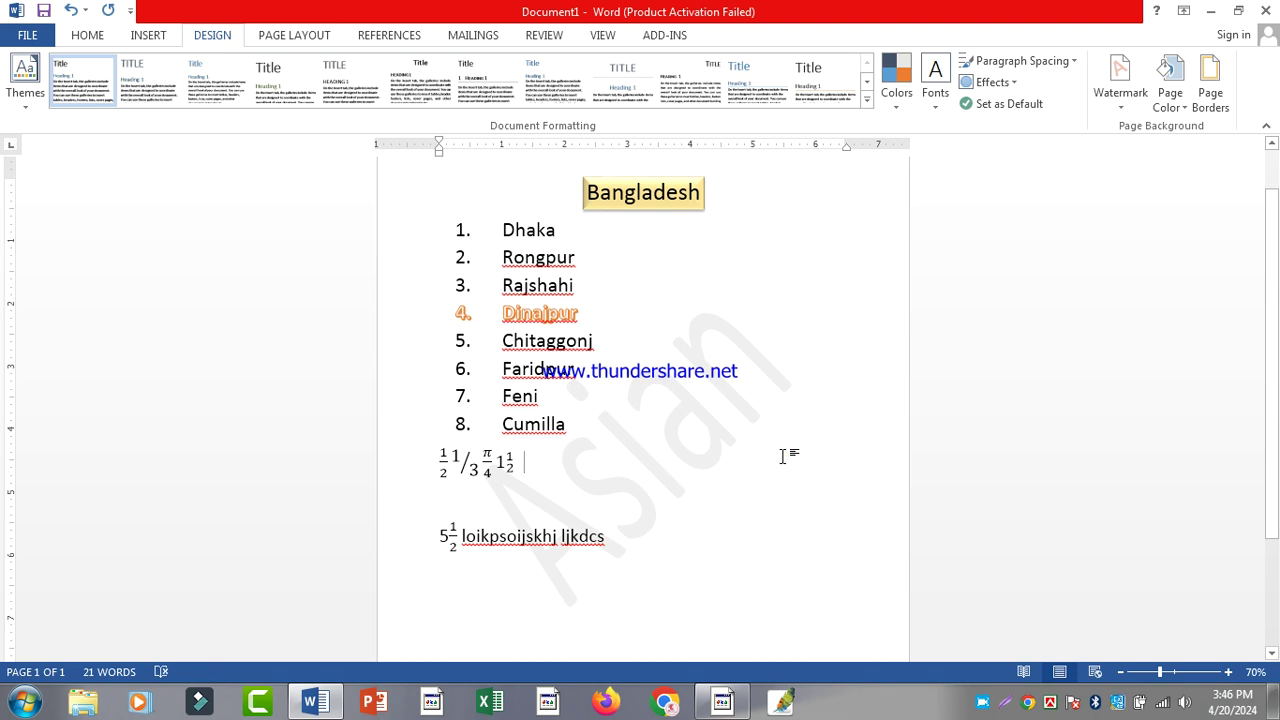
{"action": "scroll", "coordinate": [785, 453], "scroll_direction": "up", "scroll_amount": 5}
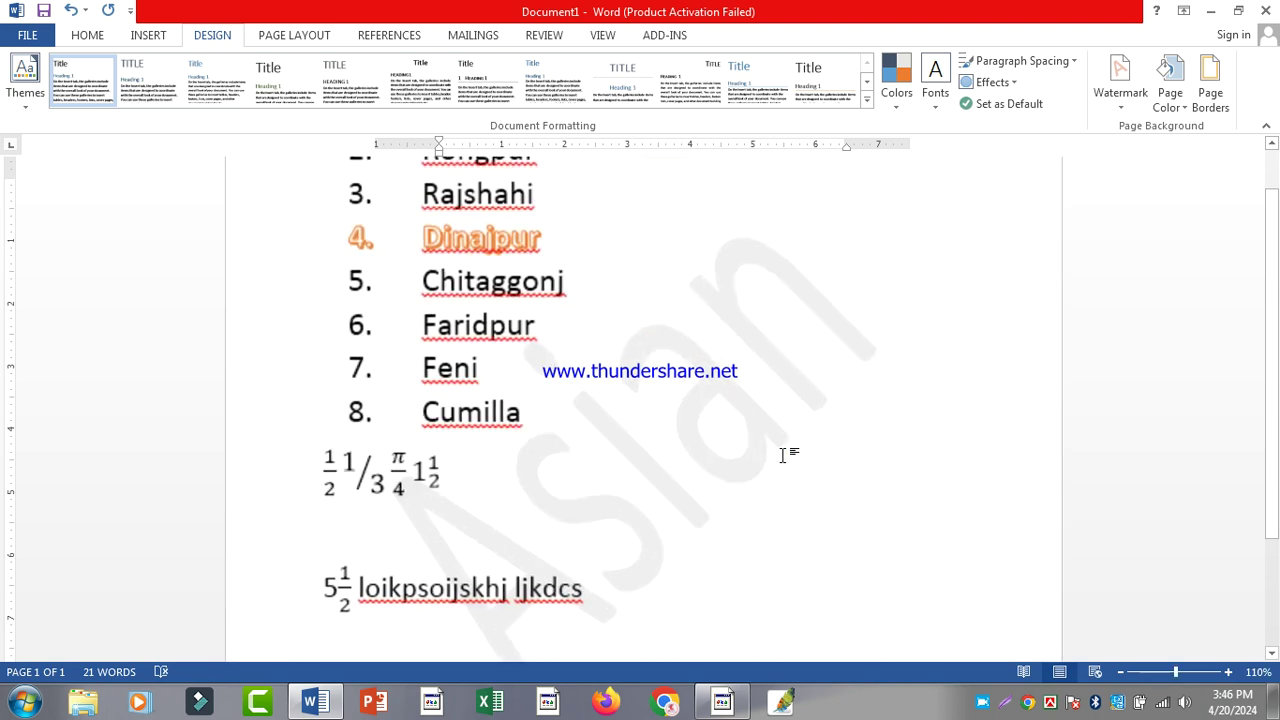
{"action": "scroll", "coordinate": [789, 451], "scroll_direction": "down", "scroll_amount": 6}
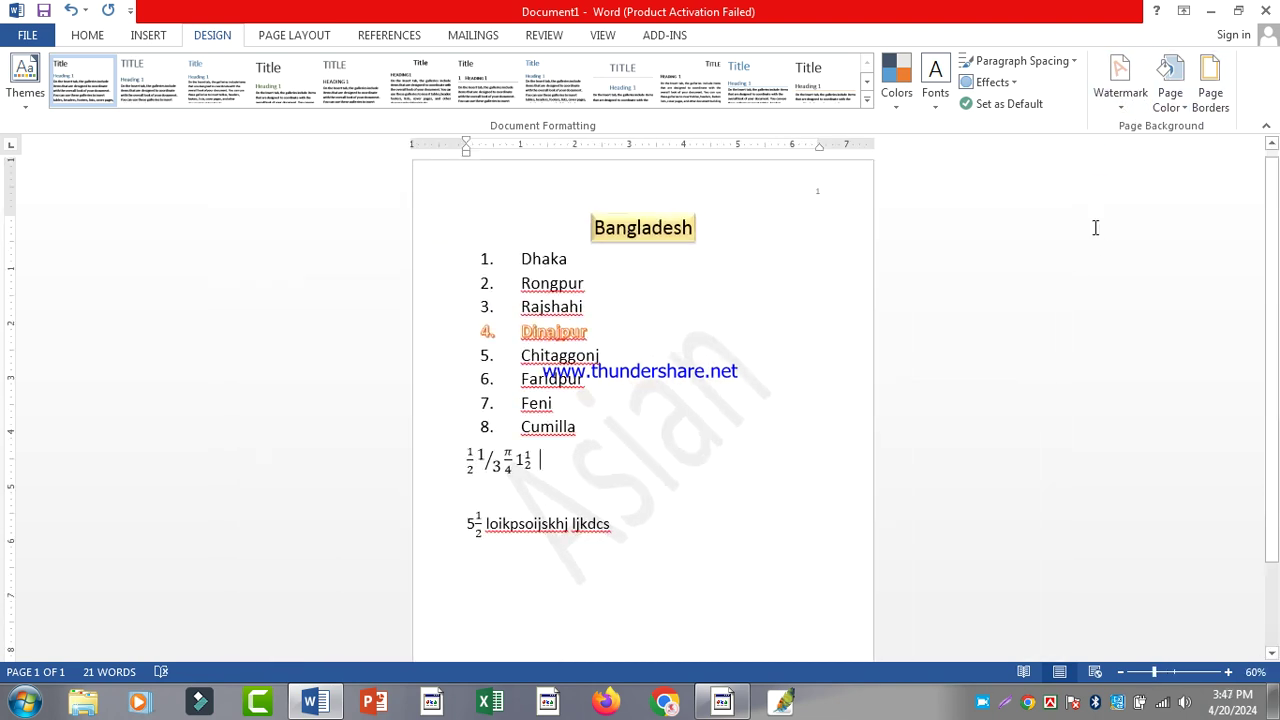
Set the font of the "Asian" text watermark to Calisto MT and apply it
{"action": "left_click", "coordinate": [1114, 109]}
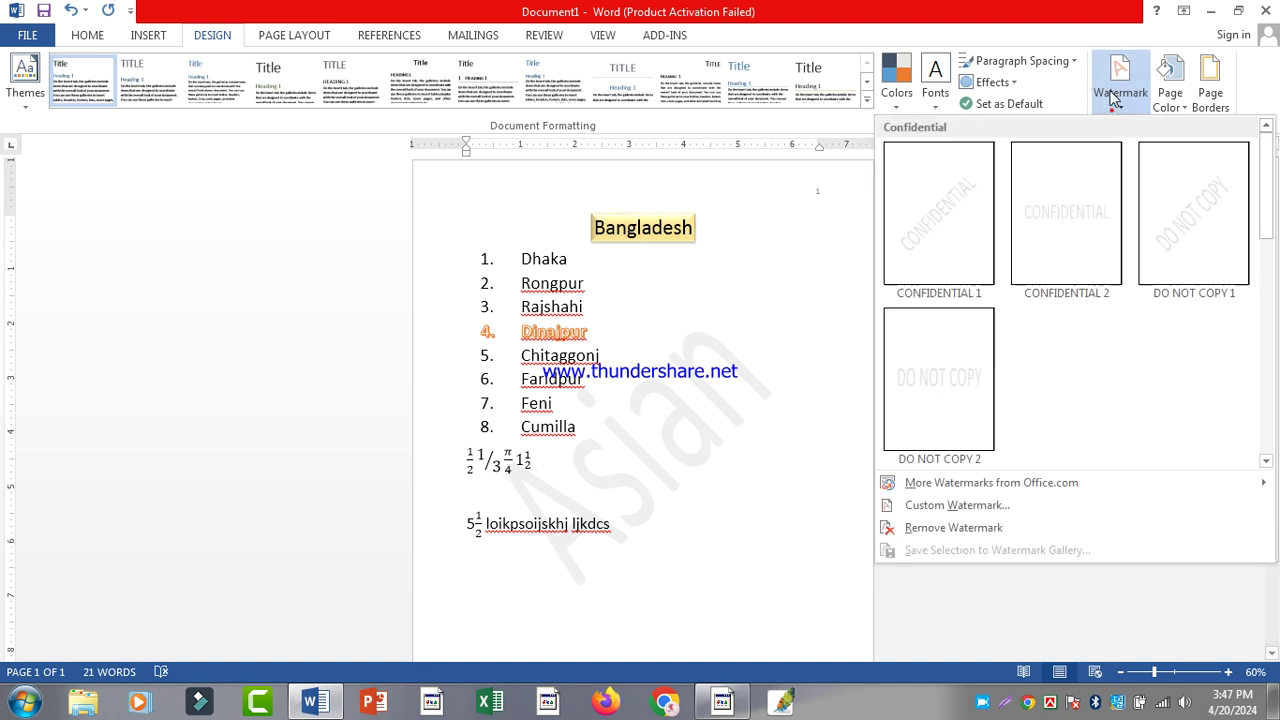
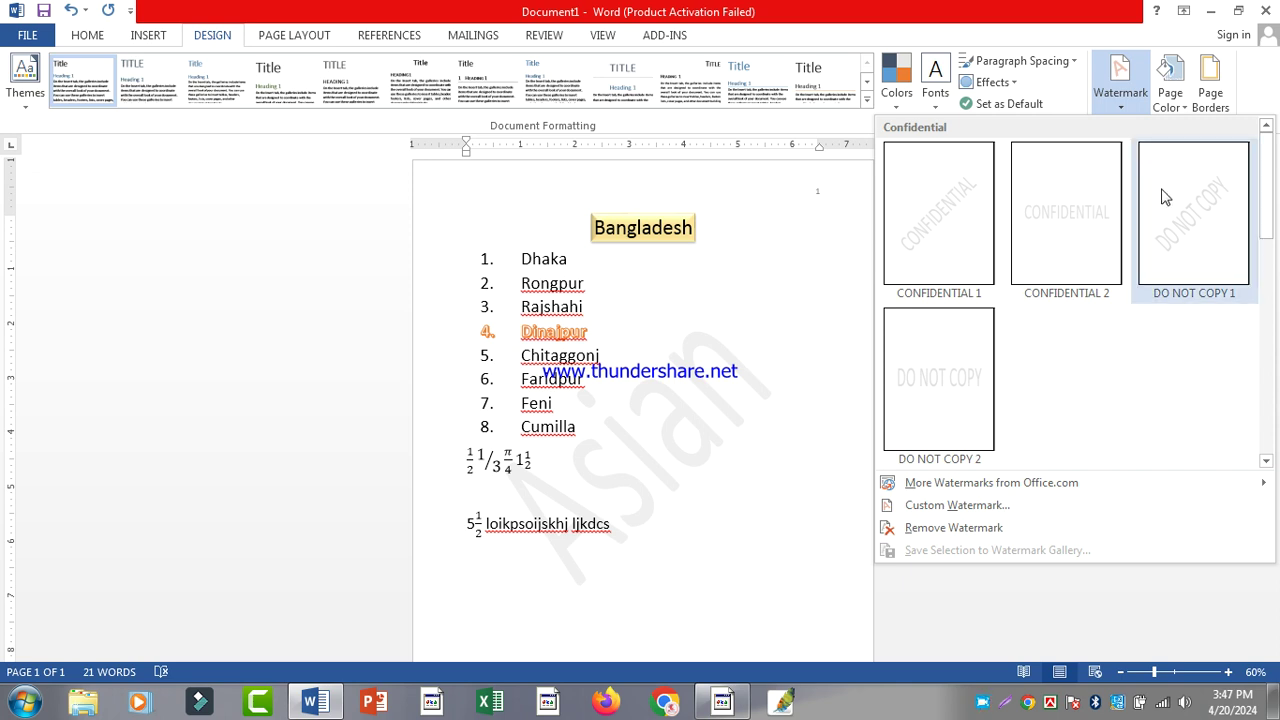
{"action": "left_click", "coordinate": [1002, 507]}
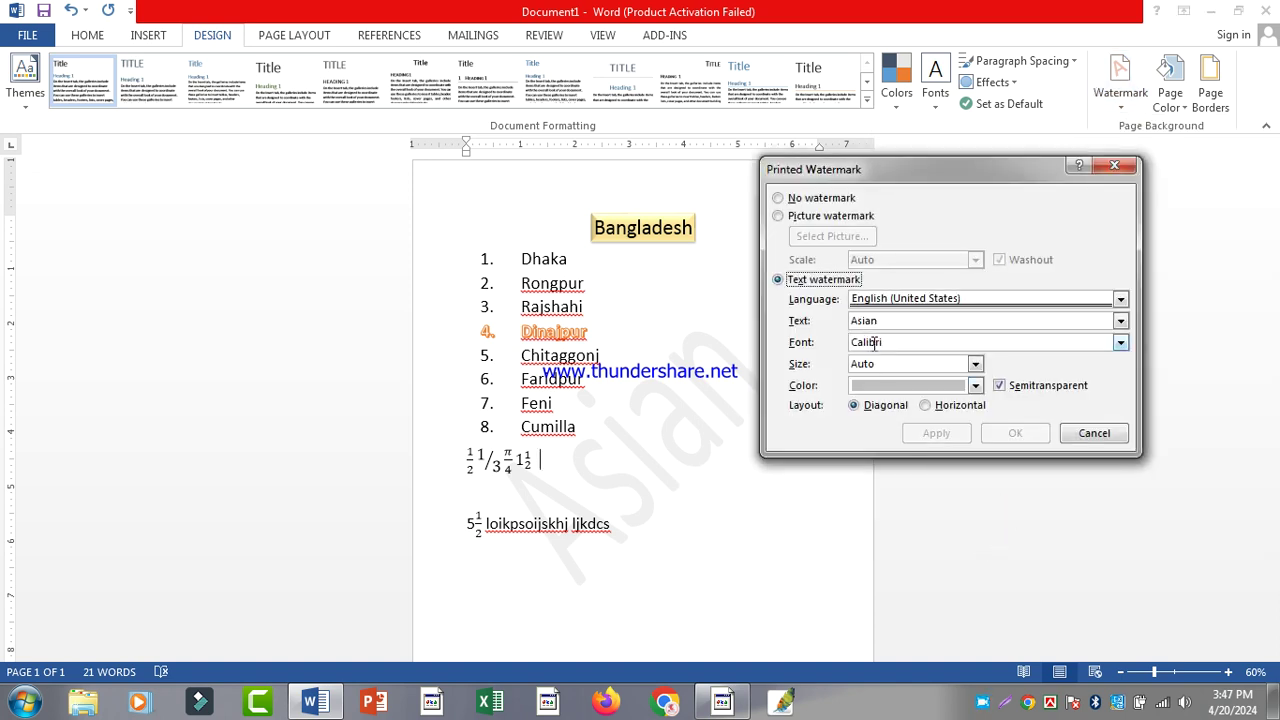
{"action": "left_click", "coordinate": [906, 342]}
{"action": "left_click_drag", "start_coordinate": [893, 176], "coordinate": [1043, 115]}
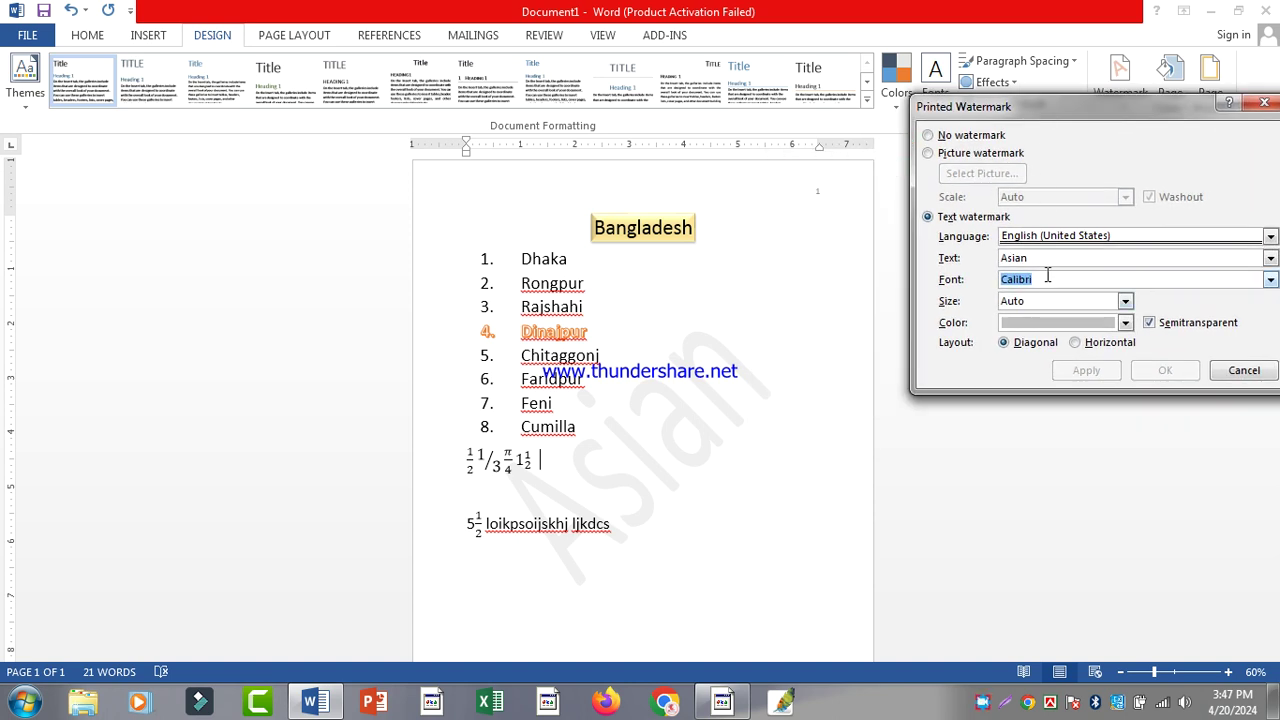
{"action": "left_click", "coordinate": [1271, 280]}
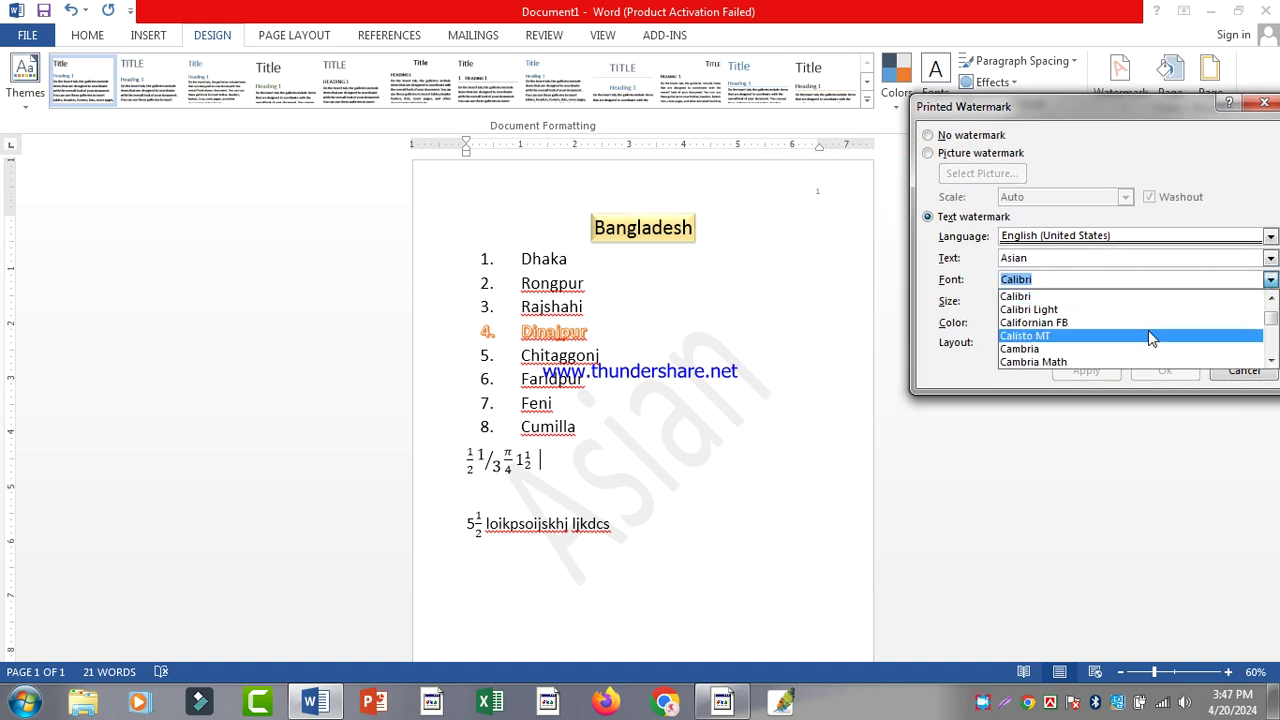
{"action": "left_click", "coordinate": [1150, 336]}
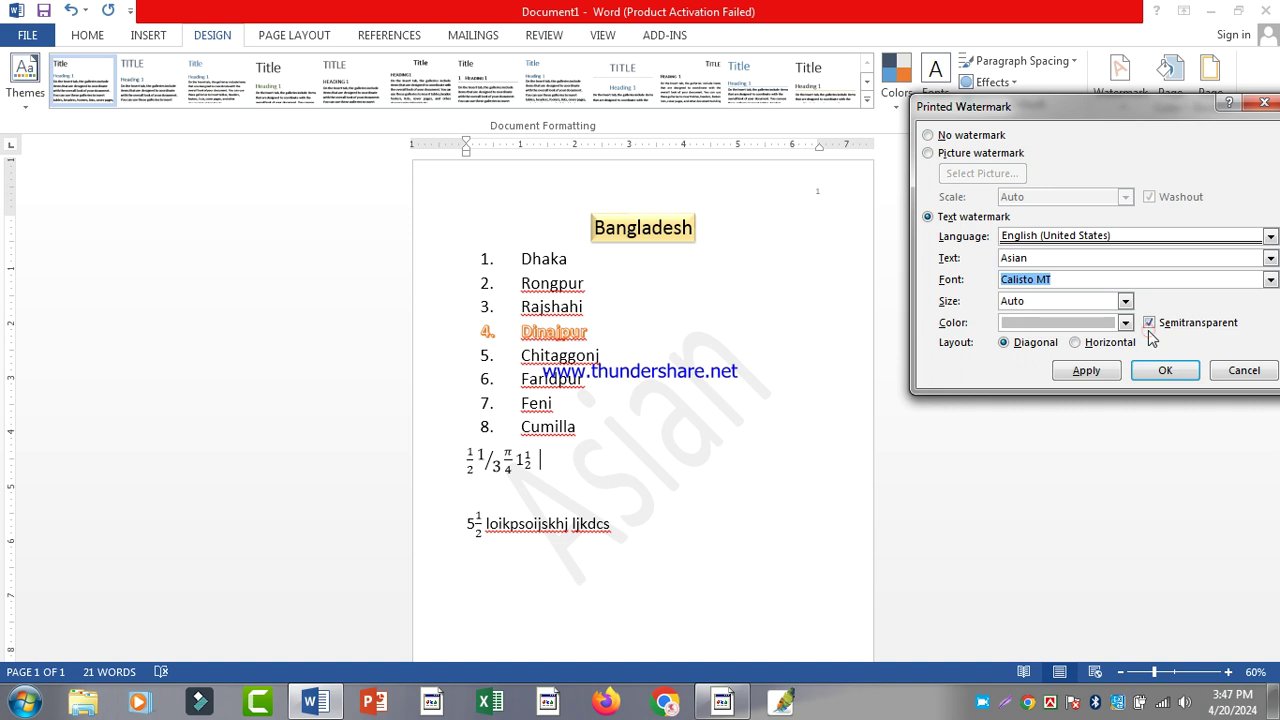
{"action": "left_click", "coordinate": [1105, 372]}
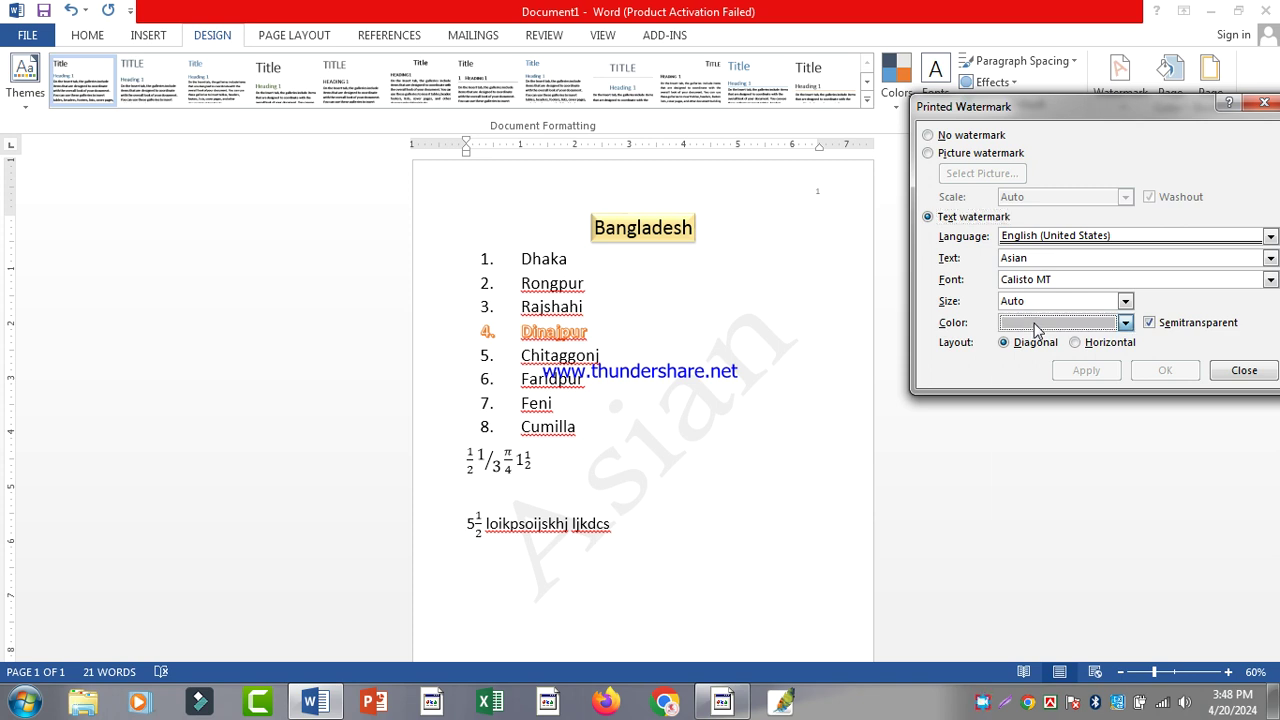
Set the colour of the "Asian" text watermark to red and apply it
{"action": "left_click", "coordinate": [1035, 324]}
{"action": "left_click", "coordinate": [1024, 490]}
{"action": "left_click", "coordinate": [1086, 370]}
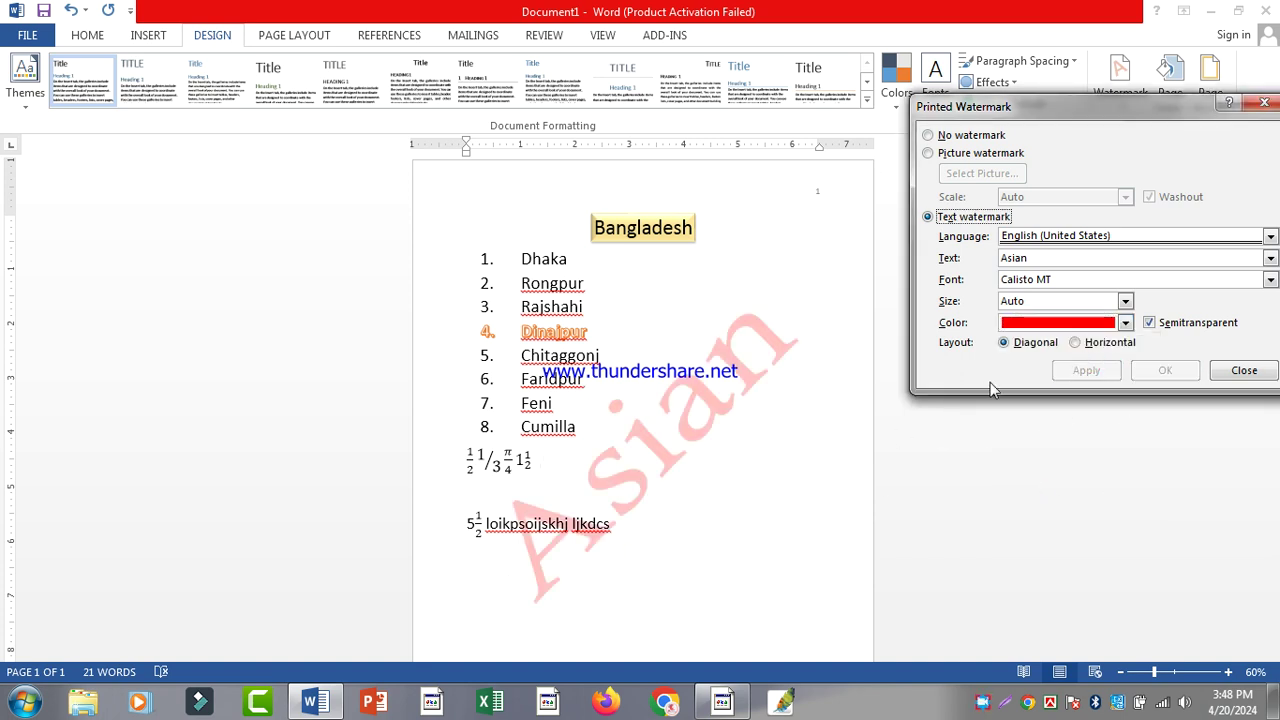
Change the "Asian" watermark's colour to the standard blue and apply it
{"action": "left_click", "coordinate": [1035, 324]}
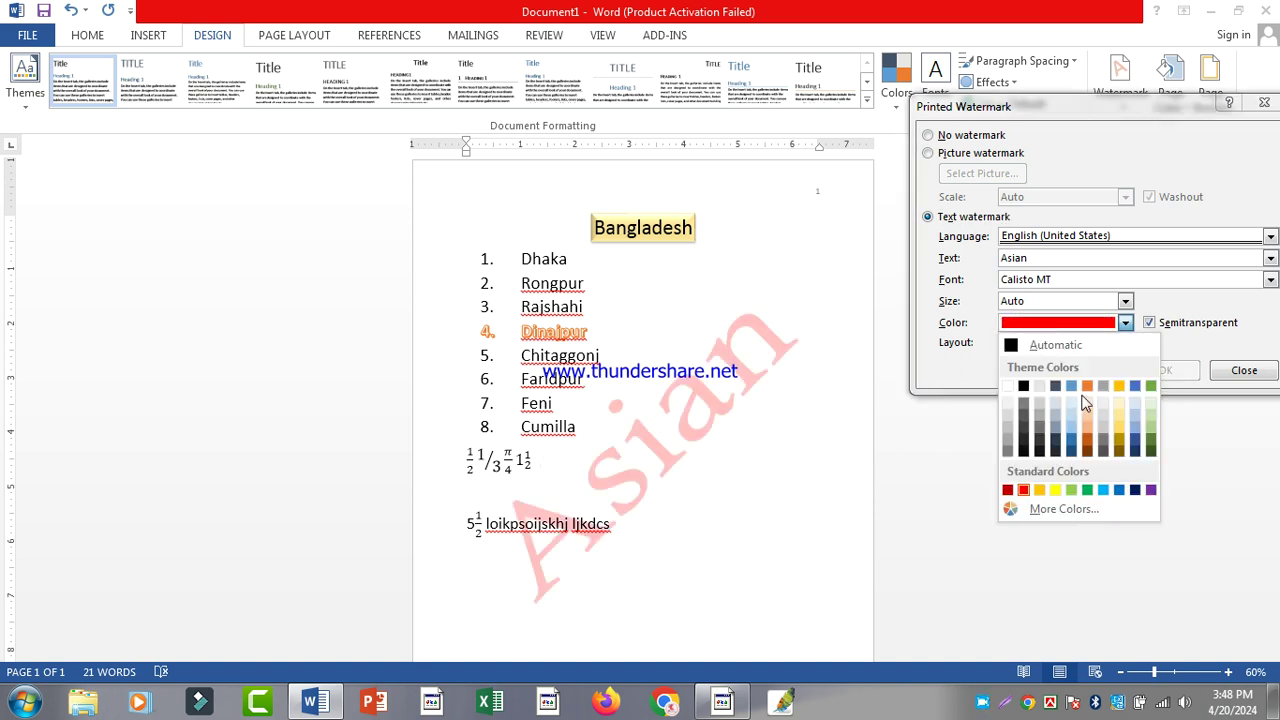
{"action": "left_click", "coordinate": [1119, 489]}
{"action": "left_click", "coordinate": [1088, 371]}
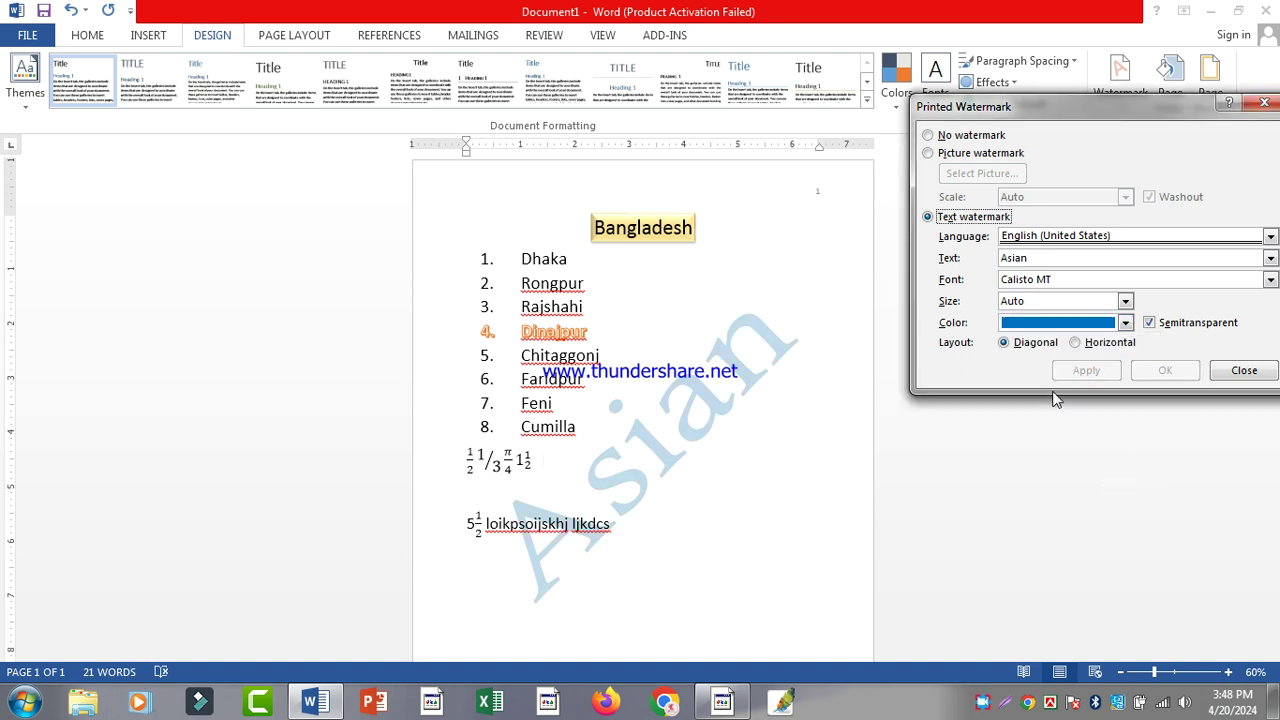
Try Amharic as the watermark language, switch it to French (Switzerland), and apply the BROUILLON watermark
{"action": "left_click", "coordinate": [1062, 236]}
{"action": "left_click", "coordinate": [1037, 298]}
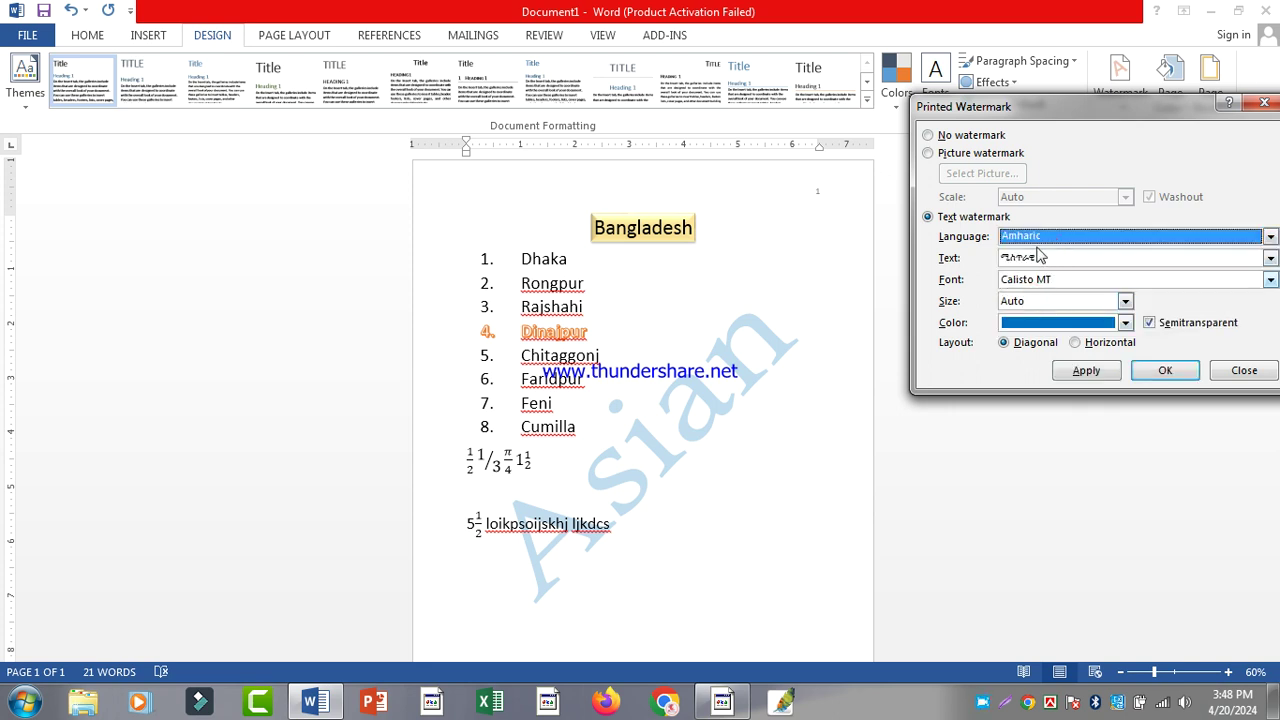
{"action": "left_click", "coordinate": [1044, 258]}
{"action": "left_click", "coordinate": [1062, 238]}
{"action": "scroll", "coordinate": [1045, 295], "scroll_direction": "down", "scroll_amount": 12}
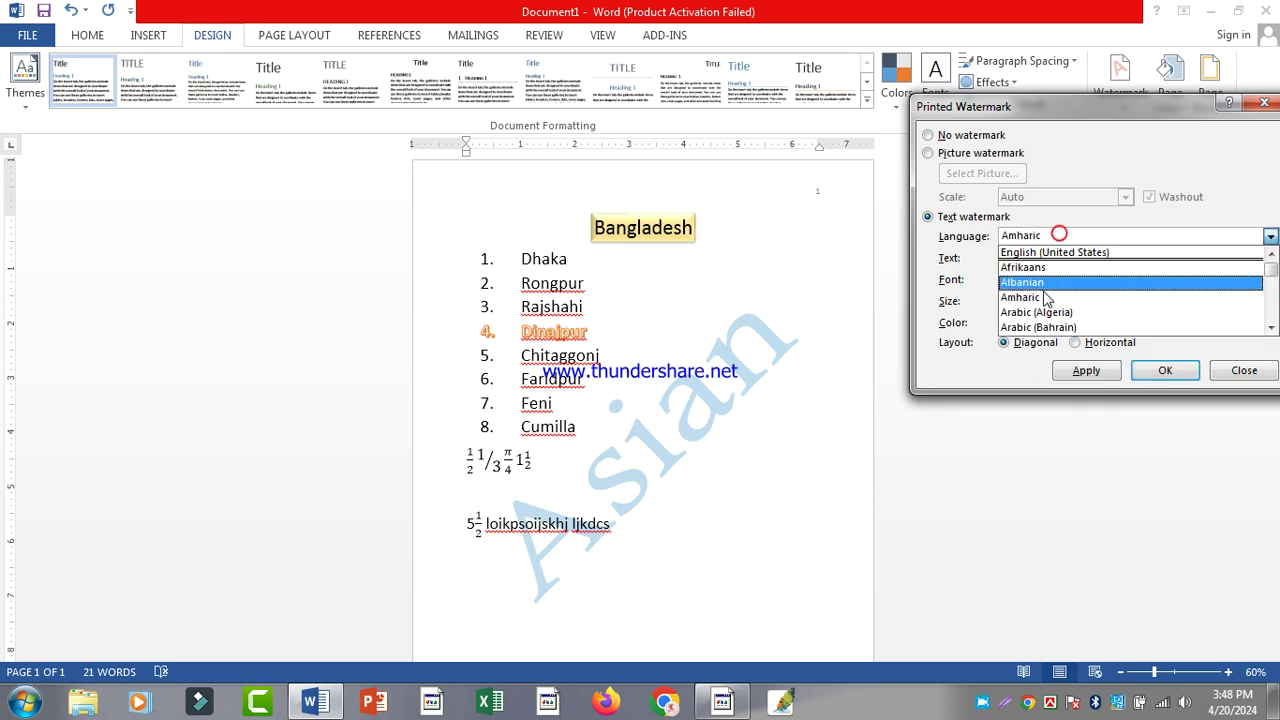
{"action": "scroll", "coordinate": [1042, 305], "scroll_direction": "down", "scroll_amount": 10}
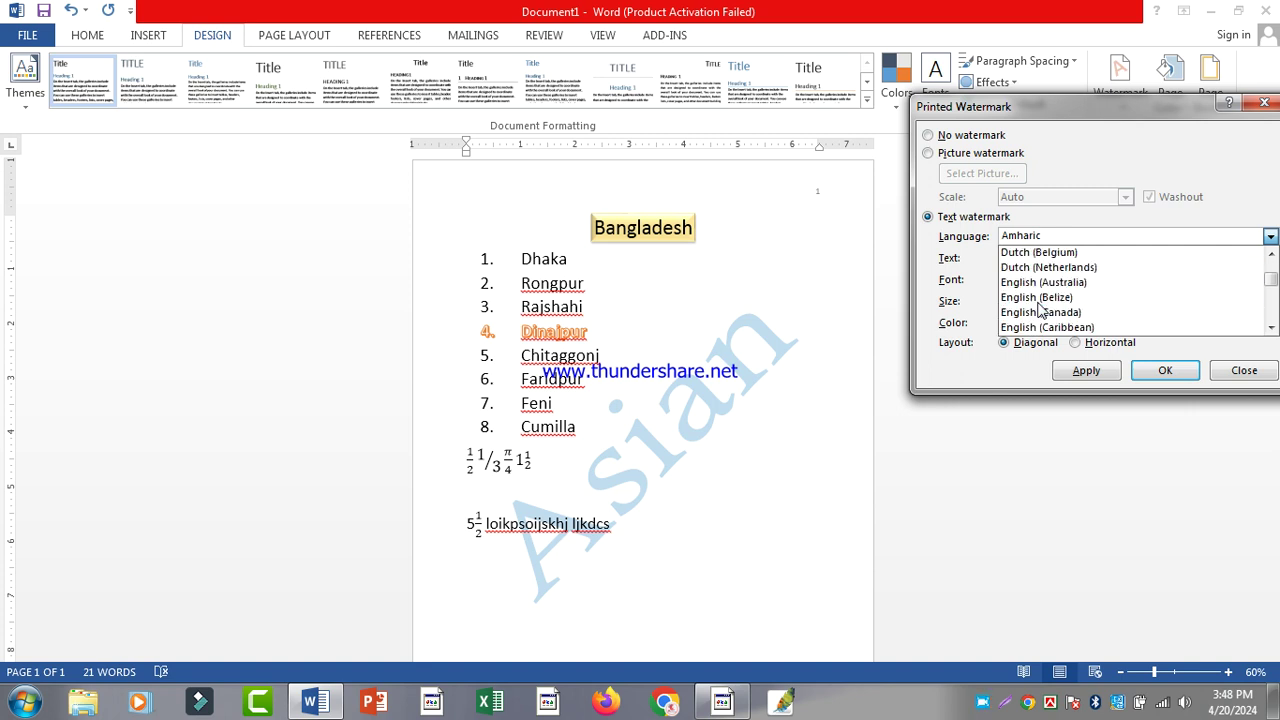
{"action": "scroll", "coordinate": [1040, 315], "scroll_direction": "down", "scroll_amount": 4}
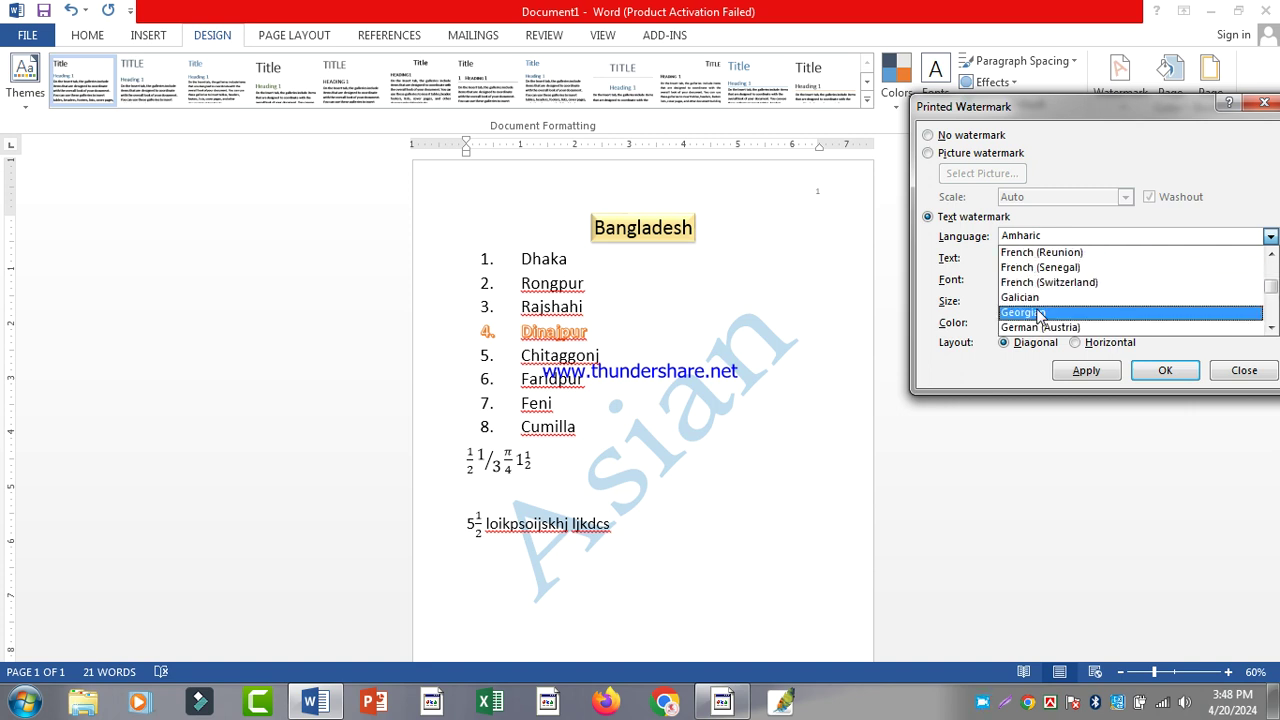
{"action": "left_click", "coordinate": [1043, 281]}
{"action": "left_click", "coordinate": [1088, 371]}
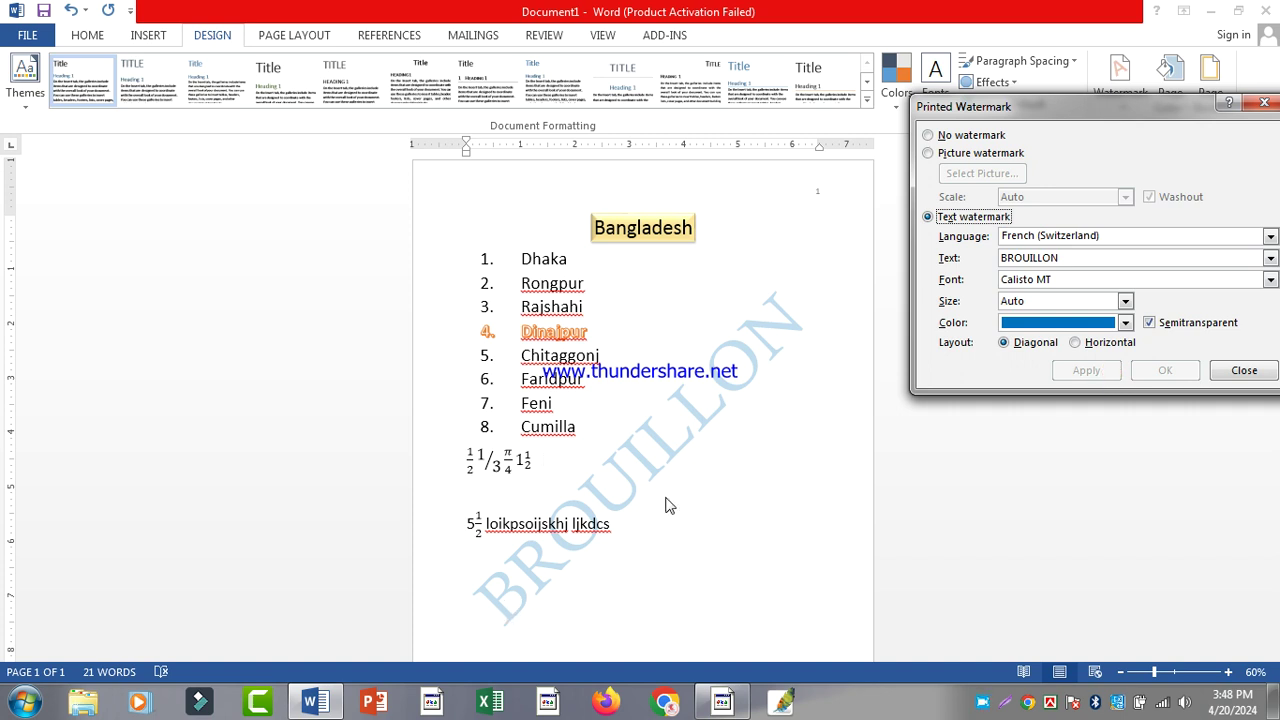
Set the watermark language to Arabic (Algeria), apply its default text as the watermark, and close the watermark settings
{"action": "left_click", "coordinate": [1050, 238]}
{"action": "key", "text": "a"}
{"action": "key", "text": "r"}
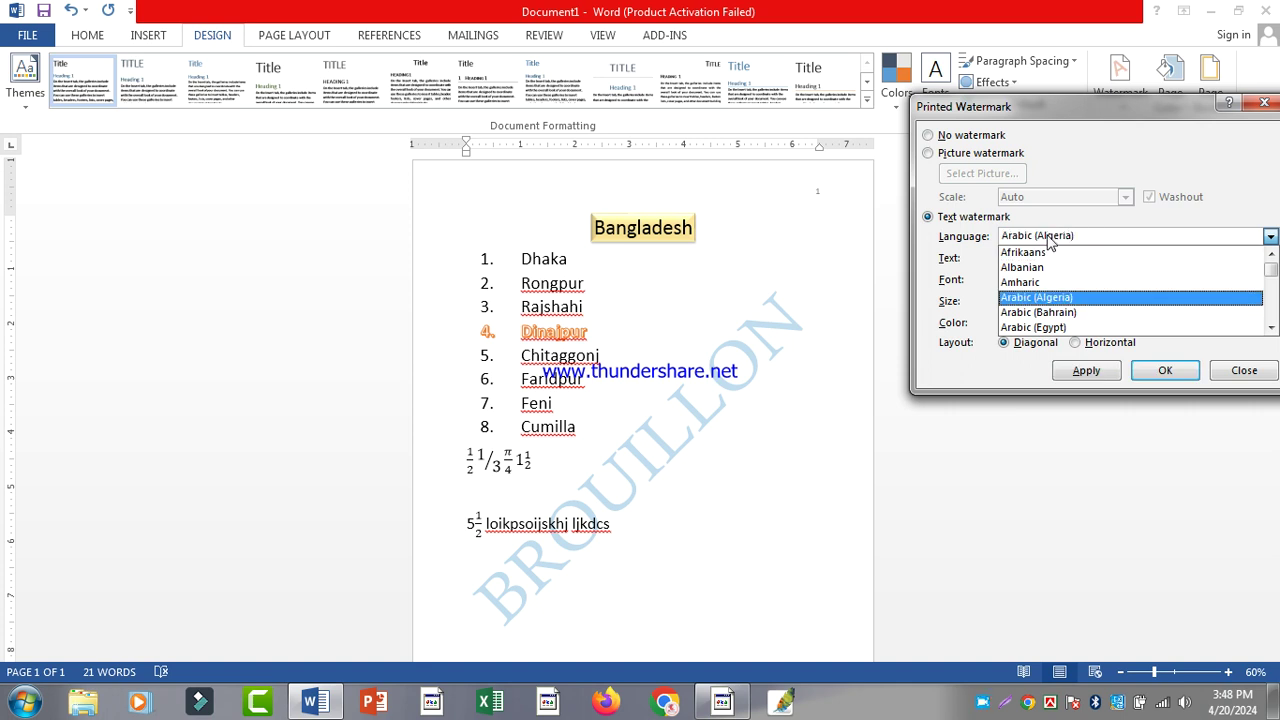
{"action": "left_click", "coordinate": [1060, 297]}
{"action": "left_click", "coordinate": [1080, 370]}
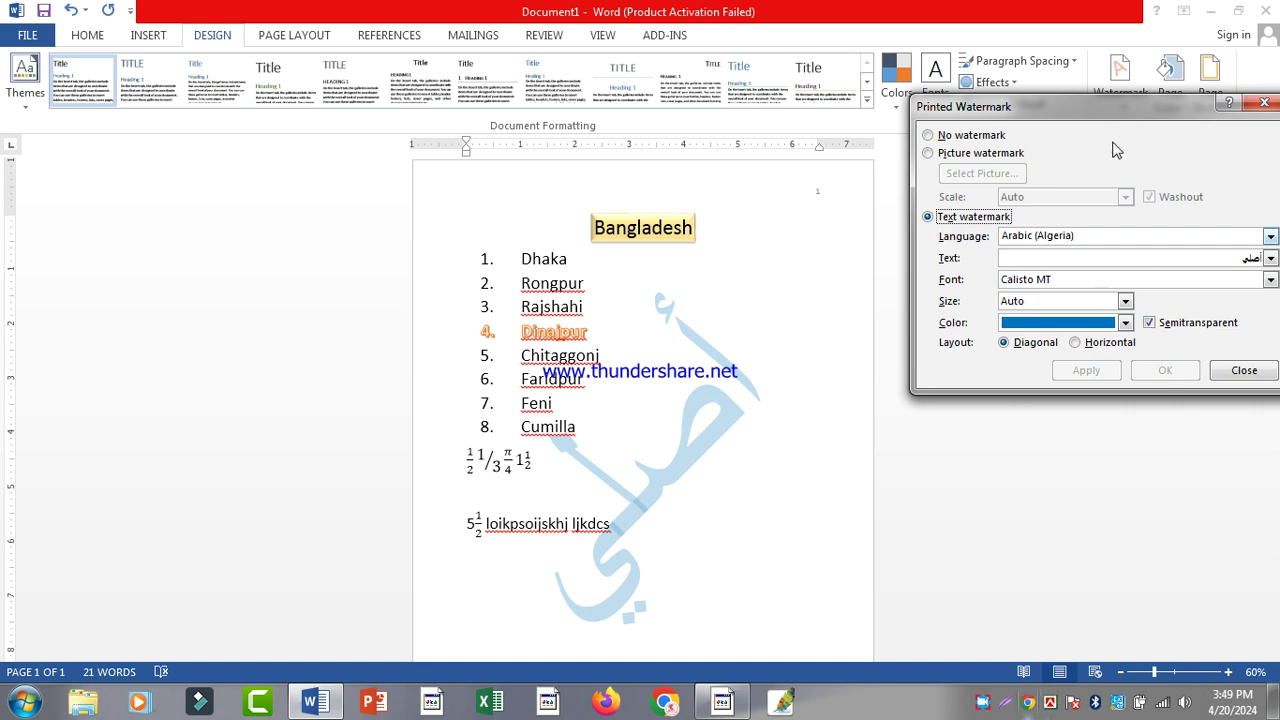
{"action": "key", "text": "Escape"}
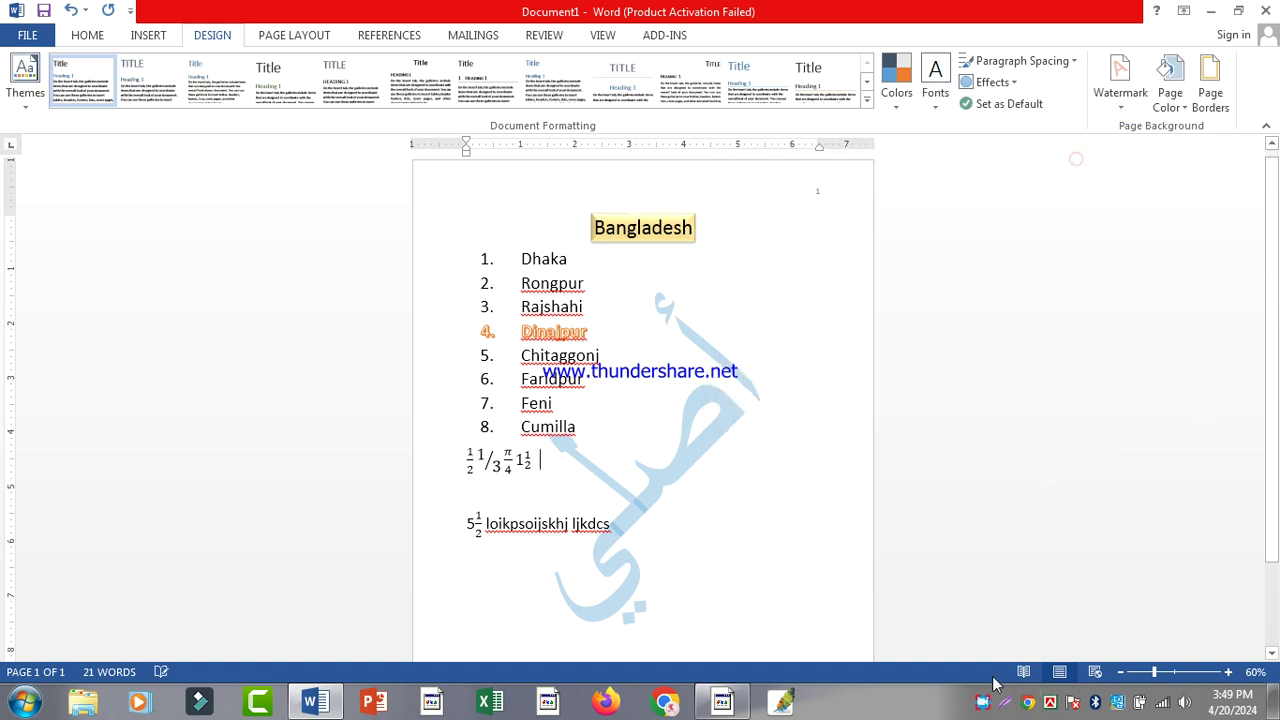
{"action": "left_click", "coordinate": [1012, 681]}
{"action": "left_click", "coordinate": [720, 702]}
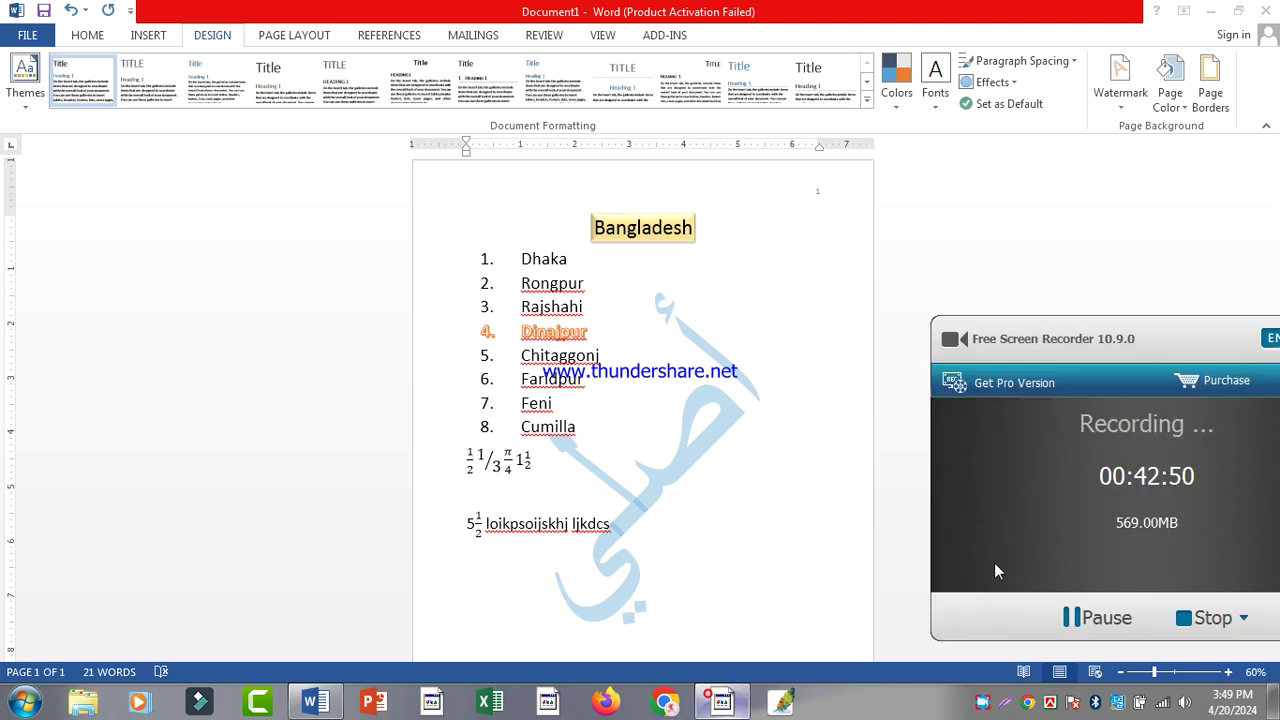
{"action": "left_click", "coordinate": [768, 508]}
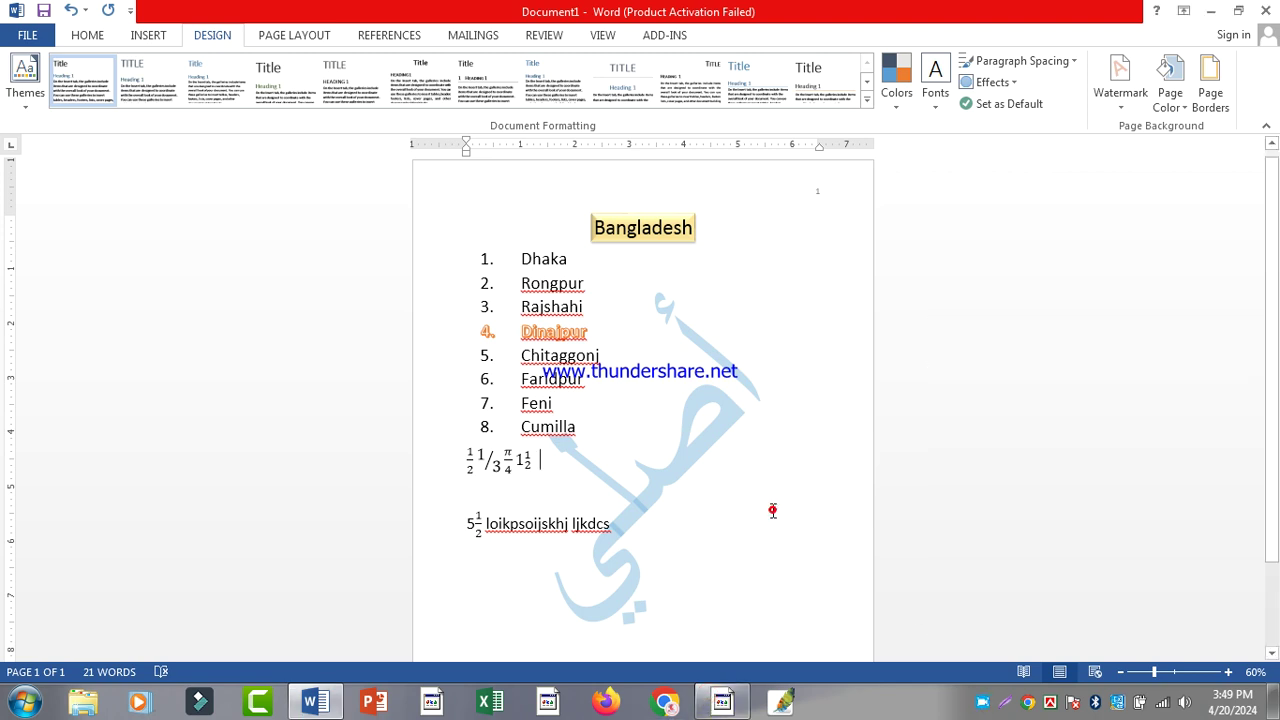
{"action": "scroll", "coordinate": [776, 486], "scroll_direction": "down", "scroll_amount": 2}
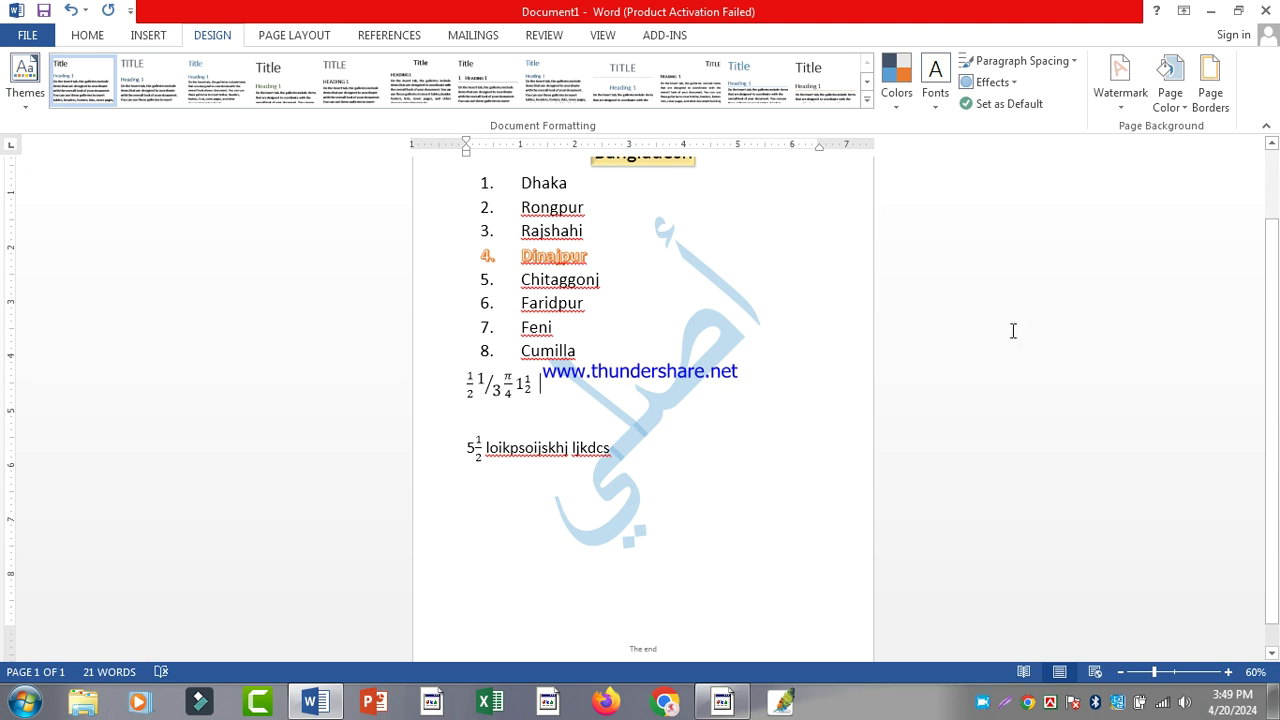
{"action": "left_click", "coordinate": [786, 329]}
{"action": "scroll", "coordinate": [786, 329], "scroll_direction": "up", "scroll_amount": 2}
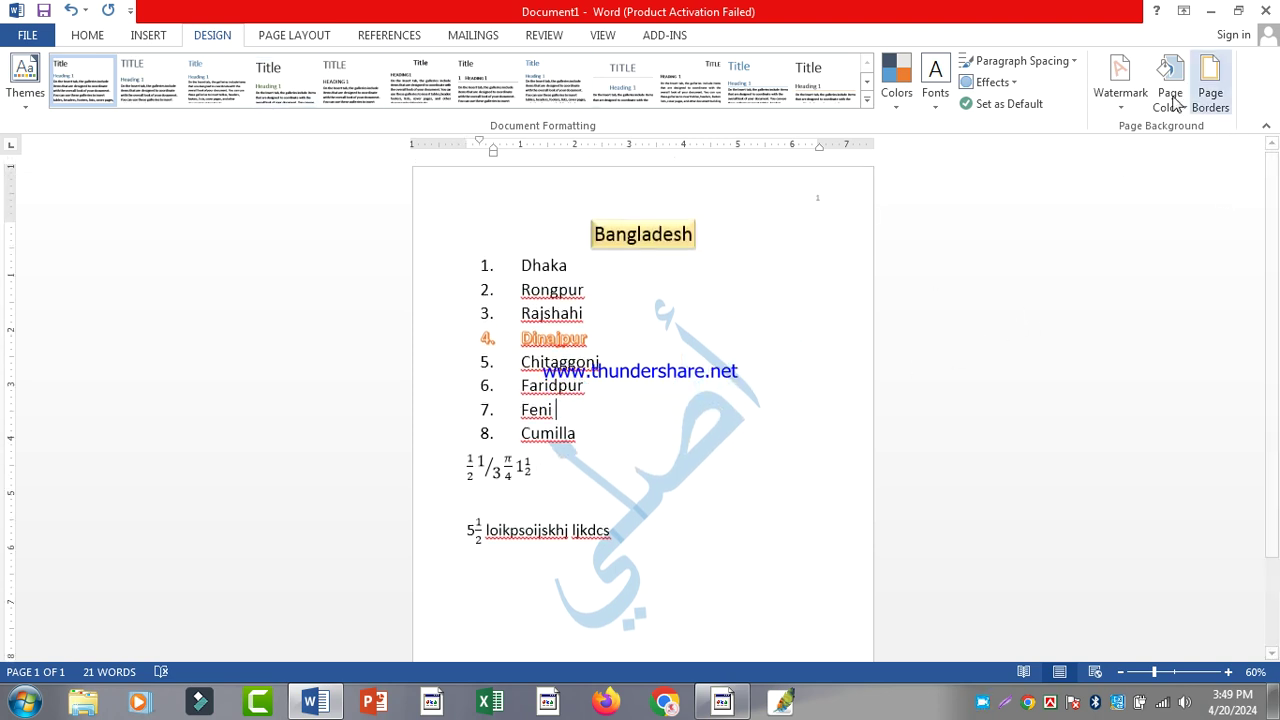
{"action": "left_click", "coordinate": [1121, 92]}
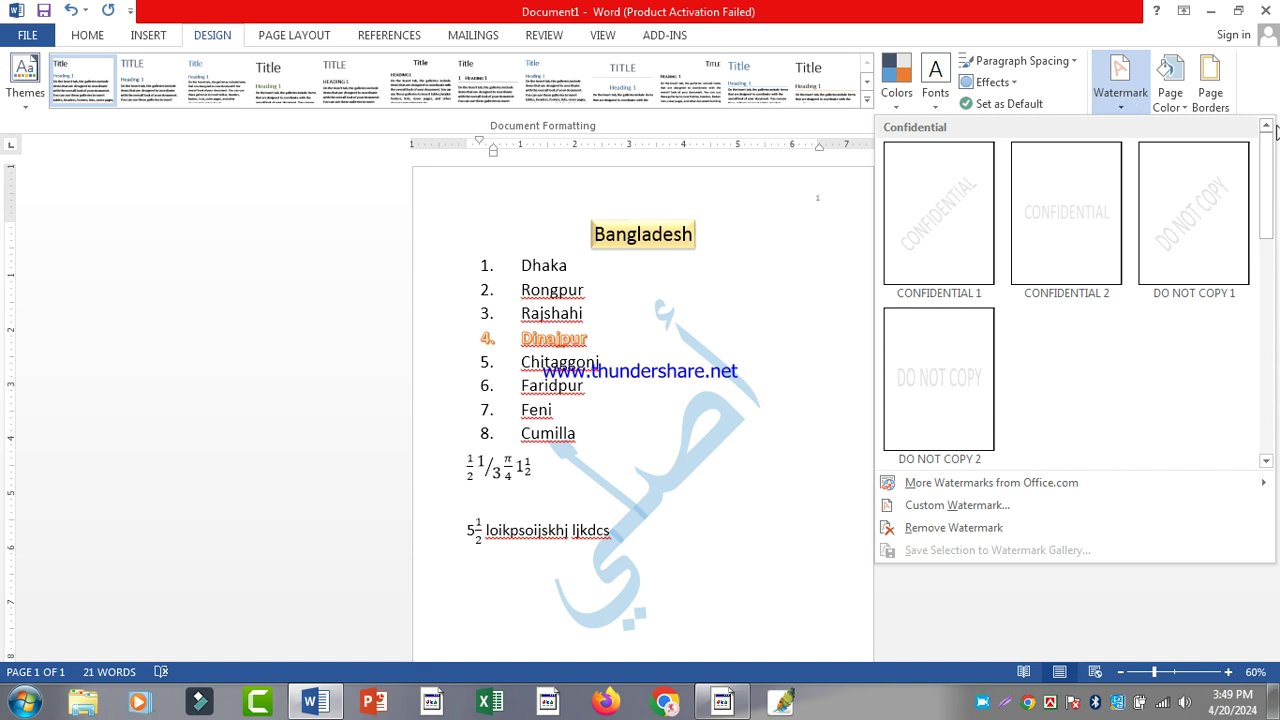
{"action": "left_click", "coordinate": [1210, 95]}
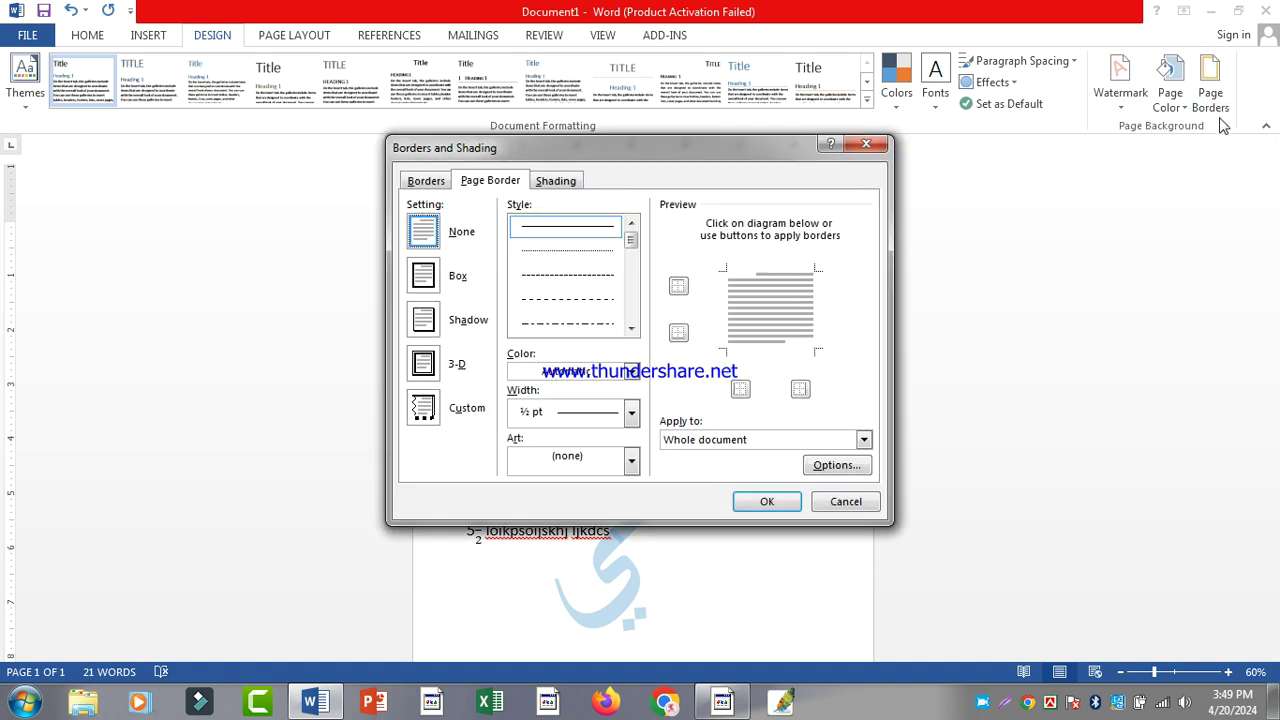
{"action": "left_click", "coordinate": [866, 144]}
{"action": "left_click", "coordinate": [745, 698]}
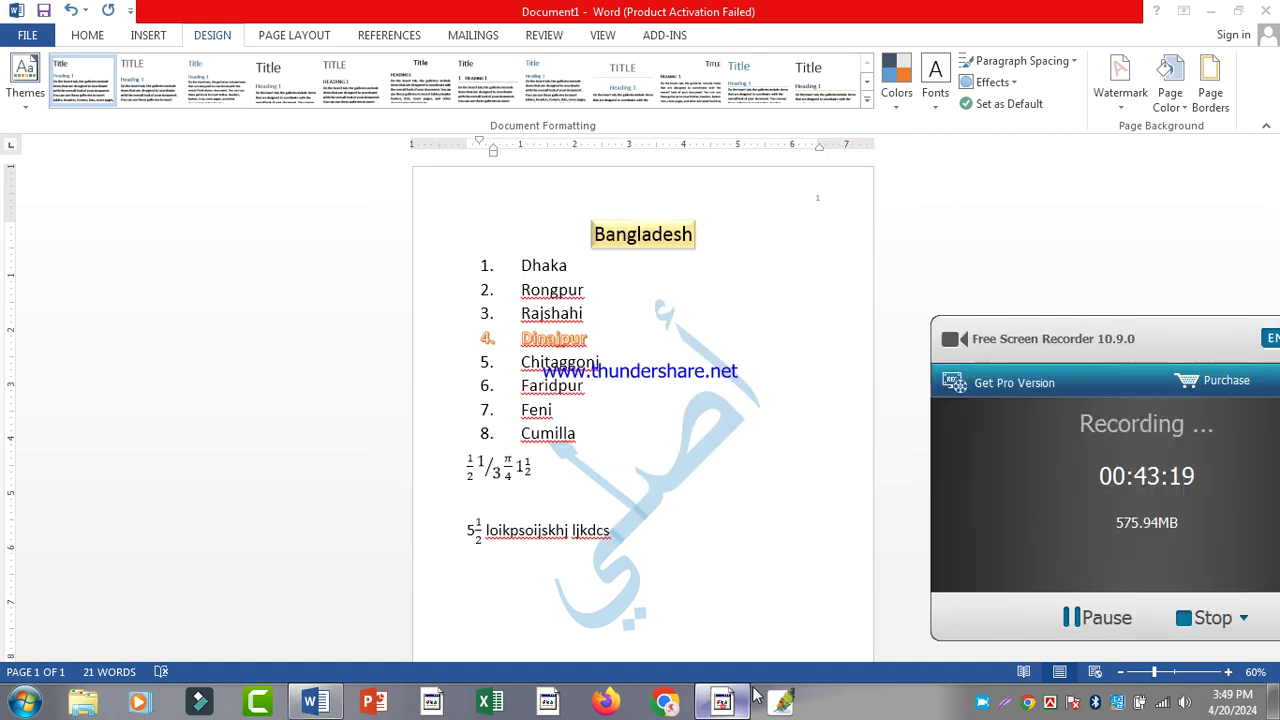
{"action": "left_click", "coordinate": [1074, 612]}
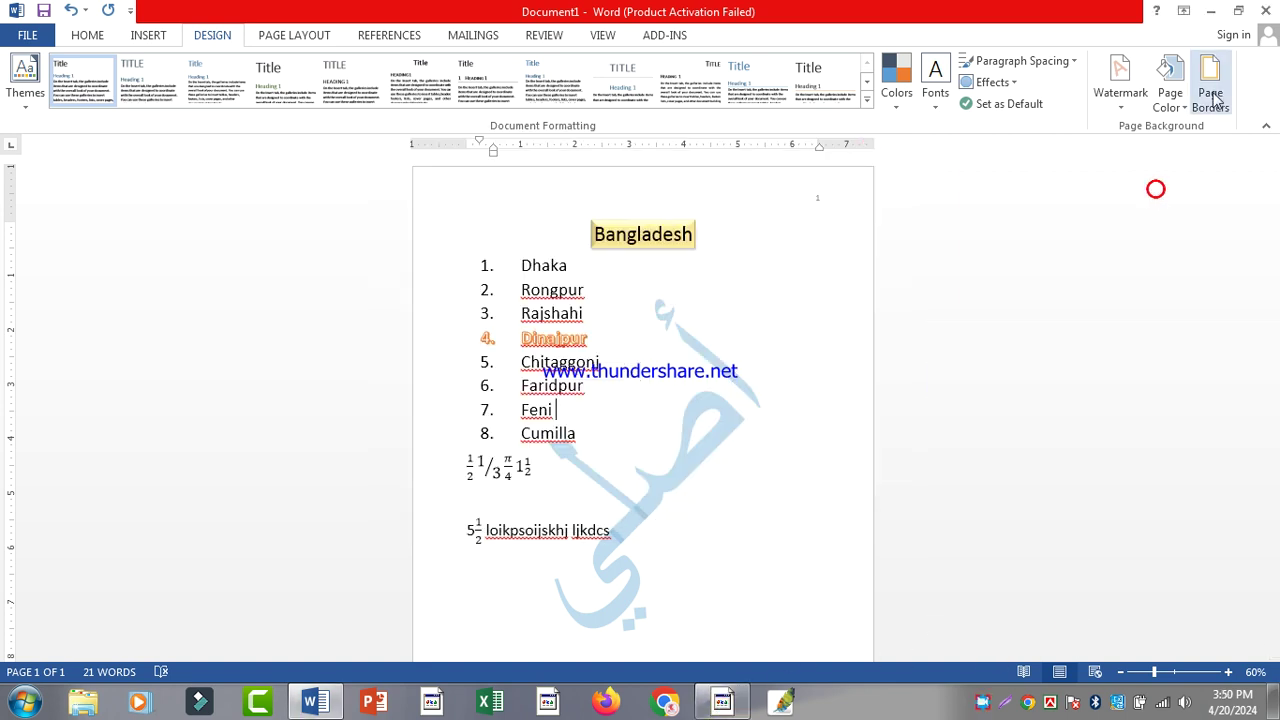
Apply a black art page border with a geometric triangle pattern to the whole document and check it on the page
{"action": "left_click", "coordinate": [1212, 98]}
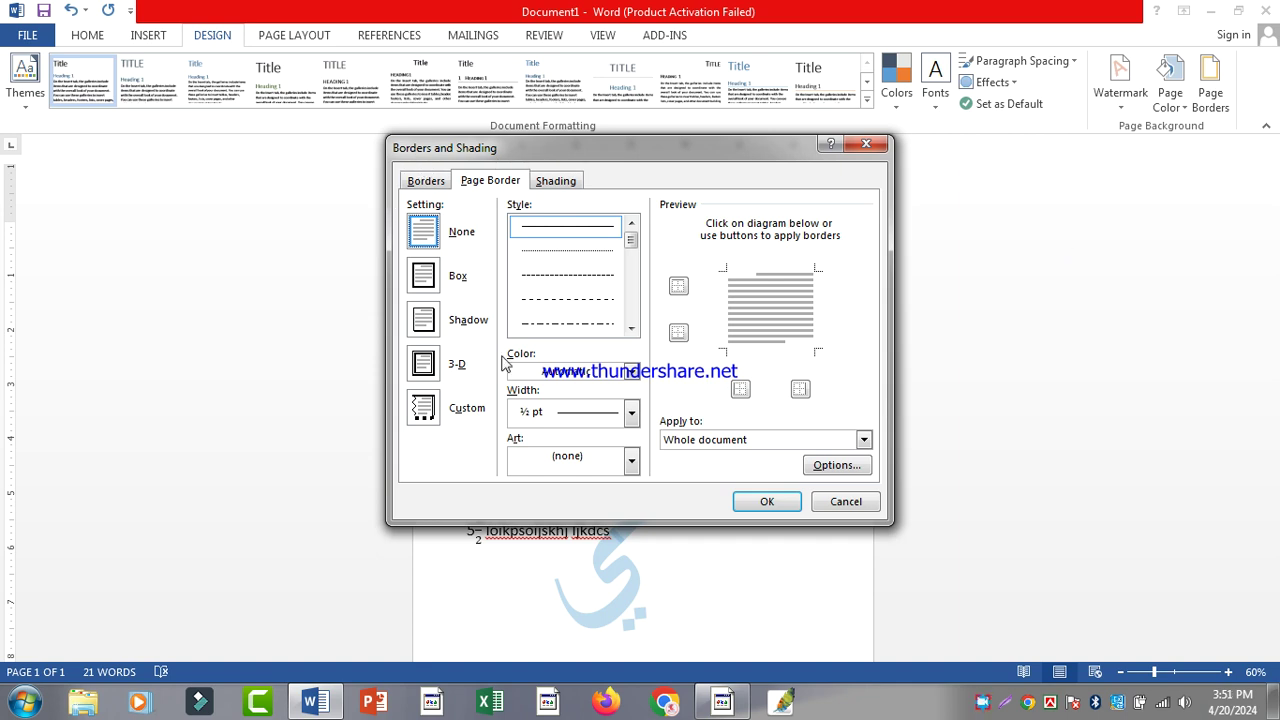
{"action": "left_click", "coordinate": [527, 464]}
{"action": "scroll", "coordinate": [590, 530], "scroll_direction": "down", "scroll_amount": 10}
{"action": "scroll", "coordinate": [617, 517], "scroll_direction": "down", "scroll_amount": 5}
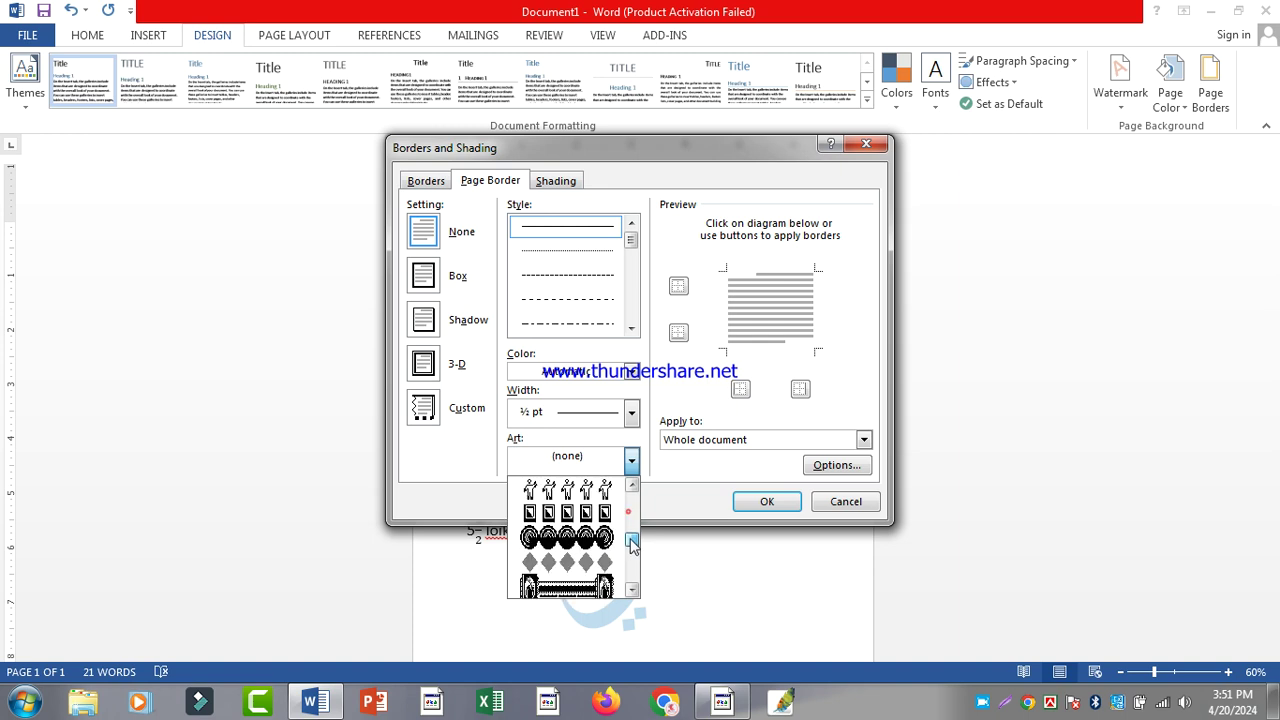
{"action": "left_click", "coordinate": [610, 515]}
{"action": "left_click", "coordinate": [767, 501]}
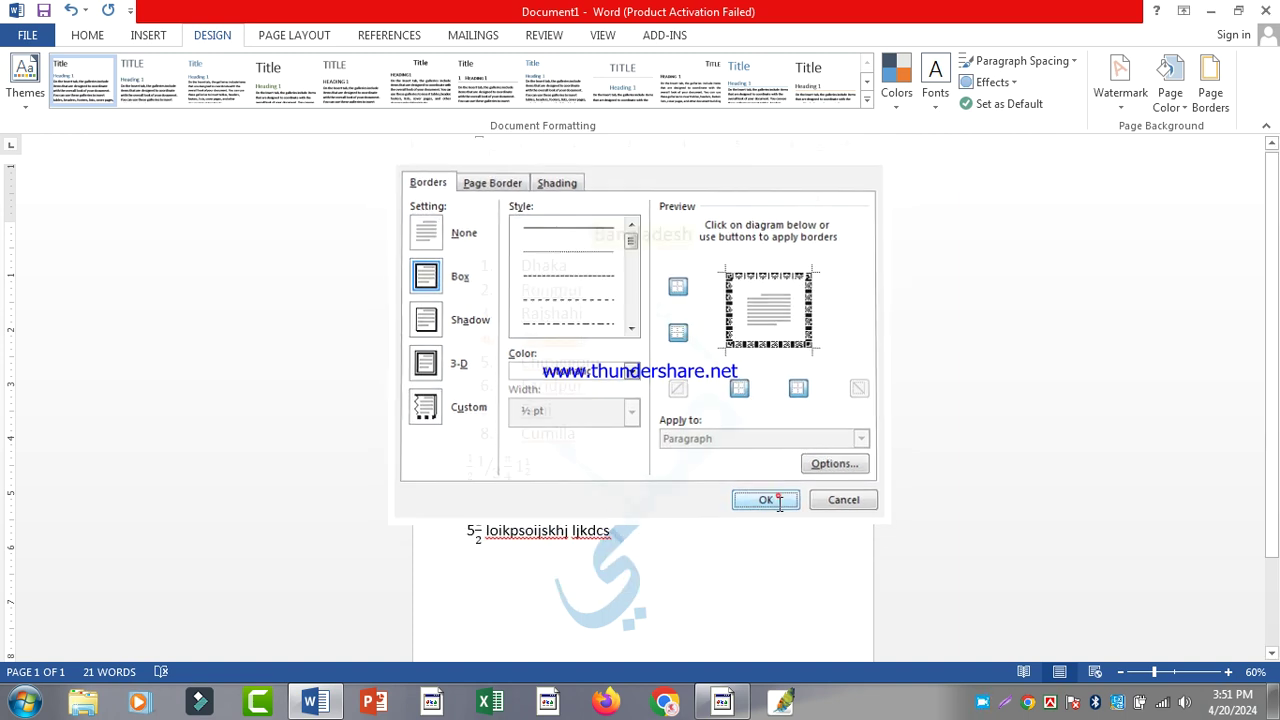
{"action": "scroll", "coordinate": [540, 362], "scroll_direction": "up", "scroll_amount": 9, "text": "ctrl"}
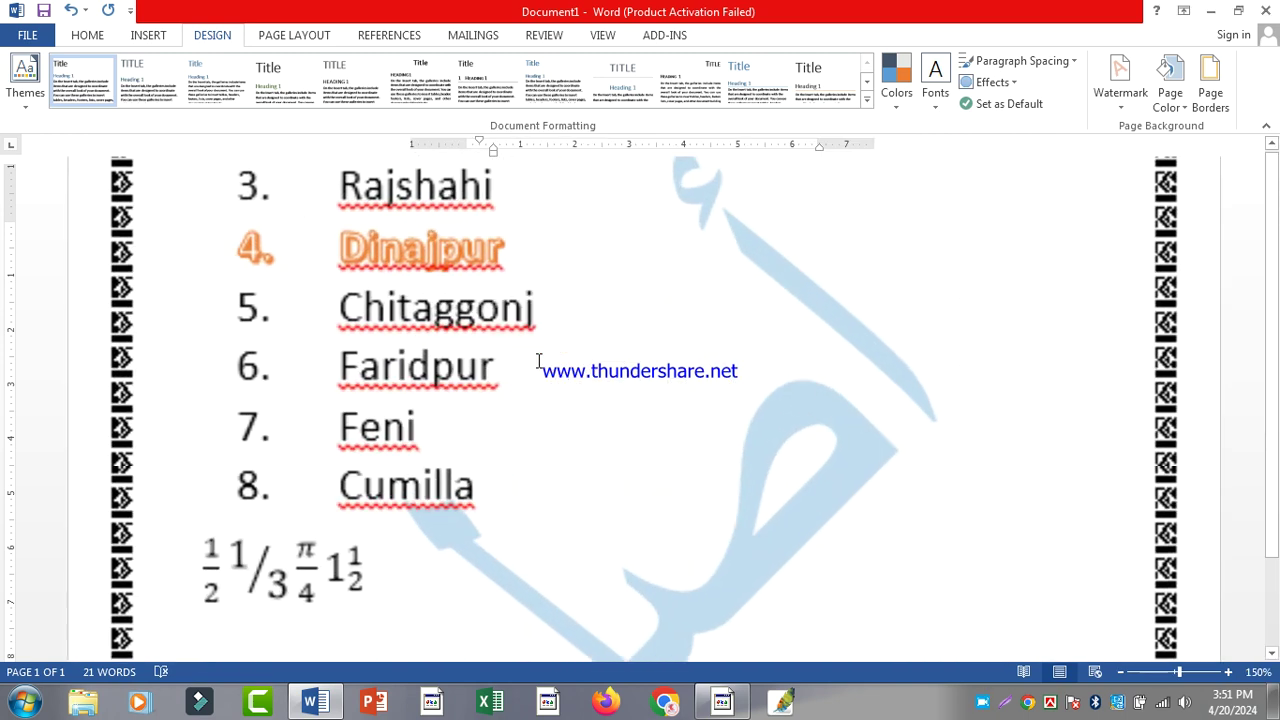
{"action": "scroll", "coordinate": [529, 334], "scroll_direction": "up", "scroll_amount": 4}
Replace the page border art with squares split into black and white triangles and view it on the page
{"action": "left_click", "coordinate": [1212, 82]}
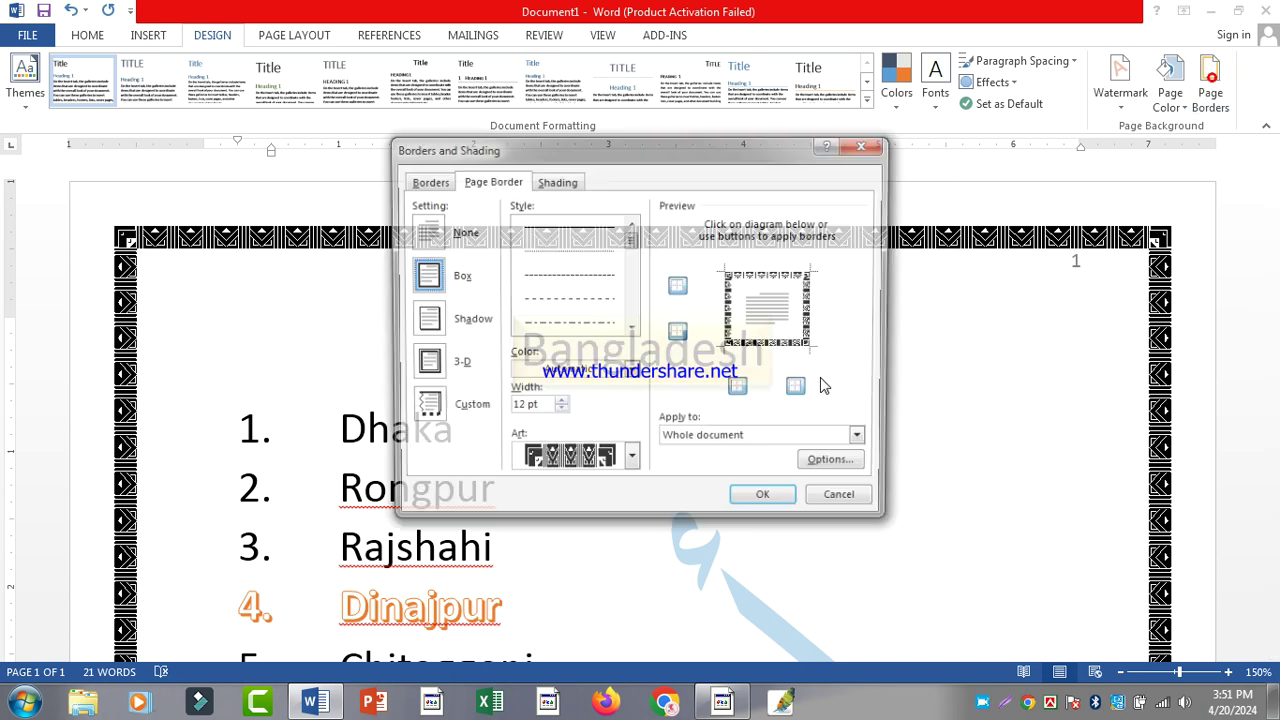
{"action": "left_click", "coordinate": [631, 461]}
{"action": "left_click", "coordinate": [575, 531]}
{"action": "left_click", "coordinate": [745, 503]}
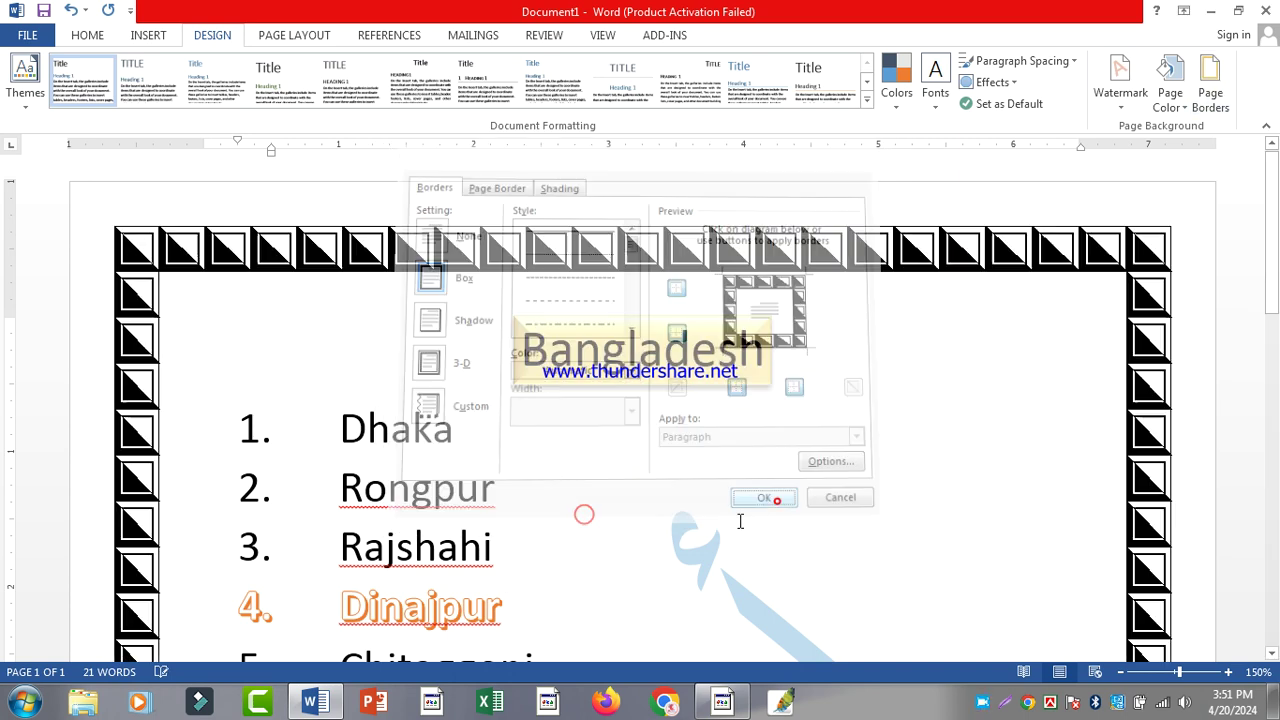
{"action": "scroll", "coordinate": [716, 451], "scroll_direction": "down", "scroll_amount": 8, "text": "ctrl"}
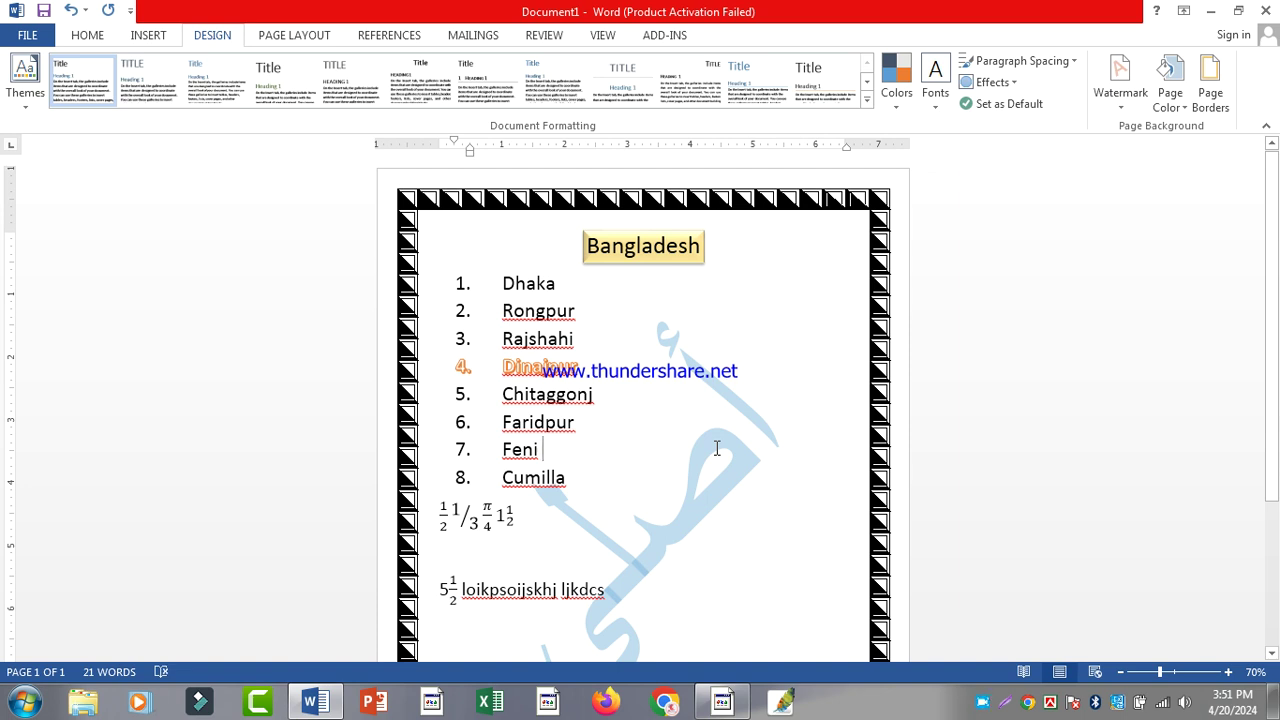
Reduce the width of the art page border to 15 pt and apply it
{"action": "left_click", "coordinate": [1211, 82]}
{"action": "left_click", "coordinate": [558, 412]}
{"action": "left_click", "coordinate": [558, 412]}
{"action": "left_click", "coordinate": [558, 412]}
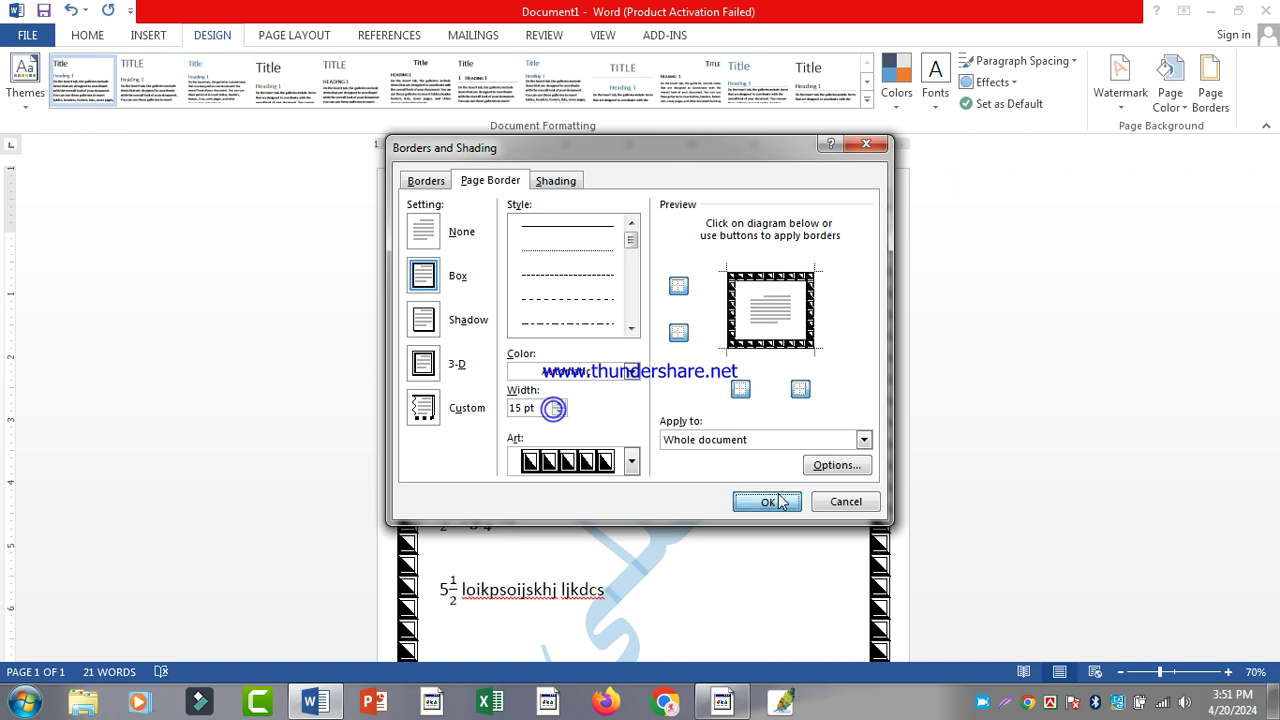
{"action": "left_click", "coordinate": [767, 501]}
Set the width of the art page border to 31 pt and apply it to the whole document
{"action": "left_click", "coordinate": [1211, 82]}
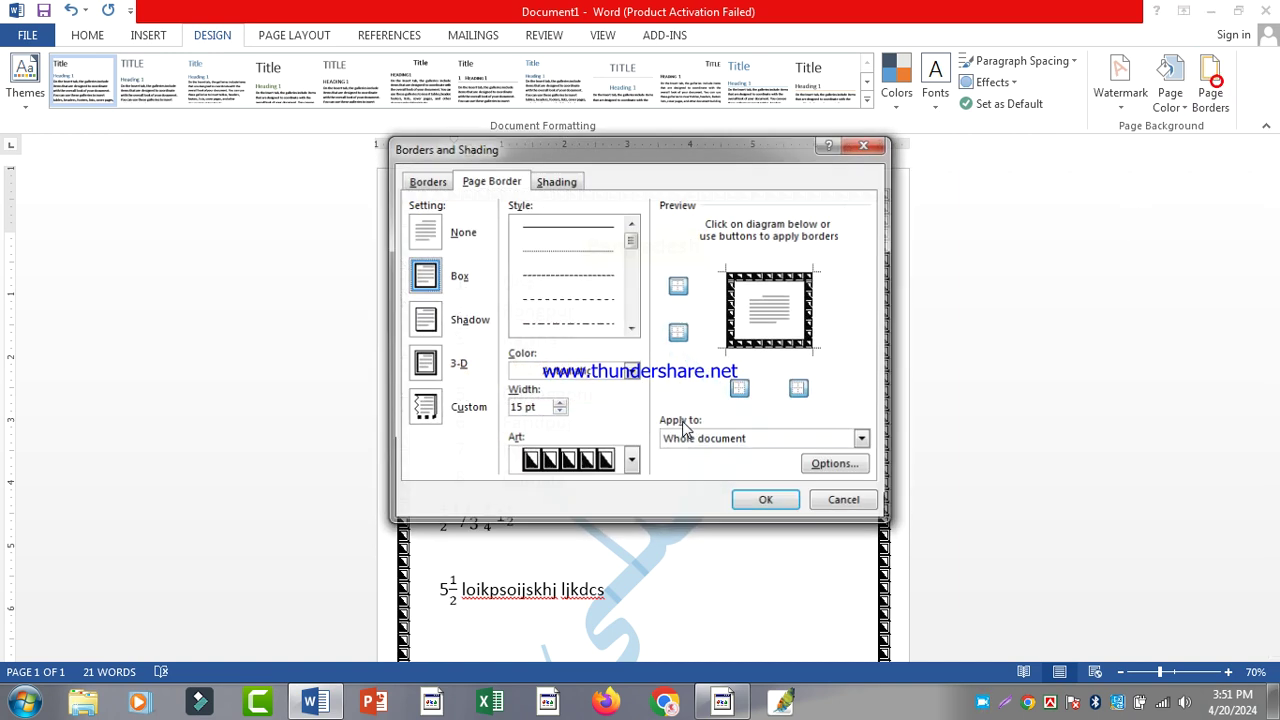
{"action": "left_click", "coordinate": [560, 404]}
{"action": "left_click", "coordinate": [560, 404]}
{"action": "left_click", "coordinate": [560, 404]}
{"action": "left_click", "coordinate": [560, 404]}
{"action": "left_click", "coordinate": [560, 404]}
{"action": "left_click", "coordinate": [560, 404]}
{"action": "left_click", "coordinate": [766, 501]}
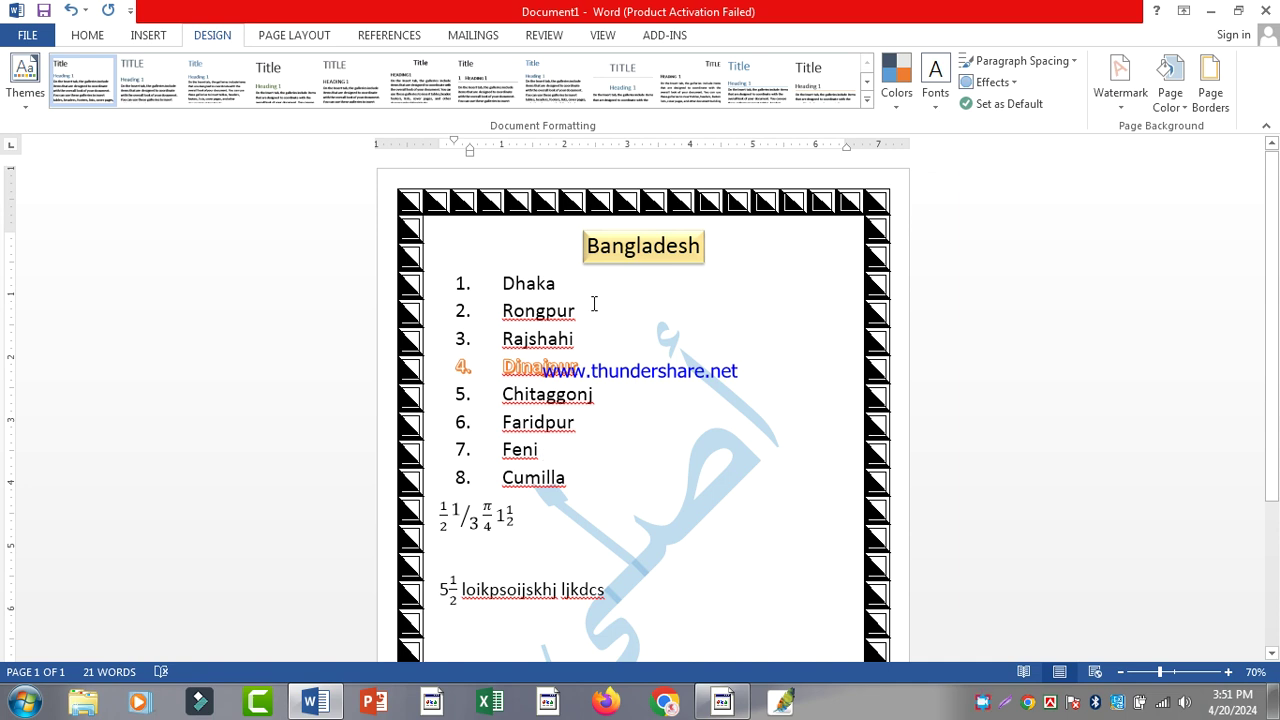
Set the colour of the triangle-patterned page border to the standard red and apply it
{"action": "left_click", "coordinate": [1200, 95]}
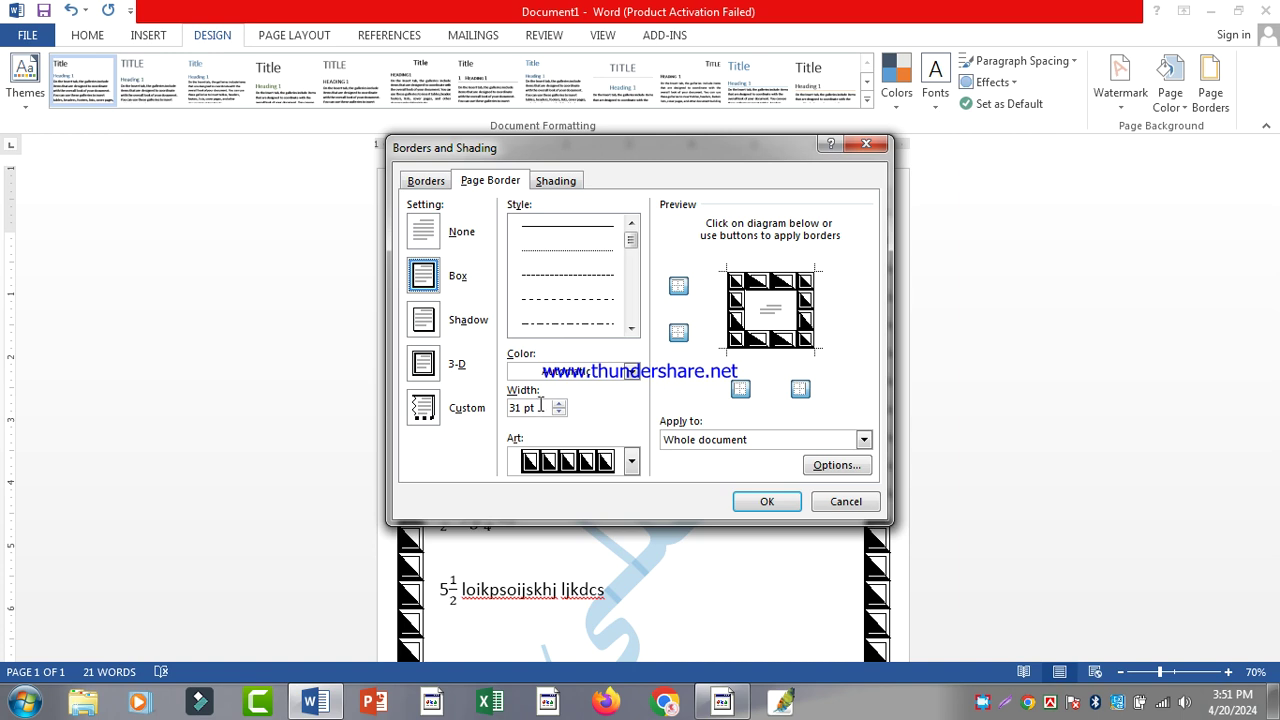
{"action": "left_click", "coordinate": [543, 372]}
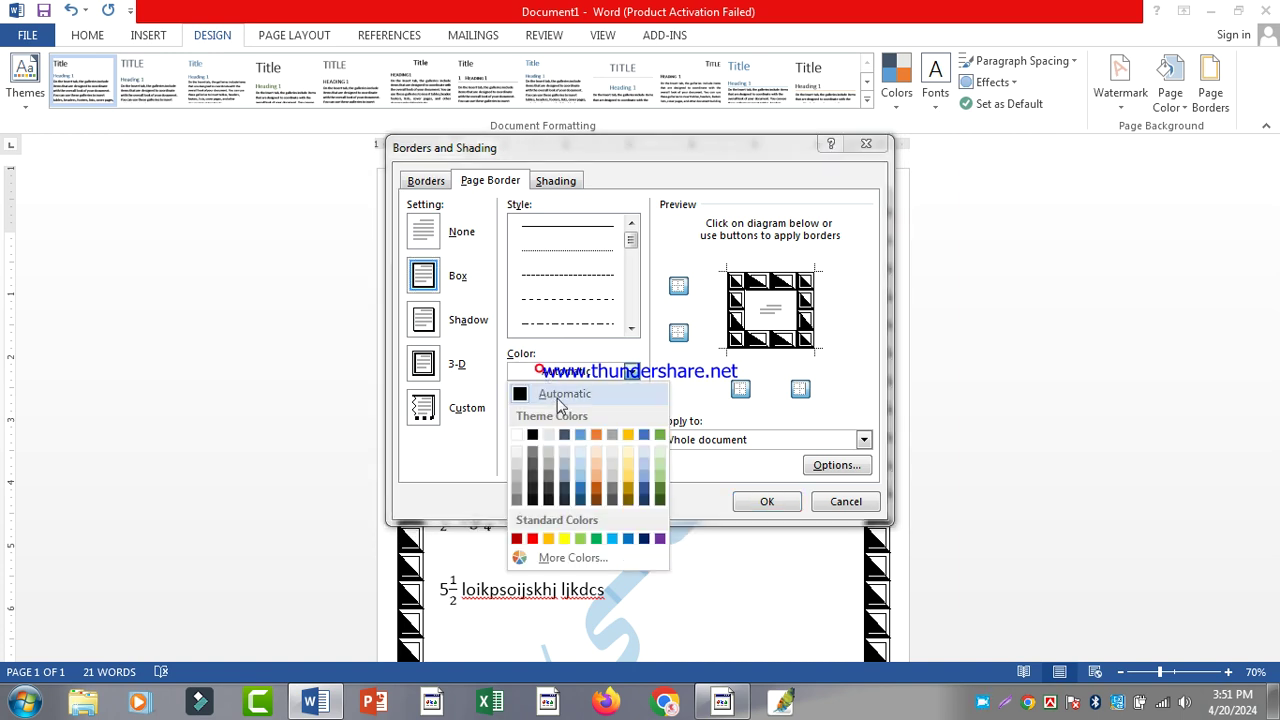
{"action": "left_click", "coordinate": [532, 539]}
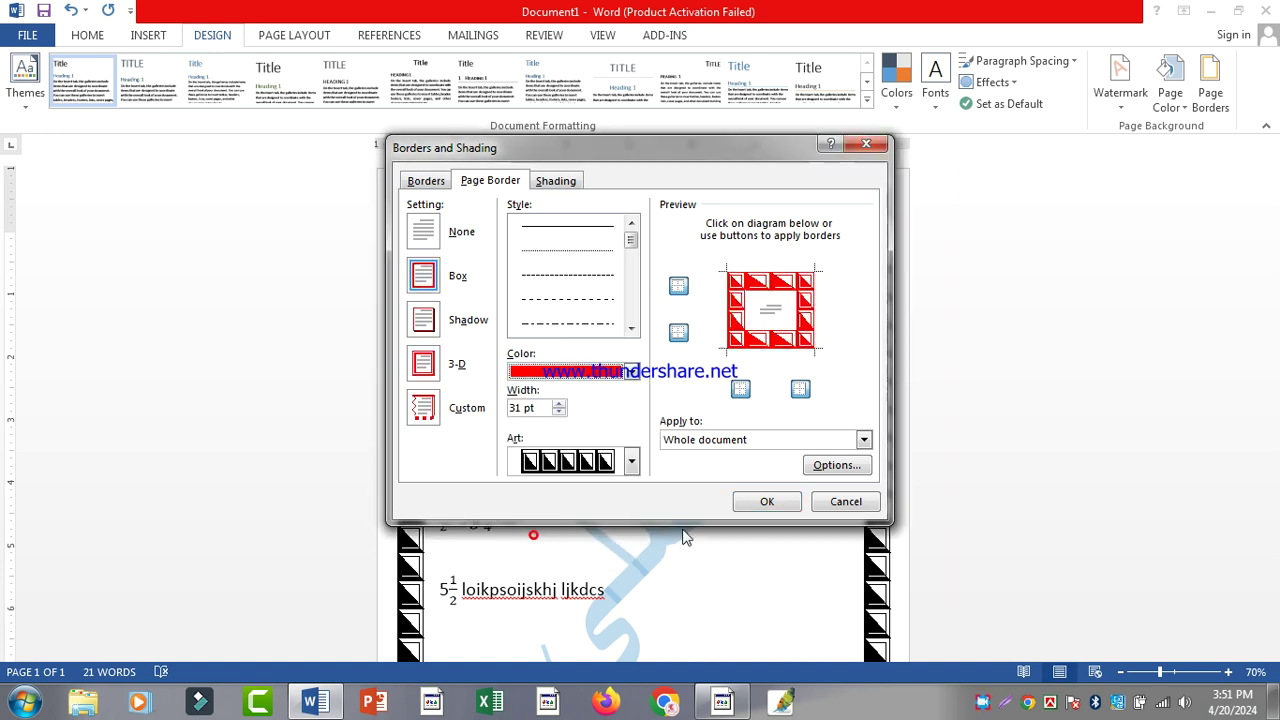
{"action": "left_click", "coordinate": [767, 501]}
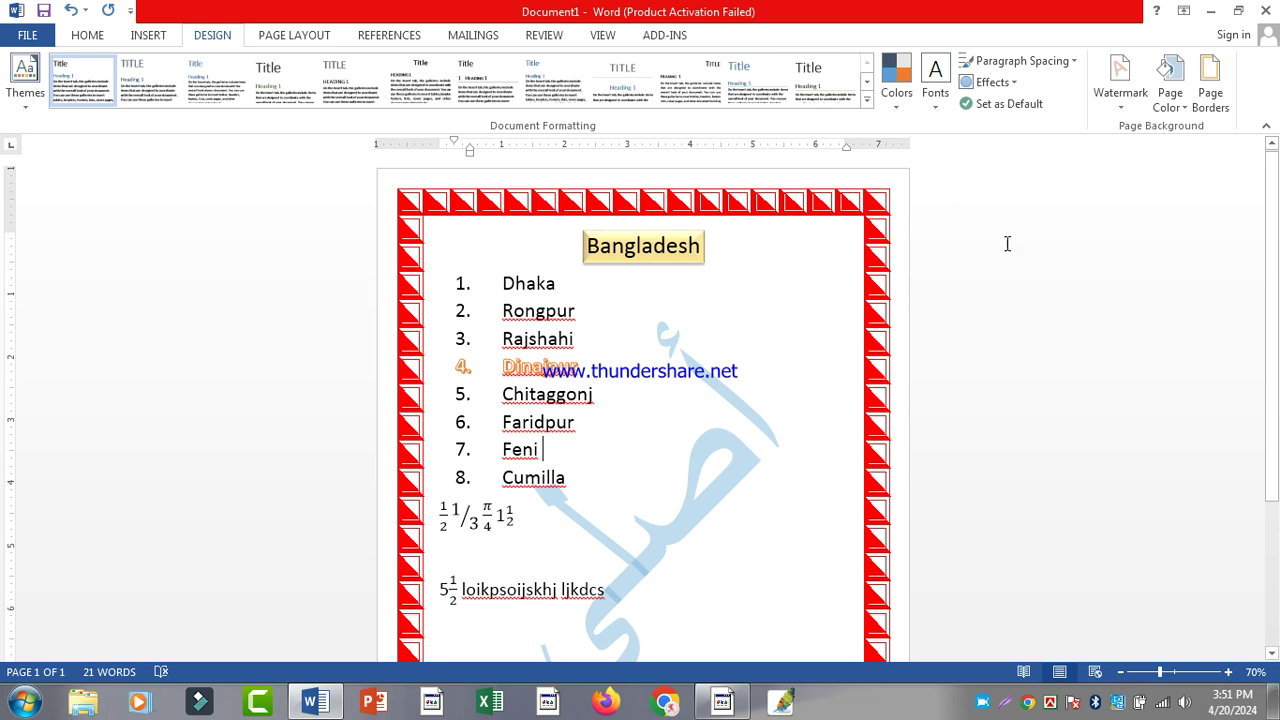
Change the page border art to the thick-and-thin line frame with notched corners, apply it, and view the whole page
{"action": "left_click", "coordinate": [1210, 82]}
{"action": "left_click", "coordinate": [578, 458]}
{"action": "scroll", "coordinate": [570, 540], "scroll_direction": "down", "scroll_amount": 5}
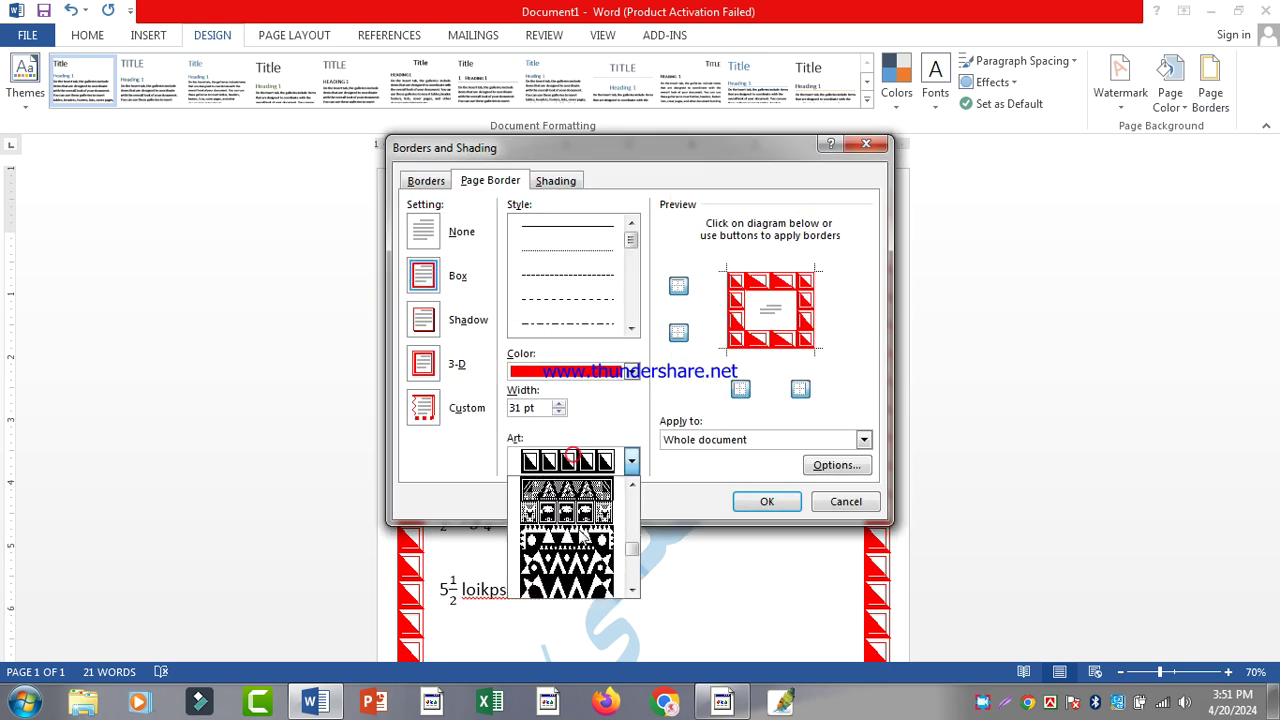
{"action": "left_click", "coordinate": [582, 515]}
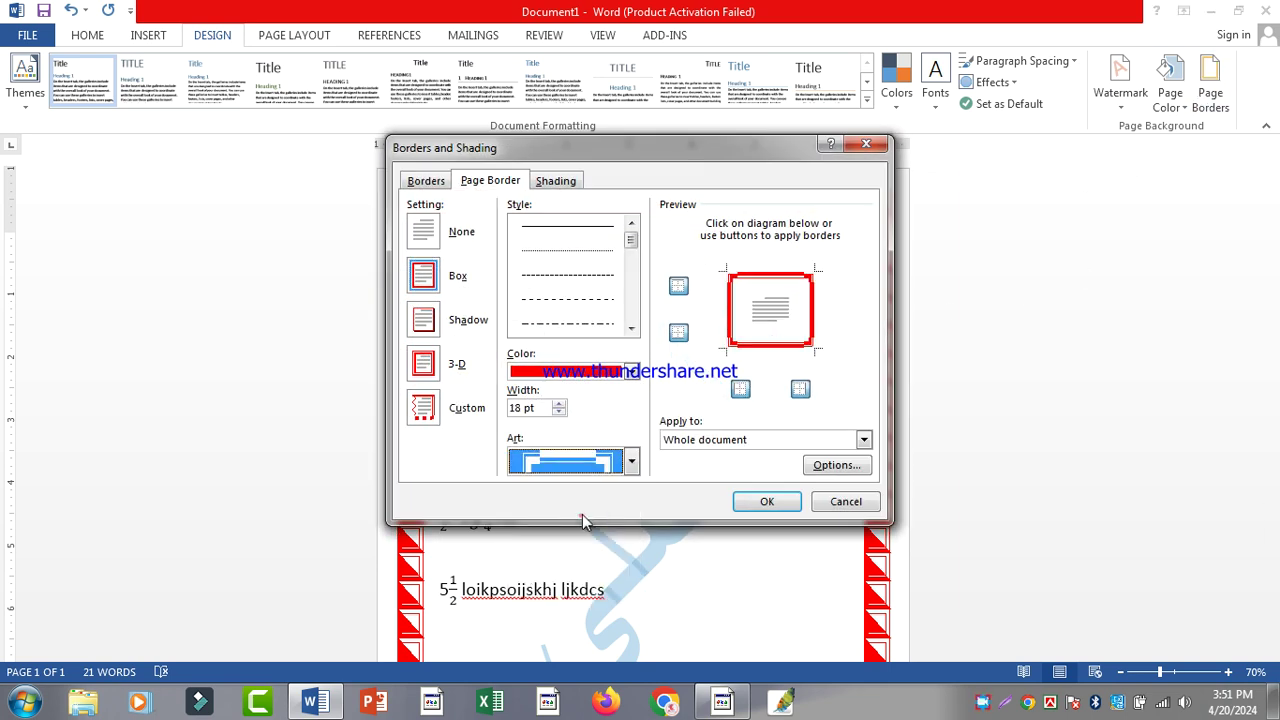
{"action": "left_click", "coordinate": [765, 501]}
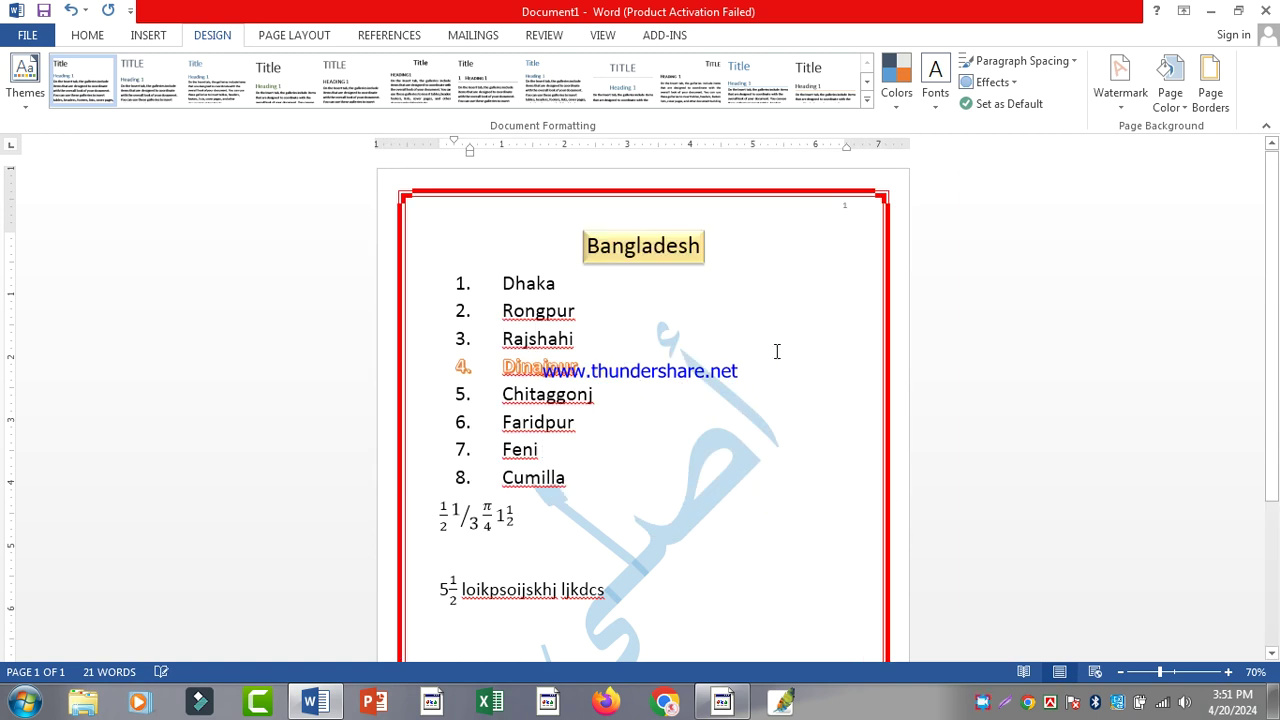
{"action": "scroll", "coordinate": [814, 366], "scroll_direction": "down", "scroll_amount": 3}
{"action": "scroll", "coordinate": [779, 420], "scroll_direction": "down", "scroll_amount": 6, "text": "ctrl"}
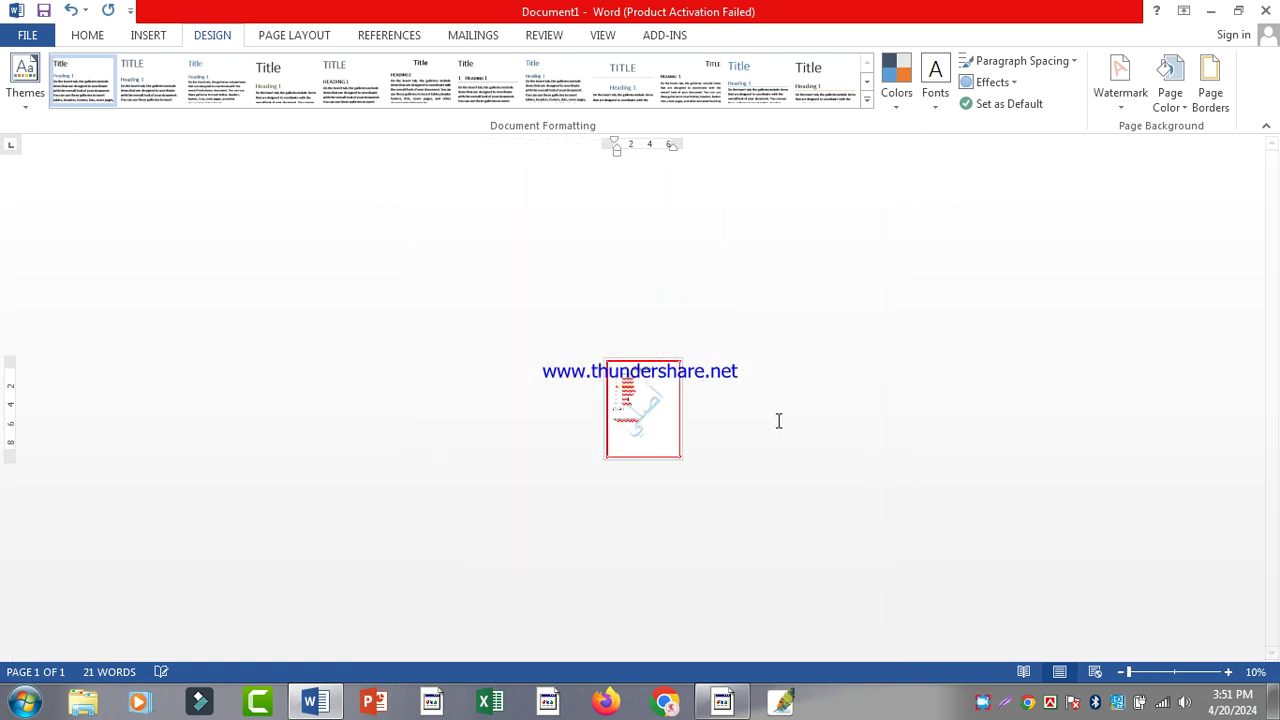
{"action": "scroll", "coordinate": [662, 468], "scroll_direction": "up", "scroll_amount": 4, "text": "ctrl"}
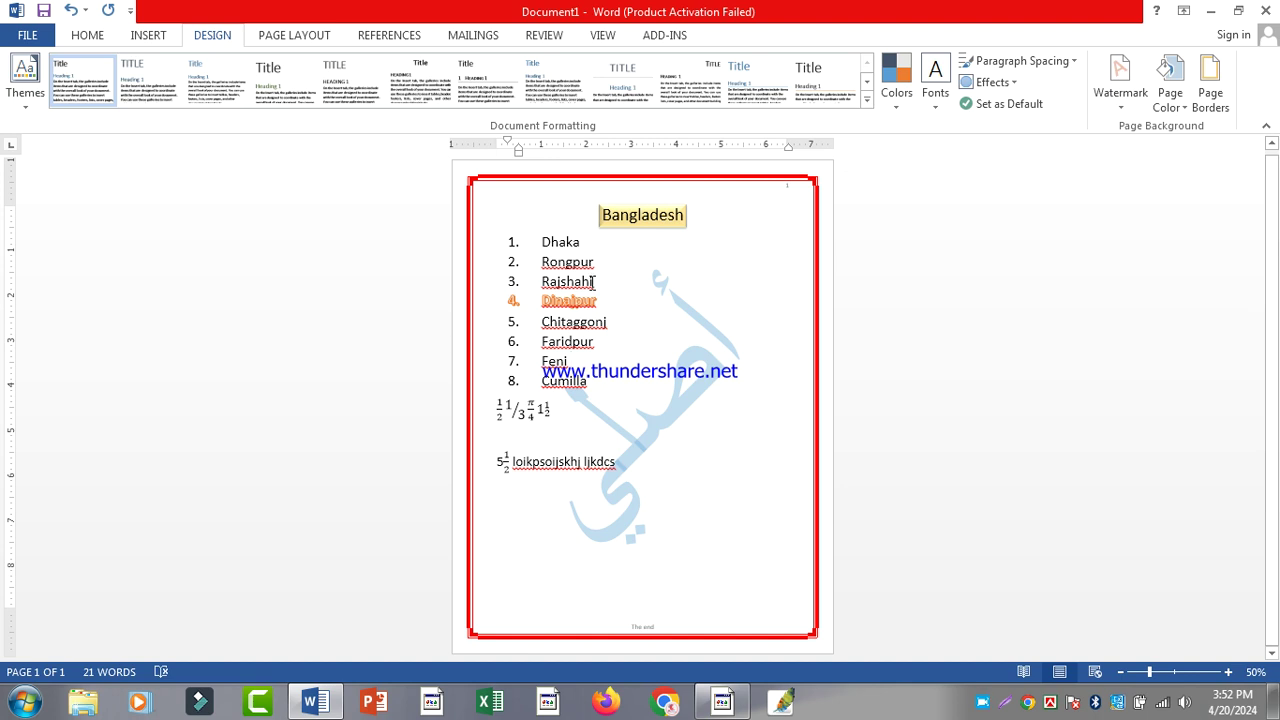
{"action": "left_click", "coordinate": [1210, 82]}
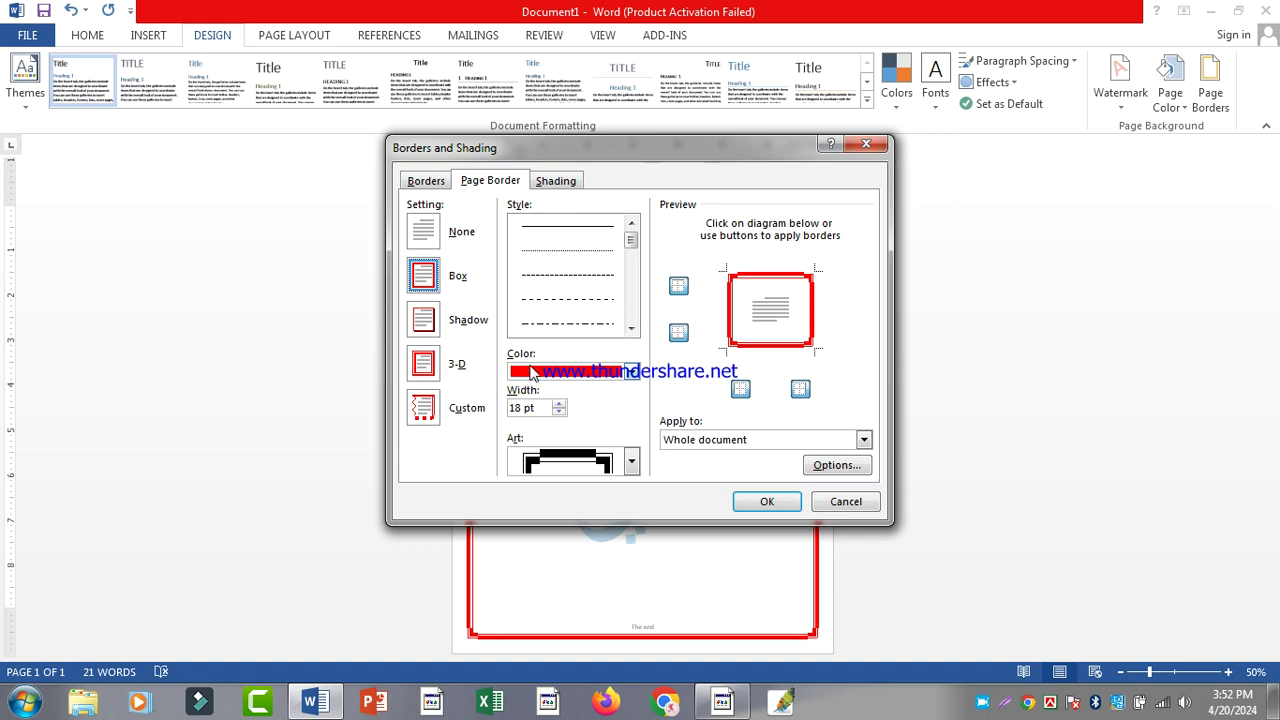
{"action": "left_click", "coordinate": [575, 458]}
{"action": "left_click", "coordinate": [566, 486]}
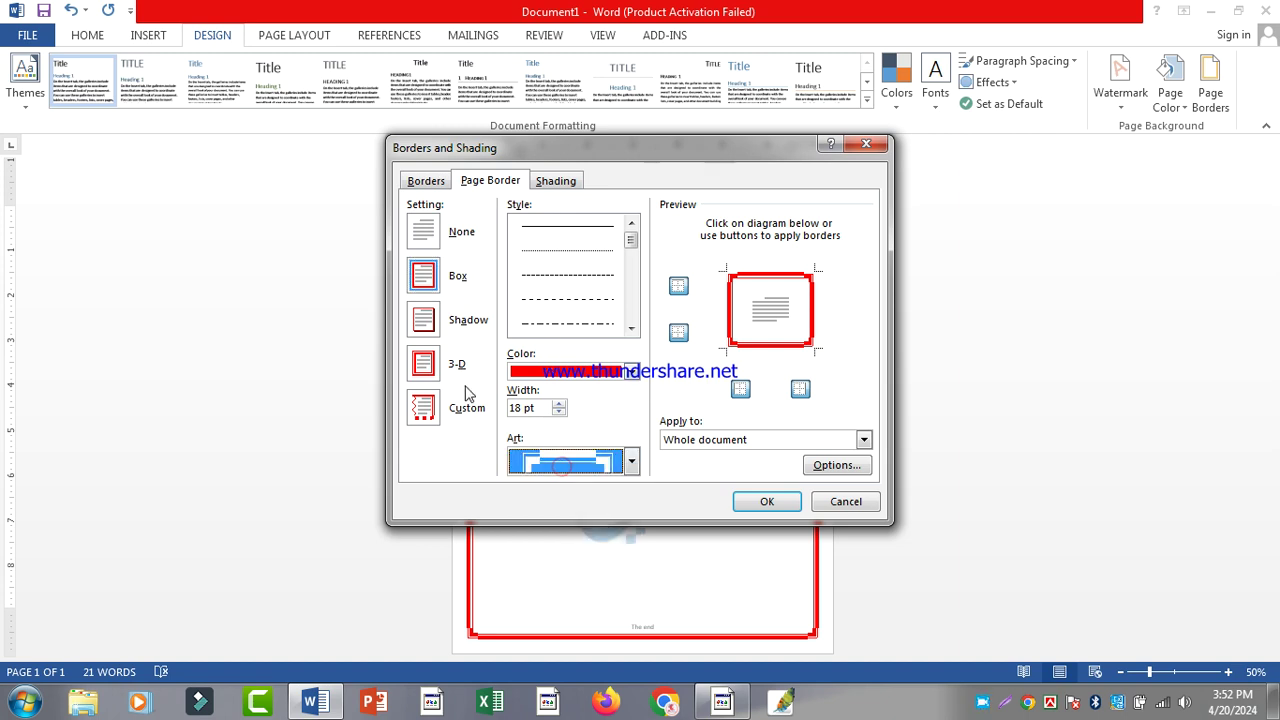
{"action": "left_click", "coordinate": [546, 456]}
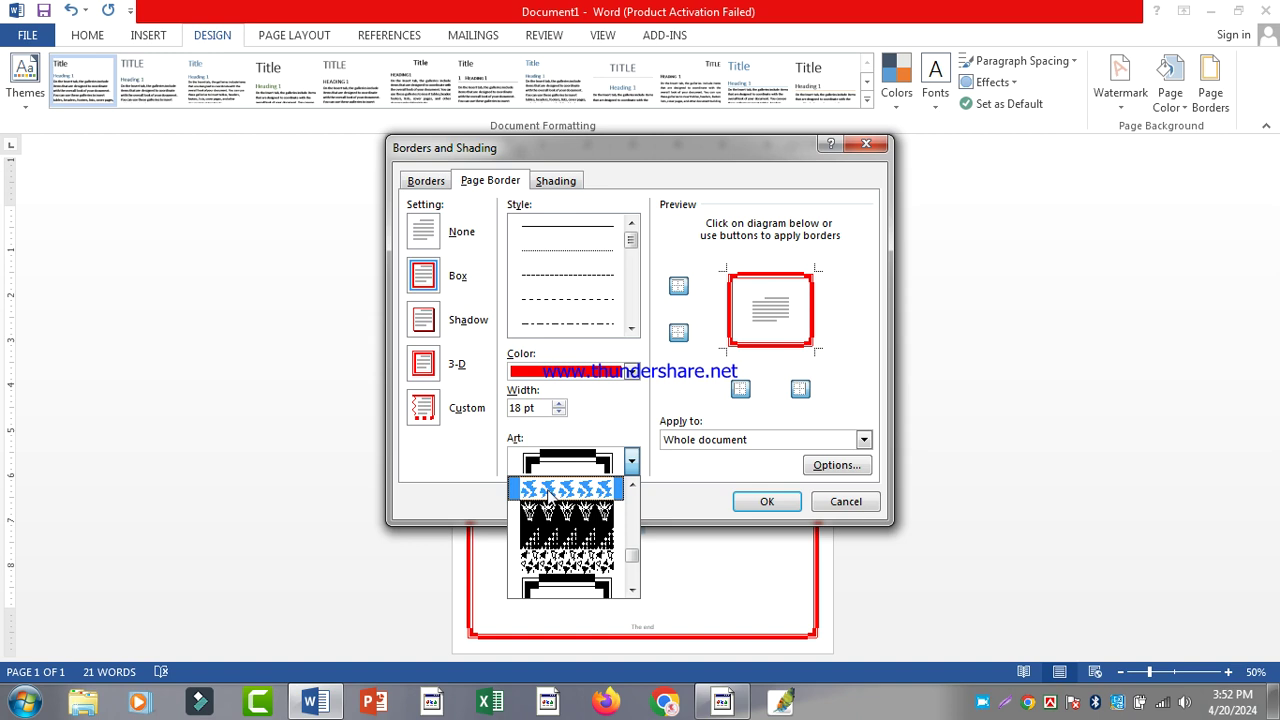
{"action": "left_click", "coordinate": [838, 505]}
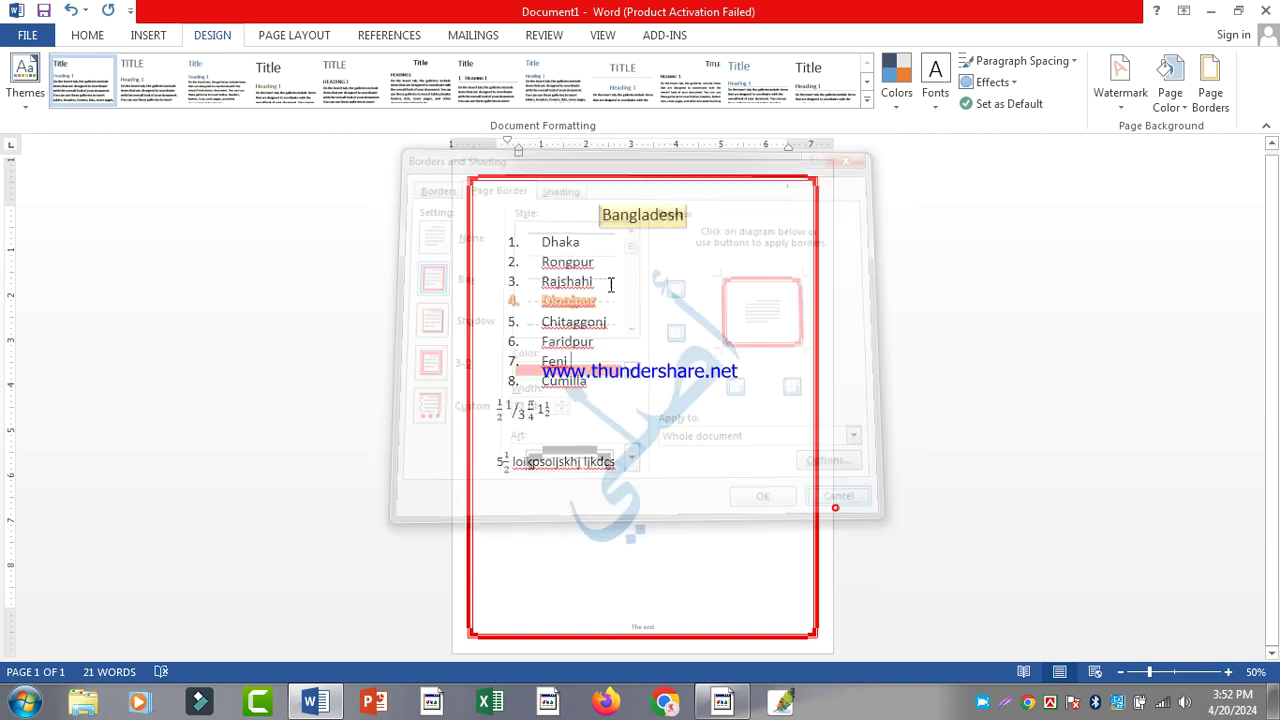
{"action": "left_click", "coordinate": [461, 170]}
{"action": "left_click", "coordinate": [521, 169]}
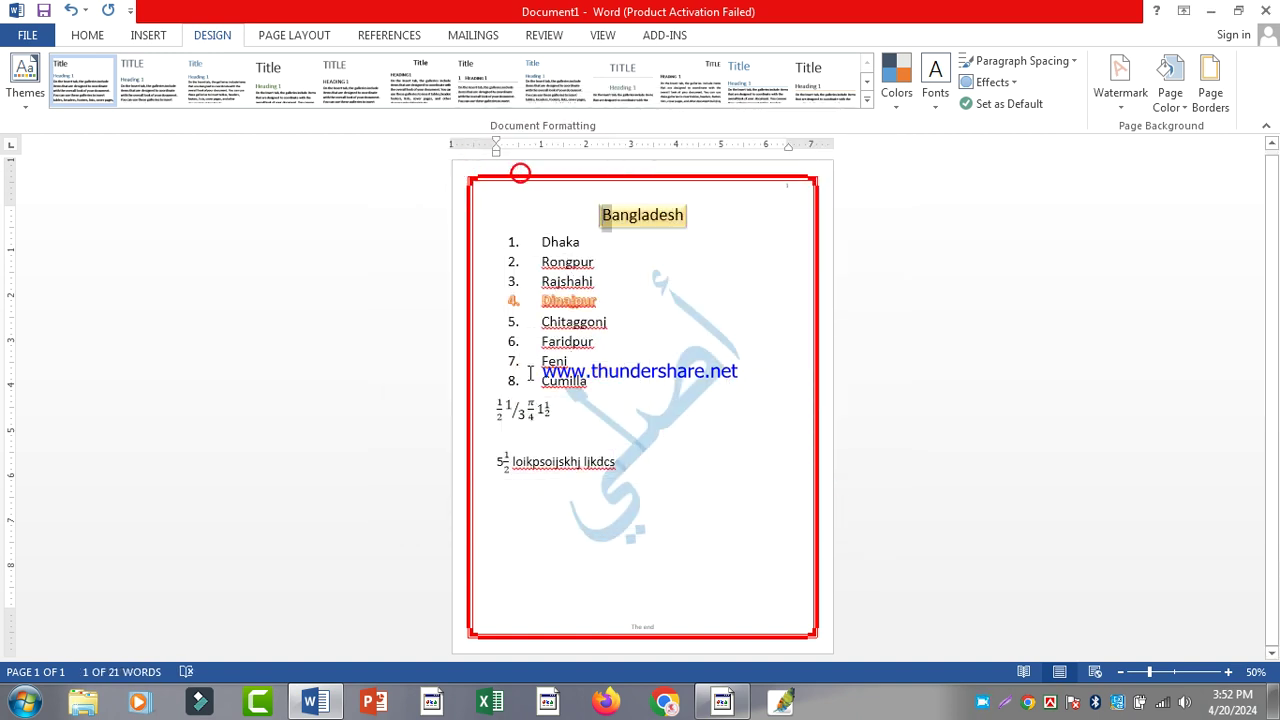
{"action": "left_click", "coordinate": [631, 479]}
Try the Custom, None and Box settings for the page border and compare their previews
{"action": "left_click", "coordinate": [1212, 95]}
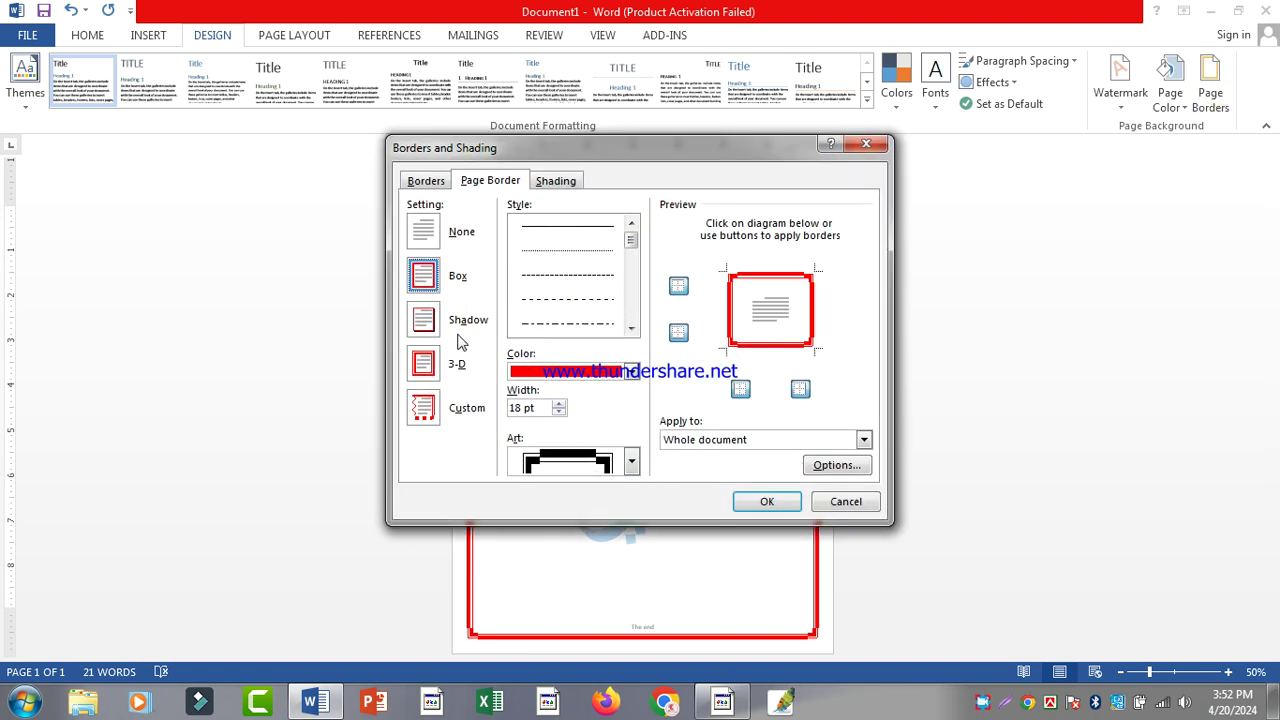
{"action": "left_click", "coordinate": [425, 180]}
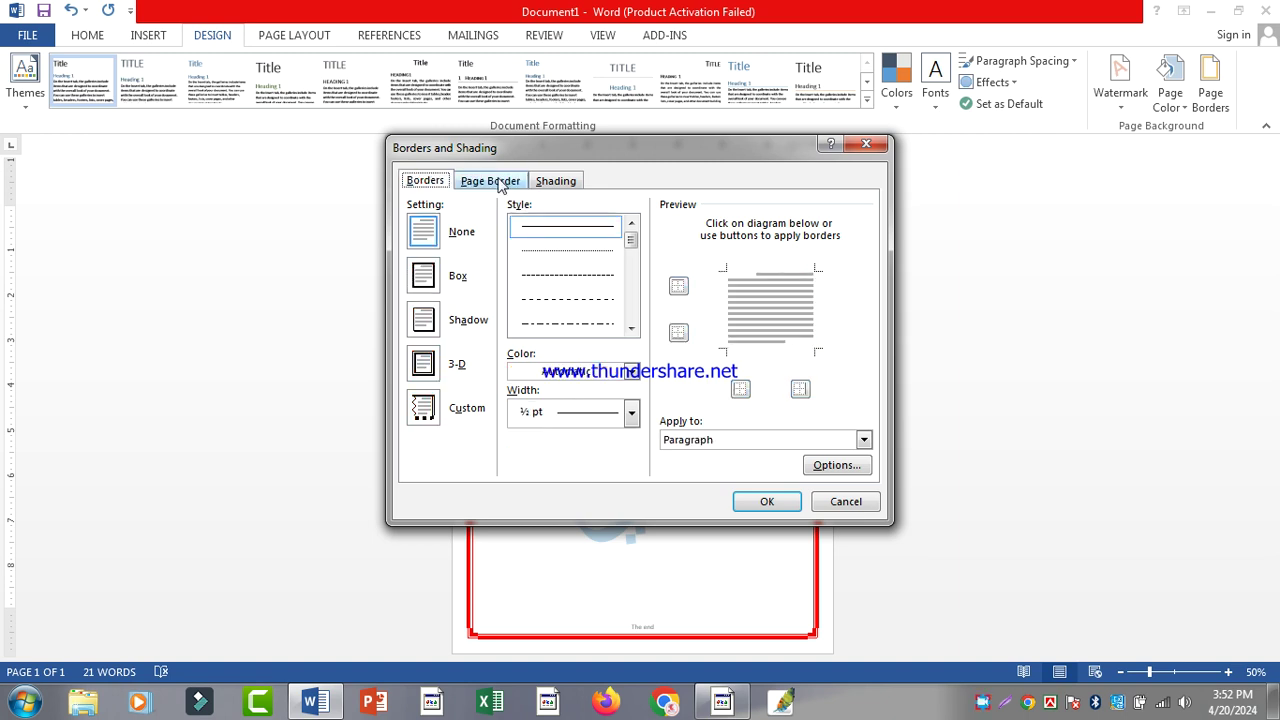
{"action": "left_click", "coordinate": [497, 180]}
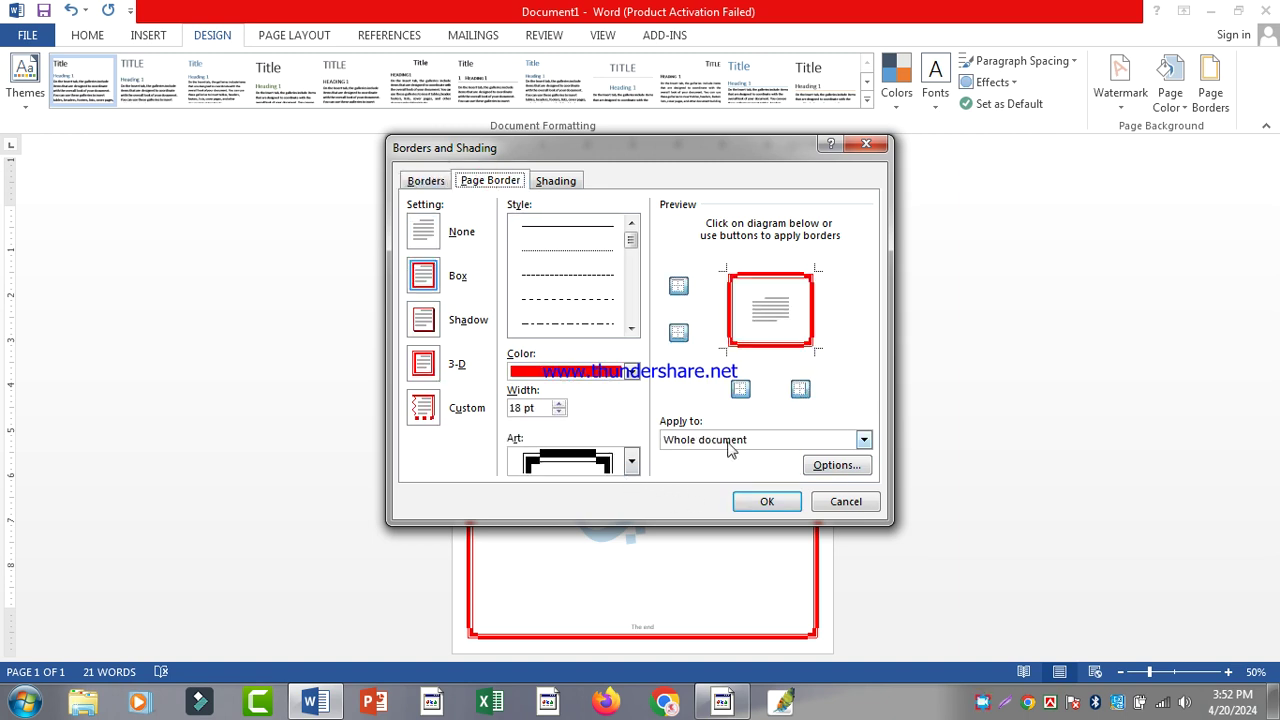
{"action": "left_click", "coordinate": [423, 408]}
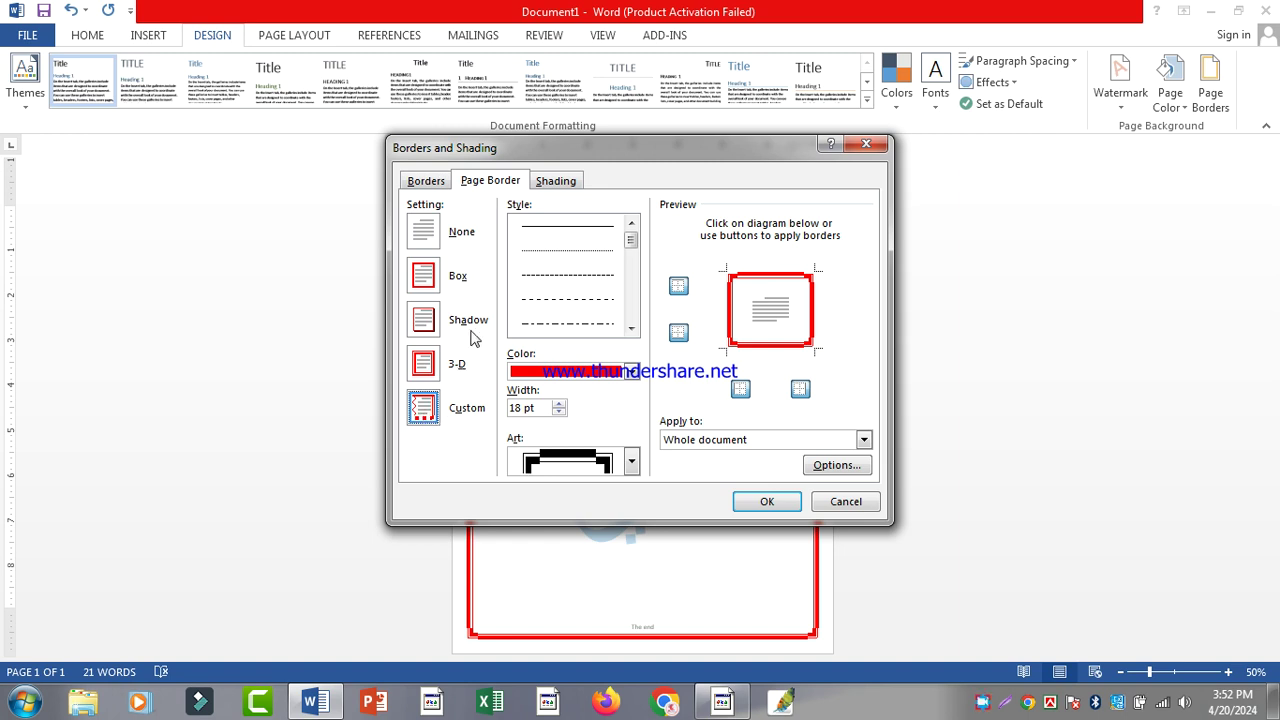
{"action": "left_click", "coordinate": [423, 240]}
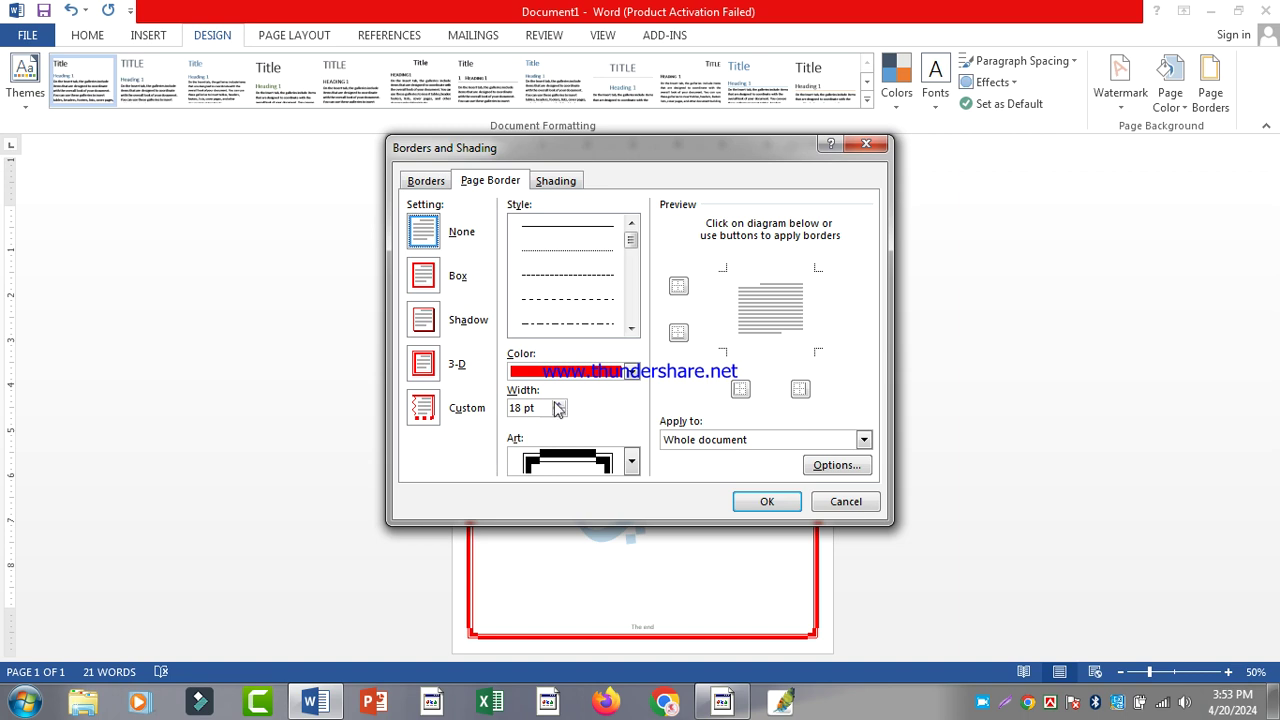
{"action": "left_click", "coordinate": [421, 284]}
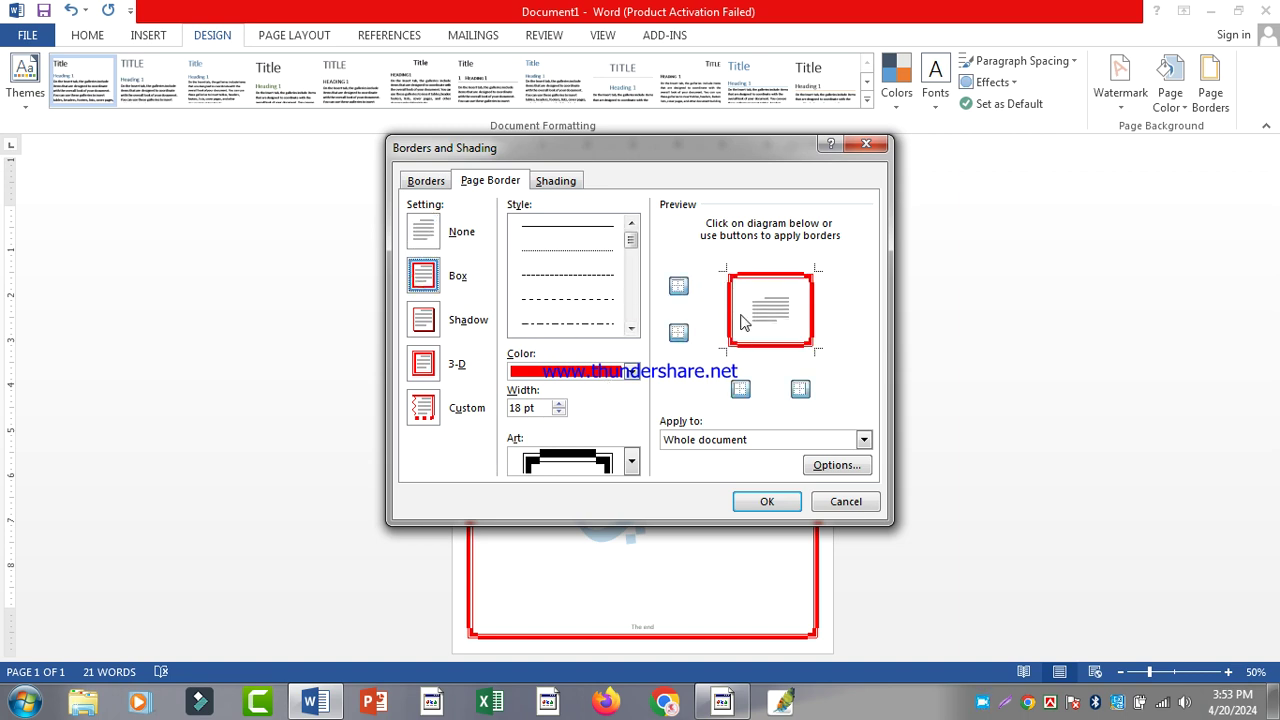
{"action": "left_click", "coordinate": [421, 235]}
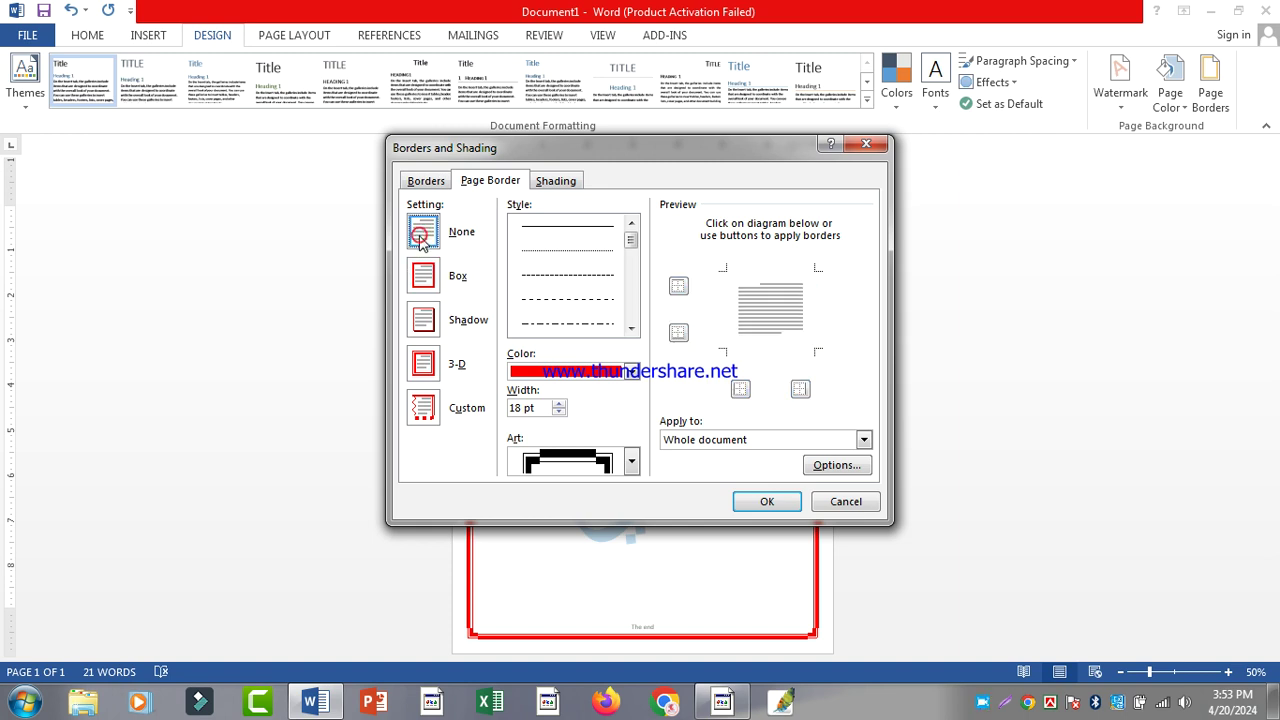
{"action": "left_click", "coordinate": [424, 280]}
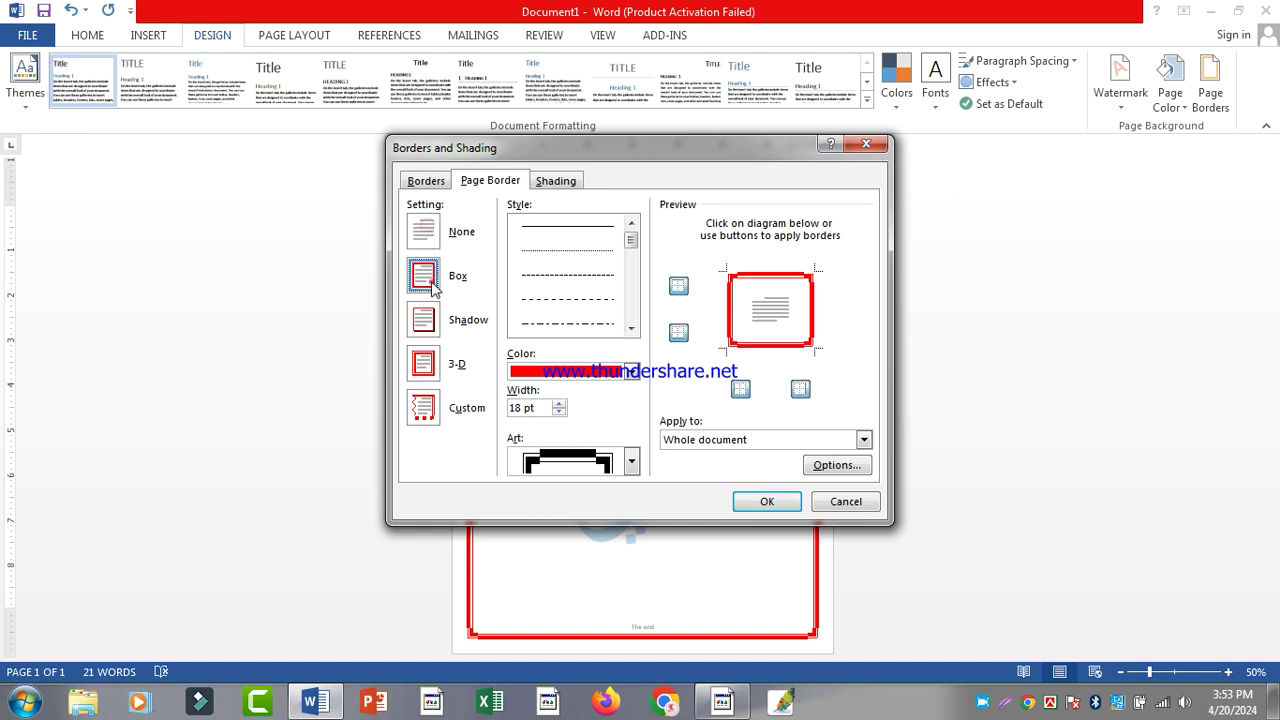
Remove the left and right sides of the page border, apply it to the document, and undo the change
{"action": "left_click", "coordinate": [729, 314]}
{"action": "left_click", "coordinate": [812, 316]}
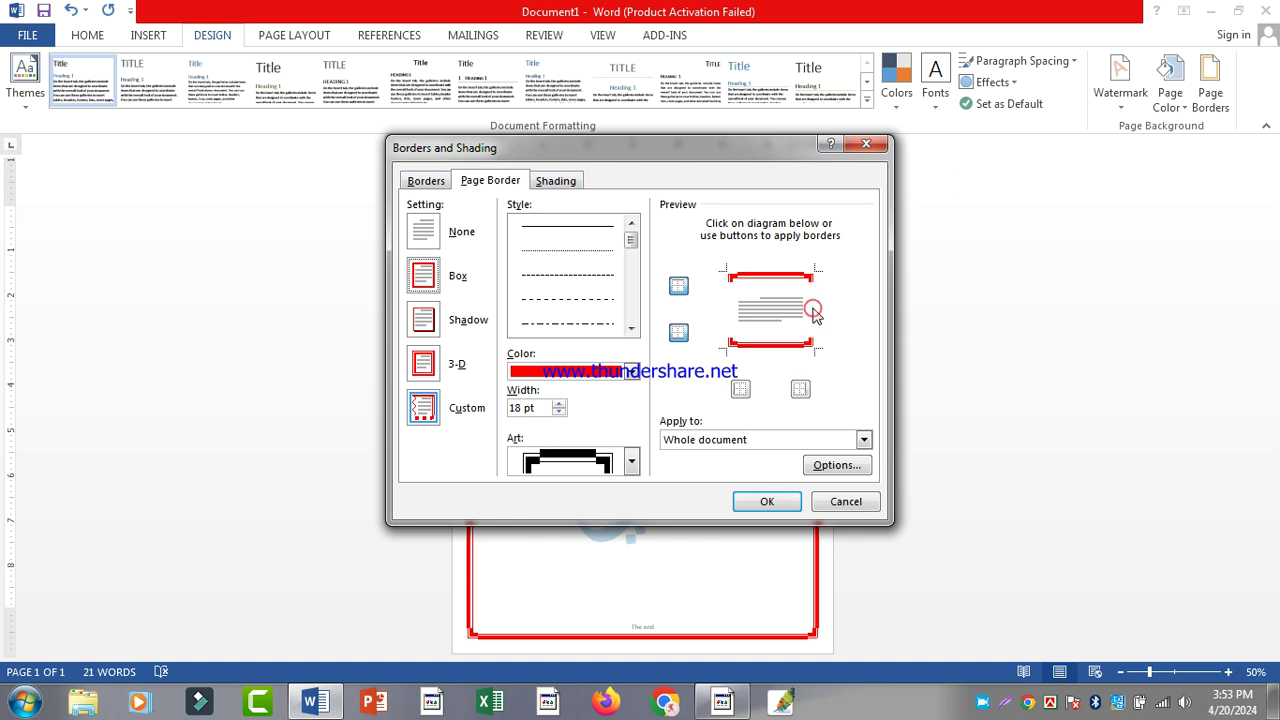
{"action": "left_click", "coordinate": [750, 502]}
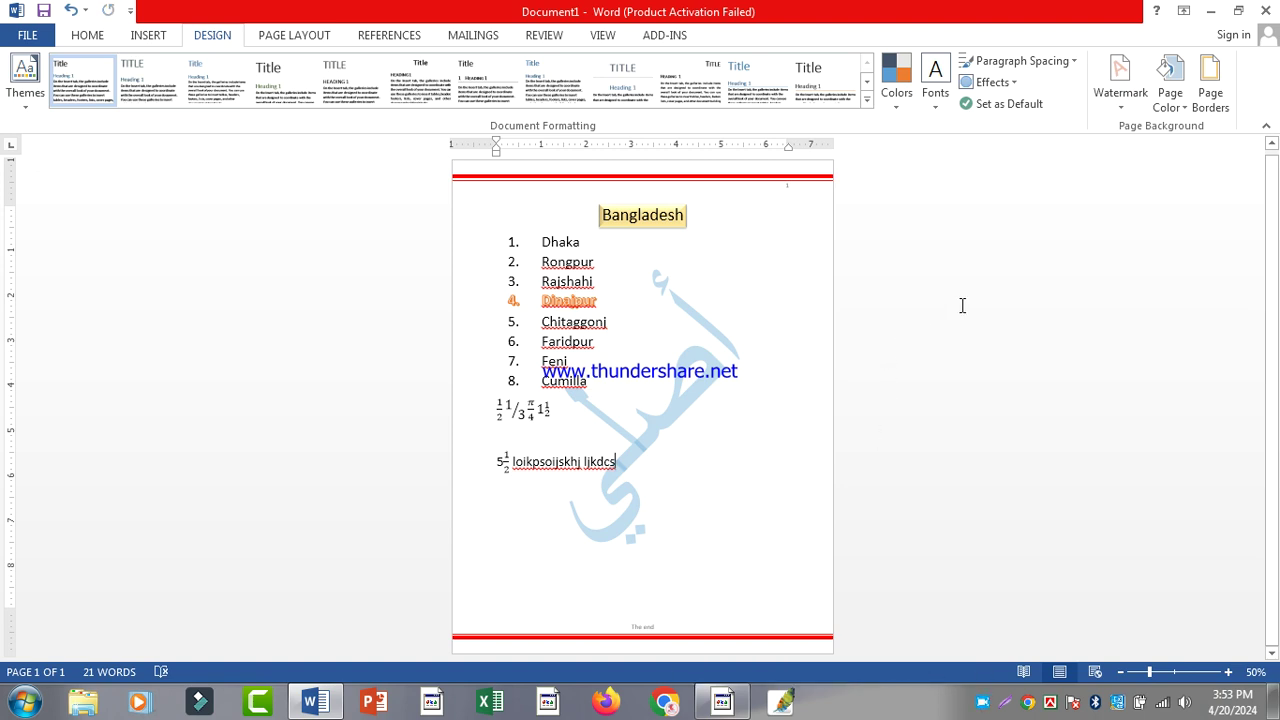
{"action": "key", "text": "ctrl+z"}
Toggle the individual sides of the page border off and back on, and apply the complete four-sided border
{"action": "left_click", "coordinate": [1210, 92]}
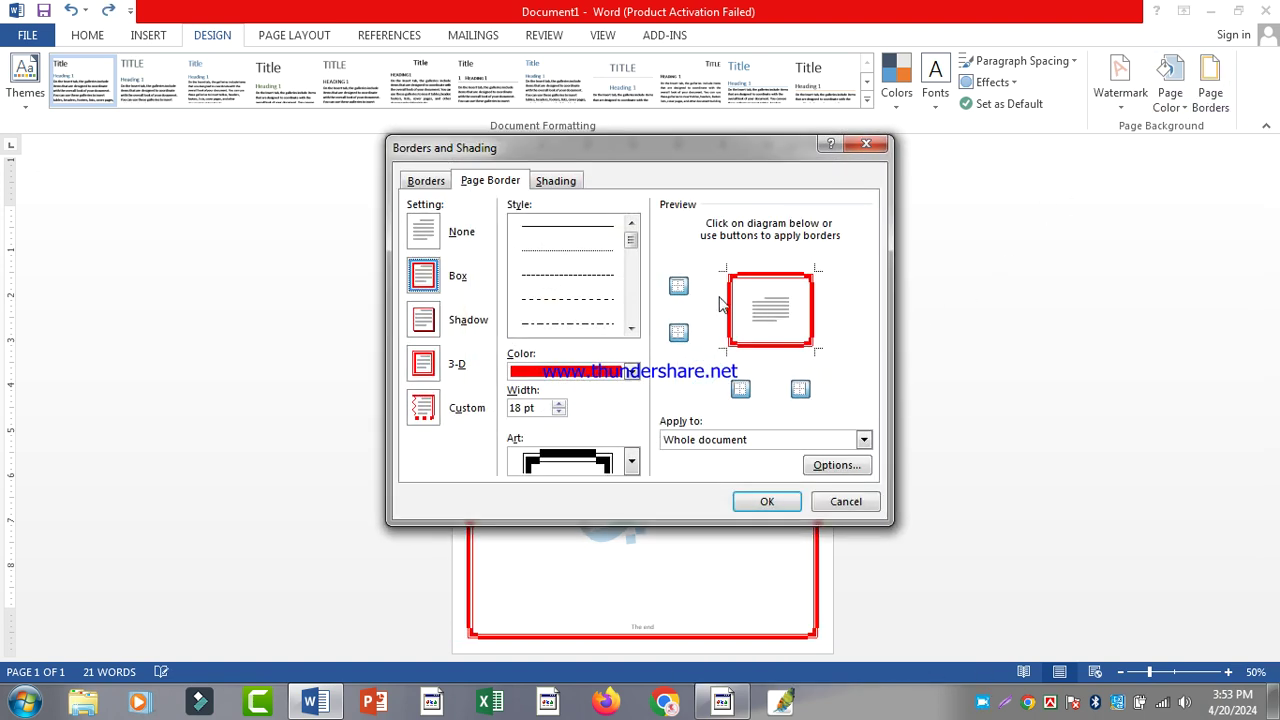
{"action": "left_click", "coordinate": [678, 287]}
{"action": "left_click", "coordinate": [679, 333]}
{"action": "left_click", "coordinate": [680, 289]}
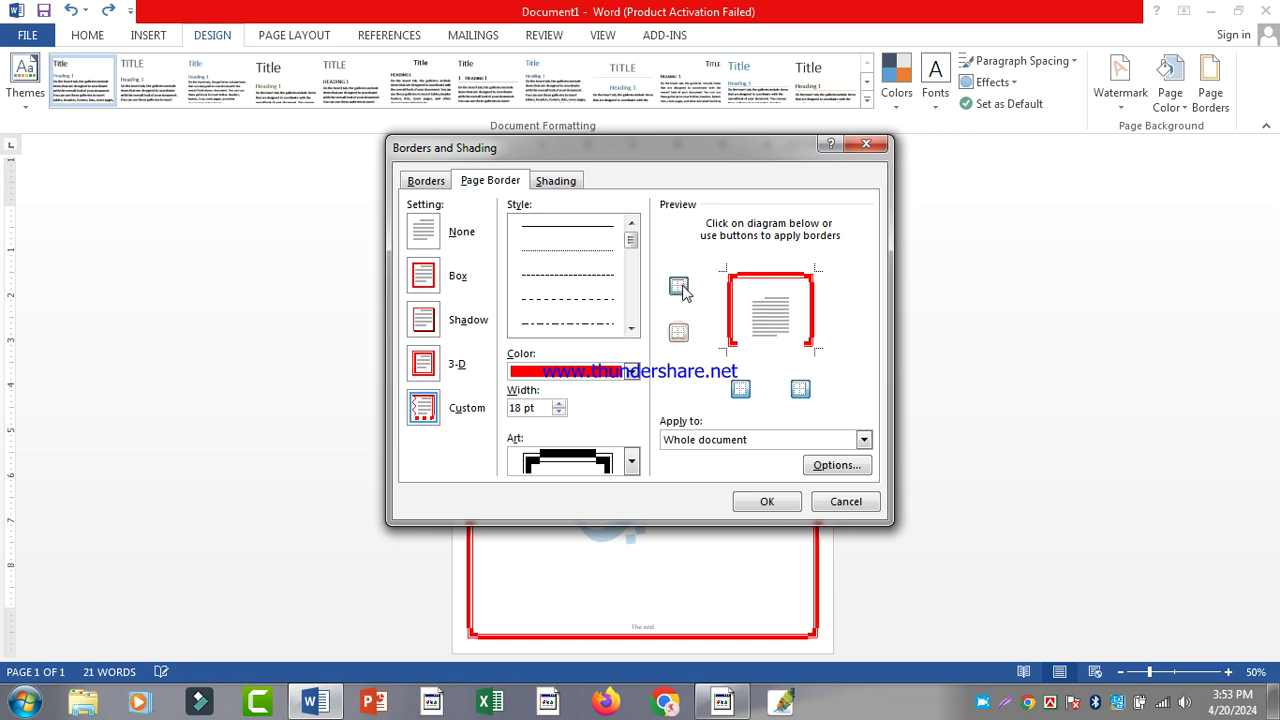
{"action": "left_click", "coordinate": [679, 333]}
{"action": "left_click", "coordinate": [740, 389]}
{"action": "left_click", "coordinate": [789, 389]}
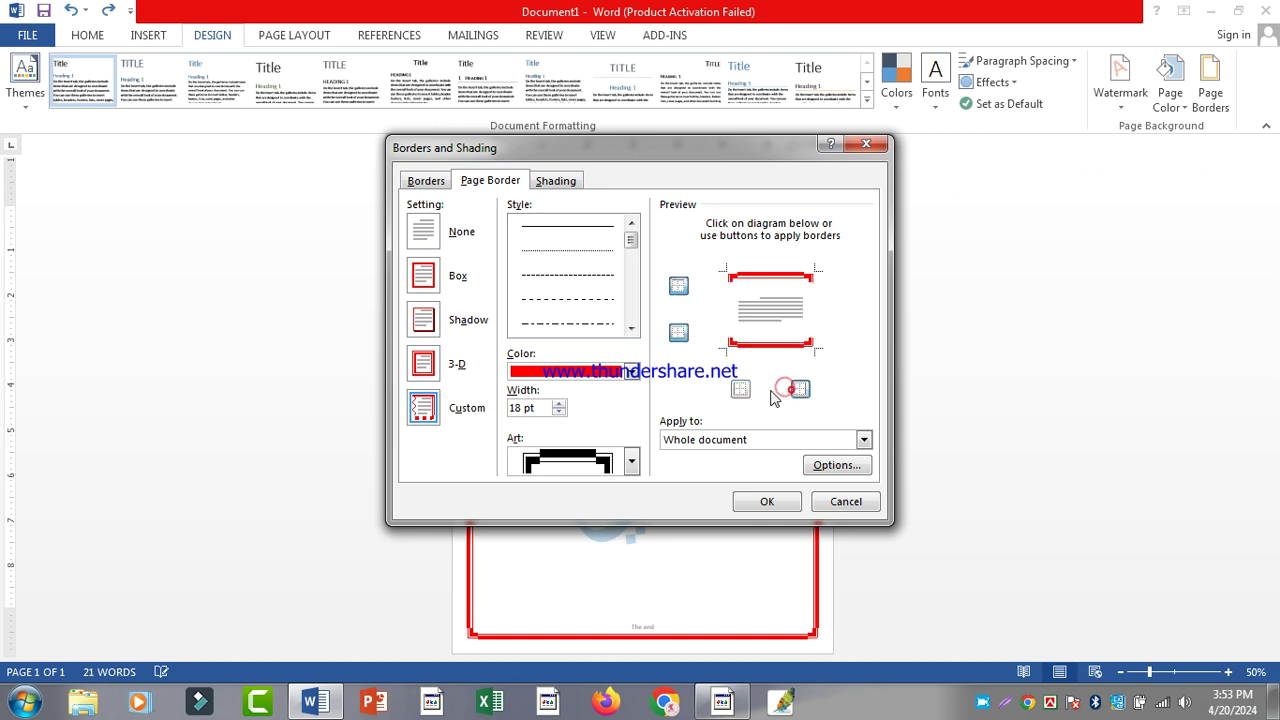
{"action": "left_click", "coordinate": [741, 389]}
{"action": "left_click", "coordinate": [800, 389]}
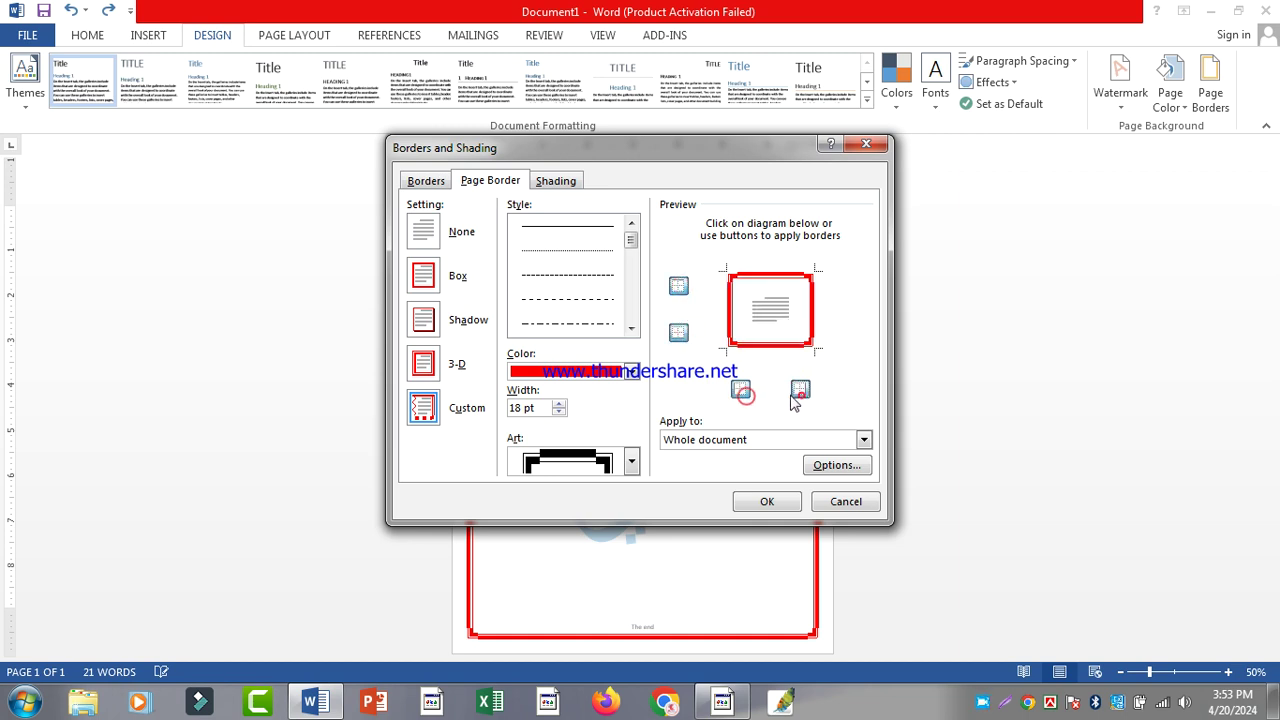
{"action": "left_click", "coordinate": [763, 502]}
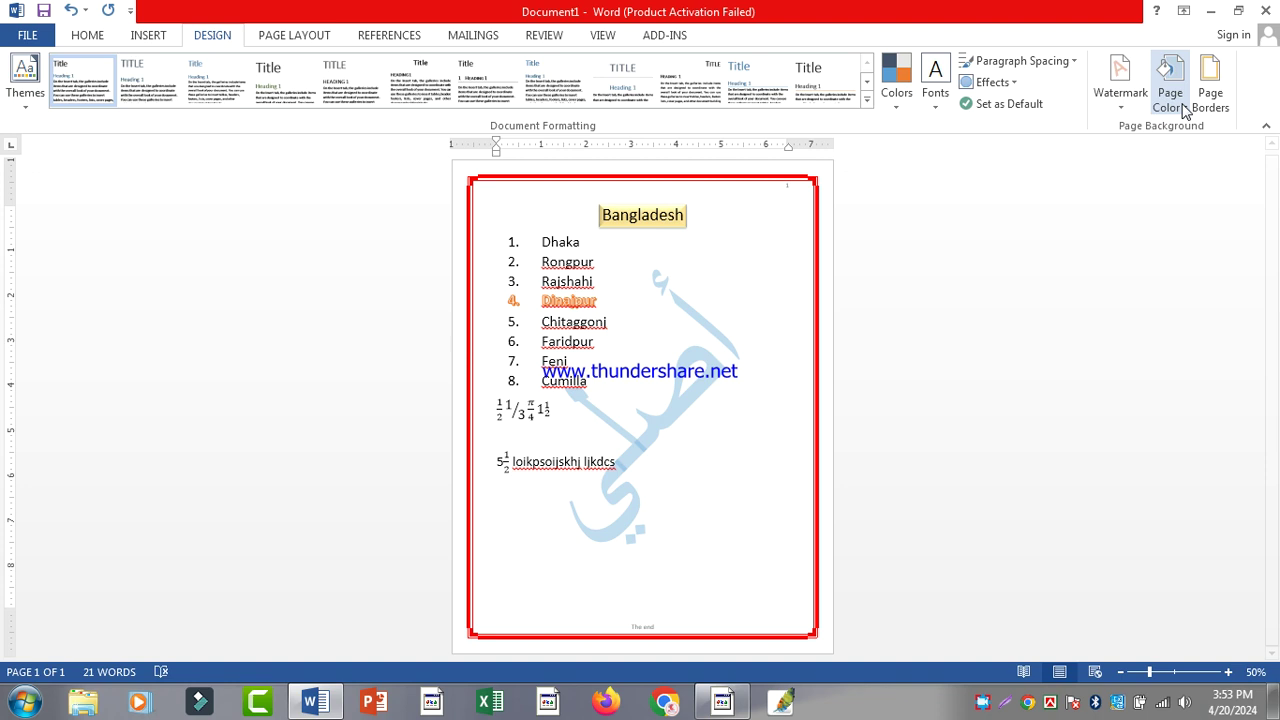
{"action": "left_click", "coordinate": [294, 40]}
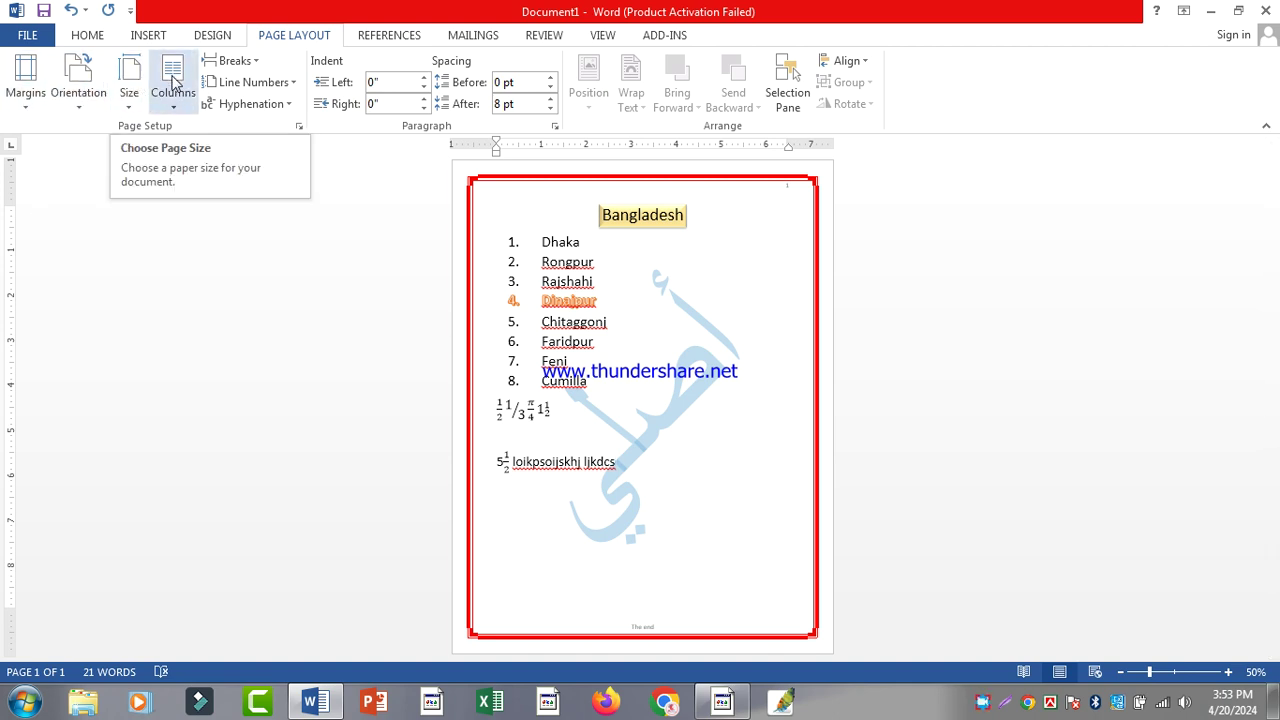
{"action": "left_click", "coordinate": [518, 106]}
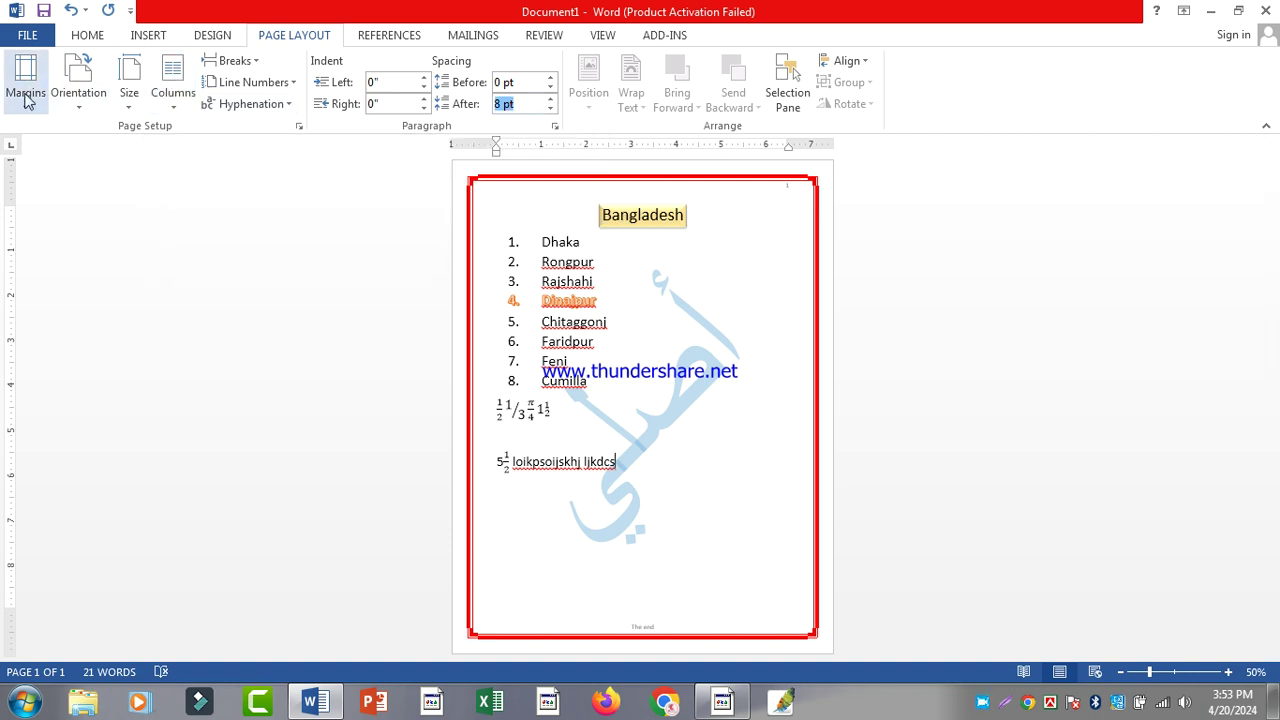
{"action": "left_click", "coordinate": [534, 202]}
{"action": "scroll", "coordinate": [494, 378], "scroll_direction": "up", "scroll_amount": 7, "text": "ctrl"}
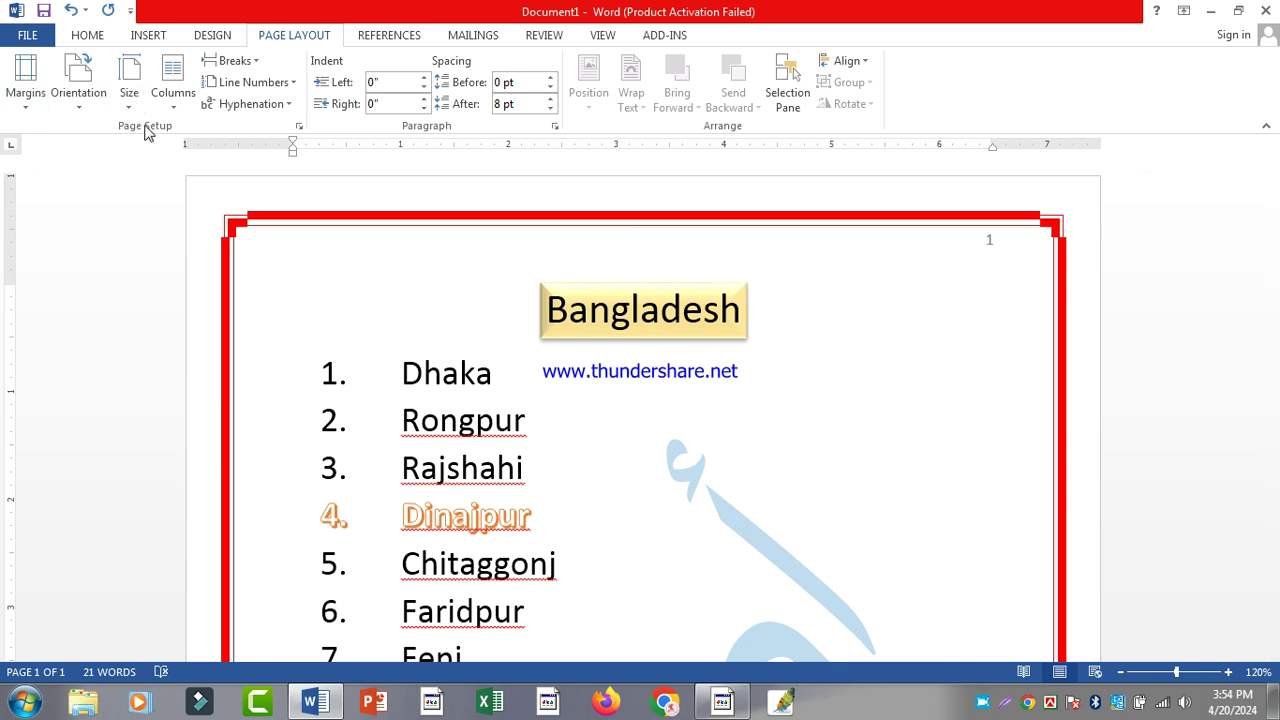
Remove the page border from the whole document and check the page without it
{"action": "left_click", "coordinate": [200, 36]}
{"action": "left_click", "coordinate": [1212, 78]}
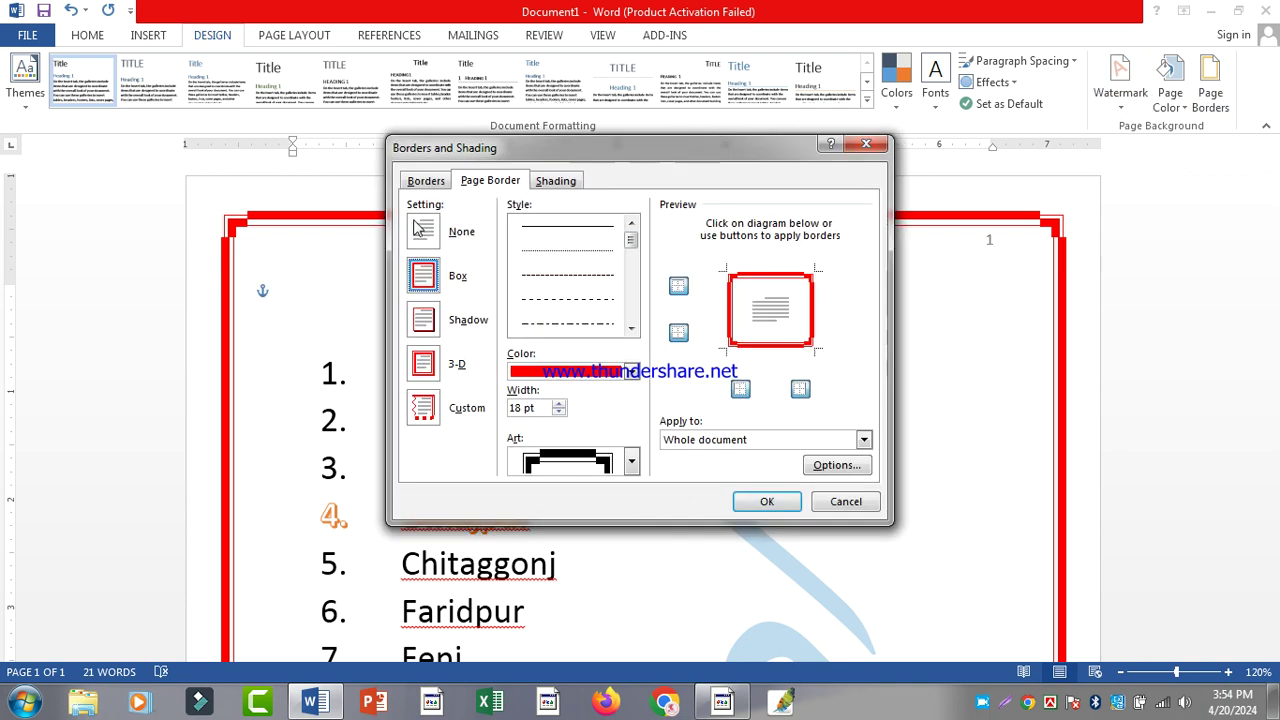
{"action": "left_click", "coordinate": [418, 228]}
{"action": "left_click", "coordinate": [759, 503]}
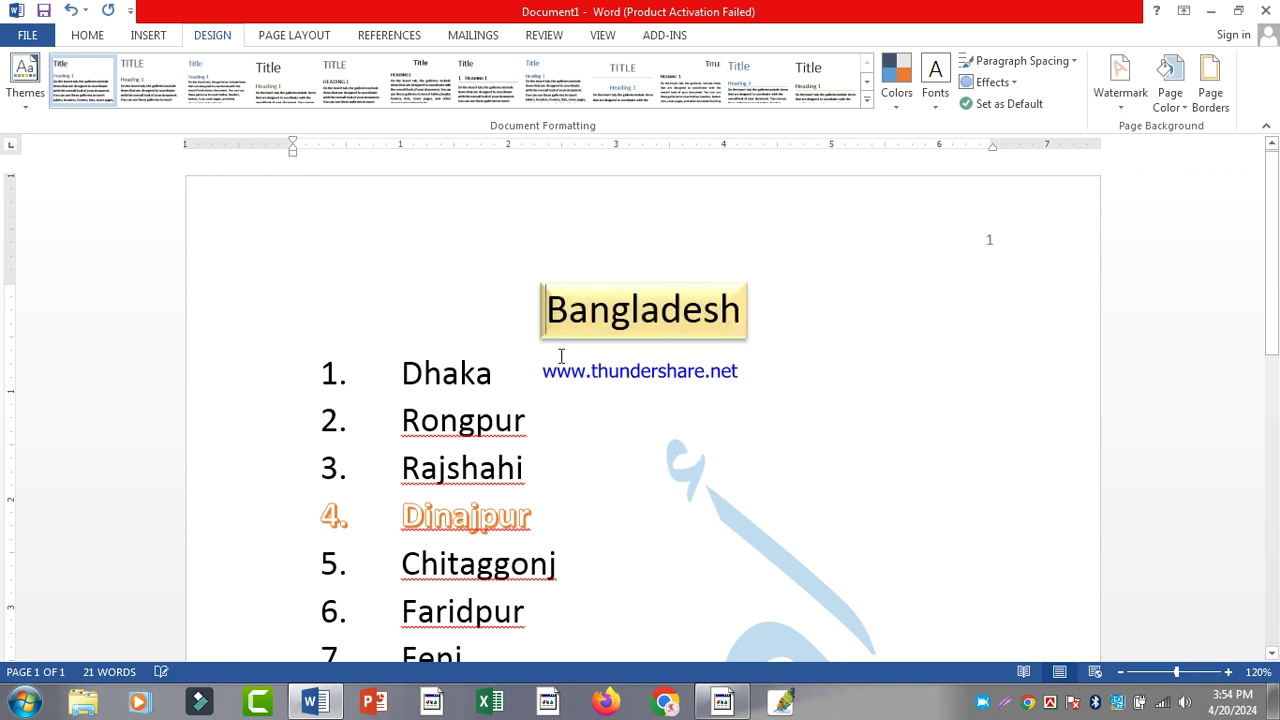
{"action": "scroll", "coordinate": [578, 348], "scroll_direction": "down", "scroll_amount": 4}
{"action": "scroll", "coordinate": [349, 280], "scroll_direction": "up", "scroll_amount": 4}
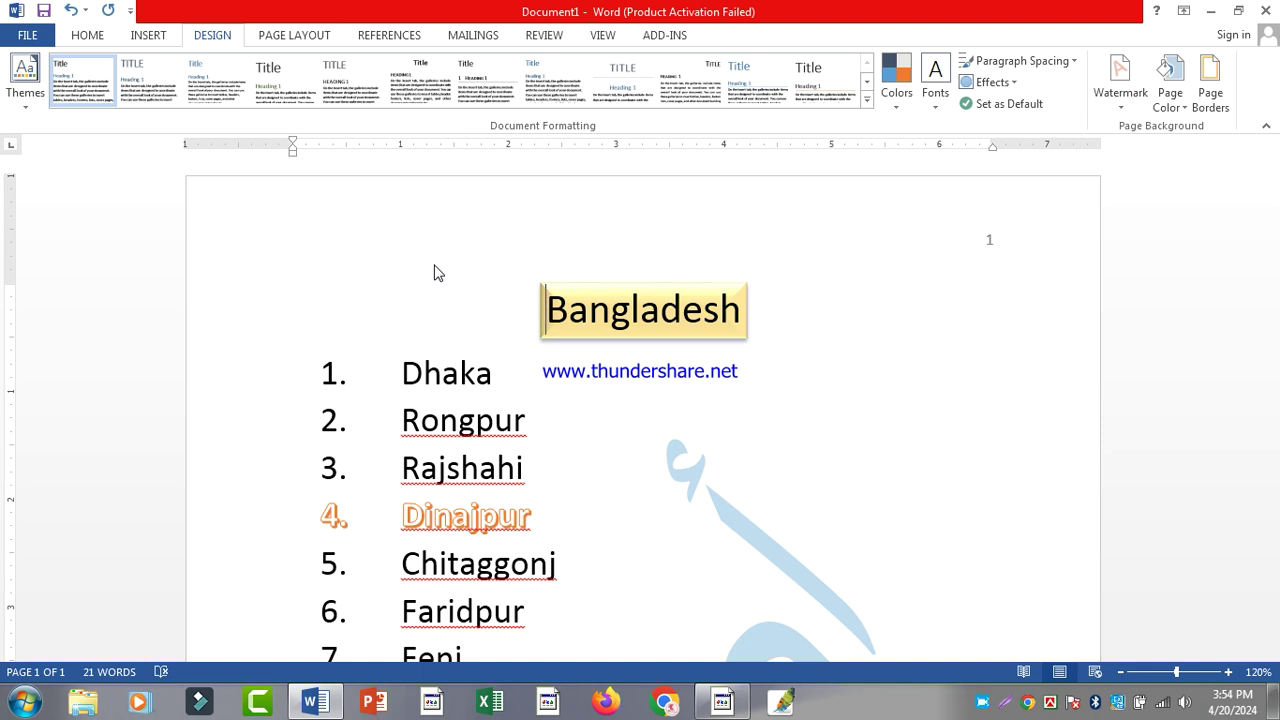
Apply the Moderate margins preset to the document, with 1" top and bottom and 0.75" left and right
{"action": "left_click", "coordinate": [315, 35]}
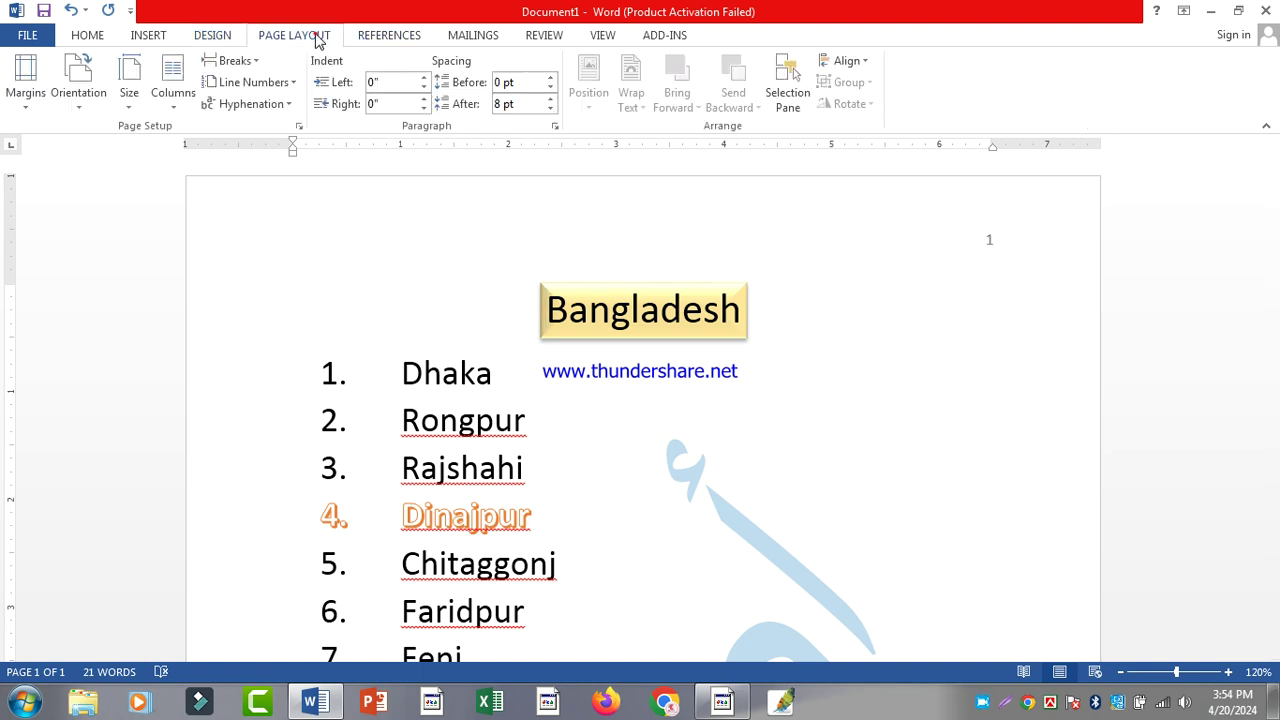
{"action": "left_click", "coordinate": [26, 90]}
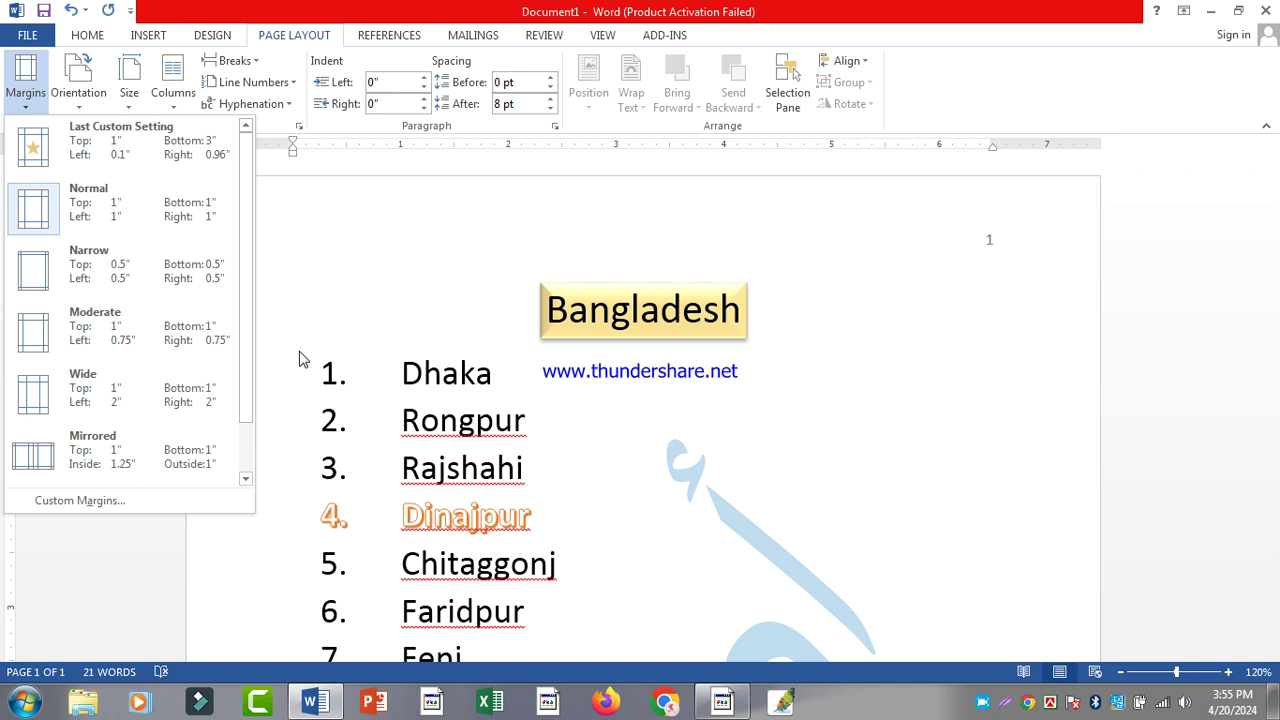
{"action": "left_click", "coordinate": [84, 356]}
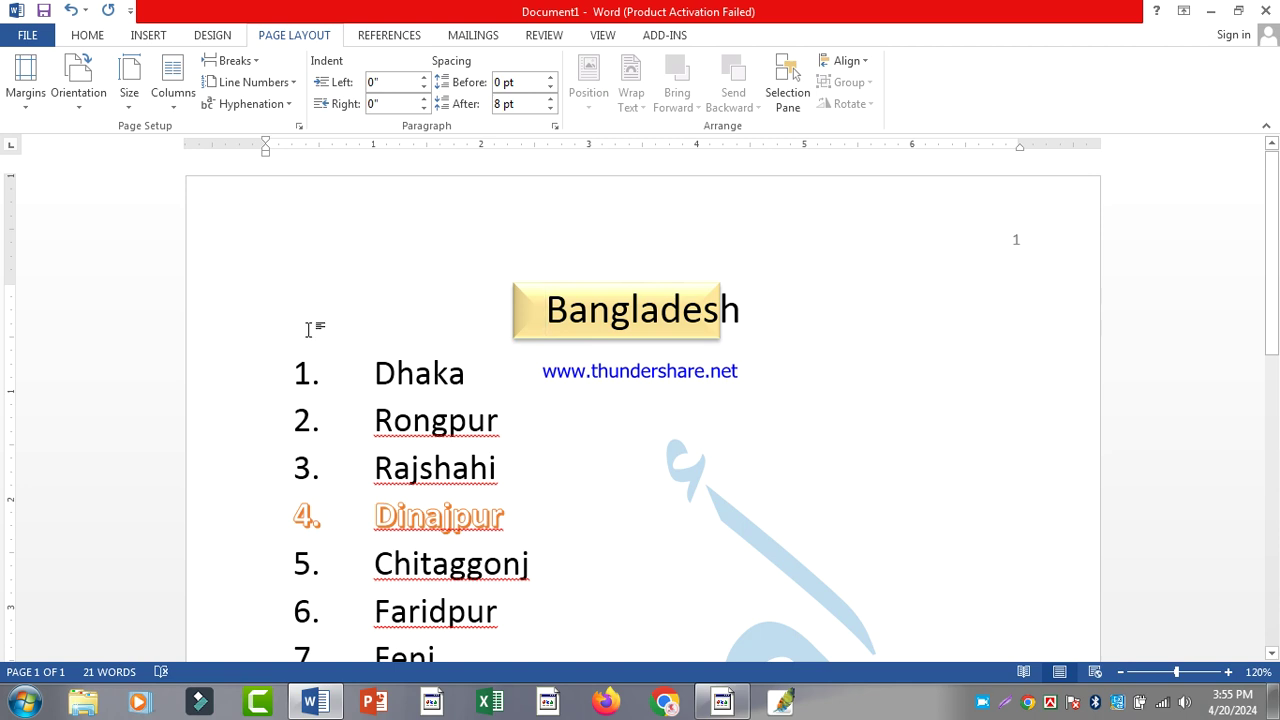
Apply the Wide margins preset to the document, with 1" top and bottom and 2" left and right
{"action": "left_click", "coordinate": [38, 91]}
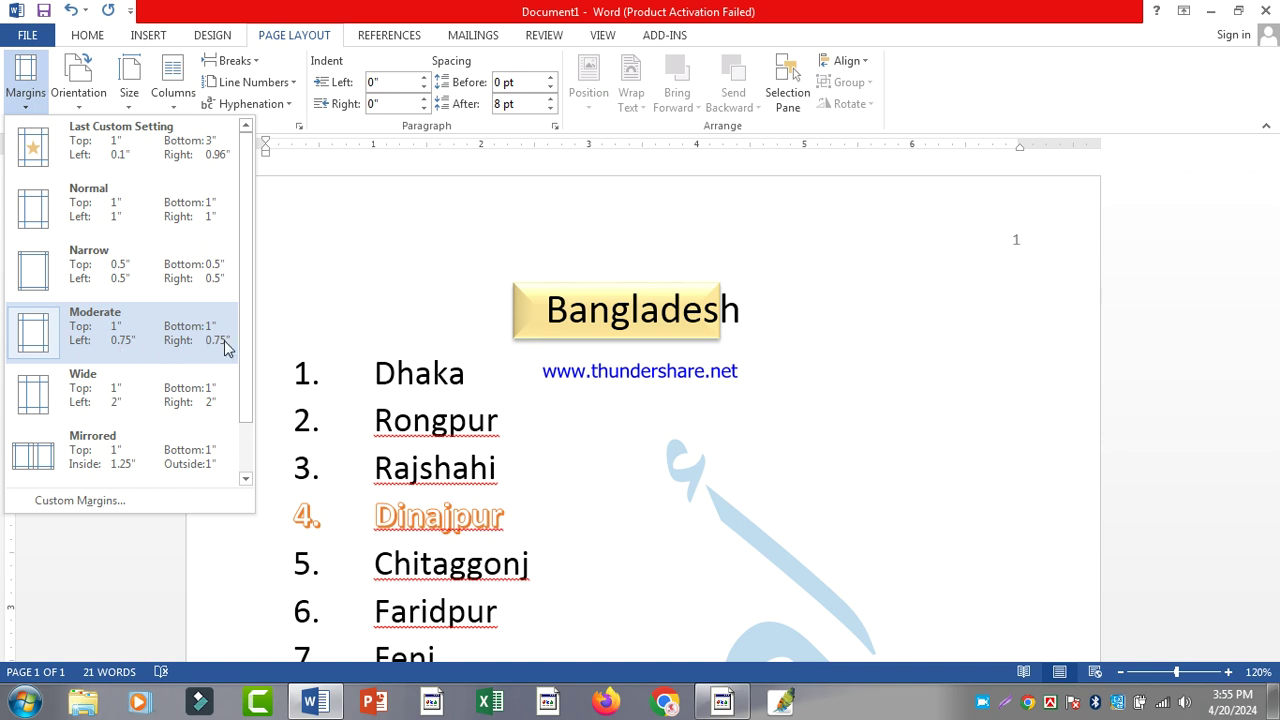
{"action": "scroll", "coordinate": [224, 335], "scroll_direction": "down", "scroll_amount": 1}
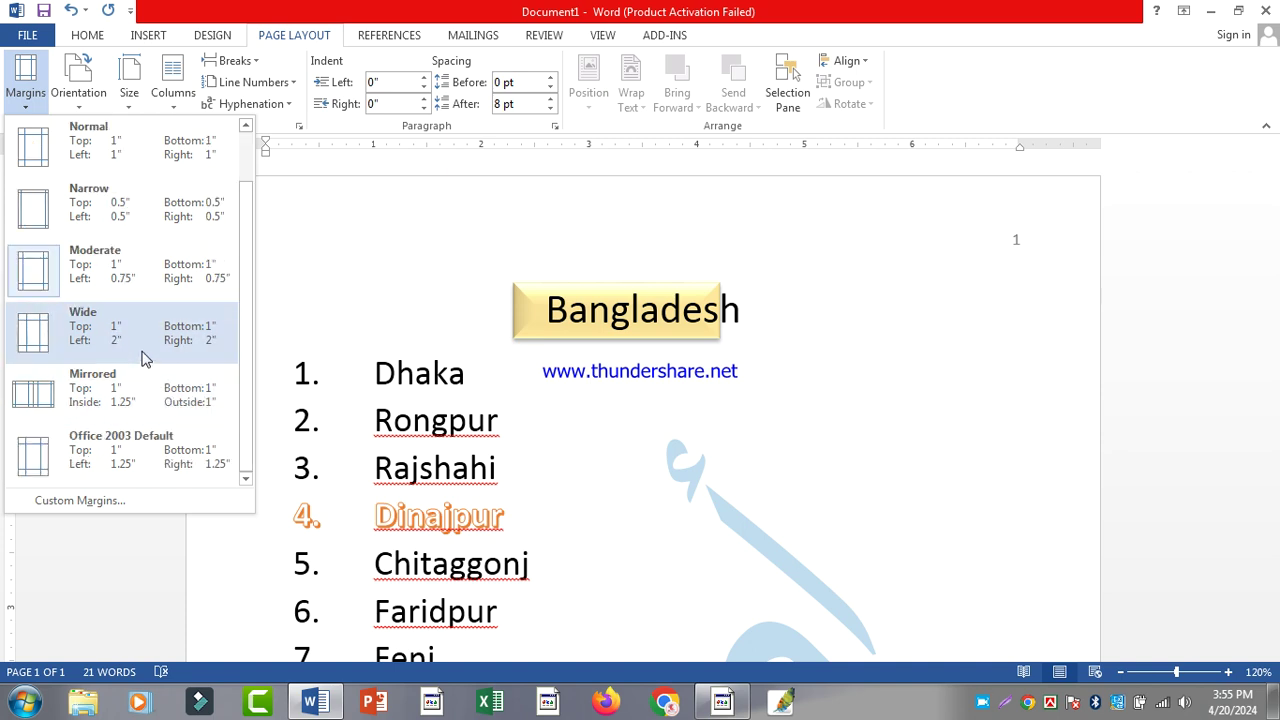
{"action": "left_click", "coordinate": [195, 334]}
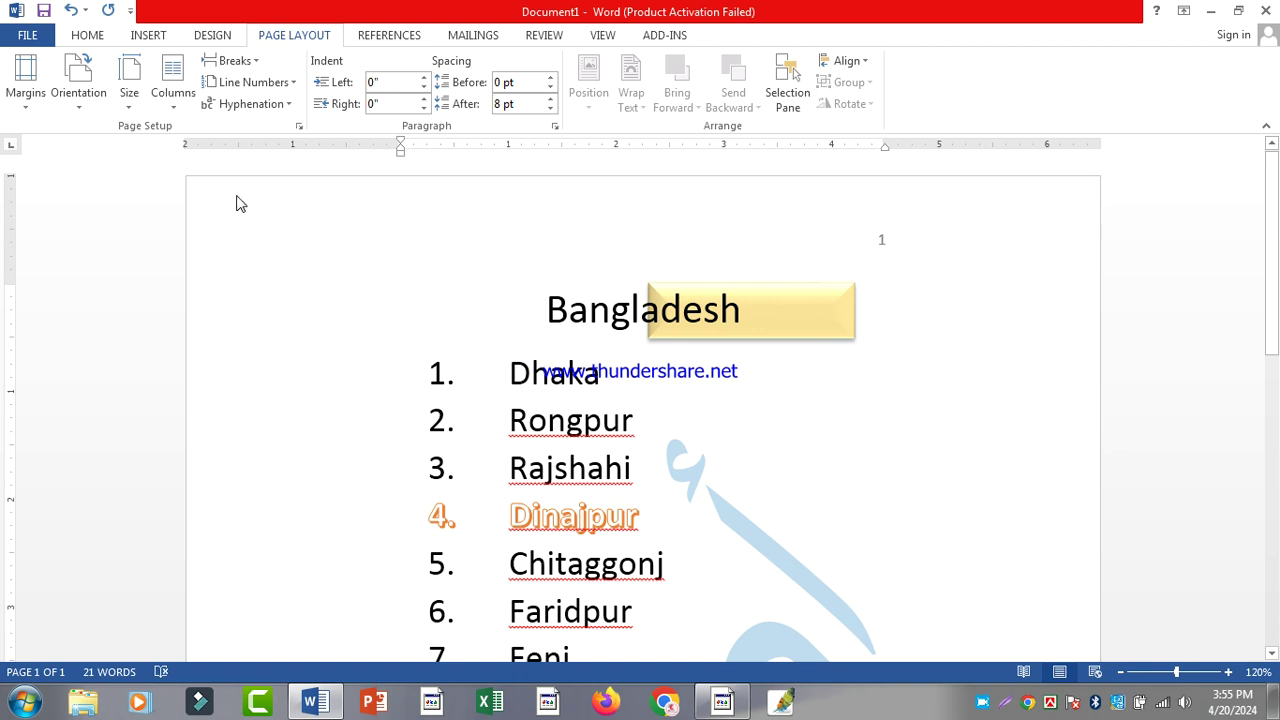
Set custom margins for the whole document with a 4" top margin and 1" left and right margins
{"action": "left_click", "coordinate": [25, 78]}
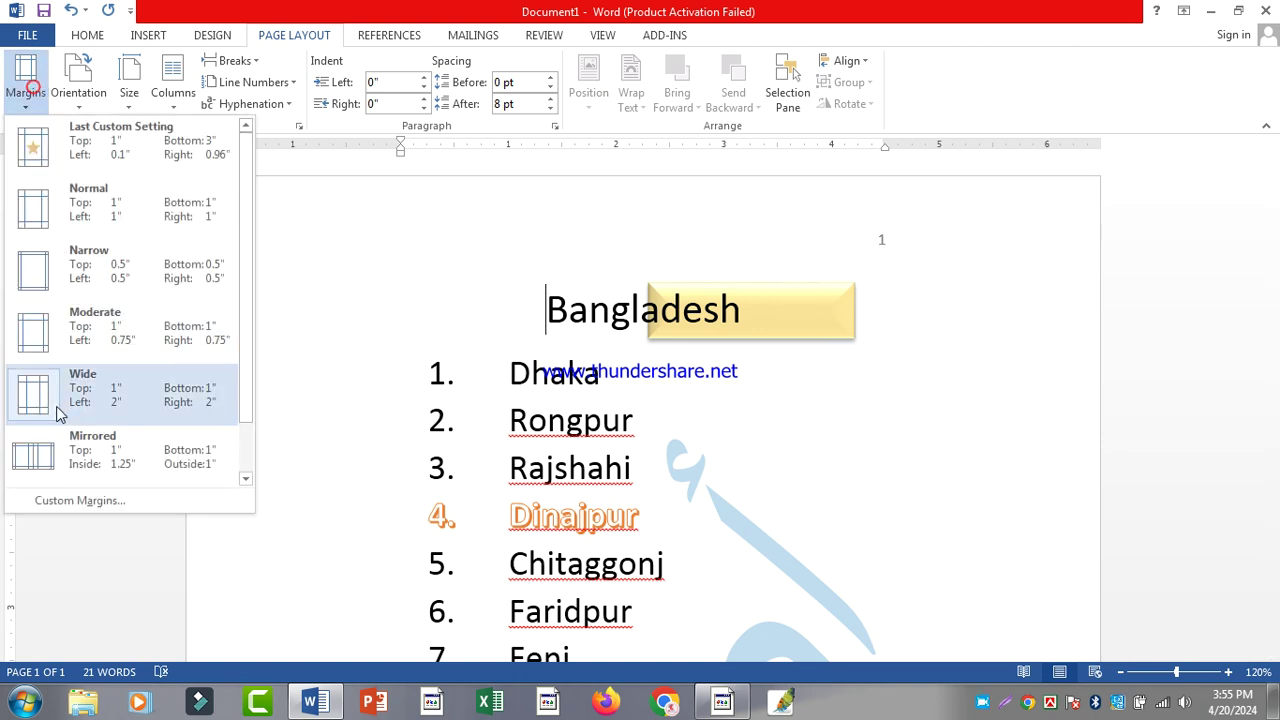
{"action": "left_click", "coordinate": [79, 501]}
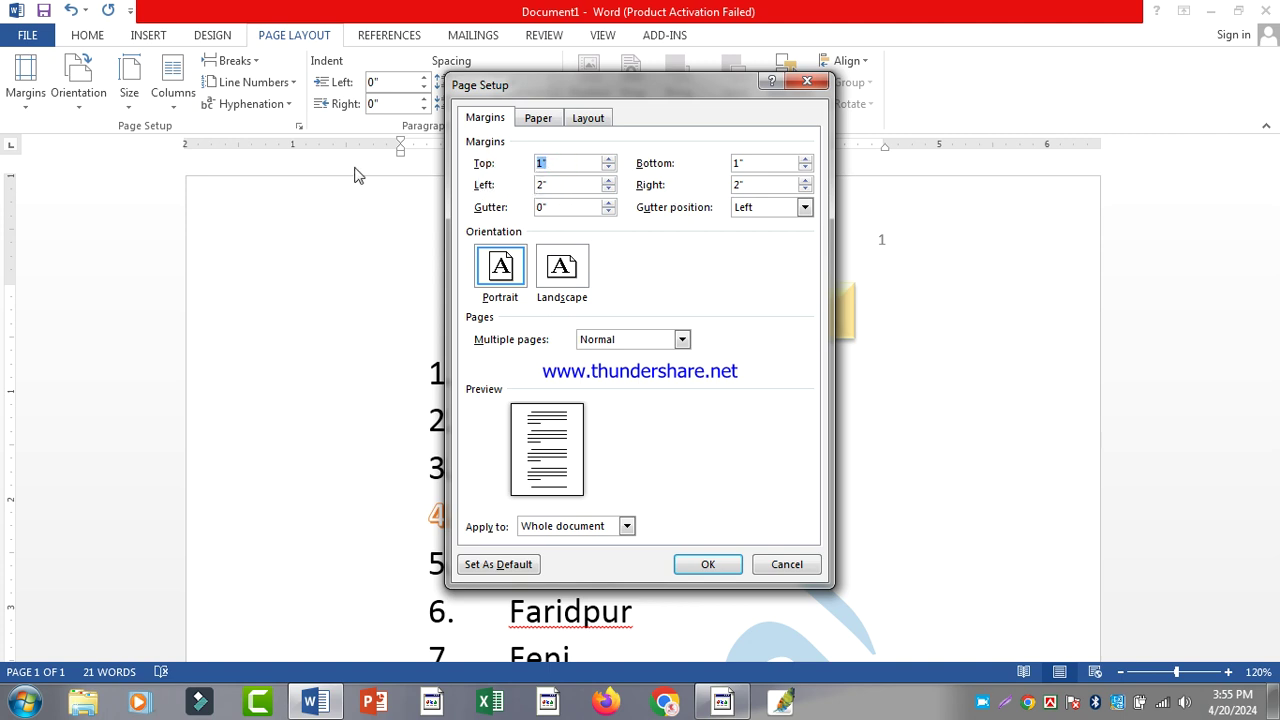
{"action": "type", "text": "4"}
{"action": "left_click", "coordinate": [763, 163]}
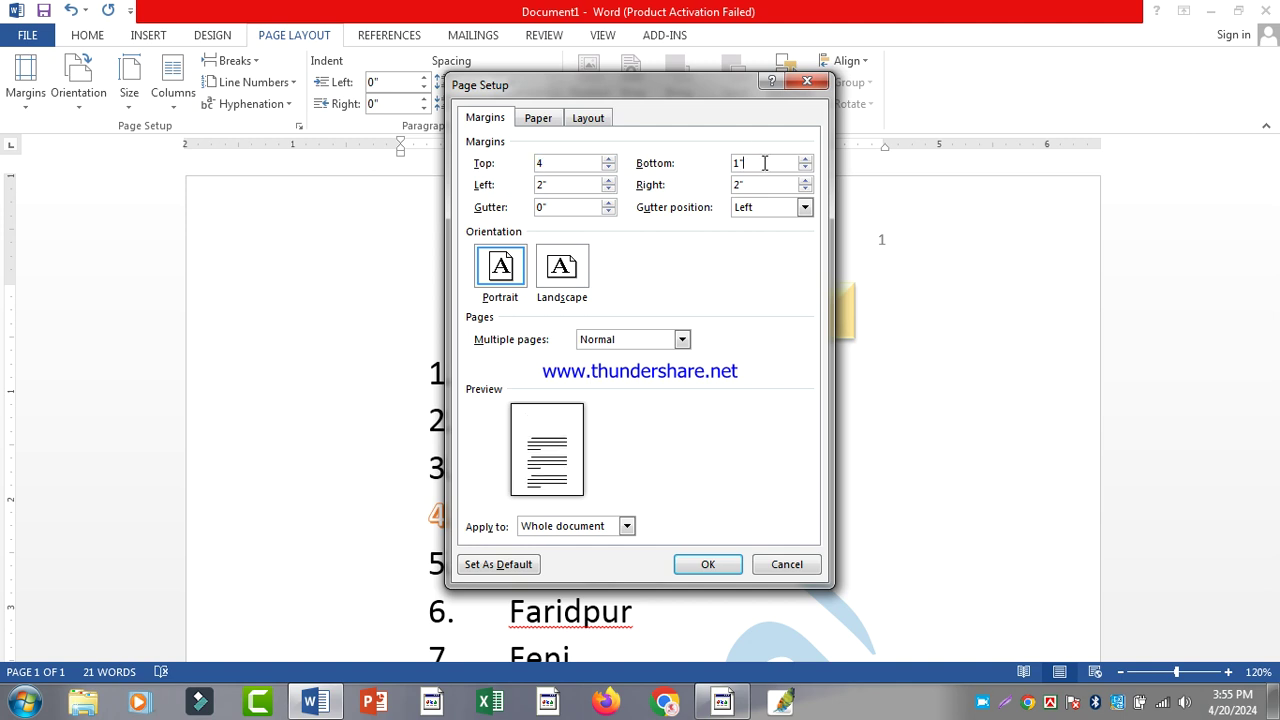
{"action": "double_click", "coordinate": [560, 184]}
{"action": "type", "text": "1"}
{"action": "key", "text": "Tab"}
{"action": "type", "text": "1"}
{"action": "key", "text": "Tab"}
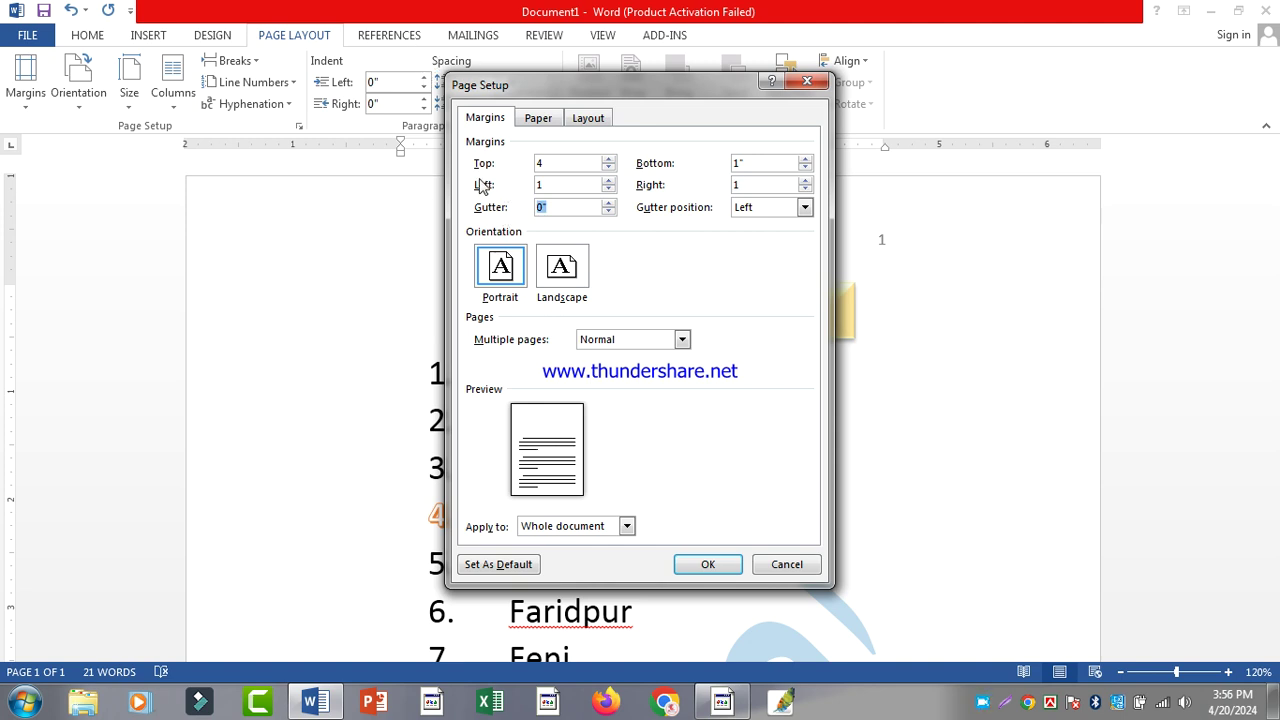
{"action": "left_click", "coordinate": [684, 569]}
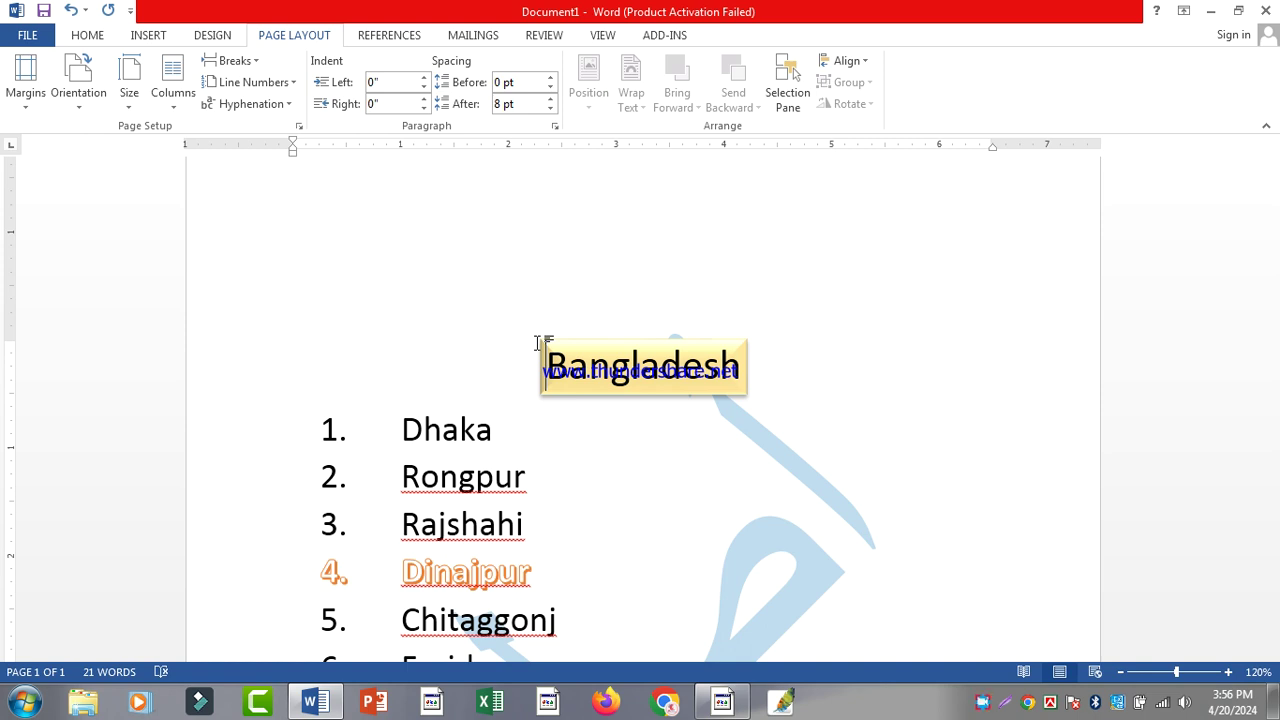
Save a PDF copy of the document as Bangladesh on the Desktop, cancelling the launch of the PDF reader
{"action": "key", "text": "F12"}
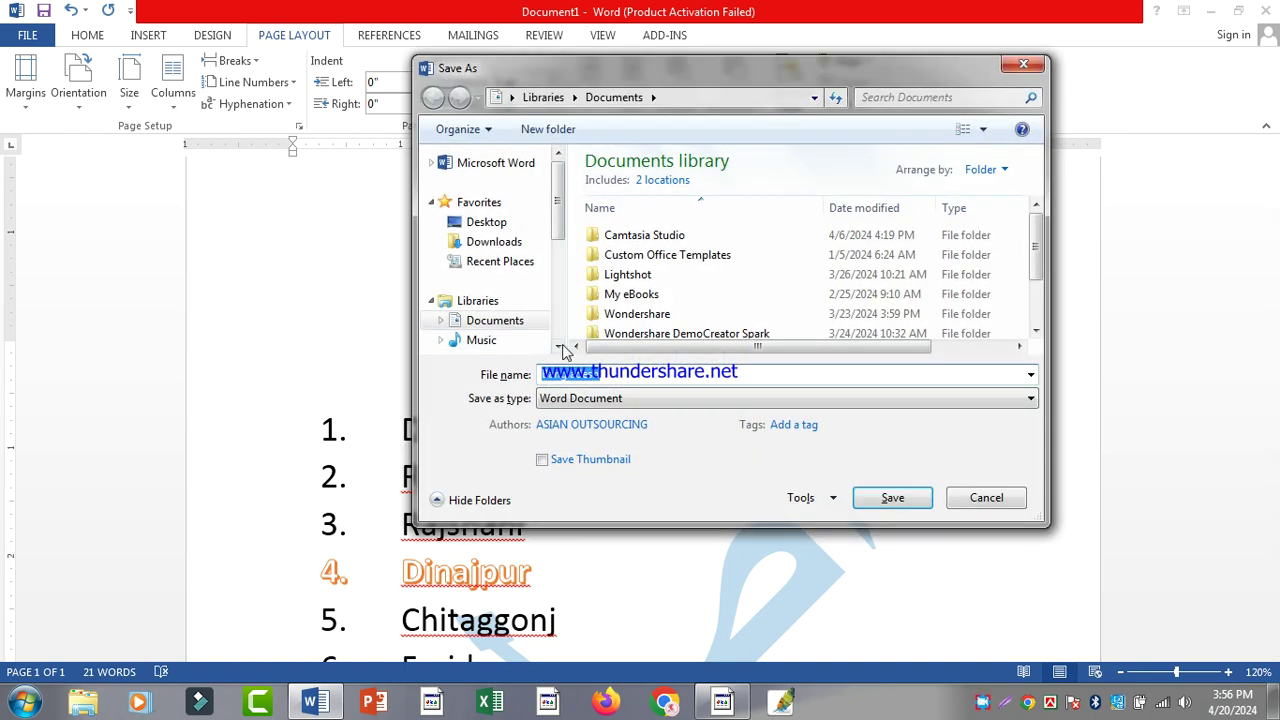
{"action": "left_click", "coordinate": [578, 399]}
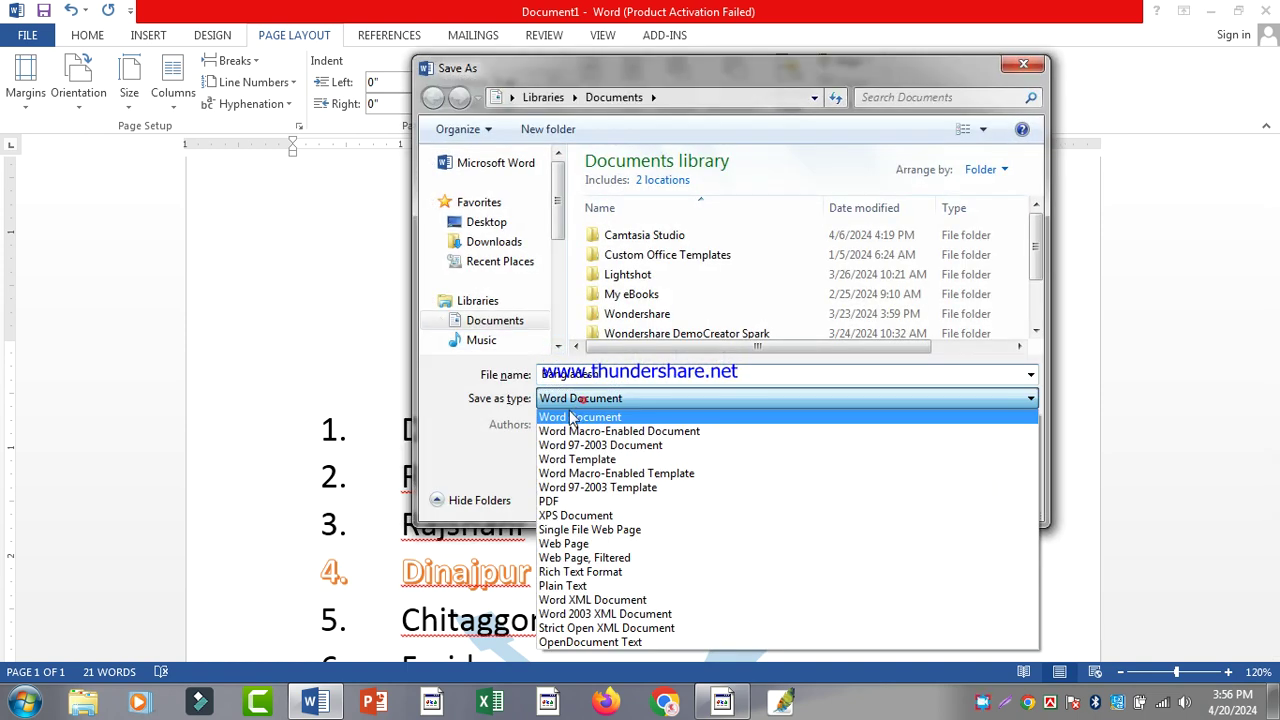
{"action": "left_click", "coordinate": [560, 501]}
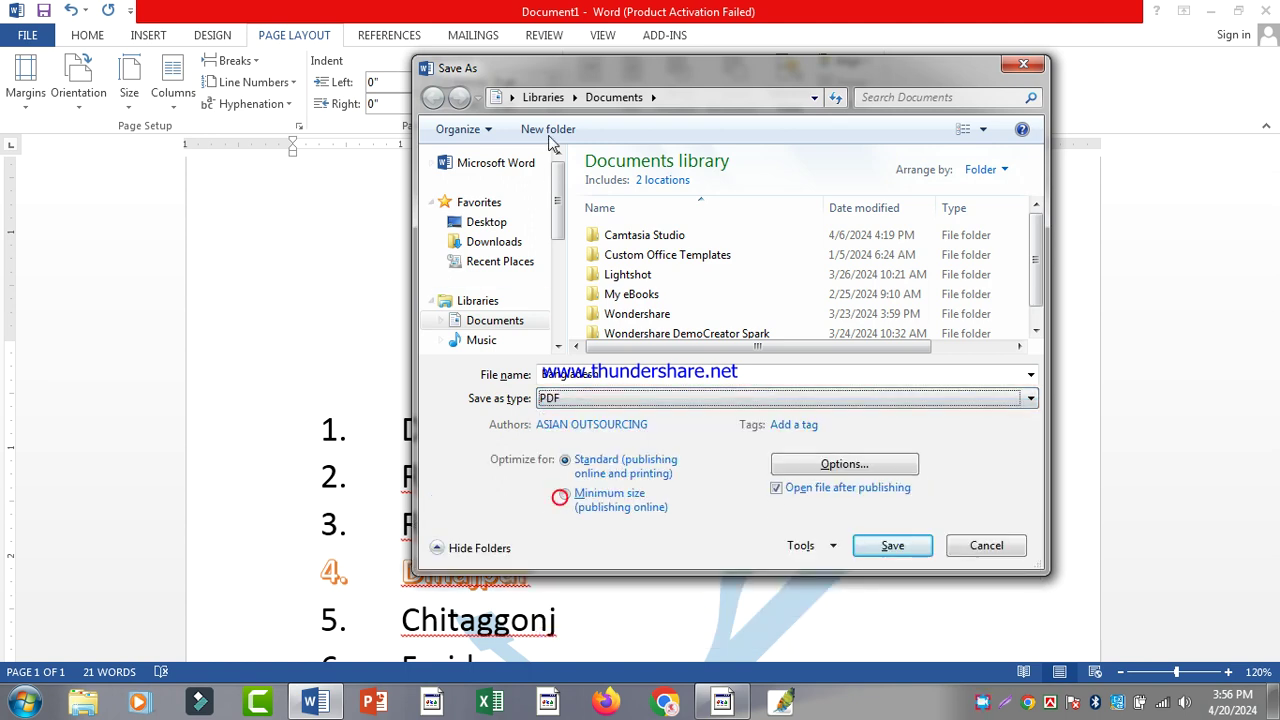
{"action": "left_click_drag", "start_coordinate": [524, 71], "coordinate": [753, 59]}
{"action": "left_click", "coordinate": [718, 212]}
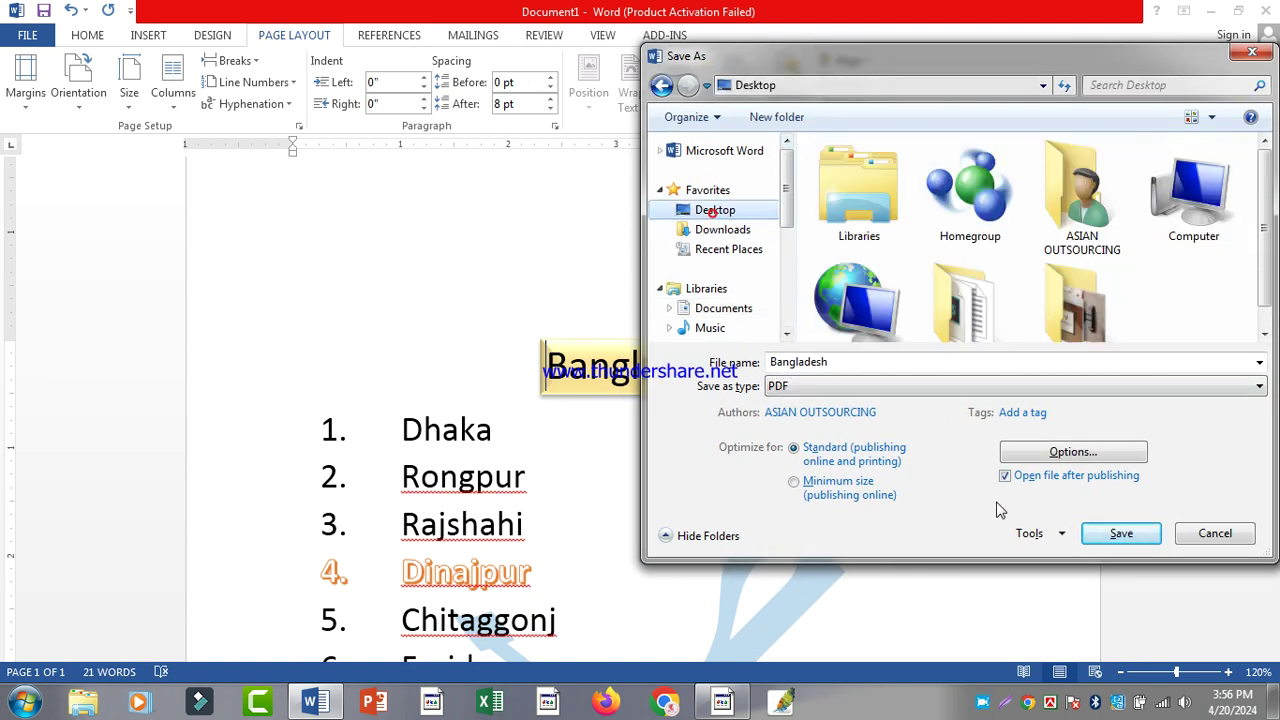
{"action": "left_click", "coordinate": [1096, 534]}
{"action": "scroll", "coordinate": [729, 502], "scroll_direction": "down", "scroll_amount": 5}
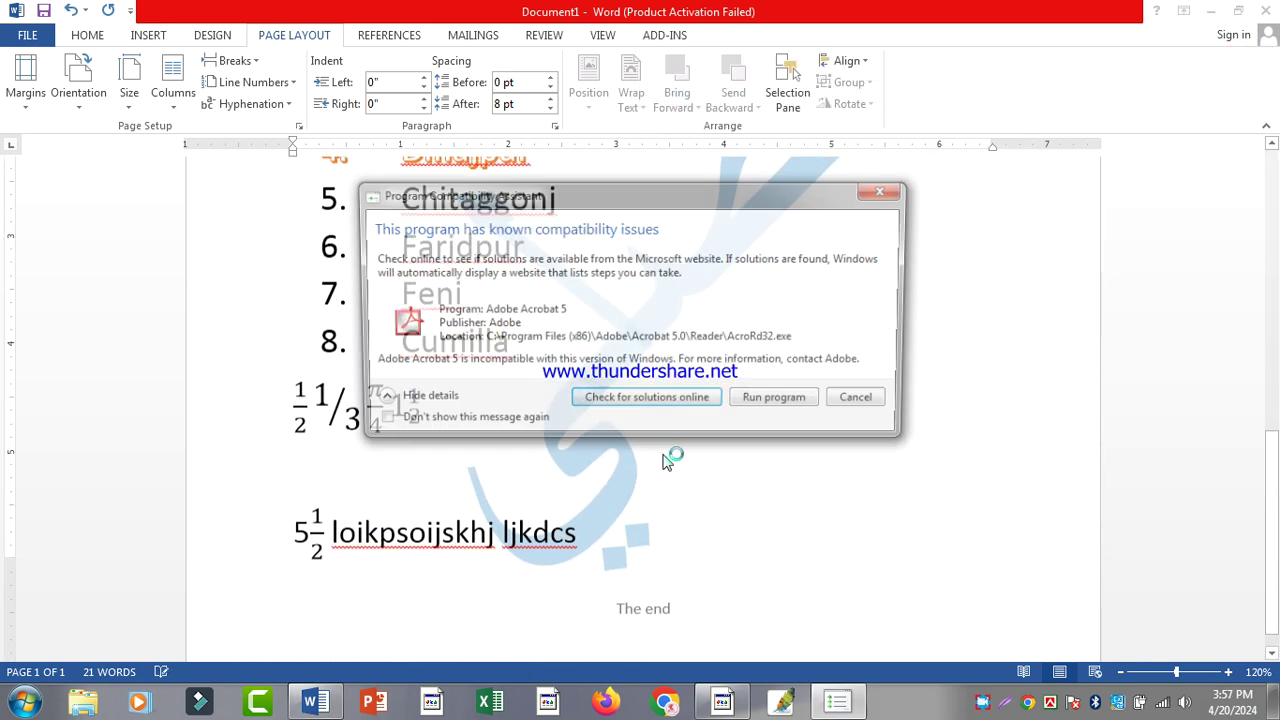
{"action": "left_click", "coordinate": [850, 402]}
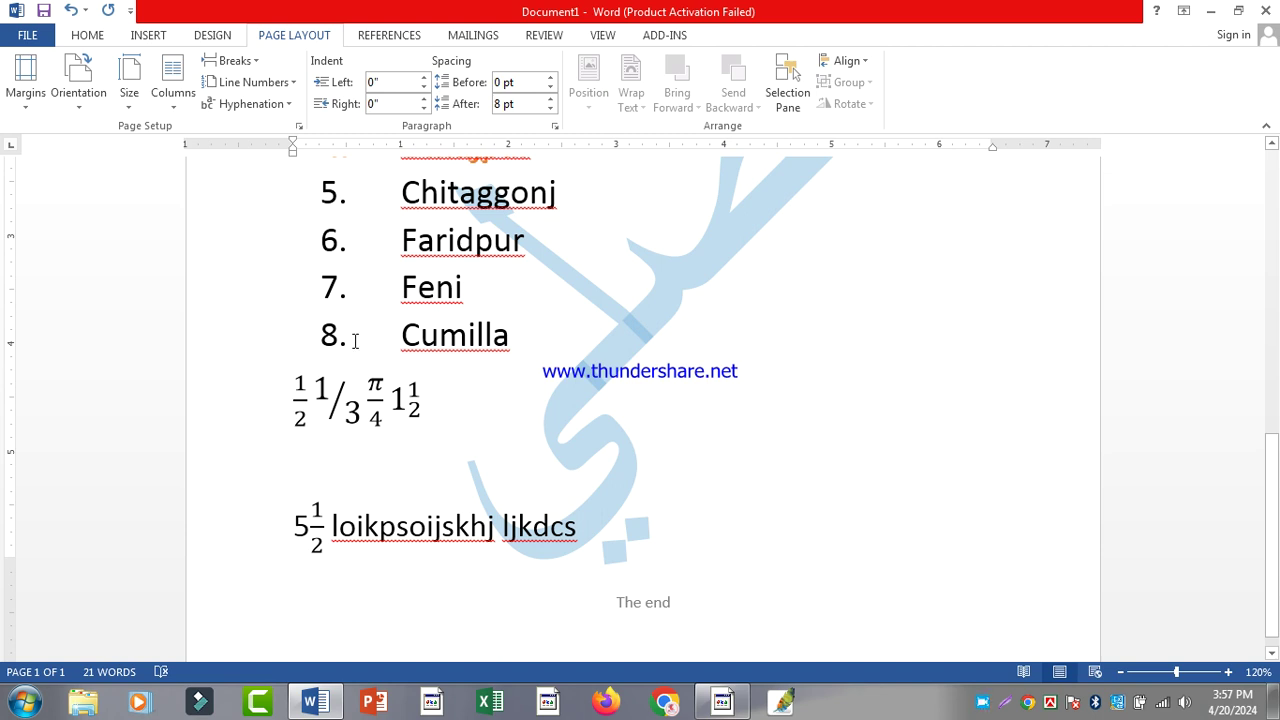
{"action": "left_click", "coordinate": [722, 702]}
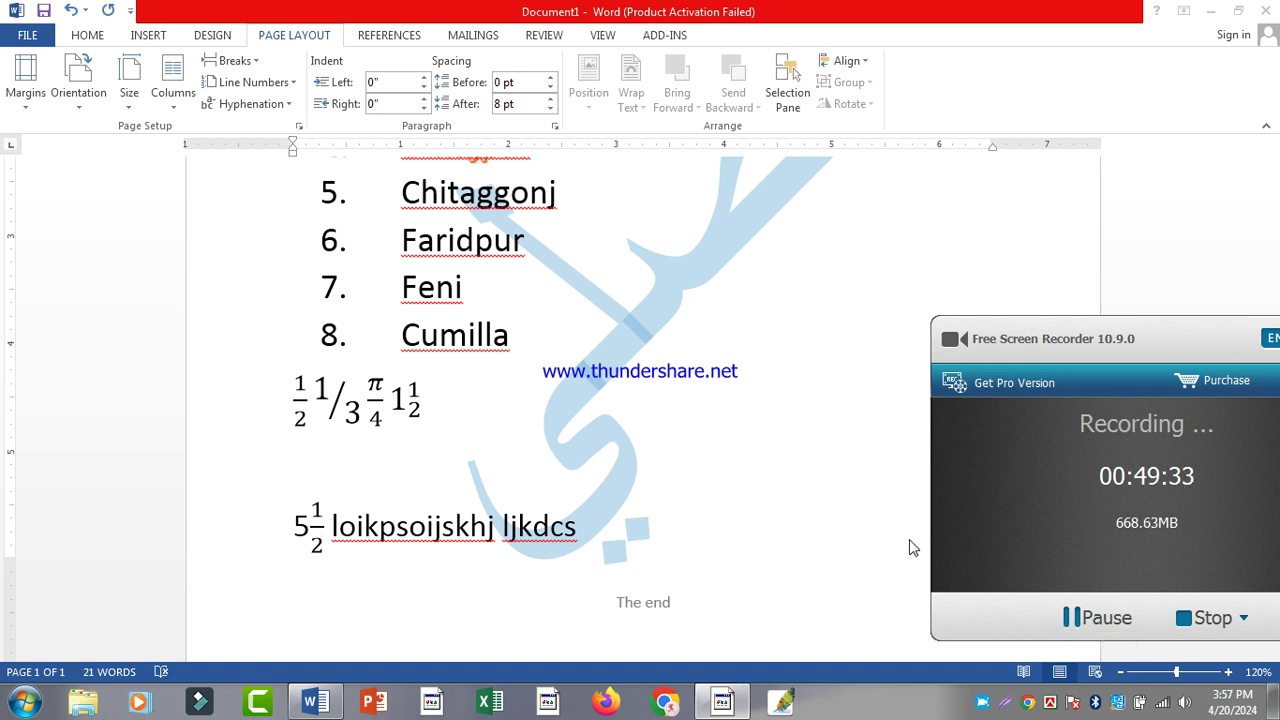
{"action": "left_click", "coordinate": [755, 425]}
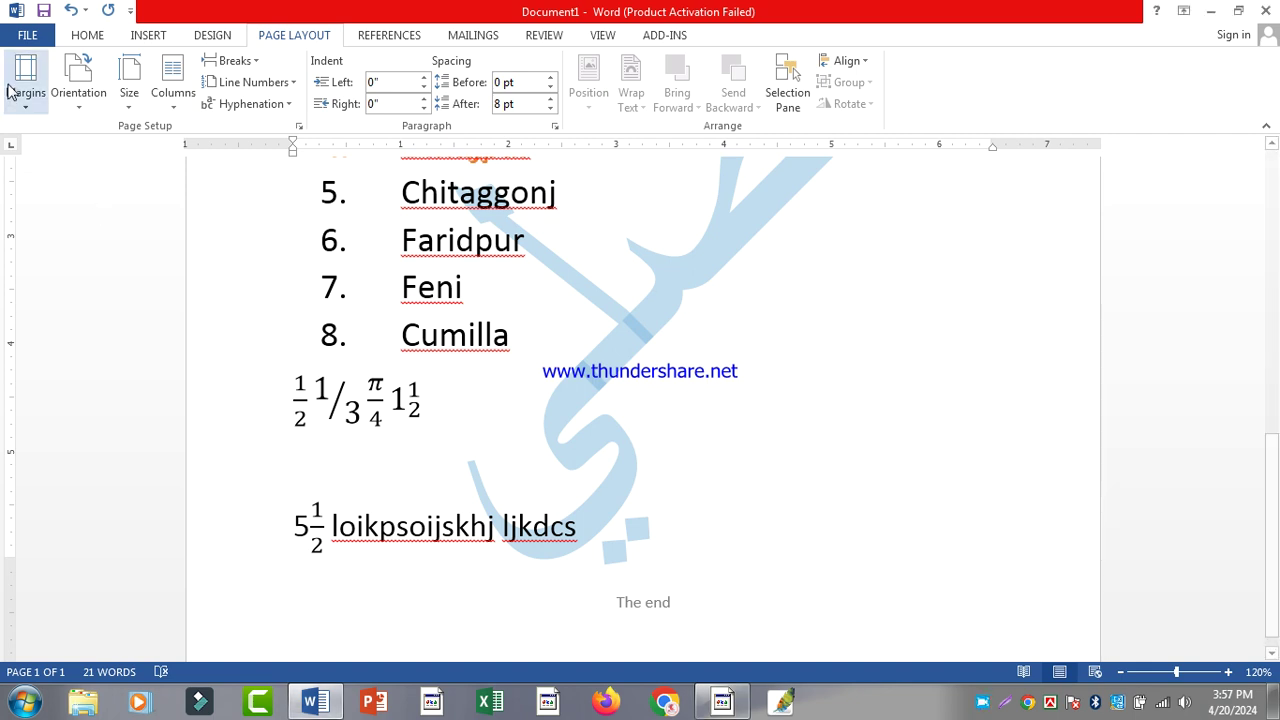
{"action": "left_click", "coordinate": [660, 245]}
{"action": "scroll", "coordinate": [660, 245], "scroll_direction": "up", "scroll_amount": 4}
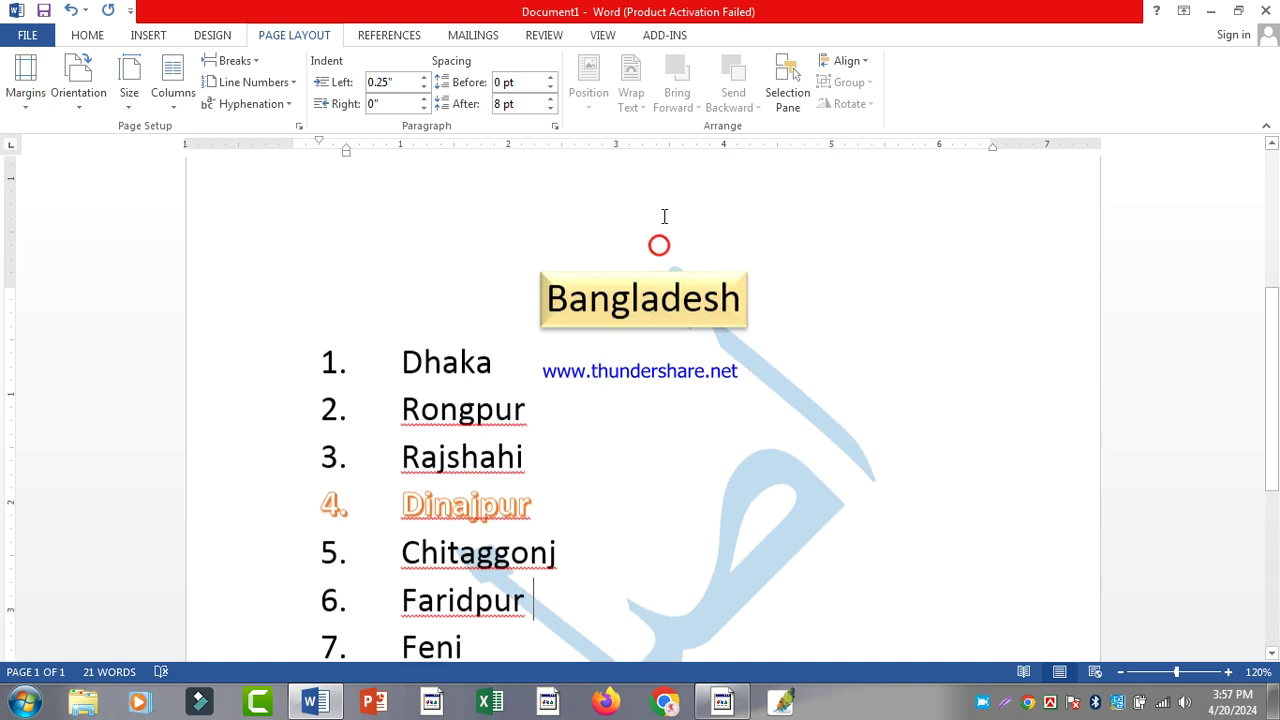
{"action": "scroll", "coordinate": [616, 320], "scroll_direction": "up", "scroll_amount": 3}
{"action": "scroll", "coordinate": [706, 372], "scroll_direction": "down", "scroll_amount": 3}
{"action": "scroll", "coordinate": [716, 355], "scroll_direction": "up", "scroll_amount": 3}
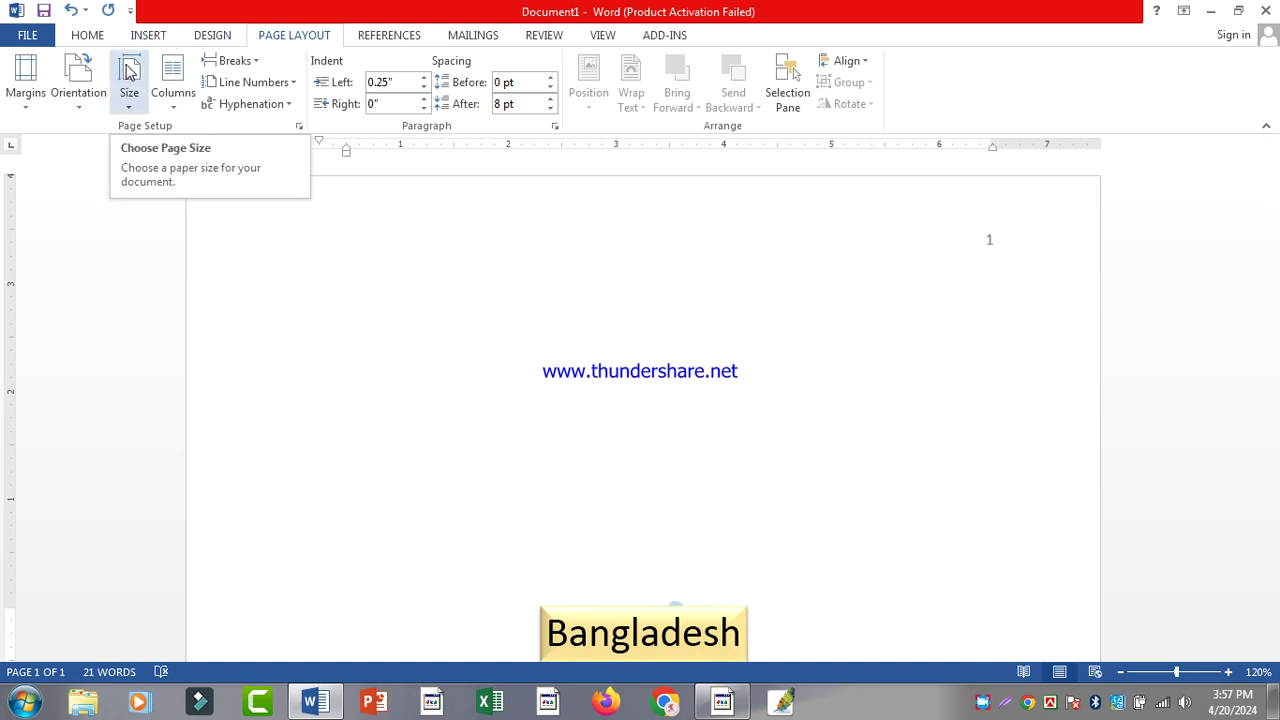
Choose Microsoft XPS Document Writer as the printer in the print settings and return to the document
{"action": "left_click", "coordinate": [28, 35]}
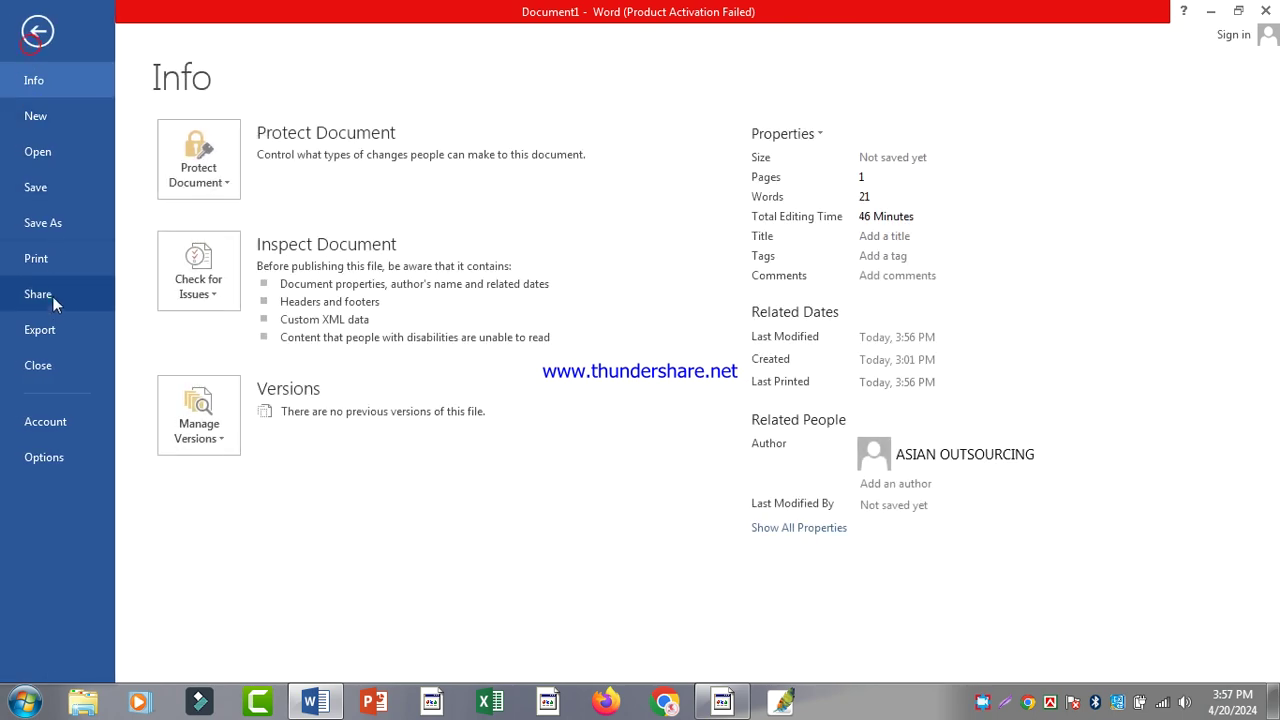
{"action": "left_click", "coordinate": [55, 259]}
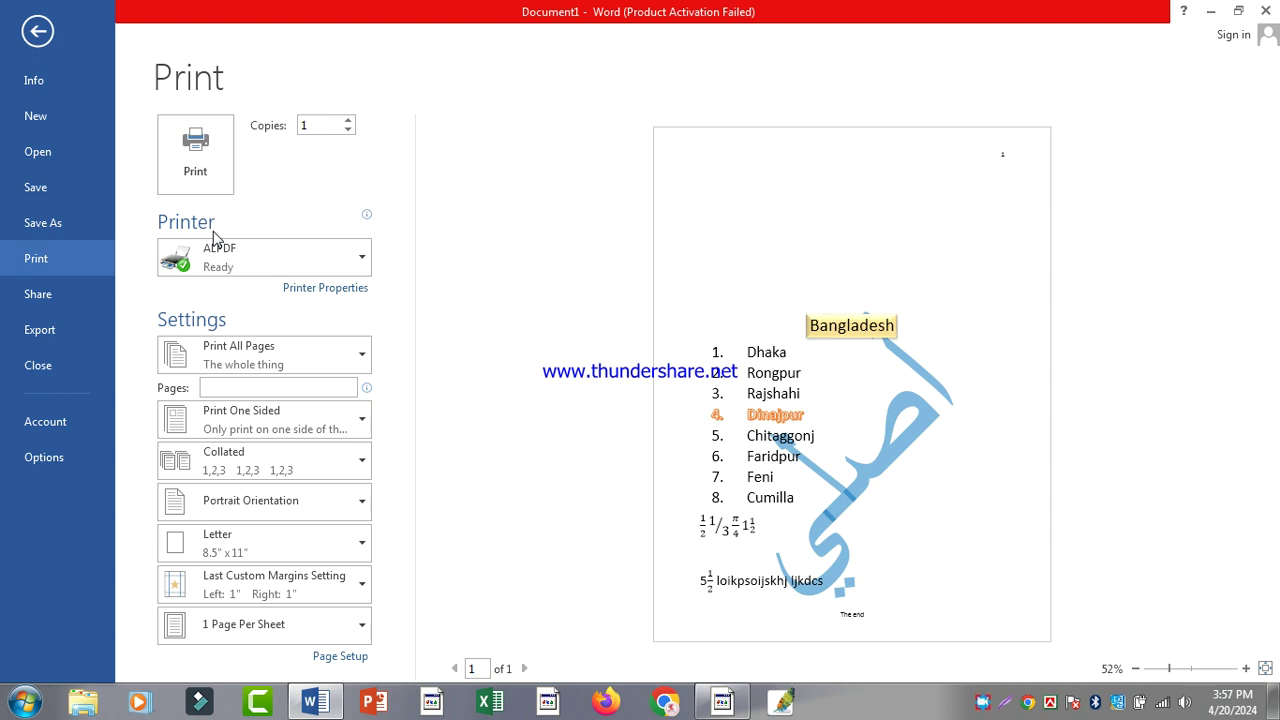
{"action": "left_click", "coordinate": [250, 250]}
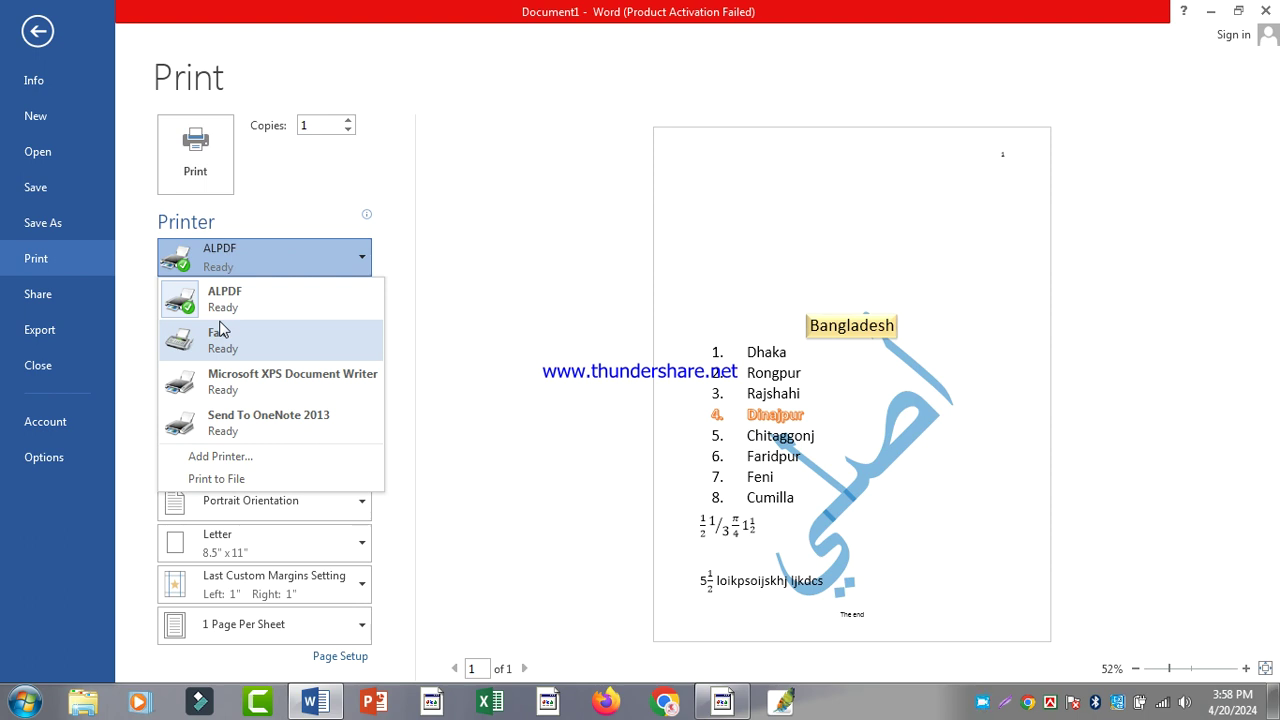
{"action": "left_click", "coordinate": [242, 385]}
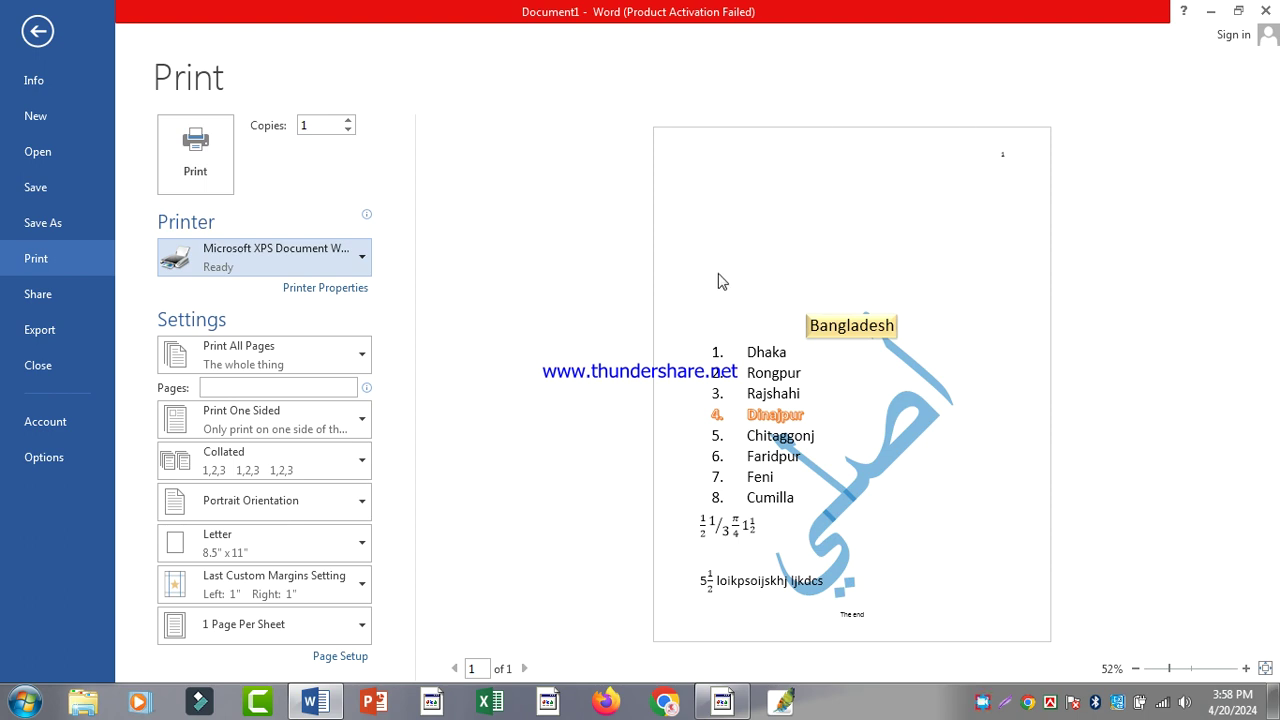
{"action": "key", "text": "Escape"}
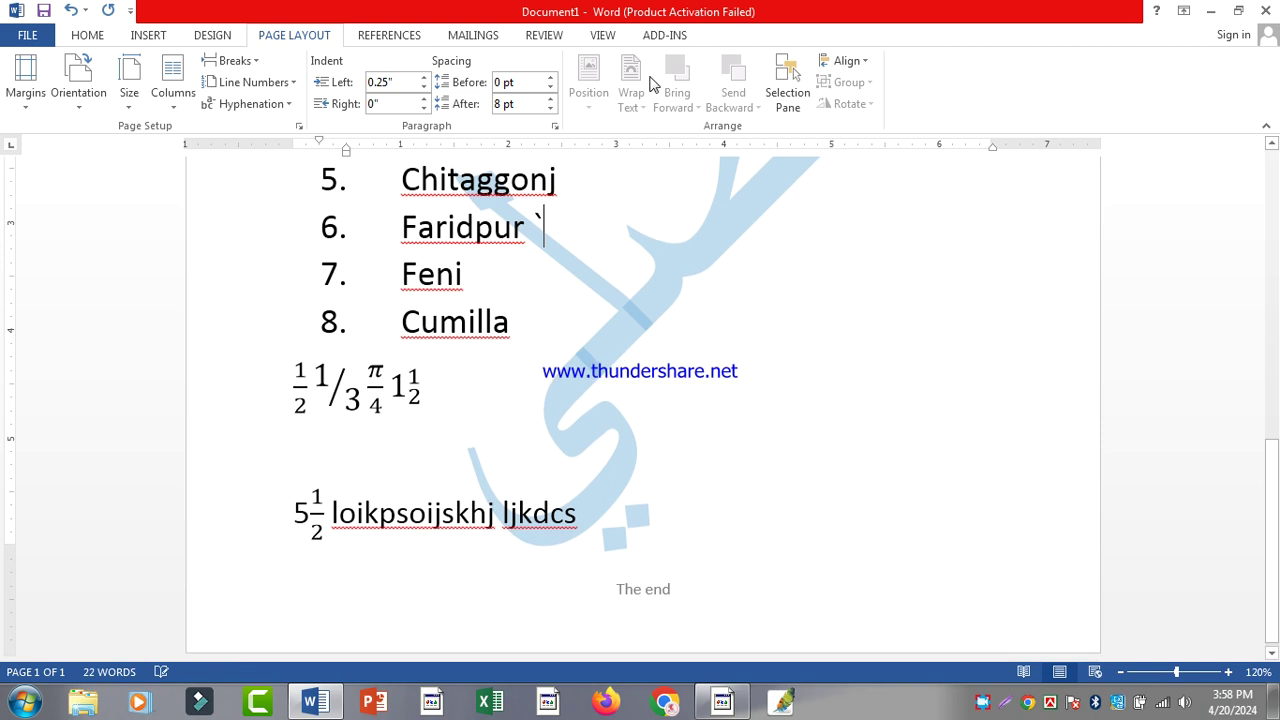
Set the document's paper size to A4 and check the page in the print preview
{"action": "left_click", "coordinate": [121, 100]}
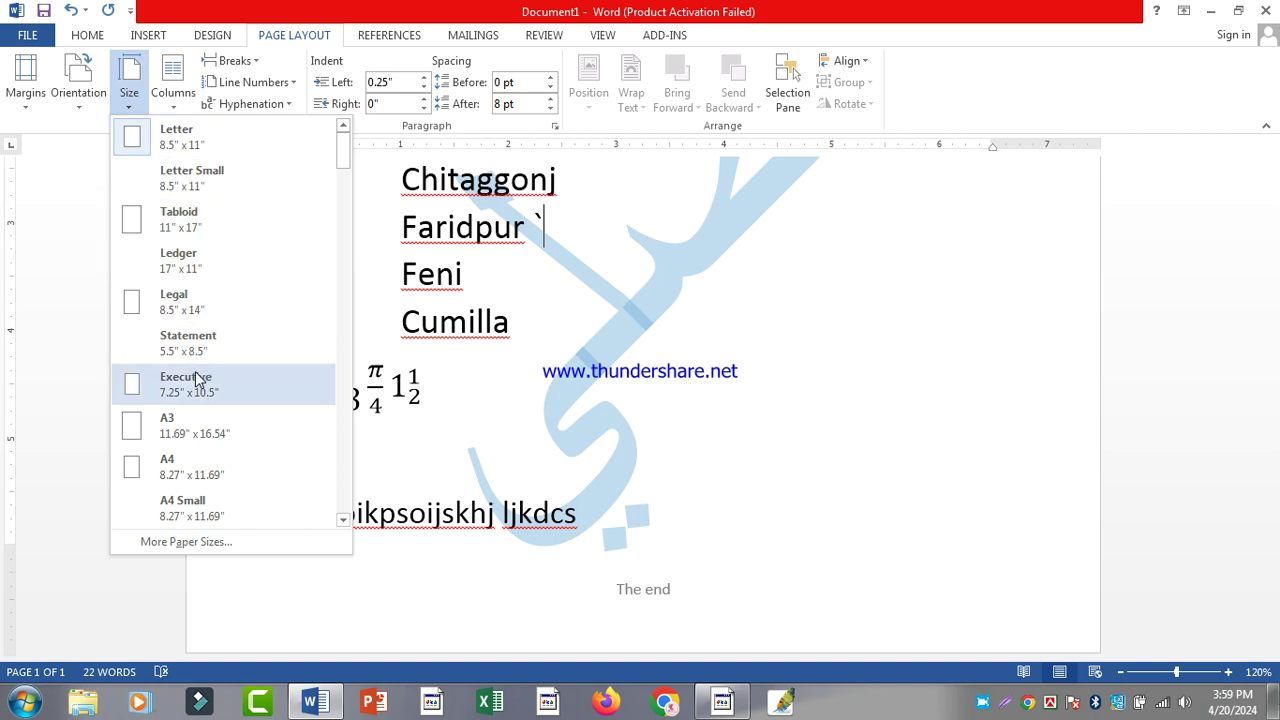
{"action": "left_click", "coordinate": [168, 482]}
{"action": "left_click", "coordinate": [29, 37]}
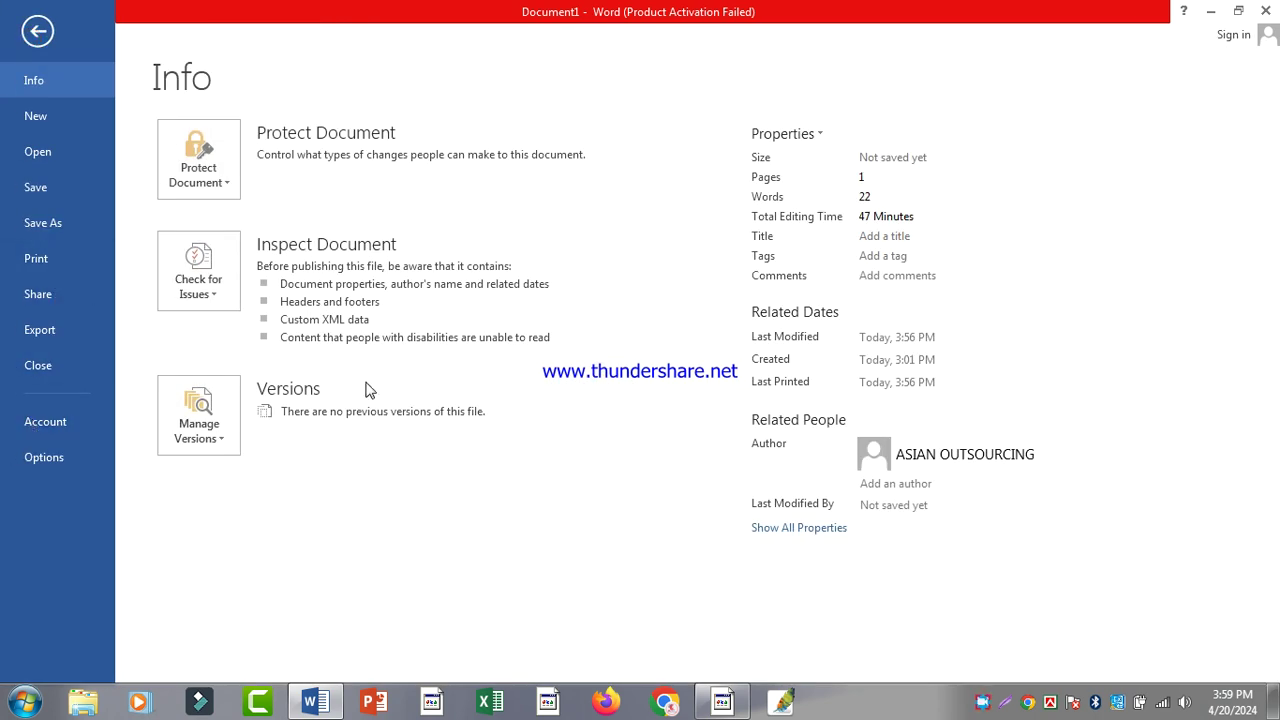
{"action": "left_click", "coordinate": [63, 249]}
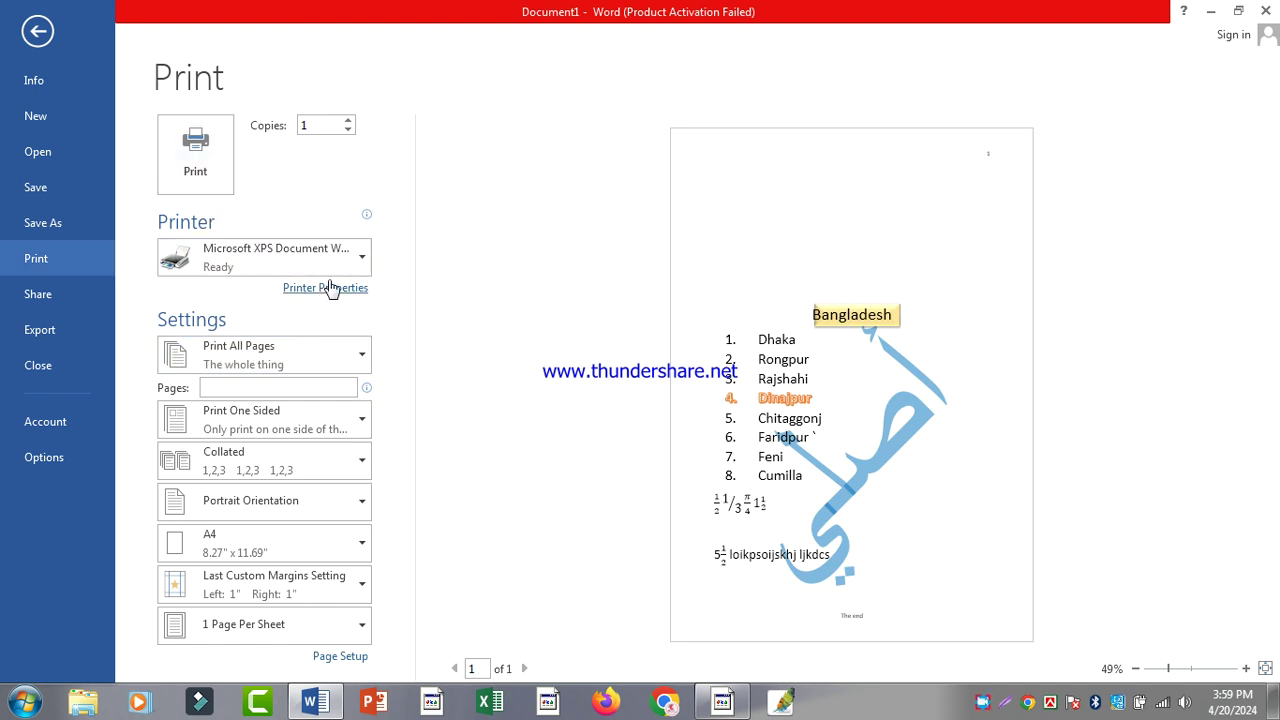
Examine the available printers and the orientation choices in the Microsoft XPS Document Writer properties without changing them
{"action": "left_click", "coordinate": [190, 266]}
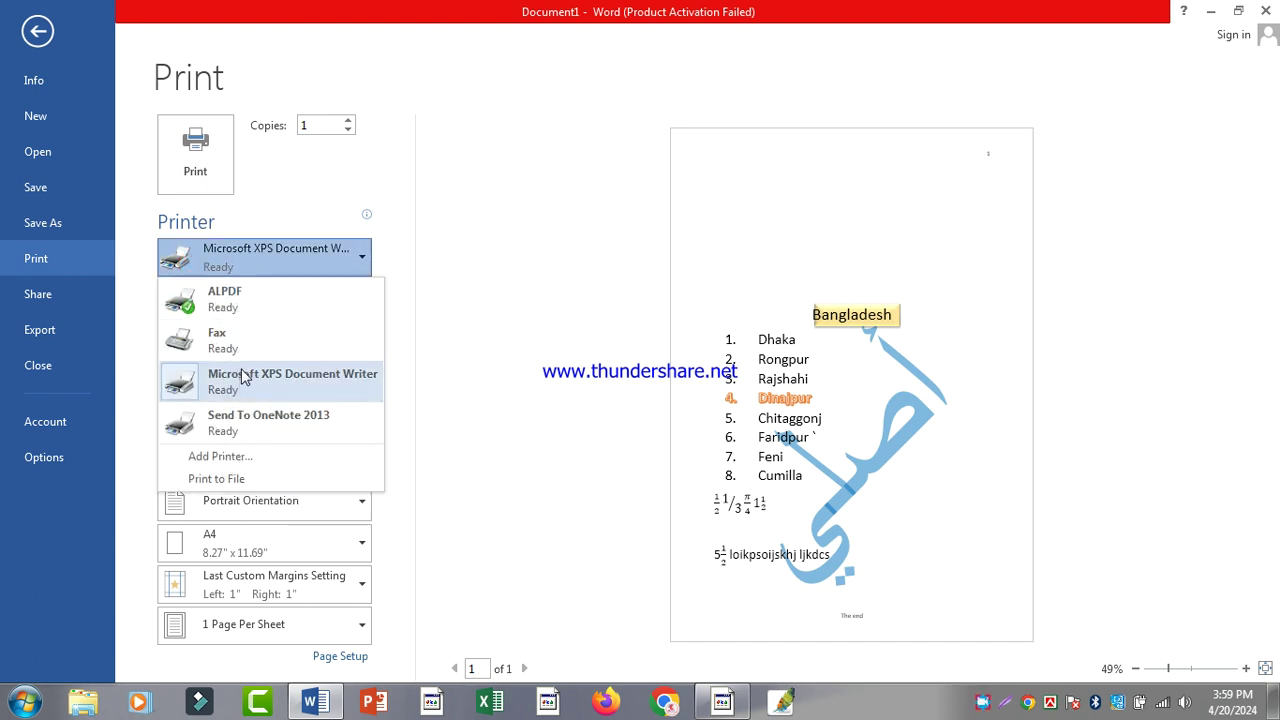
{"action": "left_click", "coordinate": [245, 372]}
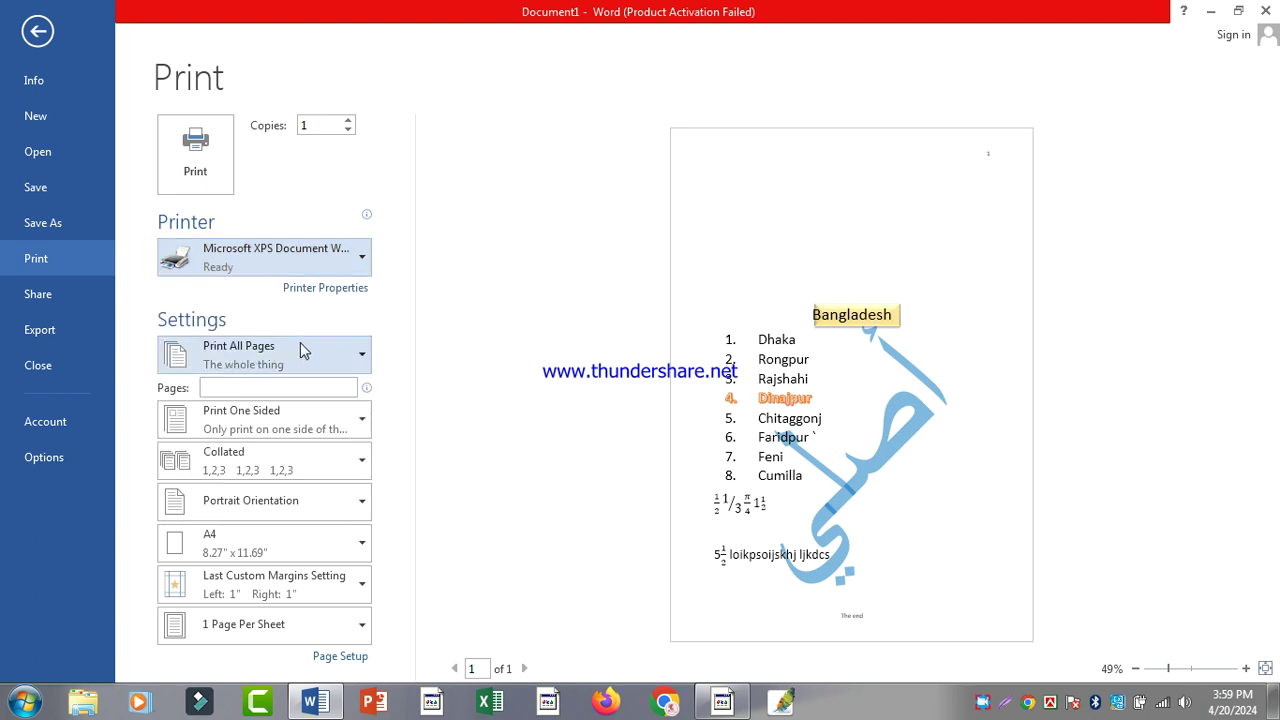
{"action": "left_click", "coordinate": [351, 300]}
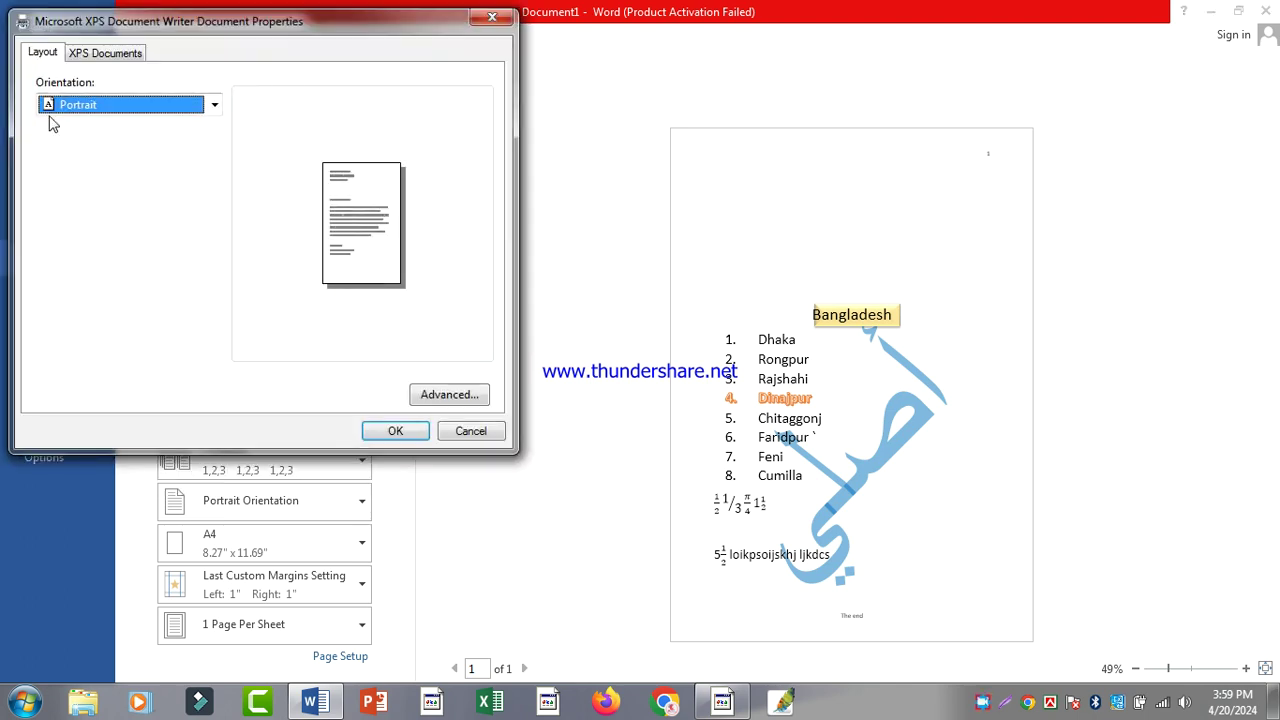
{"action": "left_click", "coordinate": [123, 108]}
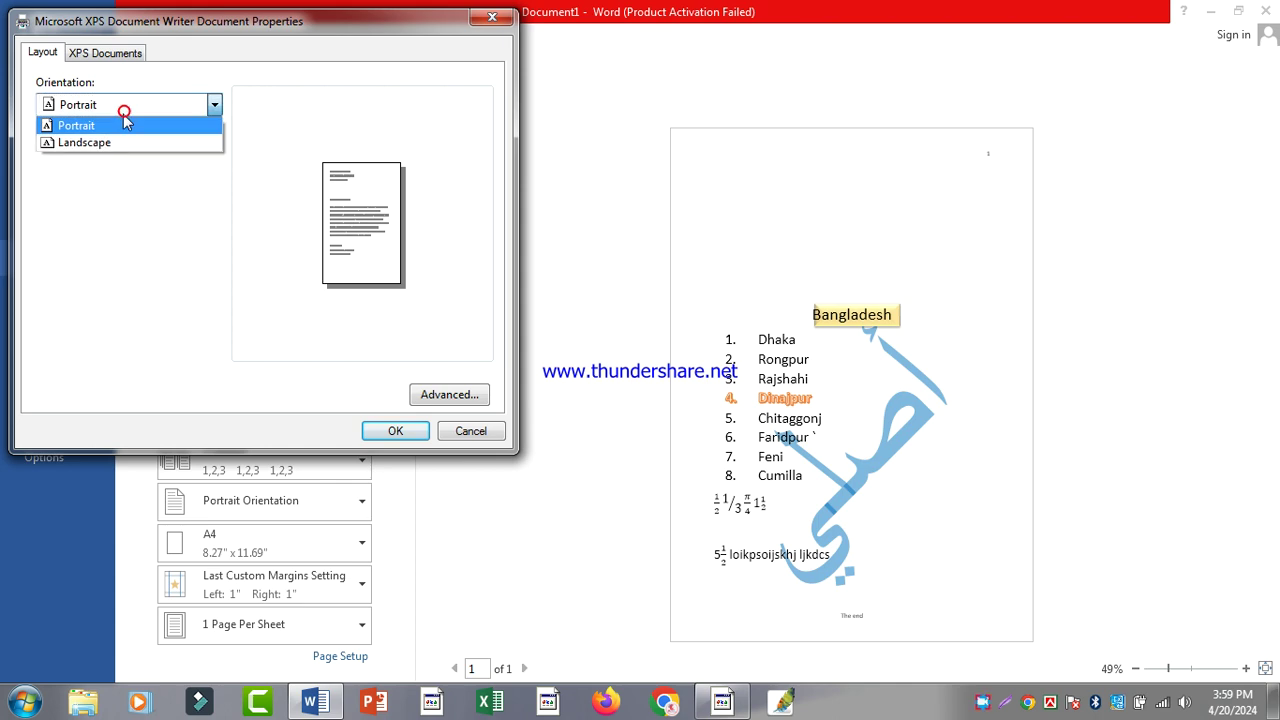
{"action": "left_click", "coordinate": [113, 248]}
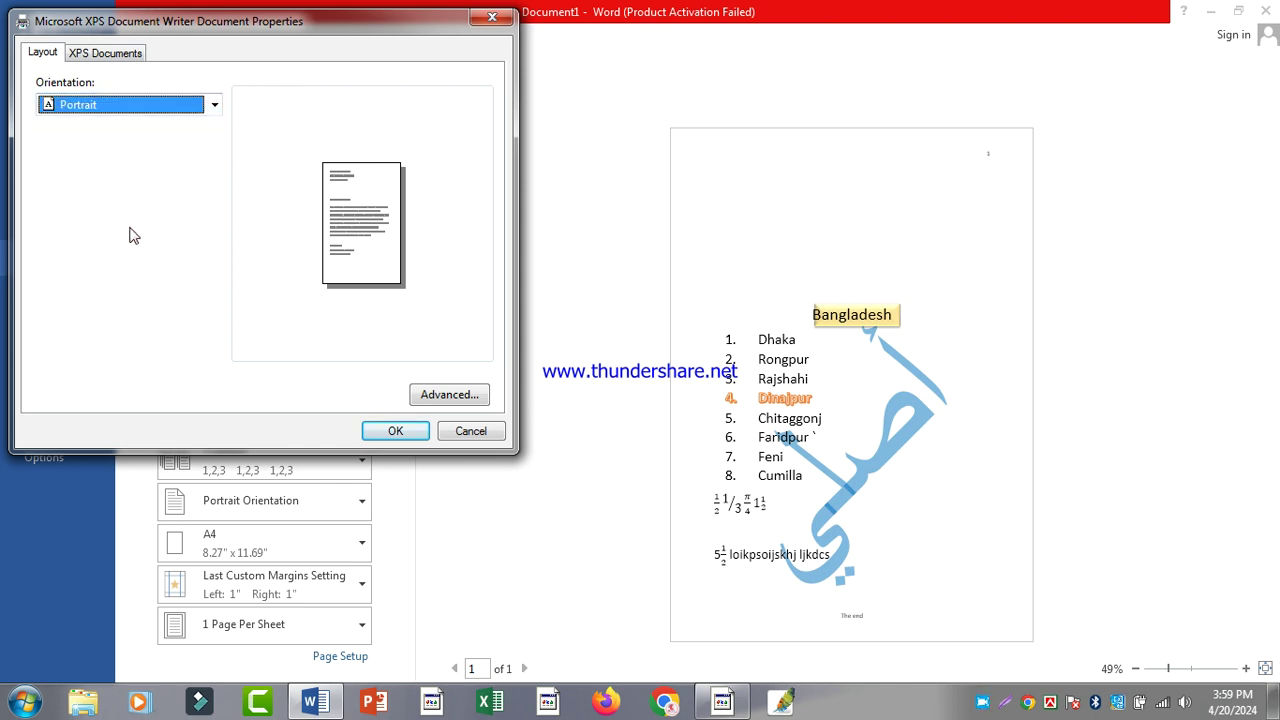
{"action": "left_click", "coordinate": [186, 169]}
{"action": "left_click", "coordinate": [93, 137]}
{"action": "left_click", "coordinate": [502, 21]}
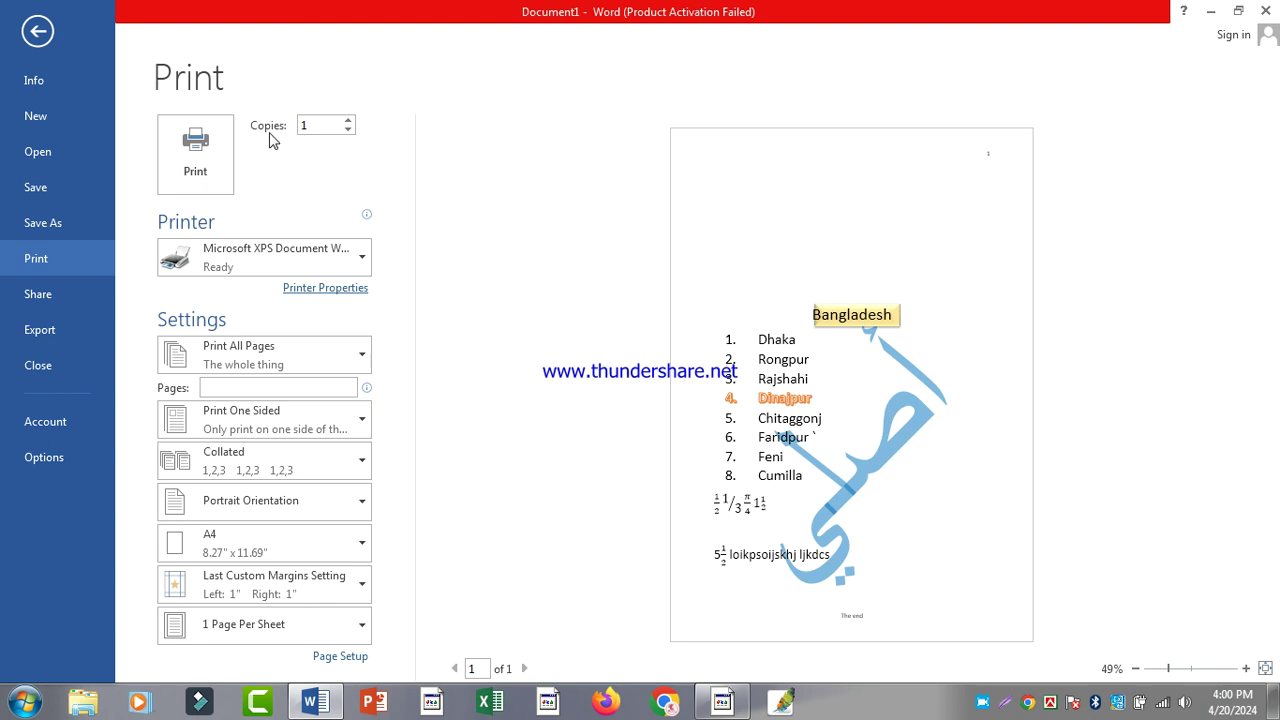
Set the number of print copies to 7 and return to the document without printing
{"action": "left_click", "coordinate": [347, 119]}
{"action": "left_click", "coordinate": [347, 128]}
{"action": "left_click", "coordinate": [320, 126]}
{"action": "left_click", "coordinate": [347, 119]}
{"action": "left_click", "coordinate": [347, 119]}
{"action": "left_click", "coordinate": [347, 119]}
{"action": "left_click", "coordinate": [347, 119]}
{"action": "left_click", "coordinate": [347, 119]}
{"action": "left_click", "coordinate": [347, 119]}
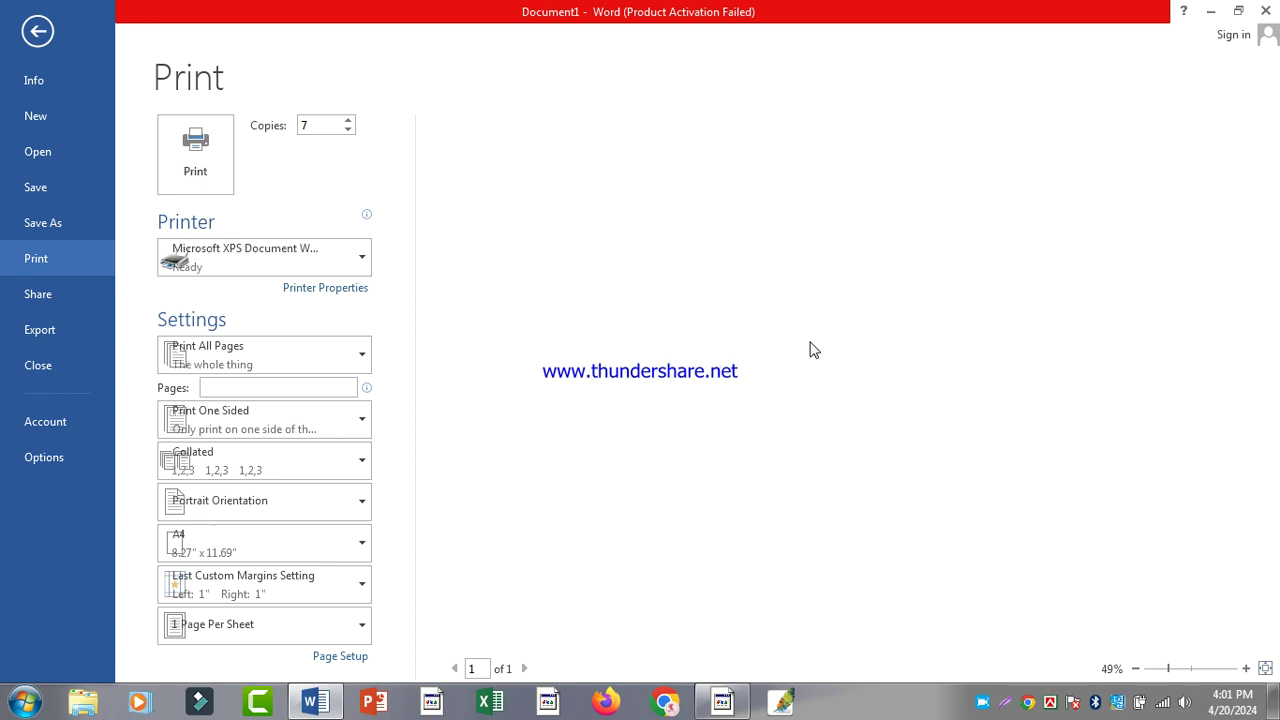
{"action": "key", "text": "Escape"}
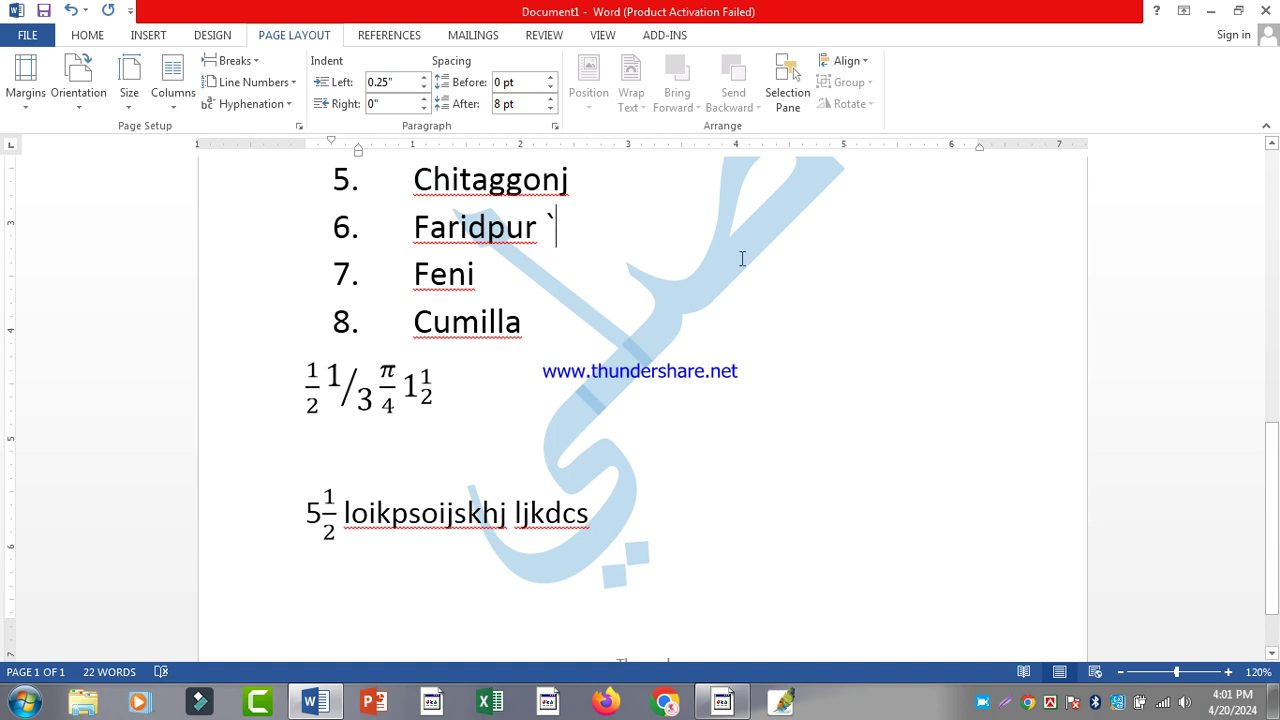
Insert a page break after the Faridpur list item and return to the Bangladesh heading
{"action": "key", "text": "ctrl+Return"}
{"action": "scroll", "coordinate": [594, 366], "scroll_direction": "up", "scroll_amount": 10}
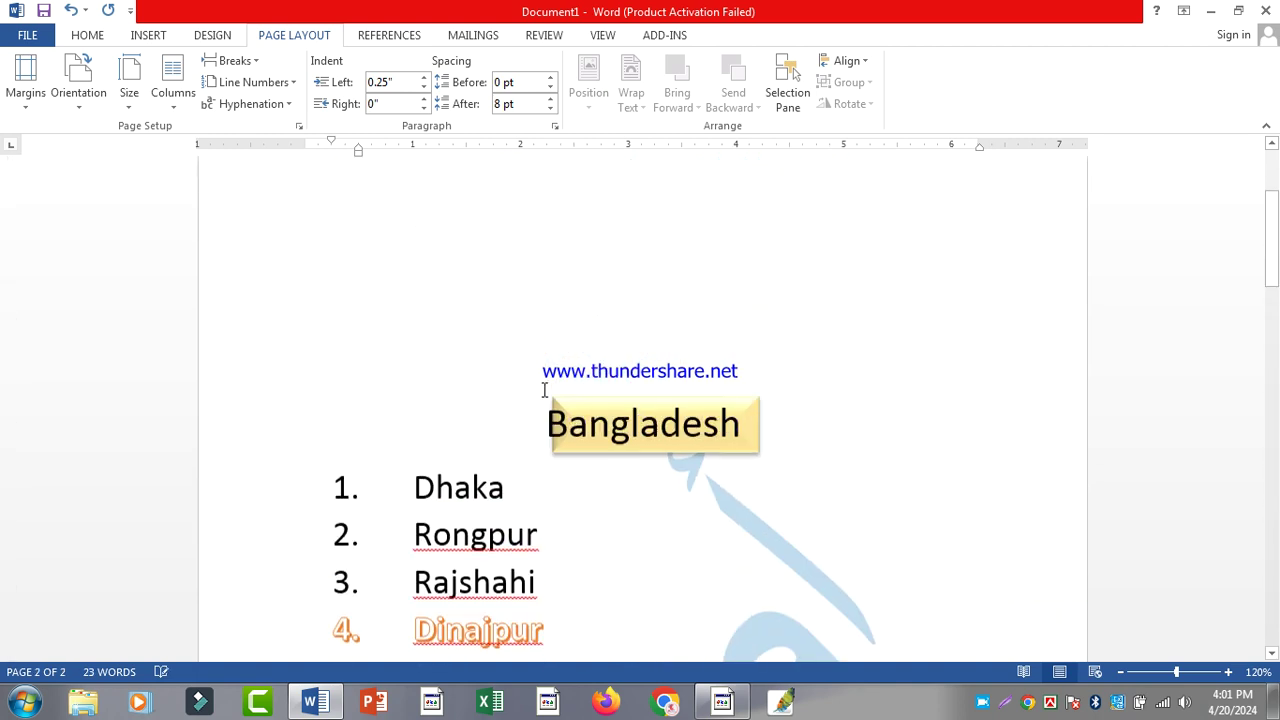
Insert page breaks after the Dinajpur and Rongpur list items
{"action": "left_click", "coordinate": [611, 406]}
{"action": "key", "text": "ctrl+Return"}
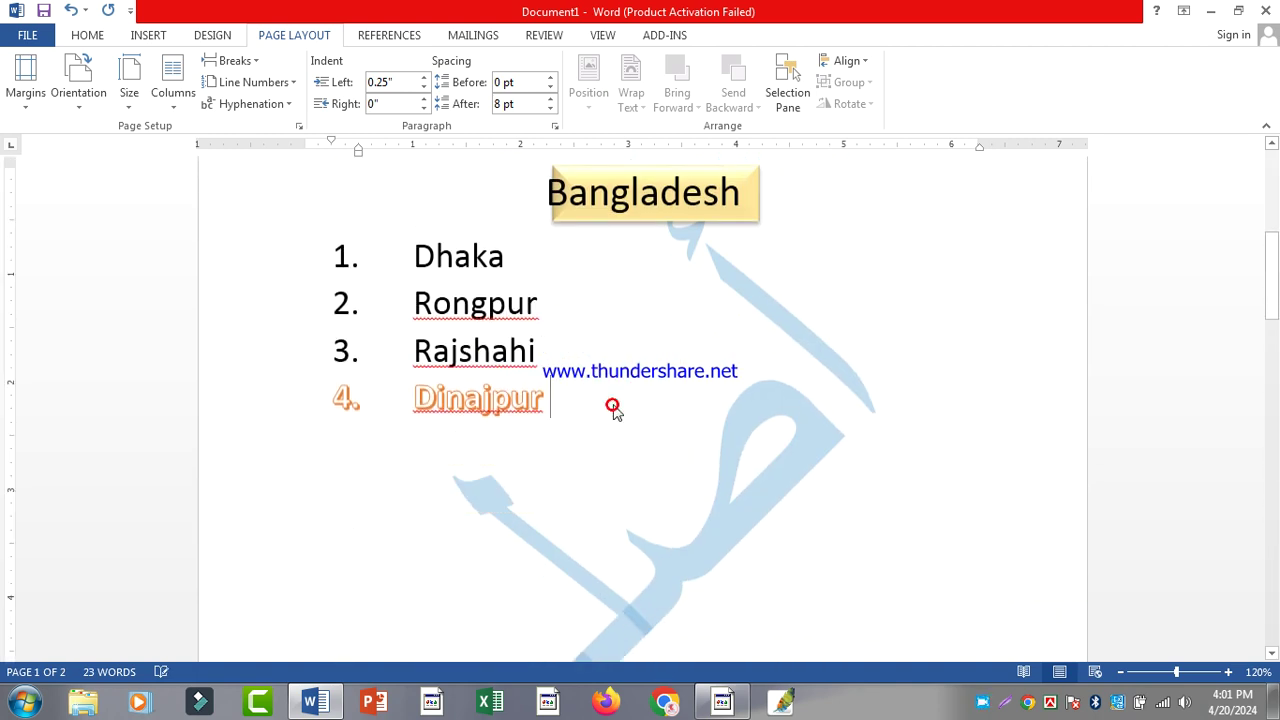
{"action": "scroll", "coordinate": [577, 460], "scroll_direction": "up", "scroll_amount": 8}
{"action": "left_click", "coordinate": [541, 412]}
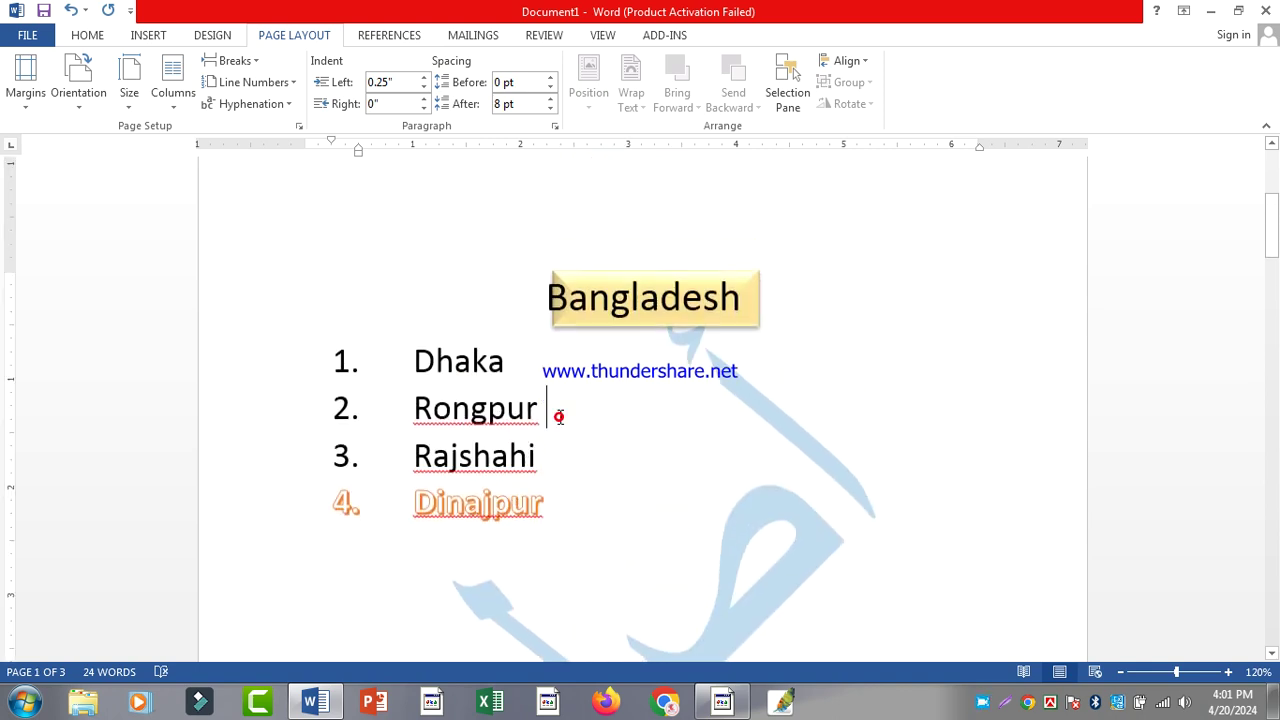
{"action": "key", "text": "ctrl+Return"}
Examine how the list items are distributed across the document's pages, from the first page to the last
{"action": "scroll", "coordinate": [563, 414], "scroll_direction": "down", "scroll_amount": 10}
{"action": "scroll", "coordinate": [566, 456], "scroll_direction": "down", "scroll_amount": 1}
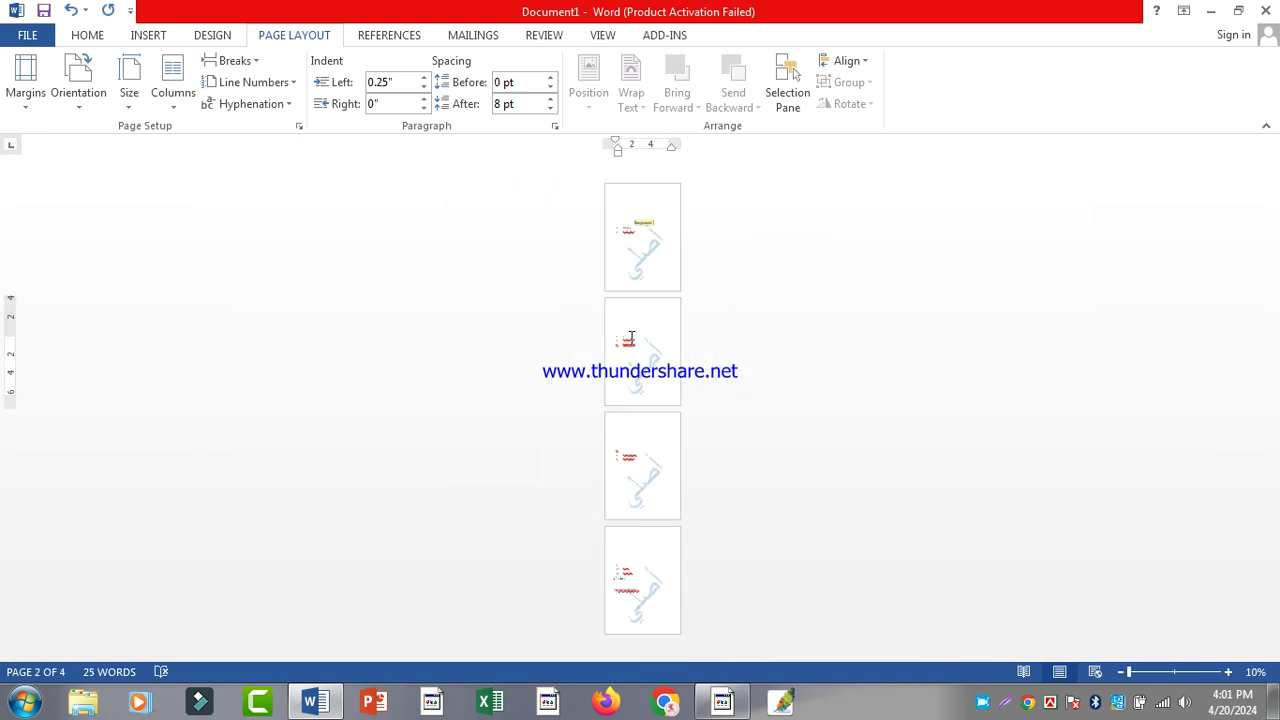
{"action": "scroll", "coordinate": [630, 338], "scroll_direction": "up", "scroll_amount": 7}
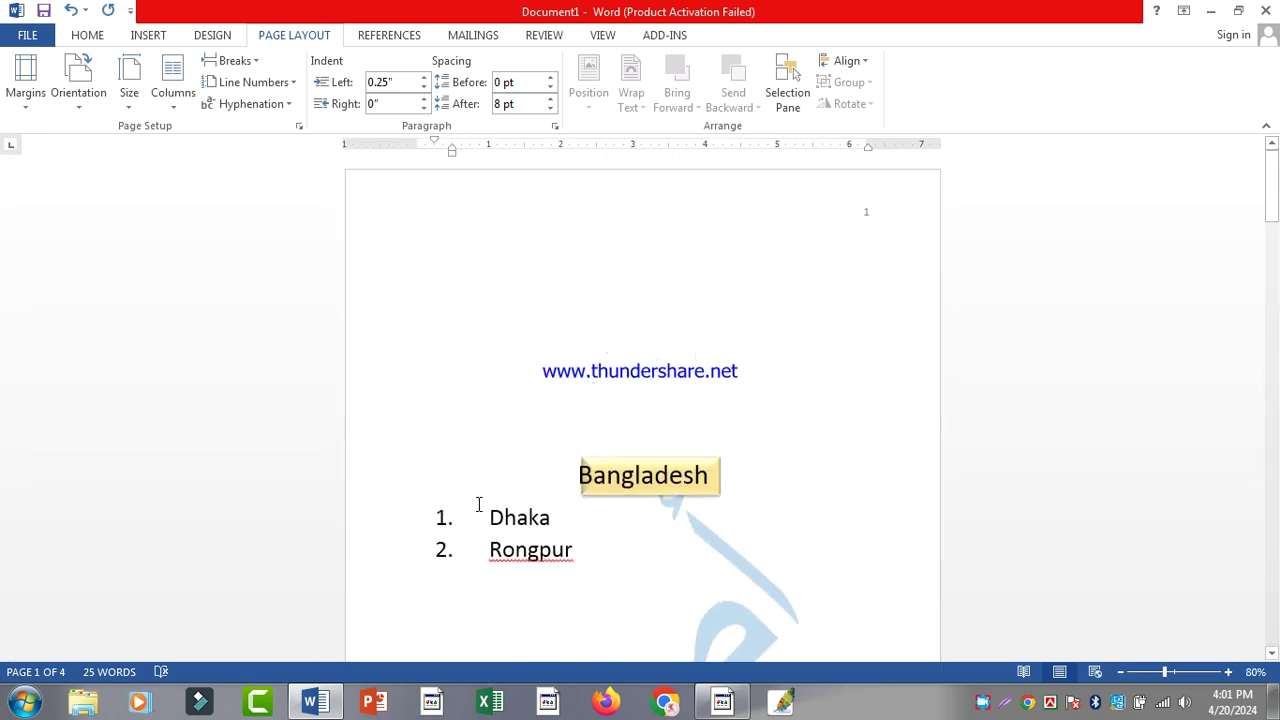
{"action": "scroll", "coordinate": [489, 566], "scroll_direction": "down", "scroll_amount": 15}
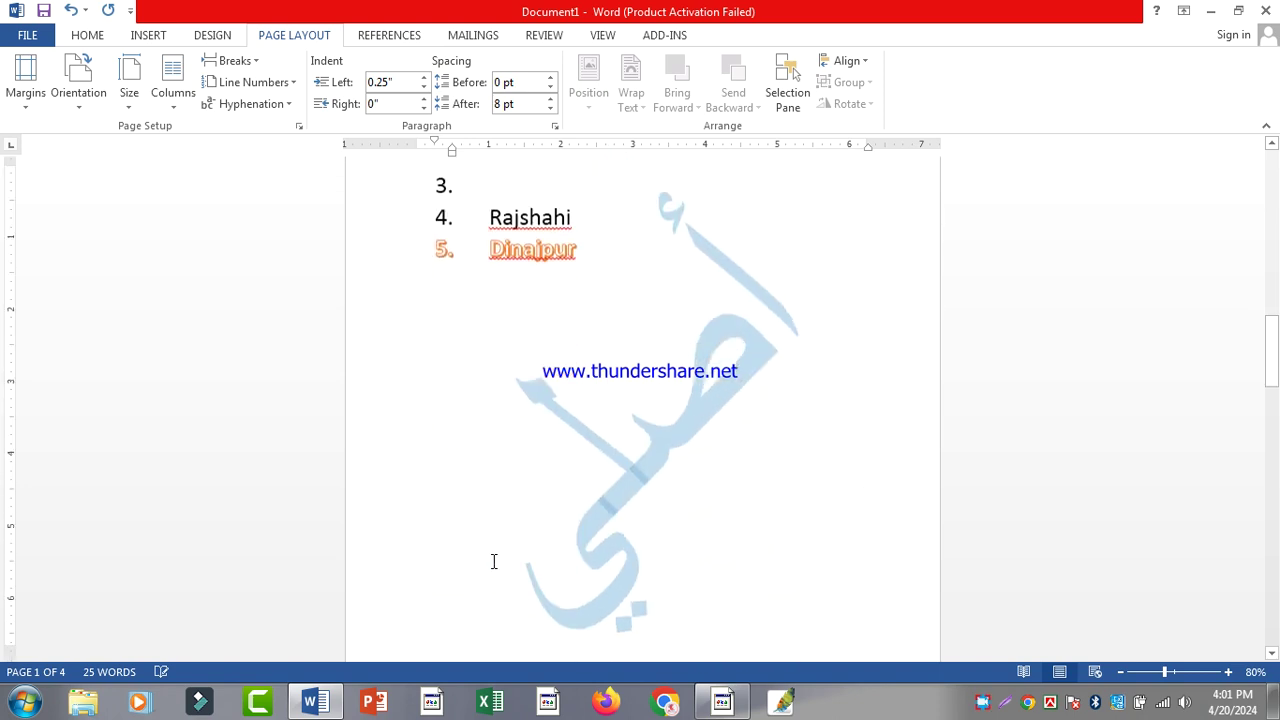
{"action": "scroll", "coordinate": [494, 565], "scroll_direction": "down", "scroll_amount": 10}
{"action": "scroll", "coordinate": [496, 571], "scroll_direction": "up", "scroll_amount": 3}
{"action": "scroll", "coordinate": [494, 567], "scroll_direction": "down", "scroll_amount": 15}
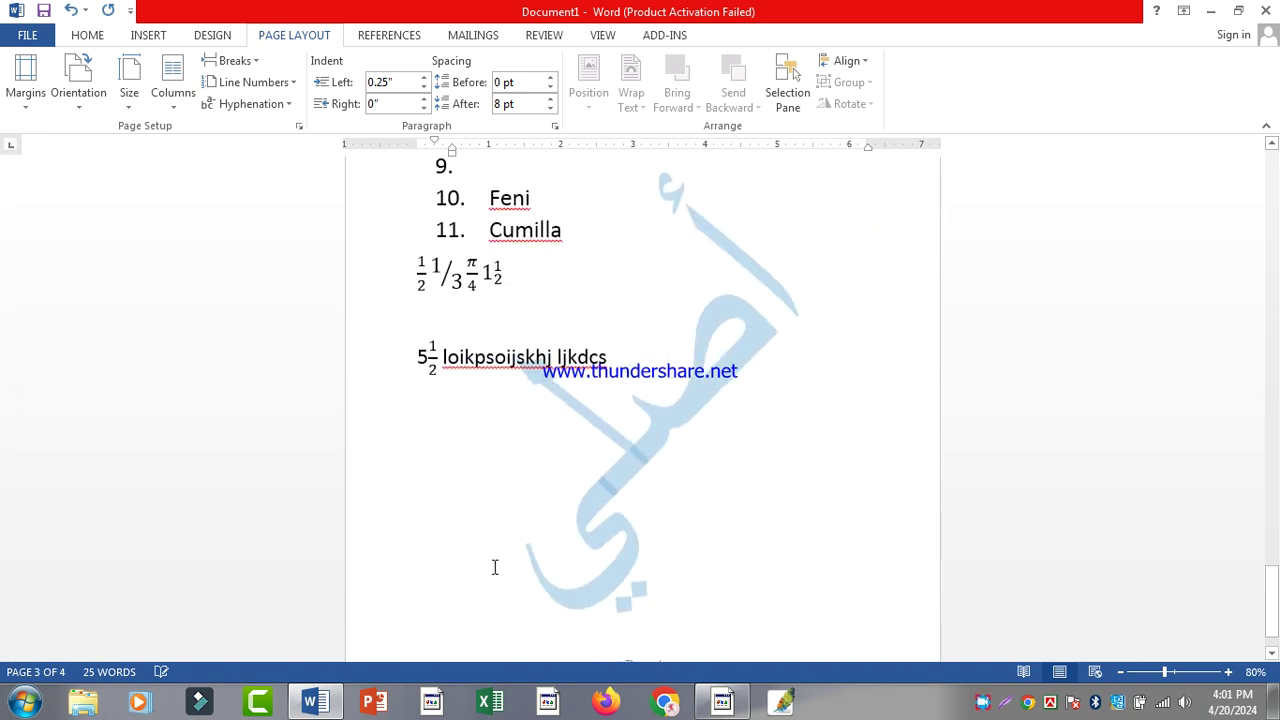
{"action": "scroll", "coordinate": [491, 545], "scroll_direction": "up", "scroll_amount": 10}
{"action": "scroll", "coordinate": [320, 700], "scroll_direction": "up", "scroll_amount": 10}
{"action": "scroll", "coordinate": [598, 410], "scroll_direction": "up", "scroll_amount": 3}
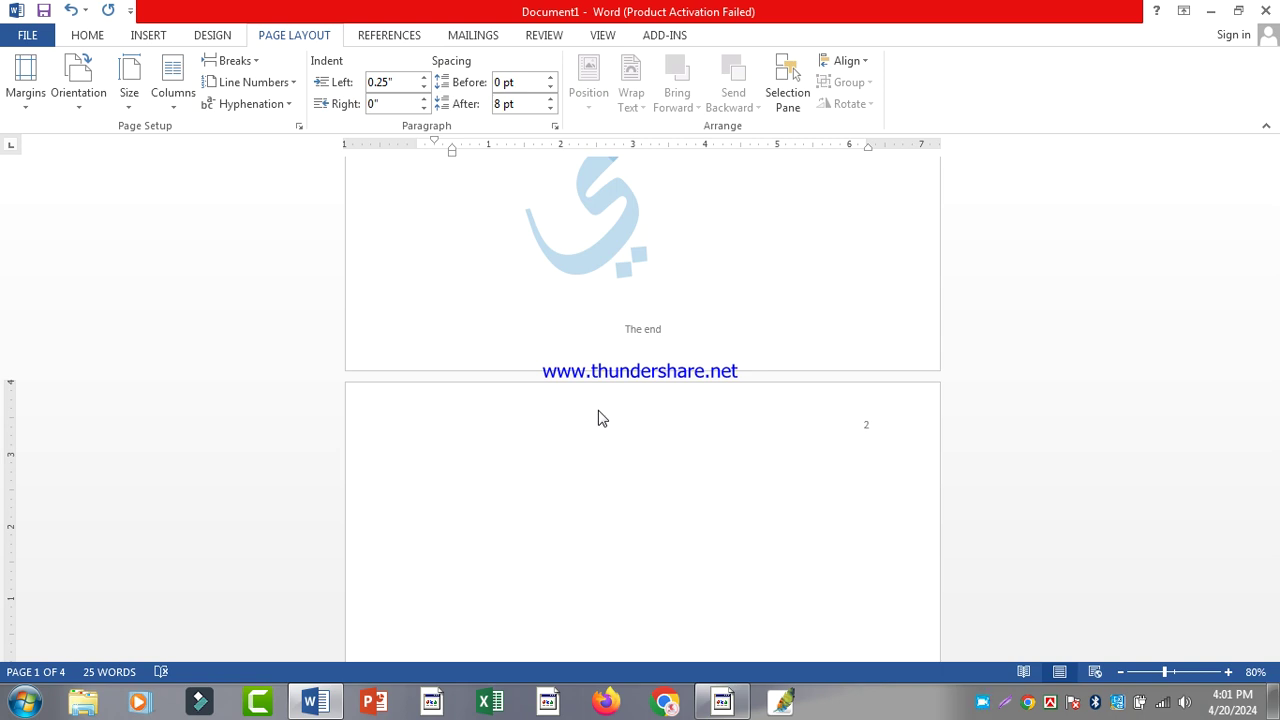
In the print settings, set the page range to 1-3 and the number of copies to 1
{"action": "key", "text": "ctrl+p"}
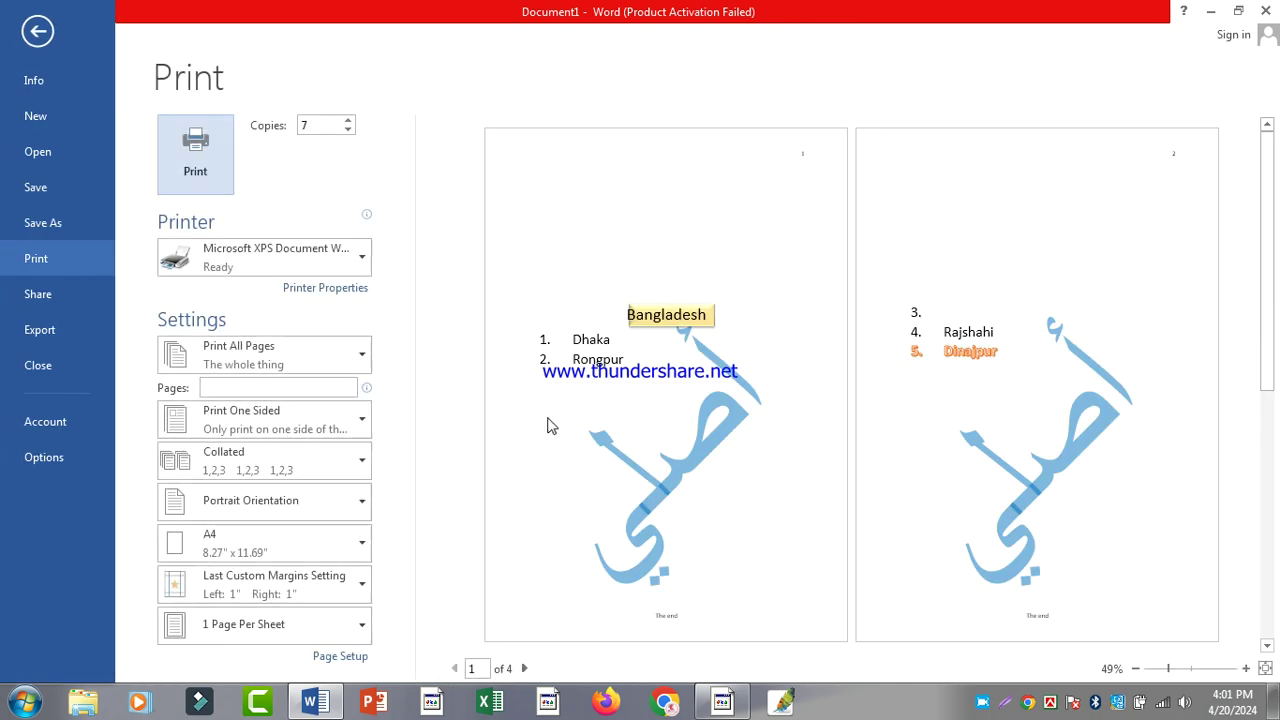
{"action": "left_click", "coordinate": [994, 388]}
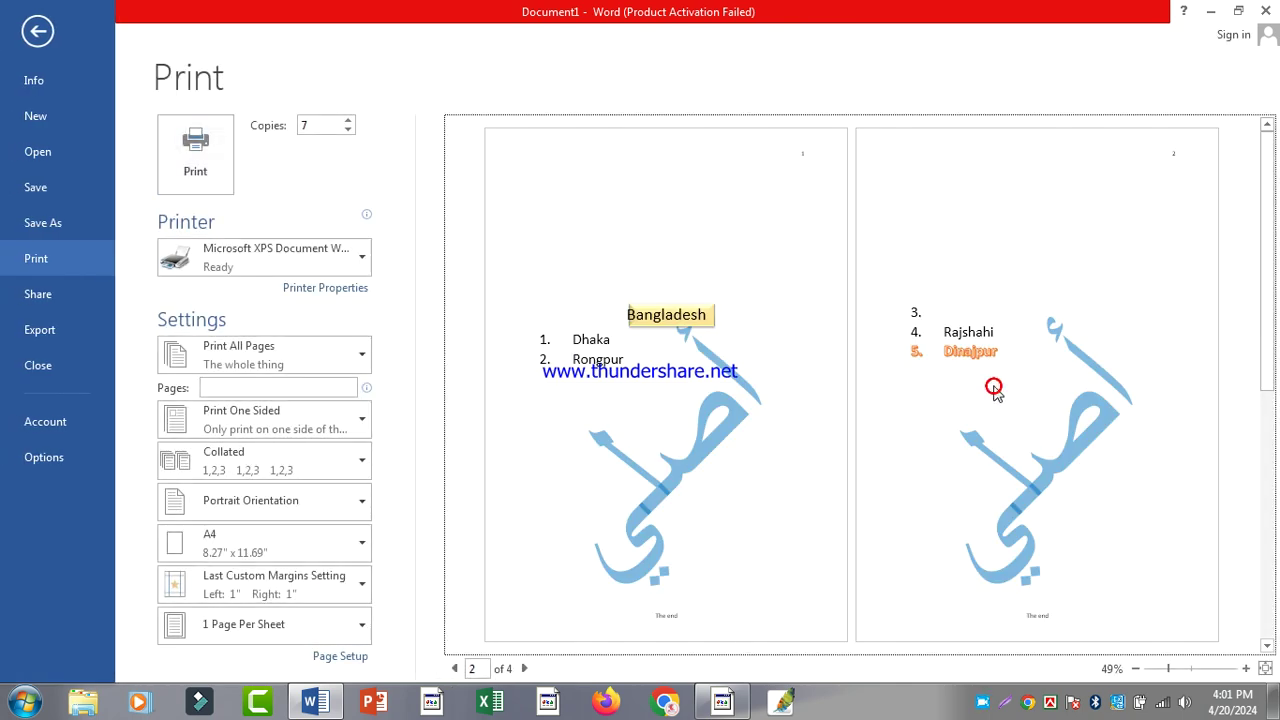
{"action": "scroll", "coordinate": [994, 390], "scroll_direction": "down", "scroll_amount": 1}
{"action": "scroll", "coordinate": [991, 393], "scroll_direction": "up", "scroll_amount": 1}
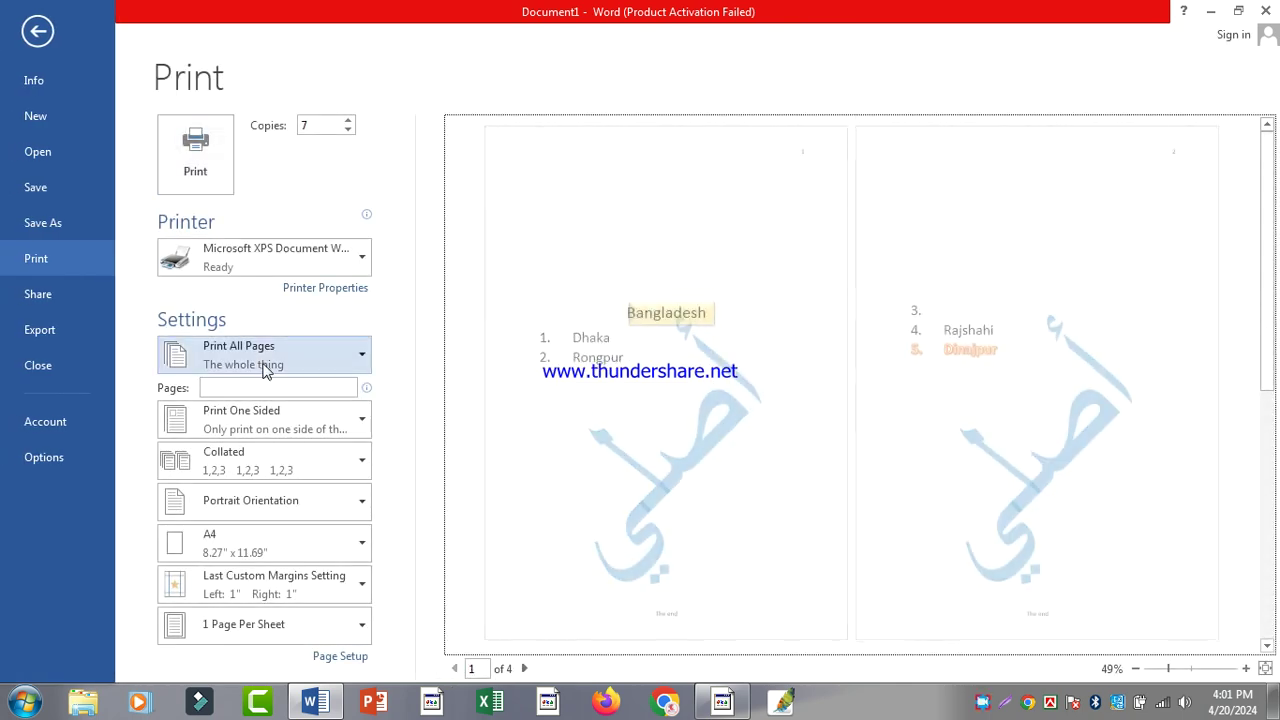
{"action": "left_click", "coordinate": [217, 389]}
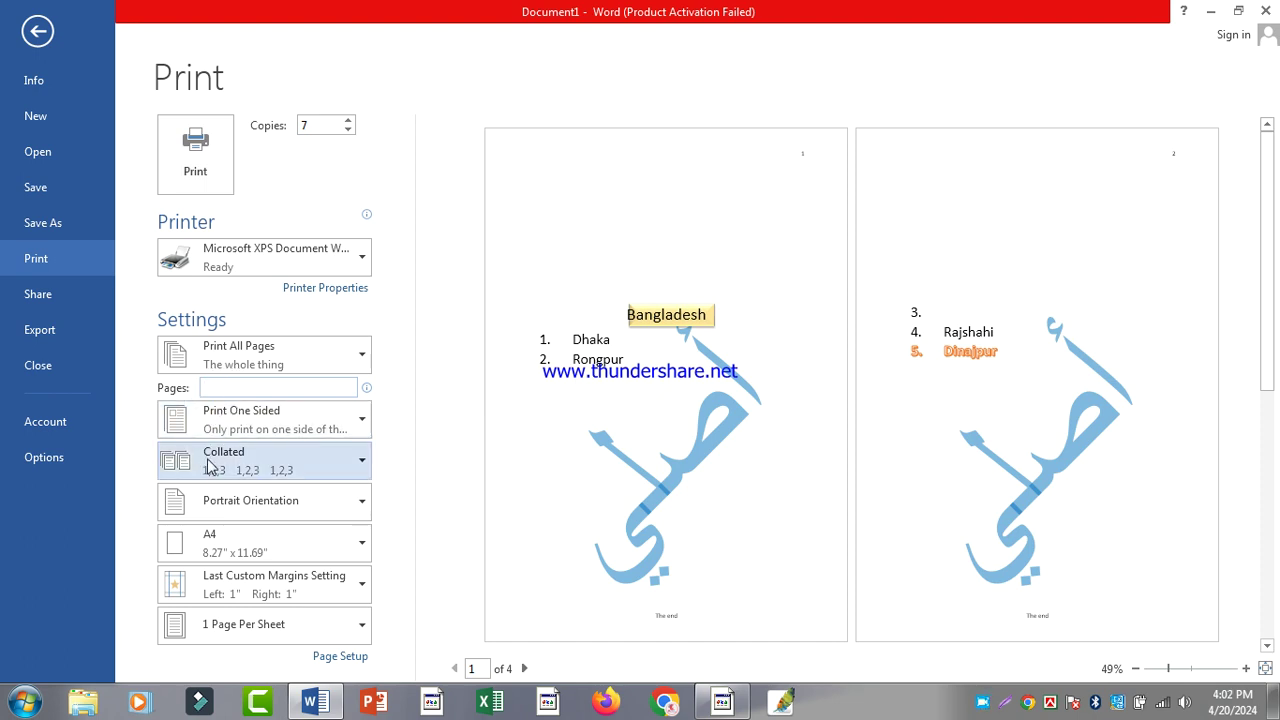
{"action": "type", "text": "1-"}
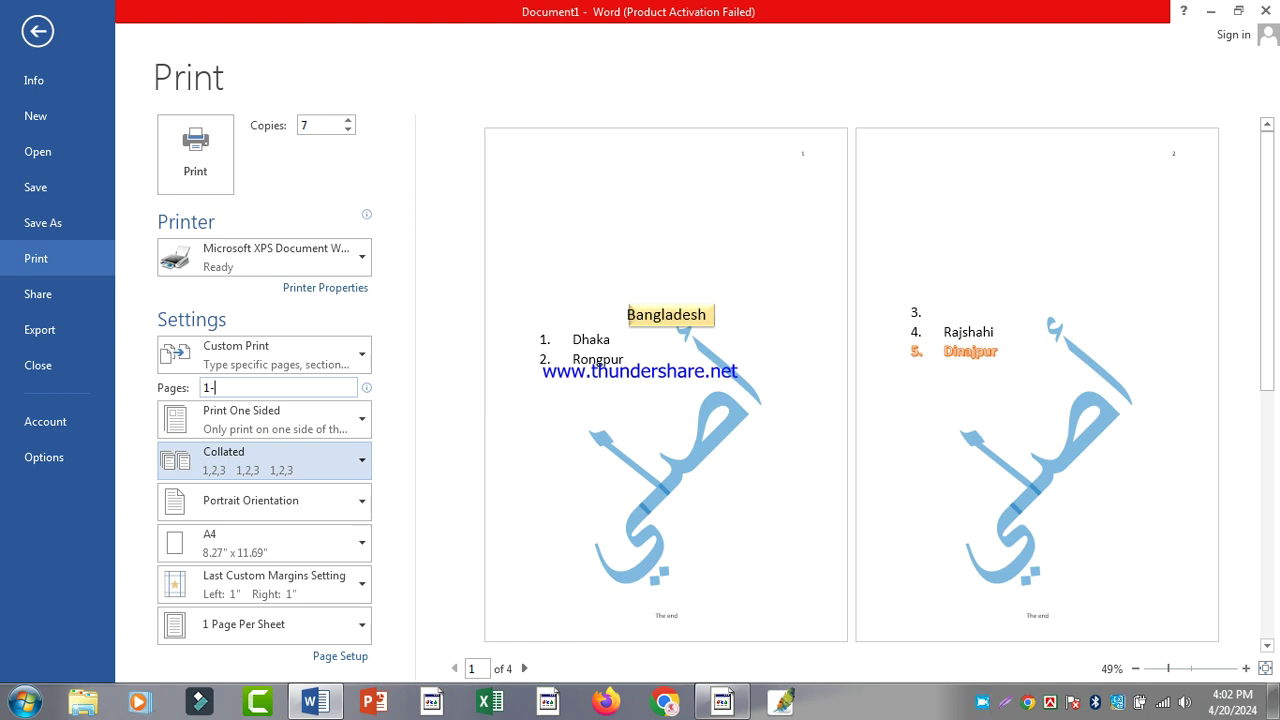
{"action": "type", "text": "3"}
{"action": "left_click", "coordinate": [310, 127]}
{"action": "left_click", "coordinate": [327, 123]}
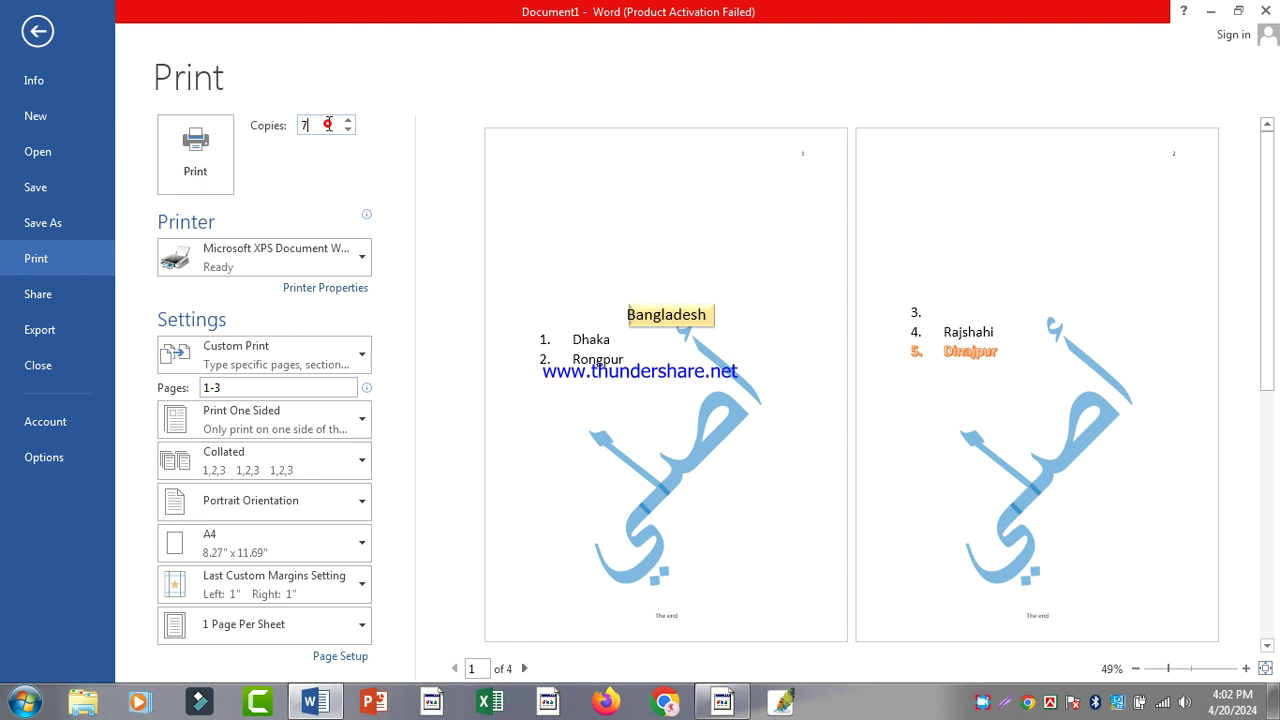
{"action": "key", "text": "BackSpace"}
{"action": "type", "text": "1"}
Replace the print page range with the individual pages 1,3,4,5,6,7,8
{"action": "left_click", "coordinate": [240, 388]}
{"action": "left_click", "coordinate": [246, 389]}
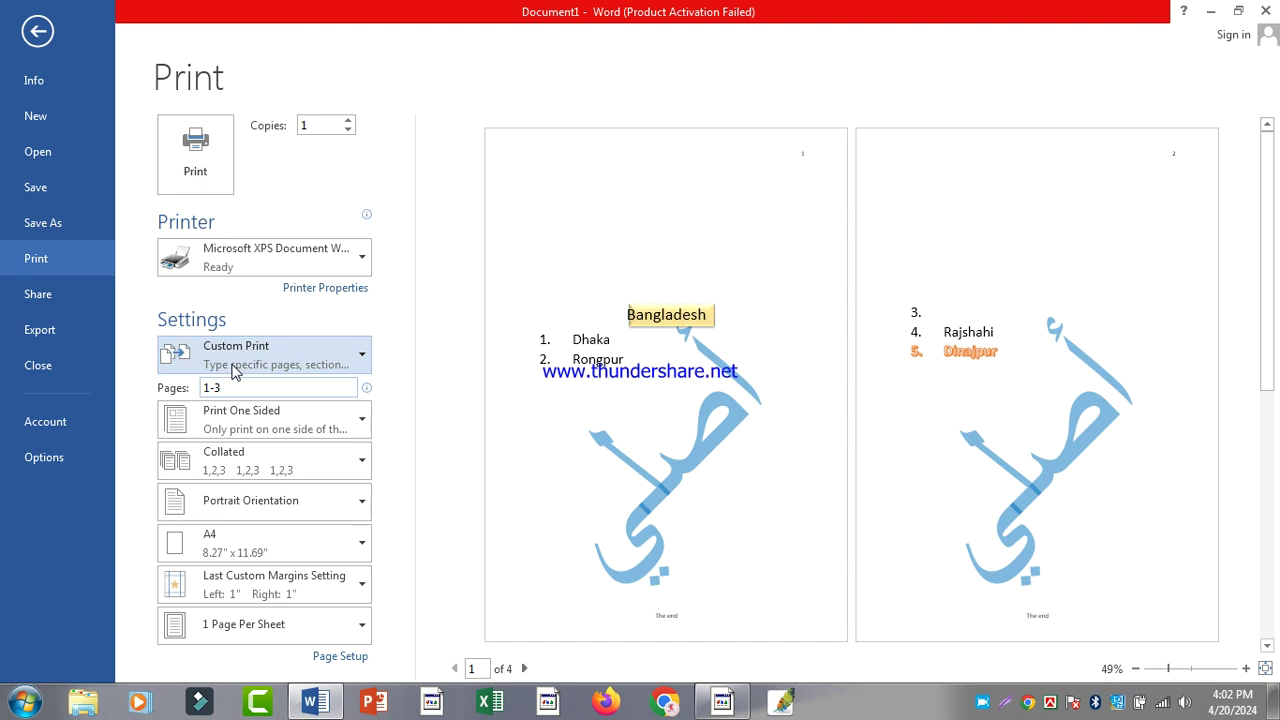
{"action": "double_click", "coordinate": [237, 388]}
{"action": "key", "text": "BackSpace"}
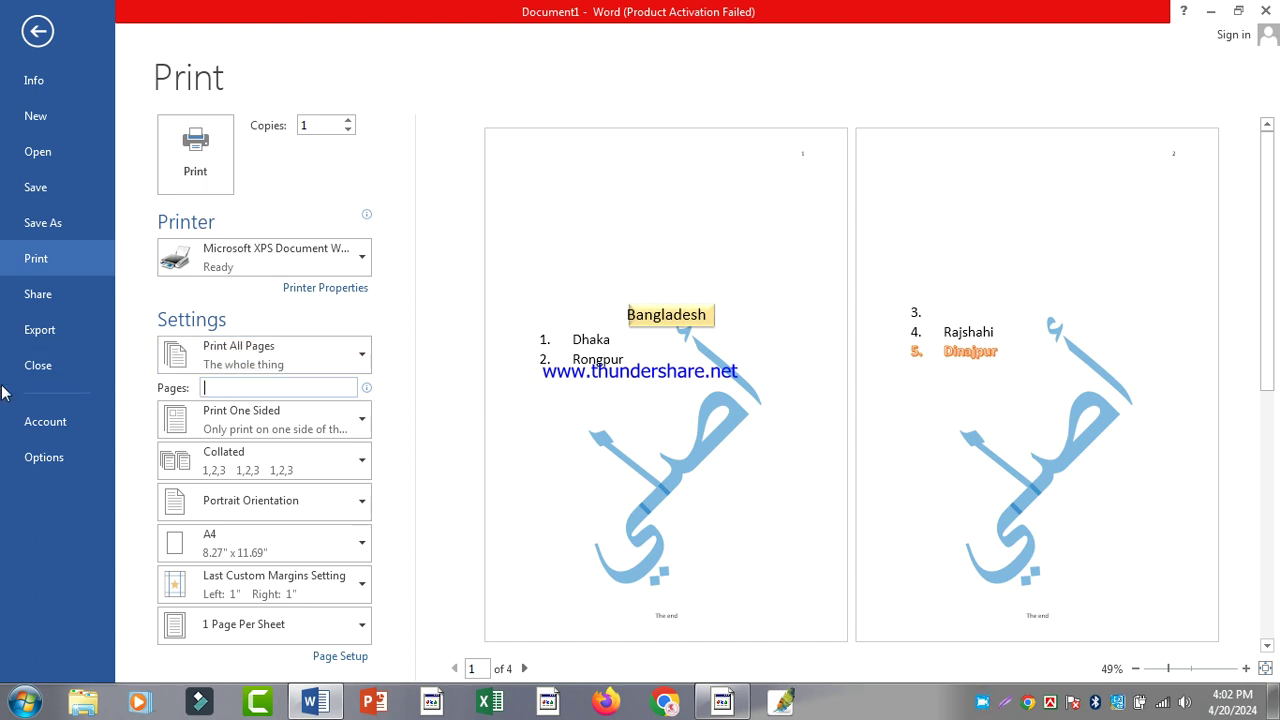
{"action": "type", "text": "1"}
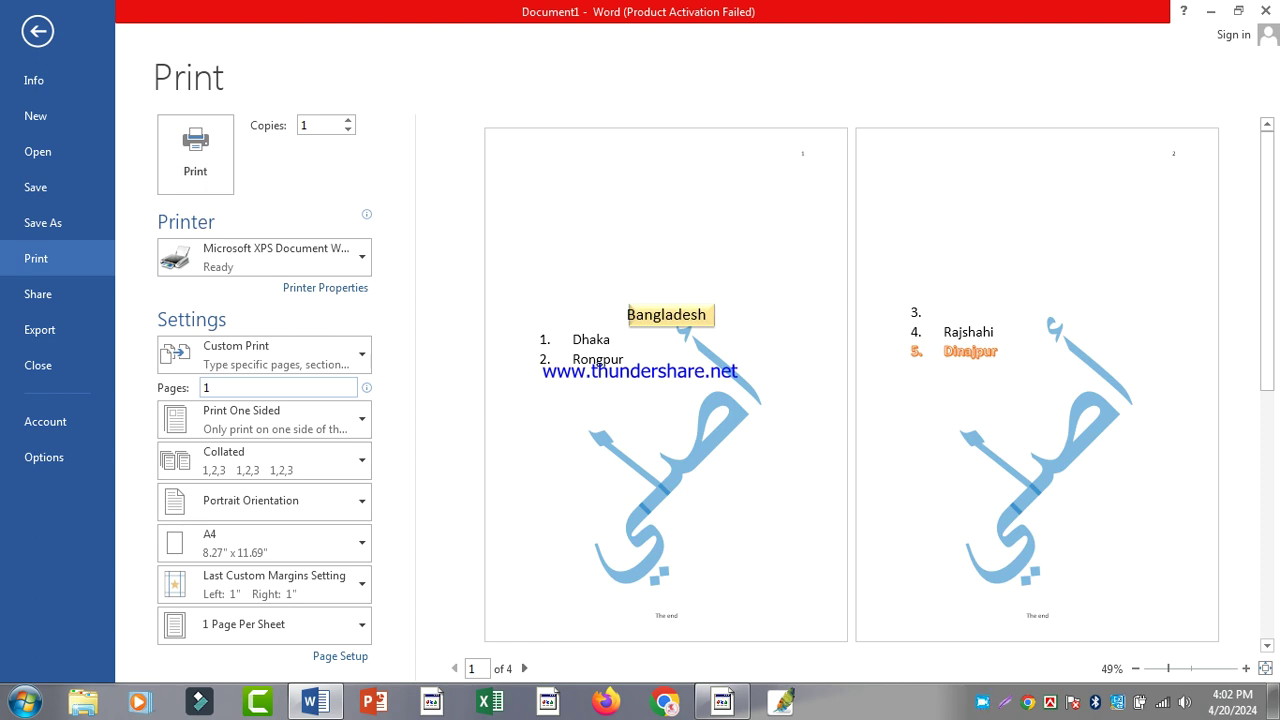
{"action": "type", "text": ",3-4"}
{"action": "key", "text": "BackSpace"}
{"action": "key", "text": "BackSpace"}
{"action": "type", "text": ",4,5,6,7,8,"}
Clear the page range, enter 51,77,99 instead, and return to the document without printing
{"action": "key", "text": "BackSpace"}
{"action": "key", "text": "BackSpace"}
{"action": "key", "text": "BackSpace"}
{"action": "key", "text": "BackSpace"}
{"action": "key", "text": "BackSpace"}
{"action": "key", "text": "BackSpace"}
{"action": "key", "text": "BackSpace"}
{"action": "key", "text": "BackSpace"}
{"action": "key", "text": "BackSpace"}
{"action": "key", "text": "BackSpace"}
{"action": "key", "text": "BackSpace"}
{"action": "key", "text": "BackSpace"}
{"action": "key", "text": "BackSpace"}
{"action": "key", "text": "BackSpace"}
{"action": "type", "text": "51,77,9*9"}
{"action": "key", "text": "BackSpace"}
{"action": "key", "text": "BackSpace"}
{"action": "type", "text": "9"}
{"action": "key", "text": "Escape"}
{"action": "key", "text": "Escape"}
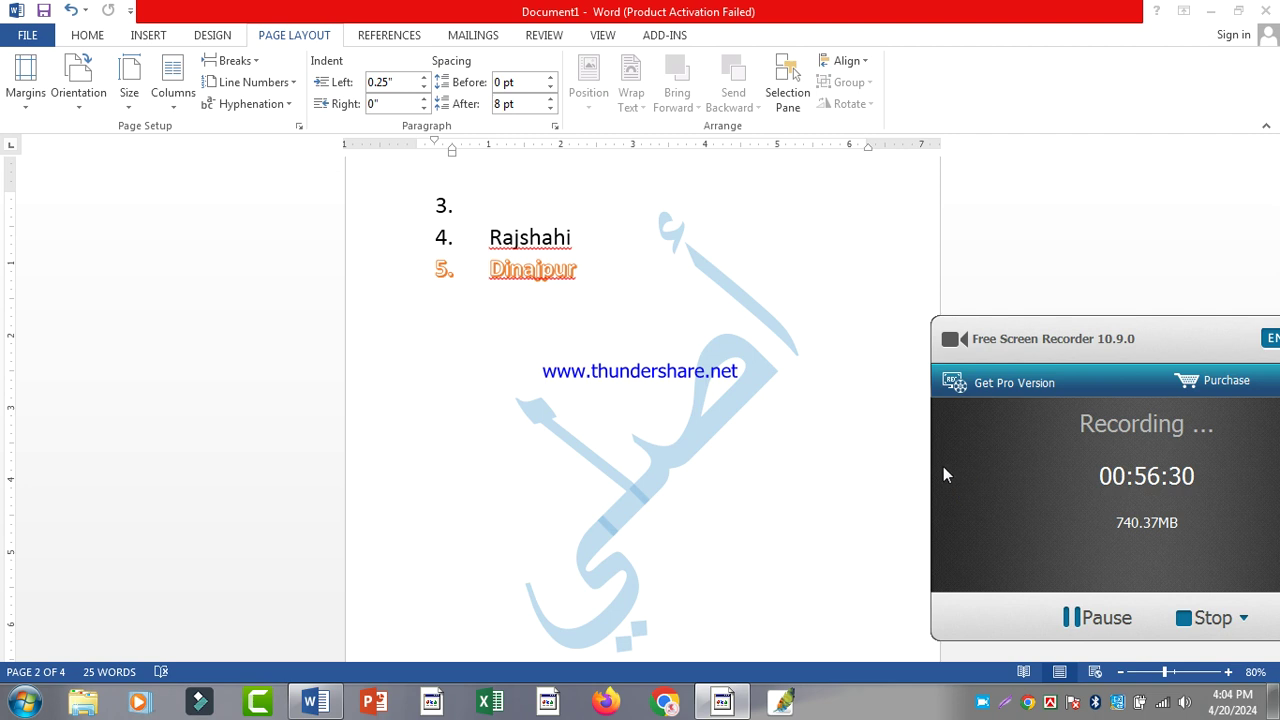
Apply the A4 paper size to the document and check its pages
{"action": "scroll", "coordinate": [790, 442], "scroll_direction": "up", "scroll_amount": 15}
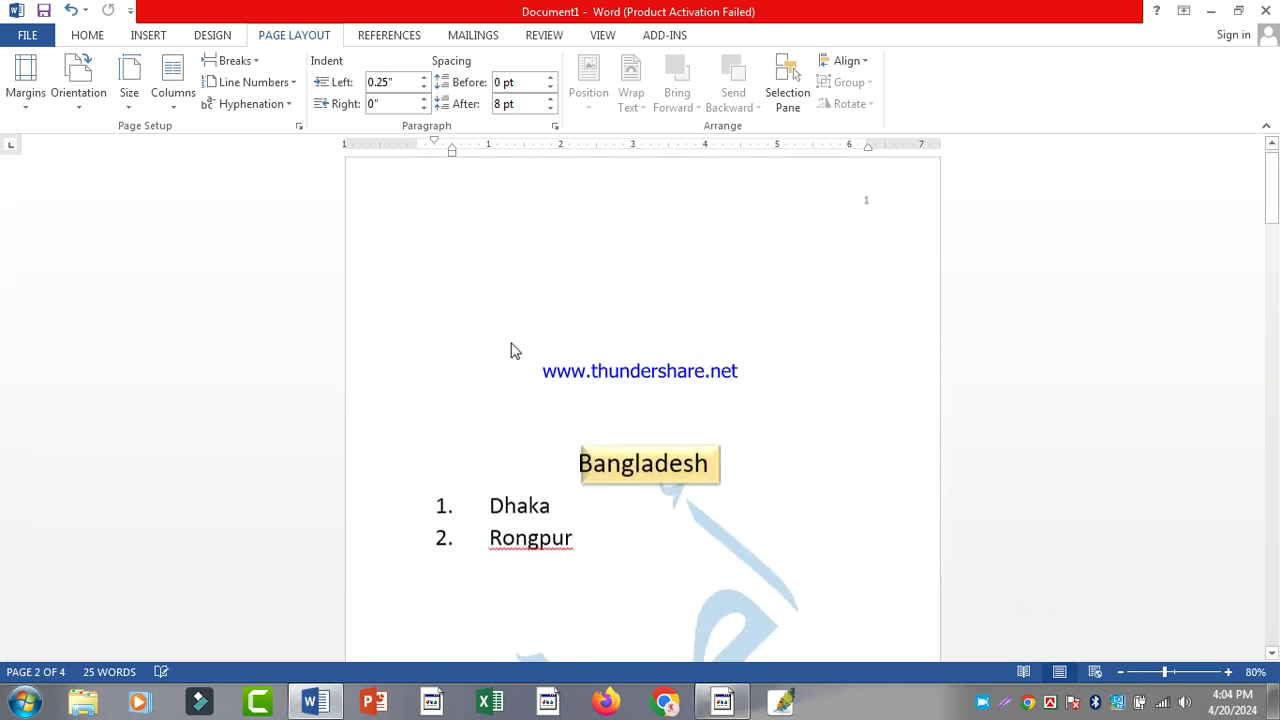
{"action": "left_click", "coordinate": [129, 82]}
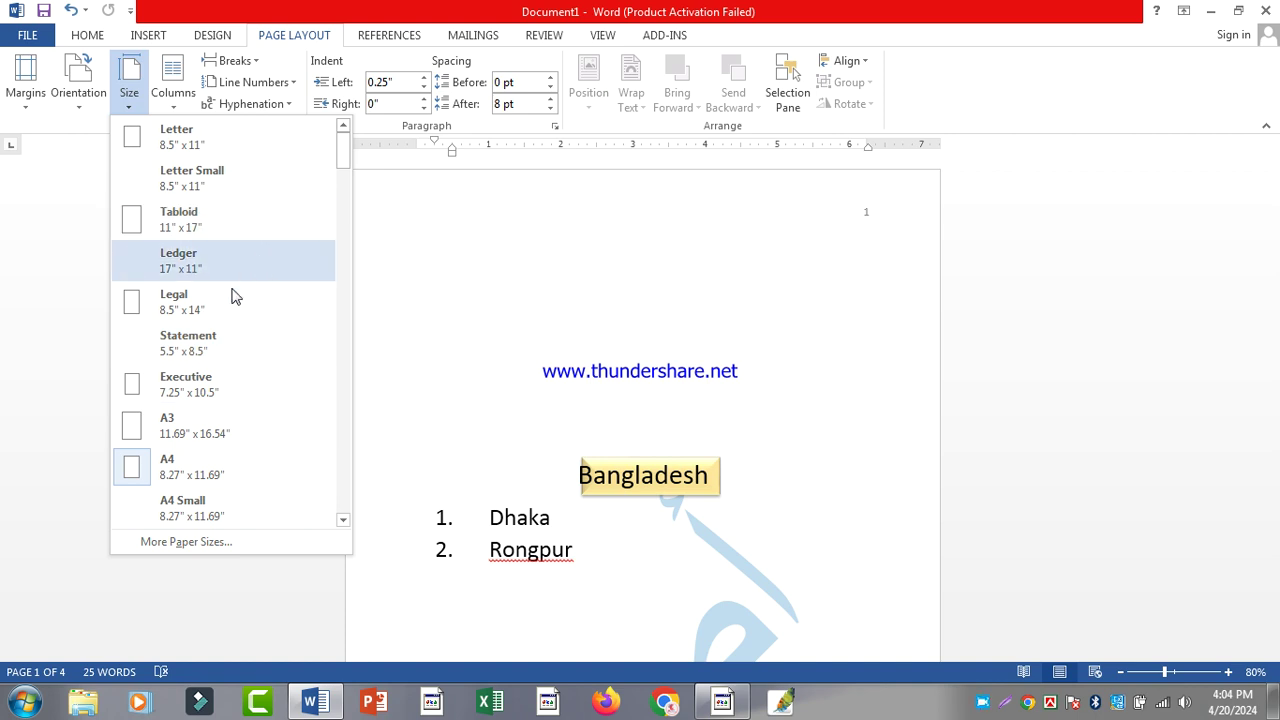
{"action": "left_click", "coordinate": [185, 467]}
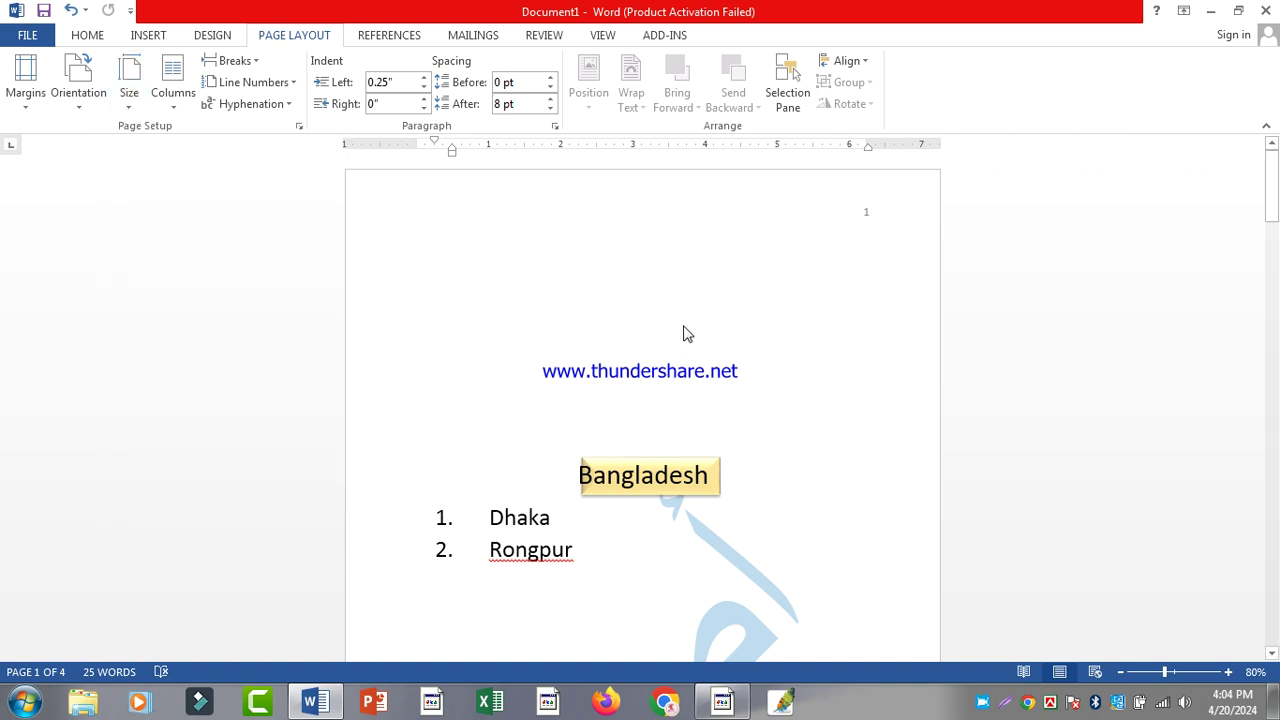
{"action": "scroll", "coordinate": [686, 343], "scroll_direction": "down", "scroll_amount": 7}
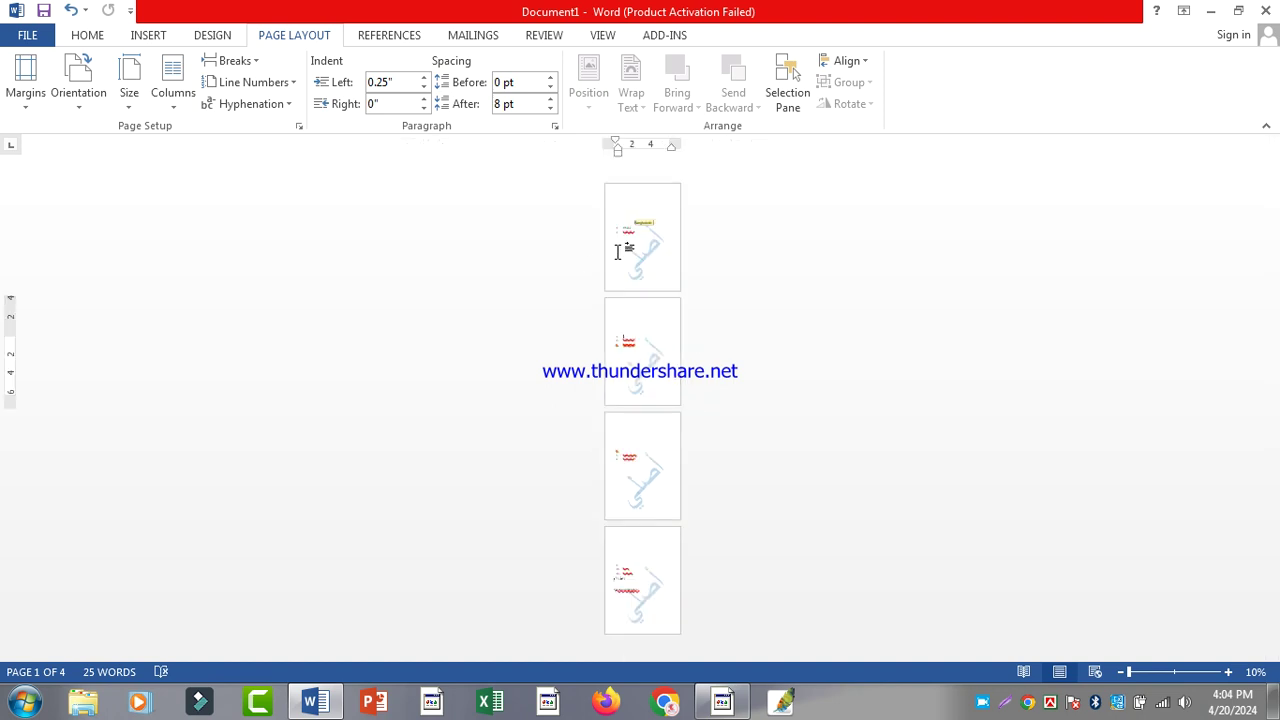
{"action": "scroll", "coordinate": [617, 252], "scroll_direction": "up", "scroll_amount": 11}
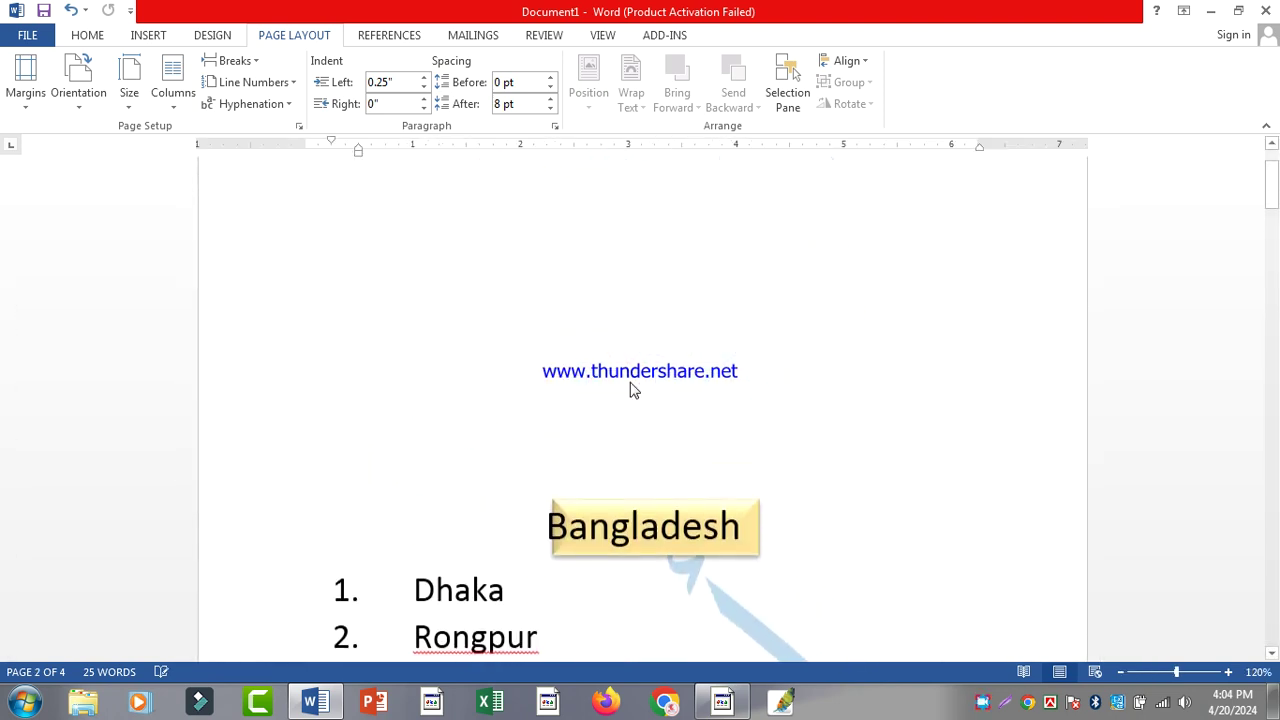
{"action": "double_click", "coordinate": [652, 270]}
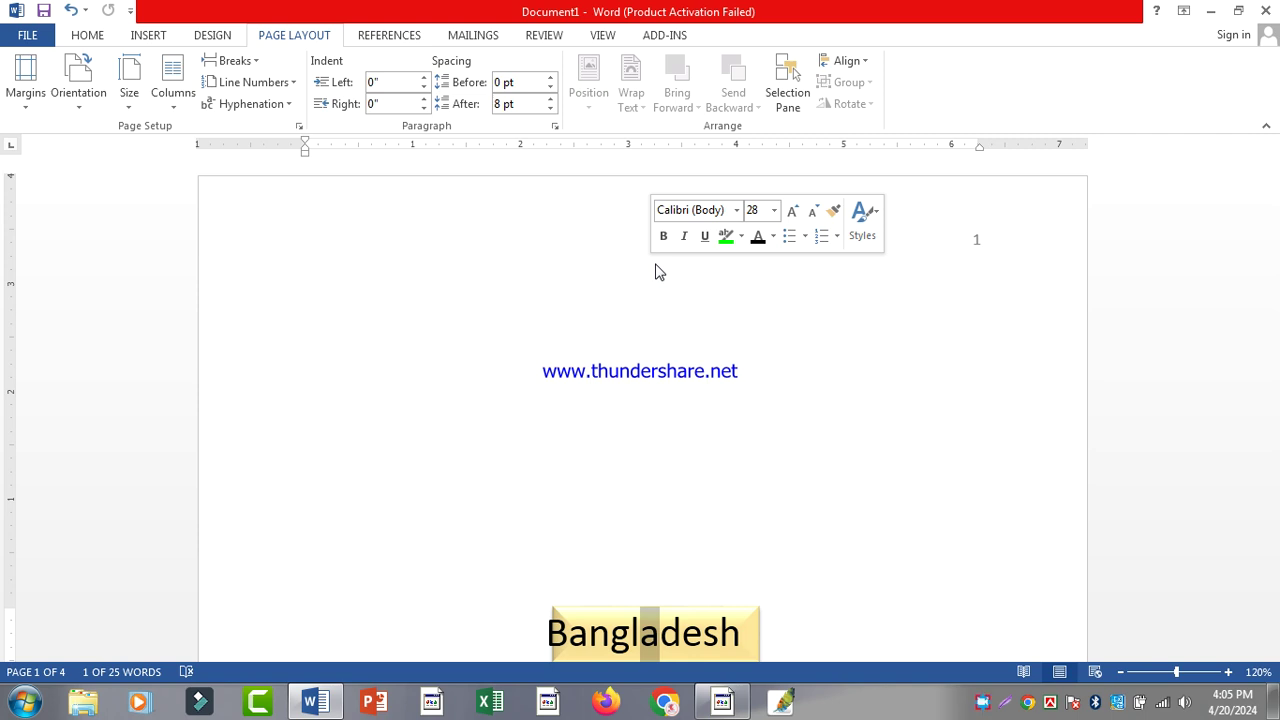
{"action": "left_click", "coordinate": [482, 425]}
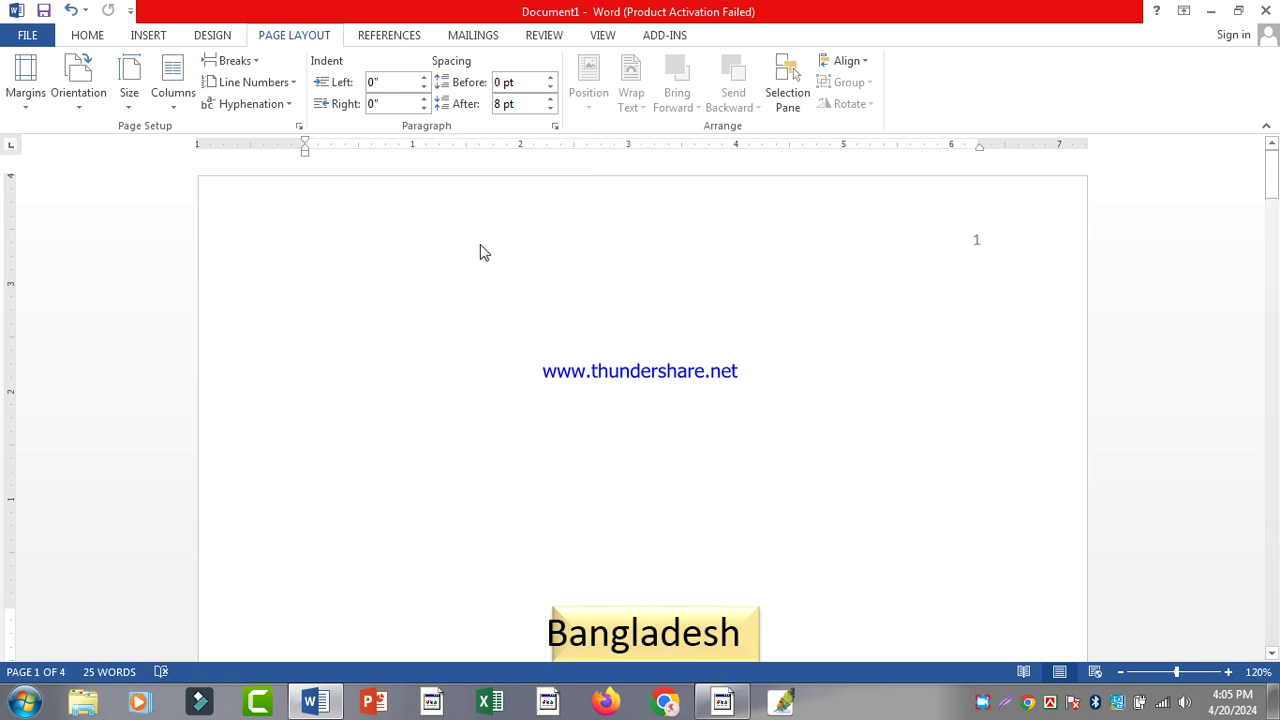
Change the document's page orientation to Landscape and check the resulting pages
{"action": "left_click", "coordinate": [78, 100]}
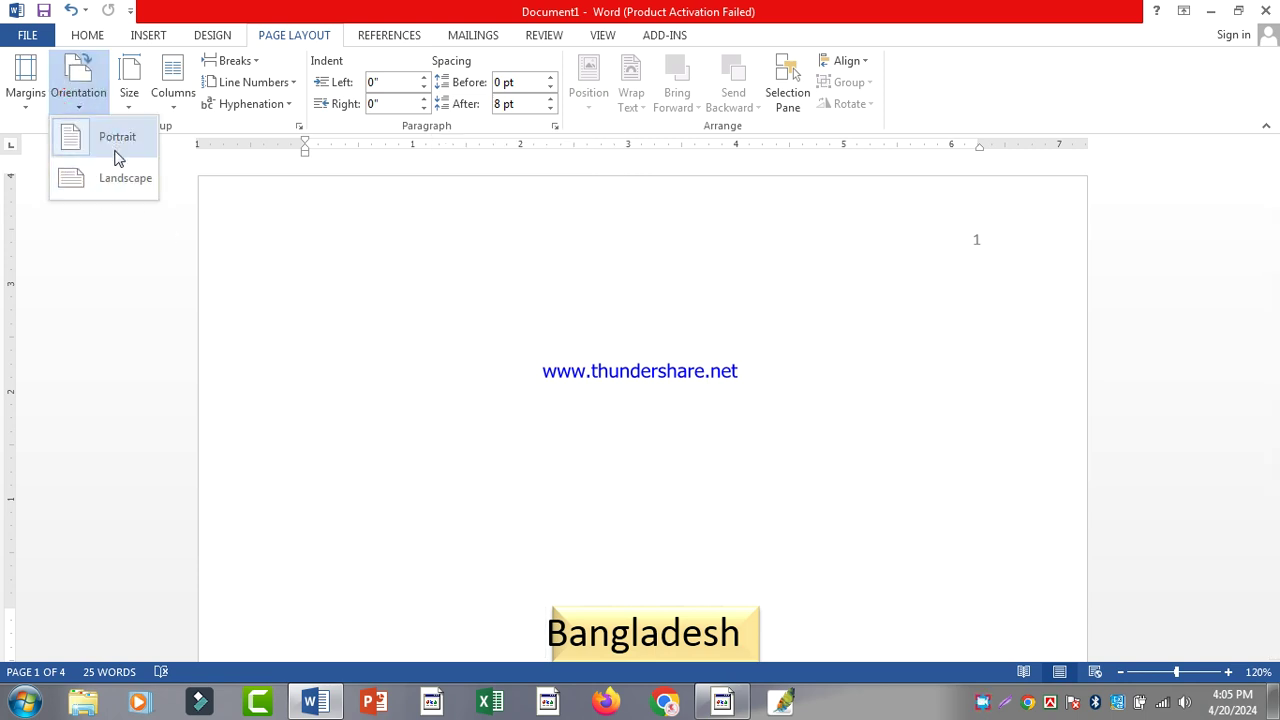
{"action": "left_click", "coordinate": [471, 331]}
{"action": "scroll", "coordinate": [471, 331], "scroll_direction": "down", "scroll_amount": 8}
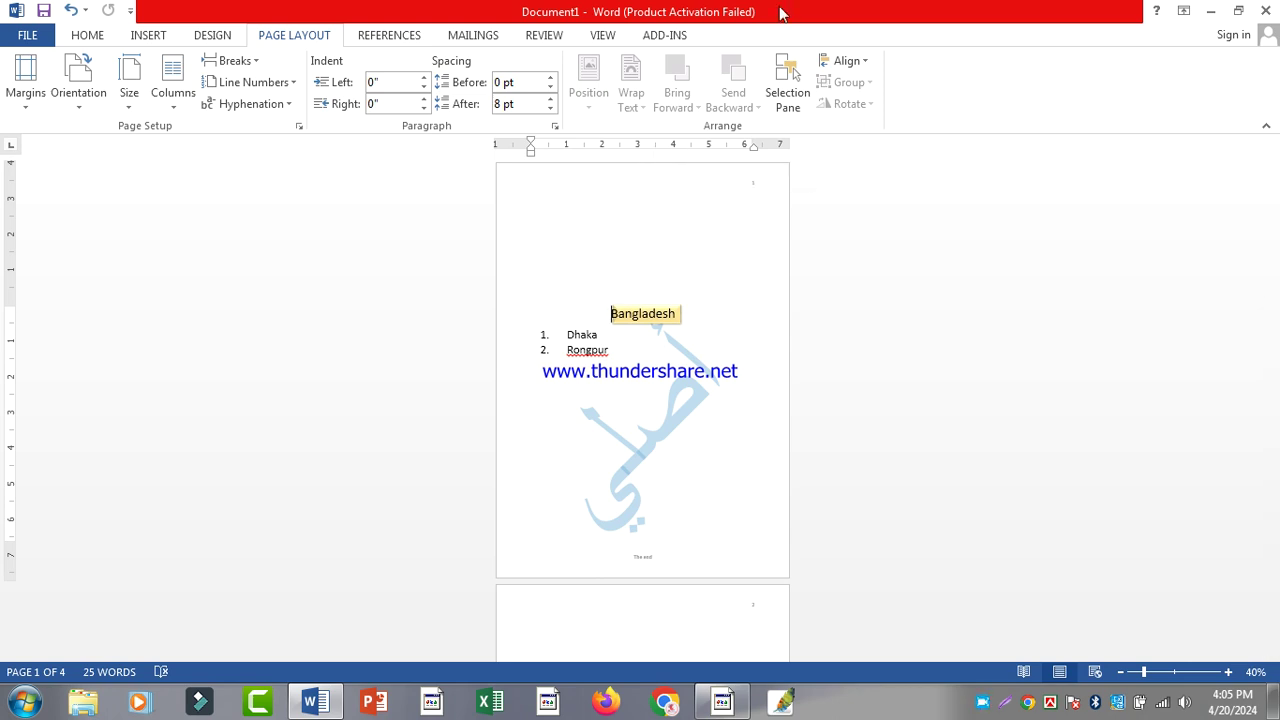
{"action": "left_click", "coordinate": [631, 292]}
{"action": "left_click", "coordinate": [79, 85]}
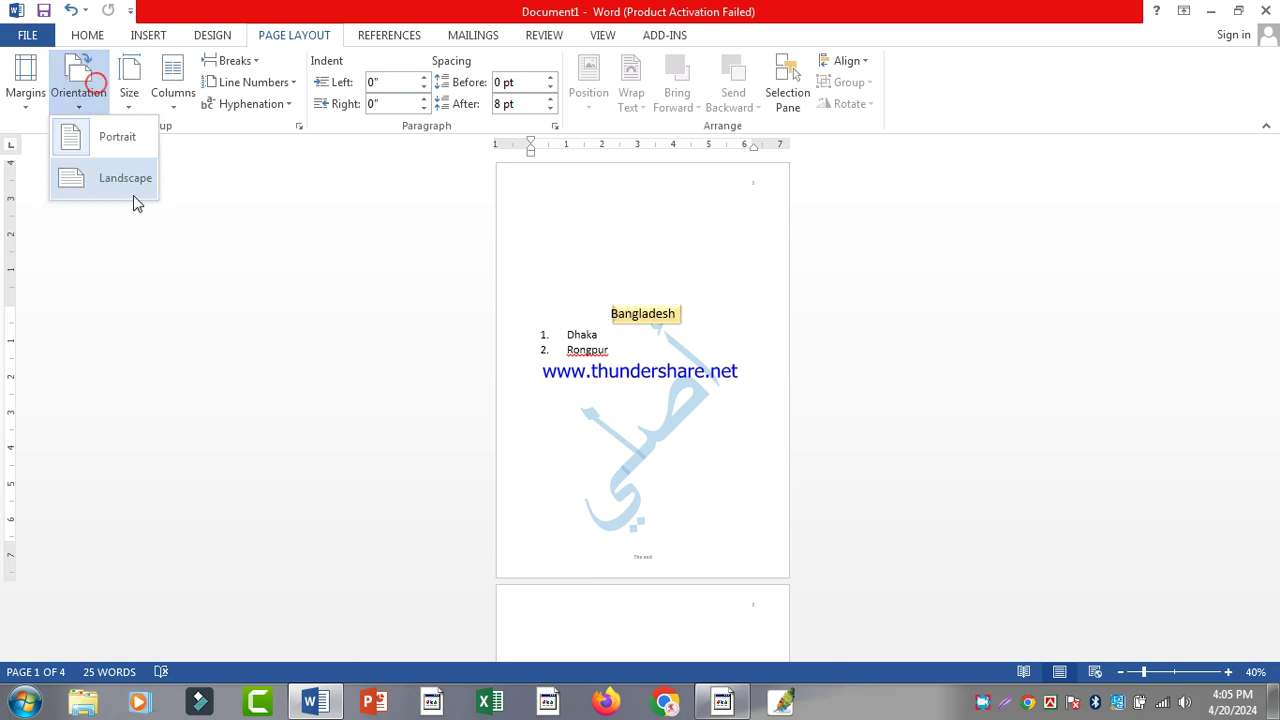
{"action": "left_click", "coordinate": [131, 192]}
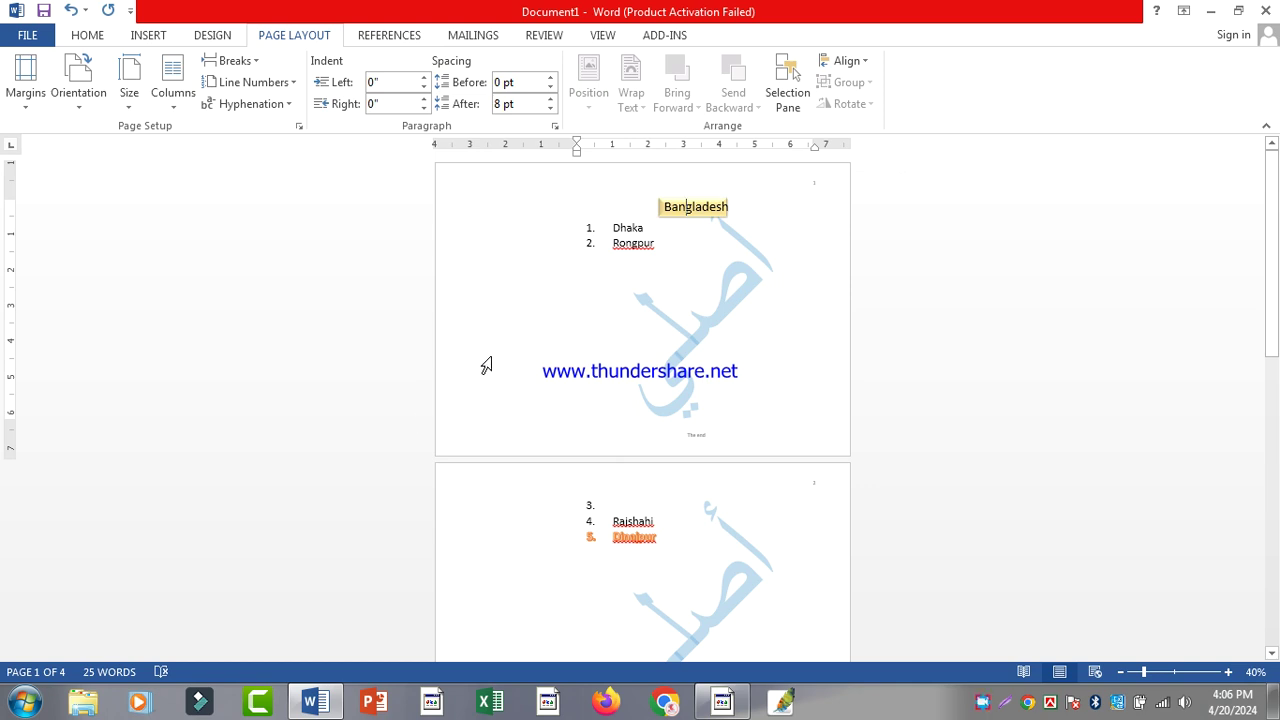
{"action": "scroll", "coordinate": [608, 394], "scroll_direction": "down", "scroll_amount": 1}
{"action": "scroll", "coordinate": [608, 394], "scroll_direction": "down", "scroll_amount": 3}
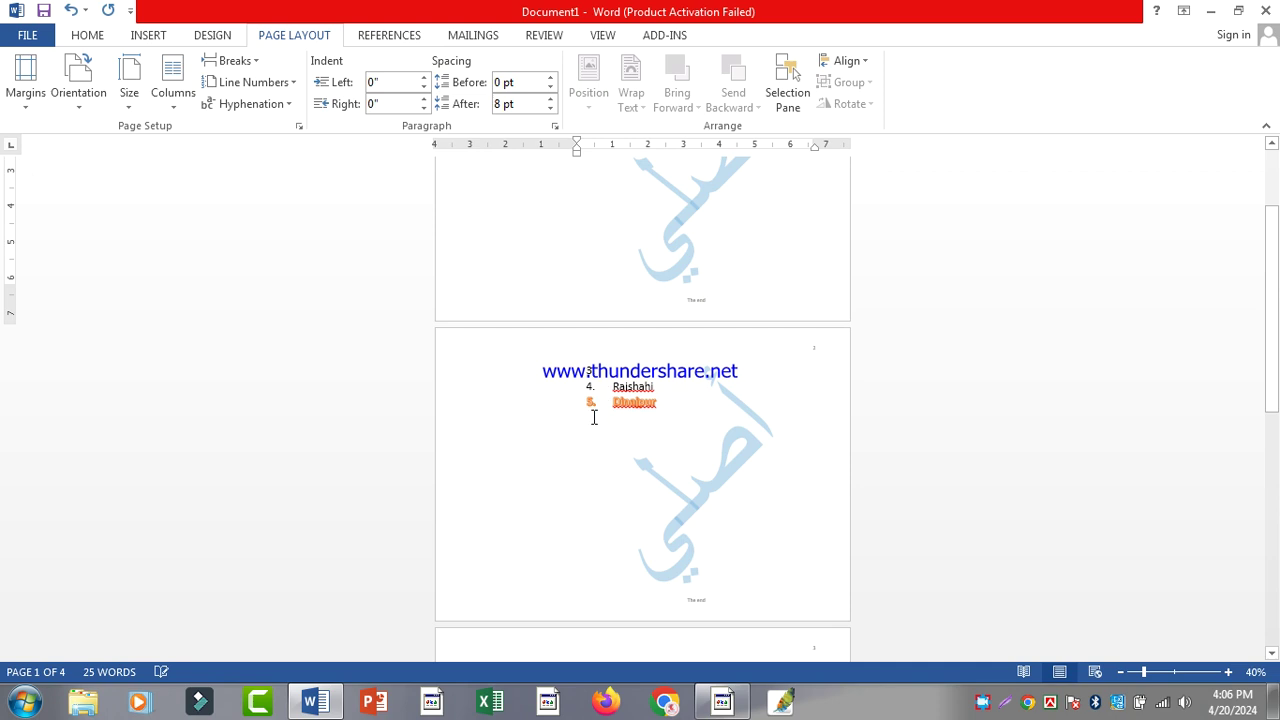
{"action": "scroll", "coordinate": [561, 320], "scroll_direction": "up", "scroll_amount": 2}
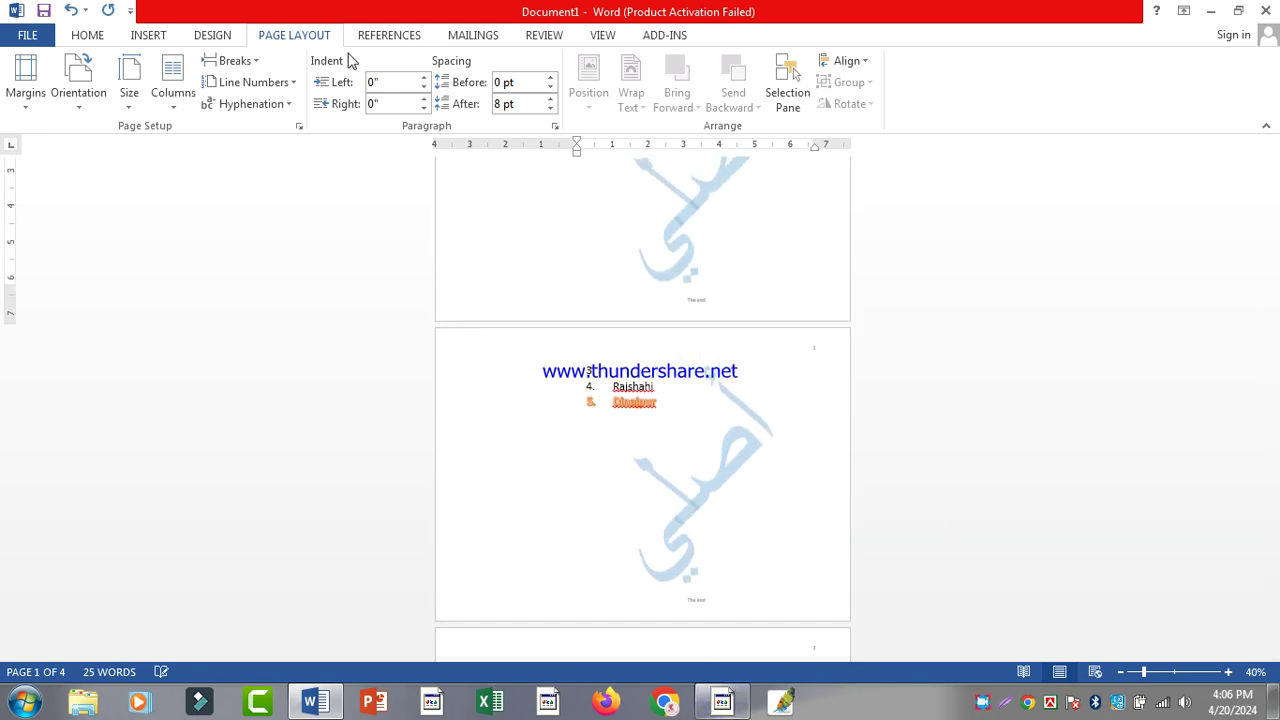